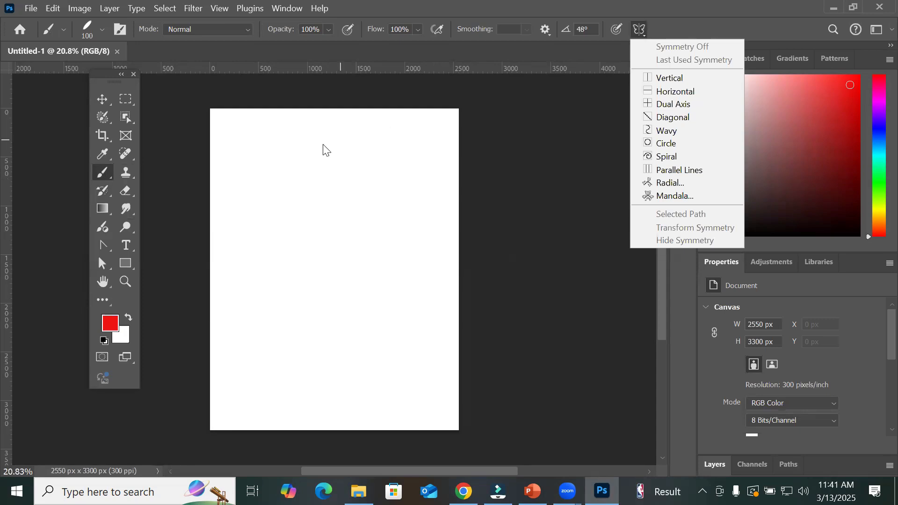
Step: Switch to the Pencil tool and set its tip size to 80 px
{"action": "left_click", "coordinate": [104, 174]}
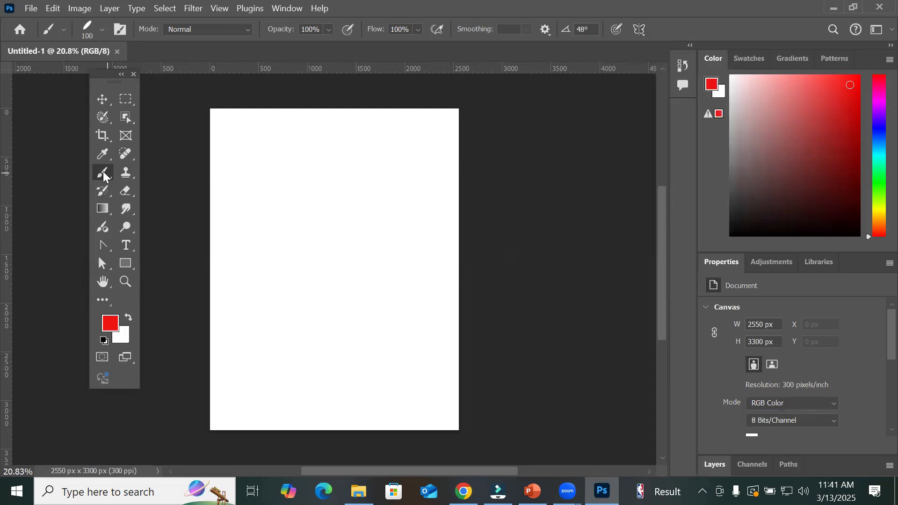
{"action": "right_click", "coordinate": [106, 171]}
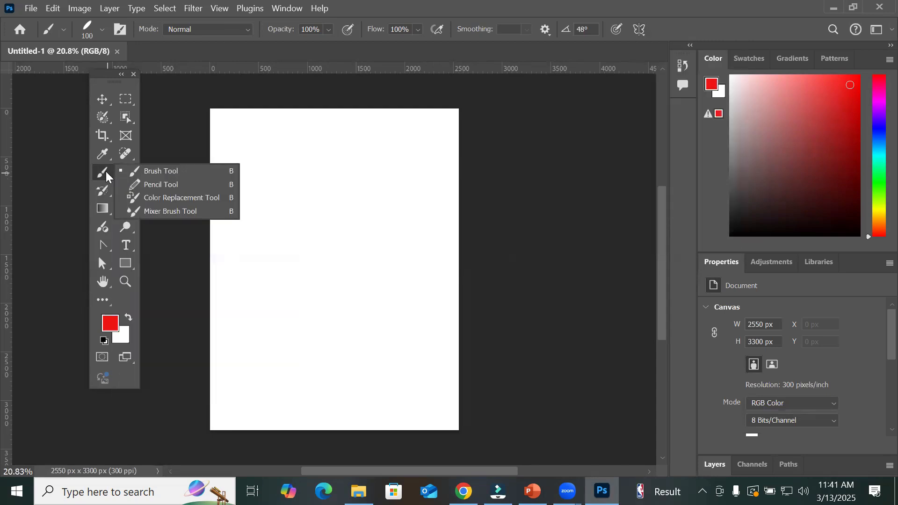
{"action": "left_click", "coordinate": [169, 185]}
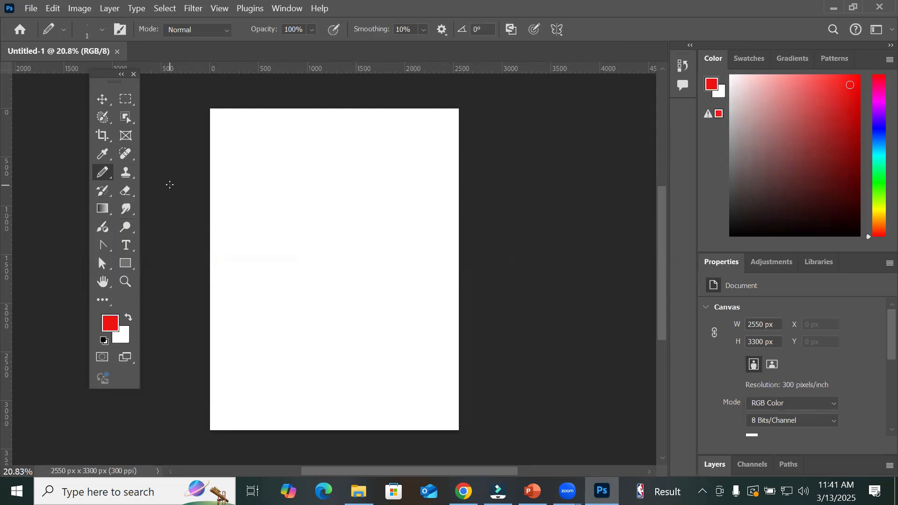
{"action": "left_click", "coordinate": [63, 30]}
{"action": "left_click", "coordinate": [102, 29]}
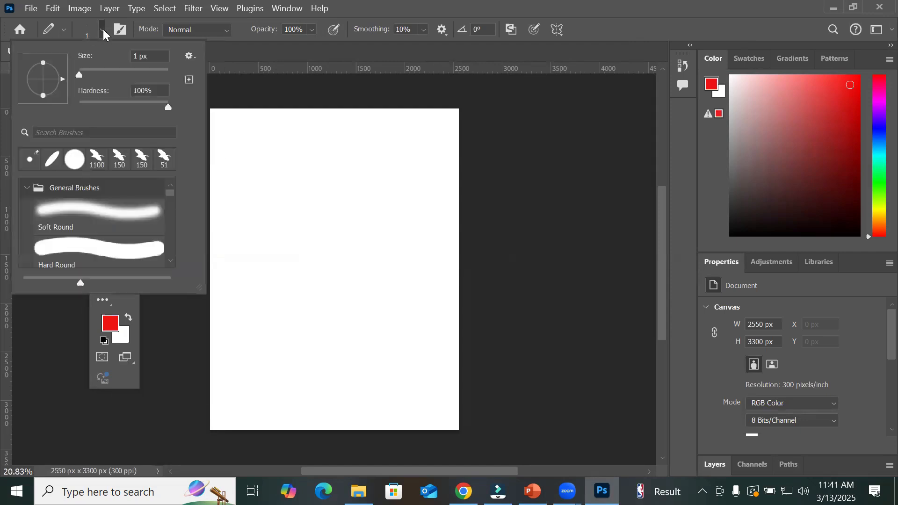
{"action": "left_click", "coordinate": [103, 29]}
{"action": "left_click", "coordinate": [104, 29]}
{"action": "left_click_drag", "start_coordinate": [78, 74], "coordinate": [104, 74]}
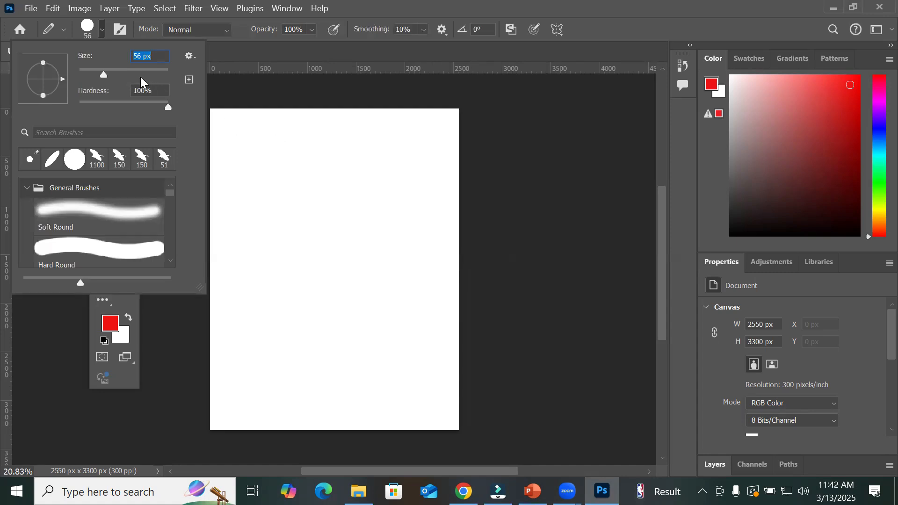
{"action": "mouse_move", "coordinate": [107, 75]}
{"action": "left_mouse_down"}
{"action": "mouse_move", "coordinate": [125, 82]}
{"action": "mouse_move", "coordinate": [157, 75]}
{"action": "left_mouse_up"}
{"action": "left_click_drag", "start_coordinate": [158, 76], "coordinate": [114, 73]}
Step: Stamp one red dot near each of the four corners of the white canvas
{"action": "left_click", "coordinate": [434, 131]}
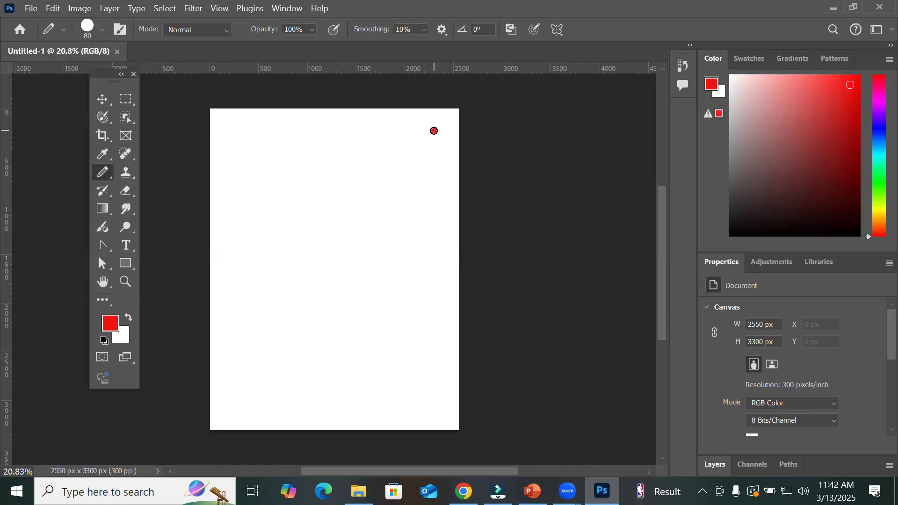
{"action": "left_click", "coordinate": [234, 132]}
{"action": "left_click", "coordinate": [240, 406]}
{"action": "left_click", "coordinate": [427, 405]}
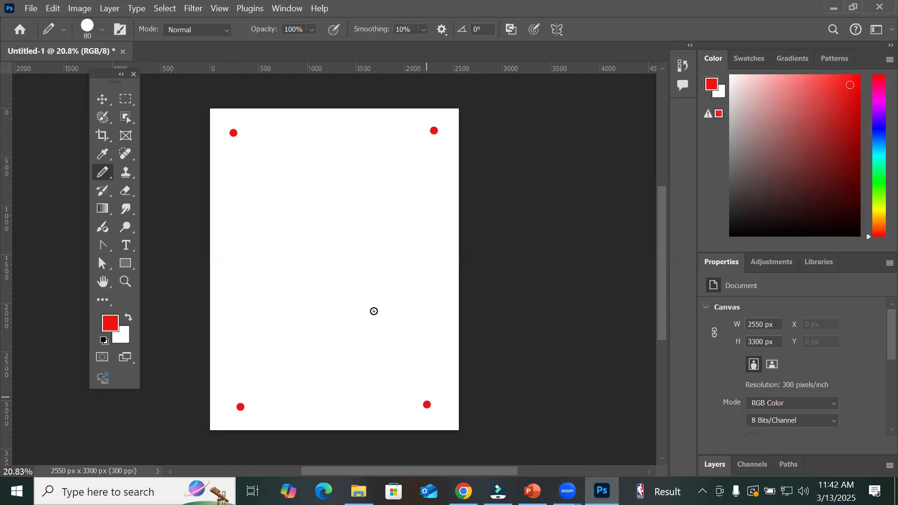
Step: Enlarge the pencil tip to 1200 px and stamp one large red circle at the middle of the canvas
{"action": "key", "text": "bracketright"}
{"action": "key", "text": "bracketright"}
{"action": "key", "text": "bracketright"}
{"action": "key", "text": "bracketright"}
{"action": "key", "text": "bracketright"}
{"action": "key", "text": "bracketright"}
{"action": "key", "text": "bracketright"}
{"action": "key", "text": "bracketright"}
{"action": "key", "text": "bracketright"}
{"action": "key", "text": "bracketright"}
{"action": "key", "text": "bracketright"}
{"action": "key", "text": "bracketright"}
{"action": "key", "text": "bracketright"}
{"action": "key", "text": "bracketright"}
{"action": "key", "text": "bracketright"}
{"action": "key", "text": "bracketright"}
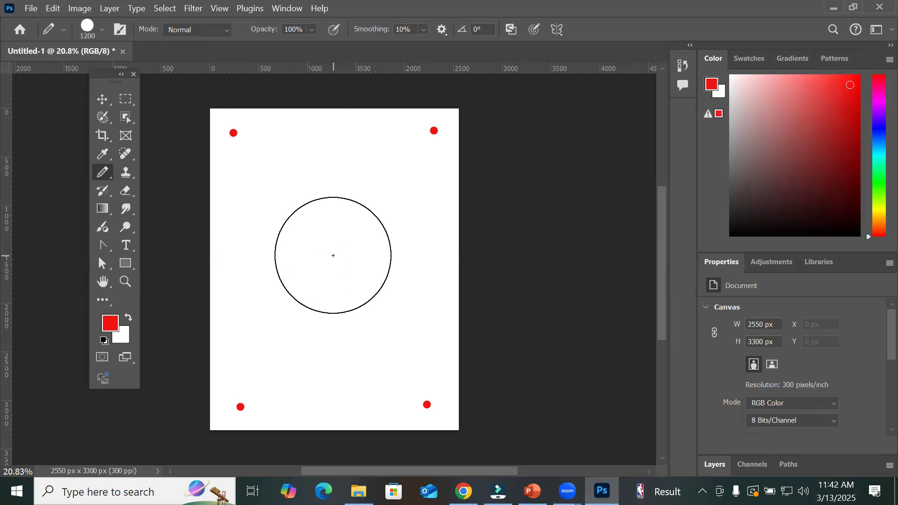
{"action": "left_click", "coordinate": [333, 256]}
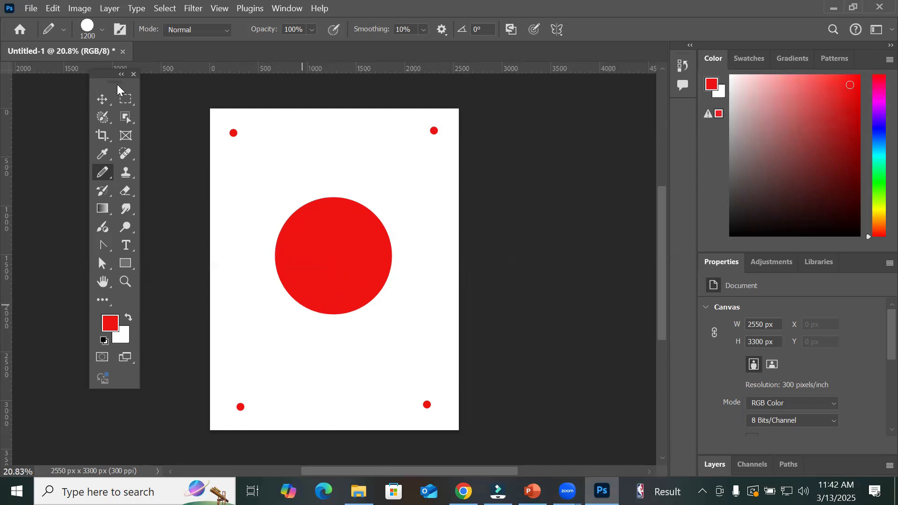
Step: Reshape the pencil tip into a slanted ellipse with a 37° angle, 32% roundness and 53% hardness
{"action": "left_click", "coordinate": [103, 30]}
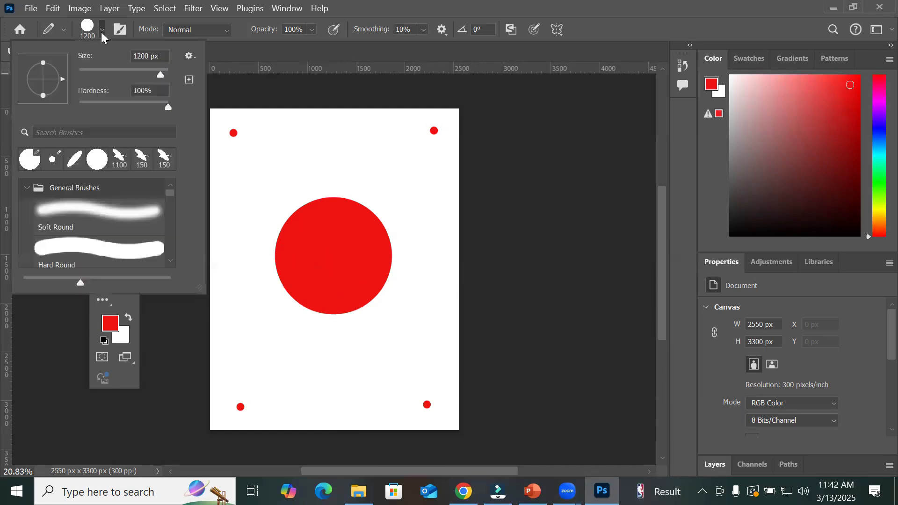
{"action": "mouse_move", "coordinate": [43, 63]}
{"action": "left_mouse_down"}
{"action": "mouse_move", "coordinate": [44, 80]}
{"action": "mouse_move", "coordinate": [64, 77]}
{"action": "mouse_move", "coordinate": [64, 66]}
{"action": "left_mouse_up"}
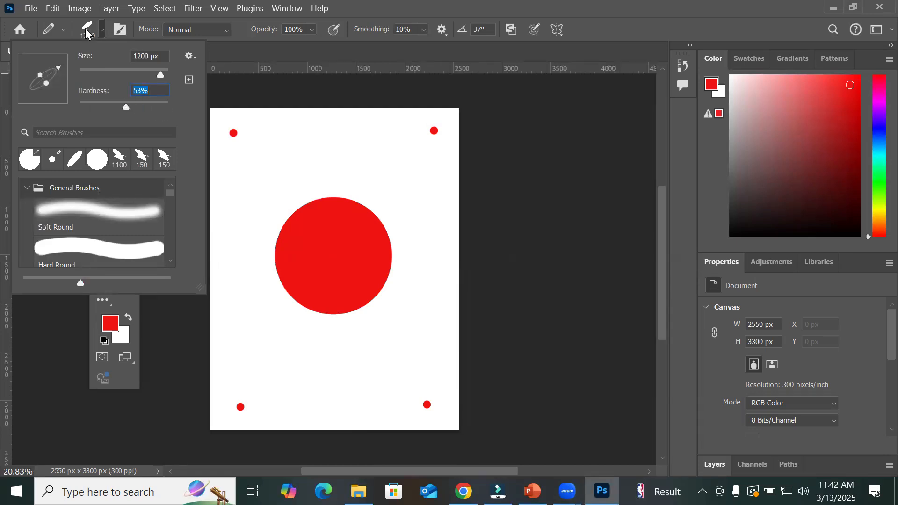
{"action": "left_click", "coordinate": [102, 29]}
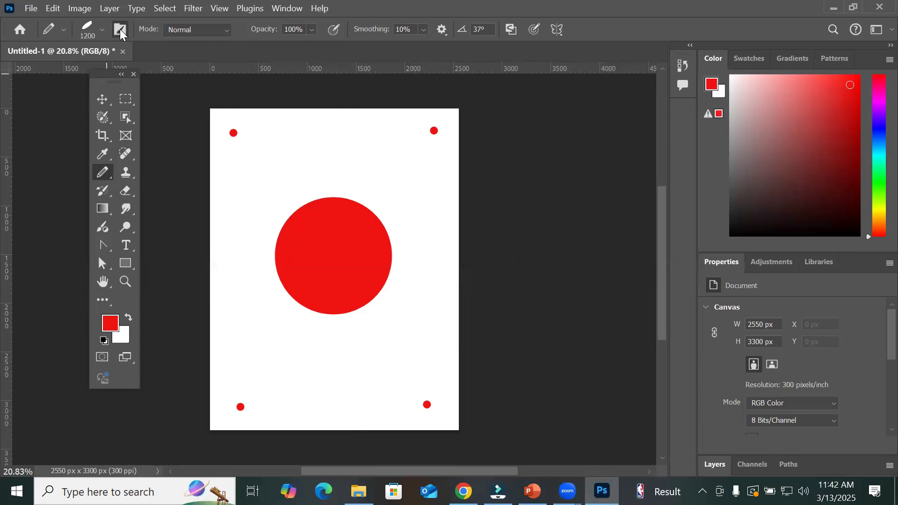
Step: Set the pencil tip's spacing to 337% in the brush settings
{"action": "left_click", "coordinate": [115, 31]}
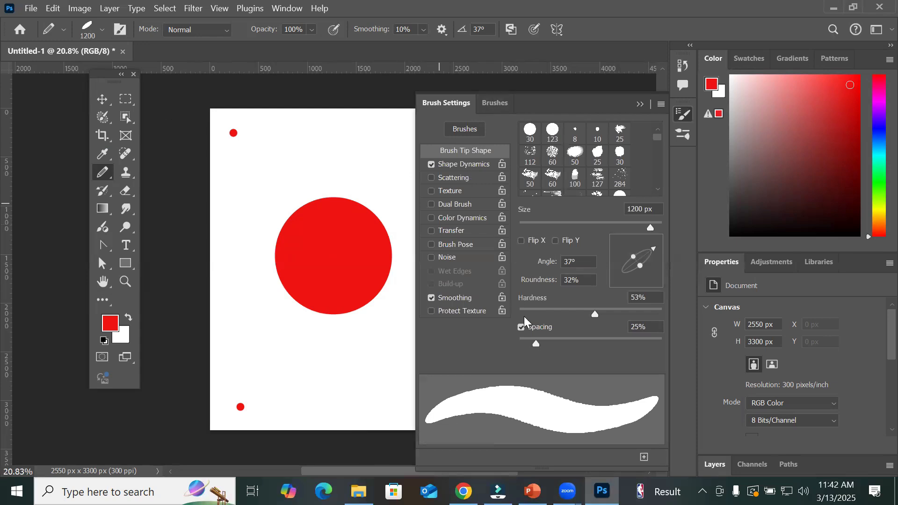
{"action": "left_click", "coordinate": [538, 343]}
{"action": "mouse_move", "coordinate": [540, 341]}
{"action": "left_mouse_down"}
{"action": "mouse_move", "coordinate": [644, 358]}
{"action": "mouse_move", "coordinate": [637, 362]}
{"action": "left_mouse_up"}
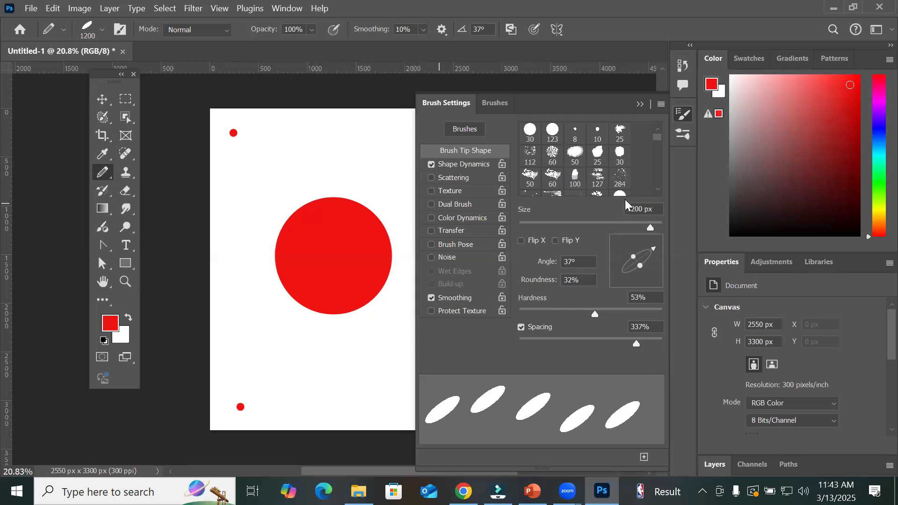
{"action": "left_click", "coordinate": [641, 104]}
Step: Set the foreground colour to bright green and stamp a slanted ellipse with the Pencil tool over the red circle's centre
{"action": "right_click", "coordinate": [105, 179]}
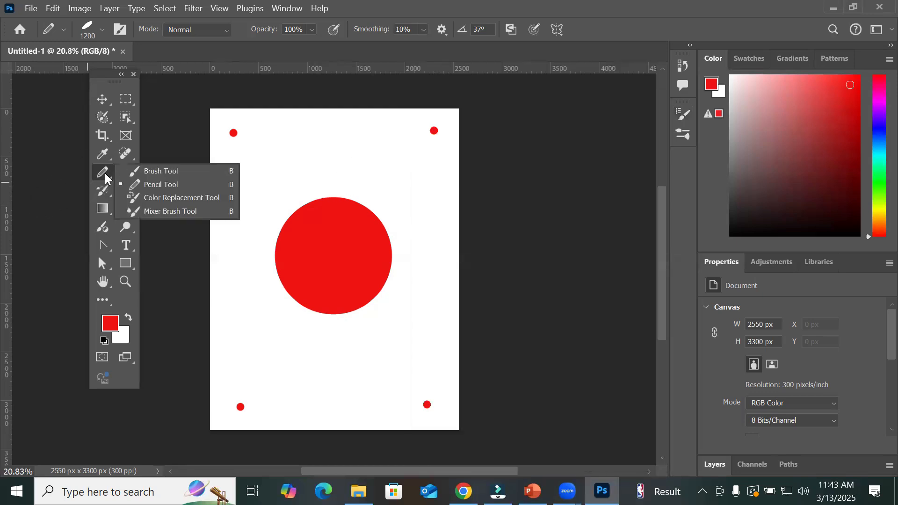
{"action": "left_click", "coordinate": [183, 186]}
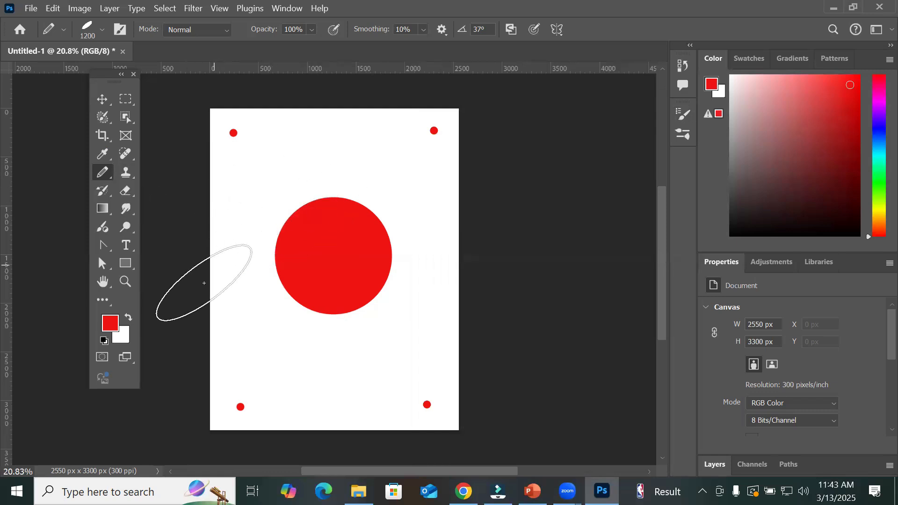
{"action": "left_click", "coordinate": [112, 324]}
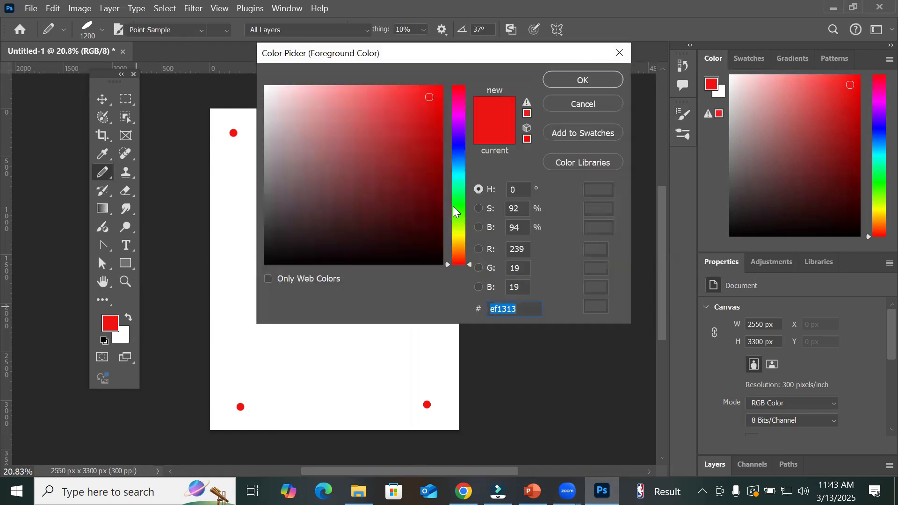
{"action": "left_click", "coordinate": [459, 202]}
{"action": "left_click", "coordinate": [438, 92]}
{"action": "left_click", "coordinate": [583, 79]}
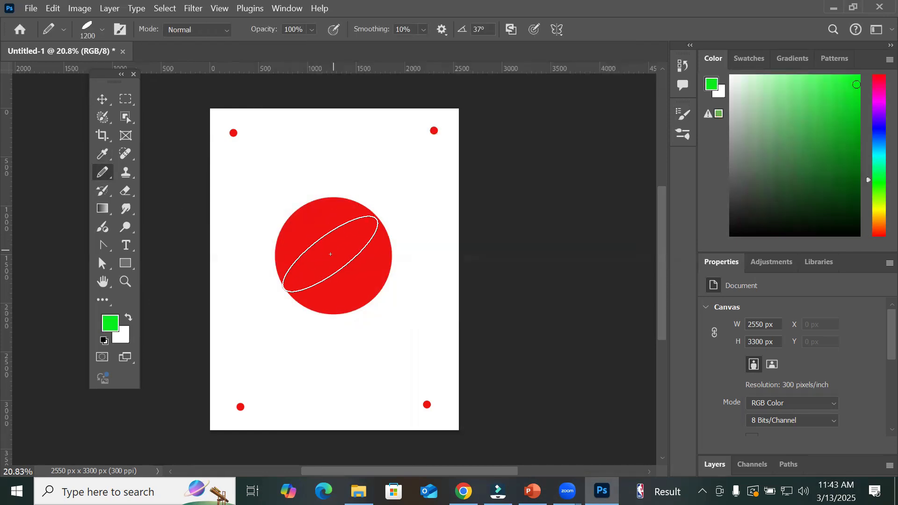
{"action": "left_click", "coordinate": [334, 251]}
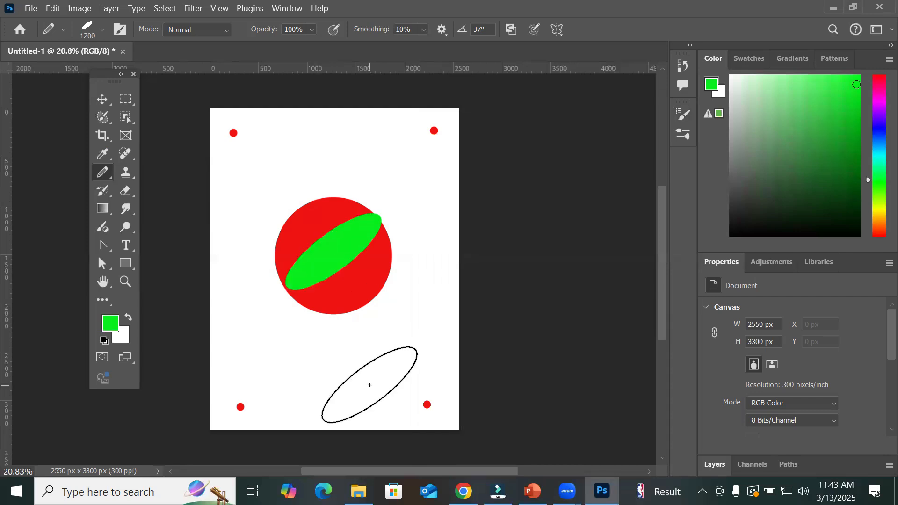
Step: Rotate the elliptical pencil tip to 135° and stamp a second green ellipse crossing the first one
{"action": "left_click", "coordinate": [103, 31]}
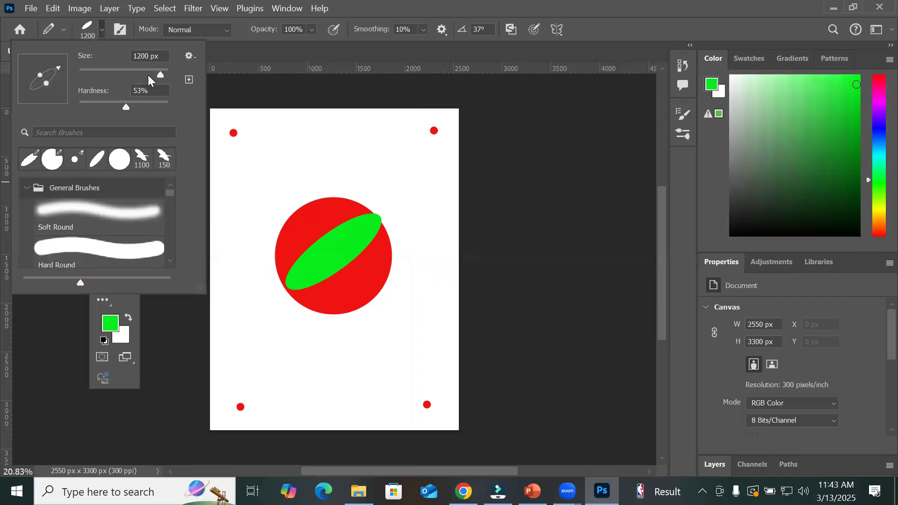
{"action": "left_click_drag", "start_coordinate": [59, 66], "coordinate": [27, 62]}
{"action": "left_click", "coordinate": [82, 30]}
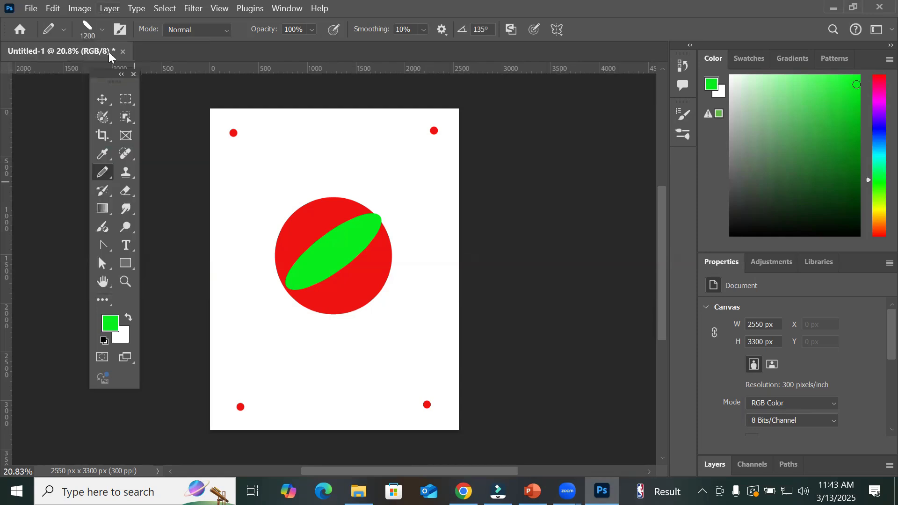
{"action": "left_click", "coordinate": [331, 255]}
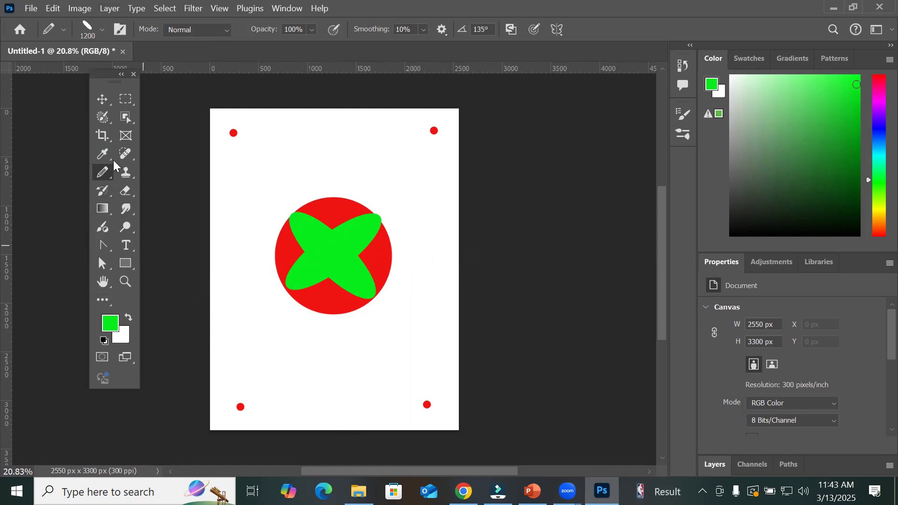
Step: Choose the Lightning 2_2 brush preset at 2785 px and stamp it once in green over the middle of the canvas
{"action": "left_click", "coordinate": [103, 32]}
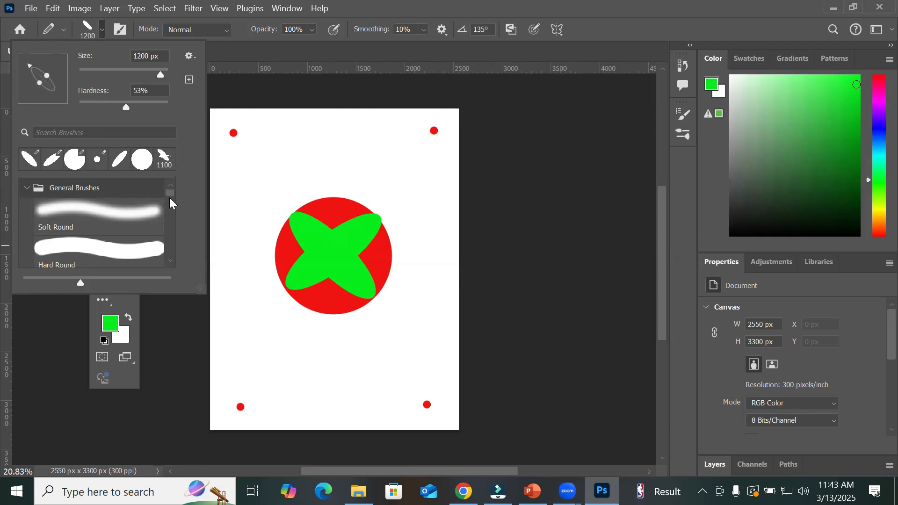
{"action": "scroll", "coordinate": [171, 201], "scroll_direction": "down", "scroll_amount": 10}
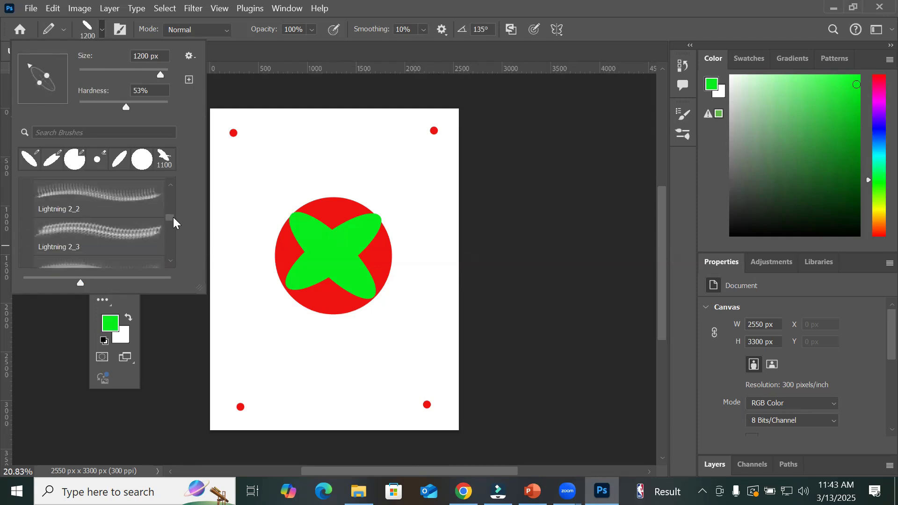
{"action": "left_click", "coordinate": [134, 200]}
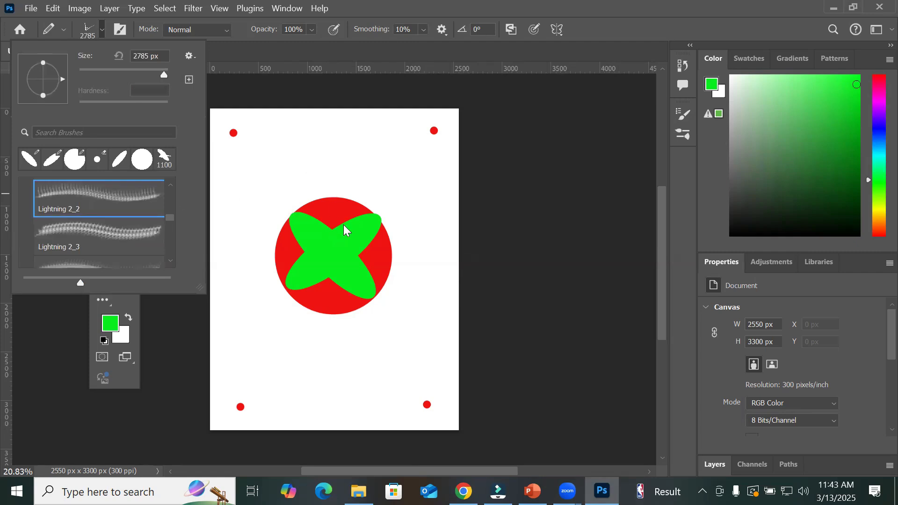
{"action": "left_click", "coordinate": [347, 256]}
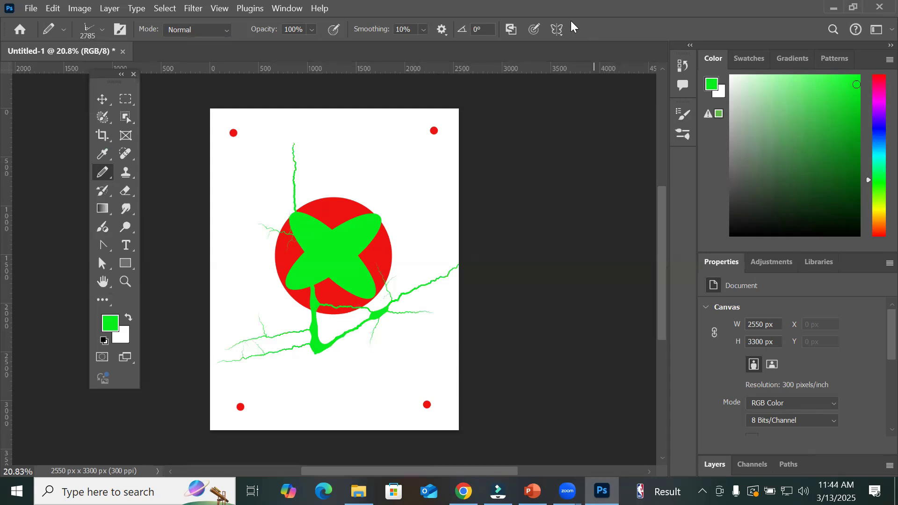
Step: Turn on radial paint symmetry with a segment count of 5
{"action": "left_click", "coordinate": [559, 30]}
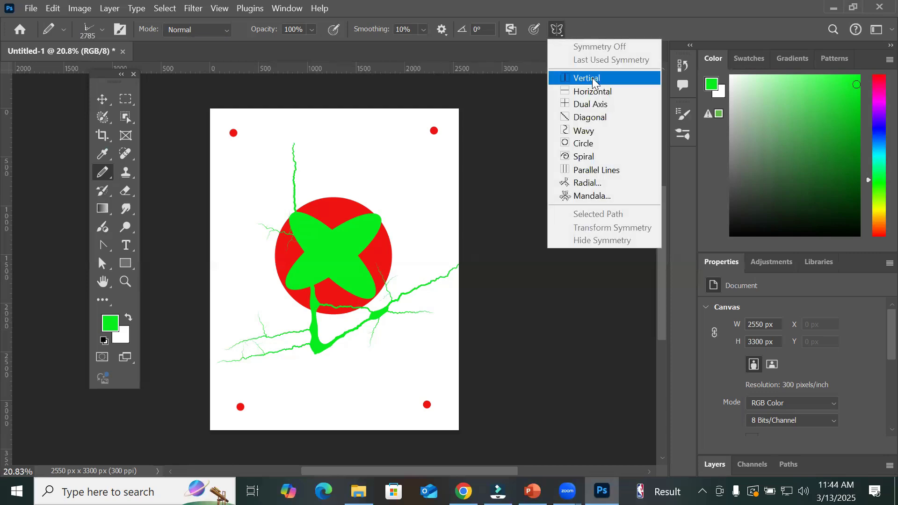
{"action": "left_click", "coordinate": [595, 185]}
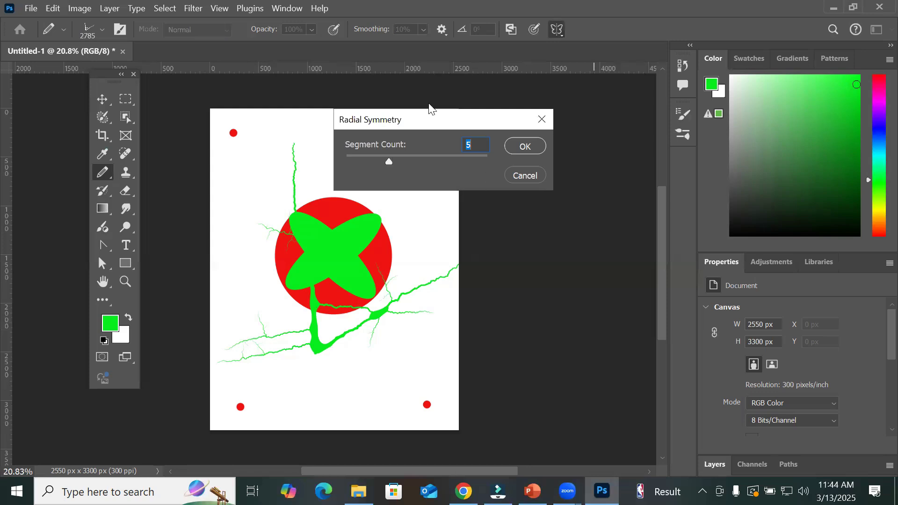
{"action": "left_click", "coordinate": [522, 148]}
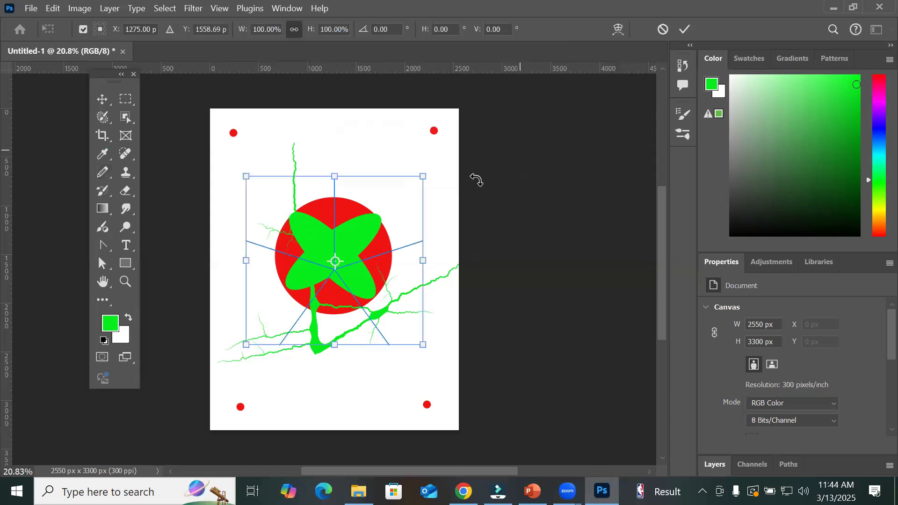
Step: Scale the radial symmetry guide to about 191%, centre its axes on the red circle, and apply it by returning to the Pencil tool
{"action": "left_click_drag", "start_coordinate": [246, 348], "coordinate": [209, 382]}
{"action": "left_click_drag", "start_coordinate": [320, 381], "coordinate": [321, 431]}
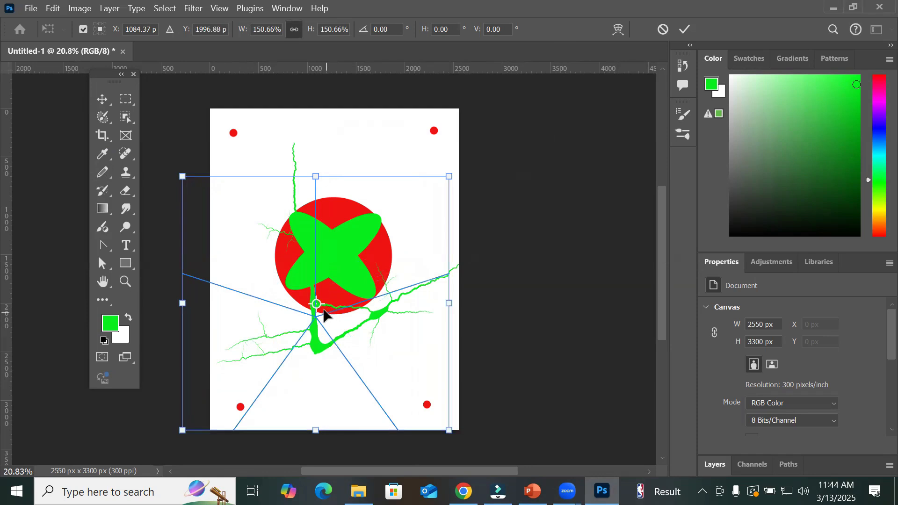
{"action": "left_click_drag", "start_coordinate": [316, 176], "coordinate": [340, 113]}
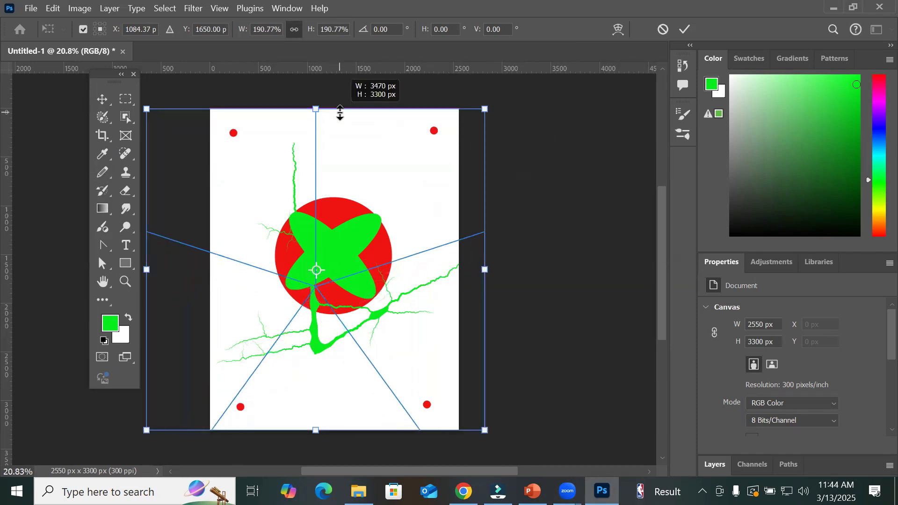
{"action": "left_click_drag", "start_coordinate": [317, 233], "coordinate": [341, 202]}
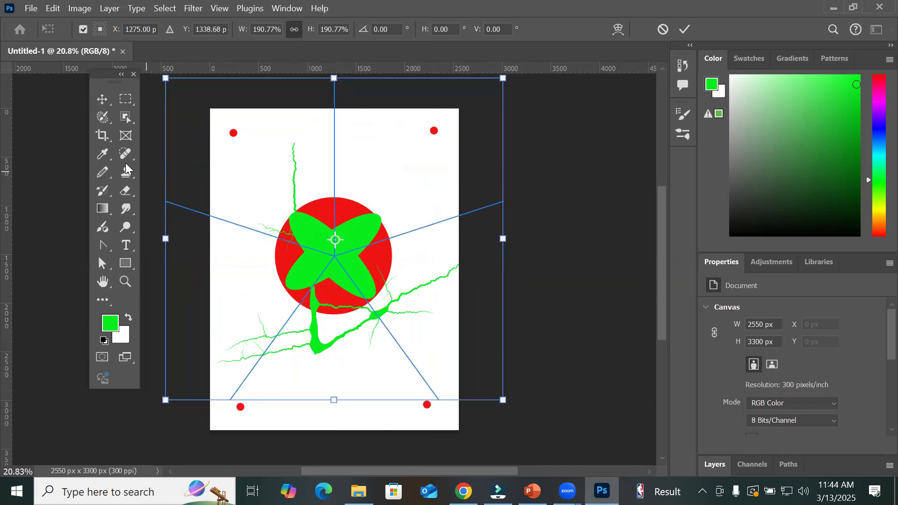
{"action": "left_click", "coordinate": [105, 174]}
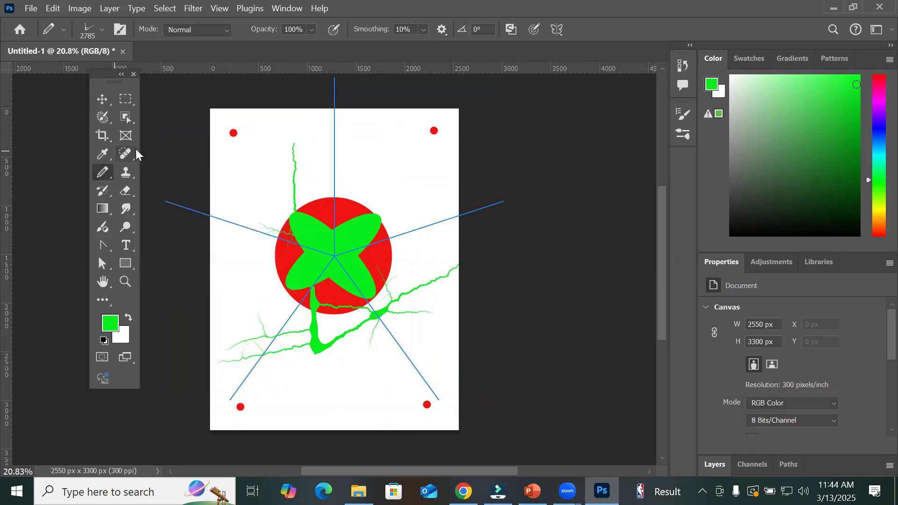
Step: Reduce the lightning pencil tip to 700 px and set the foreground colour to a near-black green
{"action": "key", "text": "["}
{"action": "key", "text": "["}
{"action": "key", "text": "["}
{"action": "key", "text": "["}
{"action": "key", "text": "["}
{"action": "key", "text": "["}
{"action": "key", "text": "["}
{"action": "key", "text": "["}
{"action": "key", "text": "["}
{"action": "key", "text": "["}
{"action": "key", "text": "["}
{"action": "key", "text": "["}
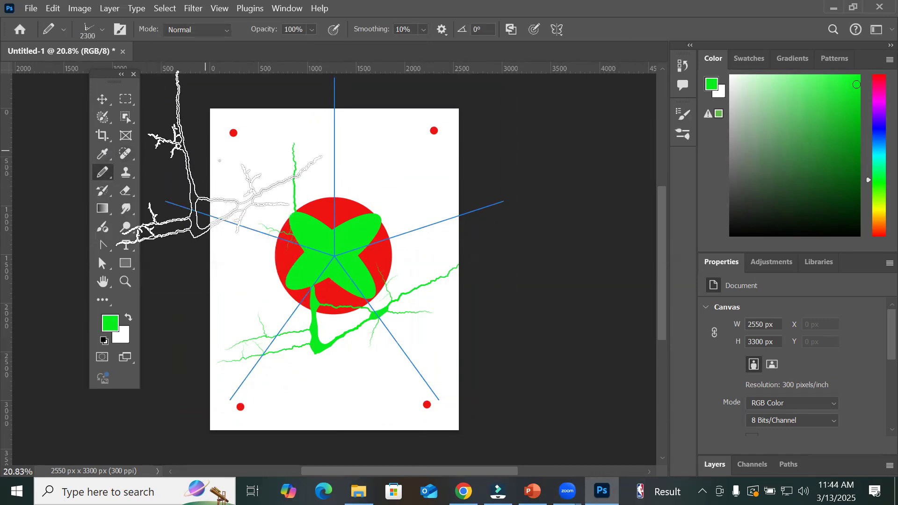
{"action": "key", "text": "["}
{"action": "key", "text": "["}
{"action": "key", "text": "["}
{"action": "key", "text": "["}
{"action": "key", "text": "["}
{"action": "key", "text": "["}
{"action": "key", "text": "["}
{"action": "key", "text": "["}
{"action": "key", "text": "["}
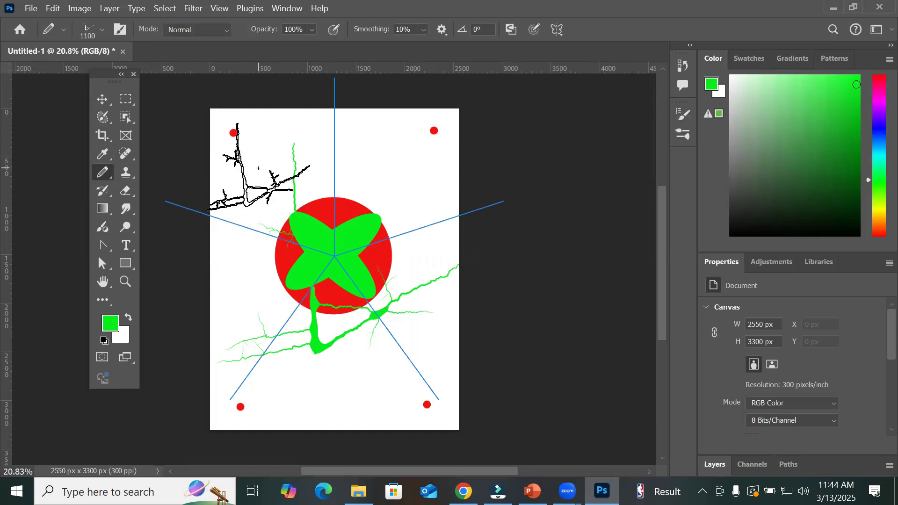
{"action": "left_click", "coordinate": [113, 326]}
{"action": "left_click", "coordinate": [433, 247]}
{"action": "left_click", "coordinate": [609, 80]}
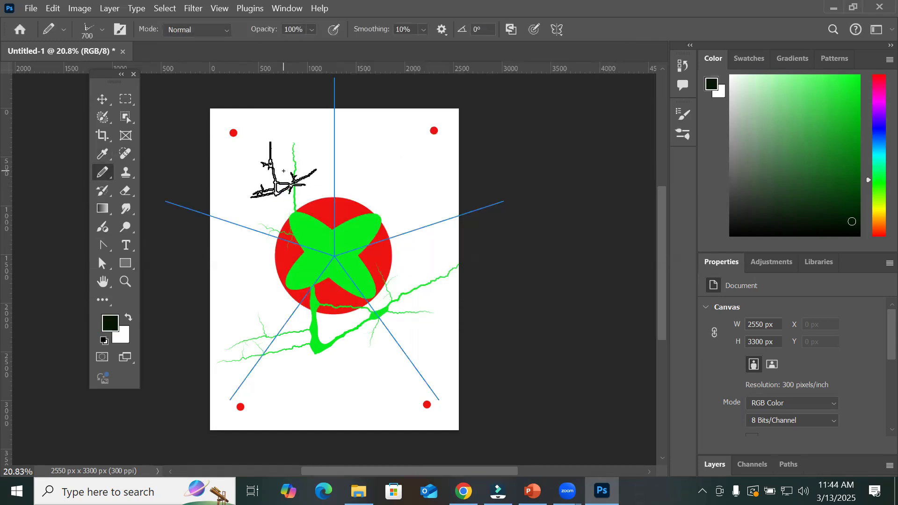
Step: Stamp the near-black lightning repeatedly around the five radial symmetry axes, covering the white canvas and the red circle
{"action": "left_click", "coordinate": [284, 172]}
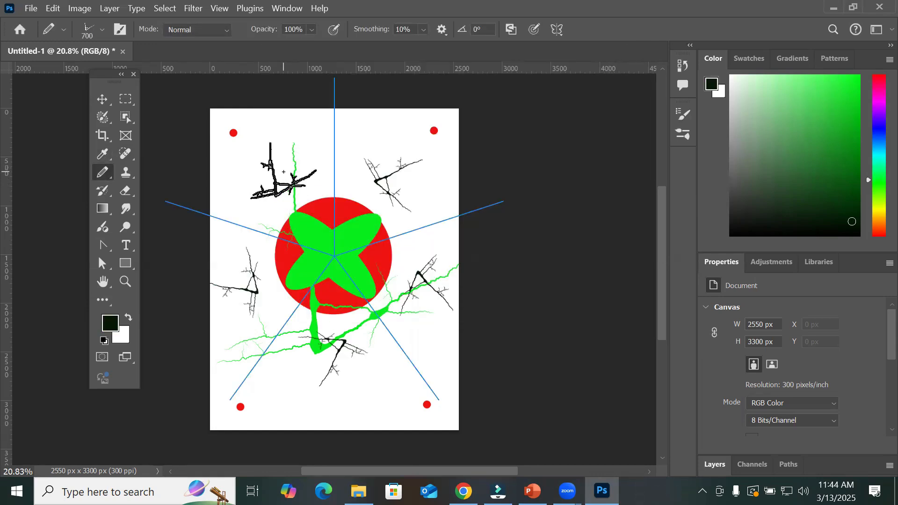
{"action": "left_click", "coordinate": [303, 198]}
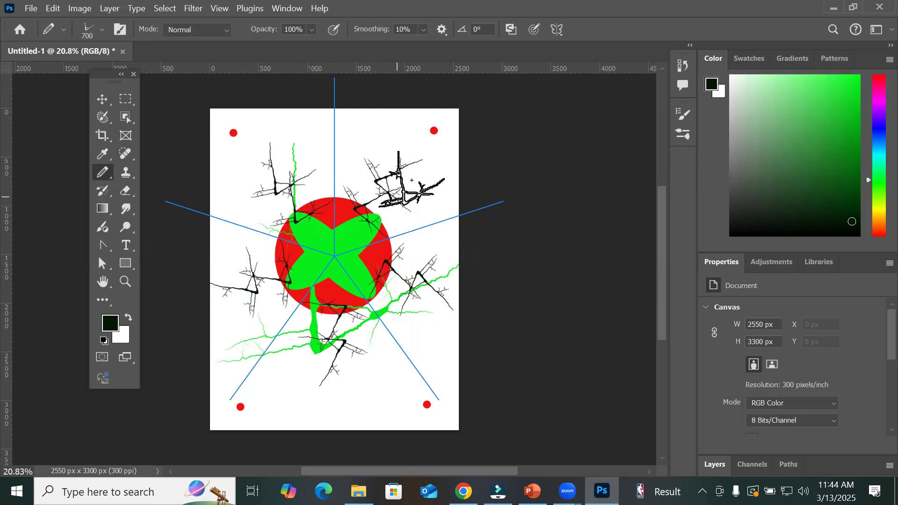
{"action": "left_click", "coordinate": [386, 160]}
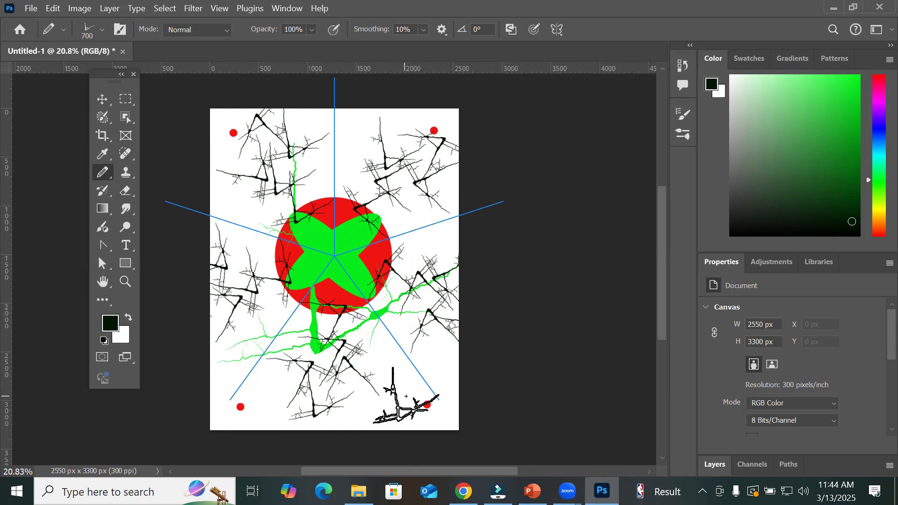
{"action": "left_click", "coordinate": [396, 363]}
{"action": "left_click", "coordinate": [236, 367]}
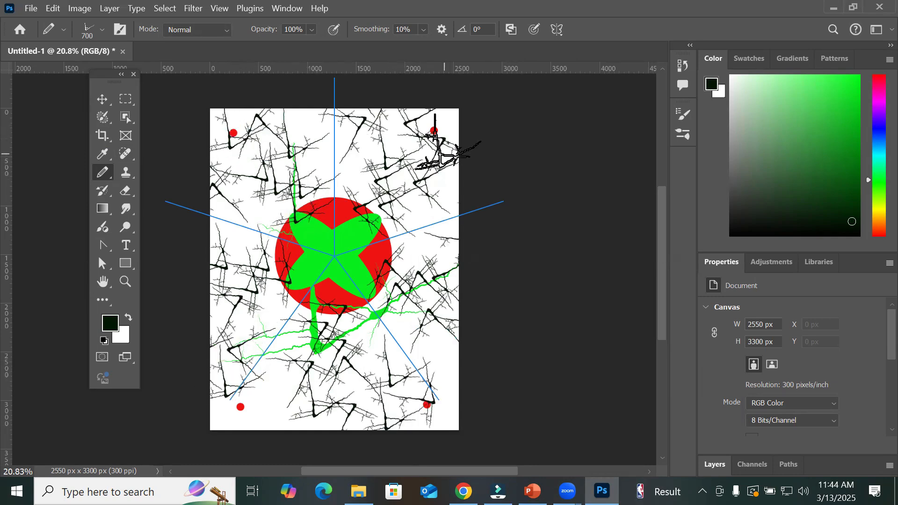
{"action": "left_click", "coordinate": [438, 267]}
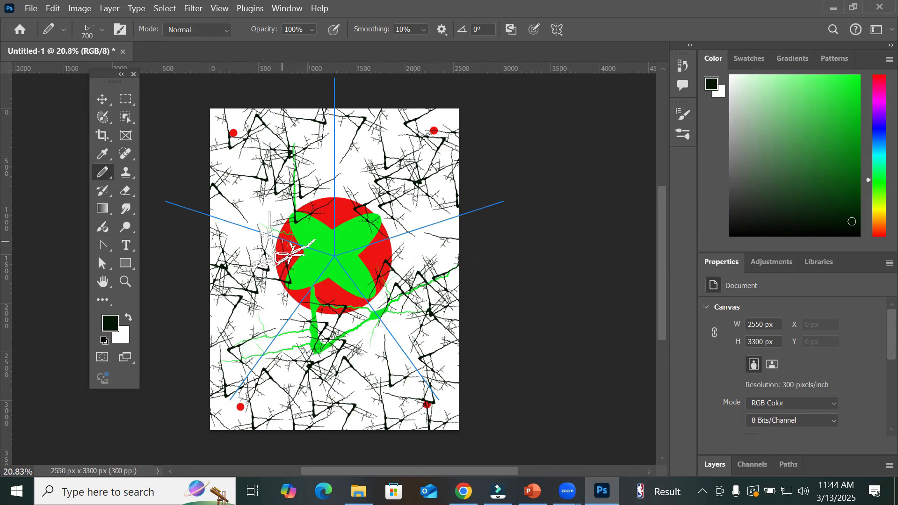
{"action": "left_click", "coordinate": [344, 231]}
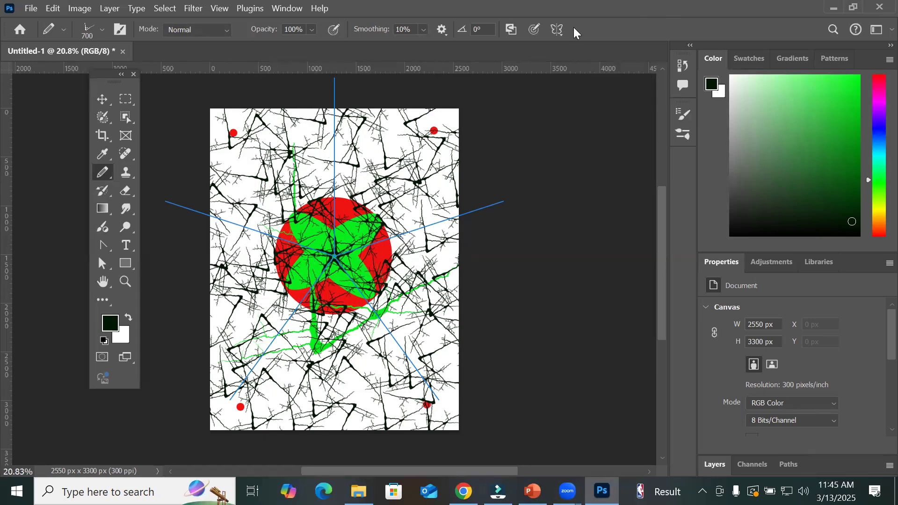
Step: Hide the radial symmetry guide and show it again
{"action": "left_click", "coordinate": [559, 30]}
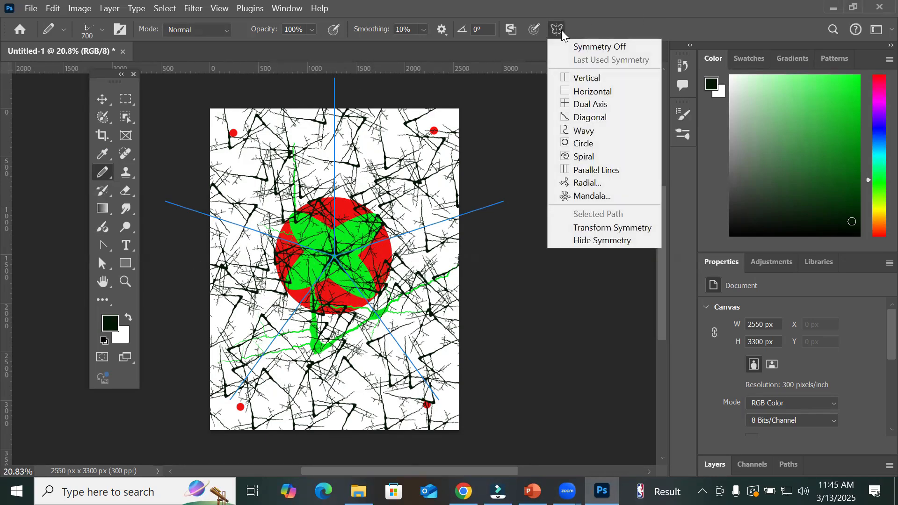
{"action": "left_click", "coordinate": [601, 241]}
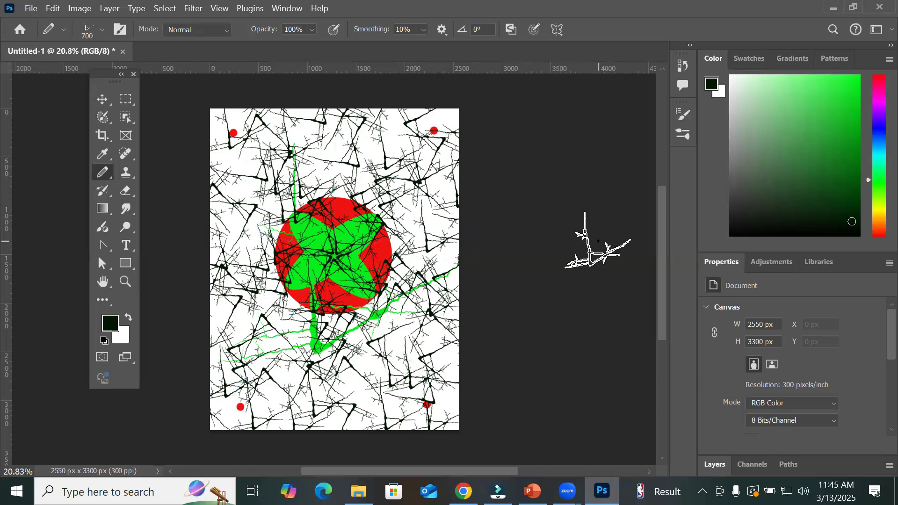
{"action": "left_click", "coordinate": [560, 32]}
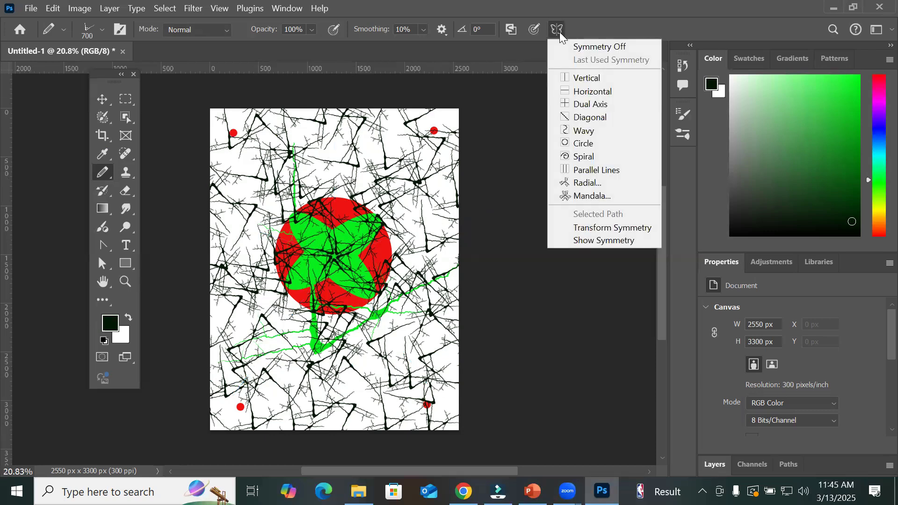
{"action": "left_click", "coordinate": [599, 247]}
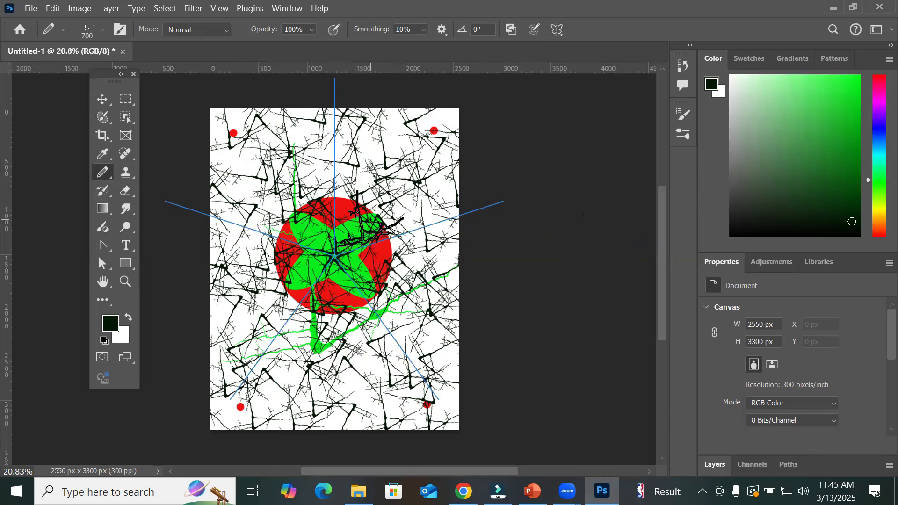
Step: Switch to vertical paint symmetry, scale its guide to about 138% to span the canvas height, and apply it by switching to the Rectangle tool
{"action": "left_click", "coordinate": [558, 33]}
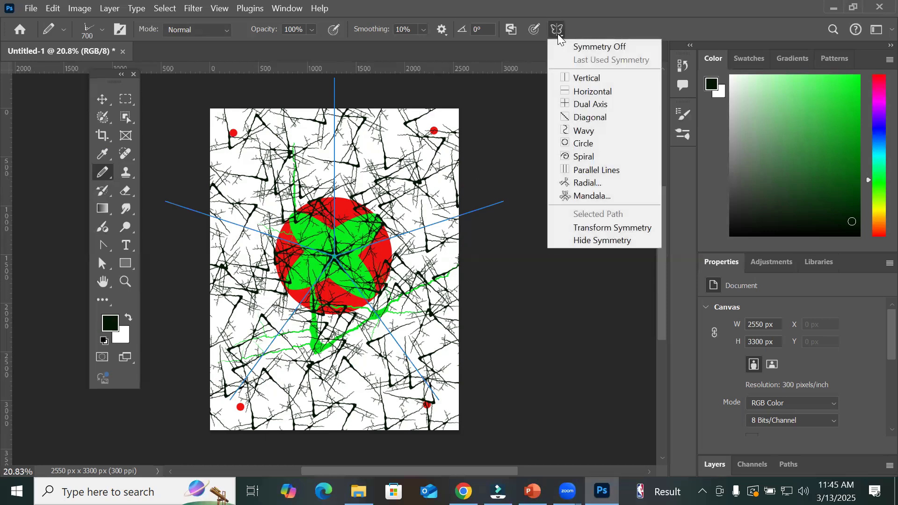
{"action": "left_click", "coordinate": [588, 79]}
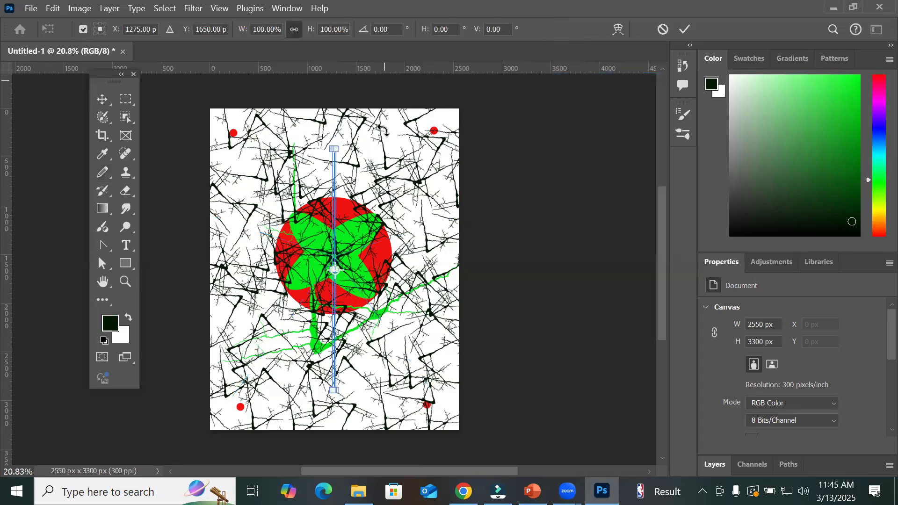
{"action": "left_click_drag", "start_coordinate": [334, 148], "coordinate": [334, 109]}
{"action": "left_click_drag", "start_coordinate": [334, 390], "coordinate": [337, 440]}
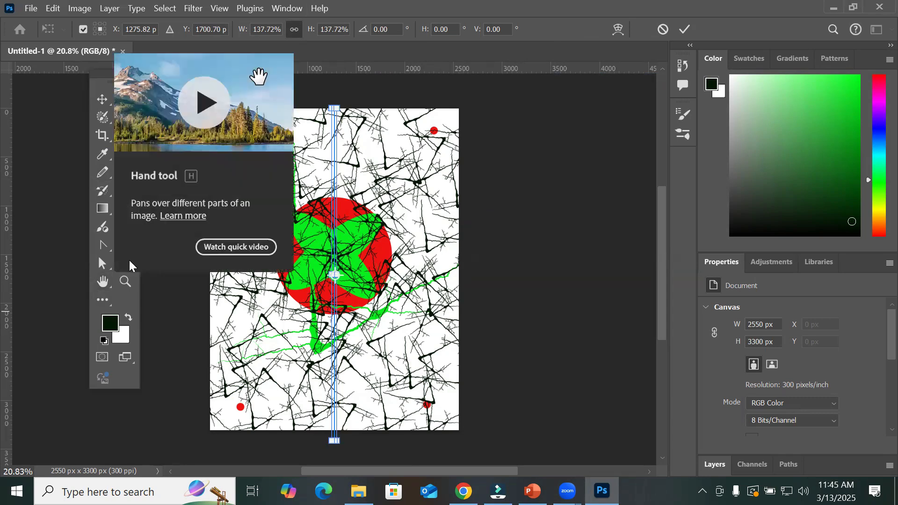
{"action": "right_click", "coordinate": [124, 262]}
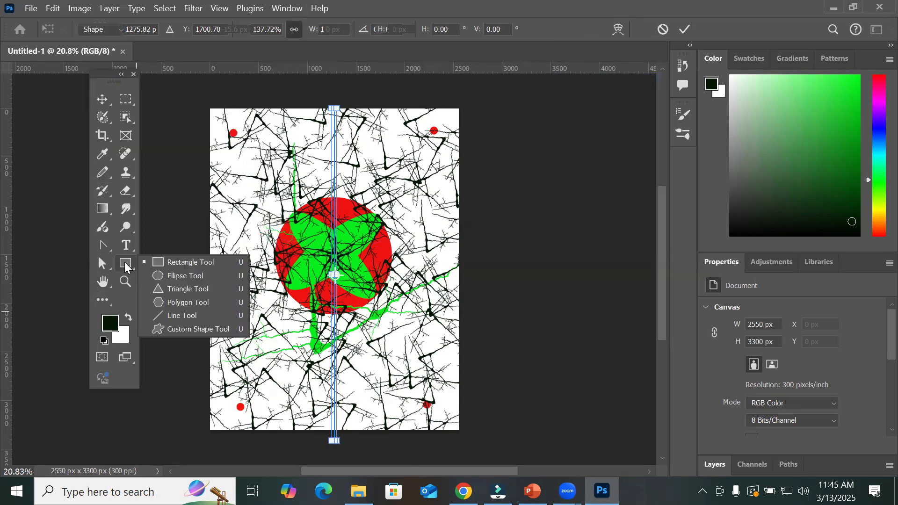
{"action": "left_click", "coordinate": [170, 268]}
{"action": "left_click", "coordinate": [513, 224]}
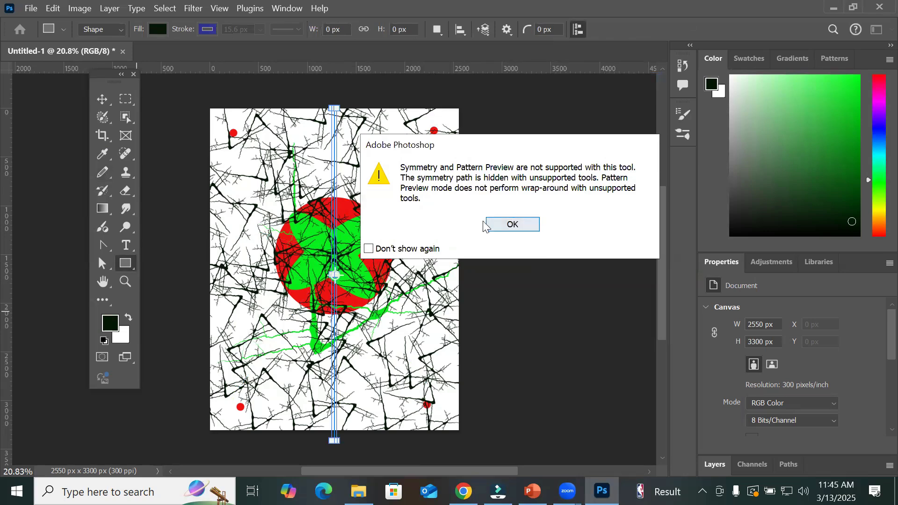
Step: Draw an ellipse shape about 364 × 452 px at the red circle's upper-left edge, undo it, and return to the Pencil tool
{"action": "right_click", "coordinate": [126, 261]}
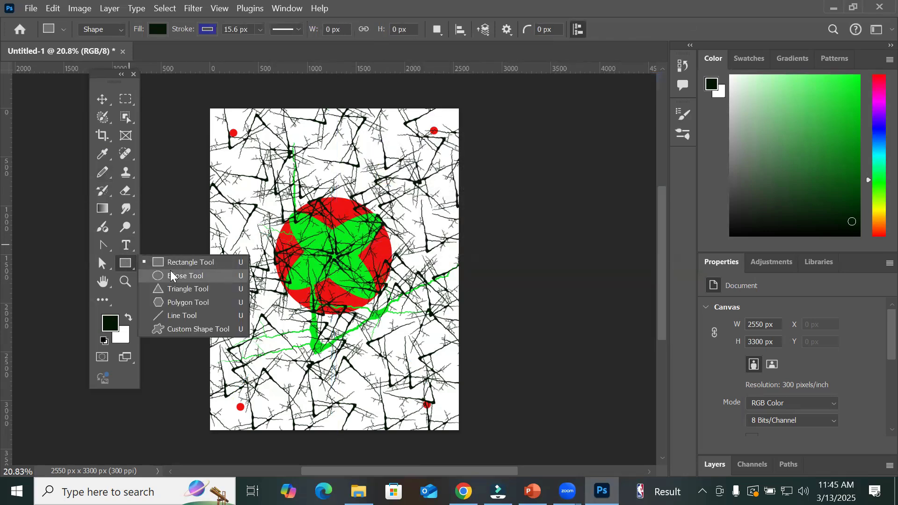
{"action": "left_click", "coordinate": [171, 271]}
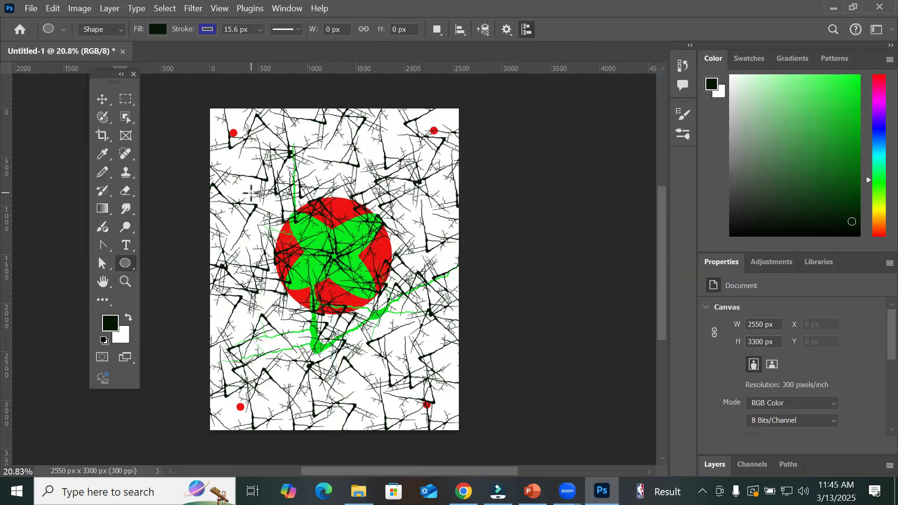
{"action": "left_click_drag", "start_coordinate": [243, 189], "coordinate": [283, 239]}
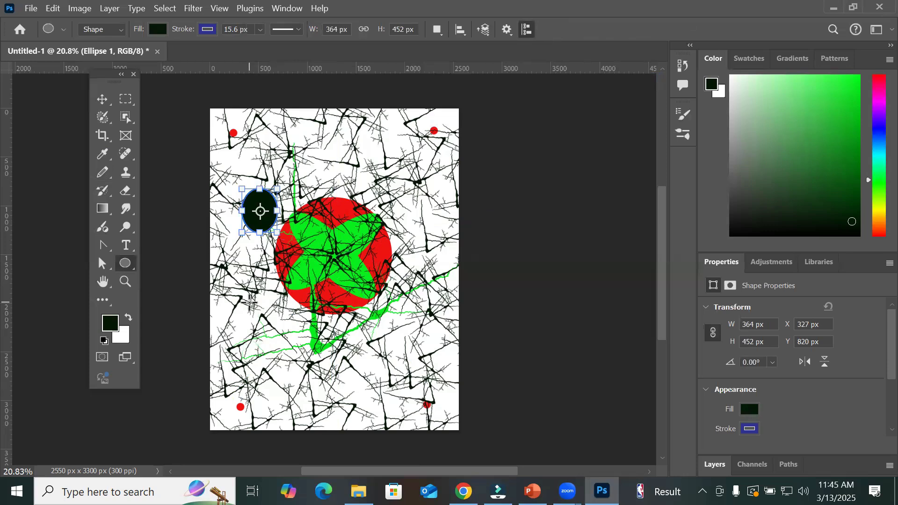
{"action": "key", "text": "ctrl+z"}
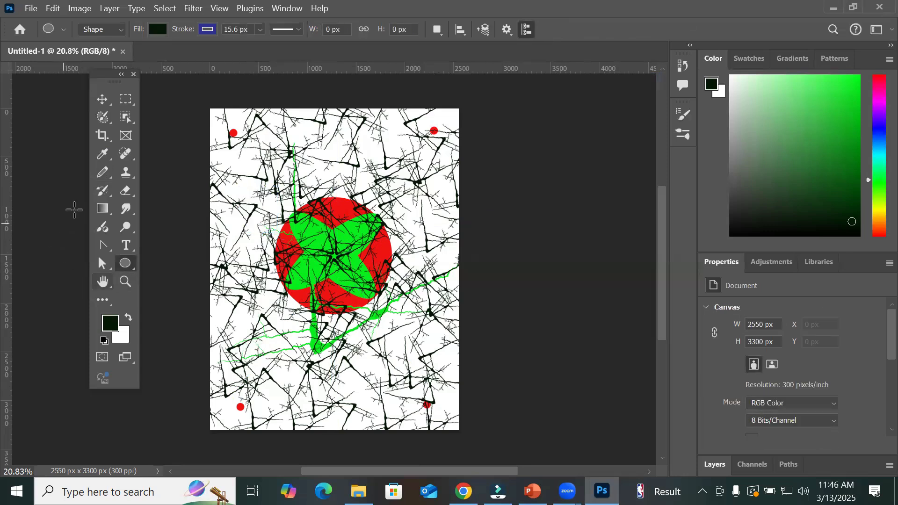
{"action": "left_click", "coordinate": [101, 173]}
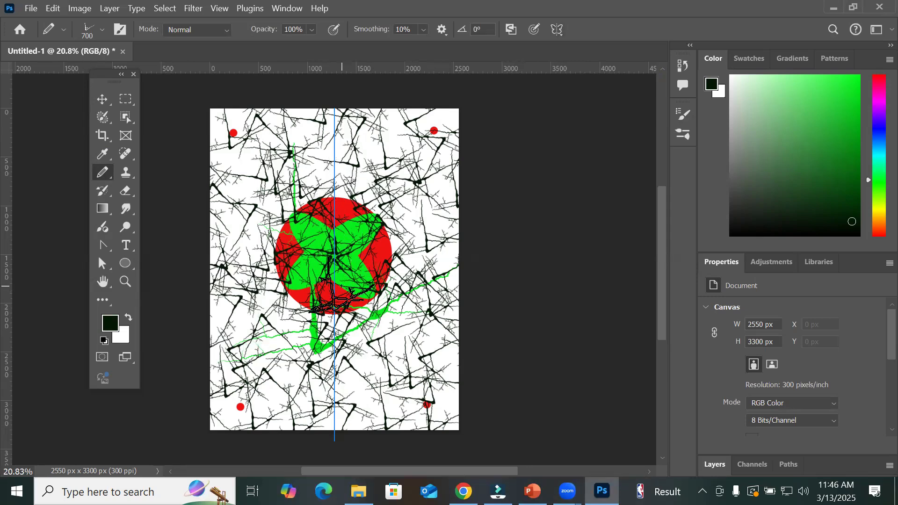
Step: Choose the Eraser tool and enlarge its tip to 1000 px
{"action": "left_click", "coordinate": [122, 191]}
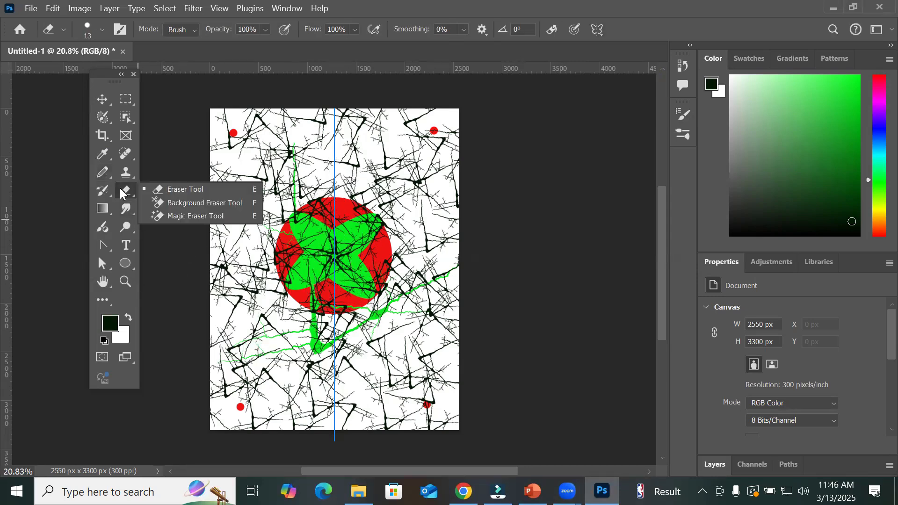
{"action": "left_click", "coordinate": [178, 190]}
{"action": "key", "text": "bracketright"}
{"action": "key", "text": "bracketright"}
{"action": "key", "text": "bracketright"}
{"action": "key", "text": "bracketright"}
{"action": "key", "text": "bracketright"}
{"action": "key", "text": "bracketright"}
{"action": "key", "text": "bracketright"}
{"action": "key", "text": "bracketright"}
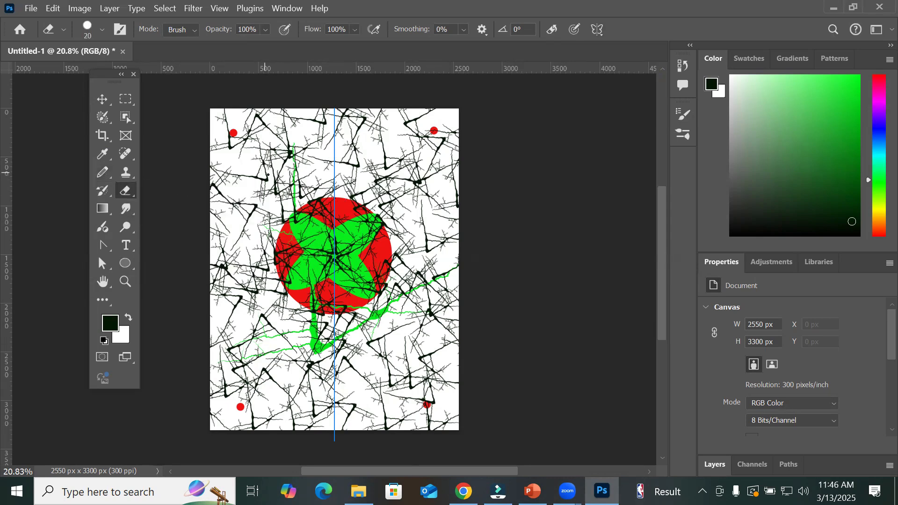
{"action": "key", "text": "bracketright"}
{"action": "key", "text": "bracketright"}
{"action": "key", "text": "bracketright"}
{"action": "key", "text": "bracketright"}
{"action": "key", "text": "bracketright"}
{"action": "key", "text": "bracketright"}
{"action": "key", "text": "bracketright"}
{"action": "key", "text": "bracketright"}
{"action": "key", "text": "bracketright"}
{"action": "key", "text": "bracketright"}
{"action": "key", "text": "bracketright"}
{"action": "key", "text": "bracketright"}
{"action": "key", "text": "bracketright"}
{"action": "key", "text": "bracketright"}
{"action": "key", "text": "bracketright"}
{"action": "key", "text": "bracketright"}
{"action": "key", "text": "bracketright"}
{"action": "key", "text": "bracketright"}
{"action": "key", "text": "bracketright"}
{"action": "key", "text": "bracketright"}
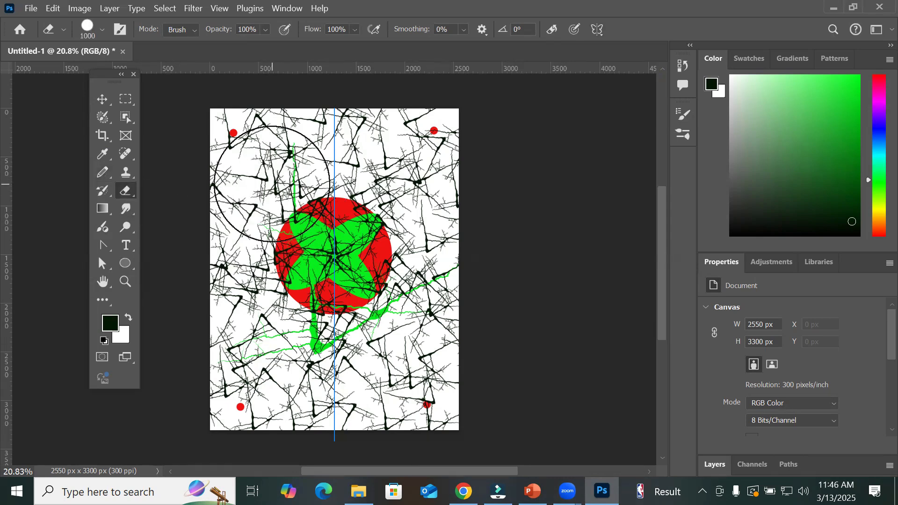
{"action": "key", "text": "bracketleft"}
{"action": "key", "text": "bracketleft"}
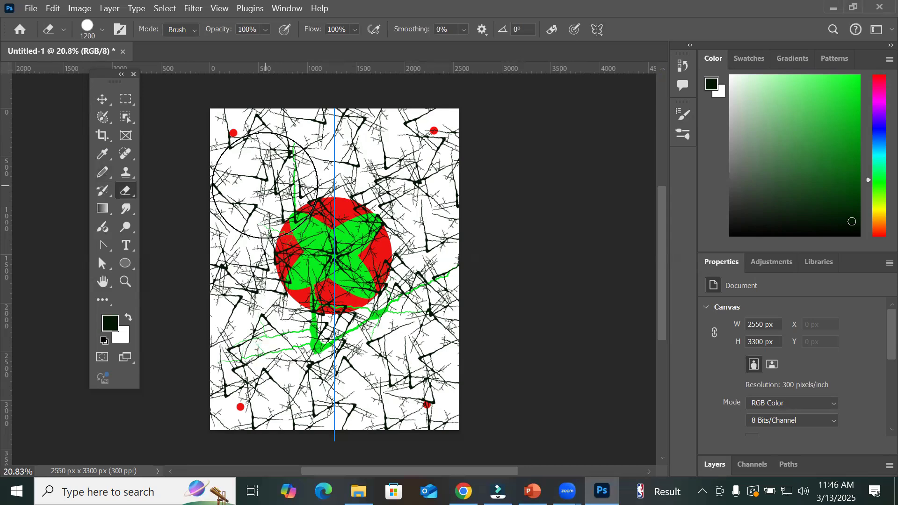
Step: Erase mirrored pairs of large circles in the upper and lower parts of the canvas, either side of the vertical symmetry axis
{"action": "left_click", "coordinate": [276, 191]}
{"action": "left_click", "coordinate": [392, 190]}
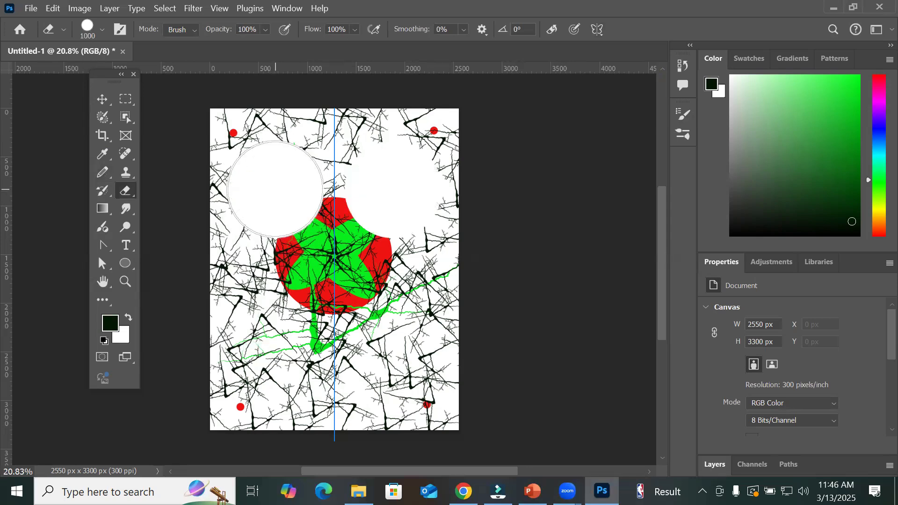
{"action": "left_click", "coordinate": [266, 367]}
{"action": "left_click", "coordinate": [403, 368]}
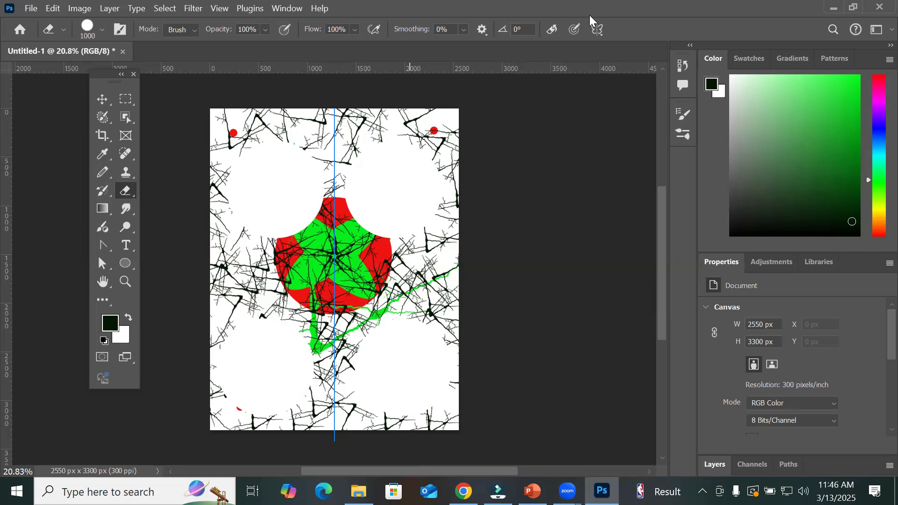
{"action": "left_click", "coordinate": [599, 29]}
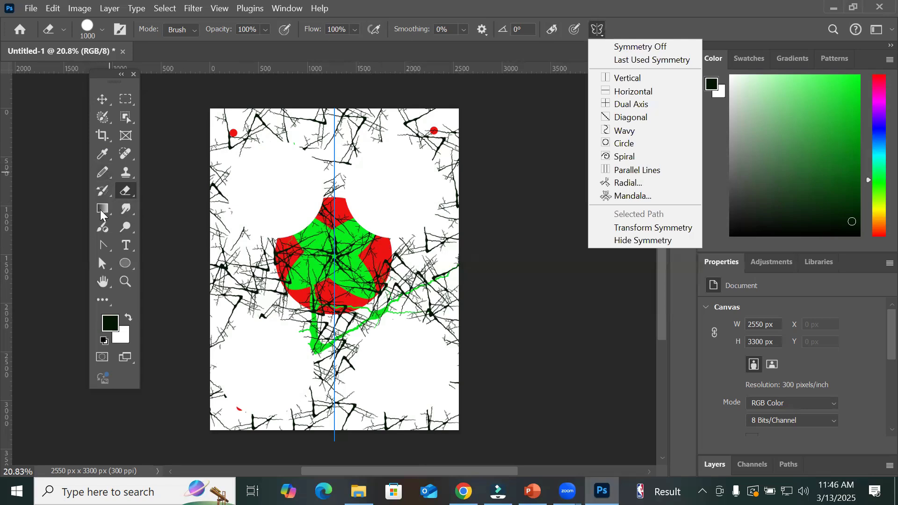
{"action": "left_click", "coordinate": [105, 178]}
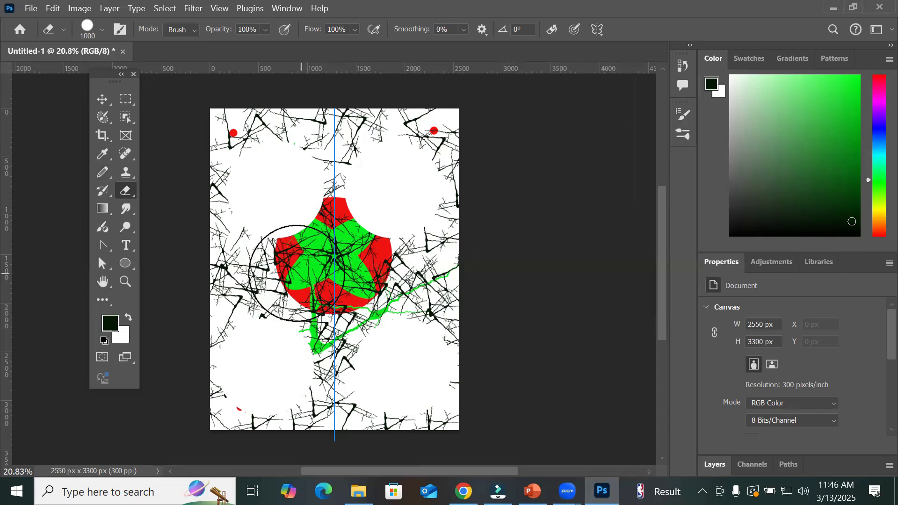
Step: With a 300 px eraser, erase two mirrored holes in the red and green shape and one at its lower edge, finishing on the Move tool
{"action": "key", "text": "bracketleft"}
{"action": "key", "text": "bracketleft"}
{"action": "key", "text": "bracketleft"}
{"action": "key", "text": "bracketleft"}
{"action": "key", "text": "bracketleft"}
{"action": "key", "text": "bracketleft"}
{"action": "key", "text": "bracketleft"}
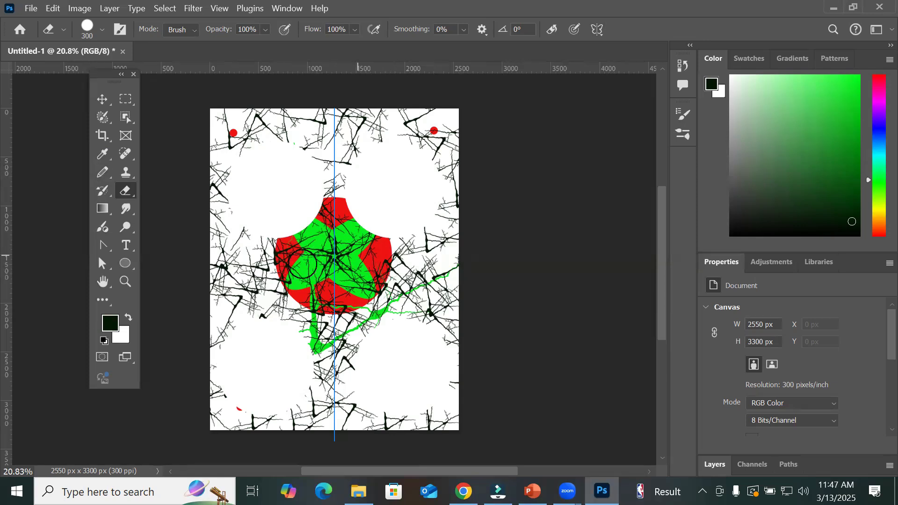
{"action": "left_click", "coordinate": [309, 272]}
{"action": "left_click", "coordinate": [359, 272]}
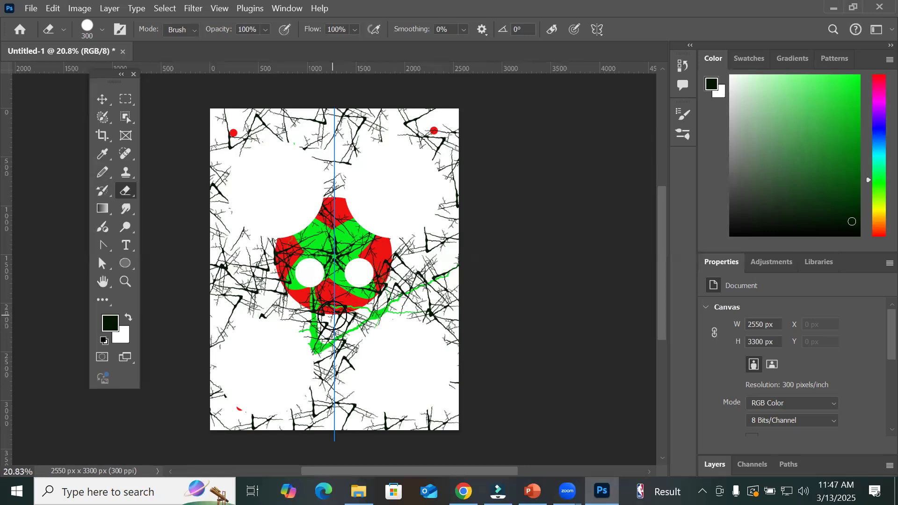
{"action": "left_click", "coordinate": [335, 314]}
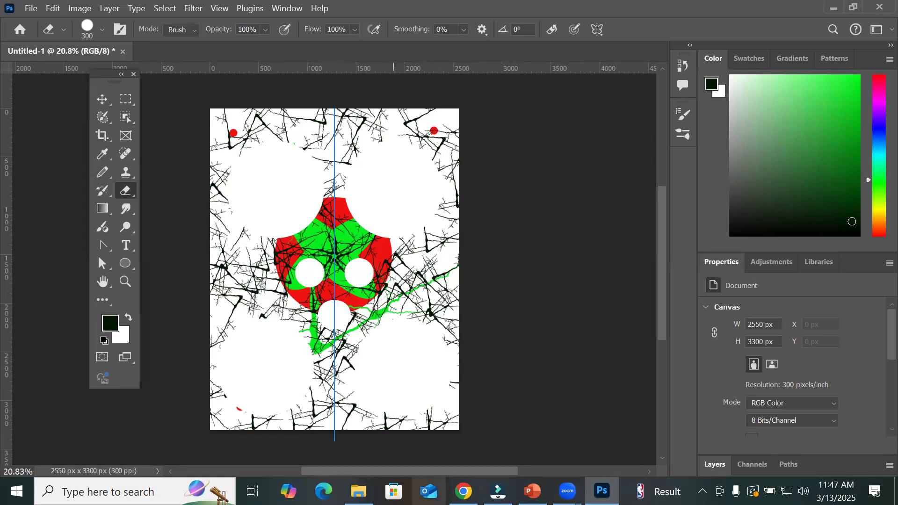
{"action": "left_click", "coordinate": [103, 100]}
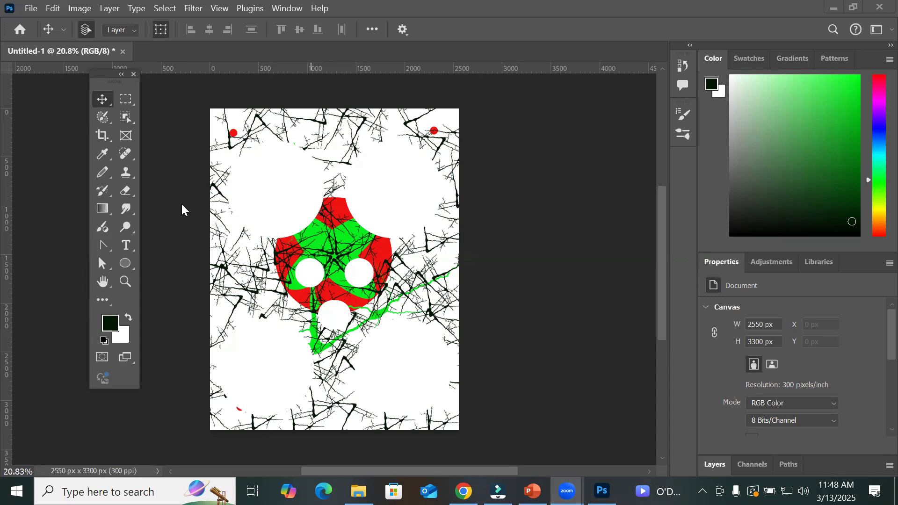
Step: Activate the Pencil tool and undock the Layers panel as a taller floating panel beside the canvas
{"action": "left_click", "coordinate": [103, 177]}
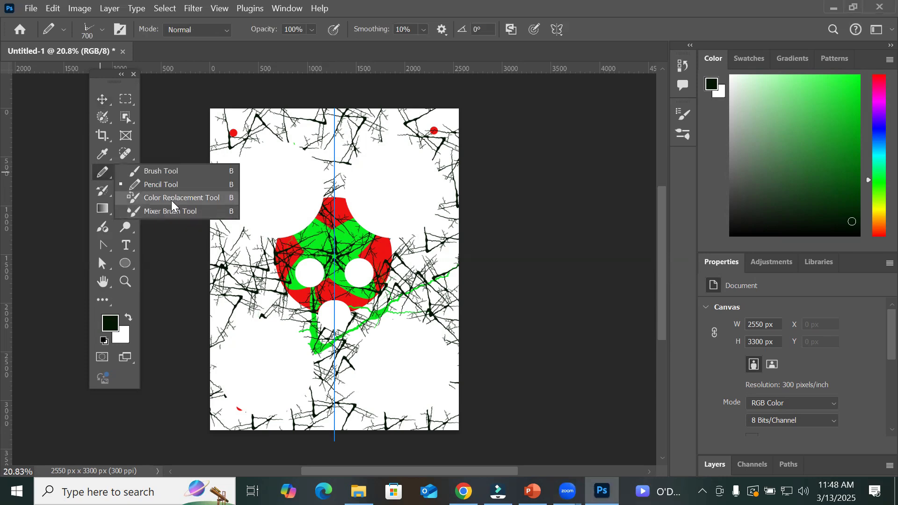
{"action": "left_click", "coordinate": [100, 179]}
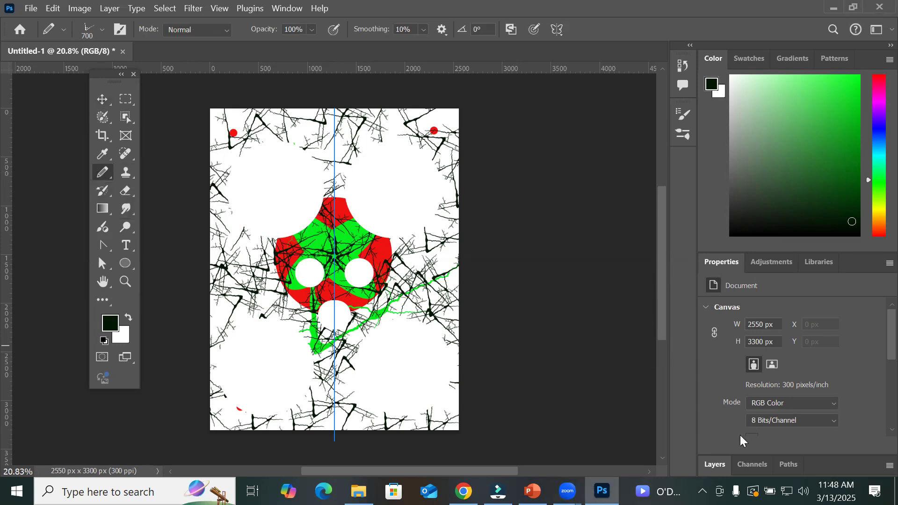
{"action": "left_click", "coordinate": [725, 458]}
{"action": "left_click_drag", "start_coordinate": [722, 325], "coordinate": [543, 151]}
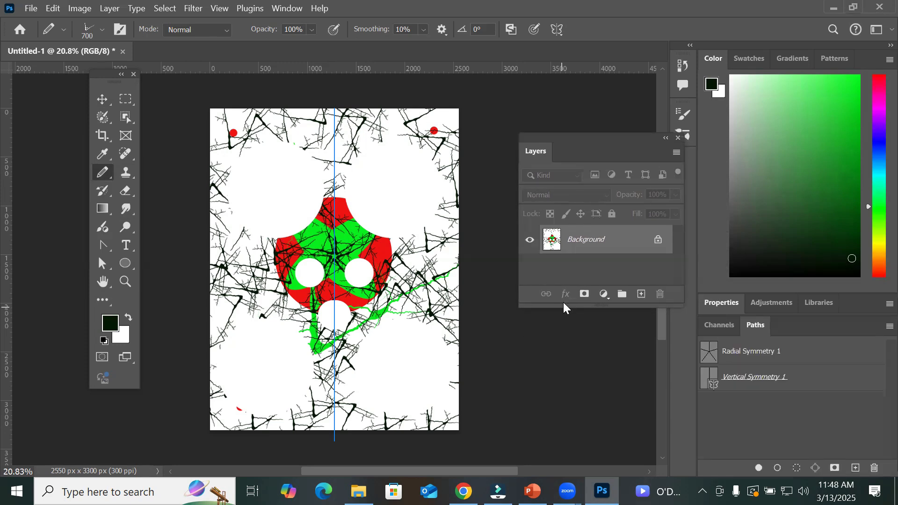
{"action": "left_click_drag", "start_coordinate": [563, 306], "coordinate": [565, 398]}
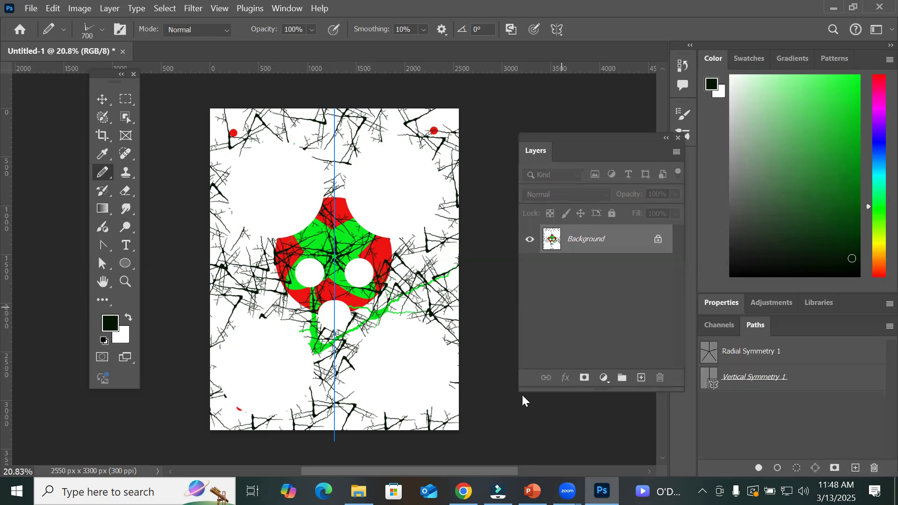
Step: Try to place the Furit (13) image from the Images > Fruits folder as an embedded file
{"action": "left_click", "coordinate": [33, 9]}
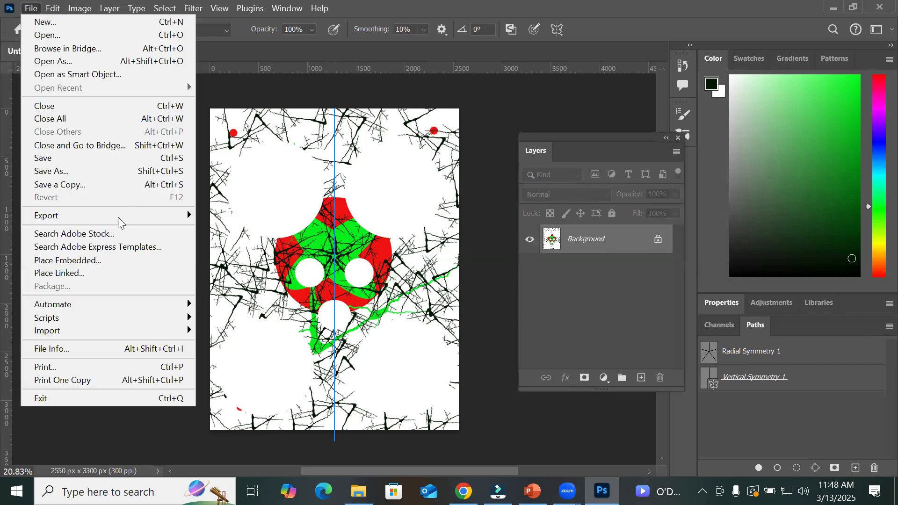
{"action": "left_click", "coordinate": [107, 262]}
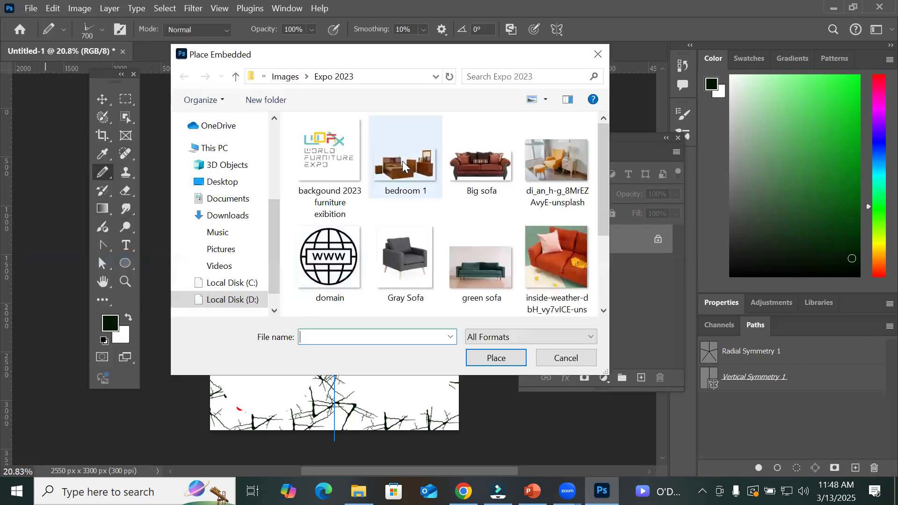
{"action": "left_click", "coordinate": [285, 76]}
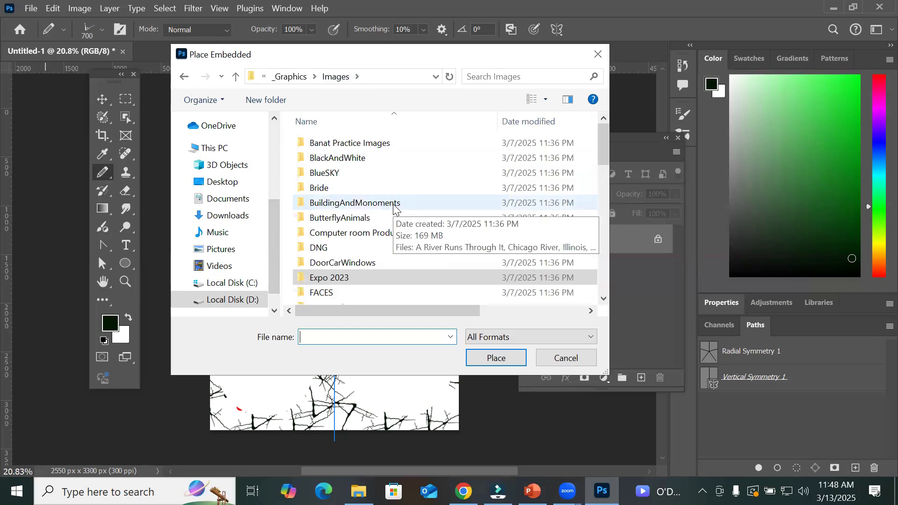
{"action": "scroll", "coordinate": [393, 206], "scroll_direction": "down", "scroll_amount": 2}
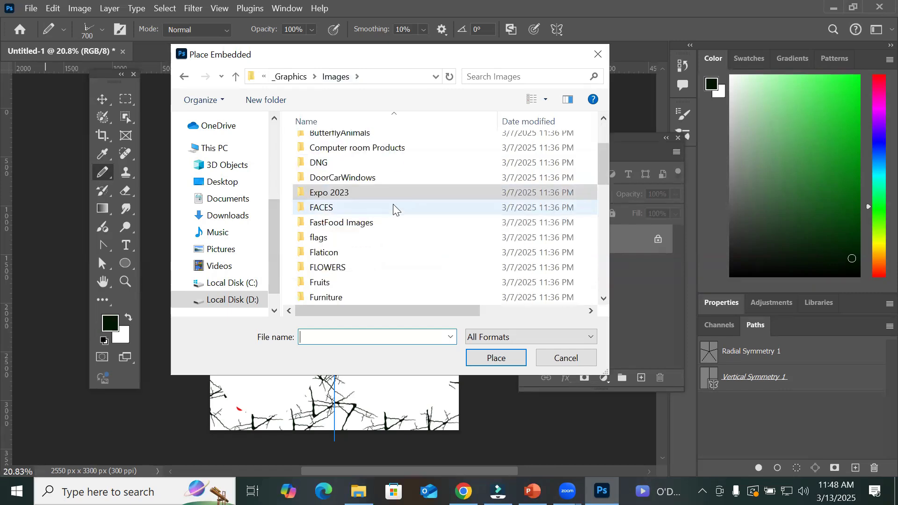
{"action": "scroll", "coordinate": [376, 261], "scroll_direction": "down", "scroll_amount": 1}
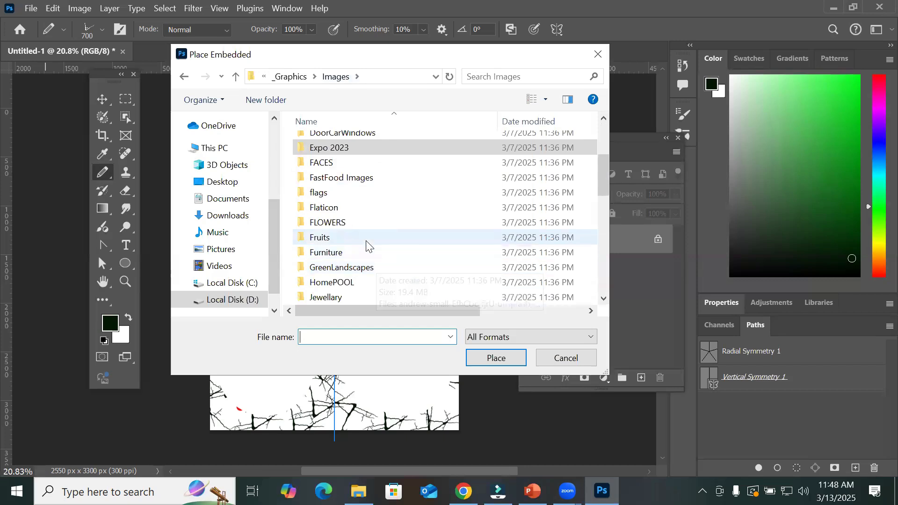
{"action": "double_click", "coordinate": [343, 239]}
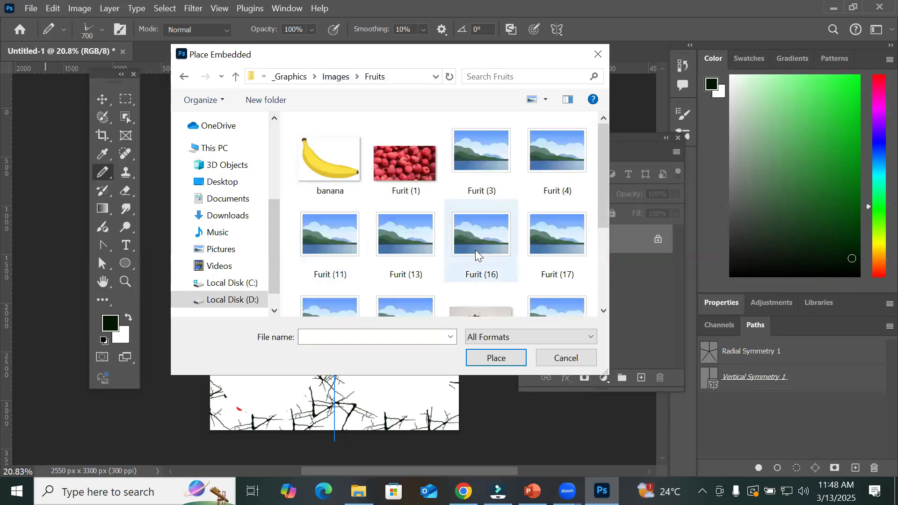
{"action": "scroll", "coordinate": [475, 250], "scroll_direction": "down", "scroll_amount": 1}
{"action": "scroll", "coordinate": [496, 268], "scroll_direction": "down", "scroll_amount": 1}
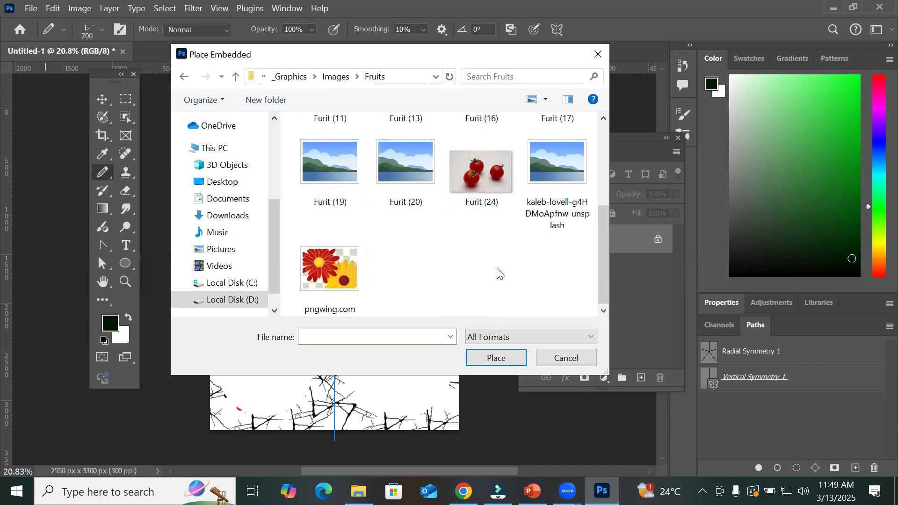
{"action": "scroll", "coordinate": [499, 273], "scroll_direction": "up", "scroll_amount": 1}
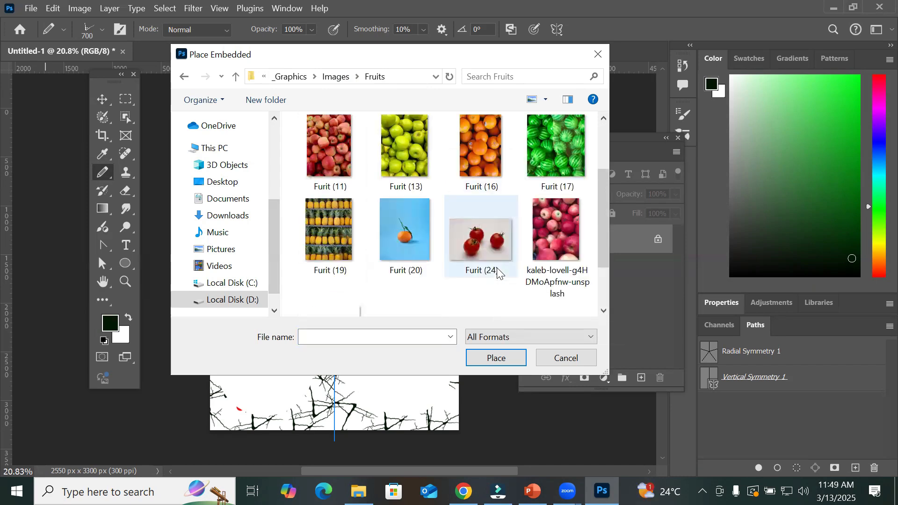
{"action": "scroll", "coordinate": [500, 273], "scroll_direction": "up", "scroll_amount": 1}
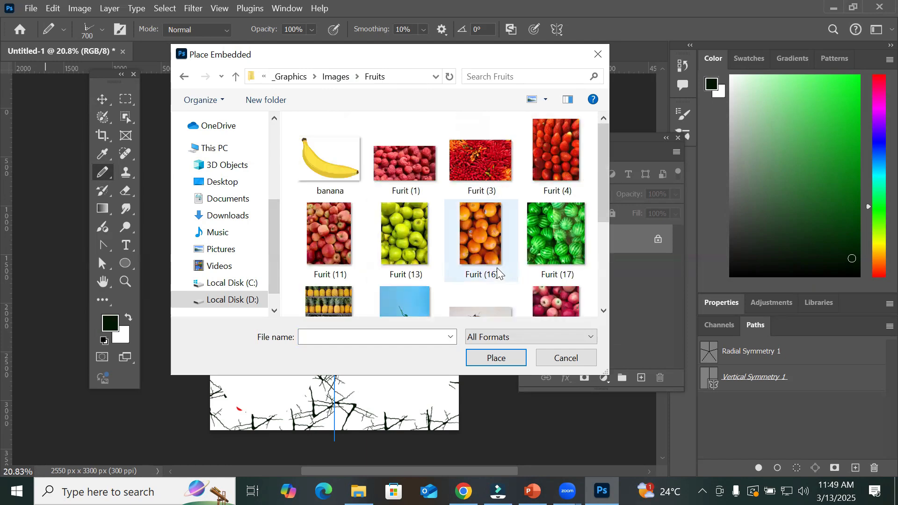
{"action": "left_click", "coordinate": [415, 232]}
{"action": "left_click", "coordinate": [491, 358]}
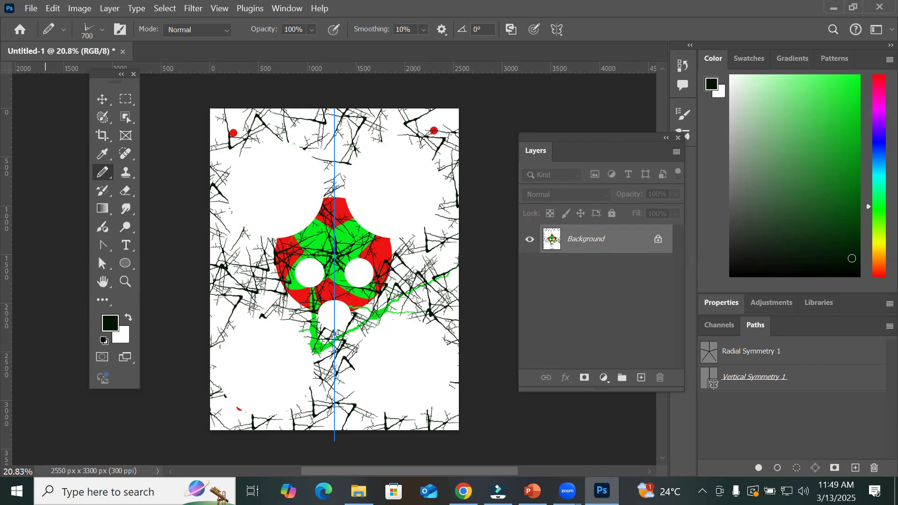
Step: Switch to File Explorer, open D:\_Graphics\Images\Fruits, and place the Furit (13) image onto the Photoshop canvas
{"action": "key", "text": "alt+Tab"}
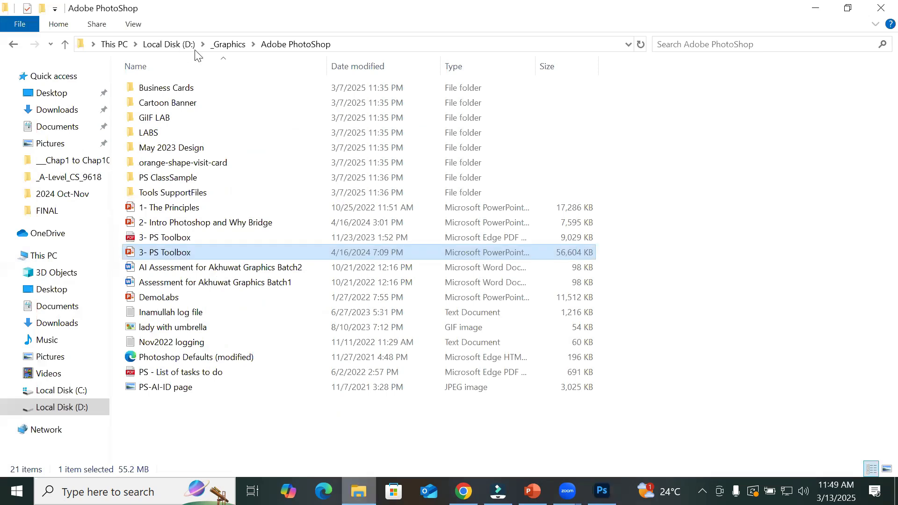
{"action": "left_click", "coordinate": [185, 45]}
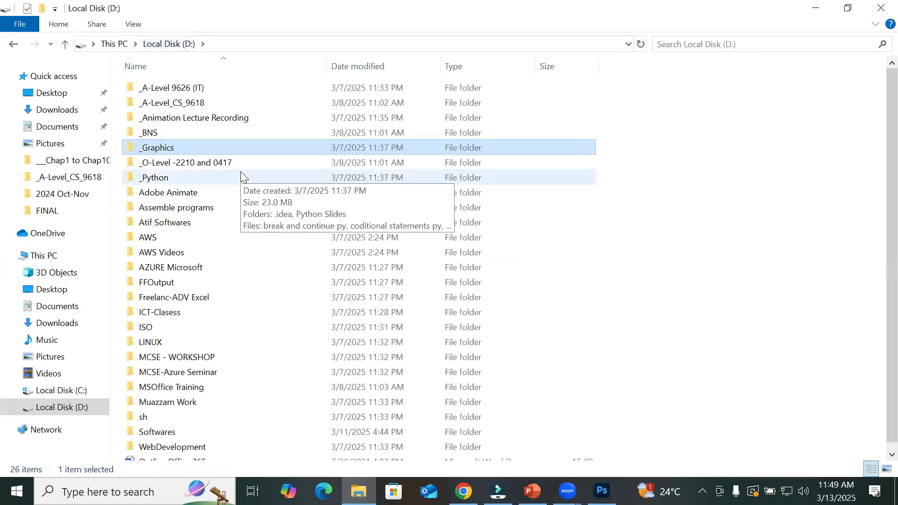
{"action": "double_click", "coordinate": [209, 147]}
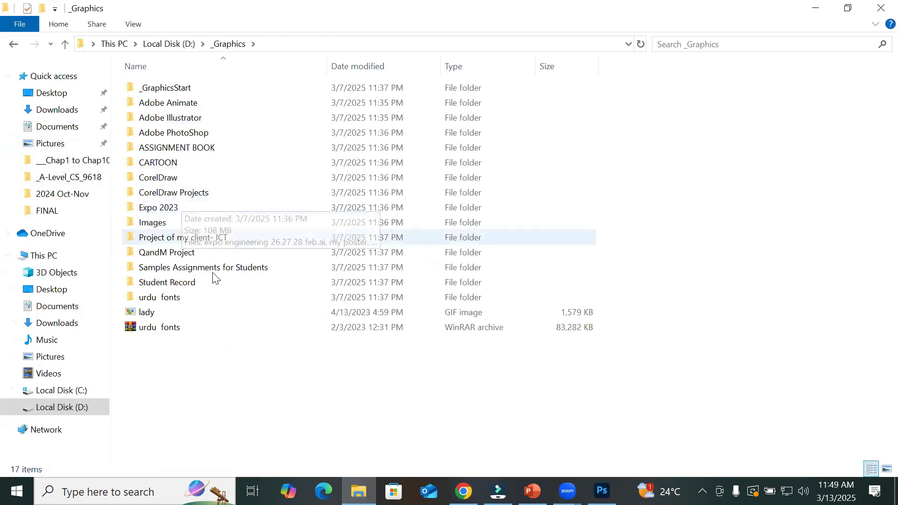
{"action": "left_click", "coordinate": [176, 227]}
{"action": "double_click", "coordinate": [176, 230]}
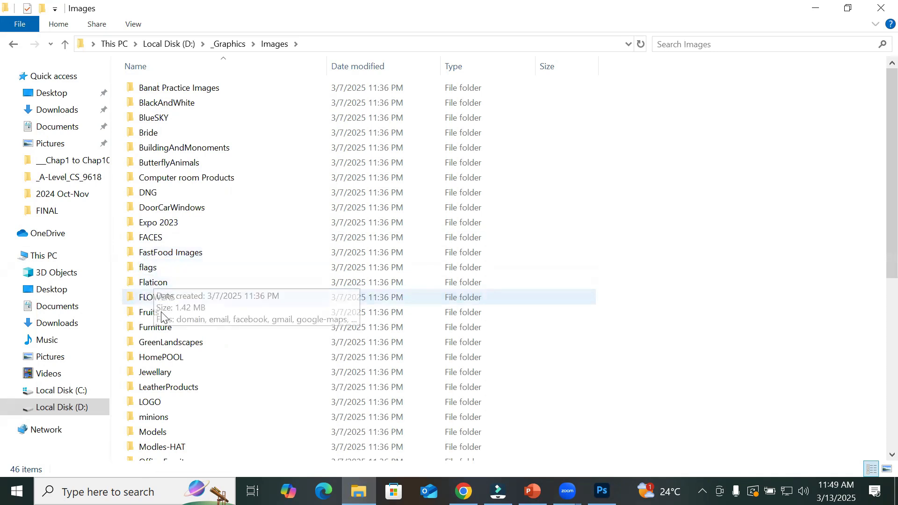
{"action": "key", "text": "Return"}
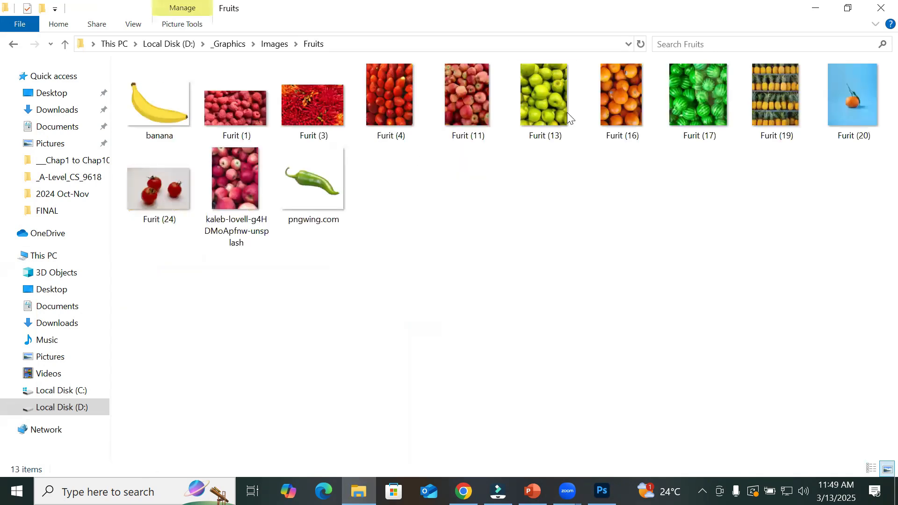
{"action": "left_click_drag", "start_coordinate": [558, 99], "coordinate": [334, 283]}
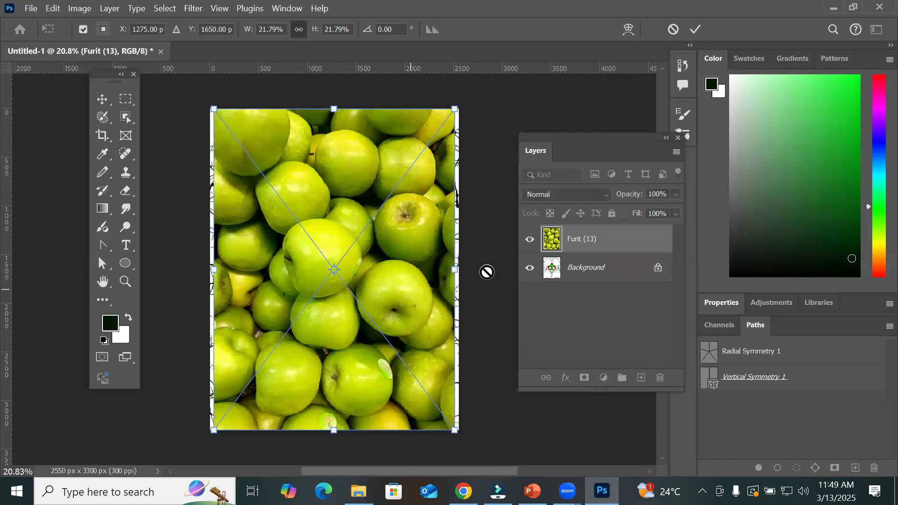
{"action": "key", "text": "Return"}
Step: Scale the placed green apples image about its centre to about 13.4% width and 12.4% height
{"action": "left_click", "coordinate": [101, 96]}
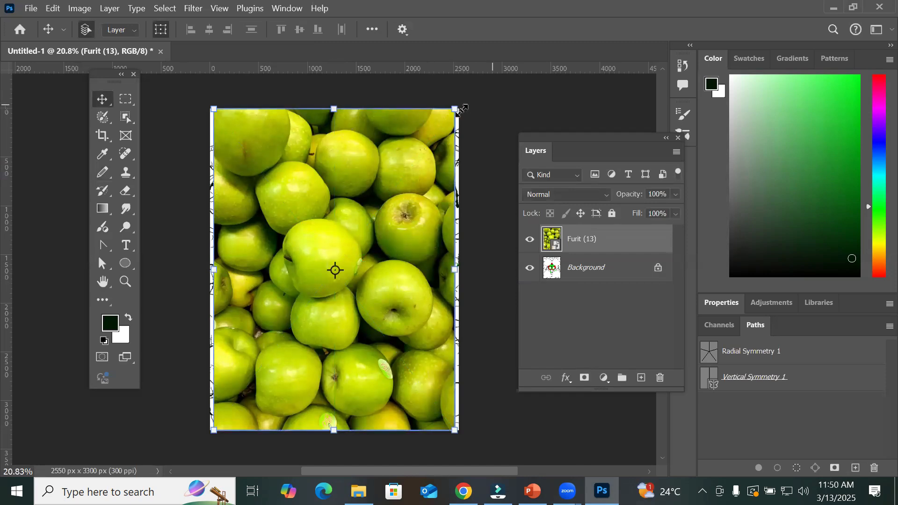
{"action": "left_click_drag", "start_coordinate": [457, 110], "coordinate": [413, 175]}
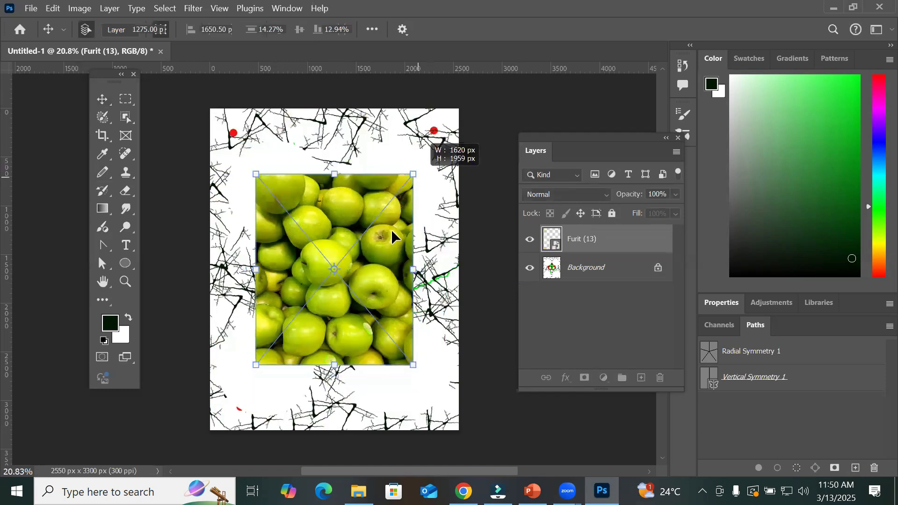
{"action": "left_click_drag", "start_coordinate": [392, 234], "coordinate": [387, 239]}
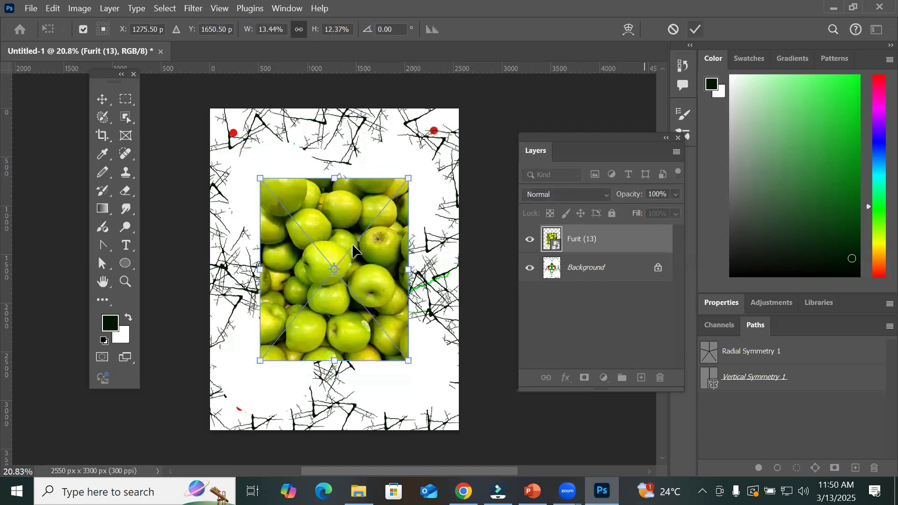
{"action": "key", "text": "Return"}
Step: Examine the individual pixels of the middle green apple at 12800% magnification
{"action": "scroll", "coordinate": [319, 295], "scroll_direction": "up", "scroll_amount": 3}
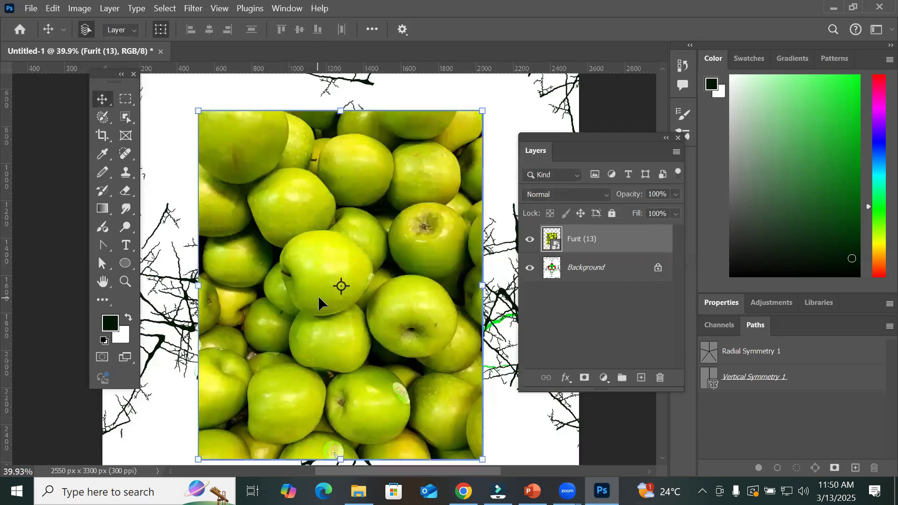
{"action": "scroll", "coordinate": [318, 296], "scroll_direction": "up", "scroll_amount": 1}
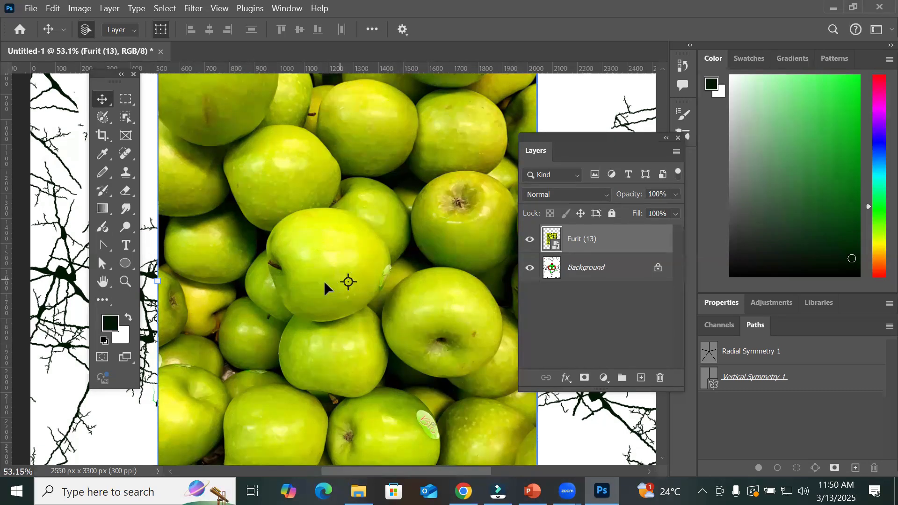
{"action": "scroll", "coordinate": [324, 280], "scroll_direction": "up", "scroll_amount": 1}
{"action": "scroll", "coordinate": [336, 271], "scroll_direction": "up", "scroll_amount": 10}
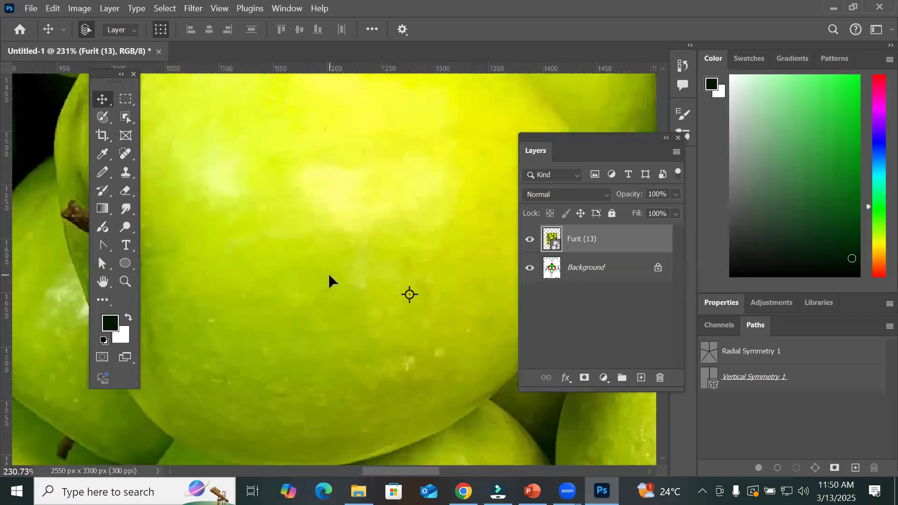
{"action": "scroll", "coordinate": [328, 280], "scroll_direction": "up", "scroll_amount": 1}
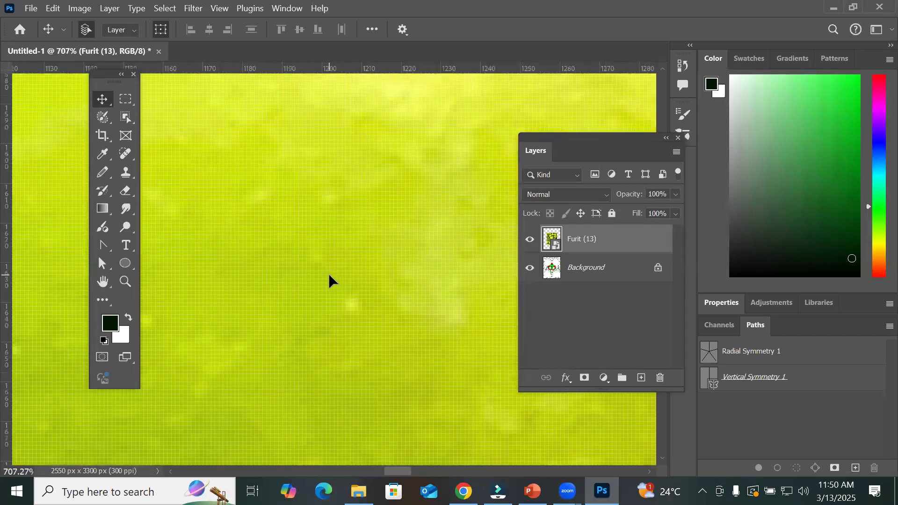
{"action": "scroll", "coordinate": [329, 273], "scroll_direction": "up", "scroll_amount": 8}
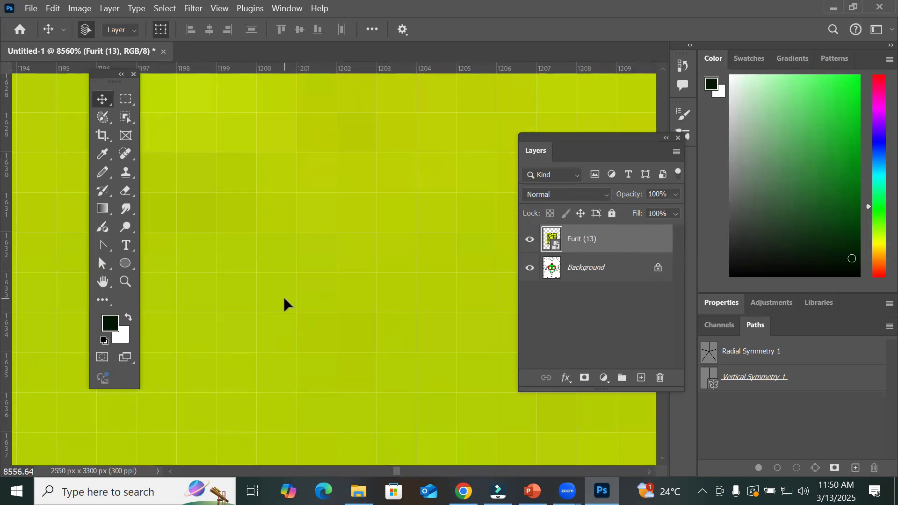
{"action": "scroll", "coordinate": [284, 300], "scroll_direction": "up", "scroll_amount": 1}
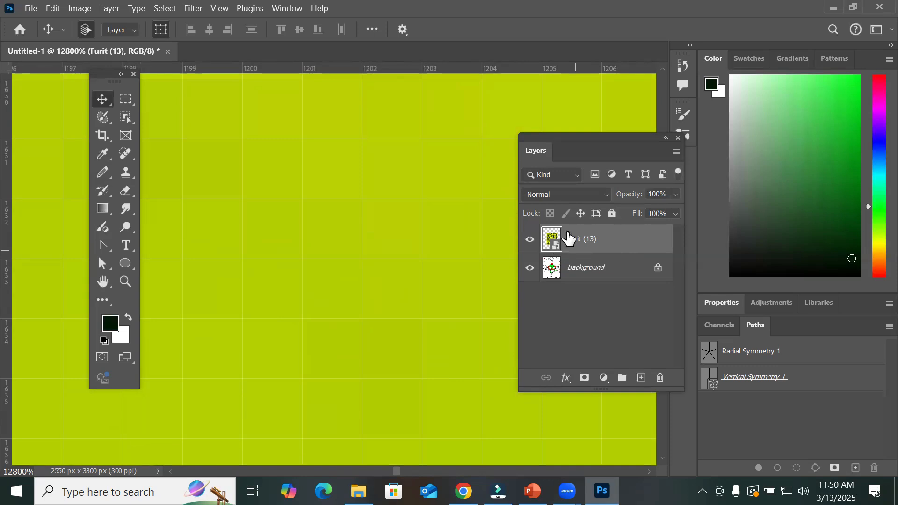
Step: Rasterize the Furit (13) smart object layer
{"action": "right_click", "coordinate": [554, 244]}
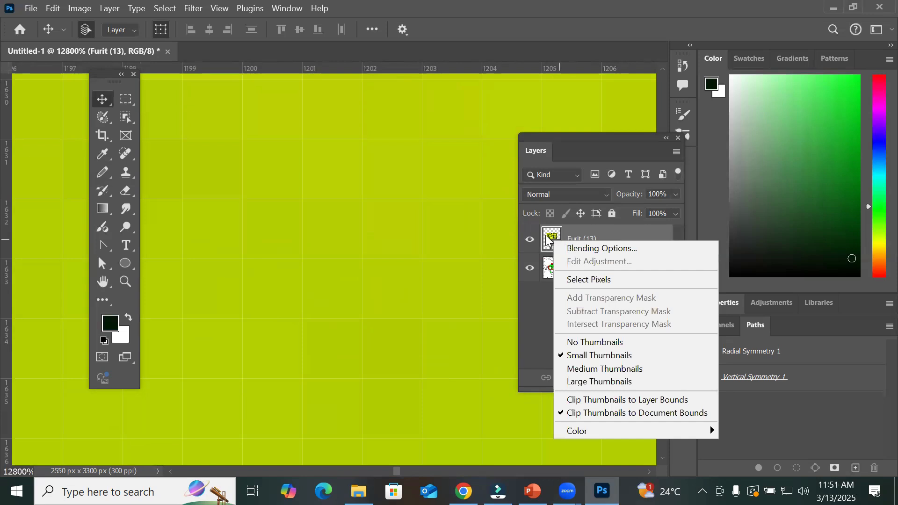
{"action": "left_click", "coordinate": [547, 237]}
{"action": "right_click", "coordinate": [591, 245]}
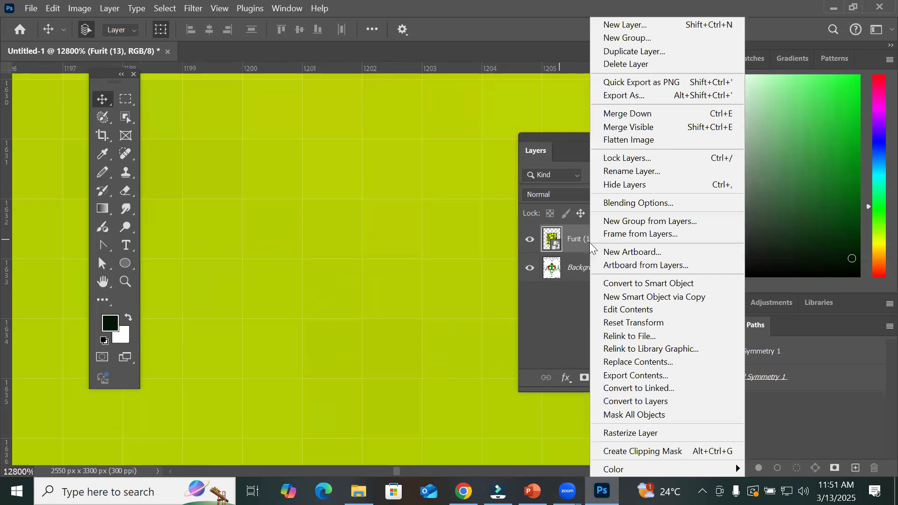
{"action": "left_click", "coordinate": [553, 241]}
{"action": "right_click", "coordinate": [552, 238]}
{"action": "left_click", "coordinate": [551, 237]}
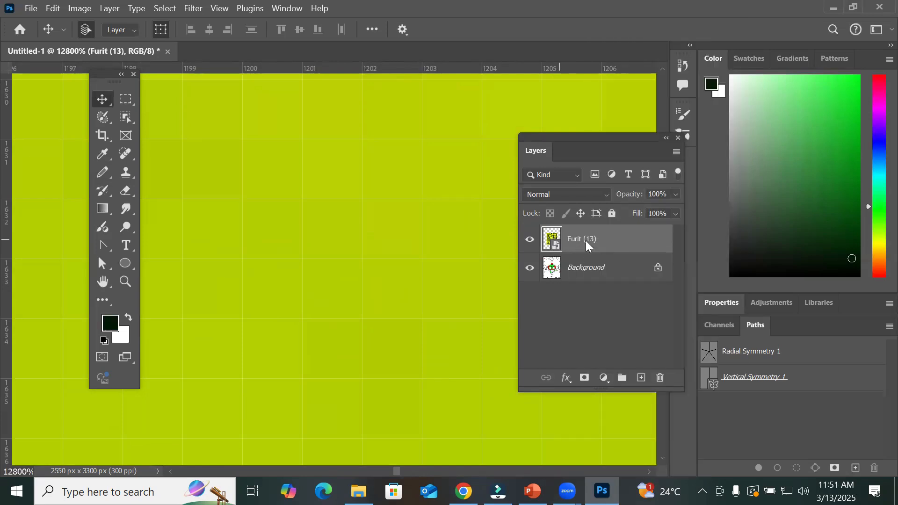
{"action": "right_click", "coordinate": [588, 246]}
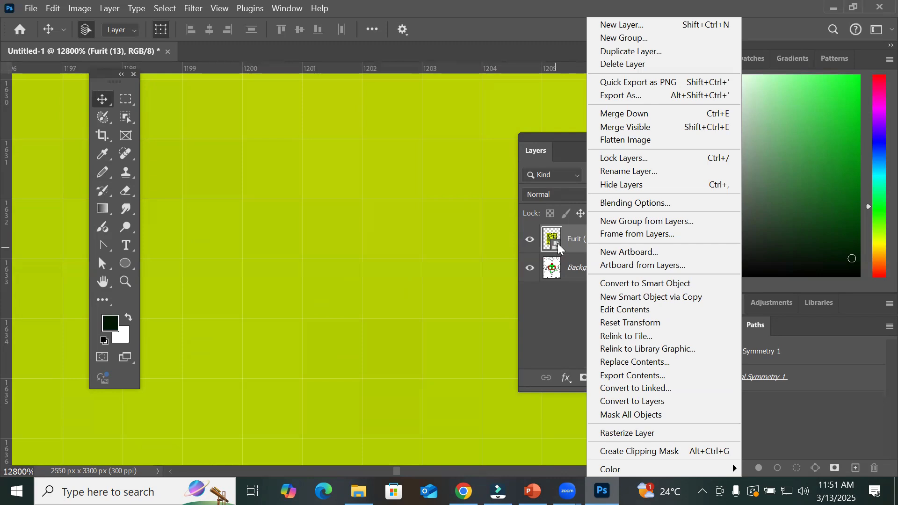
{"action": "left_click", "coordinate": [663, 436]}
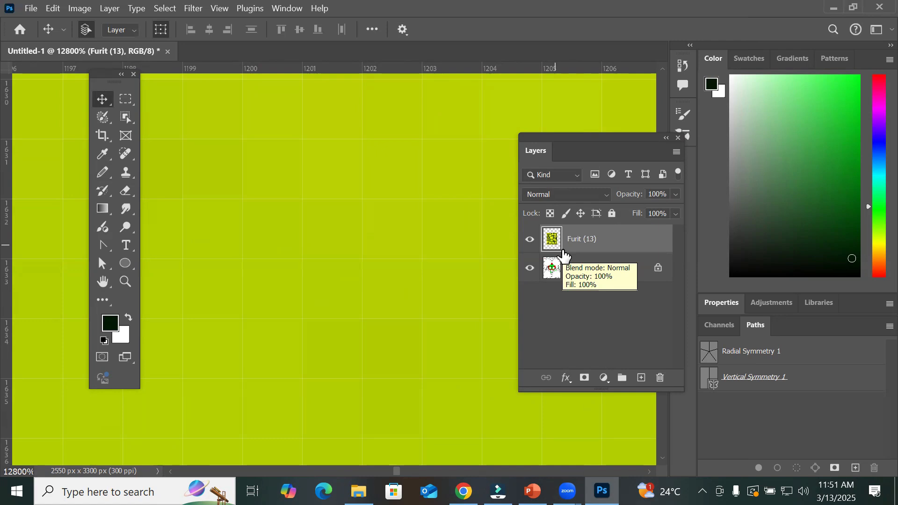
{"action": "scroll", "coordinate": [287, 230], "scroll_direction": "down", "scroll_amount": 3}
{"action": "scroll", "coordinate": [286, 220], "scroll_direction": "down", "scroll_amount": 6}
{"action": "scroll", "coordinate": [286, 221], "scroll_direction": "up", "scroll_amount": 5}
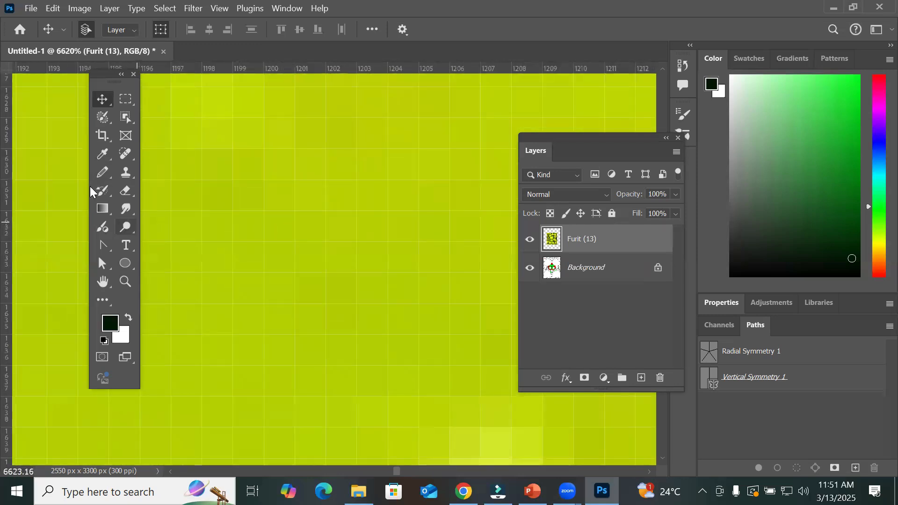
Step: Activate the Color Replacement tool and reduce its brush size to 1 px
{"action": "left_click", "coordinate": [96, 173]}
{"action": "right_click", "coordinate": [96, 175]}
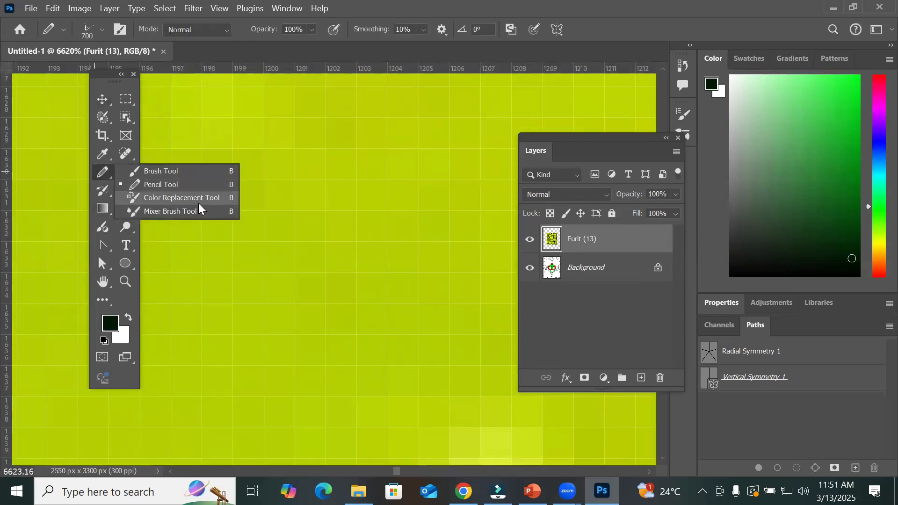
{"action": "left_click", "coordinate": [178, 202]}
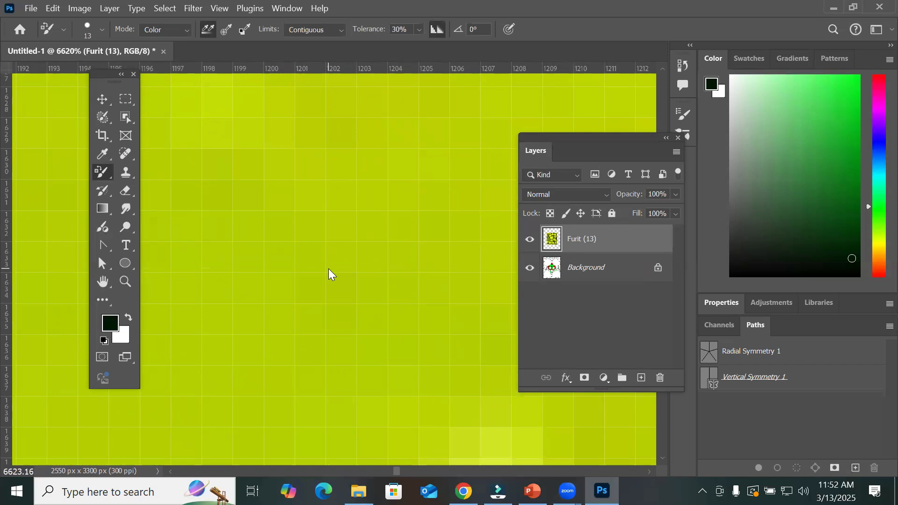
{"action": "key", "text": "bracketleft"}
{"action": "key", "text": "bracketleft"}
{"action": "key", "text": "bracketleft"}
{"action": "key", "text": "bracketleft"}
{"action": "key", "text": "bracketleft"}
{"action": "key", "text": "bracketleft"}
{"action": "key", "text": "bracketleft"}
{"action": "key", "text": "bracketleft"}
{"action": "key", "text": "bracketleft"}
{"action": "key", "text": "bracketleft"}
{"action": "key", "text": "bracketleft"}
{"action": "key", "text": "bracketleft"}
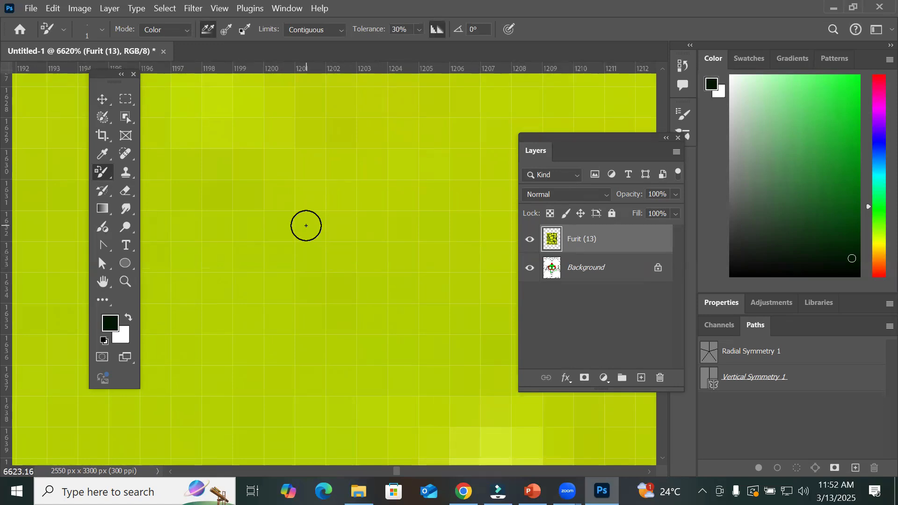
Step: Review the Color Replacement tool's Mode, Sampling, Limits and Tolerance options, leaving them at Color, Continuous, Contiguous and 30%
{"action": "left_click", "coordinate": [185, 31]}
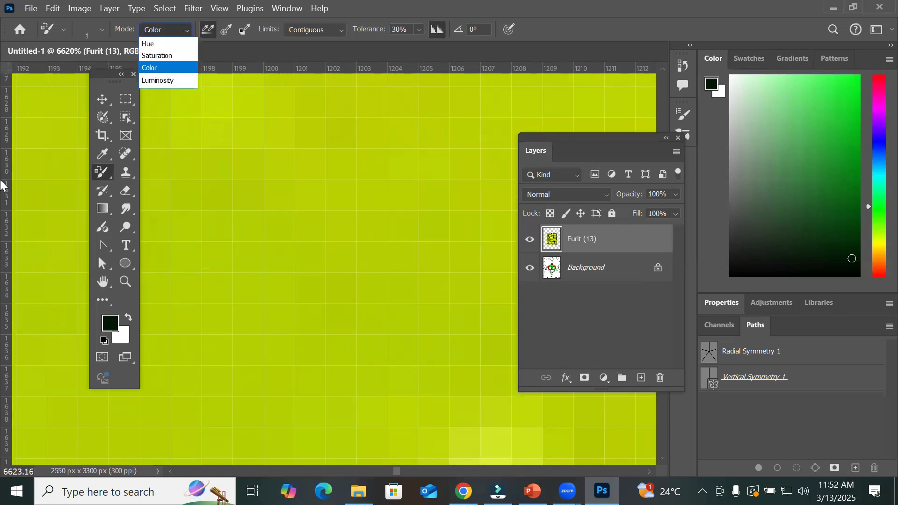
{"action": "left_click", "coordinate": [171, 44]}
{"action": "left_click", "coordinate": [176, 31]}
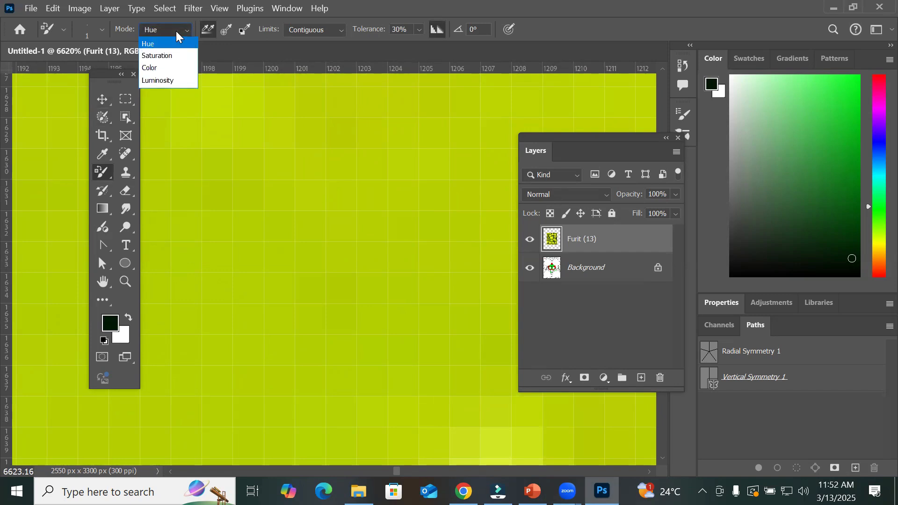
{"action": "left_click", "coordinate": [167, 68]}
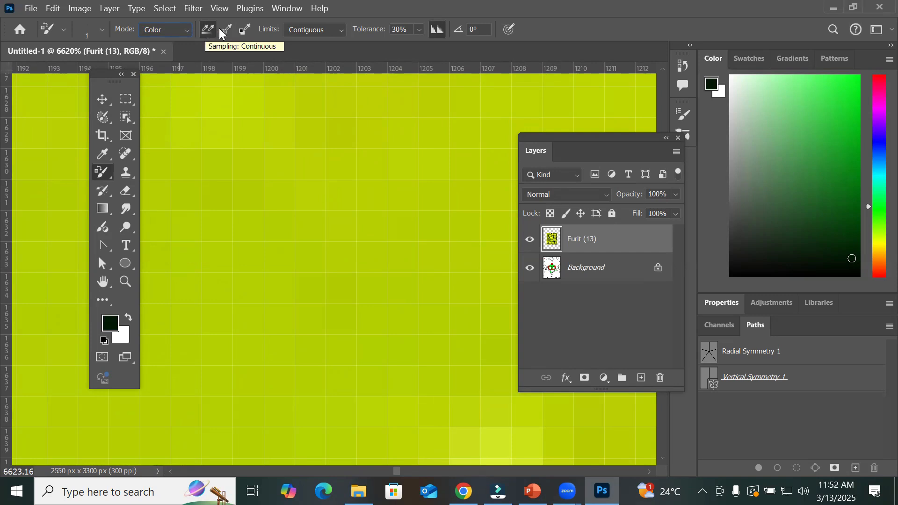
{"action": "left_click", "coordinate": [244, 36]}
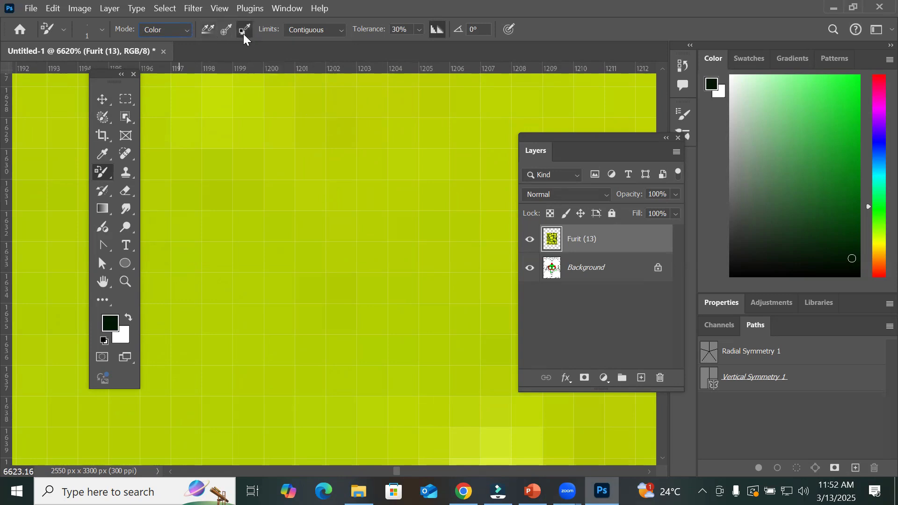
{"action": "left_click", "coordinate": [202, 30]}
{"action": "left_click", "coordinate": [337, 26]}
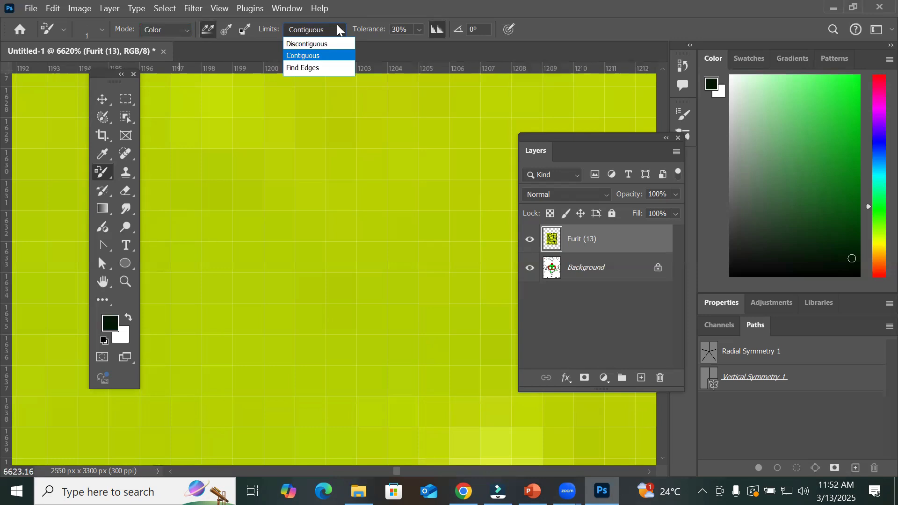
{"action": "left_click", "coordinate": [413, 26]}
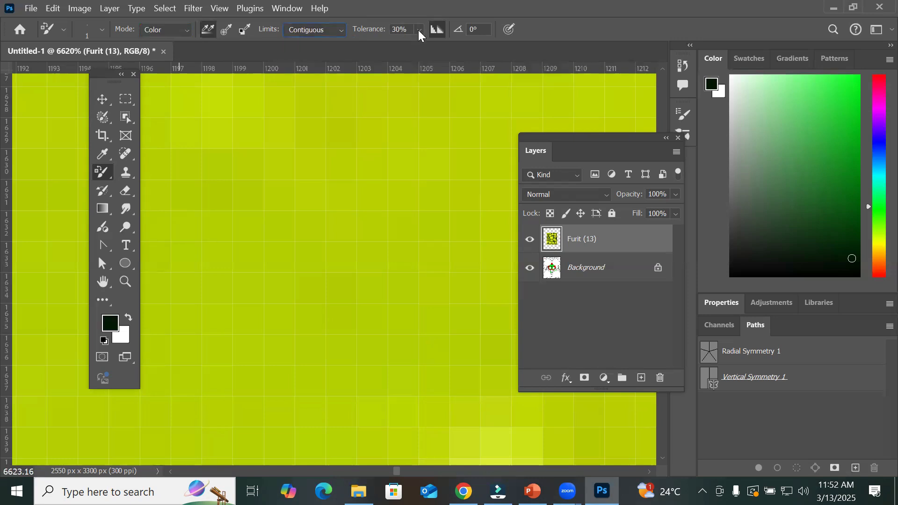
{"action": "left_click", "coordinate": [419, 30]}
{"action": "left_click", "coordinate": [419, 30]}
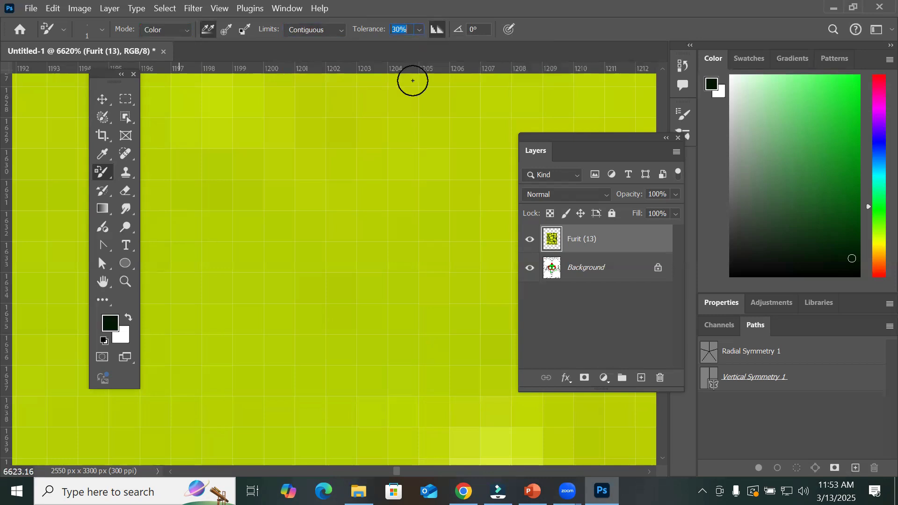
Step: Dismiss the symmetry warning and paint a small patch on the middle apple in Color mode with the dark green foreground
{"action": "left_click", "coordinate": [279, 191]}
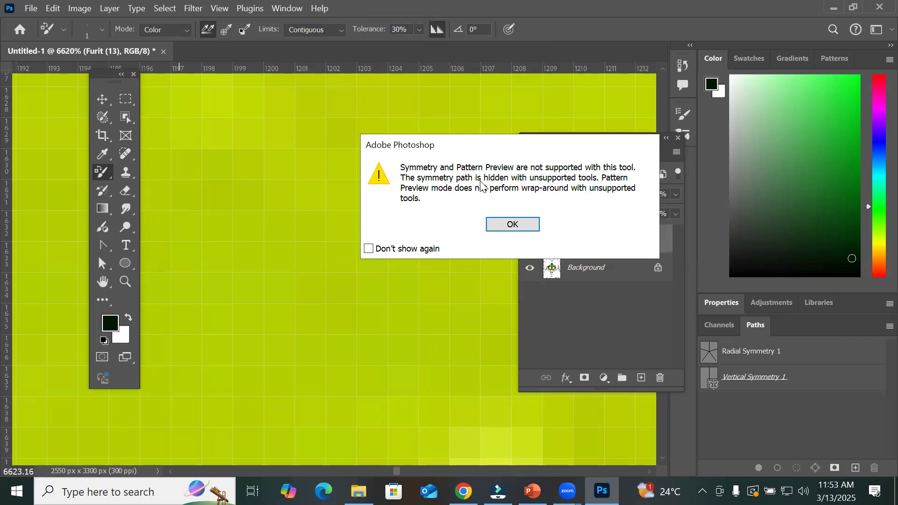
{"action": "left_click", "coordinate": [528, 225]}
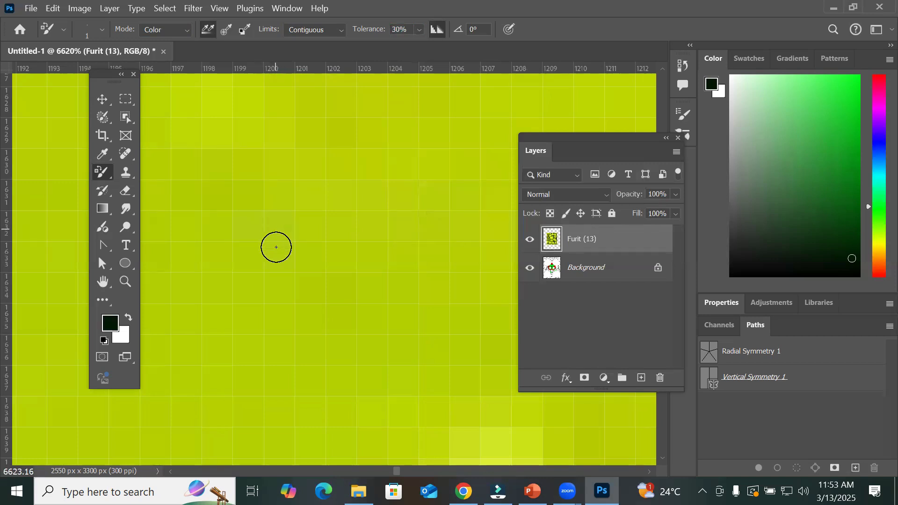
{"action": "scroll", "coordinate": [261, 234], "scroll_direction": "down", "scroll_amount": 3}
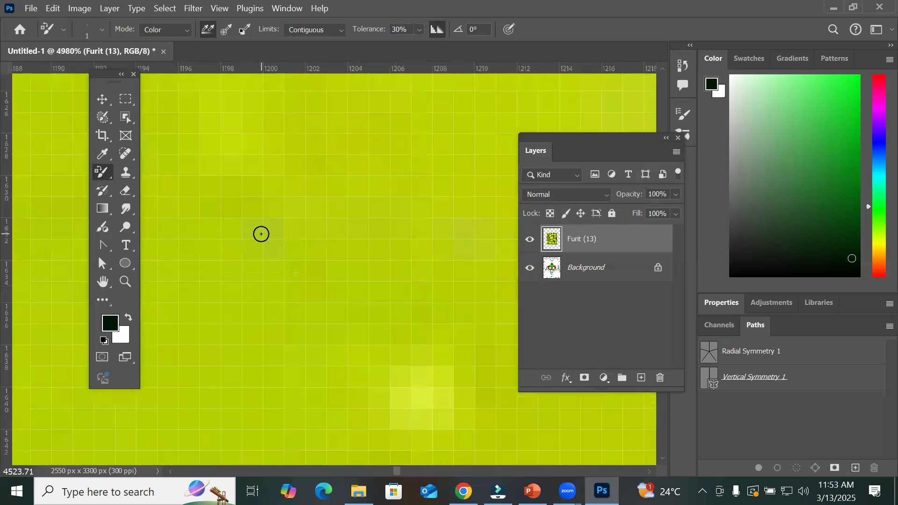
{"action": "scroll", "coordinate": [261, 234], "scroll_direction": "down", "scroll_amount": 4}
{"action": "mouse_move", "coordinate": [288, 248]}
{"action": "left_mouse_down"}
{"action": "mouse_move", "coordinate": [258, 257]}
{"action": "mouse_move", "coordinate": [268, 230]}
{"action": "mouse_move", "coordinate": [298, 248]}
{"action": "mouse_move", "coordinate": [247, 281]}
{"action": "mouse_move", "coordinate": [225, 243]}
{"action": "mouse_move", "coordinate": [288, 228]}
{"action": "mouse_move", "coordinate": [270, 273]}
{"action": "mouse_move", "coordinate": [264, 232]}
{"action": "mouse_move", "coordinate": [279, 257]}
{"action": "mouse_move", "coordinate": [224, 268]}
{"action": "mouse_move", "coordinate": [235, 286]}
{"action": "mouse_move", "coordinate": [245, 235]}
{"action": "mouse_move", "coordinate": [237, 239]}
{"action": "mouse_move", "coordinate": [276, 242]}
{"action": "mouse_move", "coordinate": [237, 283]}
{"action": "mouse_move", "coordinate": [259, 276]}
{"action": "mouse_move", "coordinate": [248, 280]}
{"action": "mouse_move", "coordinate": [248, 267]}
{"action": "mouse_move", "coordinate": [286, 269]}
{"action": "mouse_move", "coordinate": [277, 282]}
{"action": "mouse_move", "coordinate": [273, 251]}
{"action": "mouse_move", "coordinate": [247, 254]}
{"action": "mouse_move", "coordinate": [246, 267]}
{"action": "mouse_move", "coordinate": [278, 291]}
{"action": "mouse_move", "coordinate": [286, 282]}
{"action": "mouse_move", "coordinate": [279, 267]}
{"action": "mouse_move", "coordinate": [267, 286]}
{"action": "mouse_move", "coordinate": [294, 276]}
{"action": "mouse_move", "coordinate": [275, 239]}
{"action": "left_mouse_up"}
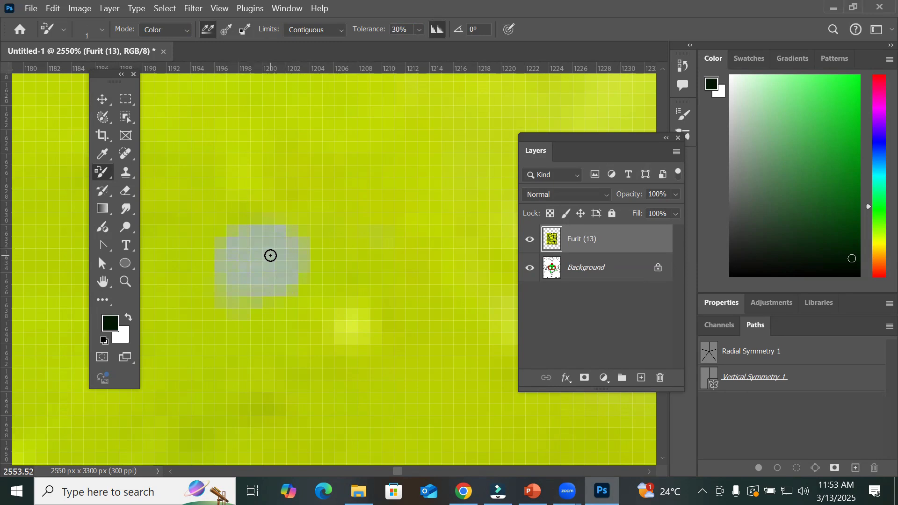
Step: Set the replacement mode to Hue and paint a small patch just above the Color-mode patch
{"action": "left_click", "coordinate": [188, 30]}
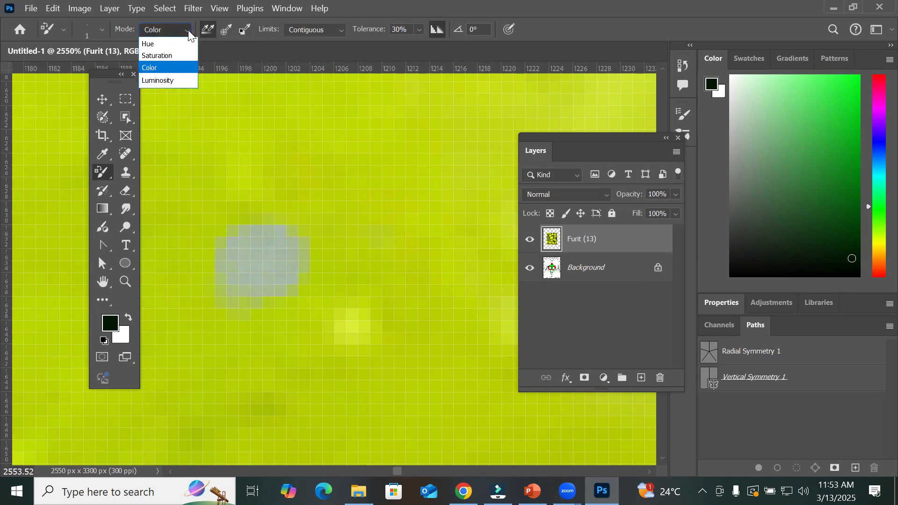
{"action": "left_click", "coordinate": [157, 43]}
{"action": "left_click", "coordinate": [248, 151]}
{"action": "mouse_move", "coordinate": [248, 150]}
{"action": "left_mouse_down"}
{"action": "mouse_move", "coordinate": [253, 171]}
{"action": "mouse_move", "coordinate": [258, 143]}
{"action": "mouse_move", "coordinate": [269, 170]}
{"action": "mouse_move", "coordinate": [246, 153]}
{"action": "mouse_move", "coordinate": [272, 166]}
{"action": "mouse_move", "coordinate": [256, 179]}
{"action": "mouse_move", "coordinate": [262, 143]}
{"action": "mouse_move", "coordinate": [262, 187]}
{"action": "mouse_move", "coordinate": [249, 153]}
{"action": "mouse_move", "coordinate": [246, 194]}
{"action": "mouse_move", "coordinate": [288, 153]}
{"action": "mouse_move", "coordinate": [233, 177]}
{"action": "mouse_move", "coordinate": [301, 188]}
{"action": "mouse_move", "coordinate": [237, 152]}
{"action": "mouse_move", "coordinate": [223, 167]}
{"action": "mouse_move", "coordinate": [275, 208]}
{"action": "mouse_move", "coordinate": [265, 148]}
{"action": "mouse_move", "coordinate": [251, 172]}
{"action": "mouse_move", "coordinate": [274, 156]}
{"action": "left_mouse_up"}
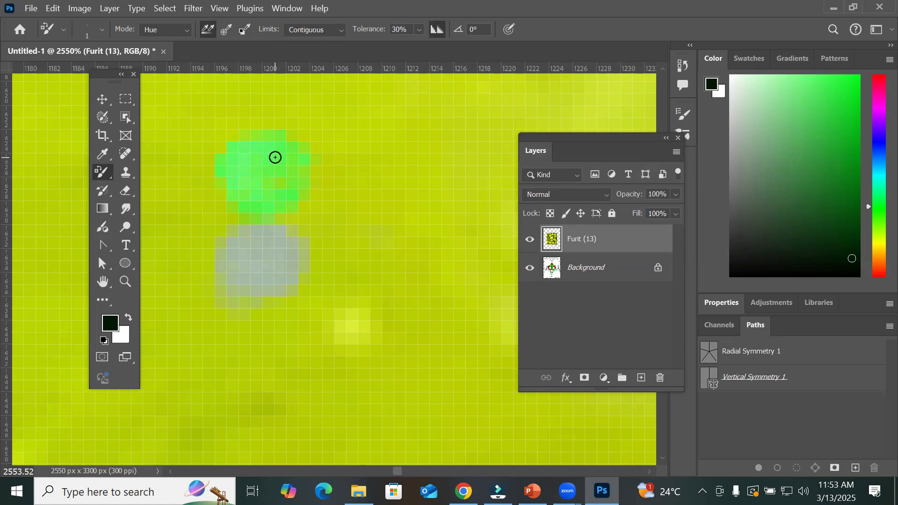
Step: Set the replacement mode to Saturation and paint a small patch beside the green one
{"action": "left_click", "coordinate": [182, 29]}
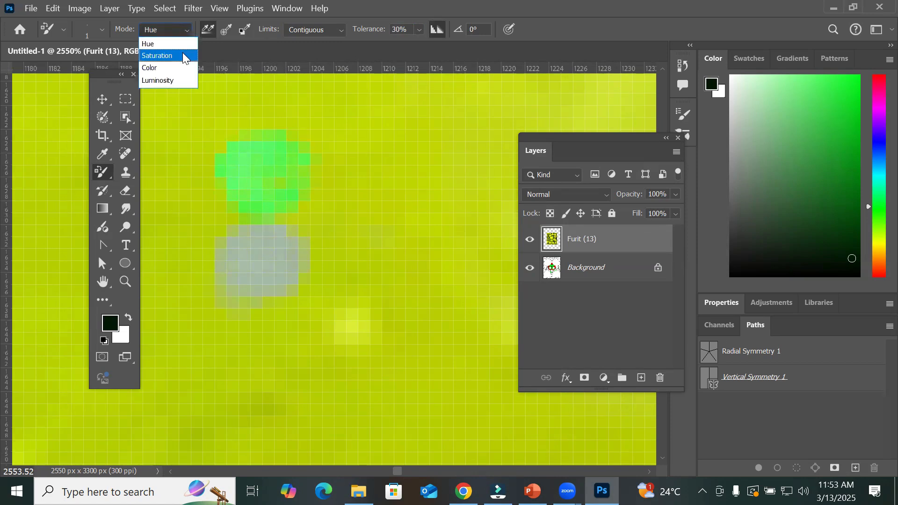
{"action": "left_click", "coordinate": [183, 56]}
{"action": "mouse_move", "coordinate": [367, 146]}
{"action": "left_mouse_down"}
{"action": "mouse_move", "coordinate": [382, 181]}
{"action": "mouse_move", "coordinate": [411, 143]}
{"action": "mouse_move", "coordinate": [388, 160]}
{"action": "mouse_move", "coordinate": [416, 200]}
{"action": "mouse_move", "coordinate": [416, 147]}
{"action": "mouse_move", "coordinate": [401, 140]}
{"action": "mouse_move", "coordinate": [355, 161]}
{"action": "mouse_move", "coordinate": [395, 175]}
{"action": "mouse_move", "coordinate": [395, 205]}
{"action": "mouse_move", "coordinate": [416, 199]}
{"action": "mouse_move", "coordinate": [407, 143]}
{"action": "mouse_move", "coordinate": [367, 131]}
{"action": "mouse_move", "coordinate": [372, 150]}
{"action": "mouse_move", "coordinate": [331, 173]}
{"action": "left_mouse_up"}
Step: Return the mode to Hue, set the foreground colour to red f8091f, and paint a small patch below the Color-mode patch
{"action": "left_click", "coordinate": [185, 32]}
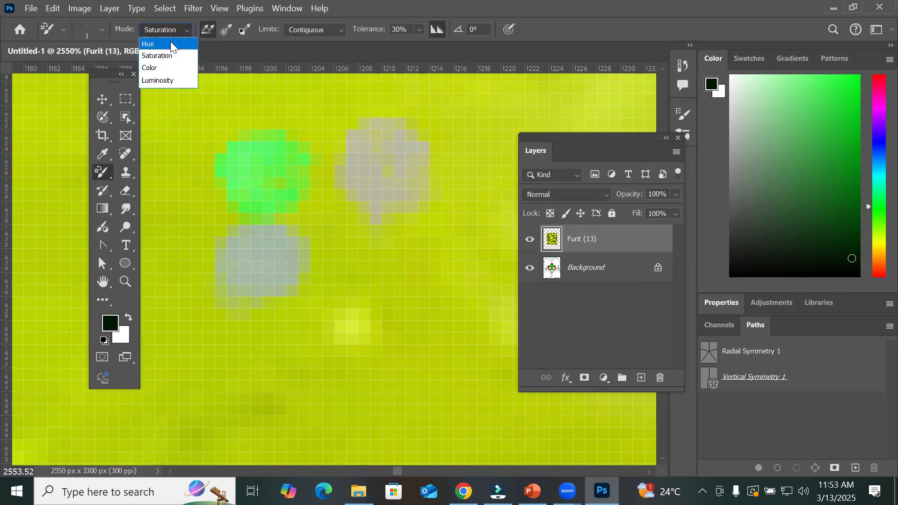
{"action": "left_click", "coordinate": [170, 43]}
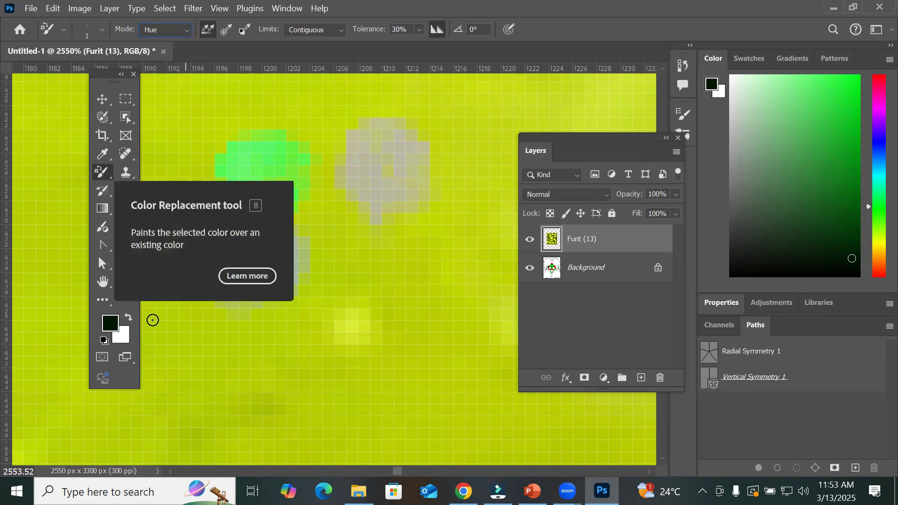
{"action": "left_click", "coordinate": [108, 324]}
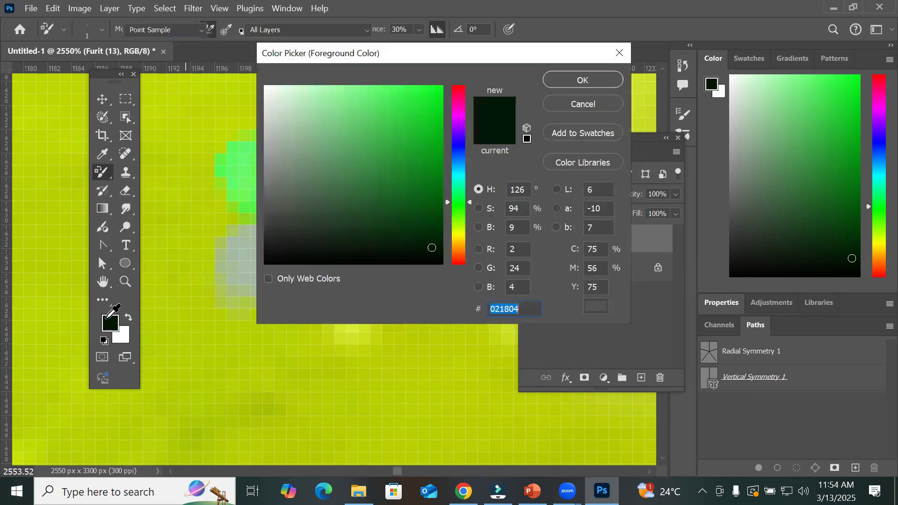
{"action": "left_click", "coordinate": [459, 89]}
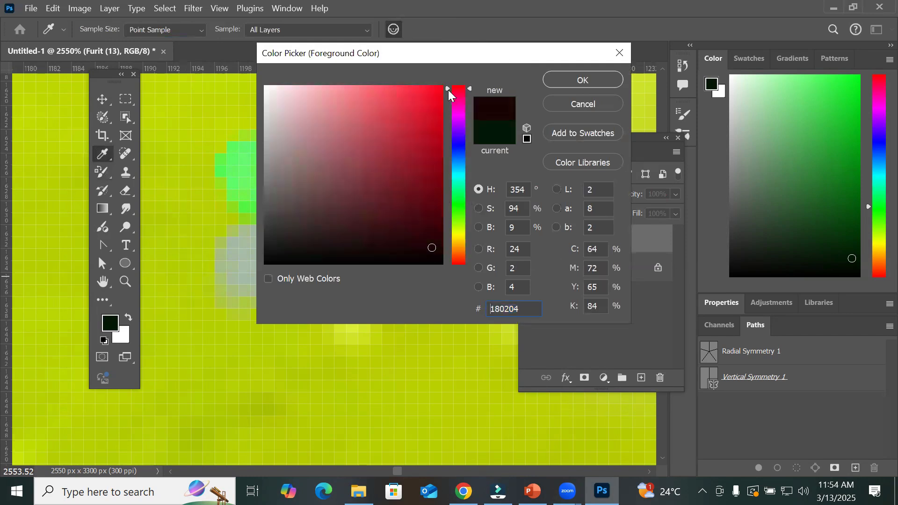
{"action": "left_click", "coordinate": [437, 90]}
{"action": "left_click", "coordinate": [584, 87]}
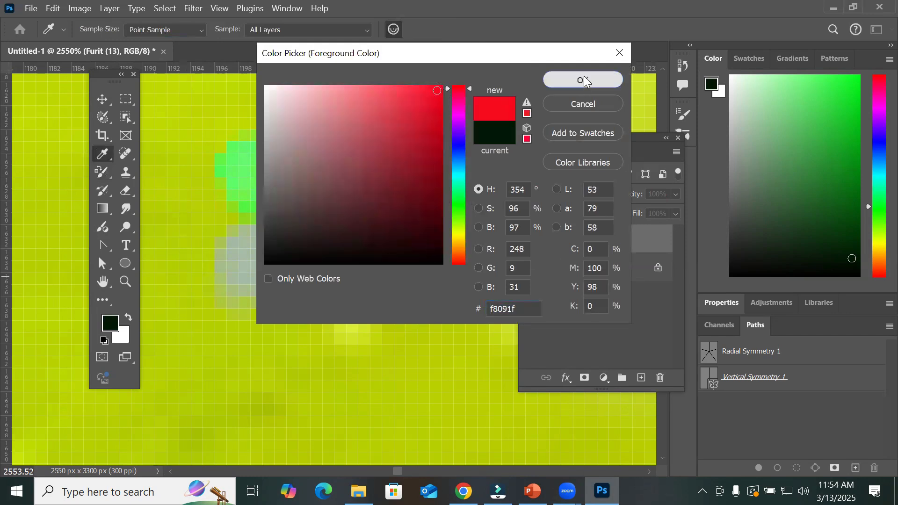
{"action": "mouse_move", "coordinate": [218, 351]}
{"action": "left_mouse_down"}
{"action": "mouse_move", "coordinate": [282, 341]}
{"action": "mouse_move", "coordinate": [268, 325]}
{"action": "mouse_move", "coordinate": [233, 347]}
{"action": "mouse_move", "coordinate": [275, 367]}
{"action": "mouse_move", "coordinate": [271, 312]}
{"action": "mouse_move", "coordinate": [234, 334]}
{"action": "mouse_move", "coordinate": [262, 377]}
{"action": "mouse_move", "coordinate": [233, 369]}
{"action": "mouse_move", "coordinate": [256, 366]}
{"action": "mouse_move", "coordinate": [280, 327]}
{"action": "mouse_move", "coordinate": [256, 307]}
{"action": "mouse_move", "coordinate": [184, 354]}
{"action": "mouse_move", "coordinate": [228, 348]}
{"action": "mouse_move", "coordinate": [205, 374]}
{"action": "mouse_move", "coordinate": [239, 370]}
{"action": "mouse_move", "coordinate": [259, 379]}
{"action": "mouse_move", "coordinate": [233, 365]}
{"action": "mouse_move", "coordinate": [222, 333]}
{"action": "mouse_move", "coordinate": [160, 333]}
{"action": "left_mouse_up"}
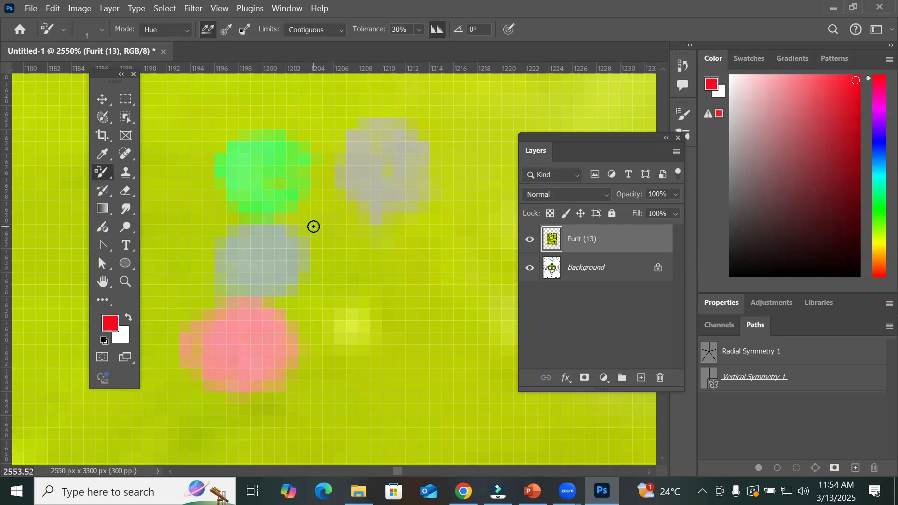
Step: Bring the whole middle apple into view and set the foreground colour to the brighter red fc031a
{"action": "scroll", "coordinate": [314, 226], "scroll_direction": "down", "scroll_amount": 2}
{"action": "scroll", "coordinate": [314, 226], "scroll_direction": "down", "scroll_amount": 2}
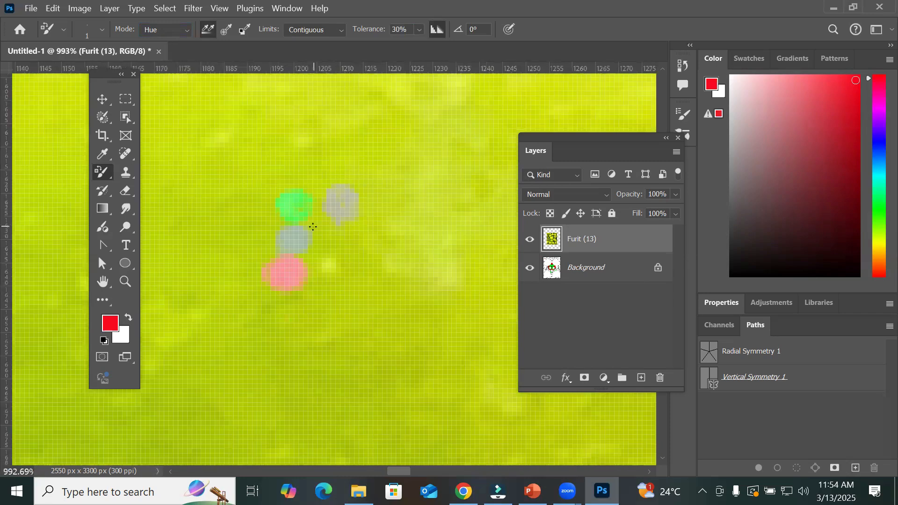
{"action": "scroll", "coordinate": [313, 226], "scroll_direction": "down", "scroll_amount": 6}
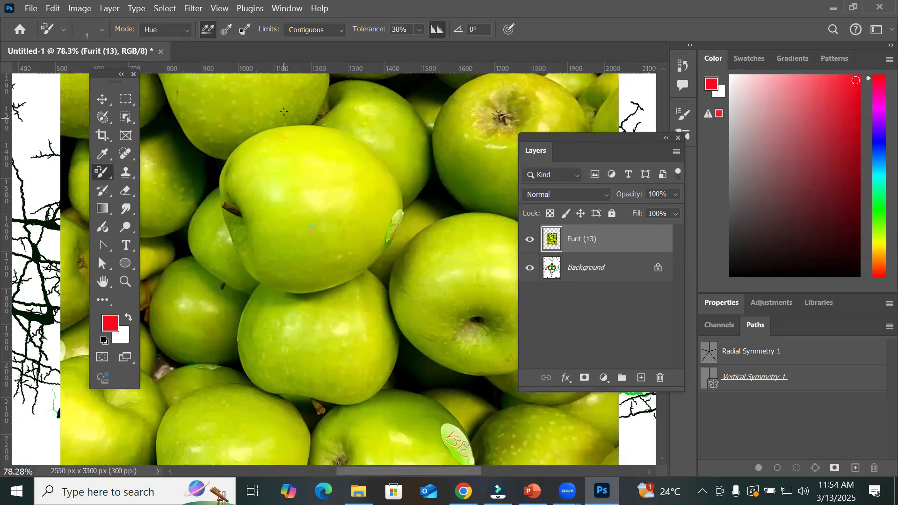
{"action": "scroll", "coordinate": [284, 112], "scroll_direction": "up", "scroll_amount": 1}
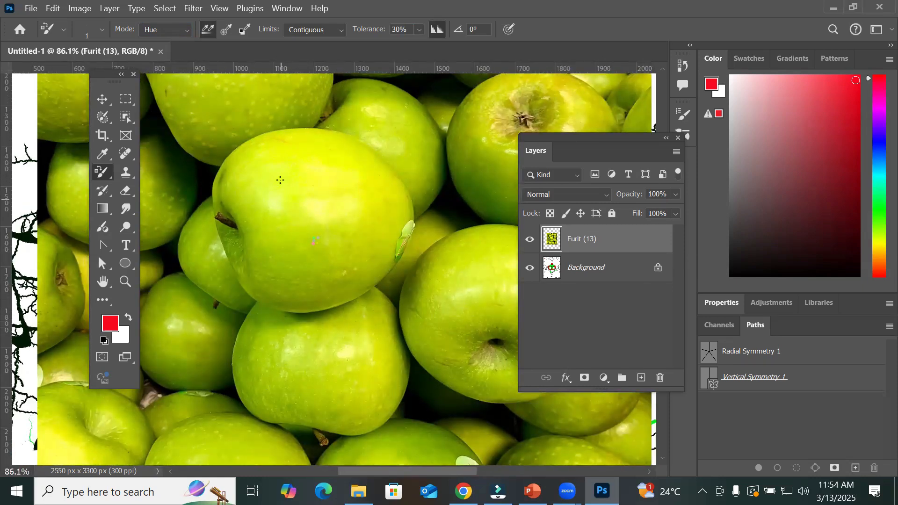
{"action": "left_click", "coordinate": [110, 323]}
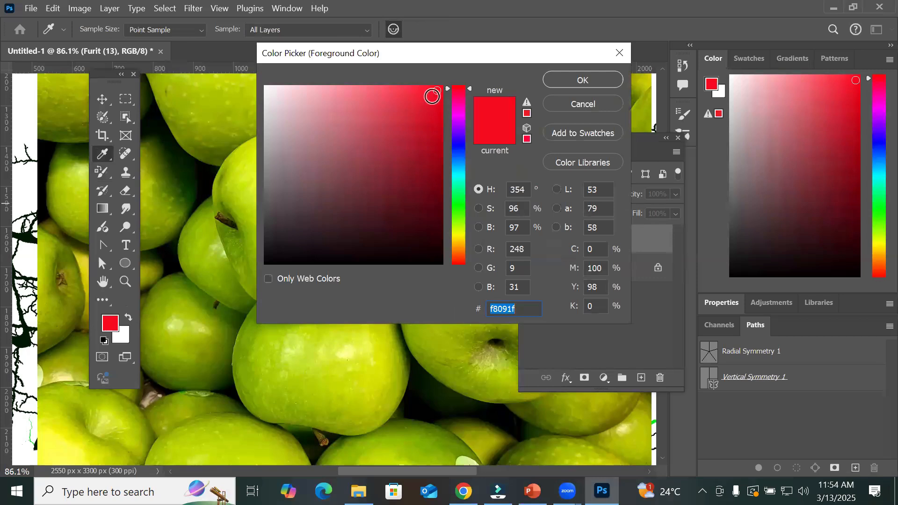
{"action": "mouse_move", "coordinate": [435, 95]}
{"action": "left_mouse_down"}
{"action": "mouse_move", "coordinate": [447, 153]}
{"action": "mouse_move", "coordinate": [447, 231]}
{"action": "mouse_move", "coordinate": [438, 73]}
{"action": "mouse_move", "coordinate": [450, 74]}
{"action": "left_mouse_up"}
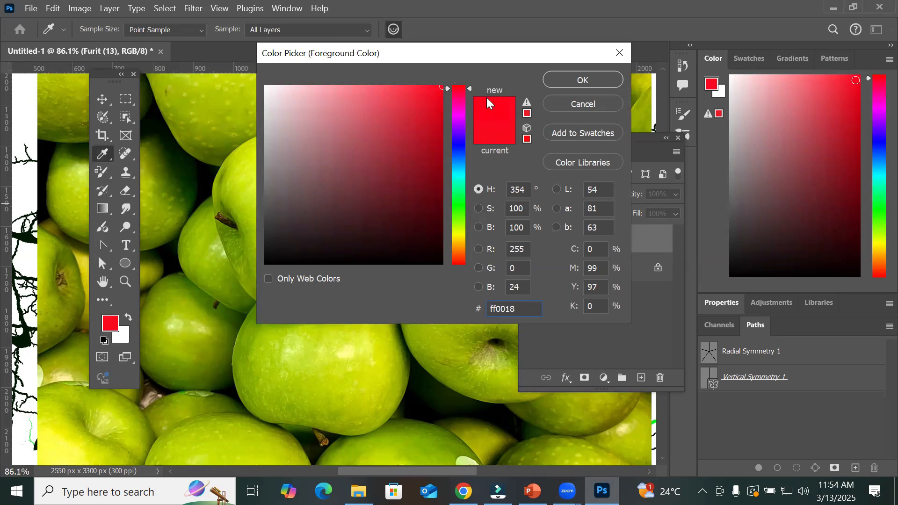
{"action": "left_click", "coordinate": [441, 89]}
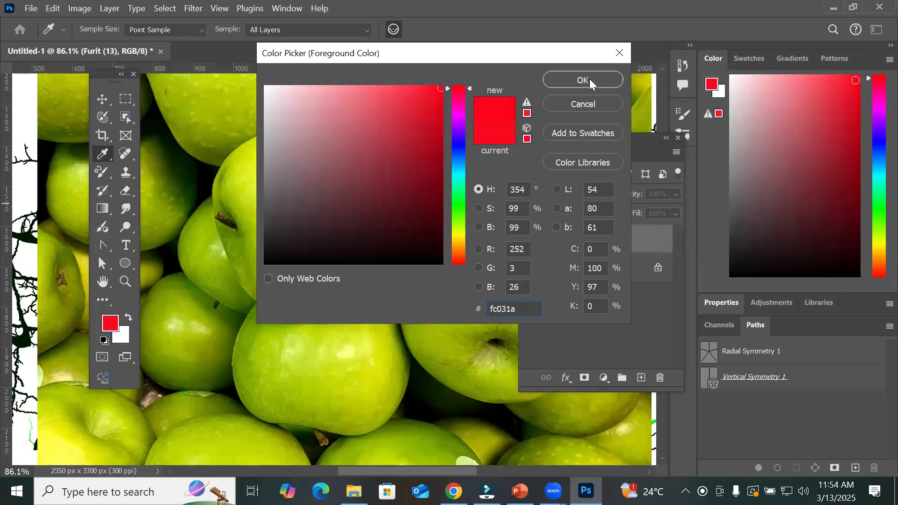
{"action": "left_click", "coordinate": [592, 81]}
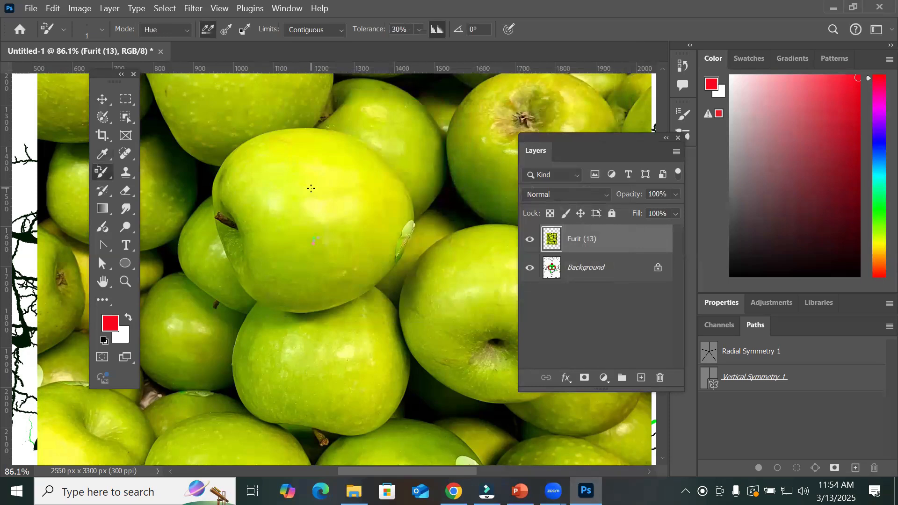
Step: Enlarge the Color Replacement brush to 300 px
{"action": "key", "text": "bracketright"}
{"action": "key", "text": "bracketright"}
{"action": "key", "text": "bracketright"}
{"action": "key", "text": "bracketright"}
{"action": "key", "text": "bracketright"}
{"action": "key", "text": "bracketright"}
{"action": "key", "text": "bracketright"}
{"action": "key", "text": "bracketright"}
{"action": "key", "text": "bracketright"}
{"action": "key", "text": "bracketright"}
{"action": "key", "text": "bracketright"}
{"action": "key", "text": "bracketright"}
{"action": "key", "text": "bracketright"}
{"action": "key", "text": "bracketright"}
{"action": "key", "text": "bracketright"}
{"action": "key", "text": "bracketright"}
{"action": "key", "text": "bracketright"}
{"action": "key", "text": "bracketright"}
{"action": "key", "text": "bracketright"}
{"action": "key", "text": "bracketright"}
{"action": "key", "text": "bracketright"}
{"action": "key", "text": "bracketright"}
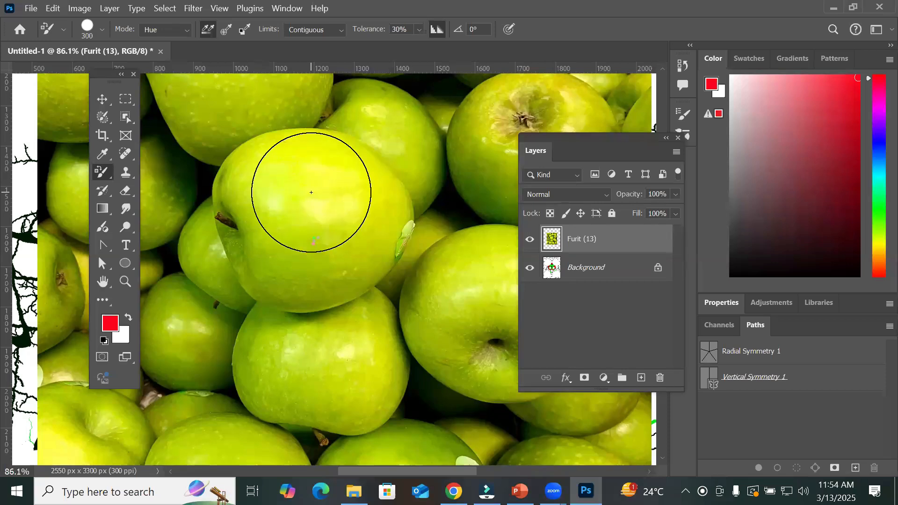
Step: Try recolouring the central green apples with the red foreground in Hue mode, and undo the strokes
{"action": "mouse_move", "coordinate": [312, 193]}
{"action": "left_mouse_down"}
{"action": "mouse_move", "coordinate": [287, 236]}
{"action": "mouse_move", "coordinate": [281, 203]}
{"action": "mouse_move", "coordinate": [342, 208]}
{"action": "mouse_move", "coordinate": [342, 246]}
{"action": "mouse_move", "coordinate": [291, 252]}
{"action": "mouse_move", "coordinate": [307, 233]}
{"action": "mouse_move", "coordinate": [370, 228]}
{"action": "left_mouse_up"}
{"action": "mouse_move", "coordinate": [298, 225]}
{"action": "left_mouse_down"}
{"action": "mouse_move", "coordinate": [291, 186]}
{"action": "mouse_move", "coordinate": [323, 186]}
{"action": "mouse_move", "coordinate": [285, 188]}
{"action": "mouse_move", "coordinate": [266, 215]}
{"action": "mouse_move", "coordinate": [282, 252]}
{"action": "mouse_move", "coordinate": [277, 187]}
{"action": "mouse_move", "coordinate": [257, 204]}
{"action": "mouse_move", "coordinate": [294, 242]}
{"action": "mouse_move", "coordinate": [330, 244]}
{"action": "mouse_move", "coordinate": [286, 273]}
{"action": "mouse_move", "coordinate": [251, 274]}
{"action": "mouse_move", "coordinate": [311, 285]}
{"action": "mouse_move", "coordinate": [253, 280]}
{"action": "mouse_move", "coordinate": [263, 219]}
{"action": "mouse_move", "coordinate": [210, 247]}
{"action": "mouse_move", "coordinate": [257, 307]}
{"action": "mouse_move", "coordinate": [212, 257]}
{"action": "mouse_move", "coordinate": [234, 262]}
{"action": "mouse_move", "coordinate": [263, 378]}
{"action": "mouse_move", "coordinate": [326, 390]}
{"action": "mouse_move", "coordinate": [366, 316]}
{"action": "mouse_move", "coordinate": [358, 288]}
{"action": "mouse_move", "coordinate": [324, 324]}
{"action": "mouse_move", "coordinate": [249, 294]}
{"action": "mouse_move", "coordinate": [262, 303]}
{"action": "mouse_move", "coordinate": [172, 332]}
{"action": "mouse_move", "coordinate": [181, 322]}
{"action": "mouse_move", "coordinate": [169, 312]}
{"action": "mouse_move", "coordinate": [189, 326]}
{"action": "mouse_move", "coordinate": [170, 353]}
{"action": "mouse_move", "coordinate": [188, 358]}
{"action": "mouse_move", "coordinate": [150, 348]}
{"action": "mouse_move", "coordinate": [200, 362]}
{"action": "mouse_move", "coordinate": [180, 365]}
{"action": "mouse_move", "coordinate": [213, 352]}
{"action": "mouse_move", "coordinate": [288, 189]}
{"action": "mouse_move", "coordinate": [343, 192]}
{"action": "mouse_move", "coordinate": [388, 234]}
{"action": "mouse_move", "coordinate": [396, 228]}
{"action": "mouse_move", "coordinate": [396, 238]}
{"action": "mouse_move", "coordinate": [414, 217]}
{"action": "mouse_move", "coordinate": [404, 246]}
{"action": "mouse_move", "coordinate": [315, 158]}
{"action": "mouse_move", "coordinate": [262, 159]}
{"action": "mouse_move", "coordinate": [249, 180]}
{"action": "mouse_move", "coordinate": [366, 175]}
{"action": "mouse_move", "coordinate": [406, 220]}
{"action": "mouse_move", "coordinate": [368, 208]}
{"action": "mouse_move", "coordinate": [318, 270]}
{"action": "mouse_move", "coordinate": [296, 274]}
{"action": "mouse_move", "coordinate": [391, 312]}
{"action": "mouse_move", "coordinate": [496, 230]}
{"action": "mouse_move", "coordinate": [492, 321]}
{"action": "mouse_move", "coordinate": [516, 345]}
{"action": "mouse_move", "coordinate": [504, 167]}
{"action": "mouse_move", "coordinate": [494, 196]}
{"action": "mouse_move", "coordinate": [537, 132]}
{"action": "mouse_move", "coordinate": [455, 164]}
{"action": "mouse_move", "coordinate": [361, 146]}
{"action": "mouse_move", "coordinate": [415, 230]}
{"action": "mouse_move", "coordinate": [295, 146]}
{"action": "mouse_move", "coordinate": [111, 94]}
{"action": "mouse_move", "coordinate": [271, 331]}
{"action": "mouse_move", "coordinate": [273, 353]}
{"action": "left_mouse_up"}
{"action": "scroll", "coordinate": [273, 352], "scroll_direction": "down", "scroll_amount": 5}
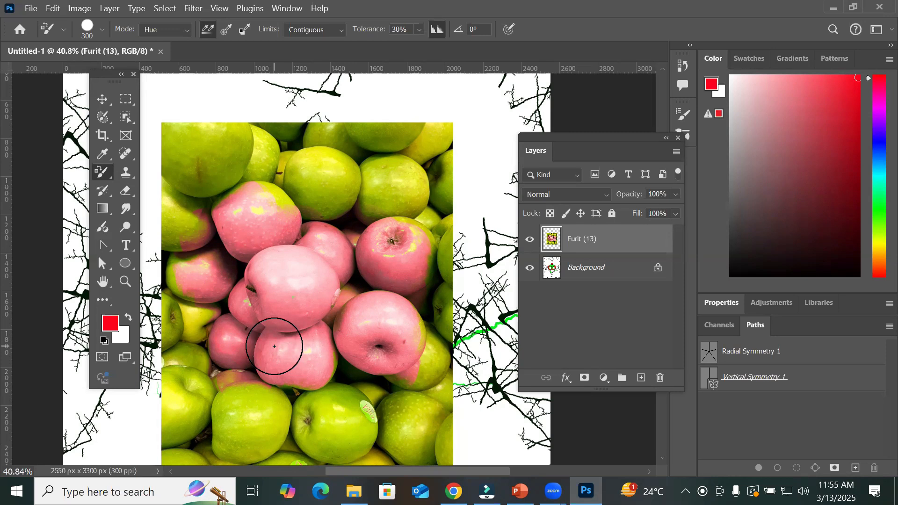
{"action": "key", "text": "ctrl+z"}
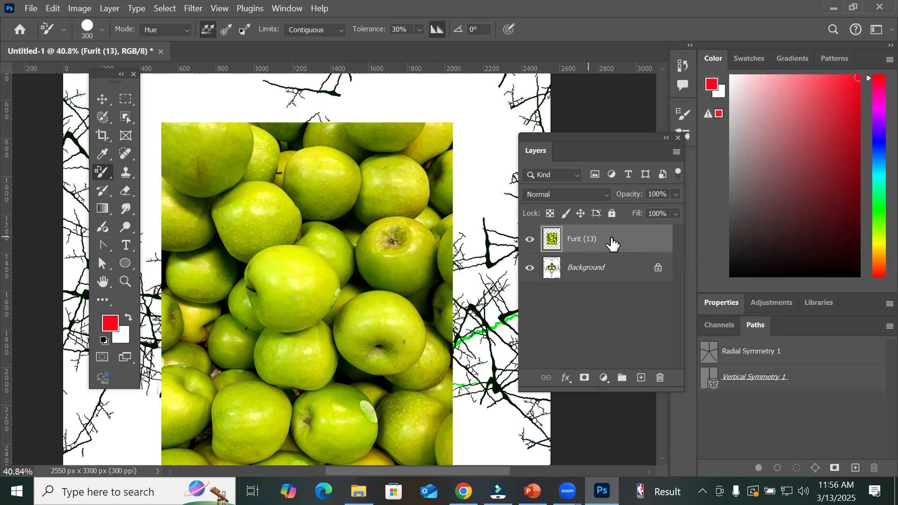
Step: Set the foreground colour to blue 2c03fc
{"action": "left_click", "coordinate": [111, 324]}
{"action": "left_click", "coordinate": [464, 140]}
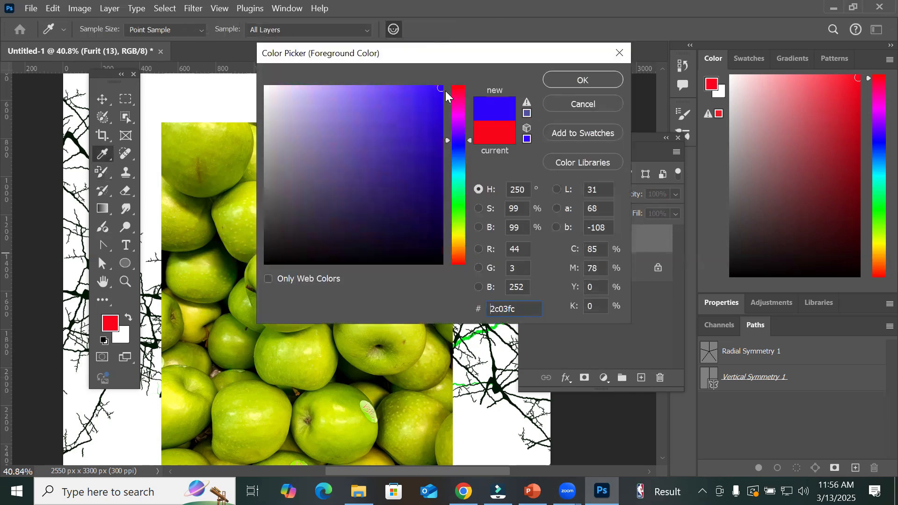
{"action": "left_click", "coordinate": [440, 88]}
{"action": "left_click", "coordinate": [564, 82]}
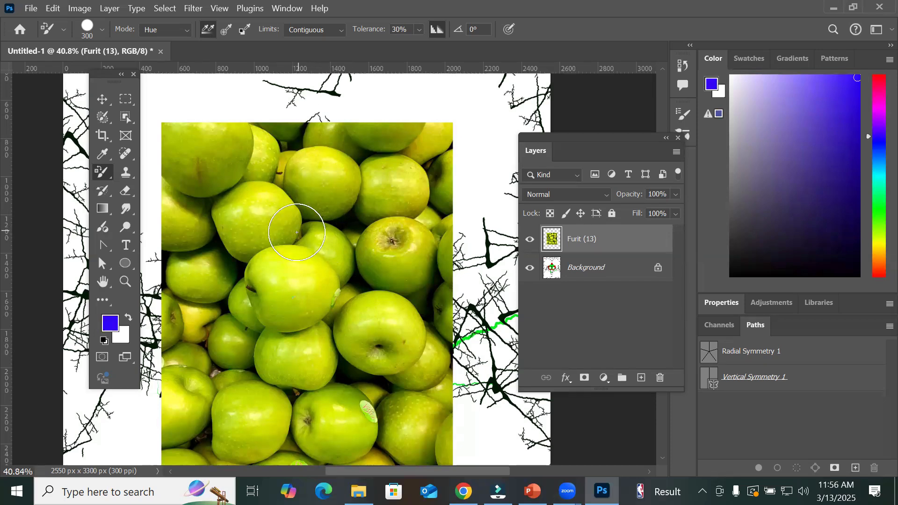
Step: Recolour the central green apples with the blue foreground in Hue mode using the Color Replacement tool
{"action": "scroll", "coordinate": [251, 214], "scroll_direction": "up", "scroll_amount": 2}
{"action": "scroll", "coordinate": [244, 221], "scroll_direction": "up", "scroll_amount": 3}
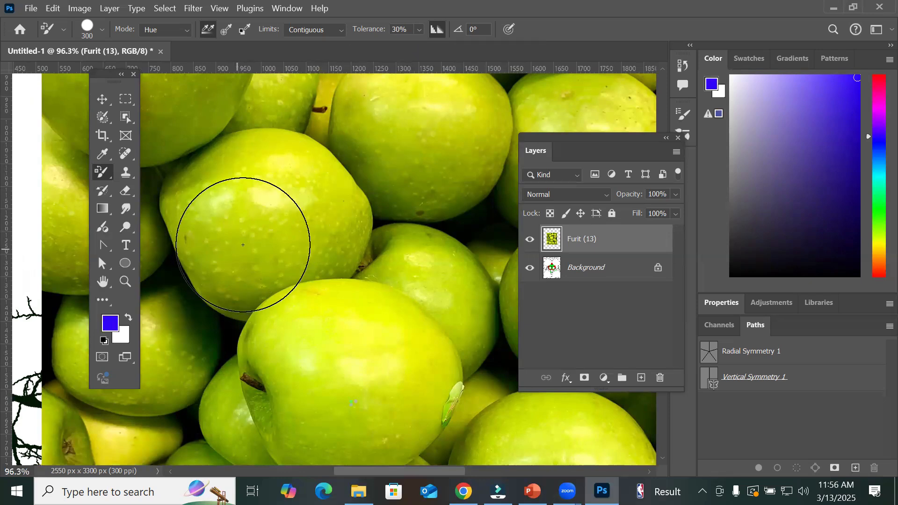
{"action": "mouse_move", "coordinate": [261, 201]}
{"action": "left_mouse_down"}
{"action": "mouse_move", "coordinate": [281, 244]}
{"action": "mouse_move", "coordinate": [256, 192]}
{"action": "mouse_move", "coordinate": [273, 279]}
{"action": "mouse_move", "coordinate": [303, 176]}
{"action": "mouse_move", "coordinate": [203, 264]}
{"action": "mouse_move", "coordinate": [317, 269]}
{"action": "mouse_move", "coordinate": [269, 150]}
{"action": "mouse_move", "coordinate": [305, 308]}
{"action": "mouse_move", "coordinate": [430, 383]}
{"action": "mouse_move", "coordinate": [384, 343]}
{"action": "mouse_move", "coordinate": [369, 299]}
{"action": "mouse_move", "coordinate": [236, 387]}
{"action": "mouse_move", "coordinate": [359, 256]}
{"action": "mouse_move", "coordinate": [360, 68]}
{"action": "mouse_move", "coordinate": [287, 211]}
{"action": "mouse_move", "coordinate": [346, 88]}
{"action": "mouse_move", "coordinate": [447, 175]}
{"action": "mouse_move", "coordinate": [281, 155]}
{"action": "mouse_move", "coordinate": [219, 186]}
{"action": "mouse_move", "coordinate": [233, 192]}
{"action": "mouse_move", "coordinate": [247, 358]}
{"action": "mouse_move", "coordinate": [374, 280]}
{"action": "mouse_move", "coordinate": [507, 379]}
{"action": "mouse_move", "coordinate": [612, 151]}
{"action": "mouse_move", "coordinate": [556, 141]}
{"action": "mouse_move", "coordinate": [505, 172]}
{"action": "mouse_move", "coordinate": [588, 249]}
{"action": "mouse_move", "coordinate": [498, 369]}
{"action": "mouse_move", "coordinate": [547, 222]}
{"action": "mouse_move", "coordinate": [412, 239]}
{"action": "mouse_move", "coordinate": [385, 325]}
{"action": "mouse_move", "coordinate": [444, 381]}
{"action": "mouse_move", "coordinate": [551, 391]}
{"action": "left_mouse_up"}
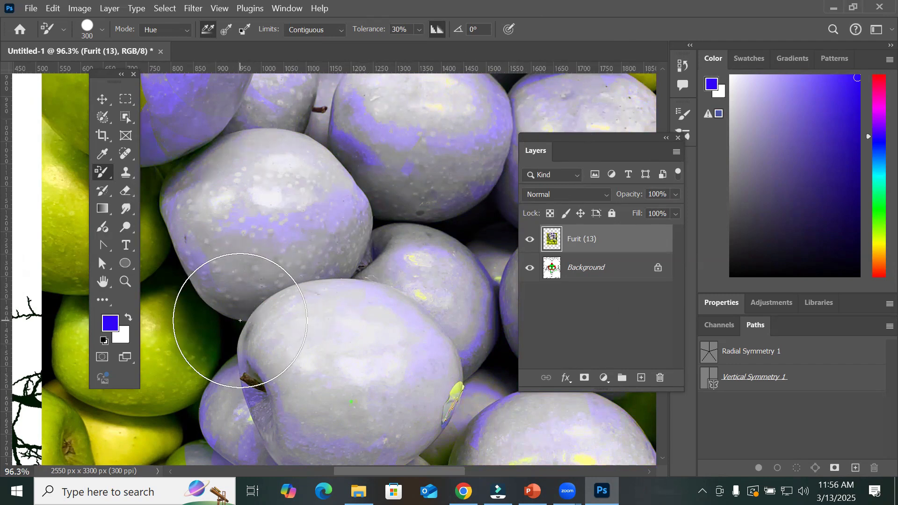
Step: Create a new blank document from the Legal print preset, 8.5 x 14 in at 300 ppi
{"action": "left_click", "coordinate": [32, 9]}
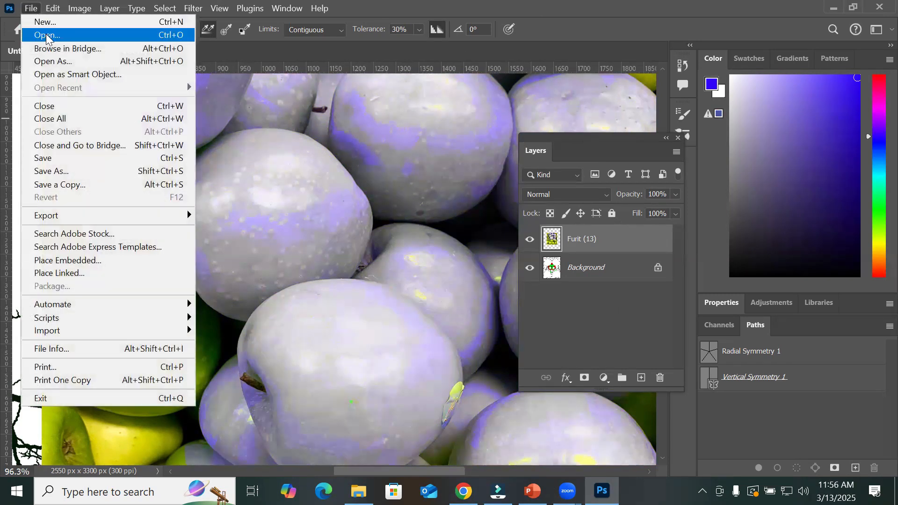
{"action": "key", "text": "Escape"}
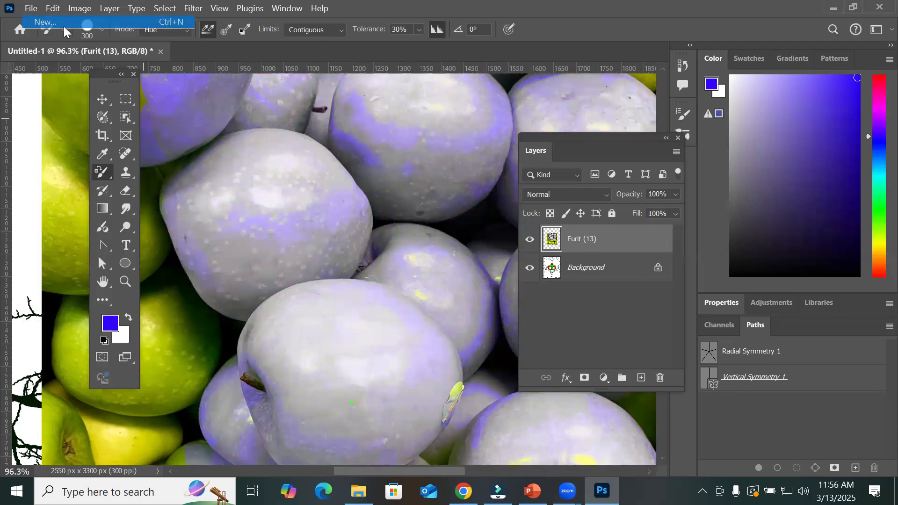
{"action": "key", "text": "ctrl+n"}
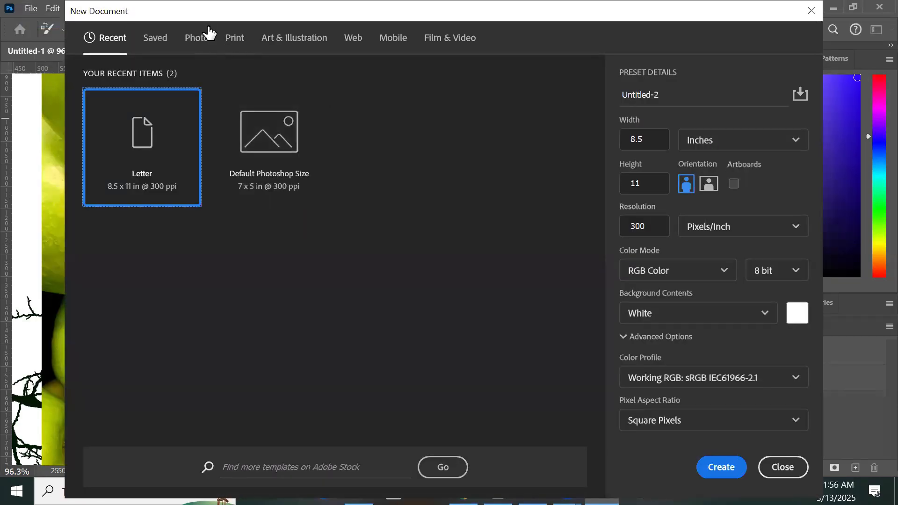
{"action": "left_click", "coordinate": [239, 42]}
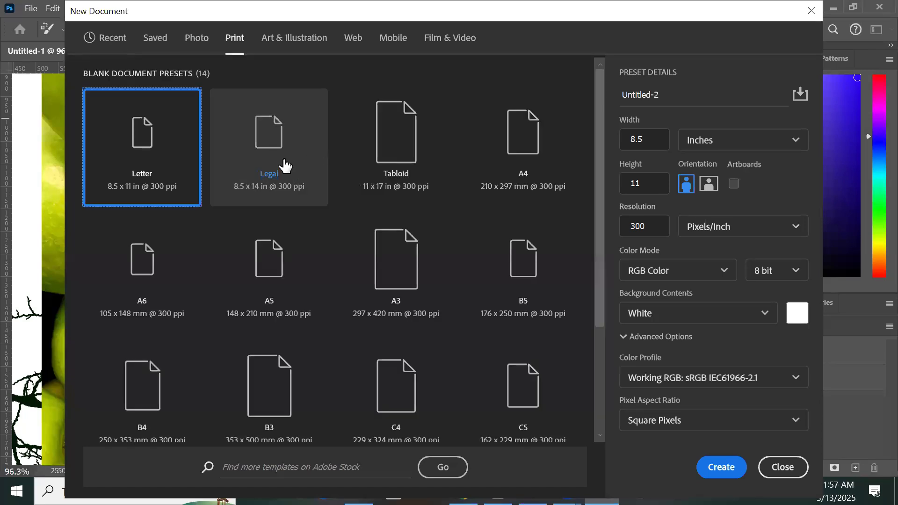
{"action": "key", "text": "Escape"}
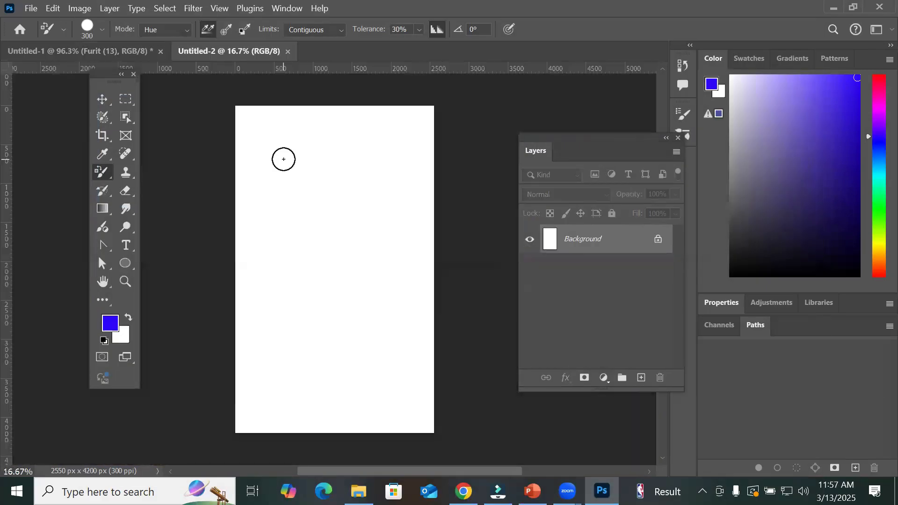
Step: Place the photo of the blue car before the green and pink house, from the DoorCarWindows folder, as an embedded image
{"action": "left_click", "coordinate": [53, 8]}
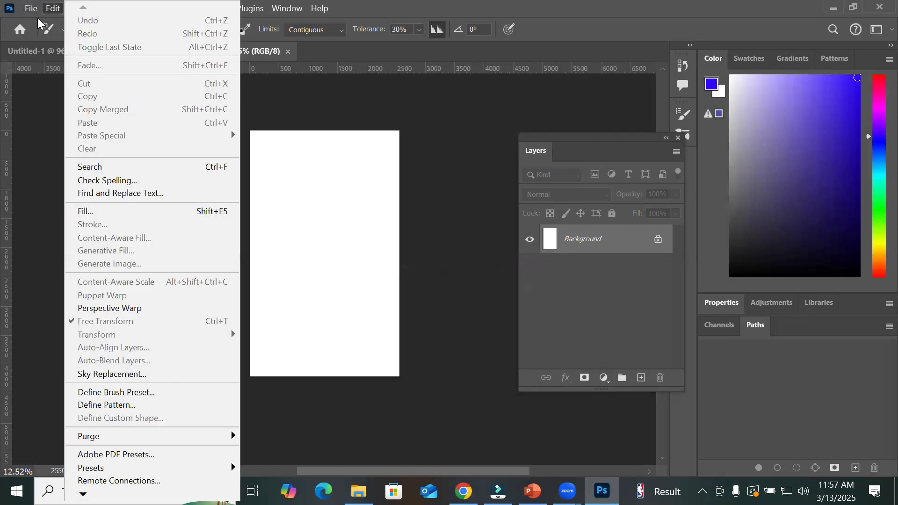
{"action": "mouse_move", "coordinate": [31, 8]}
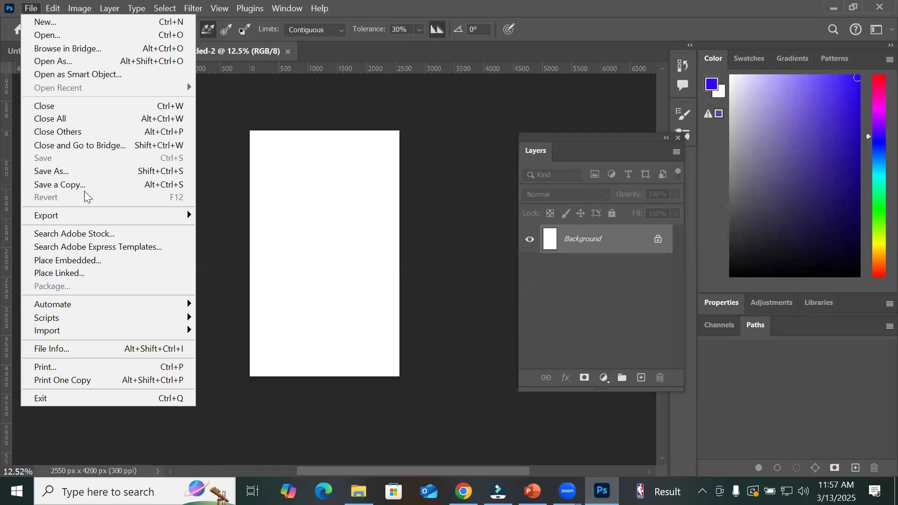
{"action": "left_click", "coordinate": [103, 261]}
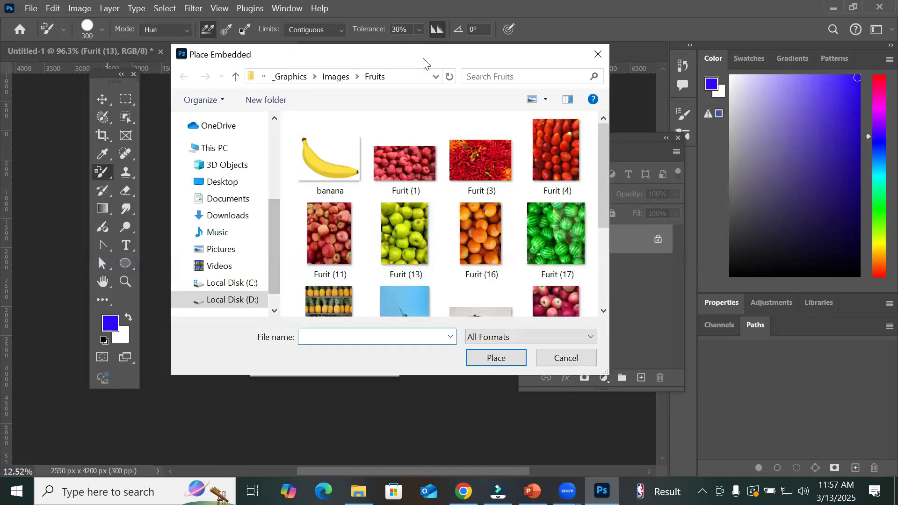
{"action": "left_click", "coordinate": [334, 77]}
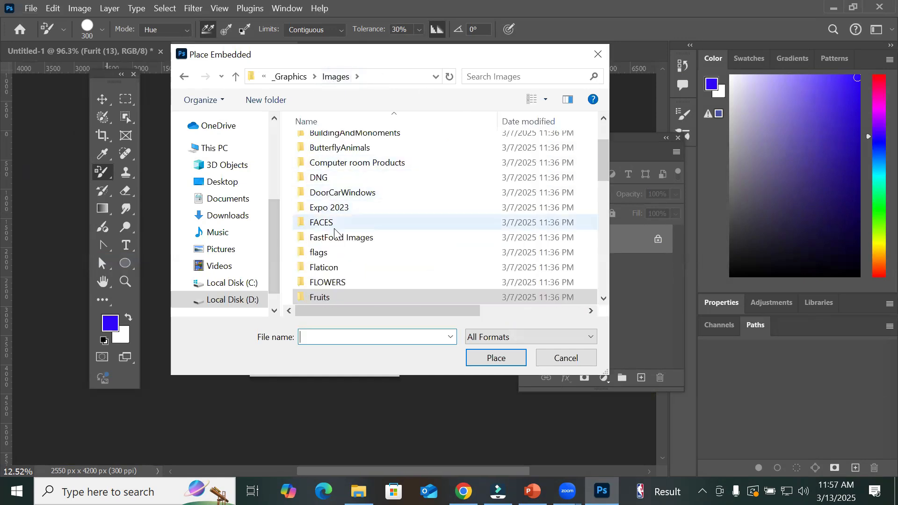
{"action": "double_click", "coordinate": [340, 192]}
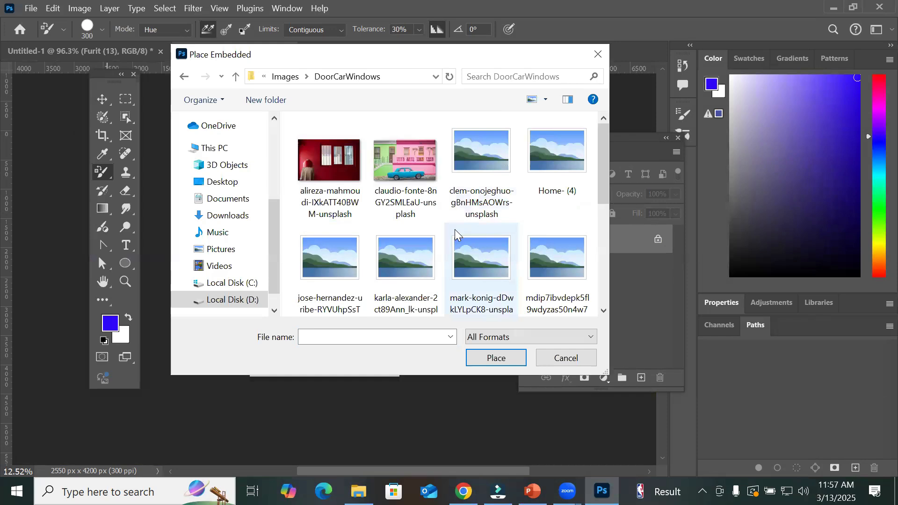
{"action": "left_click", "coordinate": [386, 192]}
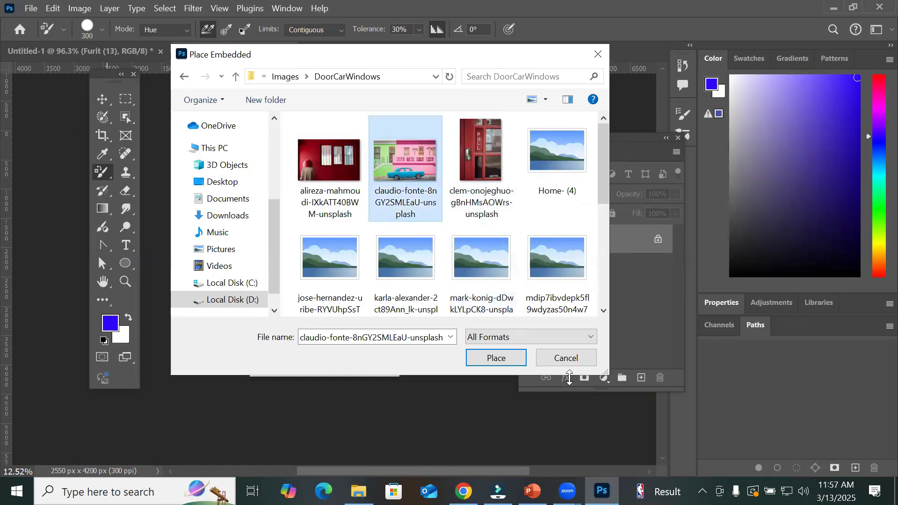
{"action": "left_click", "coordinate": [498, 360]}
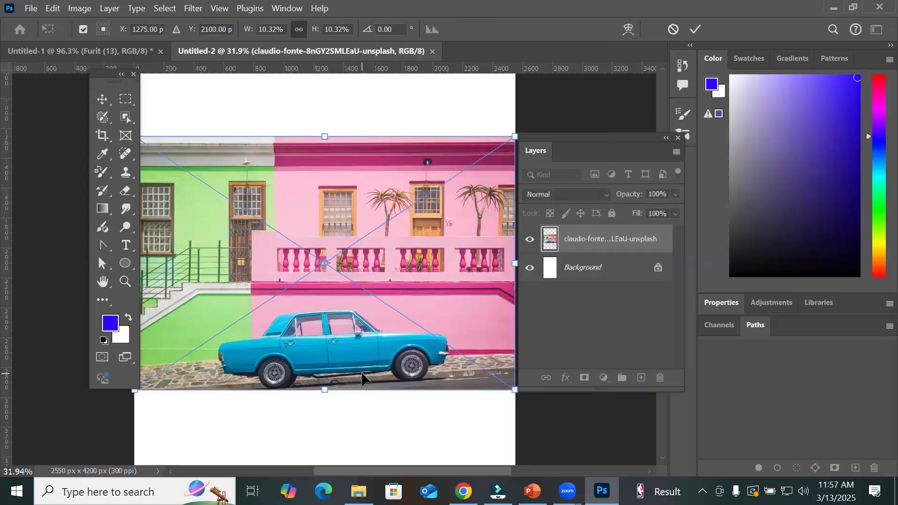
Step: Commit the placed car photo at its default size and move the floating tools and Layers panels clear of the car
{"action": "scroll", "coordinate": [323, 387], "scroll_direction": "up", "scroll_amount": 3}
{"action": "scroll", "coordinate": [293, 399], "scroll_direction": "up", "scroll_amount": 2}
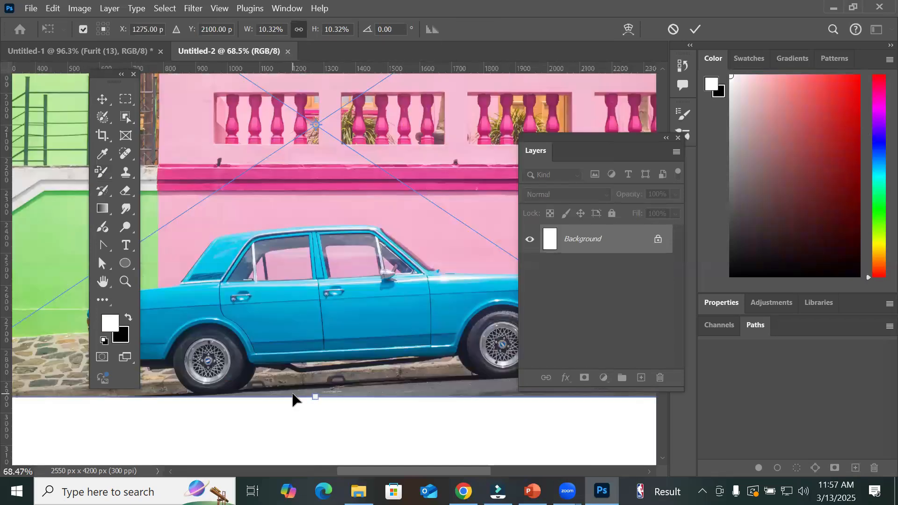
{"action": "left_click_drag", "start_coordinate": [104, 78], "coordinate": [59, 81]}
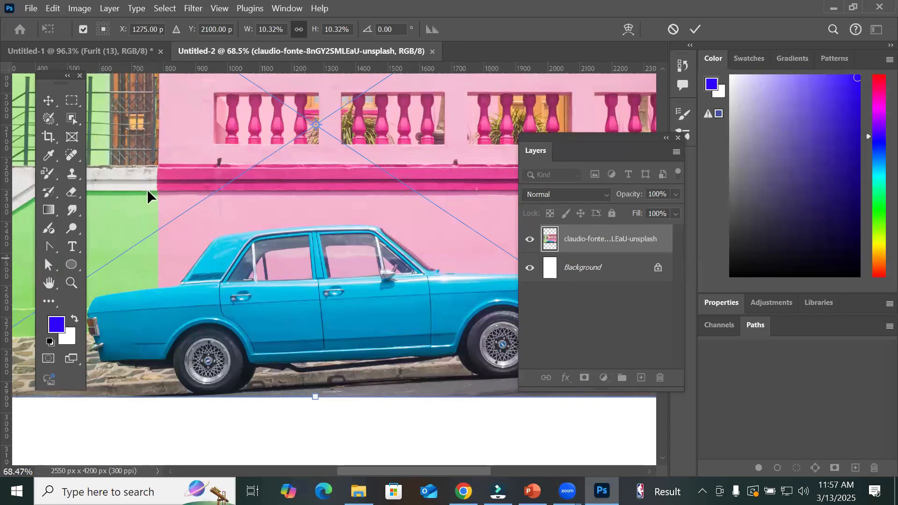
{"action": "left_click", "coordinate": [697, 31]}
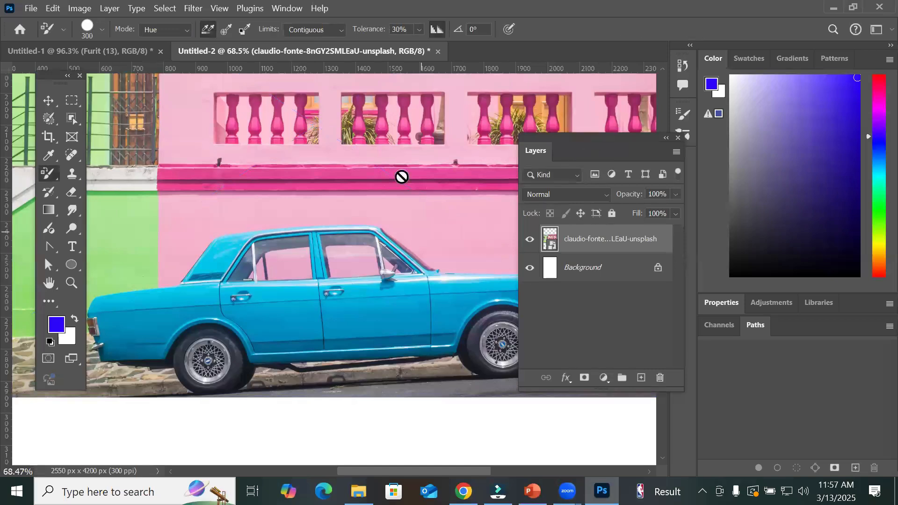
{"action": "left_click_drag", "start_coordinate": [567, 139], "coordinate": [629, 232]}
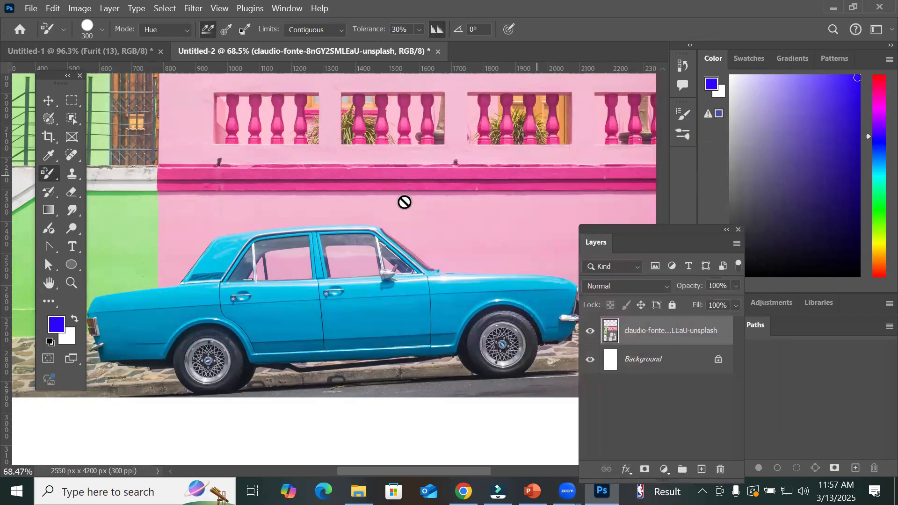
Step: Rasterize the placed car photo's layer so that the Color Replacement tool can paint on it
{"action": "scroll", "coordinate": [403, 203], "scroll_direction": "down", "scroll_amount": 2}
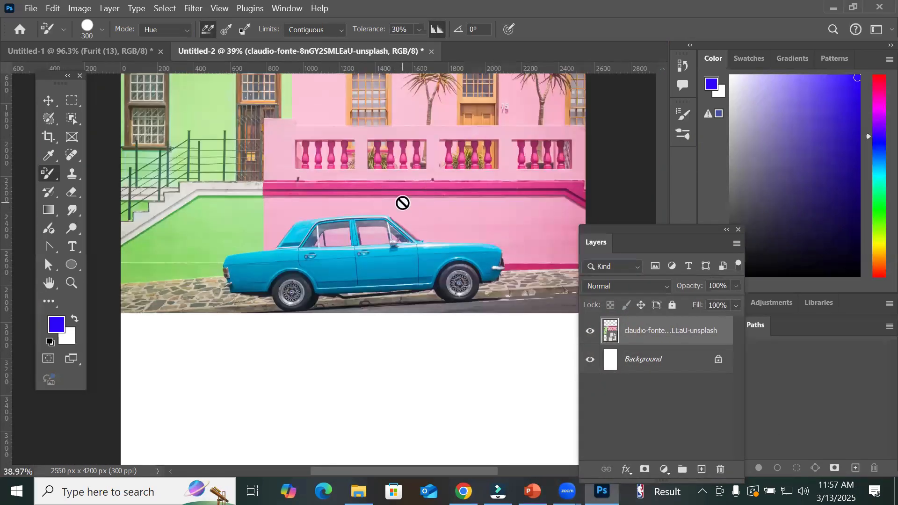
{"action": "scroll", "coordinate": [403, 203], "scroll_direction": "down", "scroll_amount": 1}
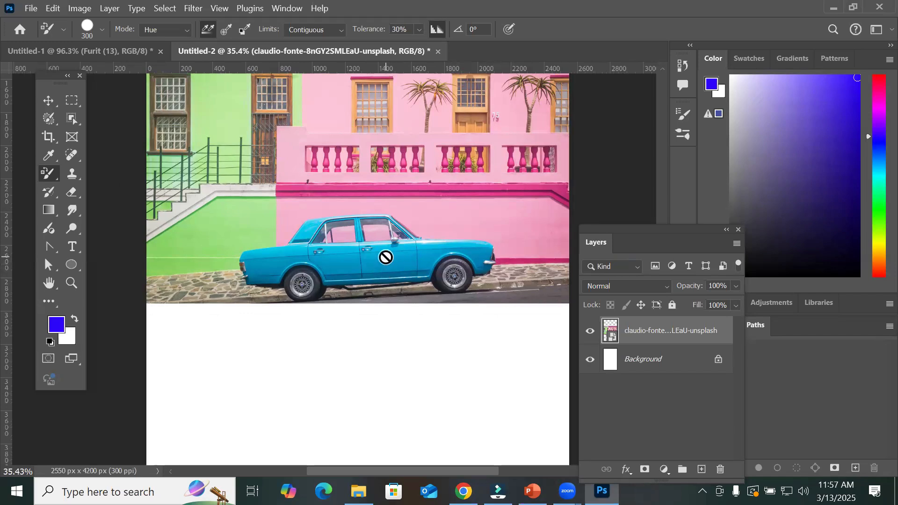
{"action": "scroll", "coordinate": [311, 146], "scroll_direction": "up", "scroll_amount": 9}
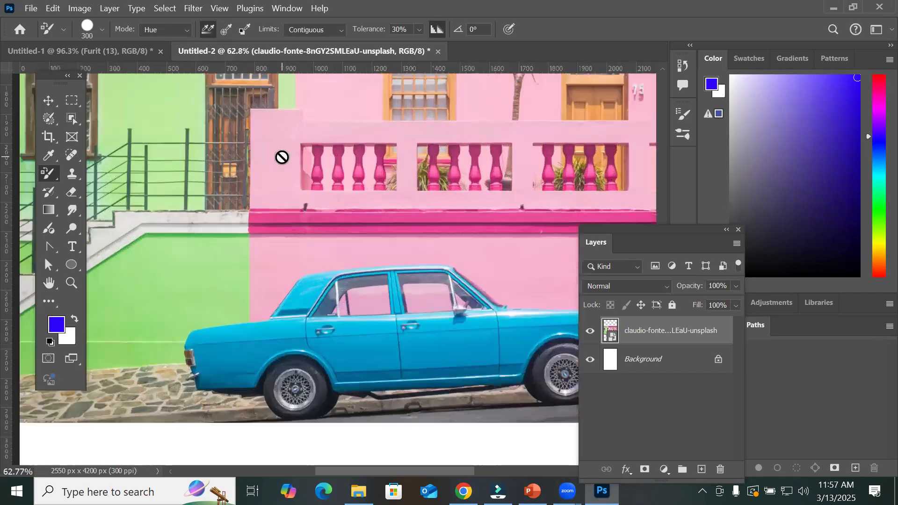
{"action": "scroll", "coordinate": [282, 156], "scroll_direction": "up", "scroll_amount": 4}
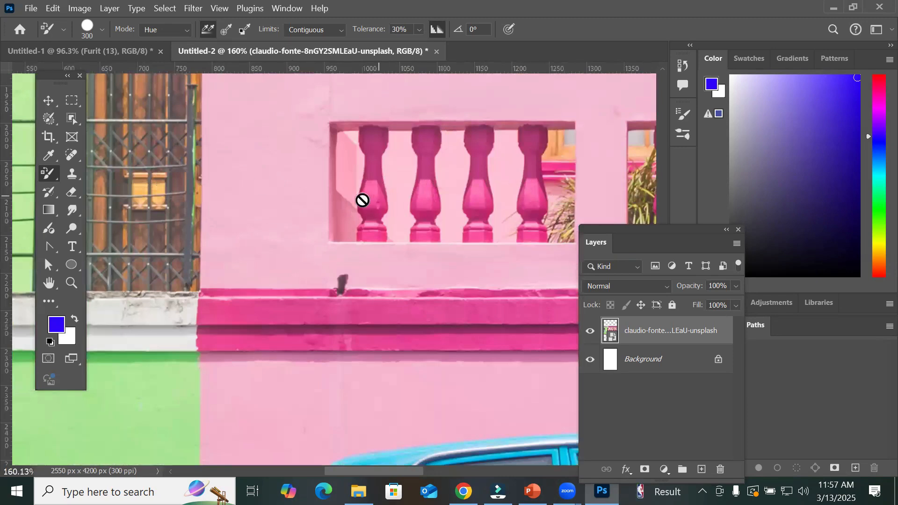
{"action": "scroll", "coordinate": [361, 201], "scroll_direction": "down", "scroll_amount": 6}
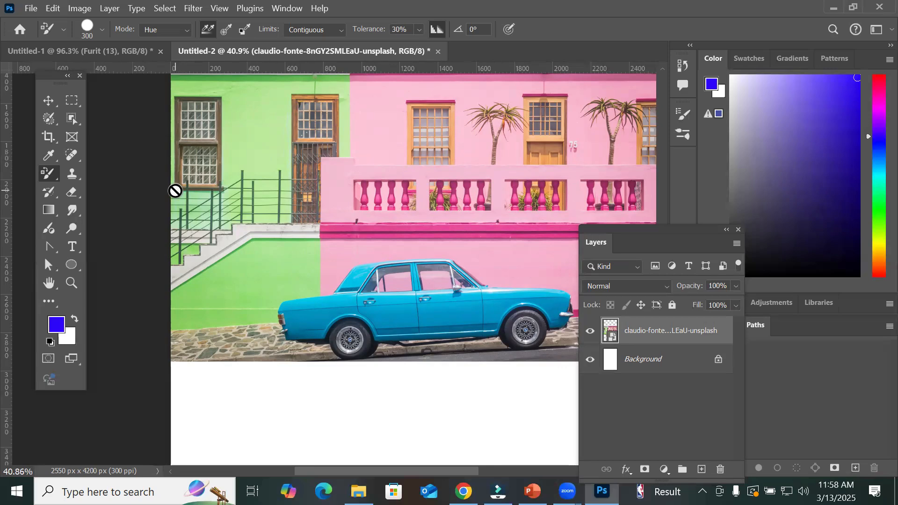
{"action": "right_click", "coordinate": [653, 332]}
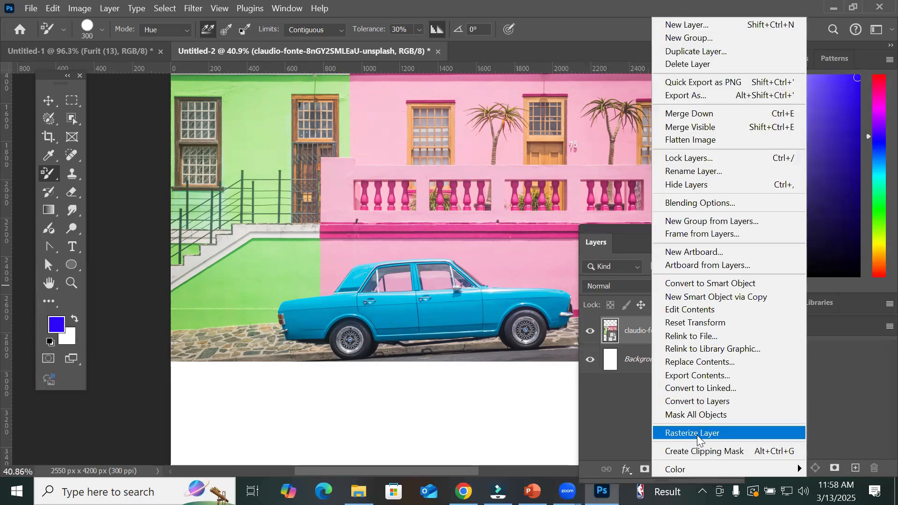
{"action": "left_click", "coordinate": [634, 342]}
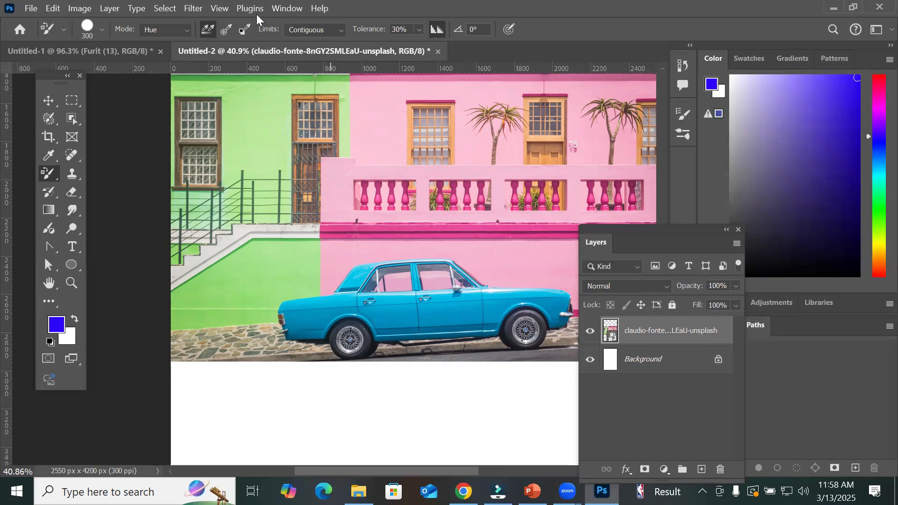
{"action": "left_click", "coordinate": [106, 10]}
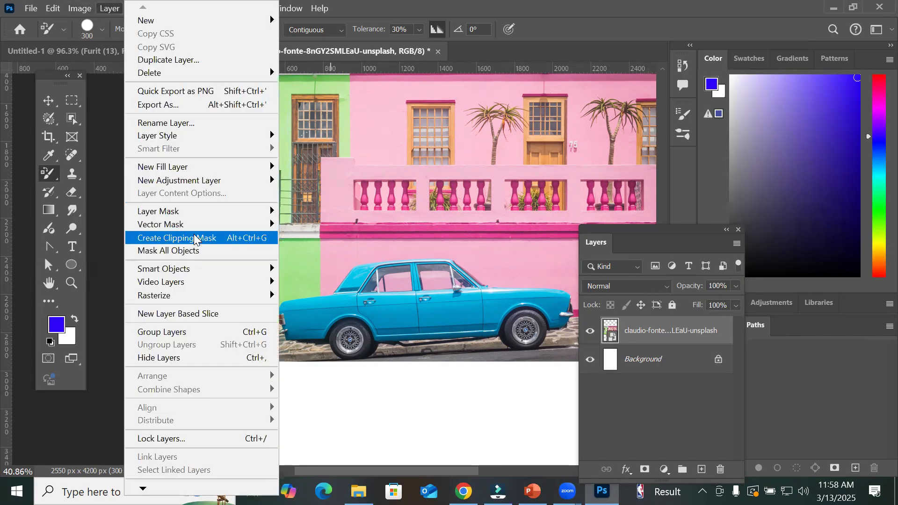
{"action": "mouse_move", "coordinate": [213, 299]}
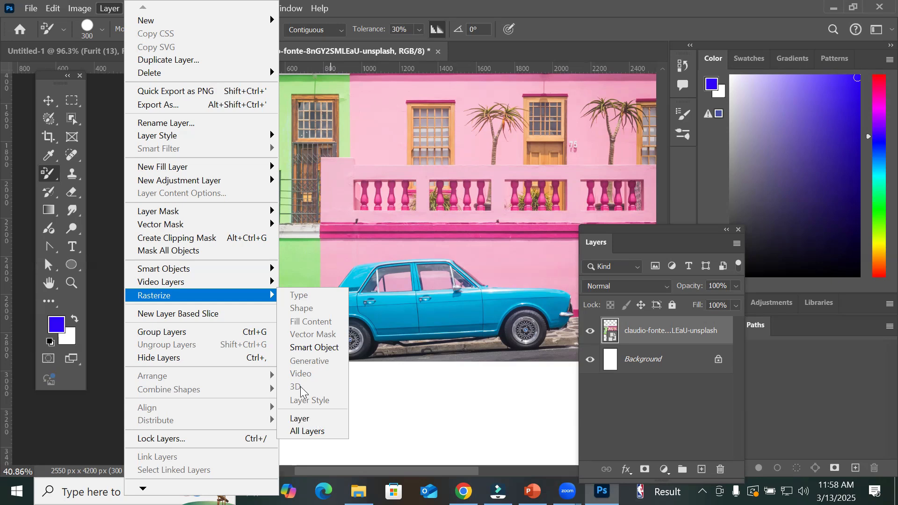
{"action": "left_click", "coordinate": [313, 423]}
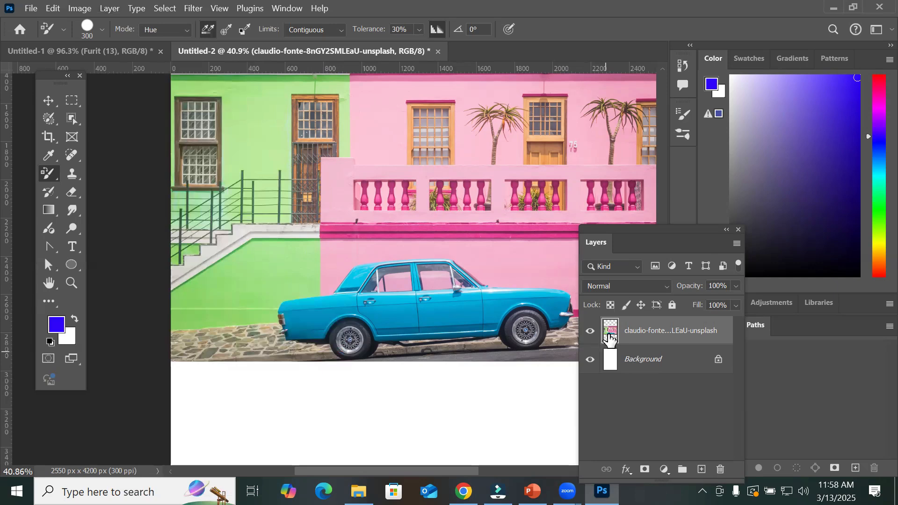
Step: Move the Layers panel further off the photo and reduce the Color Replacement brush to 200 px
{"action": "mouse_move", "coordinate": [631, 235]}
{"action": "left_mouse_down"}
{"action": "mouse_move", "coordinate": [714, 230]}
{"action": "mouse_move", "coordinate": [674, 228]}
{"action": "left_mouse_up"}
{"action": "scroll", "coordinate": [449, 318], "scroll_direction": "up", "scroll_amount": 3}
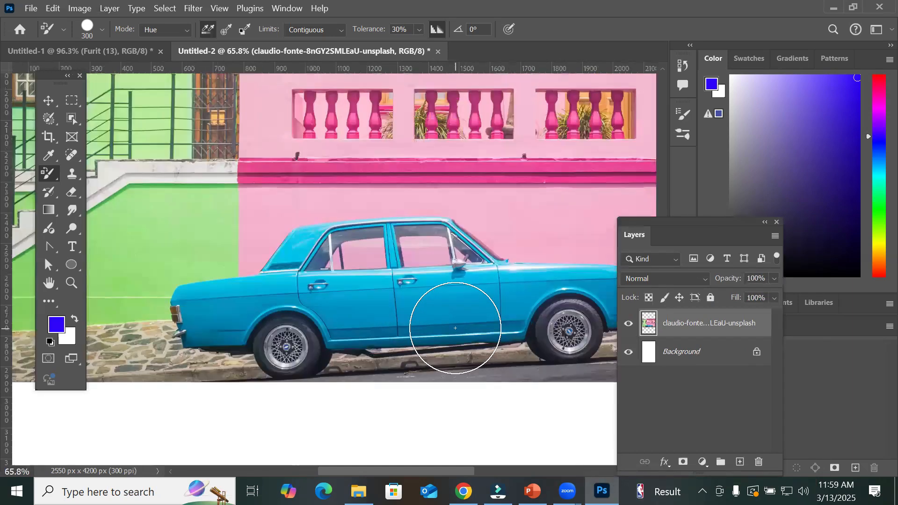
{"action": "scroll", "coordinate": [455, 328], "scroll_direction": "down", "scroll_amount": 2}
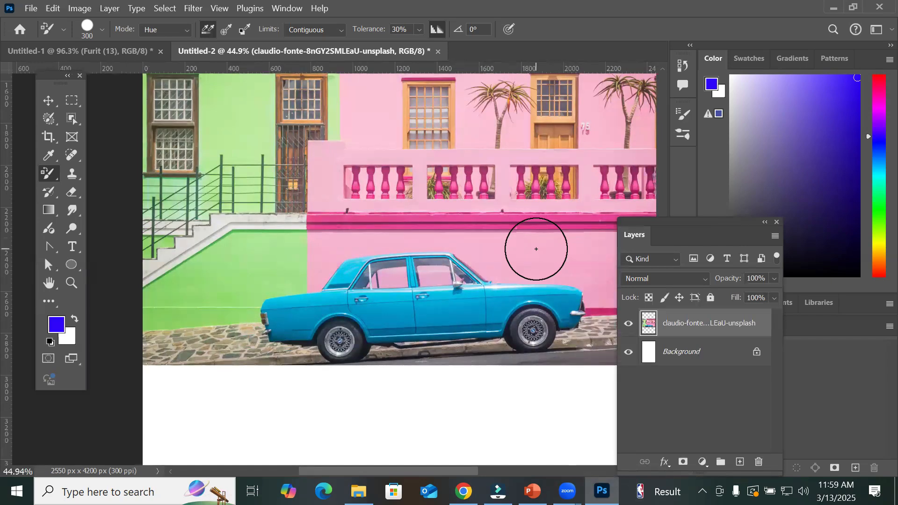
{"action": "key", "text": "bracketleft"}
{"action": "key", "text": "bracketleft"}
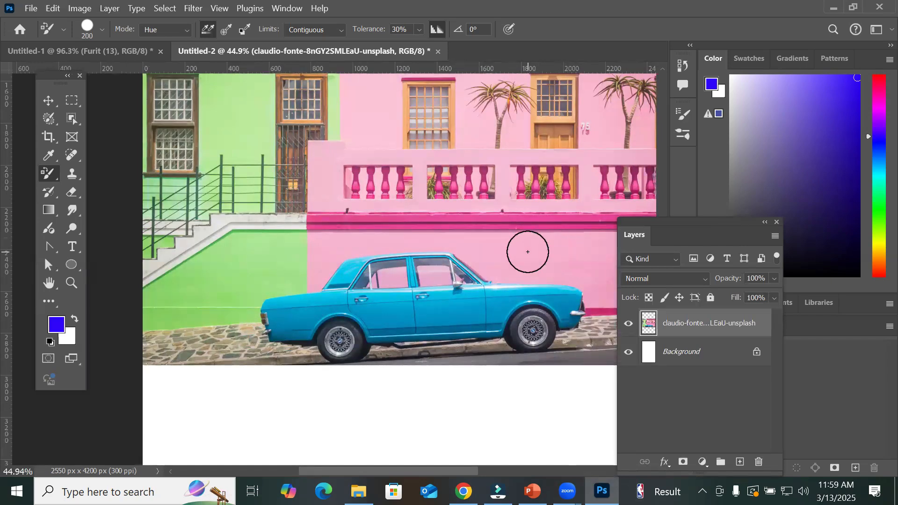
Step: Examine the pixel-level colour variations of the plain pink wall above the car's bonnet
{"action": "scroll", "coordinate": [531, 251], "scroll_direction": "up", "scroll_amount": 1}
{"action": "scroll", "coordinate": [530, 251], "scroll_direction": "up", "scroll_amount": 7}
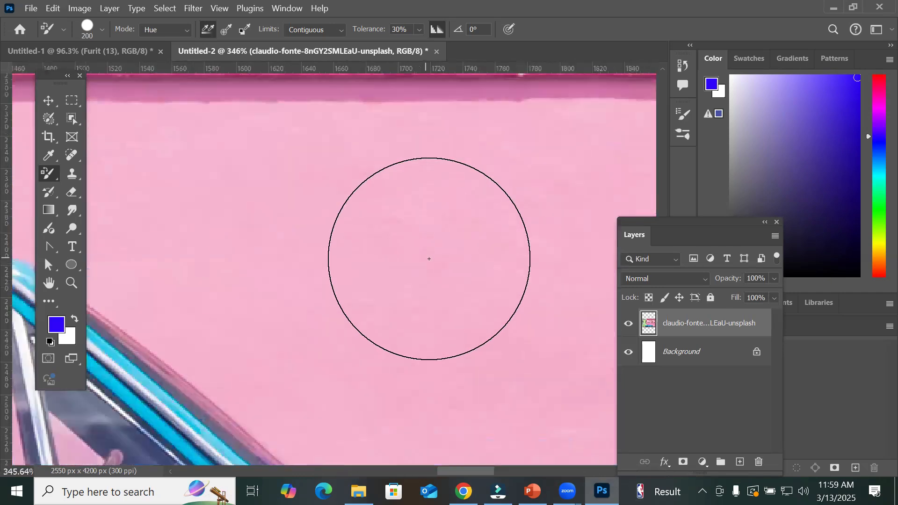
{"action": "scroll", "coordinate": [430, 260], "scroll_direction": "up", "scroll_amount": 3}
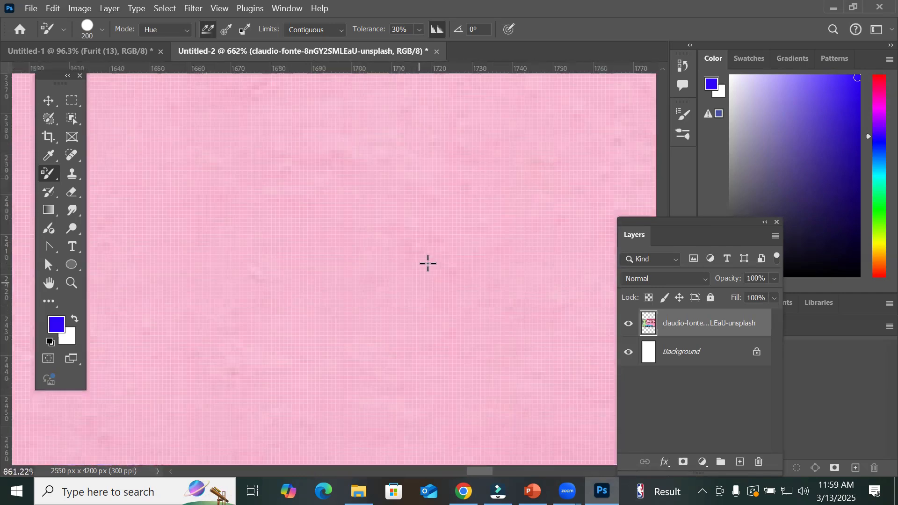
{"action": "scroll", "coordinate": [429, 264], "scroll_direction": "up", "scroll_amount": 2}
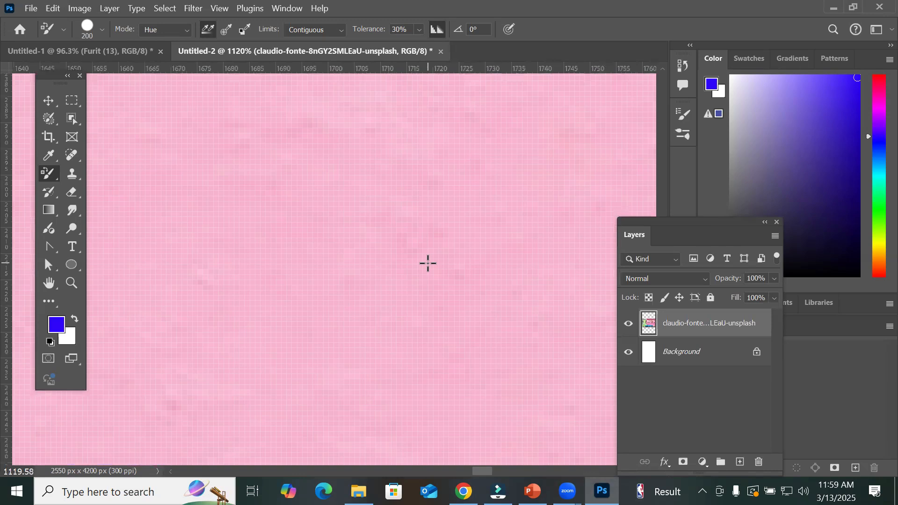
{"action": "scroll", "coordinate": [428, 263], "scroll_direction": "down", "scroll_amount": 1}
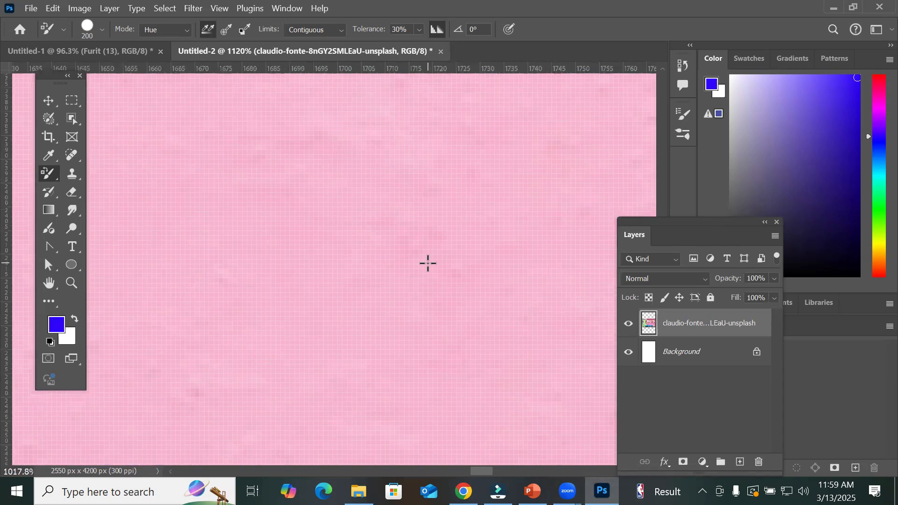
{"action": "scroll", "coordinate": [428, 263], "scroll_direction": "down", "scroll_amount": 8}
{"action": "scroll", "coordinate": [428, 263], "scroll_direction": "down", "scroll_amount": 3}
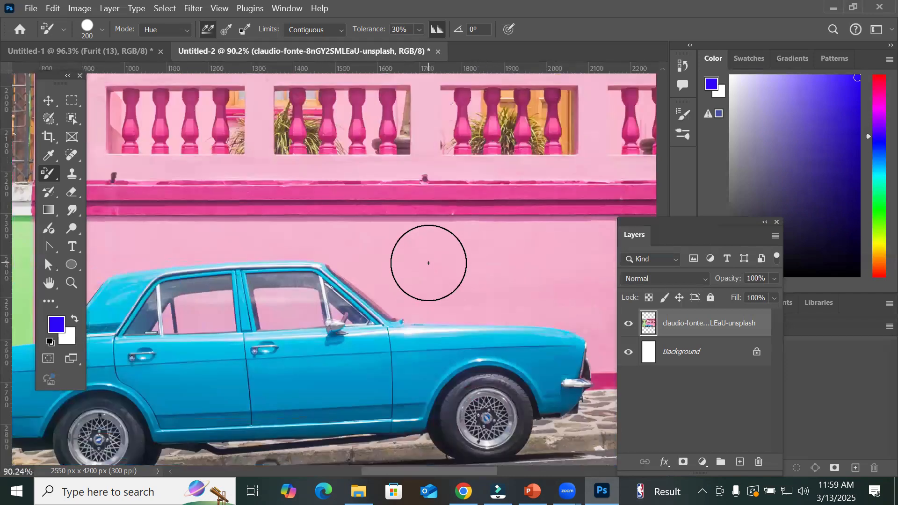
{"action": "scroll", "coordinate": [429, 263], "scroll_direction": "down", "scroll_amount": 1}
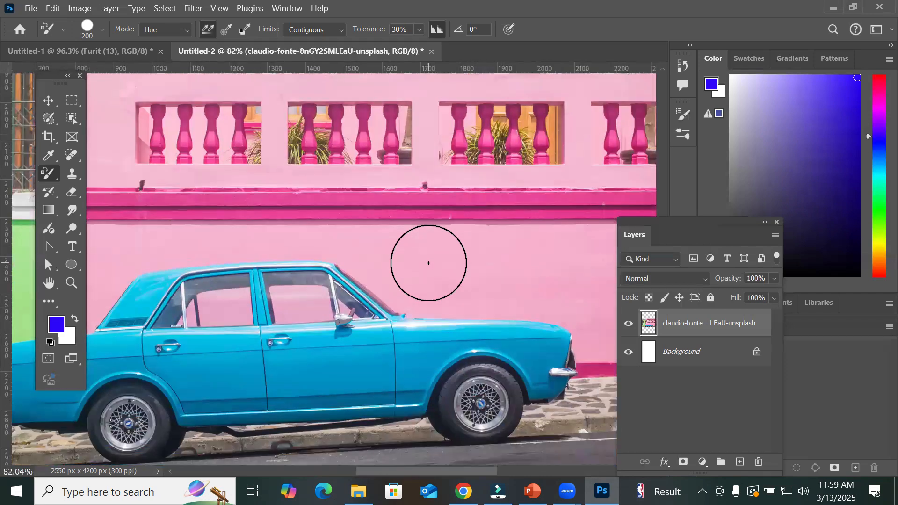
Step: Set the Color Replacement sampling to Once, sample the wall's light pink as foreground colour and paint it over the blue car's body and doors
{"action": "left_click", "coordinate": [226, 30]}
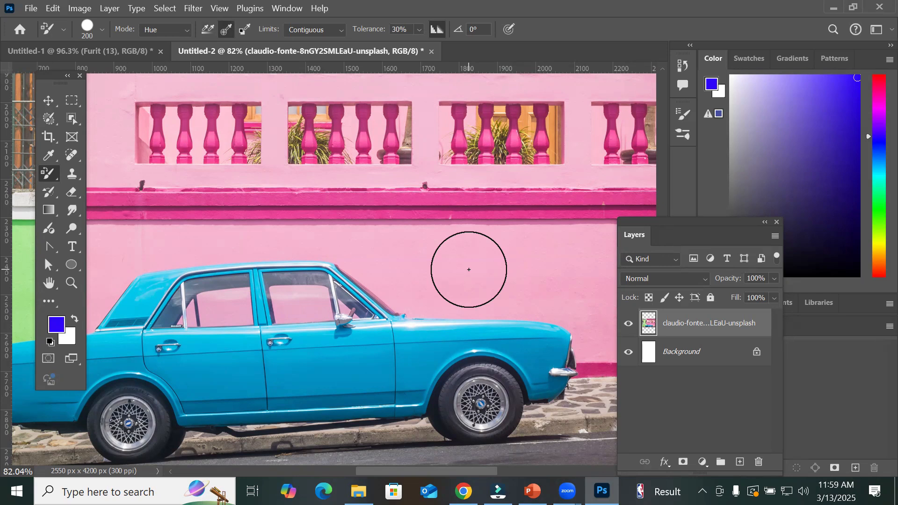
{"action": "key", "text": "alt"}
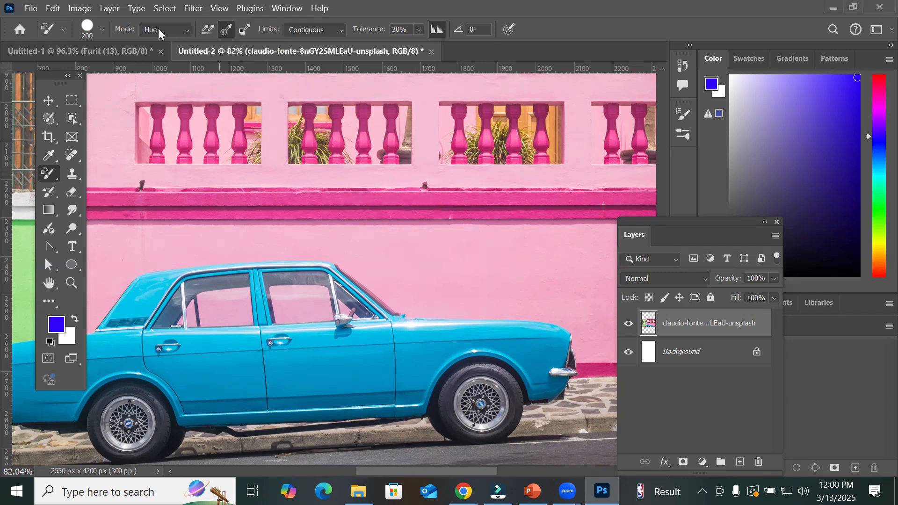
{"action": "left_click", "coordinate": [481, 268], "text": "alt"}
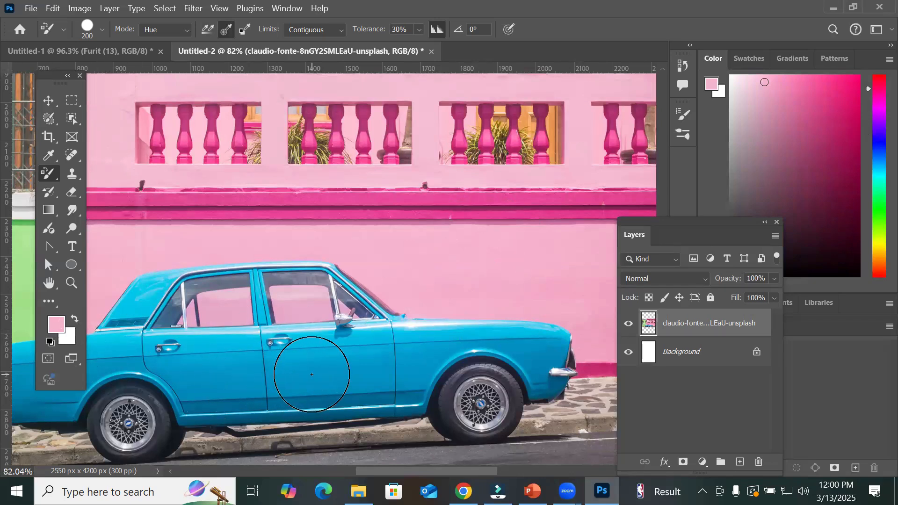
{"action": "mouse_move", "coordinate": [313, 374]}
{"action": "left_mouse_down"}
{"action": "mouse_move", "coordinate": [415, 377]}
{"action": "mouse_move", "coordinate": [200, 377]}
{"action": "mouse_move", "coordinate": [138, 366]}
{"action": "mouse_move", "coordinate": [38, 383]}
{"action": "mouse_move", "coordinate": [63, 349]}
{"action": "mouse_move", "coordinate": [107, 337]}
{"action": "mouse_move", "coordinate": [157, 293]}
{"action": "mouse_move", "coordinate": [124, 355]}
{"action": "mouse_move", "coordinate": [213, 374]}
{"action": "mouse_move", "coordinate": [369, 379]}
{"action": "mouse_move", "coordinate": [531, 354]}
{"action": "mouse_move", "coordinate": [562, 365]}
{"action": "mouse_move", "coordinate": [491, 344]}
{"action": "mouse_move", "coordinate": [363, 328]}
{"action": "left_mouse_up"}
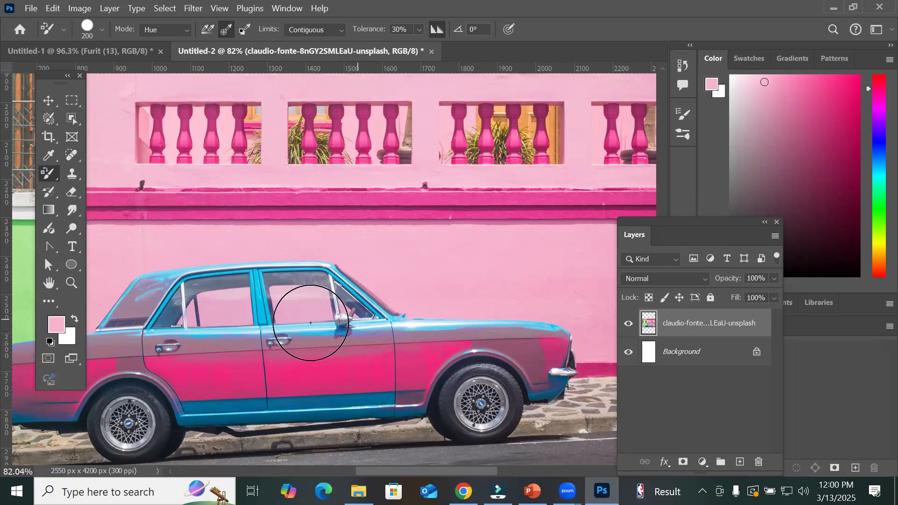
{"action": "mouse_move", "coordinate": [311, 295]}
{"action": "left_mouse_down"}
{"action": "mouse_move", "coordinate": [322, 382]}
{"action": "mouse_move", "coordinate": [307, 397]}
{"action": "left_mouse_up"}
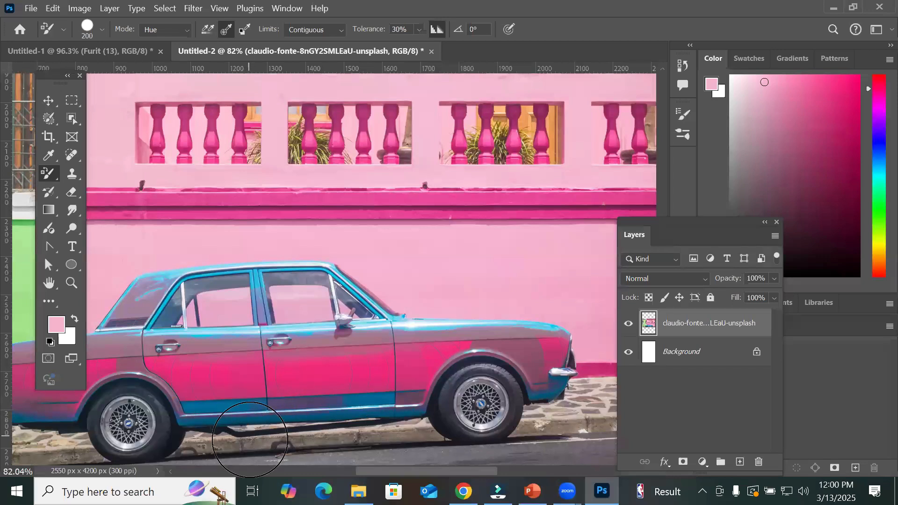
Step: Recolor the remaining blue strip along the bottom of the rear door and the sill beneath it with the sampled pink
{"action": "scroll", "coordinate": [239, 440], "scroll_direction": "up", "scroll_amount": 5}
{"action": "scroll", "coordinate": [210, 435], "scroll_direction": "up", "scroll_amount": 4}
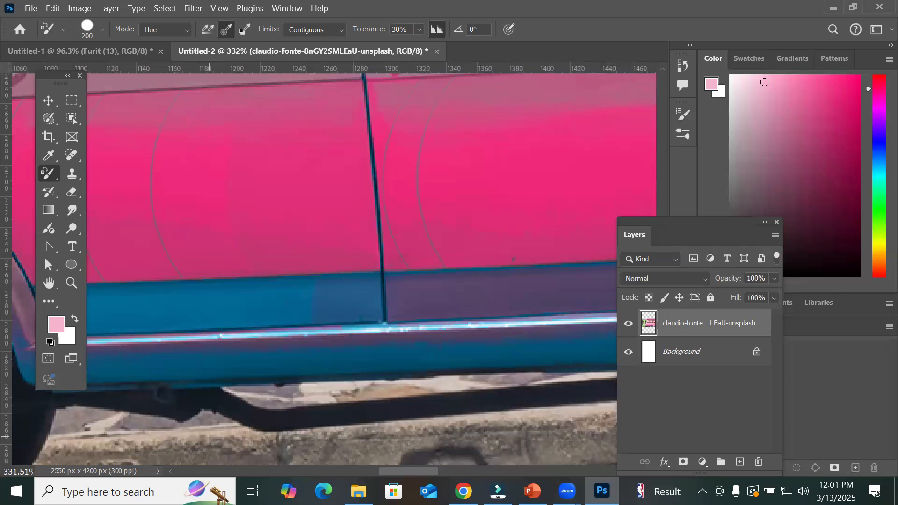
{"action": "scroll", "coordinate": [208, 406], "scroll_direction": "down", "scroll_amount": 4}
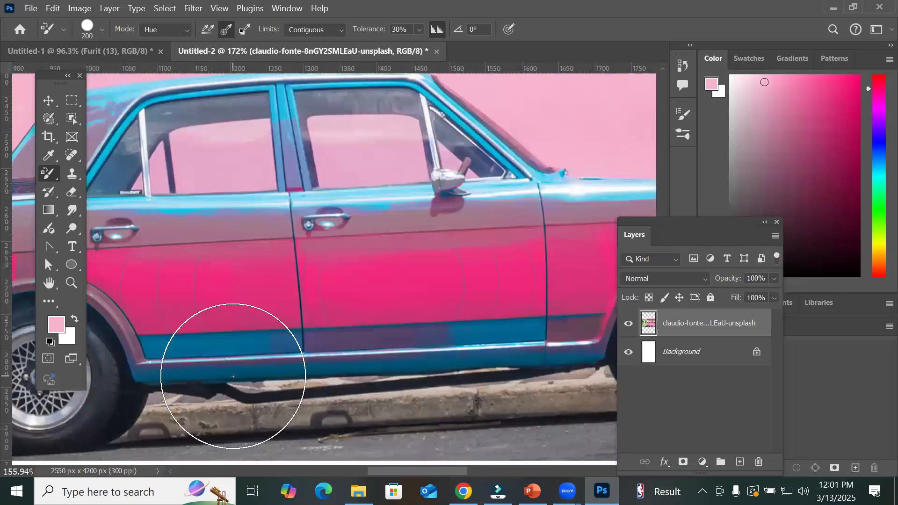
{"action": "scroll", "coordinate": [208, 407], "scroll_direction": "up", "scroll_amount": 2}
{"action": "scroll", "coordinate": [201, 291], "scroll_direction": "up", "scroll_amount": 3}
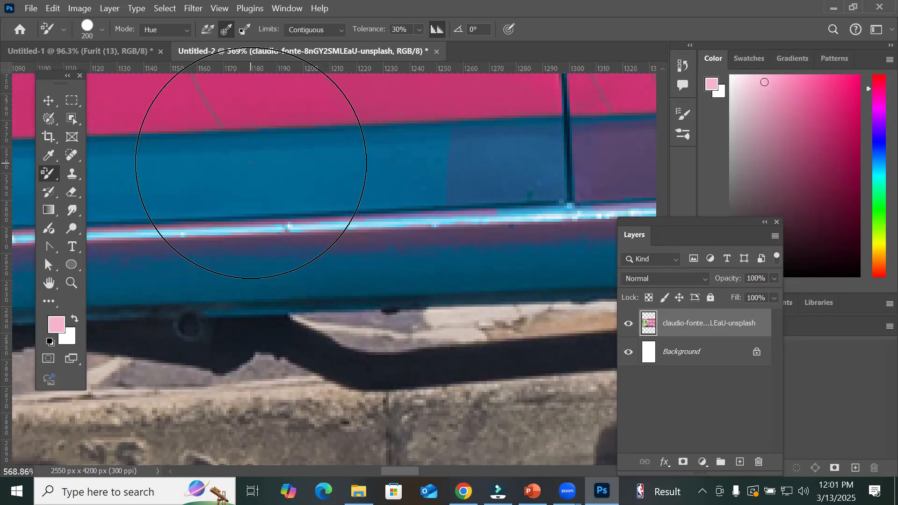
{"action": "key", "text": "ctrl+shift+z"}
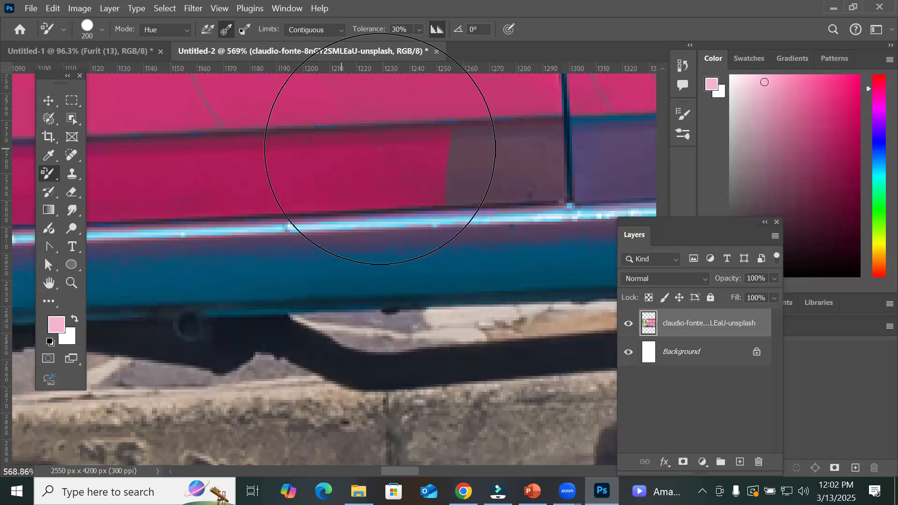
{"action": "mouse_move", "coordinate": [543, 196]}
{"action": "left_mouse_down"}
{"action": "mouse_move", "coordinate": [494, 258]}
{"action": "mouse_move", "coordinate": [445, 269]}
{"action": "mouse_move", "coordinate": [259, 269]}
{"action": "mouse_move", "coordinate": [197, 248]}
{"action": "mouse_move", "coordinate": [566, 238]}
{"action": "mouse_move", "coordinate": [587, 279]}
{"action": "mouse_move", "coordinate": [168, 255]}
{"action": "mouse_move", "coordinate": [685, 158]}
{"action": "left_mouse_up"}
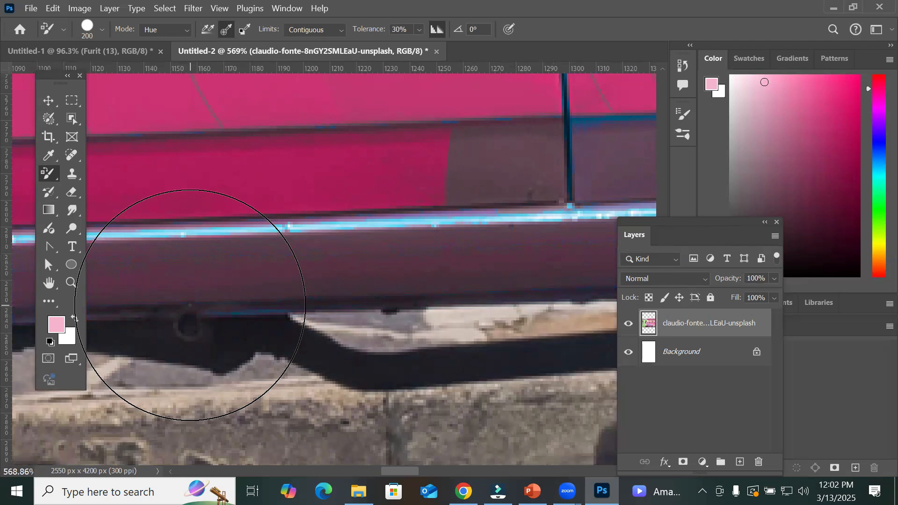
Step: Recolor the remaining blue areas on the front door's lower strip and the sill up to the front wheel with pink
{"action": "scroll", "coordinate": [336, 206], "scroll_direction": "down", "scroll_amount": 6}
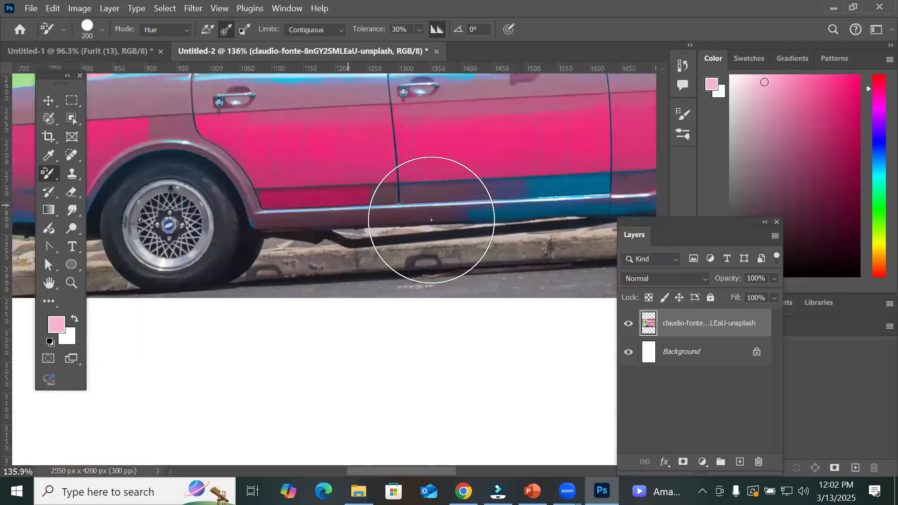
{"action": "scroll", "coordinate": [537, 241], "scroll_direction": "down", "scroll_amount": 2}
{"action": "scroll", "coordinate": [547, 224], "scroll_direction": "up", "scroll_amount": 3}
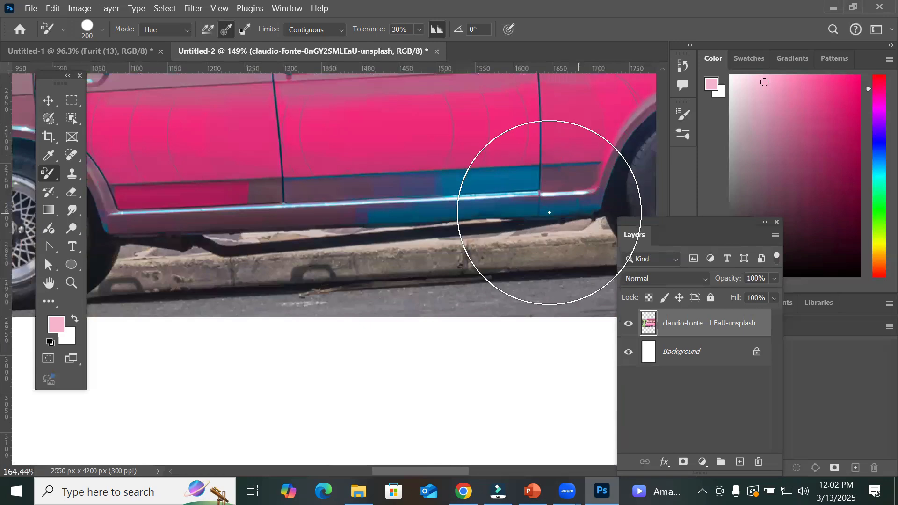
{"action": "scroll", "coordinate": [543, 215], "scroll_direction": "up", "scroll_amount": 2}
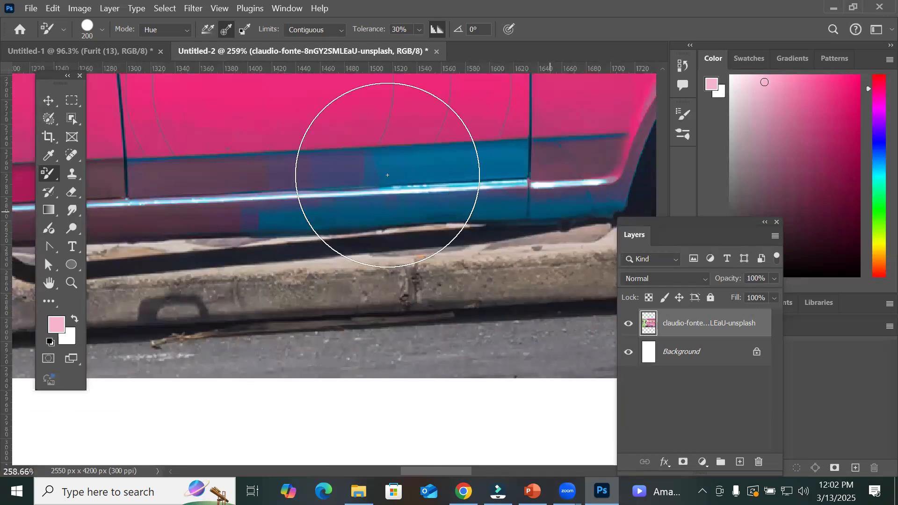
{"action": "scroll", "coordinate": [196, 131], "scroll_direction": "up", "scroll_amount": 1}
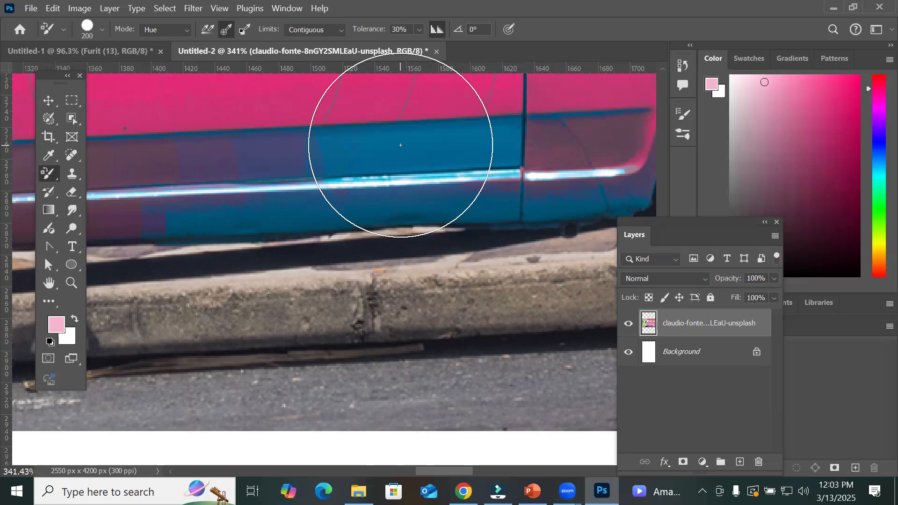
{"action": "left_click_drag", "start_coordinate": [449, 151], "coordinate": [422, 140]}
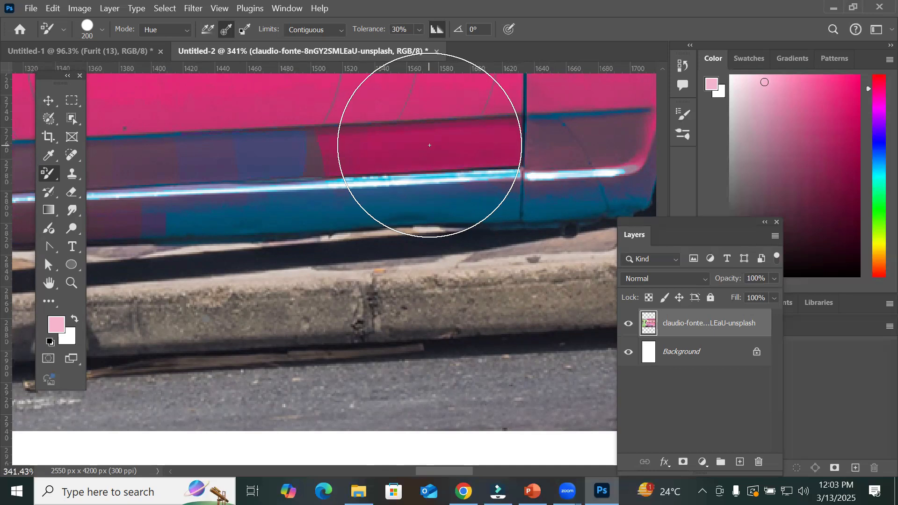
{"action": "left_click_drag", "start_coordinate": [250, 155], "coordinate": [300, 155]}
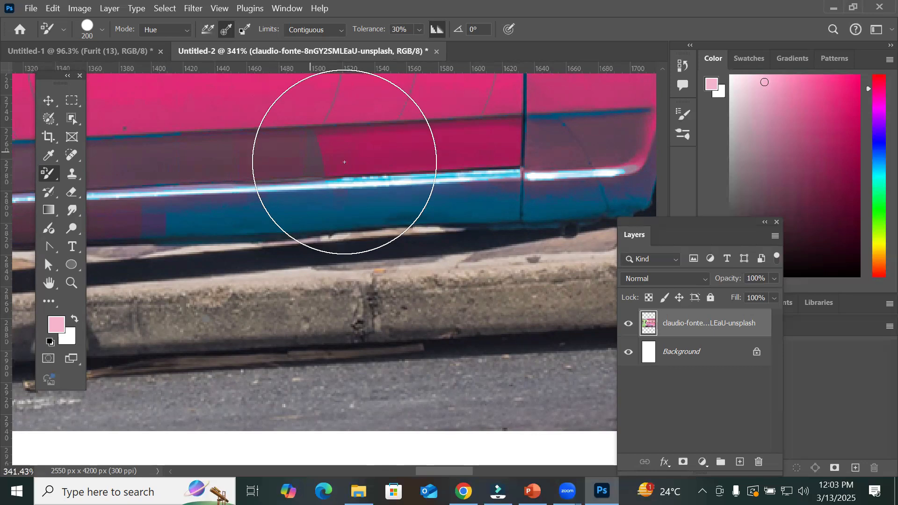
{"action": "mouse_move", "coordinate": [333, 206]}
{"action": "left_mouse_down"}
{"action": "mouse_move", "coordinate": [218, 204]}
{"action": "mouse_move", "coordinate": [185, 206]}
{"action": "left_mouse_up"}
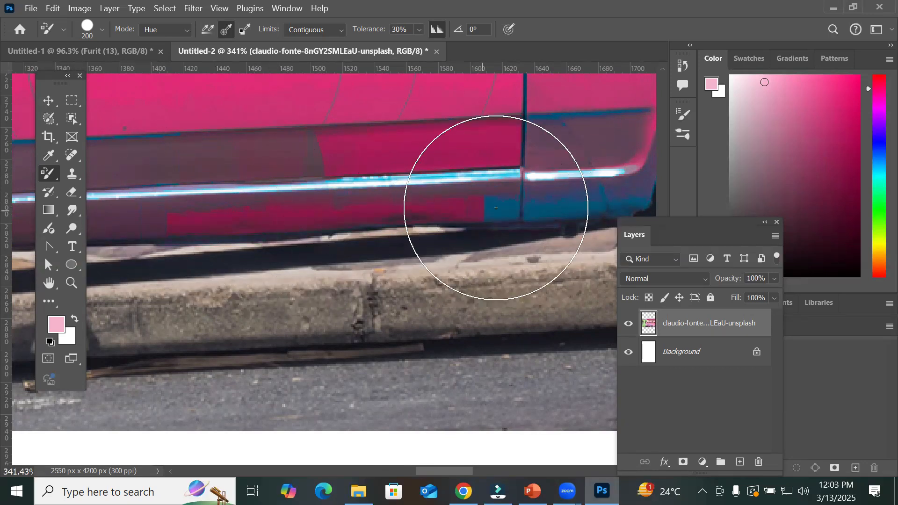
{"action": "mouse_move", "coordinate": [612, 204]}
{"action": "left_mouse_down"}
{"action": "mouse_move", "coordinate": [560, 208]}
{"action": "mouse_move", "coordinate": [566, 184]}
{"action": "mouse_move", "coordinate": [545, 176]}
{"action": "left_mouse_up"}
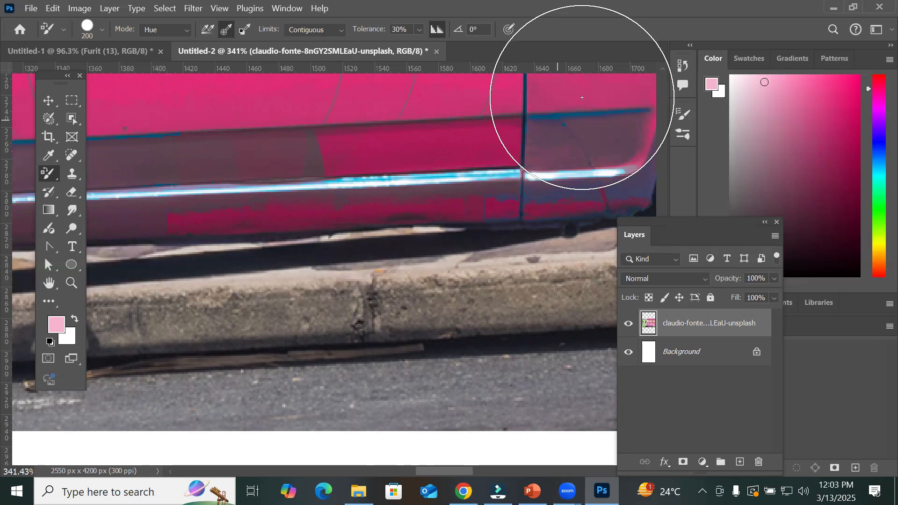
Step: Raise the tolerance to 50% and recolor the leftover blue pixels along the panel crease and seam behind the front wheel
{"action": "scroll", "coordinate": [517, 121], "scroll_direction": "up", "scroll_amount": 8}
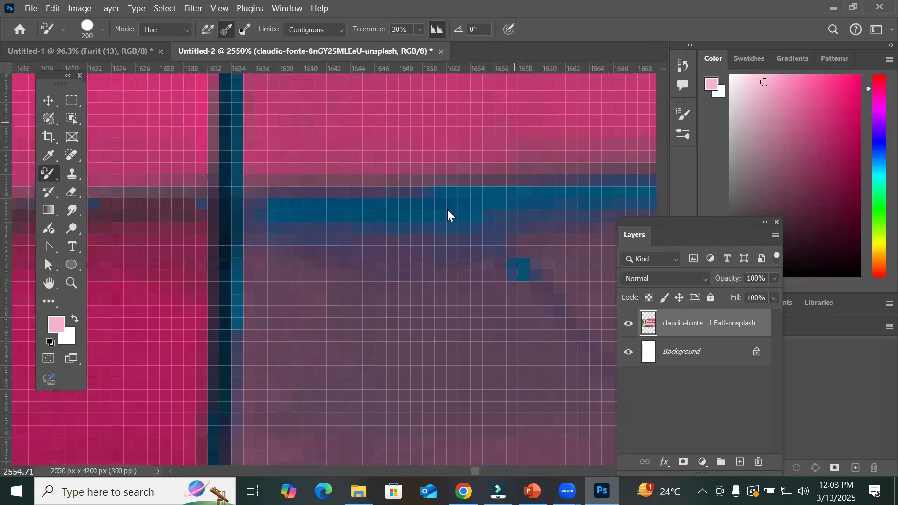
{"action": "scroll", "coordinate": [444, 211], "scroll_direction": "up", "scroll_amount": 1}
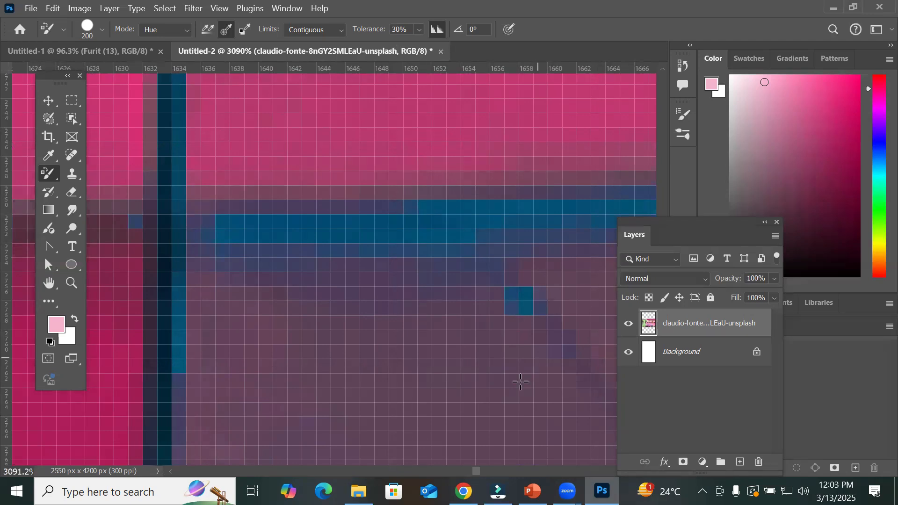
{"action": "left_click", "coordinate": [419, 30]}
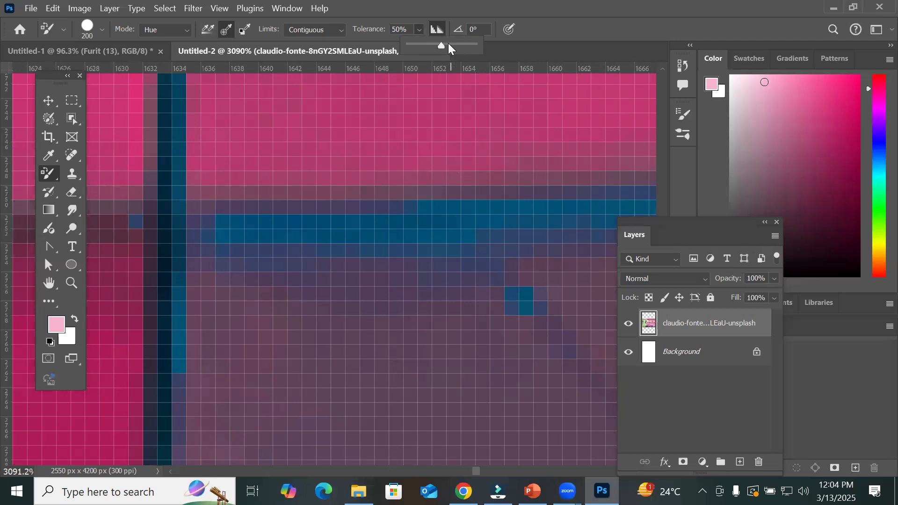
{"action": "left_click", "coordinate": [440, 223]}
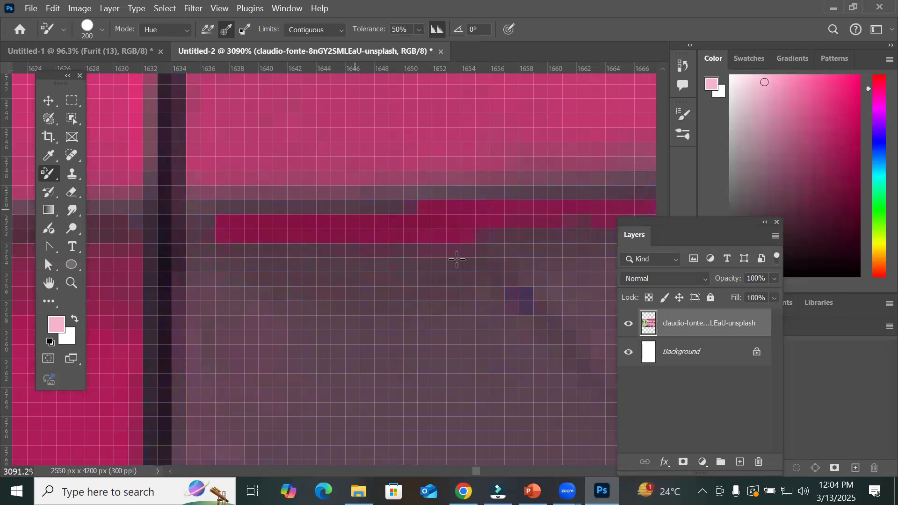
{"action": "left_click", "coordinate": [525, 295]}
Step: Recolor the light-blue reflections in the chrome trim strip below the front door with the sampled pink
{"action": "scroll", "coordinate": [354, 197], "scroll_direction": "down", "scroll_amount": 2}
{"action": "scroll", "coordinate": [354, 196], "scroll_direction": "down", "scroll_amount": 6}
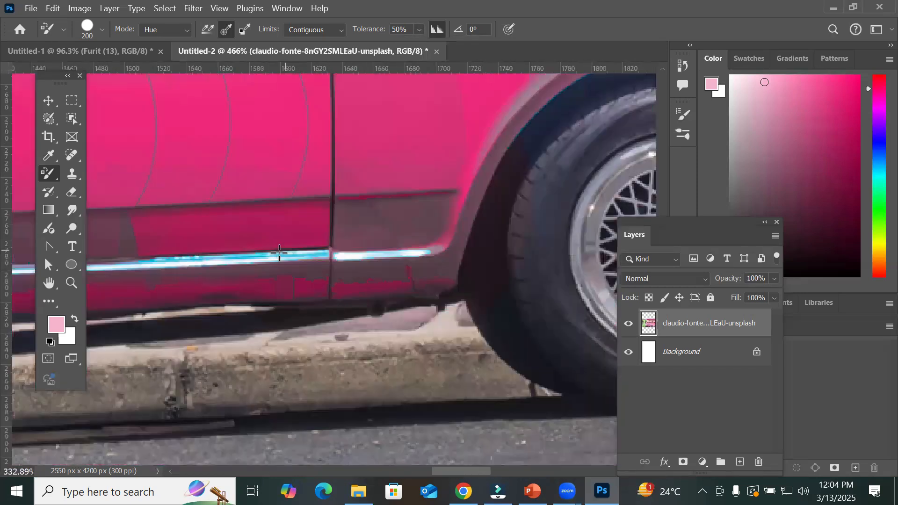
{"action": "scroll", "coordinate": [196, 276], "scroll_direction": "up", "scroll_amount": 4}
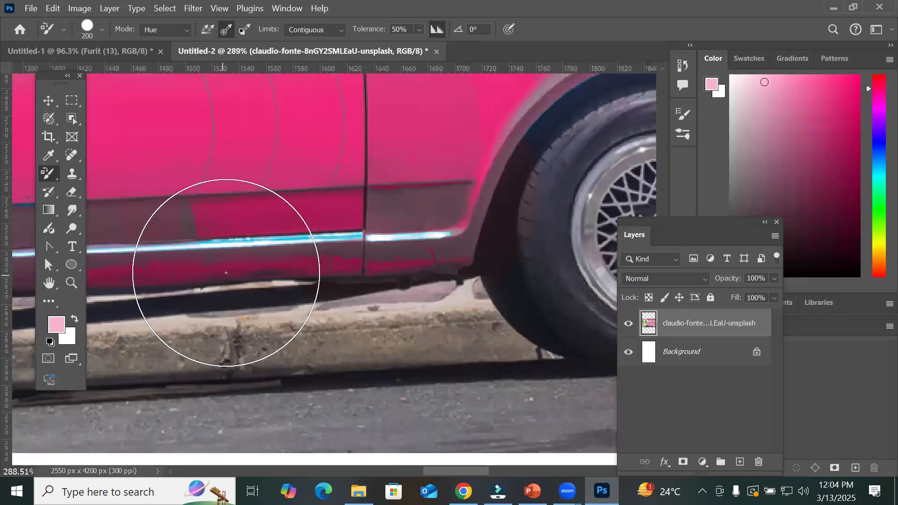
{"action": "scroll", "coordinate": [231, 271], "scroll_direction": "up", "scroll_amount": 1}
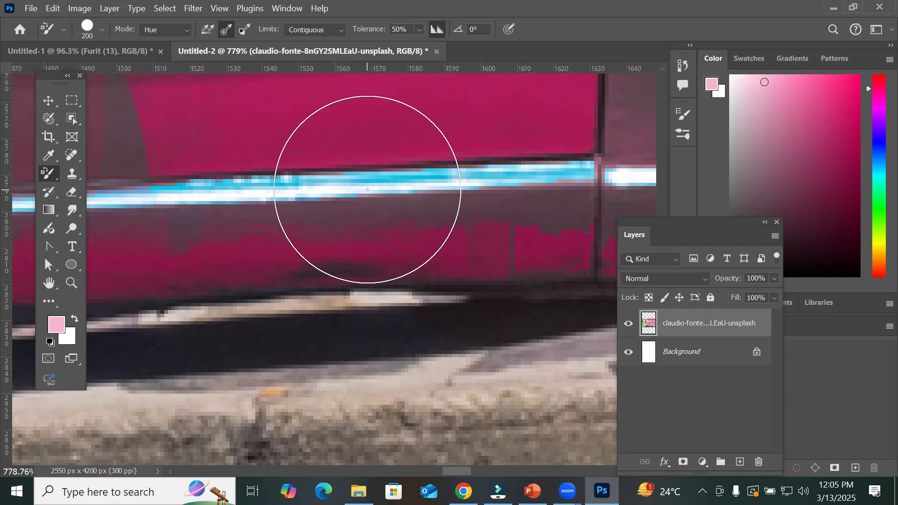
{"action": "mouse_move", "coordinate": [367, 190]}
{"action": "left_mouse_down"}
{"action": "mouse_move", "coordinate": [437, 146]}
{"action": "mouse_move", "coordinate": [381, 191]}
{"action": "mouse_move", "coordinate": [339, 176]}
{"action": "left_mouse_up"}
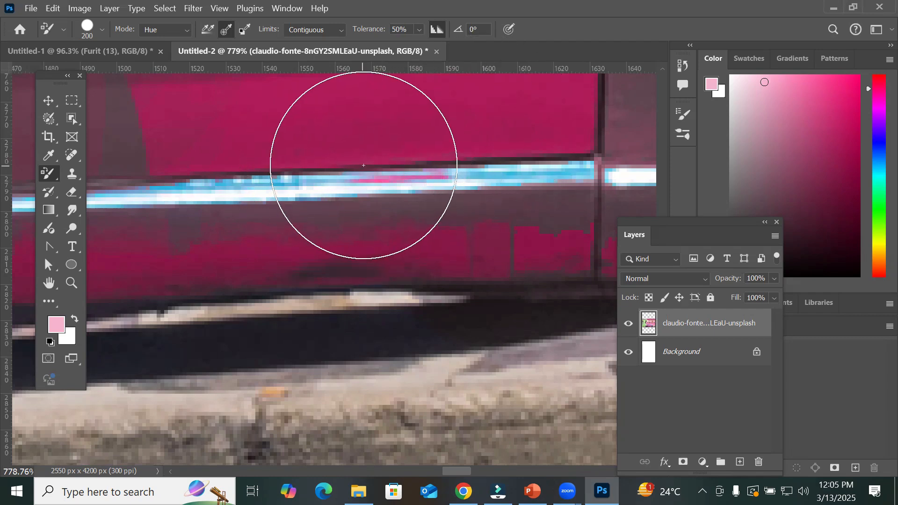
{"action": "scroll", "coordinate": [347, 174], "scroll_direction": "up", "scroll_amount": 5}
{"action": "scroll", "coordinate": [346, 174], "scroll_direction": "up", "scroll_amount": 3}
{"action": "left_click", "coordinate": [347, 180]}
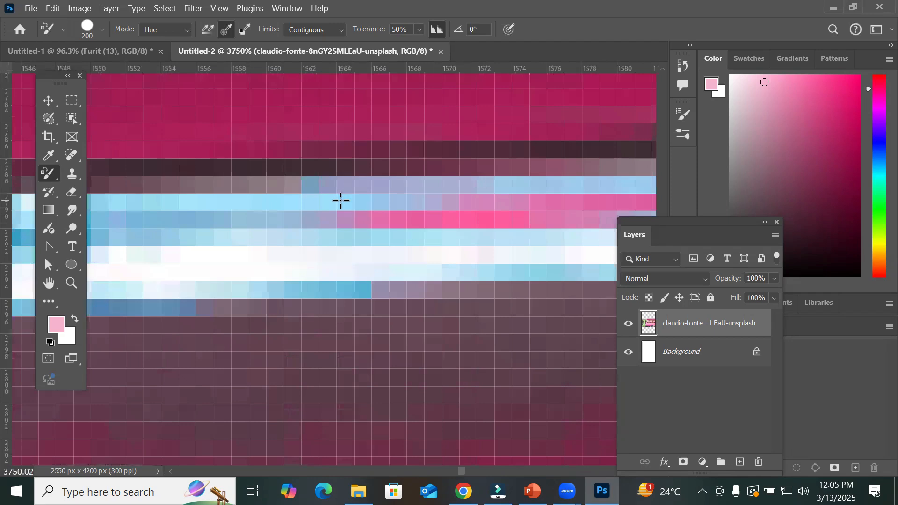
{"action": "mouse_move", "coordinate": [207, 213]}
{"action": "left_mouse_down"}
{"action": "mouse_move", "coordinate": [145, 205]}
{"action": "mouse_move", "coordinate": [245, 207]}
{"action": "mouse_move", "coordinate": [225, 243]}
{"action": "mouse_move", "coordinate": [279, 240]}
{"action": "mouse_move", "coordinate": [283, 209]}
{"action": "left_mouse_up"}
{"action": "scroll", "coordinate": [283, 209], "scroll_direction": "down", "scroll_amount": 5}
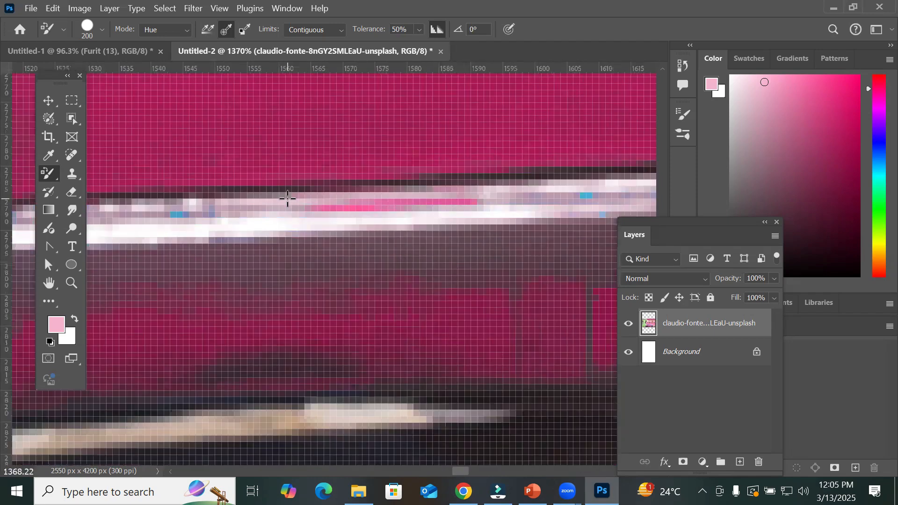
{"action": "scroll", "coordinate": [288, 198], "scroll_direction": "down", "scroll_amount": 4}
{"action": "scroll", "coordinate": [288, 198], "scroll_direction": "down", "scroll_amount": 4}
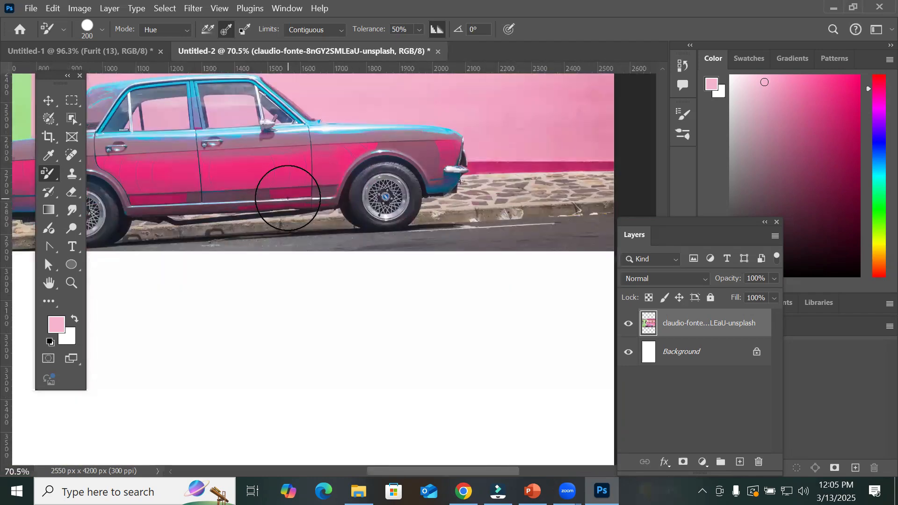
Step: Sample the light green of the wall beside the car as the new replacement color
{"action": "scroll", "coordinate": [287, 195], "scroll_direction": "down", "scroll_amount": 2}
{"action": "left_click_drag", "start_coordinate": [225, 212], "coordinate": [387, 264]}
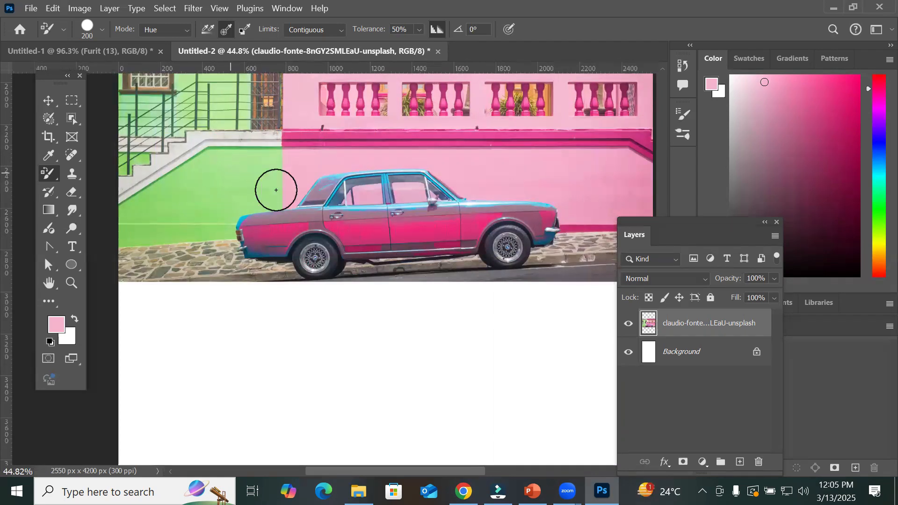
{"action": "left_click", "coordinate": [228, 178], "text": "alt"}
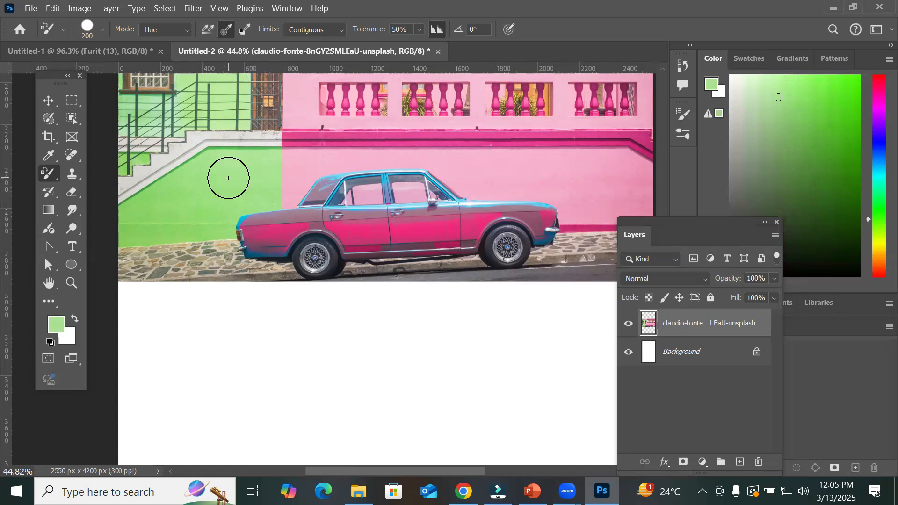
Step: Try to recolor the pink upper wall beside the first window with the sampled green at 50% tolerance
{"action": "scroll", "coordinate": [491, 114], "scroll_direction": "up", "scroll_amount": 5}
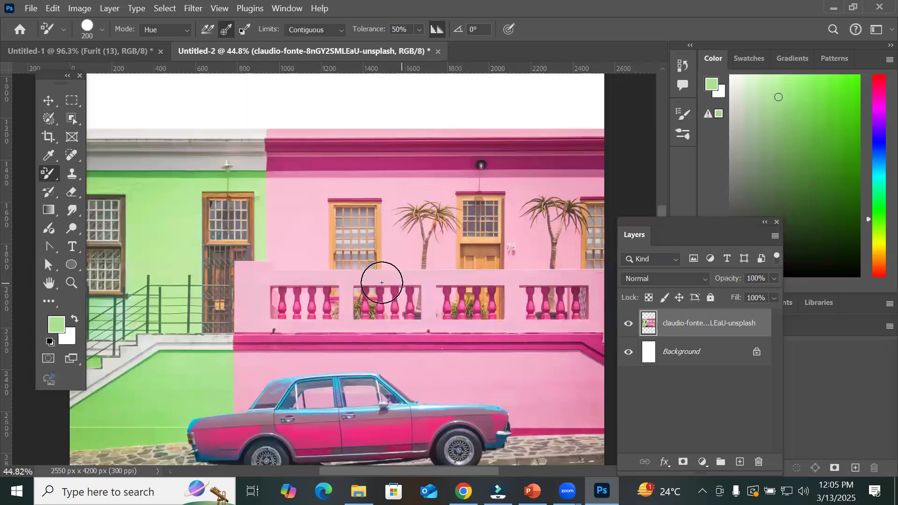
{"action": "scroll", "coordinate": [295, 213], "scroll_direction": "up", "scroll_amount": 10}
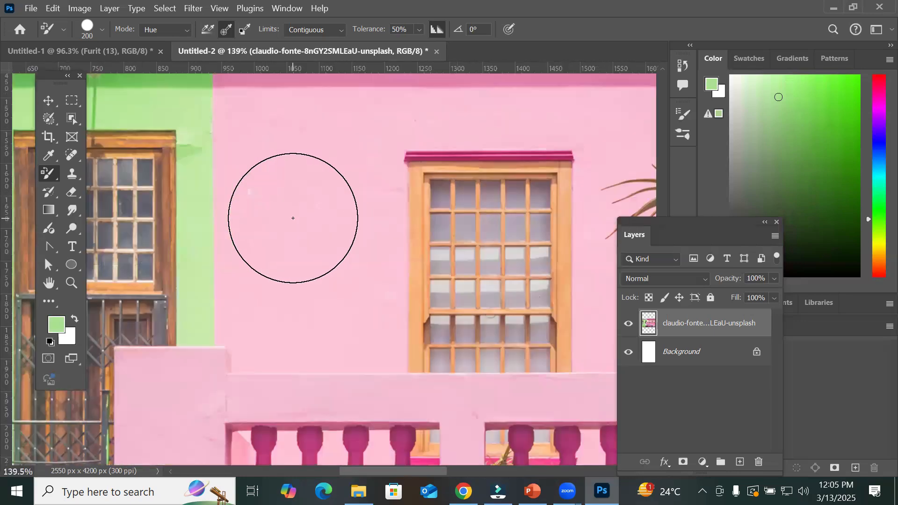
{"action": "mouse_move", "coordinate": [292, 218]}
{"action": "left_mouse_down"}
{"action": "mouse_move", "coordinate": [320, 257]}
{"action": "mouse_move", "coordinate": [336, 197]}
{"action": "mouse_move", "coordinate": [308, 259]}
{"action": "mouse_move", "coordinate": [284, 246]}
{"action": "mouse_move", "coordinate": [265, 160]}
{"action": "mouse_move", "coordinate": [263, 225]}
{"action": "mouse_move", "coordinate": [264, 125]}
{"action": "mouse_move", "coordinate": [274, 238]}
{"action": "mouse_move", "coordinate": [282, 248]}
{"action": "mouse_move", "coordinate": [292, 234]}
{"action": "mouse_move", "coordinate": [259, 320]}
{"action": "mouse_move", "coordinate": [296, 343]}
{"action": "mouse_move", "coordinate": [264, 338]}
{"action": "mouse_move", "coordinate": [378, 350]}
{"action": "mouse_move", "coordinate": [381, 232]}
{"action": "mouse_move", "coordinate": [369, 264]}
{"action": "mouse_move", "coordinate": [354, 167]}
{"action": "mouse_move", "coordinate": [414, 142]}
{"action": "mouse_move", "coordinate": [552, 159]}
{"action": "mouse_move", "coordinate": [415, 200]}
{"action": "mouse_move", "coordinate": [554, 199]}
{"action": "mouse_move", "coordinate": [440, 248]}
{"action": "mouse_move", "coordinate": [570, 294]}
{"action": "mouse_move", "coordinate": [528, 260]}
{"action": "mouse_move", "coordinate": [449, 306]}
{"action": "mouse_move", "coordinate": [470, 368]}
{"action": "mouse_move", "coordinate": [417, 356]}
{"action": "mouse_move", "coordinate": [502, 409]}
{"action": "mouse_move", "coordinate": [348, 406]}
{"action": "mouse_move", "coordinate": [316, 415]}
{"action": "mouse_move", "coordinate": [308, 373]}
{"action": "mouse_move", "coordinate": [252, 385]}
{"action": "mouse_move", "coordinate": [359, 193]}
{"action": "mouse_move", "coordinate": [592, 250]}
{"action": "mouse_move", "coordinate": [441, 268]}
{"action": "mouse_move", "coordinate": [484, 349]}
{"action": "mouse_move", "coordinate": [365, 317]}
{"action": "left_mouse_up"}
{"action": "key", "text": "ctrl+z"}
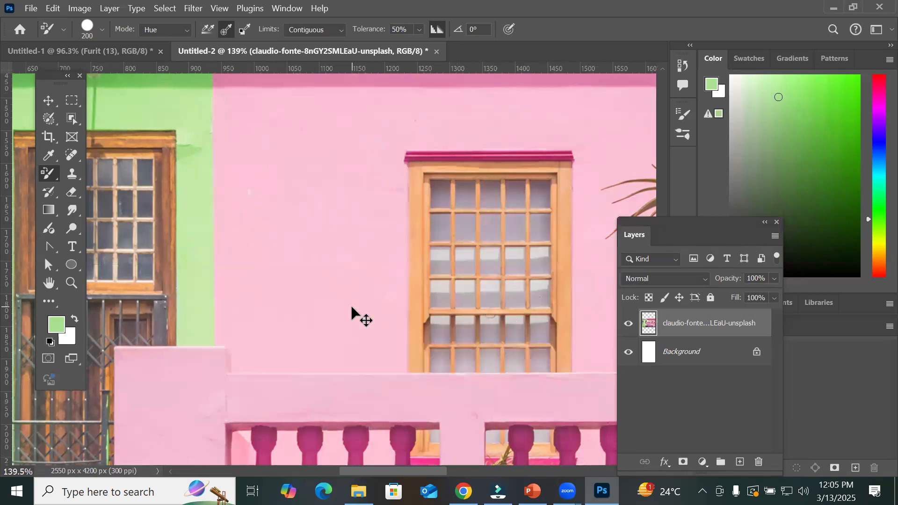
Step: Examine the pink wall and window frame up close, along with the overall green and pink facade
{"action": "scroll", "coordinate": [485, 266], "scroll_direction": "up", "scroll_amount": 5}
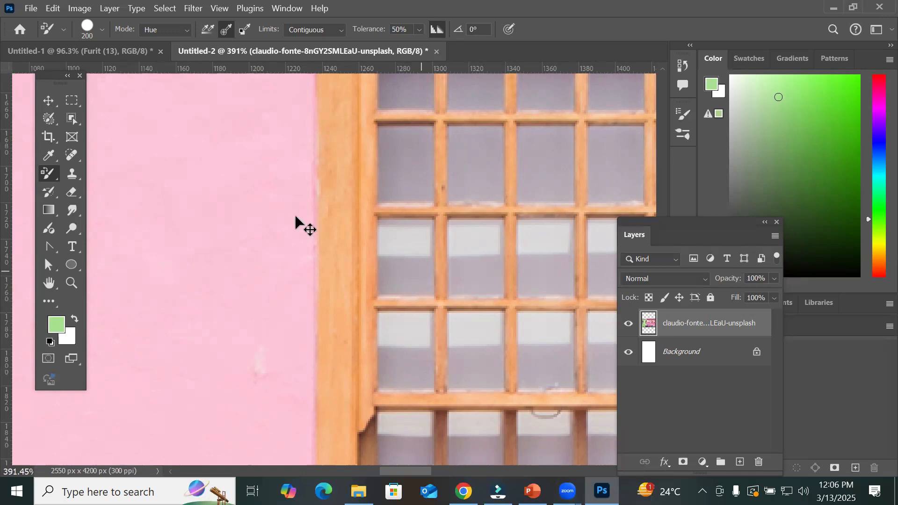
{"action": "scroll", "coordinate": [291, 249], "scroll_direction": "down", "scroll_amount": 3}
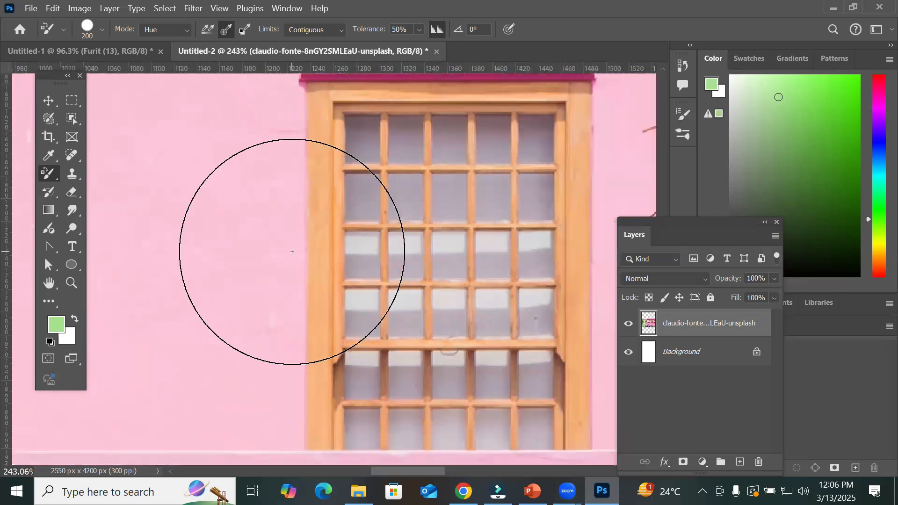
{"action": "scroll", "coordinate": [292, 252], "scroll_direction": "down", "scroll_amount": 1}
{"action": "scroll", "coordinate": [290, 253], "scroll_direction": "down", "scroll_amount": 1}
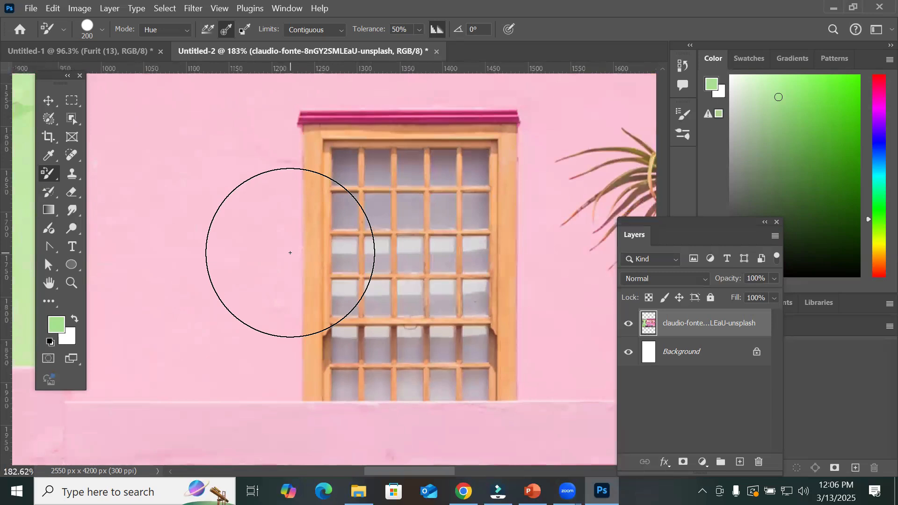
{"action": "scroll", "coordinate": [286, 254], "scroll_direction": "down", "scroll_amount": 2}
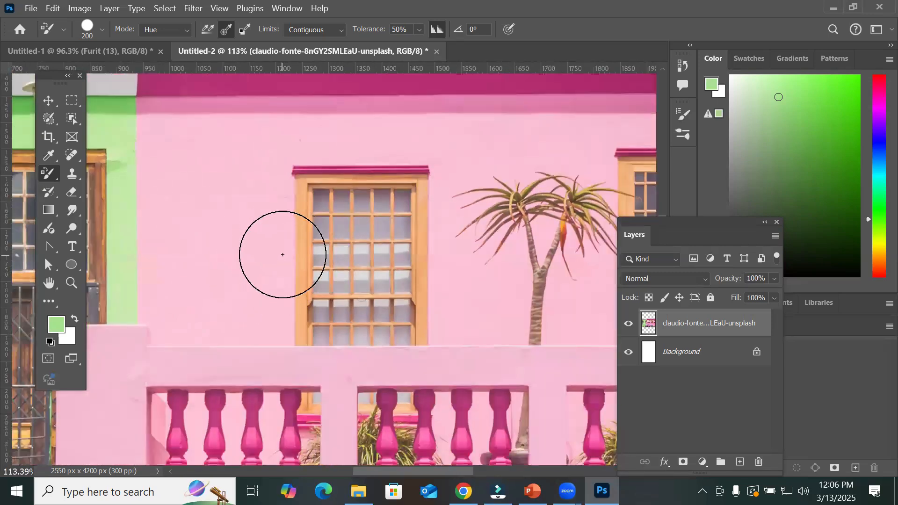
{"action": "scroll", "coordinate": [283, 255], "scroll_direction": "down", "scroll_amount": 1}
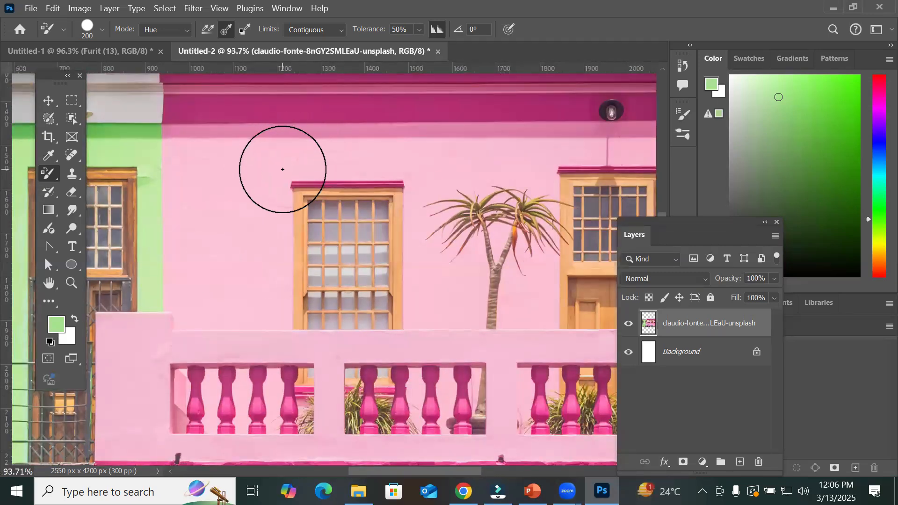
{"action": "scroll", "coordinate": [176, 175], "scroll_direction": "down", "scroll_amount": 2}
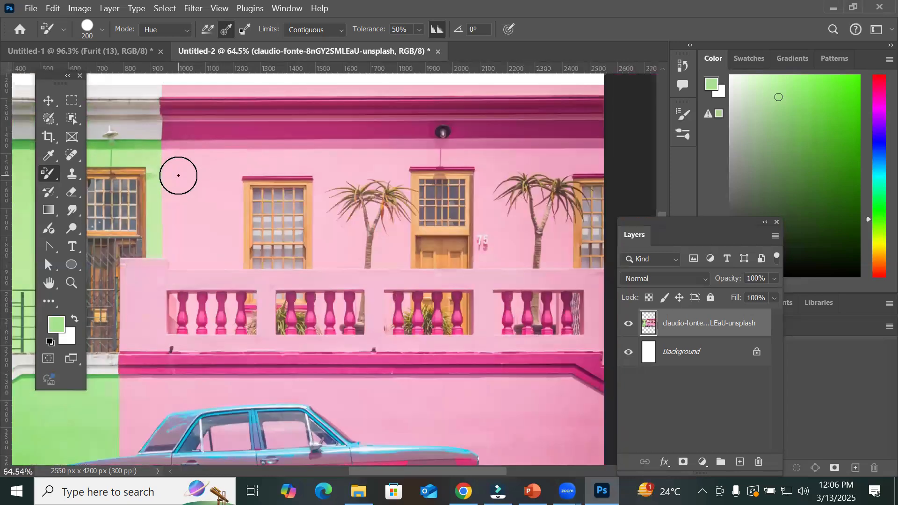
{"action": "scroll", "coordinate": [179, 176], "scroll_direction": "down", "scroll_amount": 3}
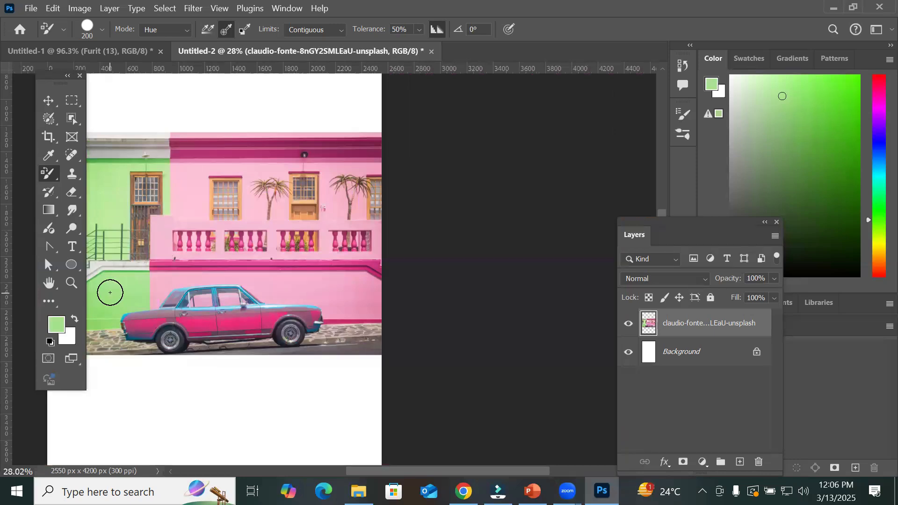
Step: Lower the tolerance to 4% and recolor the pink upper wall around the first window and palm tree green
{"action": "scroll", "coordinate": [201, 143], "scroll_direction": "up", "scroll_amount": 2}
{"action": "scroll", "coordinate": [202, 152], "scroll_direction": "up", "scroll_amount": 2}
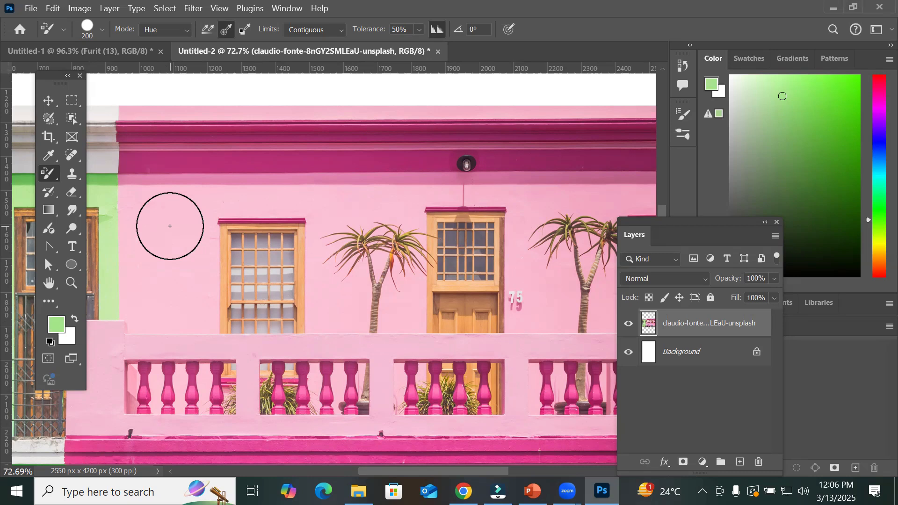
{"action": "left_click", "coordinate": [421, 30]}
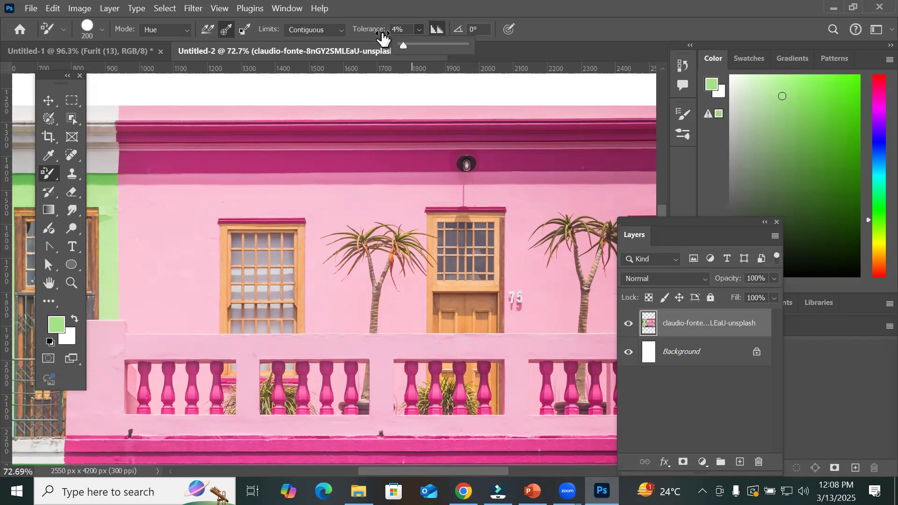
{"action": "mouse_move", "coordinate": [159, 231]}
{"action": "left_mouse_down"}
{"action": "mouse_move", "coordinate": [168, 206]}
{"action": "mouse_move", "coordinate": [137, 263]}
{"action": "mouse_move", "coordinate": [146, 279]}
{"action": "mouse_move", "coordinate": [167, 258]}
{"action": "mouse_move", "coordinate": [183, 294]}
{"action": "mouse_move", "coordinate": [167, 291]}
{"action": "mouse_move", "coordinate": [207, 284]}
{"action": "mouse_move", "coordinate": [218, 236]}
{"action": "mouse_move", "coordinate": [316, 238]}
{"action": "mouse_move", "coordinate": [396, 262]}
{"action": "mouse_move", "coordinate": [310, 217]}
{"action": "mouse_move", "coordinate": [167, 240]}
{"action": "mouse_move", "coordinate": [171, 299]}
{"action": "mouse_move", "coordinate": [369, 313]}
{"action": "mouse_move", "coordinate": [151, 294]}
{"action": "mouse_move", "coordinate": [276, 292]}
{"action": "mouse_move", "coordinate": [407, 241]}
{"action": "mouse_move", "coordinate": [281, 232]}
{"action": "mouse_move", "coordinate": [628, 242]}
{"action": "mouse_move", "coordinate": [492, 220]}
{"action": "mouse_move", "coordinate": [330, 236]}
{"action": "mouse_move", "coordinate": [442, 258]}
{"action": "mouse_move", "coordinate": [546, 244]}
{"action": "mouse_move", "coordinate": [556, 316]}
{"action": "mouse_move", "coordinate": [347, 279]}
{"action": "mouse_move", "coordinate": [376, 256]}
{"action": "mouse_move", "coordinate": [404, 211]}
{"action": "mouse_move", "coordinate": [351, 243]}
{"action": "mouse_move", "coordinate": [219, 230]}
{"action": "mouse_move", "coordinate": [86, 200]}
{"action": "mouse_move", "coordinate": [389, 271]}
{"action": "mouse_move", "coordinate": [517, 255]}
{"action": "mouse_move", "coordinate": [583, 203]}
{"action": "left_mouse_up"}
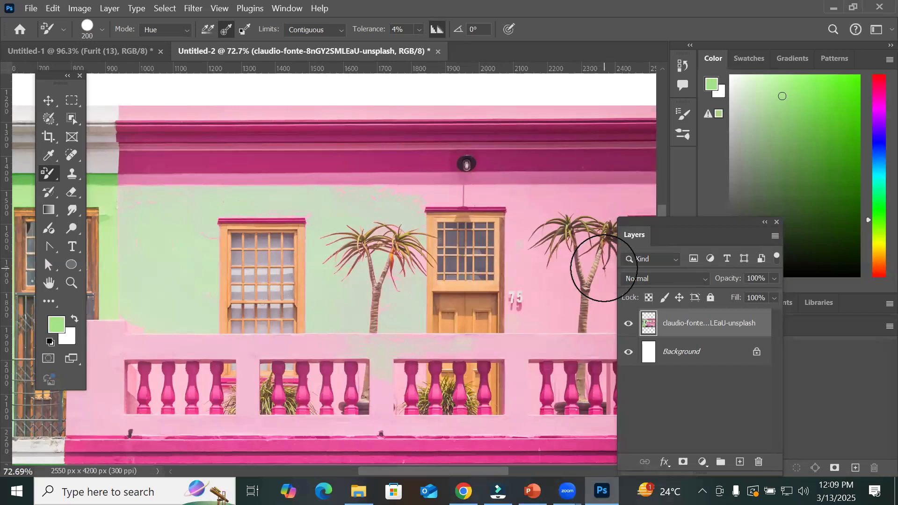
Step: Set the Color Replacement tool's limits to Discontiguous and its tolerance to 14%
{"action": "left_click", "coordinate": [338, 31]}
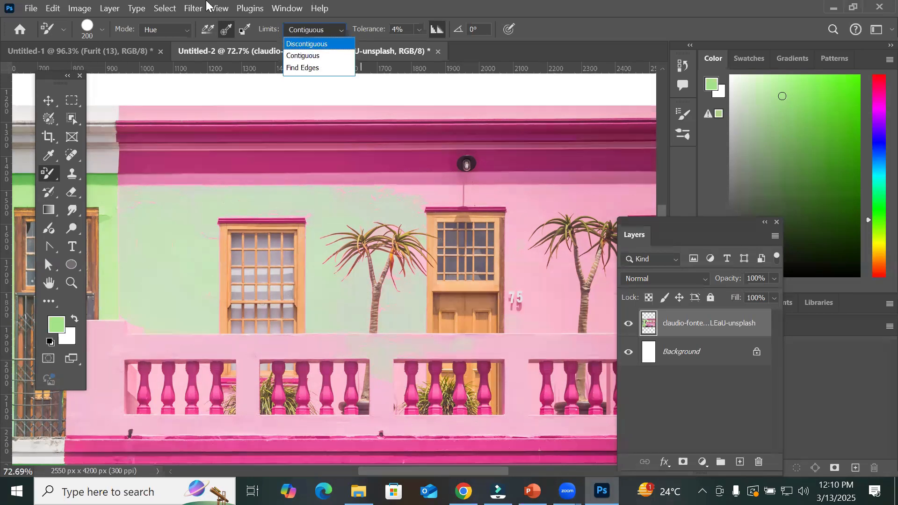
{"action": "left_click", "coordinate": [302, 46]}
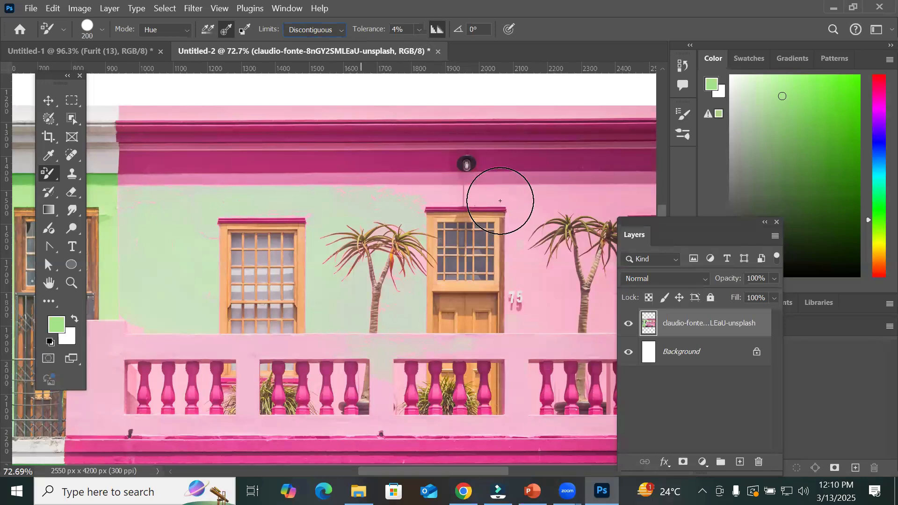
{"action": "left_click", "coordinate": [49, 100]}
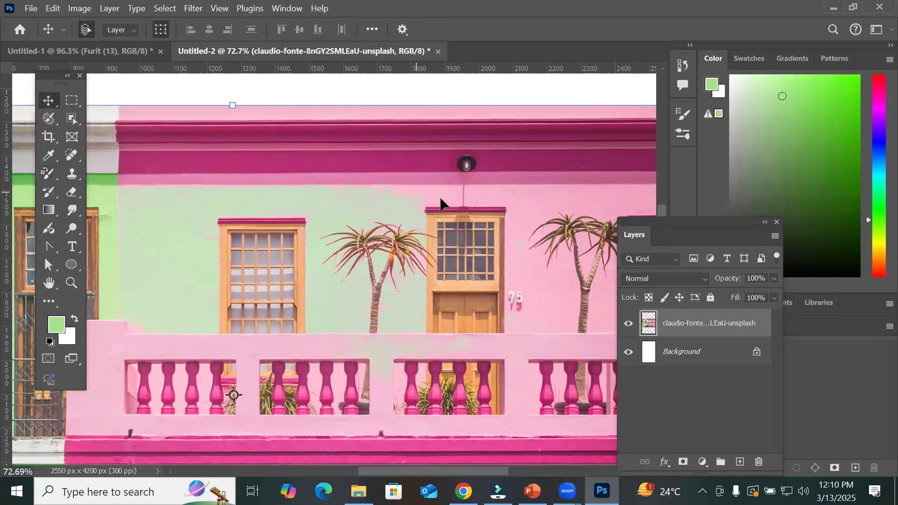
{"action": "scroll", "coordinate": [601, 195], "scroll_direction": "down", "scroll_amount": 3}
{"action": "scroll", "coordinate": [626, 169], "scroll_direction": "up", "scroll_amount": 2}
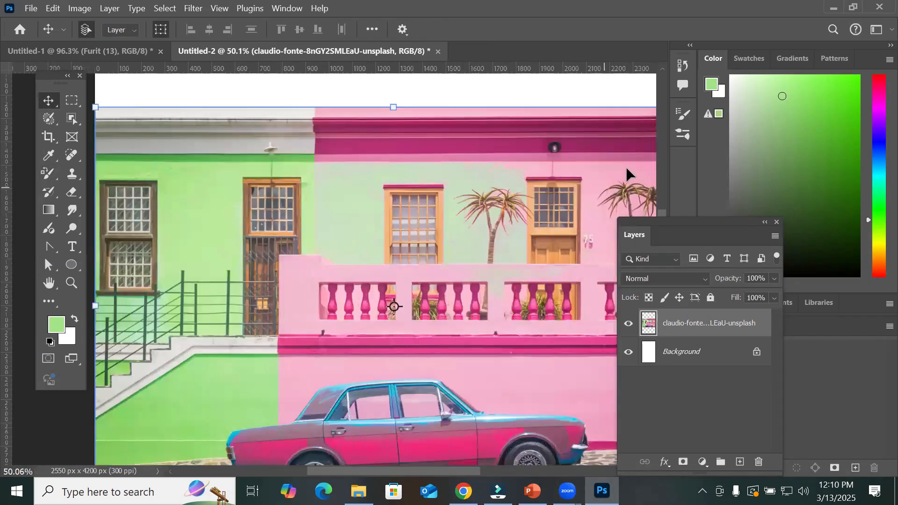
{"action": "left_click_drag", "start_coordinate": [538, 194], "coordinate": [419, 185]}
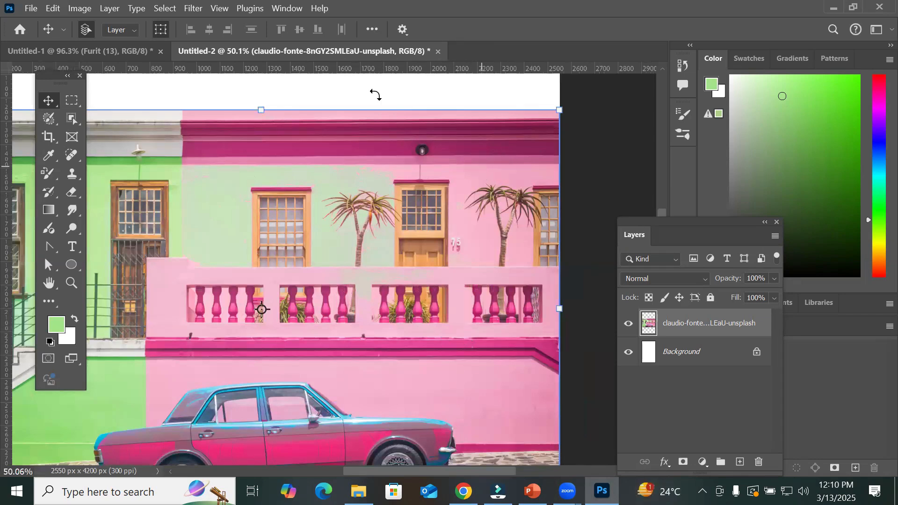
{"action": "left_click", "coordinate": [45, 171]}
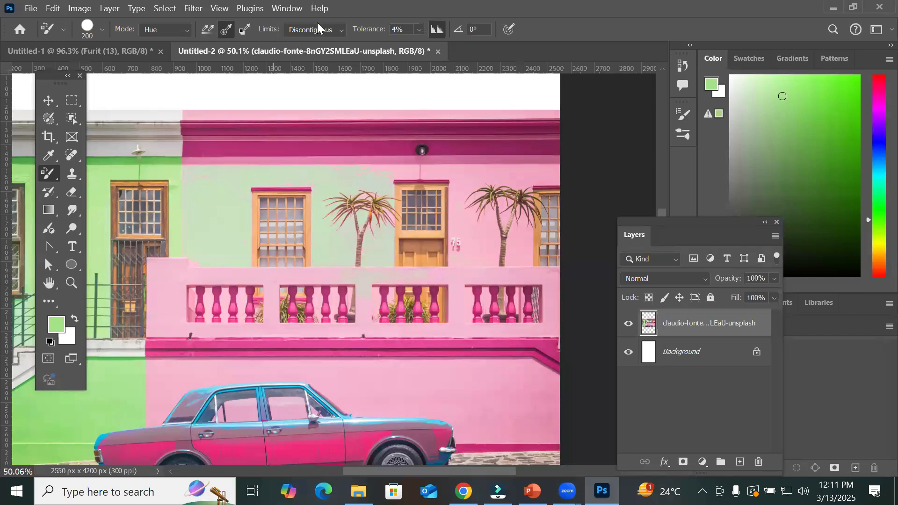
{"action": "left_click", "coordinate": [419, 30]}
{"action": "left_click_drag", "start_coordinate": [424, 45], "coordinate": [430, 46]}
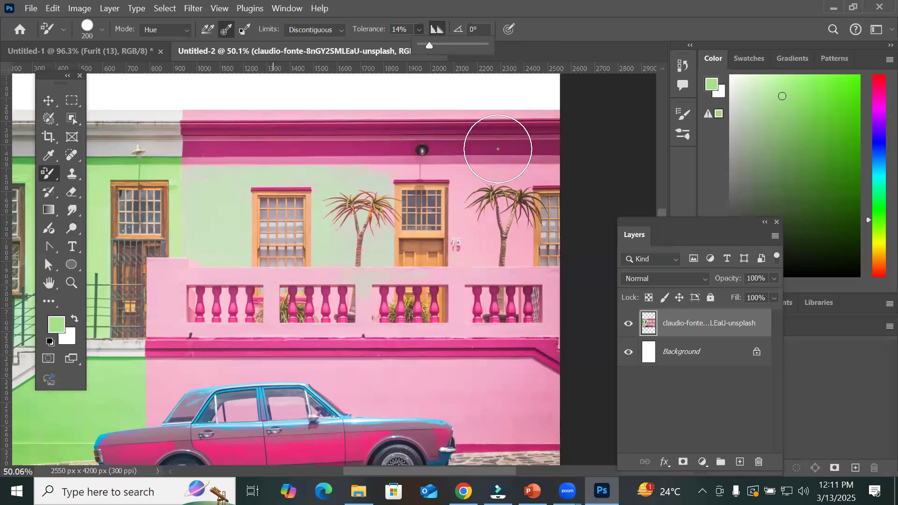
Step: Recolor the pink upper wall around the wooden door and second palm tree, plus the strip above the cornice, green
{"action": "scroll", "coordinate": [495, 145], "scroll_direction": "up", "scroll_amount": 3}
{"action": "scroll", "coordinate": [476, 157], "scroll_direction": "up", "scroll_amount": 8}
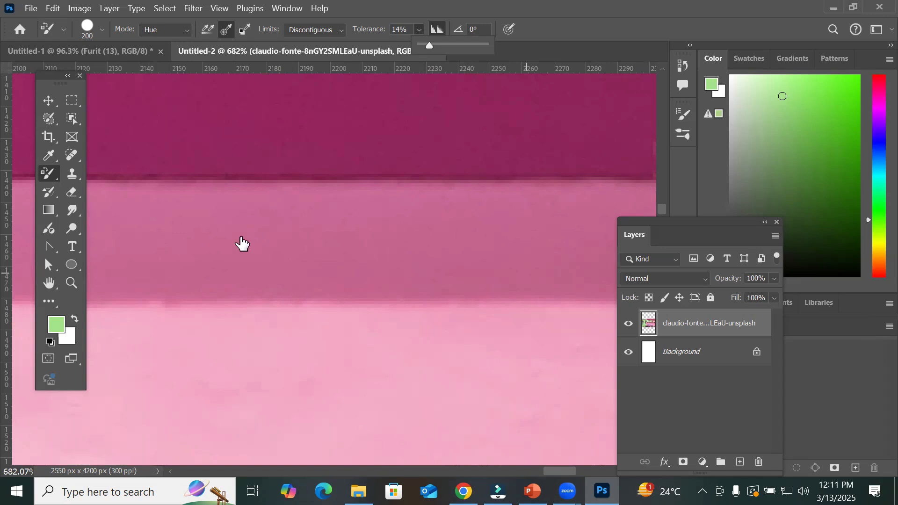
{"action": "scroll", "coordinate": [346, 276], "scroll_direction": "down", "scroll_amount": 8}
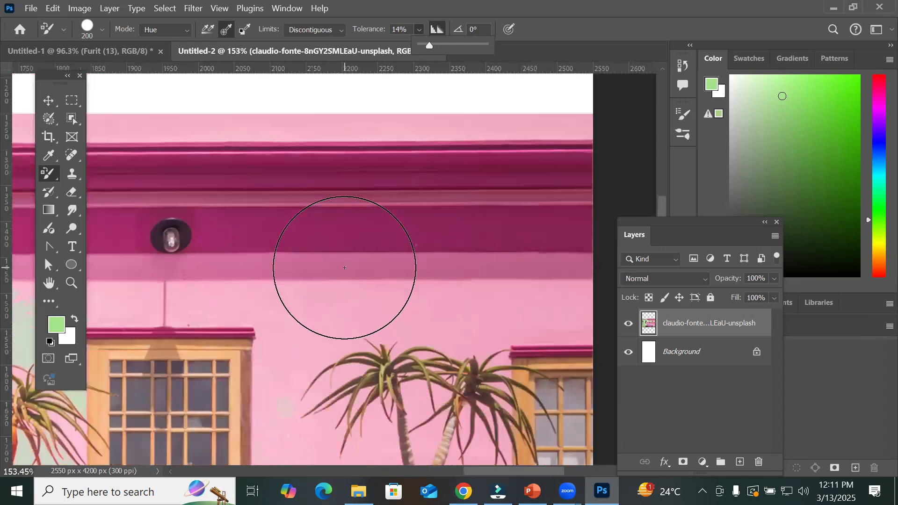
{"action": "mouse_move", "coordinate": [348, 324]}
{"action": "left_mouse_down"}
{"action": "mouse_move", "coordinate": [517, 311]}
{"action": "mouse_move", "coordinate": [267, 301]}
{"action": "mouse_move", "coordinate": [158, 310]}
{"action": "mouse_move", "coordinate": [160, 321]}
{"action": "mouse_move", "coordinate": [361, 377]}
{"action": "mouse_move", "coordinate": [525, 404]}
{"action": "mouse_move", "coordinate": [448, 307]}
{"action": "left_mouse_up"}
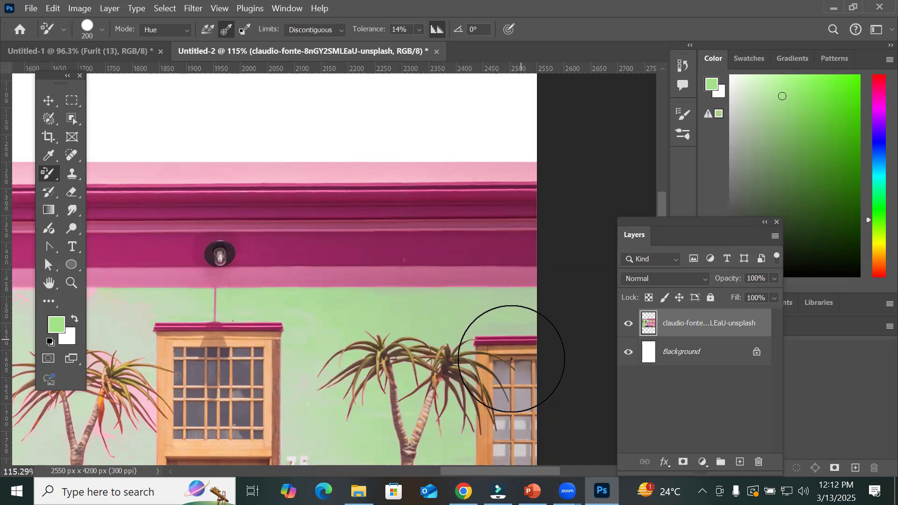
{"action": "left_click", "coordinate": [429, 178]}
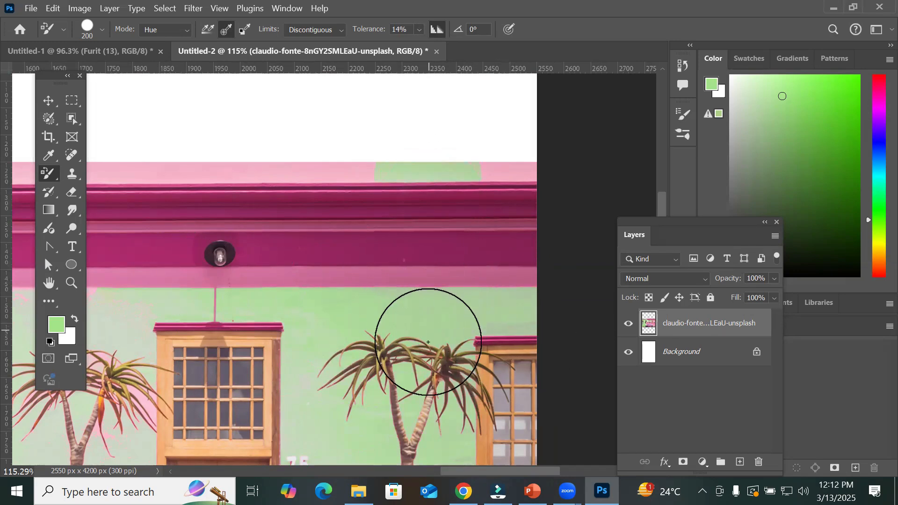
{"action": "mouse_move", "coordinate": [490, 202]}
{"action": "left_mouse_down"}
{"action": "mouse_move", "coordinate": [175, 200]}
{"action": "mouse_move", "coordinate": [358, 211]}
{"action": "mouse_move", "coordinate": [142, 208]}
{"action": "mouse_move", "coordinate": [127, 228]}
{"action": "mouse_move", "coordinate": [144, 222]}
{"action": "left_mouse_up"}
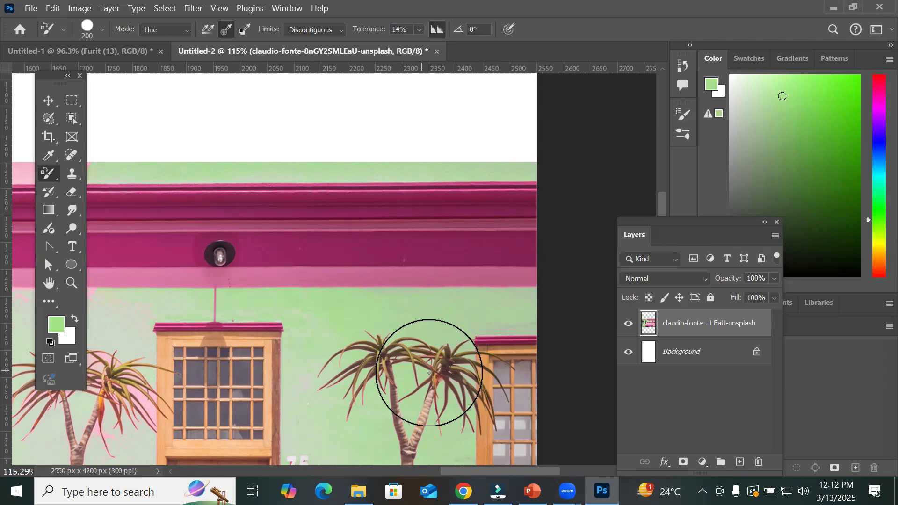
Step: Switch the Color Replacement limits to Contiguous and back to Discontiguous
{"action": "scroll", "coordinate": [369, 318], "scroll_direction": "down", "scroll_amount": 5}
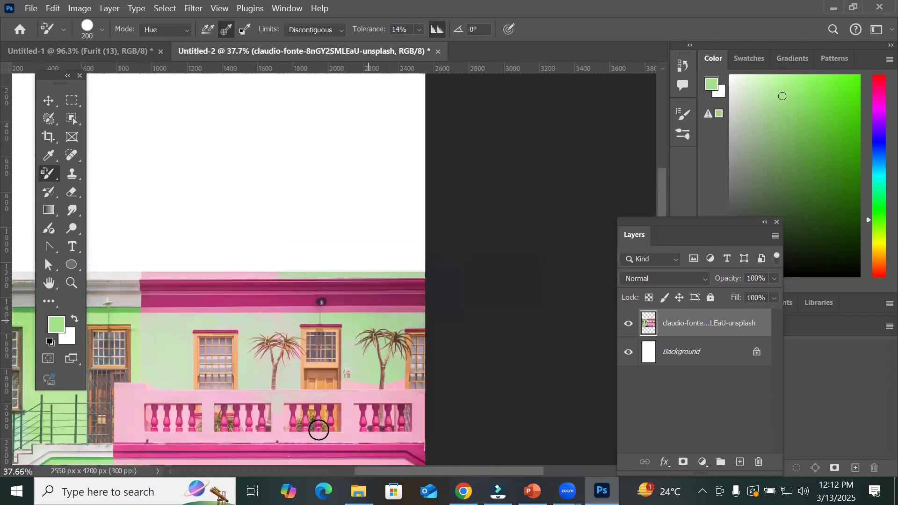
{"action": "scroll", "coordinate": [319, 430], "scroll_direction": "down", "scroll_amount": 2}
{"action": "scroll", "coordinate": [319, 430], "scroll_direction": "up", "scroll_amount": 3}
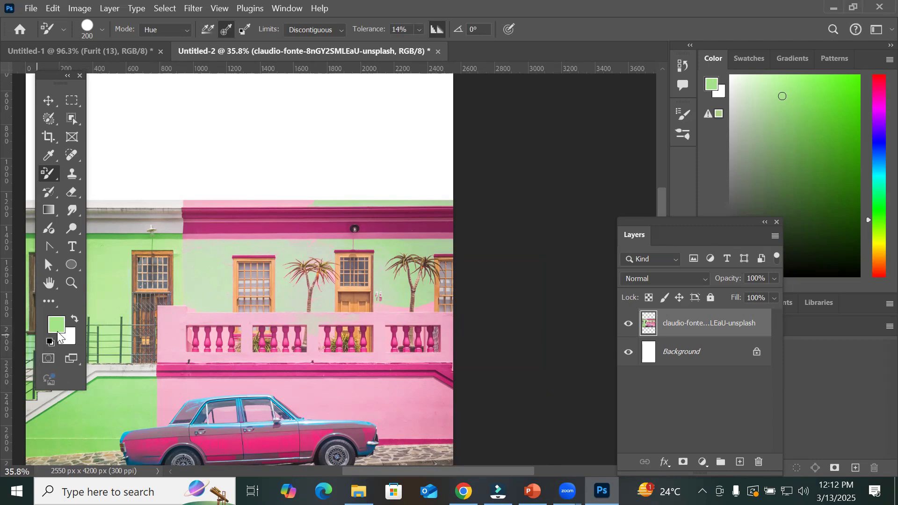
{"action": "left_click", "coordinate": [333, 33]}
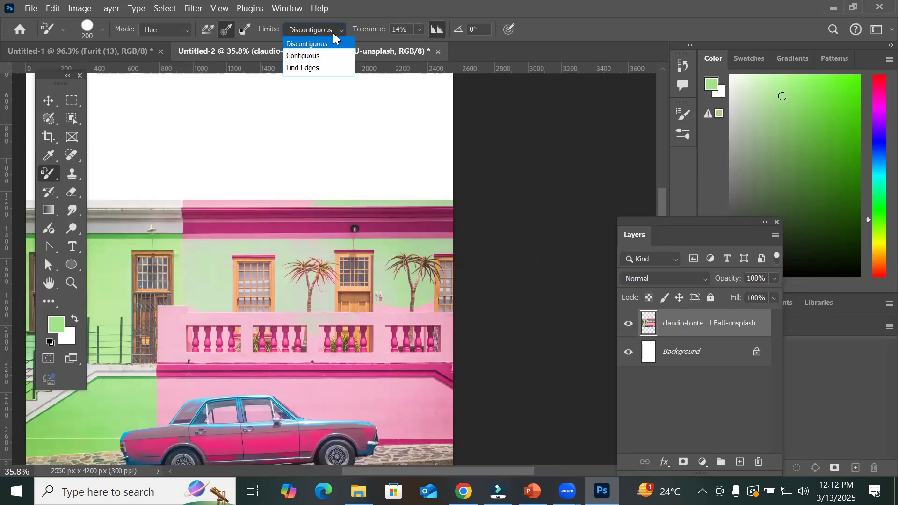
{"action": "left_click", "coordinate": [328, 53]}
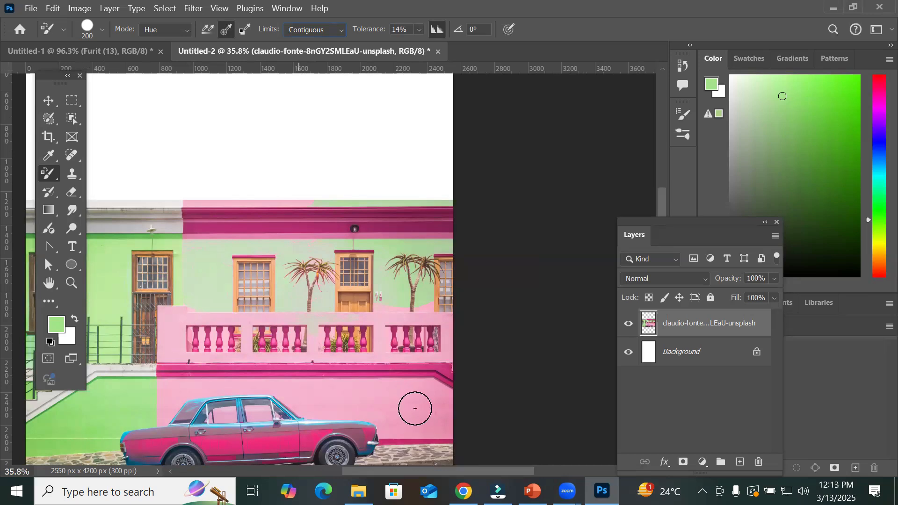
{"action": "left_click", "coordinate": [329, 30]}
{"action": "left_click", "coordinate": [328, 45]}
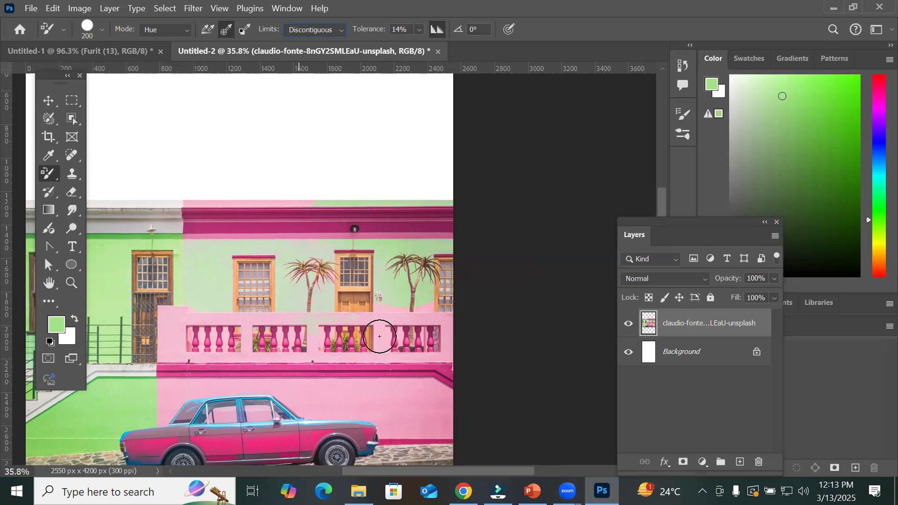
Step: Recolor the pink balustrade wall and the lower wall behind the car green, including the pink patches by the image's right edge
{"action": "mouse_move", "coordinate": [382, 325]}
{"action": "left_mouse_down"}
{"action": "mouse_move", "coordinate": [170, 324]}
{"action": "mouse_move", "coordinate": [157, 352]}
{"action": "mouse_move", "coordinate": [266, 357]}
{"action": "mouse_move", "coordinate": [391, 385]}
{"action": "mouse_move", "coordinate": [399, 407]}
{"action": "mouse_move", "coordinate": [243, 417]}
{"action": "mouse_move", "coordinate": [416, 400]}
{"action": "mouse_move", "coordinate": [171, 403]}
{"action": "mouse_move", "coordinate": [288, 390]}
{"action": "mouse_move", "coordinate": [200, 432]}
{"action": "mouse_move", "coordinate": [187, 408]}
{"action": "left_mouse_up"}
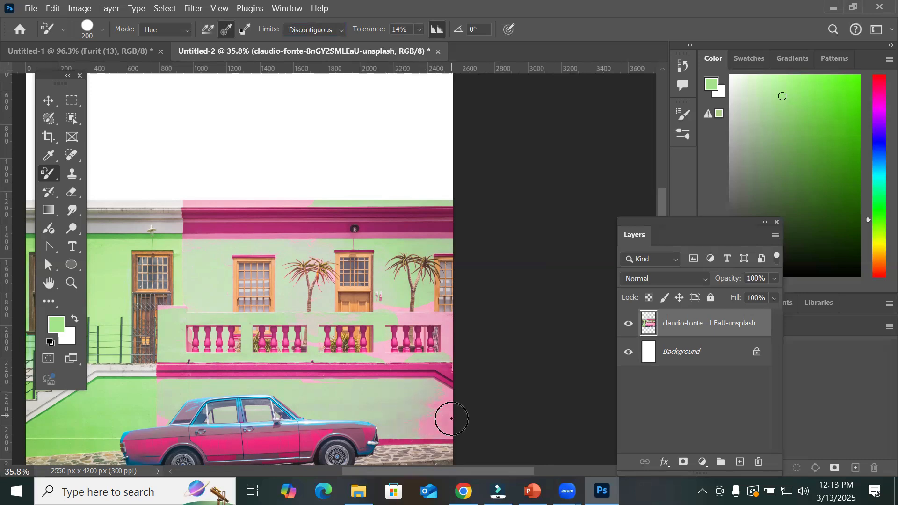
{"action": "scroll", "coordinate": [461, 421], "scroll_direction": "up", "scroll_amount": 3}
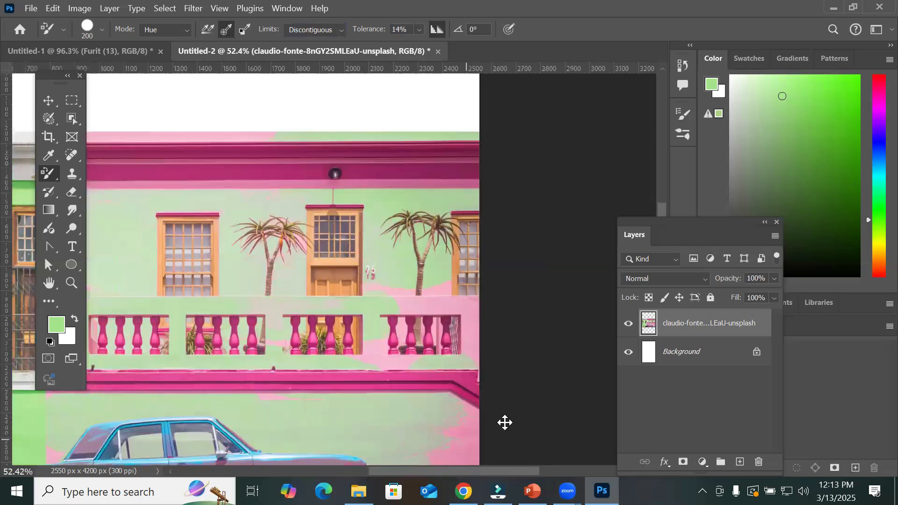
{"action": "scroll", "coordinate": [287, 300], "scroll_direction": "up", "scroll_amount": 5}
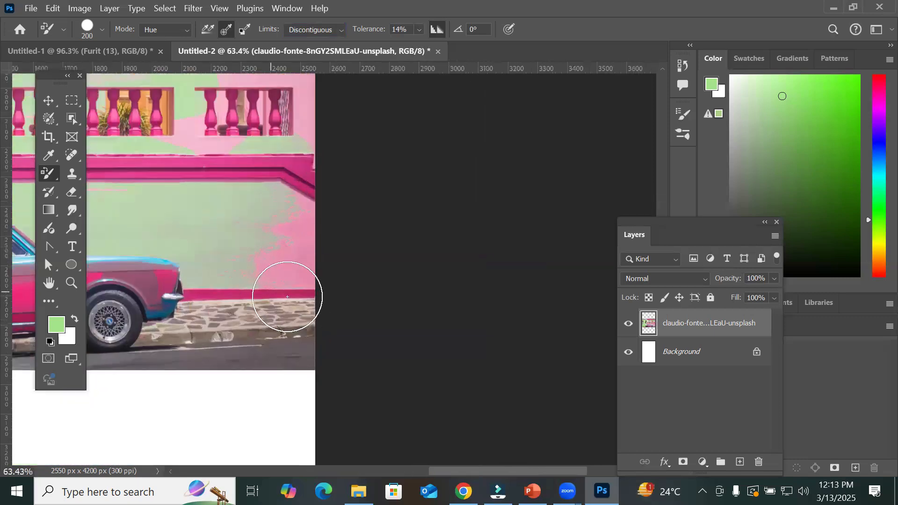
{"action": "scroll", "coordinate": [290, 291], "scroll_direction": "up", "scroll_amount": 2}
{"action": "scroll", "coordinate": [290, 187], "scroll_direction": "up", "scroll_amount": 3}
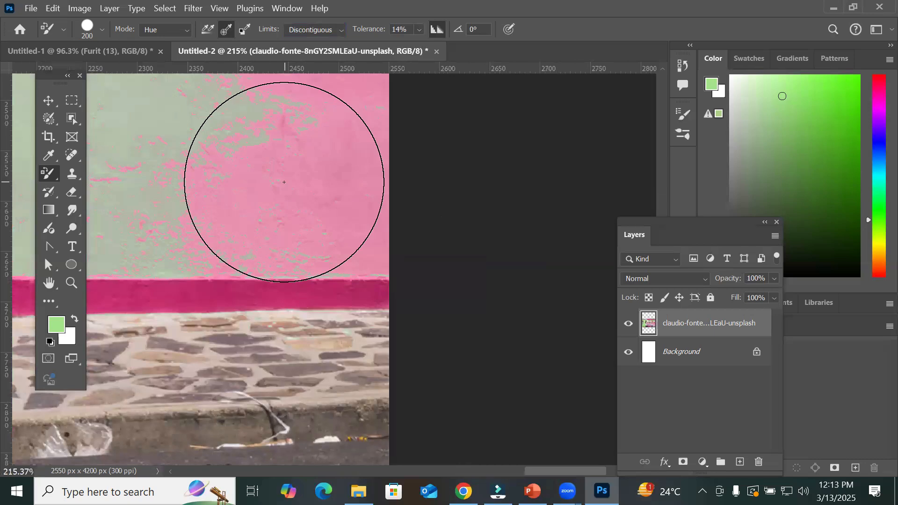
{"action": "mouse_move", "coordinate": [290, 179]}
{"action": "left_mouse_down"}
{"action": "mouse_move", "coordinate": [236, 190]}
{"action": "mouse_move", "coordinate": [265, 176]}
{"action": "mouse_move", "coordinate": [335, 247]}
{"action": "mouse_move", "coordinate": [356, 142]}
{"action": "mouse_move", "coordinate": [353, 182]}
{"action": "mouse_move", "coordinate": [293, 101]}
{"action": "mouse_move", "coordinate": [333, 100]}
{"action": "mouse_move", "coordinate": [206, 122]}
{"action": "mouse_move", "coordinate": [165, 117]}
{"action": "left_mouse_up"}
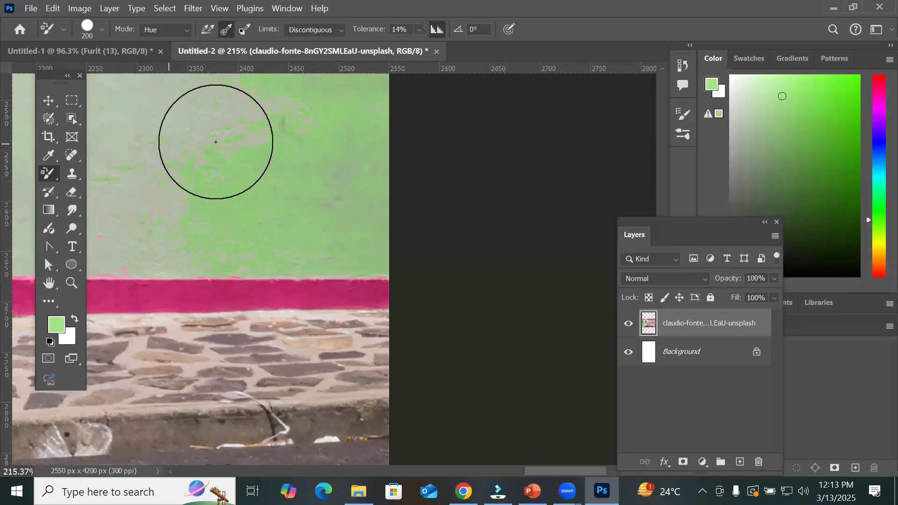
Step: Recolor the remaining pink at the balustrade's right end and the upper wall beneath the second palm tree green
{"action": "scroll", "coordinate": [215, 141], "scroll_direction": "down", "scroll_amount": 5}
{"action": "scroll", "coordinate": [114, 212], "scroll_direction": "down", "scroll_amount": 6}
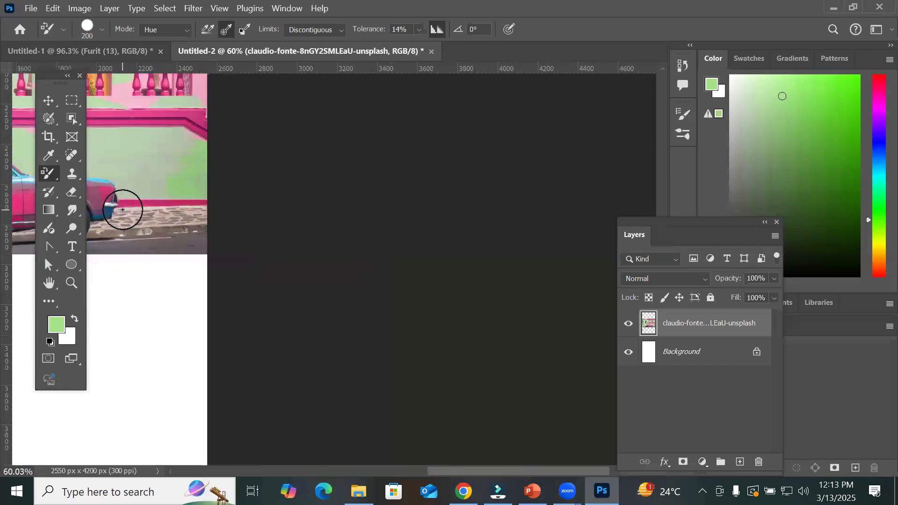
{"action": "mouse_move", "coordinate": [176, 139]}
{"action": "left_mouse_down"}
{"action": "mouse_move", "coordinate": [427, 201]}
{"action": "mouse_move", "coordinate": [249, 259]}
{"action": "mouse_move", "coordinate": [265, 262]}
{"action": "left_mouse_up"}
{"action": "scroll", "coordinate": [286, 286], "scroll_direction": "up", "scroll_amount": 4}
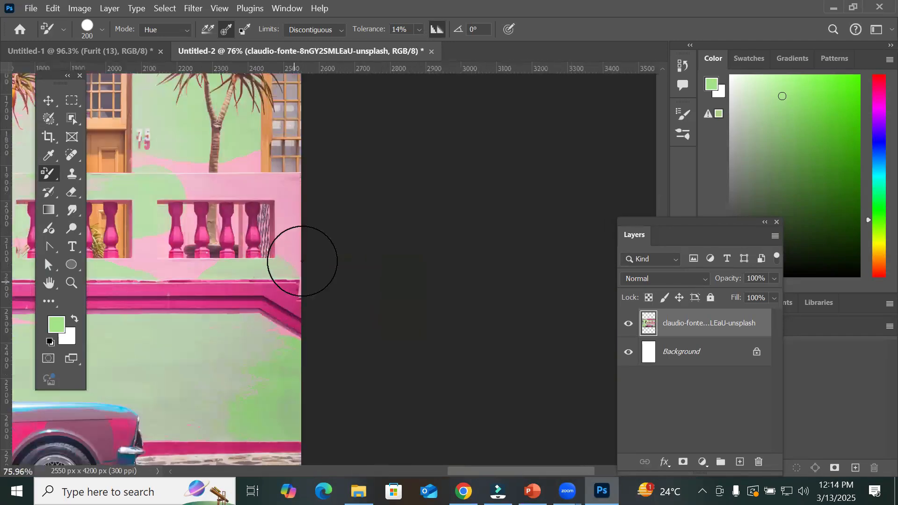
{"action": "mouse_move", "coordinate": [284, 215]}
{"action": "left_mouse_down"}
{"action": "mouse_move", "coordinate": [274, 244]}
{"action": "mouse_move", "coordinate": [224, 179]}
{"action": "mouse_move", "coordinate": [121, 203]}
{"action": "mouse_move", "coordinate": [235, 173]}
{"action": "mouse_move", "coordinate": [235, 160]}
{"action": "mouse_move", "coordinate": [110, 172]}
{"action": "mouse_move", "coordinate": [175, 252]}
{"action": "mouse_move", "coordinate": [205, 245]}
{"action": "mouse_move", "coordinate": [241, 210]}
{"action": "mouse_move", "coordinate": [271, 247]}
{"action": "mouse_move", "coordinate": [231, 253]}
{"action": "mouse_move", "coordinate": [168, 216]}
{"action": "mouse_move", "coordinate": [178, 237]}
{"action": "mouse_move", "coordinate": [206, 161]}
{"action": "left_mouse_up"}
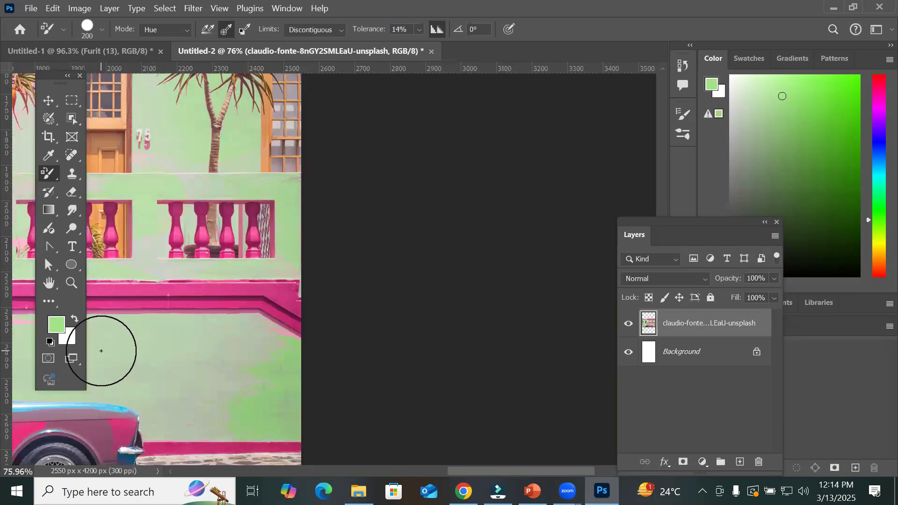
Step: Try recoloring the balusters with an off-white foreground color (#eff5ec) and undo the stroke
{"action": "scroll", "coordinate": [101, 351], "scroll_direction": "down", "scroll_amount": 3}
{"action": "scroll", "coordinate": [105, 351], "scroll_direction": "up", "scroll_amount": 1}
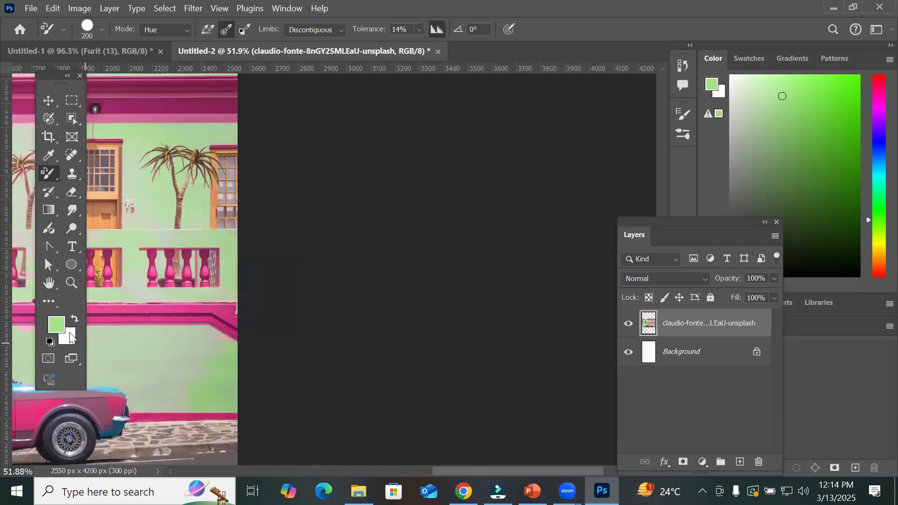
{"action": "left_click", "coordinate": [56, 324]}
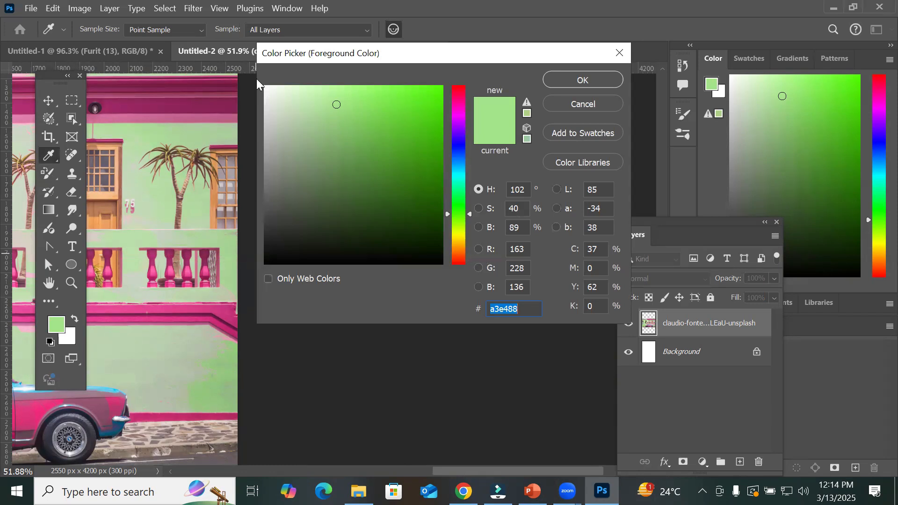
{"action": "left_click", "coordinate": [270, 91]}
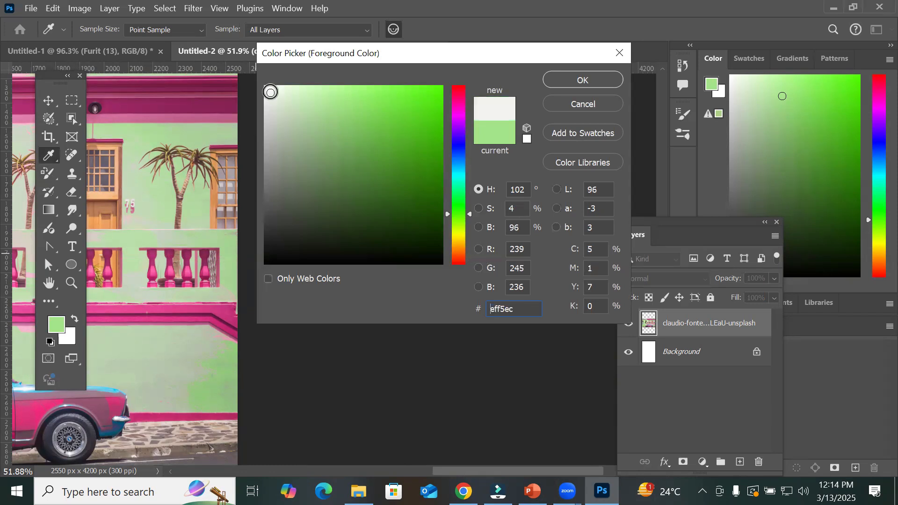
{"action": "left_click", "coordinate": [584, 81]}
{"action": "key", "text": "b"}
{"action": "scroll", "coordinate": [123, 283], "scroll_direction": "up", "scroll_amount": 5}
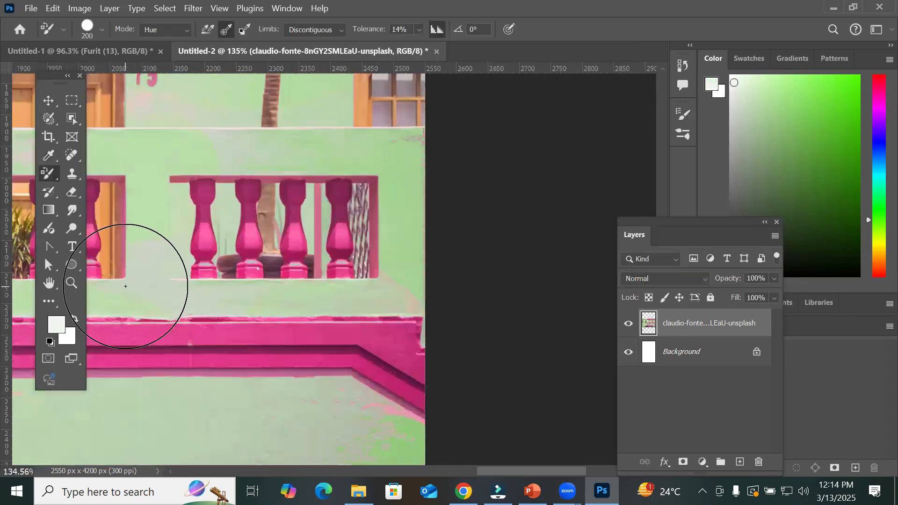
{"action": "scroll", "coordinate": [126, 286], "scroll_direction": "up", "scroll_amount": 1}
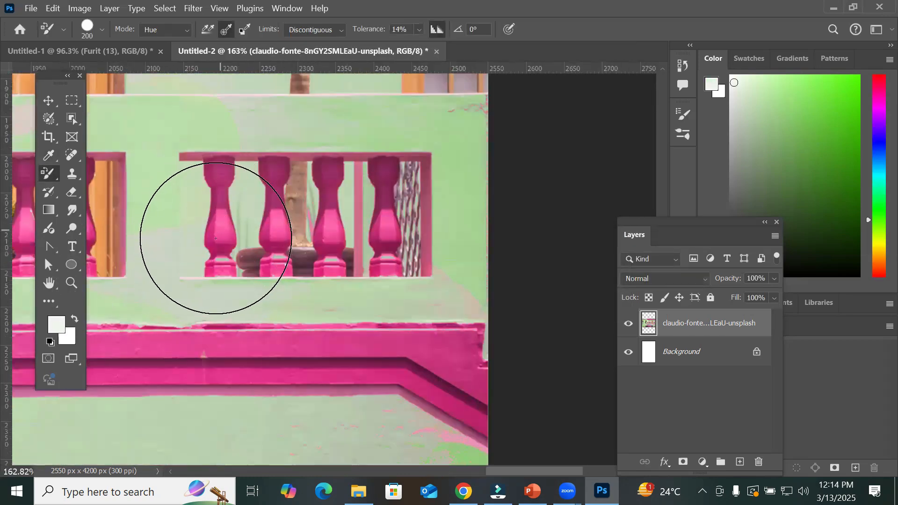
{"action": "left_click_drag", "start_coordinate": [217, 222], "coordinate": [235, 253]}
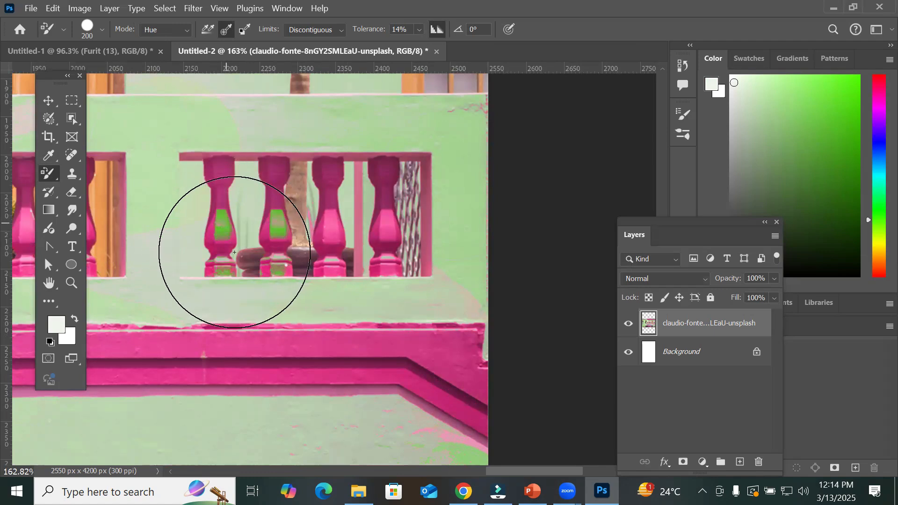
{"action": "key", "text": "ctrl+z"}
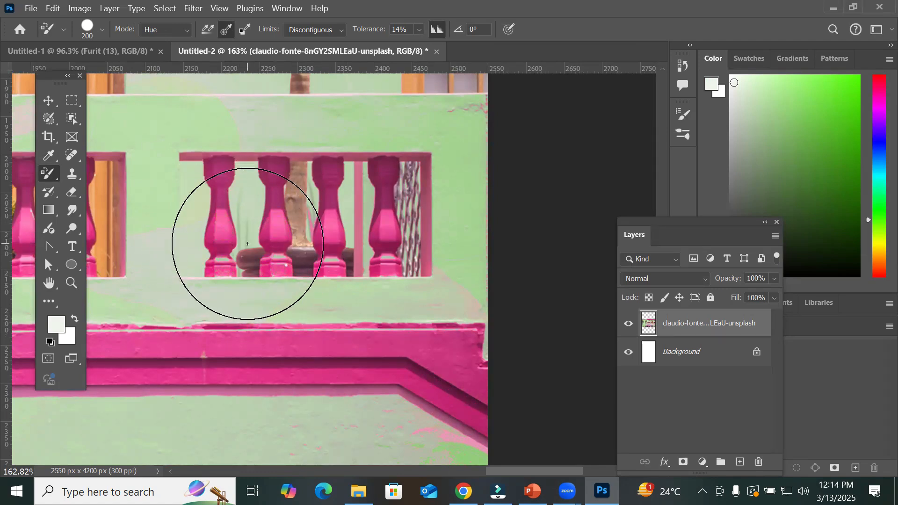
Step: Reduce the Color Replacement brush size to 20 and try recoloring the second baluster off-white, undoing the stroke
{"action": "scroll", "coordinate": [248, 244], "scroll_direction": "up", "scroll_amount": 7}
{"action": "key", "text": "bracketleft"}
{"action": "key", "text": "bracketleft"}
{"action": "key", "text": "bracketleft"}
{"action": "key", "text": "bracketleft"}
{"action": "key", "text": "bracketleft"}
{"action": "key", "text": "bracketleft"}
{"action": "key", "text": "bracketleft"}
{"action": "key", "text": "bracketleft"}
{"action": "key", "text": "bracketleft"}
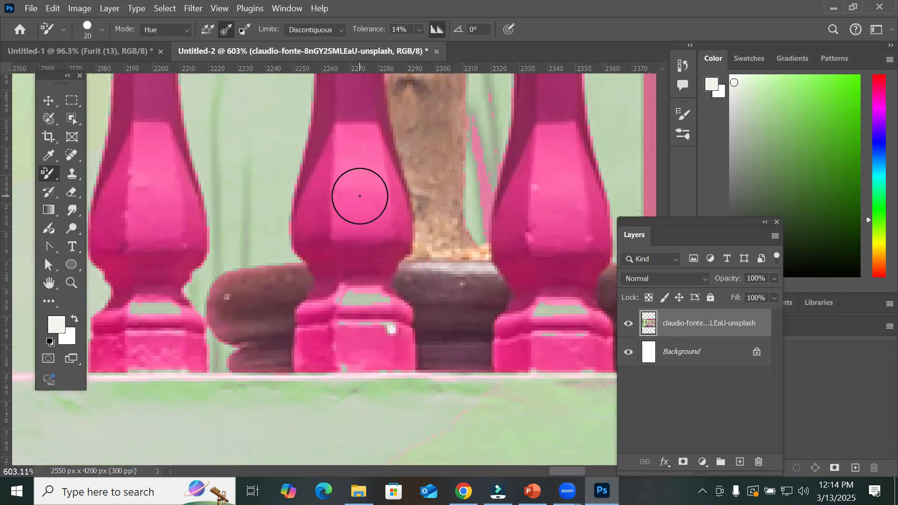
{"action": "mouse_move", "coordinate": [360, 196]}
{"action": "left_mouse_down"}
{"action": "mouse_move", "coordinate": [363, 220]}
{"action": "mouse_move", "coordinate": [346, 169]}
{"action": "mouse_move", "coordinate": [367, 153]}
{"action": "mouse_move", "coordinate": [353, 121]}
{"action": "mouse_move", "coordinate": [371, 277]}
{"action": "mouse_move", "coordinate": [354, 337]}
{"action": "mouse_move", "coordinate": [324, 329]}
{"action": "mouse_move", "coordinate": [376, 310]}
{"action": "mouse_move", "coordinate": [325, 316]}
{"action": "mouse_move", "coordinate": [269, 344]}
{"action": "mouse_move", "coordinate": [287, 333]}
{"action": "mouse_move", "coordinate": [351, 345]}
{"action": "left_mouse_up"}
{"action": "key", "text": "ctrl+z"}
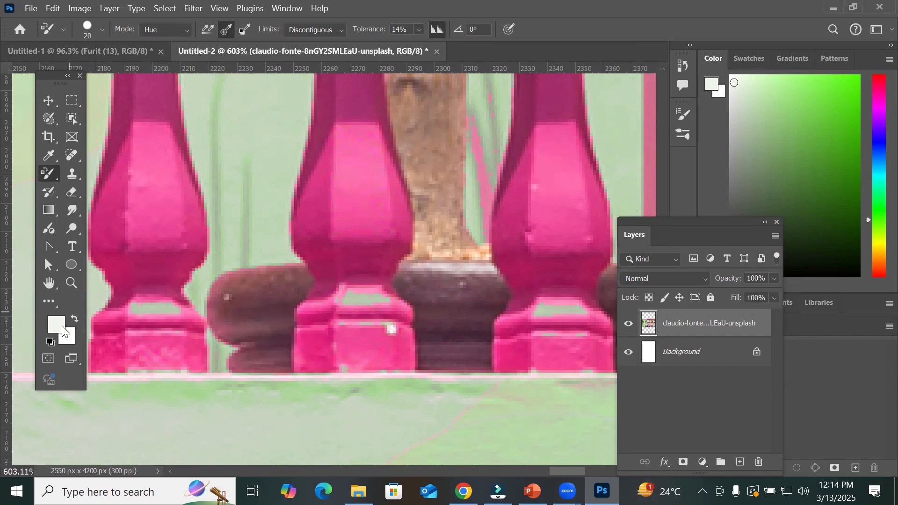
Step: Set the foreground color to bright blue (#0e14f3) and return to the Color Replacement tool
{"action": "left_click", "coordinate": [60, 327]}
{"action": "left_click", "coordinate": [459, 182]}
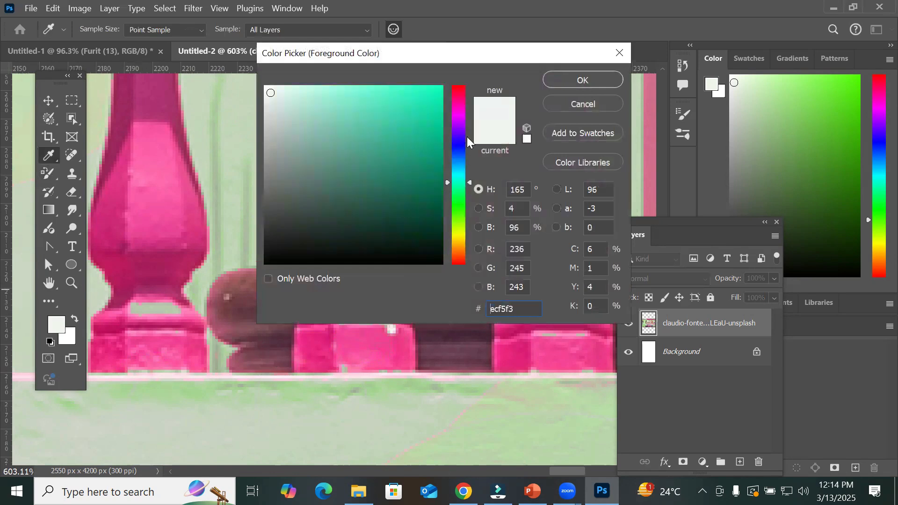
{"action": "left_click", "coordinate": [459, 146]}
{"action": "mouse_move", "coordinate": [432, 91]}
{"action": "left_mouse_down"}
{"action": "mouse_move", "coordinate": [423, 104]}
{"action": "mouse_move", "coordinate": [433, 94]}
{"action": "left_mouse_up"}
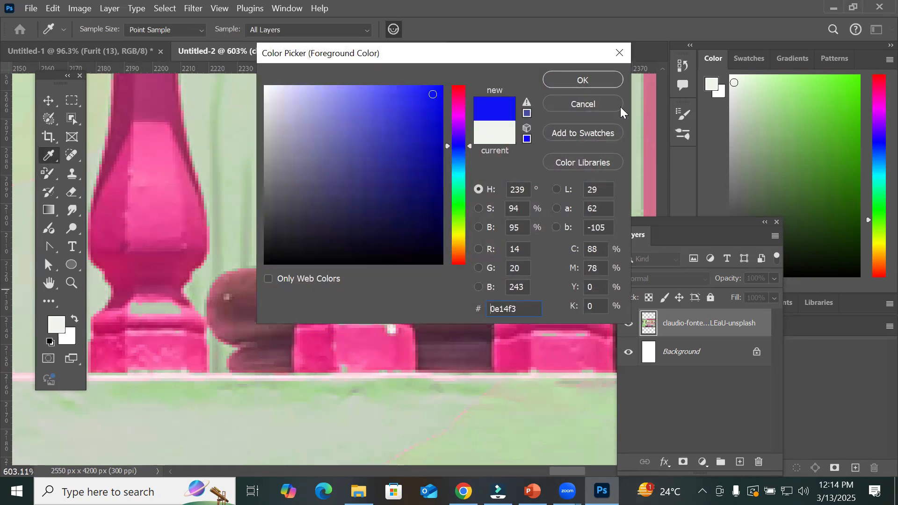
{"action": "left_click", "coordinate": [583, 80]}
{"action": "key", "text": "b"}
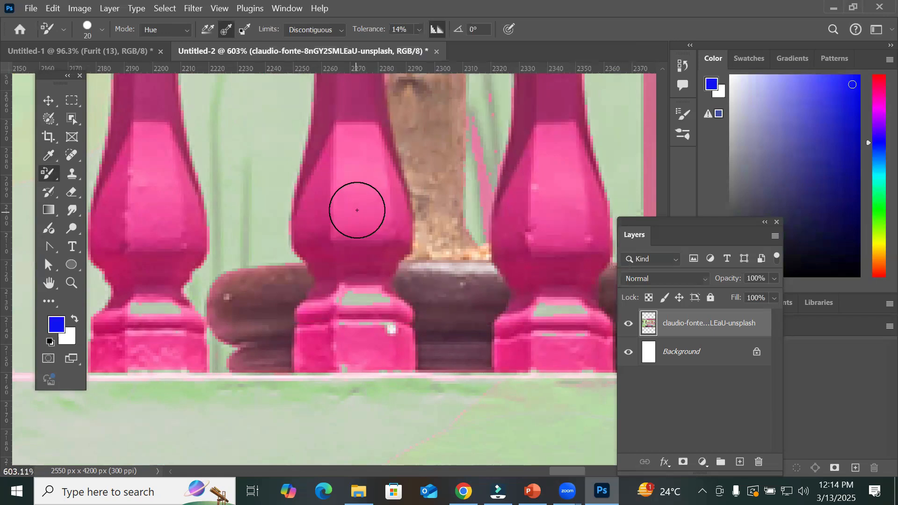
Step: Raise the tolerance to 24% and recolor the second baluster and parts of the third one blue
{"action": "left_click", "coordinate": [420, 30]}
{"action": "left_click_drag", "start_coordinate": [428, 46], "coordinate": [432, 46]}
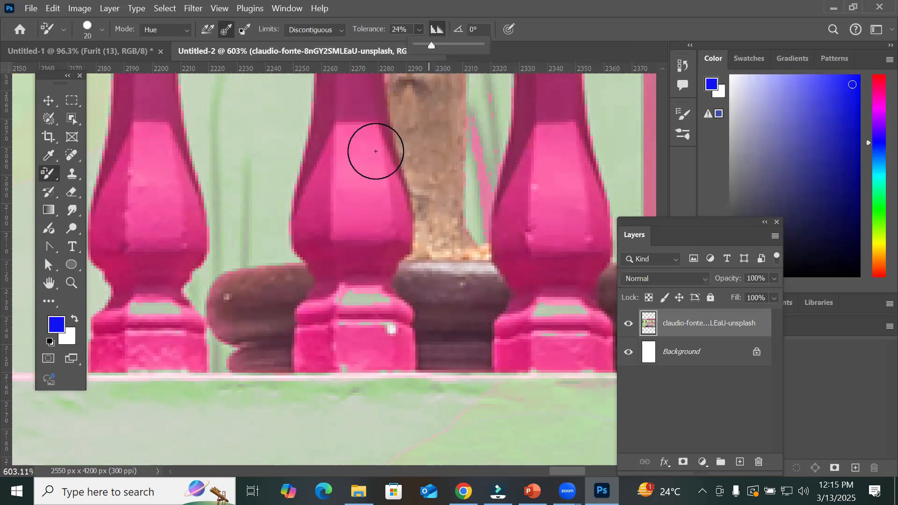
{"action": "mouse_move", "coordinate": [358, 173]}
{"action": "left_mouse_down"}
{"action": "mouse_move", "coordinate": [361, 202]}
{"action": "mouse_move", "coordinate": [347, 212]}
{"action": "mouse_move", "coordinate": [380, 149]}
{"action": "mouse_move", "coordinate": [352, 132]}
{"action": "mouse_move", "coordinate": [337, 152]}
{"action": "mouse_move", "coordinate": [363, 183]}
{"action": "mouse_move", "coordinate": [361, 229]}
{"action": "mouse_move", "coordinate": [385, 230]}
{"action": "mouse_move", "coordinate": [351, 228]}
{"action": "mouse_move", "coordinate": [370, 222]}
{"action": "mouse_move", "coordinate": [369, 178]}
{"action": "mouse_move", "coordinate": [346, 170]}
{"action": "mouse_move", "coordinate": [337, 172]}
{"action": "mouse_move", "coordinate": [366, 212]}
{"action": "mouse_move", "coordinate": [349, 180]}
{"action": "mouse_move", "coordinate": [313, 234]}
{"action": "mouse_move", "coordinate": [351, 198]}
{"action": "mouse_move", "coordinate": [389, 192]}
{"action": "mouse_move", "coordinate": [397, 234]}
{"action": "mouse_move", "coordinate": [348, 100]}
{"action": "mouse_move", "coordinate": [328, 123]}
{"action": "mouse_move", "coordinate": [318, 105]}
{"action": "mouse_move", "coordinate": [315, 243]}
{"action": "mouse_move", "coordinate": [350, 252]}
{"action": "mouse_move", "coordinate": [398, 226]}
{"action": "mouse_move", "coordinate": [363, 238]}
{"action": "mouse_move", "coordinate": [397, 231]}
{"action": "mouse_move", "coordinate": [368, 268]}
{"action": "mouse_move", "coordinate": [360, 304]}
{"action": "mouse_move", "coordinate": [325, 313]}
{"action": "mouse_move", "coordinate": [321, 284]}
{"action": "mouse_move", "coordinate": [348, 338]}
{"action": "mouse_move", "coordinate": [379, 355]}
{"action": "mouse_move", "coordinate": [357, 368]}
{"action": "mouse_move", "coordinate": [311, 354]}
{"action": "mouse_move", "coordinate": [328, 299]}
{"action": "mouse_move", "coordinate": [386, 267]}
{"action": "mouse_move", "coordinate": [402, 319]}
{"action": "mouse_move", "coordinate": [391, 319]}
{"action": "mouse_move", "coordinate": [393, 291]}
{"action": "mouse_move", "coordinate": [372, 288]}
{"action": "mouse_move", "coordinate": [366, 304]}
{"action": "mouse_move", "coordinate": [359, 298]}
{"action": "mouse_move", "coordinate": [401, 312]}
{"action": "mouse_move", "coordinate": [351, 291]}
{"action": "mouse_move", "coordinate": [349, 332]}
{"action": "mouse_move", "coordinate": [385, 325]}
{"action": "mouse_move", "coordinate": [393, 352]}
{"action": "left_mouse_up"}
{"action": "mouse_move", "coordinate": [557, 180]}
{"action": "left_mouse_down"}
{"action": "mouse_move", "coordinate": [536, 166]}
{"action": "mouse_move", "coordinate": [550, 244]}
{"action": "mouse_move", "coordinate": [511, 237]}
{"action": "mouse_move", "coordinate": [545, 176]}
{"action": "left_mouse_up"}
{"action": "mouse_move", "coordinate": [598, 325]}
{"action": "left_mouse_down"}
{"action": "mouse_move", "coordinate": [565, 312]}
{"action": "mouse_move", "coordinate": [576, 326]}
{"action": "mouse_move", "coordinate": [566, 353]}
{"action": "mouse_move", "coordinate": [568, 323]}
{"action": "left_mouse_up"}
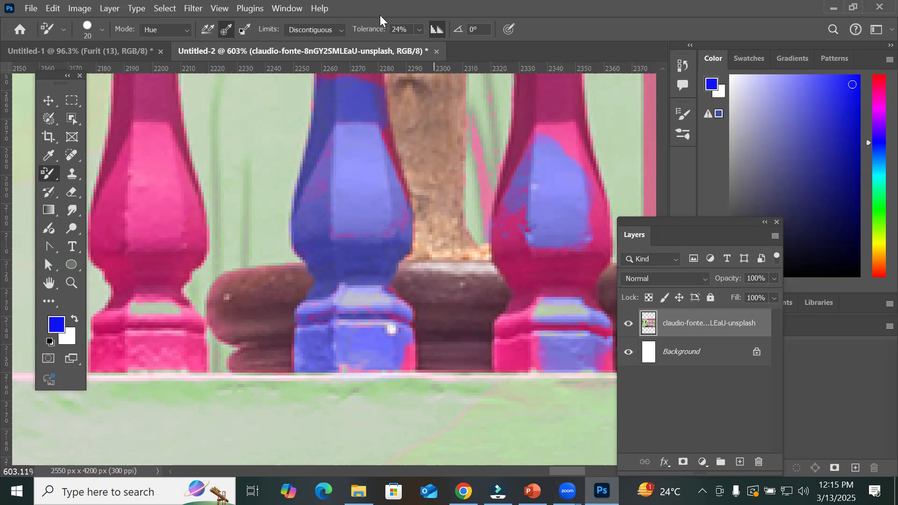
Step: Raise the tolerance to 49% and recolor the lower parts of the first three balusters blue
{"action": "left_click", "coordinate": [420, 30]}
{"action": "left_click_drag", "start_coordinate": [429, 44], "coordinate": [444, 46]}
{"action": "mouse_move", "coordinate": [554, 265]}
{"action": "left_mouse_down"}
{"action": "mouse_move", "coordinate": [525, 249]}
{"action": "mouse_move", "coordinate": [513, 193]}
{"action": "mouse_move", "coordinate": [523, 229]}
{"action": "mouse_move", "coordinate": [580, 252]}
{"action": "mouse_move", "coordinate": [601, 216]}
{"action": "mouse_move", "coordinate": [578, 296]}
{"action": "mouse_move", "coordinate": [526, 356]}
{"action": "mouse_move", "coordinate": [514, 321]}
{"action": "mouse_move", "coordinate": [604, 356]}
{"action": "mouse_move", "coordinate": [533, 352]}
{"action": "mouse_move", "coordinate": [613, 406]}
{"action": "mouse_move", "coordinate": [550, 314]}
{"action": "mouse_move", "coordinate": [557, 307]}
{"action": "mouse_move", "coordinate": [450, 298]}
{"action": "mouse_move", "coordinate": [557, 317]}
{"action": "left_mouse_up"}
{"action": "mouse_move", "coordinate": [570, 161]}
{"action": "left_mouse_down"}
{"action": "mouse_move", "coordinate": [563, 118]}
{"action": "mouse_move", "coordinate": [549, 159]}
{"action": "mouse_move", "coordinate": [559, 118]}
{"action": "mouse_move", "coordinate": [562, 147]}
{"action": "mouse_move", "coordinate": [535, 153]}
{"action": "mouse_move", "coordinate": [544, 126]}
{"action": "mouse_move", "coordinate": [608, 208]}
{"action": "mouse_move", "coordinate": [582, 152]}
{"action": "mouse_move", "coordinate": [533, 173]}
{"action": "mouse_move", "coordinate": [510, 198]}
{"action": "mouse_move", "coordinate": [535, 277]}
{"action": "mouse_move", "coordinate": [542, 235]}
{"action": "mouse_move", "coordinate": [495, 242]}
{"action": "mouse_move", "coordinate": [492, 230]}
{"action": "mouse_move", "coordinate": [580, 294]}
{"action": "mouse_move", "coordinate": [459, 303]}
{"action": "left_mouse_up"}
{"action": "mouse_move", "coordinate": [127, 213]}
{"action": "left_mouse_down"}
{"action": "mouse_move", "coordinate": [145, 207]}
{"action": "mouse_move", "coordinate": [153, 167]}
{"action": "mouse_move", "coordinate": [115, 221]}
{"action": "mouse_move", "coordinate": [116, 153]}
{"action": "mouse_move", "coordinate": [132, 181]}
{"action": "mouse_move", "coordinate": [159, 171]}
{"action": "mouse_move", "coordinate": [183, 226]}
{"action": "mouse_move", "coordinate": [187, 213]}
{"action": "mouse_move", "coordinate": [142, 327]}
{"action": "mouse_move", "coordinate": [110, 342]}
{"action": "mouse_move", "coordinate": [144, 382]}
{"action": "mouse_move", "coordinate": [200, 374]}
{"action": "mouse_move", "coordinate": [91, 371]}
{"action": "mouse_move", "coordinate": [153, 348]}
{"action": "mouse_move", "coordinate": [134, 338]}
{"action": "mouse_move", "coordinate": [161, 312]}
{"action": "mouse_move", "coordinate": [148, 318]}
{"action": "mouse_move", "coordinate": [173, 317]}
{"action": "mouse_move", "coordinate": [162, 322]}
{"action": "mouse_move", "coordinate": [143, 273]}
{"action": "mouse_move", "coordinate": [116, 322]}
{"action": "mouse_move", "coordinate": [131, 313]}
{"action": "mouse_move", "coordinate": [149, 157]}
{"action": "mouse_move", "coordinate": [138, 115]}
{"action": "mouse_move", "coordinate": [165, 85]}
{"action": "mouse_move", "coordinate": [153, 119]}
{"action": "mouse_move", "coordinate": [183, 175]}
{"action": "mouse_move", "coordinate": [165, 125]}
{"action": "mouse_move", "coordinate": [127, 151]}
{"action": "mouse_move", "coordinate": [198, 283]}
{"action": "mouse_move", "coordinate": [179, 320]}
{"action": "mouse_move", "coordinate": [316, 355]}
{"action": "mouse_move", "coordinate": [350, 330]}
{"action": "mouse_move", "coordinate": [410, 349]}
{"action": "mouse_move", "coordinate": [406, 358]}
{"action": "mouse_move", "coordinate": [351, 353]}
{"action": "left_mouse_up"}
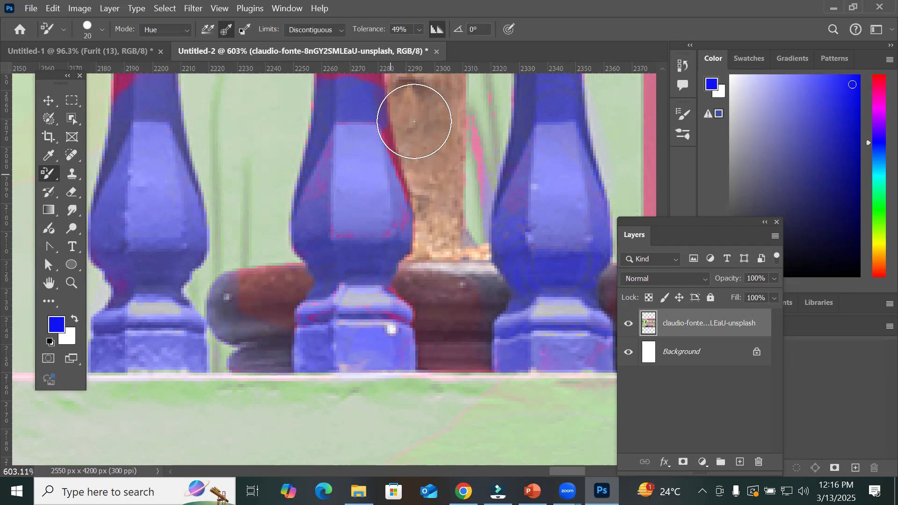
{"action": "scroll", "coordinate": [414, 121], "scroll_direction": "up", "scroll_amount": 2}
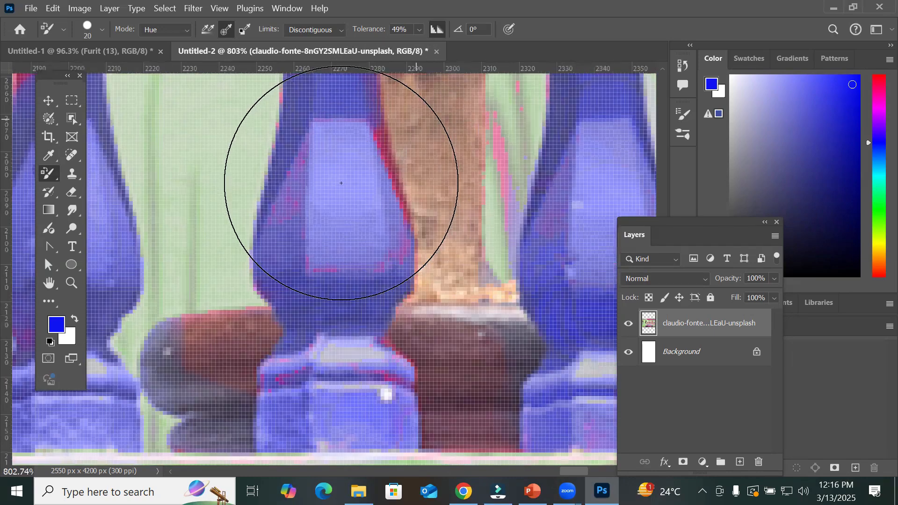
{"action": "scroll", "coordinate": [260, 273], "scroll_direction": "down", "scroll_amount": 10}
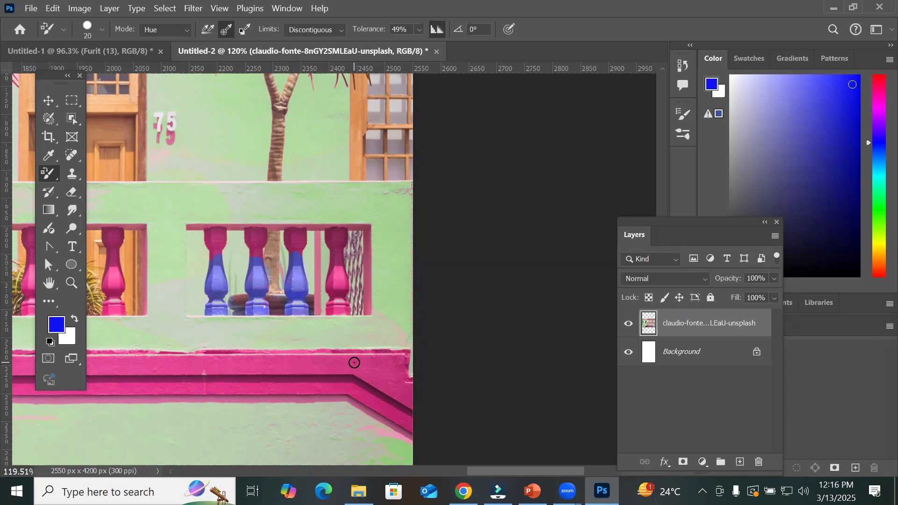
Step: Activate the Mixer Brush tool and examine its brush presets, brush settings, load options and blending presets
{"action": "right_click", "coordinate": [45, 174]}
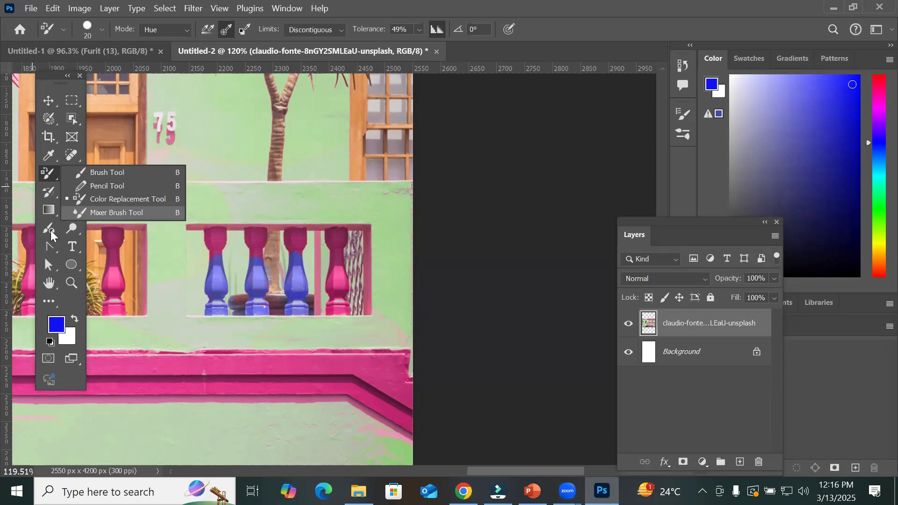
{"action": "left_click", "coordinate": [99, 213]}
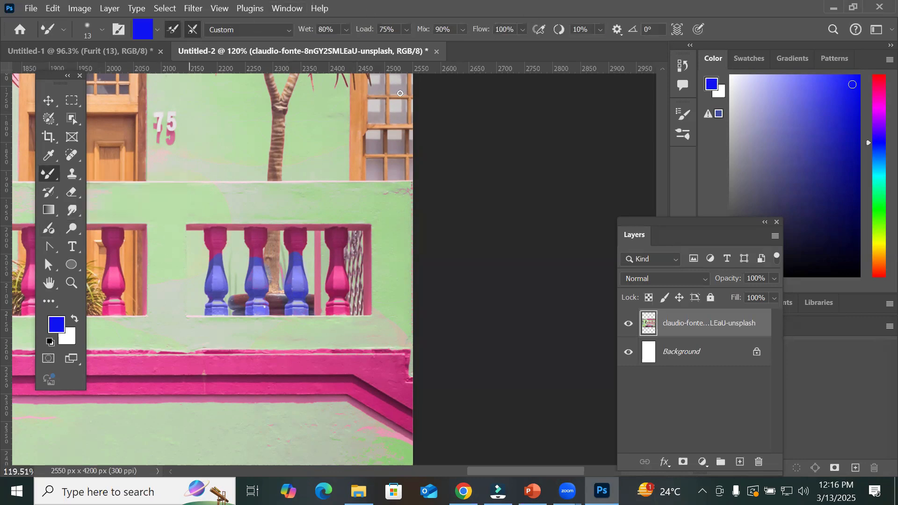
{"action": "left_click", "coordinate": [99, 29]}
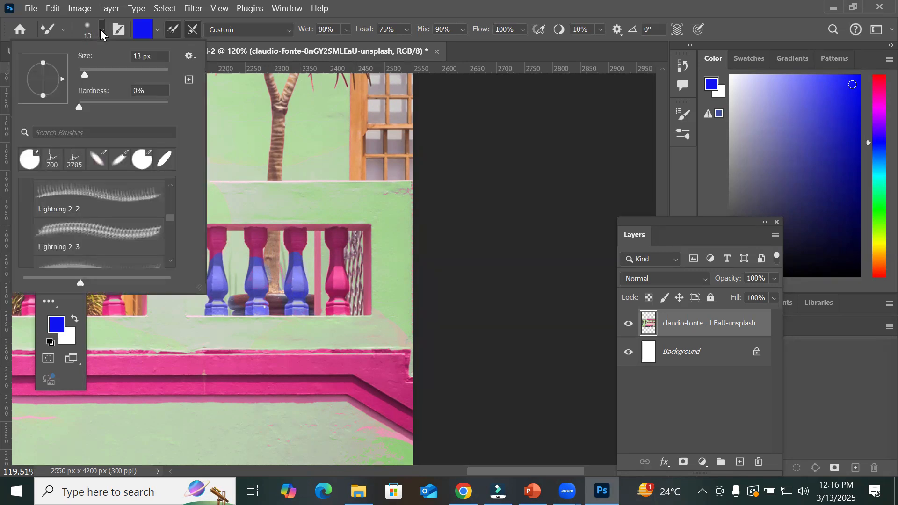
{"action": "left_click", "coordinate": [102, 30]}
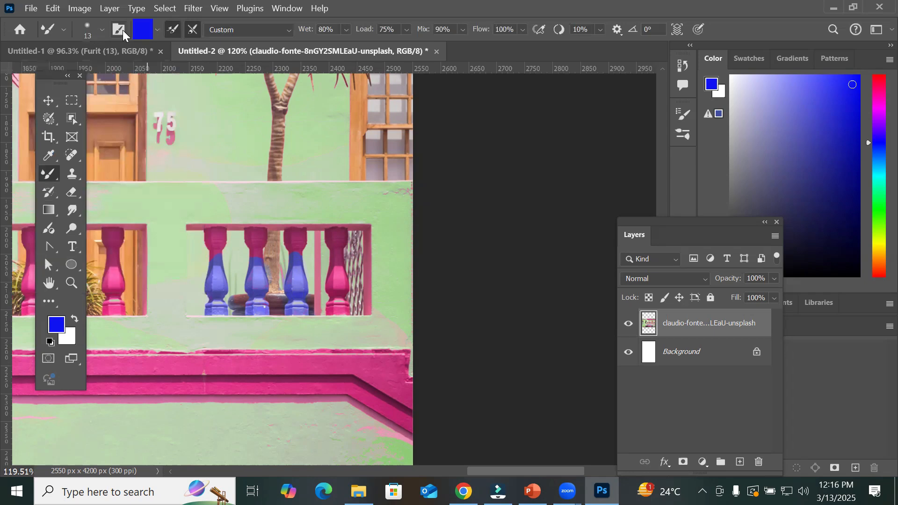
{"action": "left_click", "coordinate": [120, 30]}
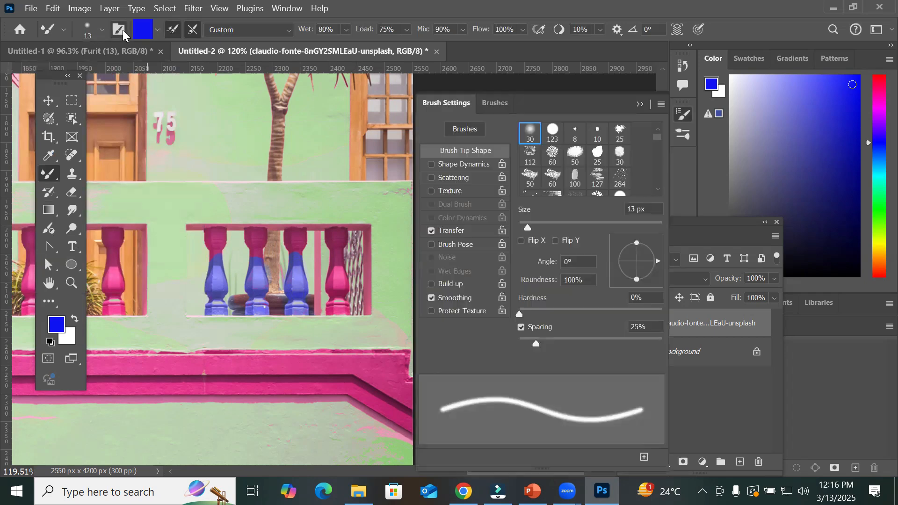
{"action": "left_click", "coordinate": [122, 30]}
{"action": "left_click", "coordinate": [156, 29]}
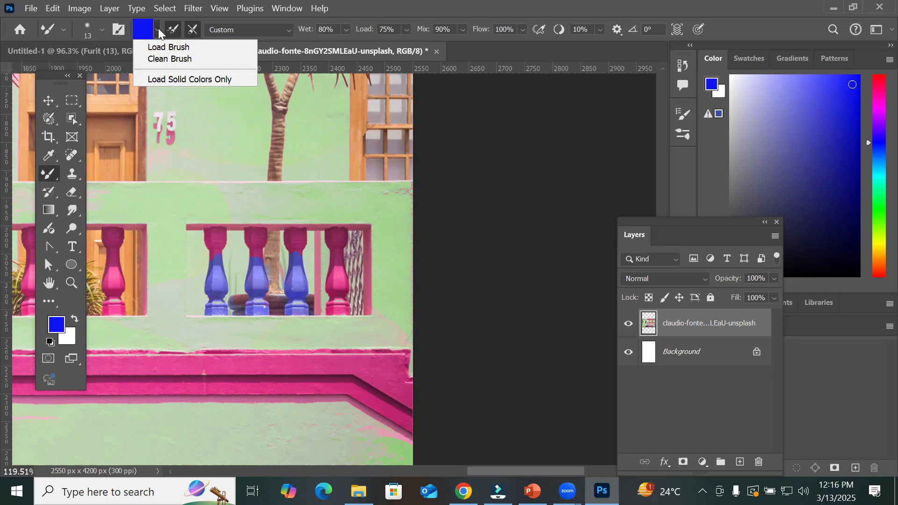
{"action": "left_click", "coordinate": [160, 30]}
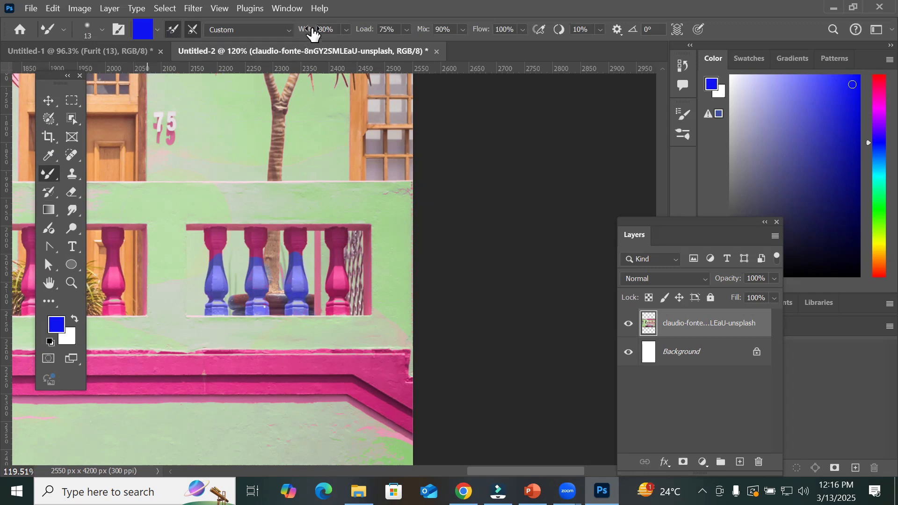
{"action": "left_click", "coordinate": [290, 30]}
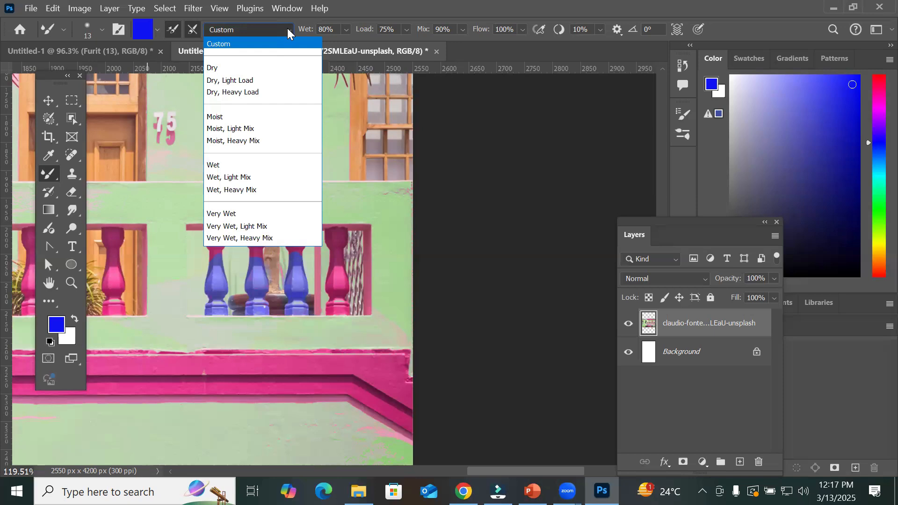
{"action": "left_click", "coordinate": [236, 28]}
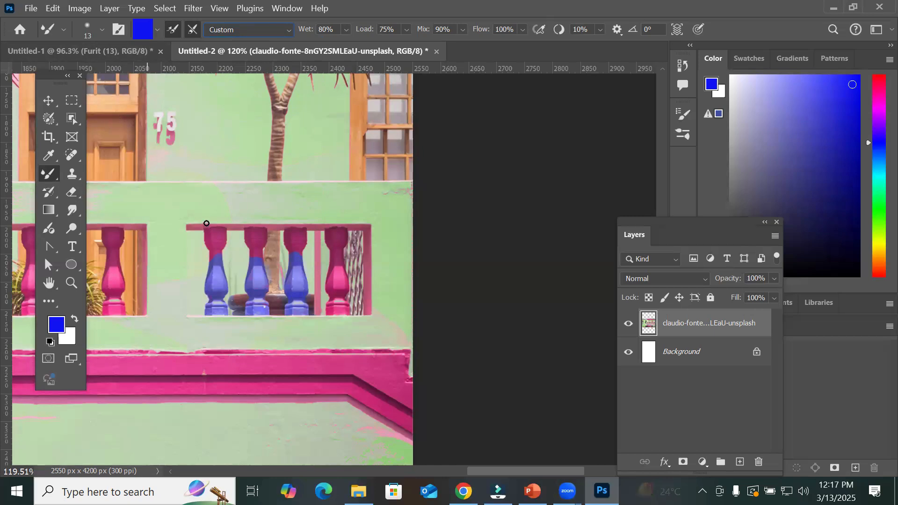
Step: Close both open documents, Untitled-2 with the building and Untitled-1 with the fruit, without saving changes
{"action": "left_click", "coordinate": [49, 100]}
{"action": "scroll", "coordinate": [173, 162], "scroll_direction": "down", "scroll_amount": 2}
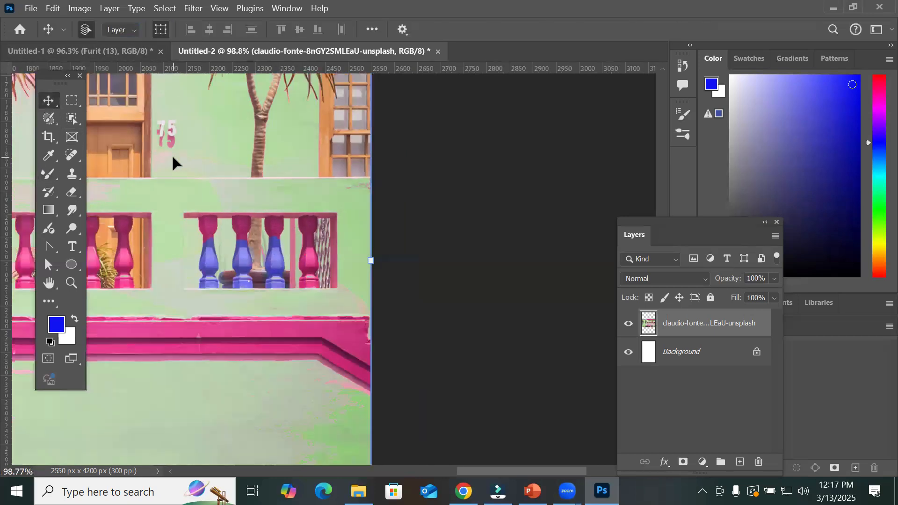
{"action": "scroll", "coordinate": [172, 159], "scroll_direction": "down", "scroll_amount": 8}
{"action": "left_click_drag", "start_coordinate": [162, 182], "coordinate": [405, 217]}
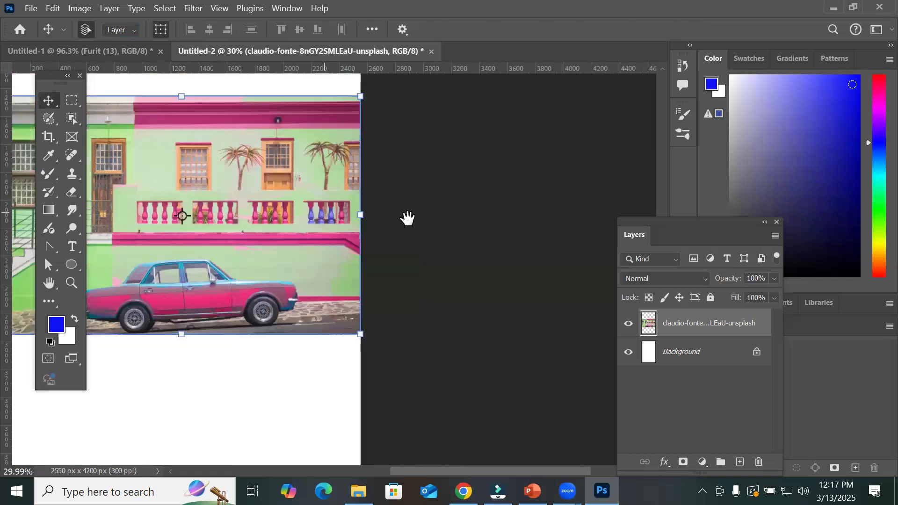
{"action": "left_click", "coordinate": [41, 10]}
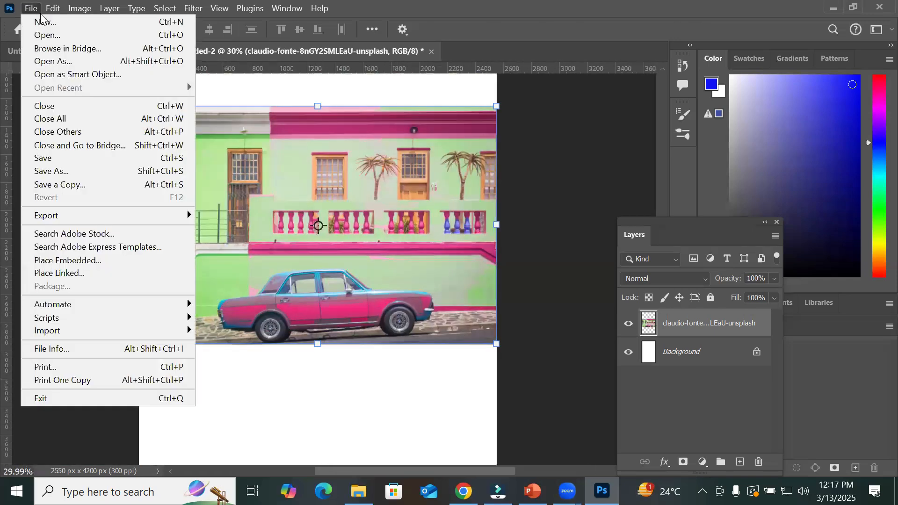
{"action": "left_click", "coordinate": [70, 105]}
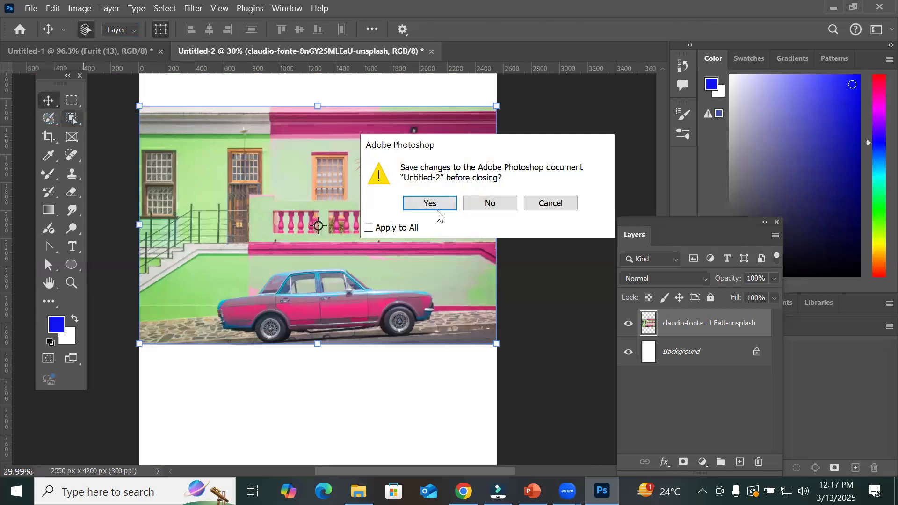
{"action": "left_click", "coordinate": [489, 210]}
{"action": "left_click", "coordinate": [492, 212]}
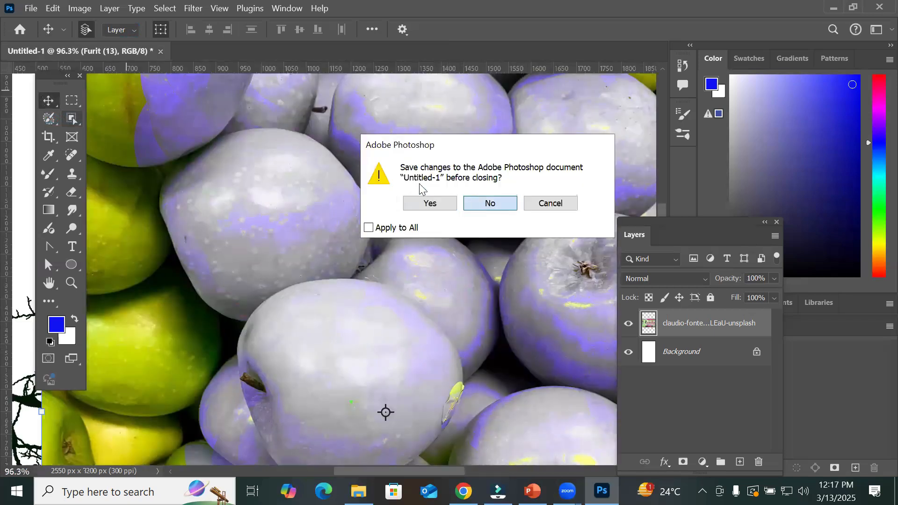
Step: Create a new document from the recent Letter preset, 8.5 x 11 in at 300 ppi
{"action": "left_click", "coordinate": [30, 8]}
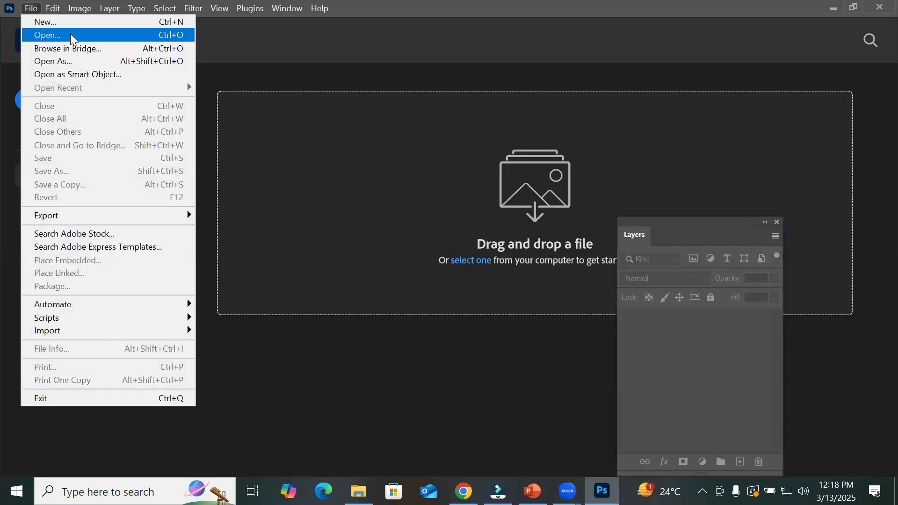
{"action": "left_click", "coordinate": [78, 23]}
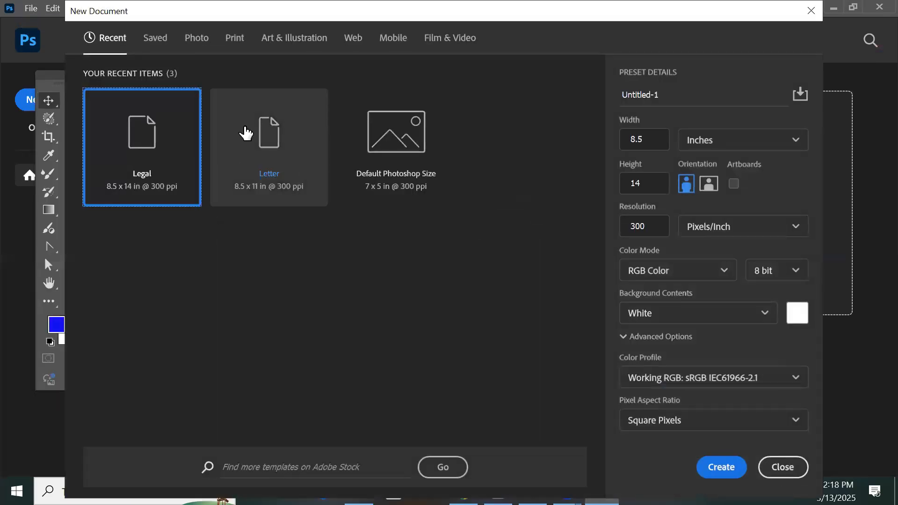
{"action": "double_click", "coordinate": [289, 136]}
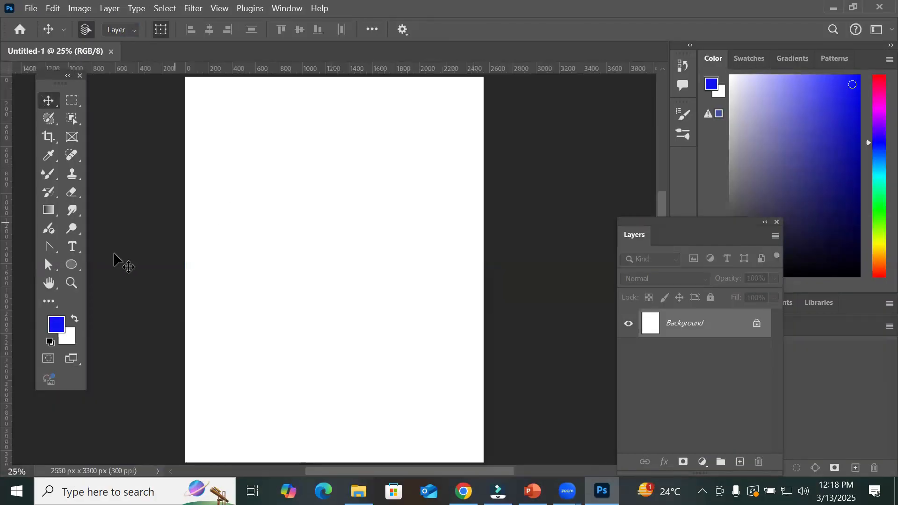
Step: Paint a wide blue band across the upper part of the page with the Brush tool enlarged to 700 px
{"action": "right_click", "coordinate": [51, 173]}
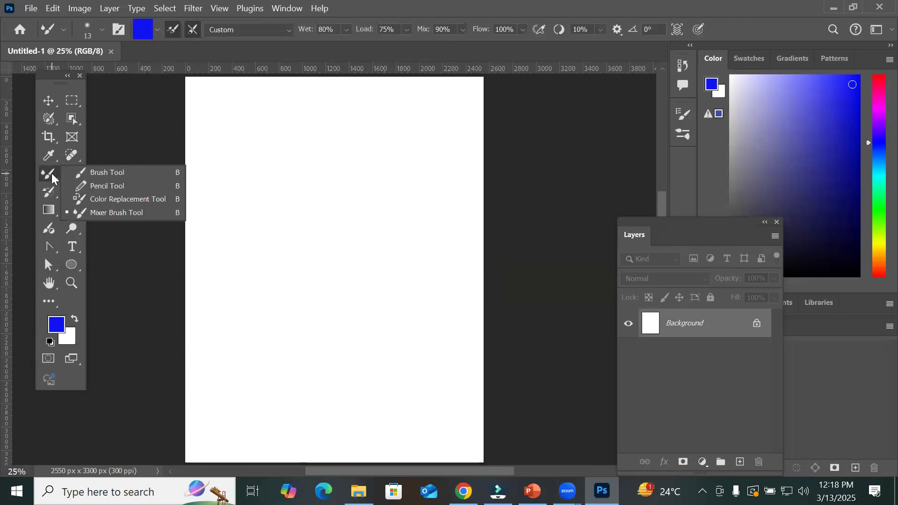
{"action": "left_click", "coordinate": [115, 175]}
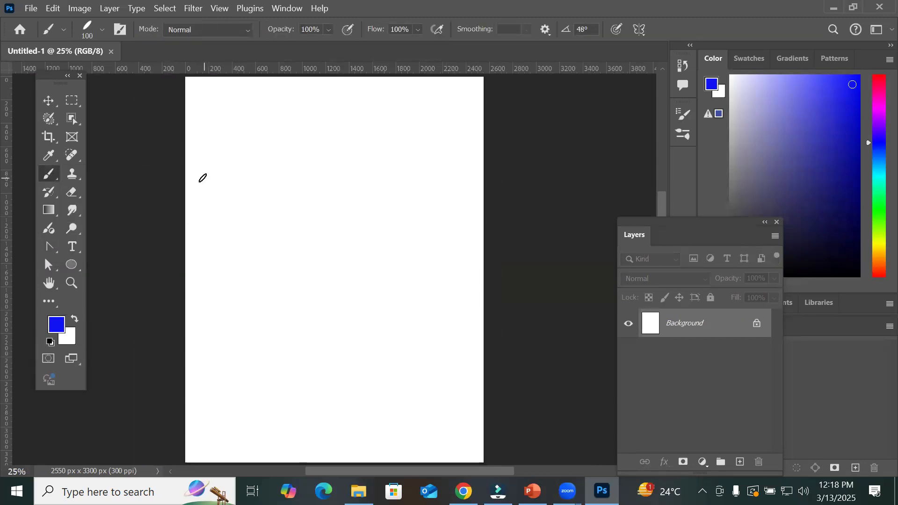
{"action": "key", "text": "bracketright"}
{"action": "key", "text": "bracketright"}
{"action": "key", "text": "bracketright"}
{"action": "key", "text": "bracketright"}
{"action": "key", "text": "bracketright"}
{"action": "key", "text": "bracketright"}
{"action": "key", "text": "bracketright"}
{"action": "key", "text": "bracketright"}
{"action": "key", "text": "bracketright"}
{"action": "key", "text": "bracketright"}
{"action": "left_click", "coordinate": [215, 169]}
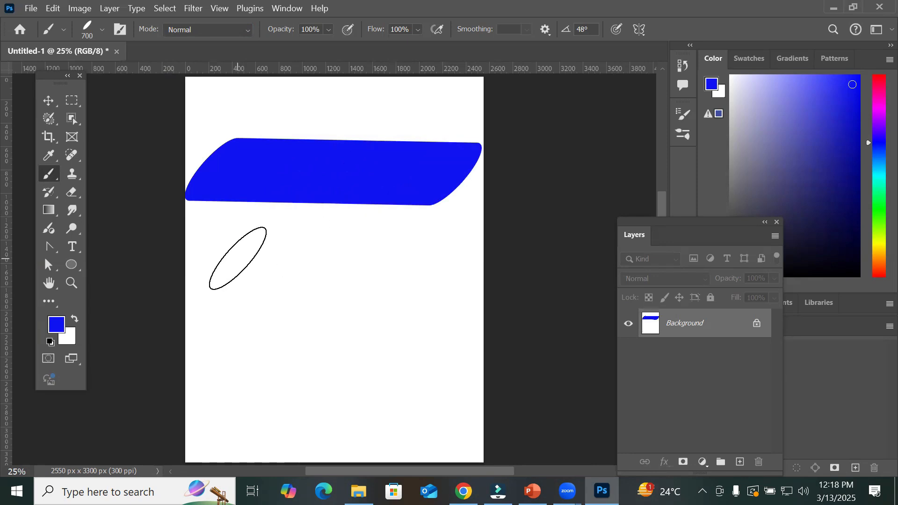
Step: Set the foreground color to red (#f80c22) and paint a straight band across the page directly below the blue one
{"action": "left_click", "coordinate": [64, 329]}
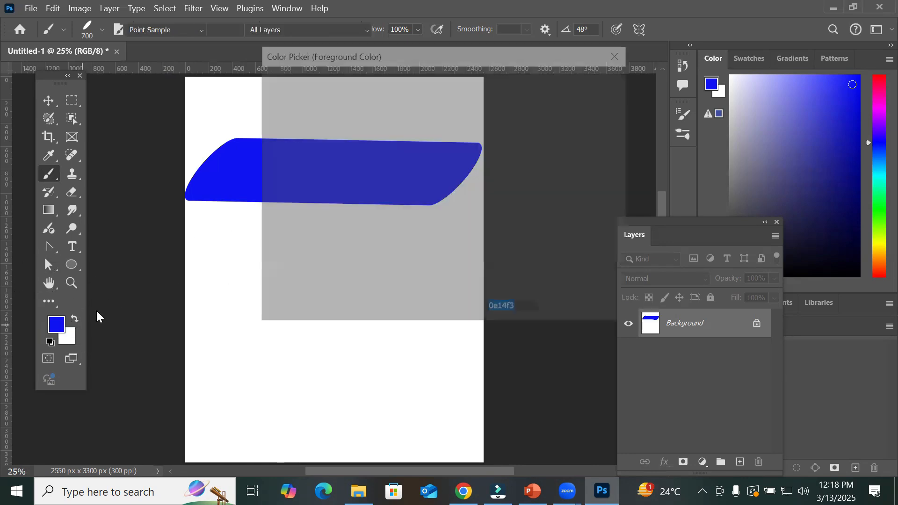
{"action": "left_click", "coordinate": [459, 89]}
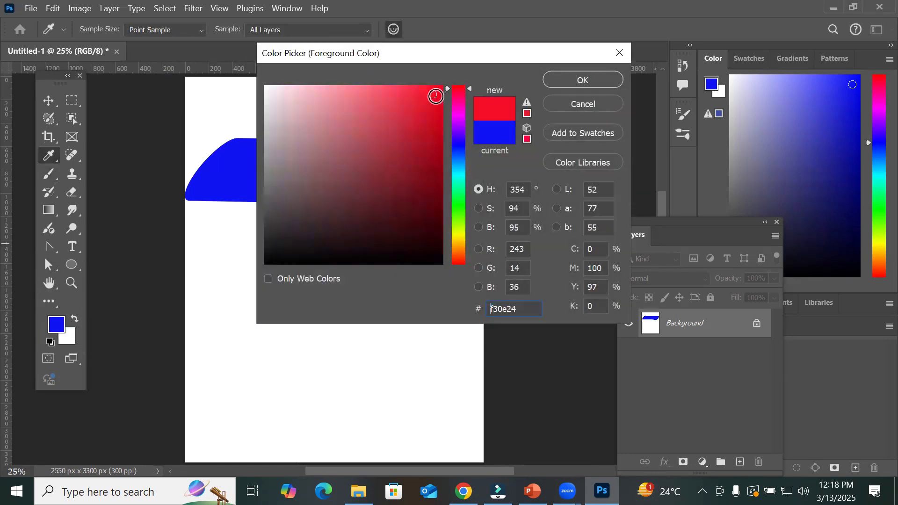
{"action": "left_click", "coordinate": [435, 90]}
{"action": "left_click", "coordinate": [577, 78]}
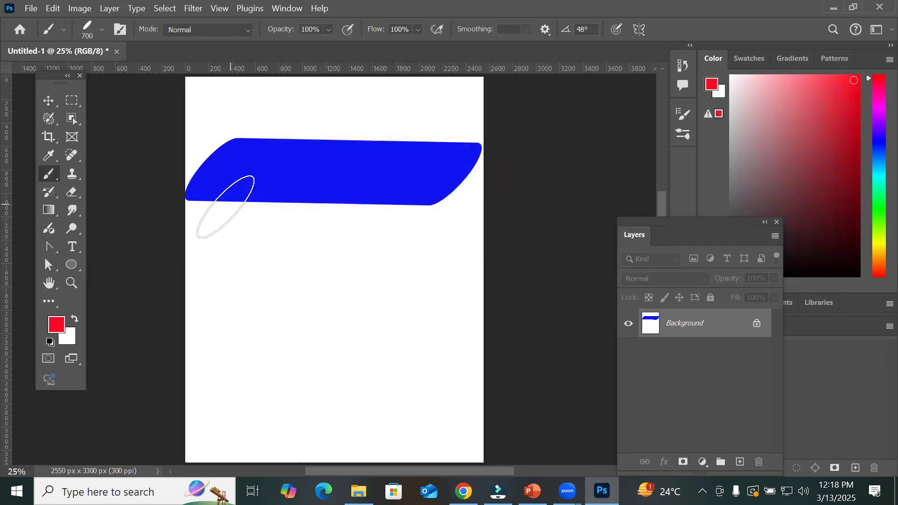
{"action": "left_click", "coordinate": [202, 232]}
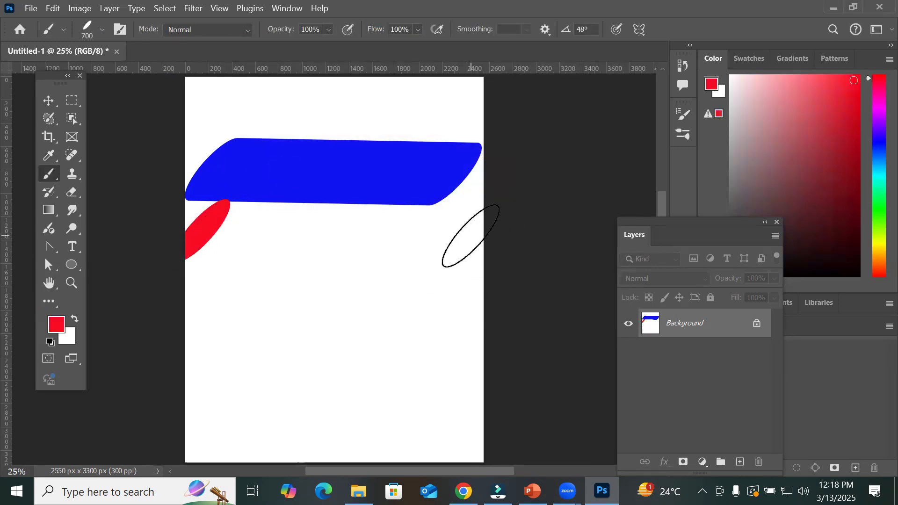
{"action": "left_click", "coordinate": [459, 233], "text": "shift"}
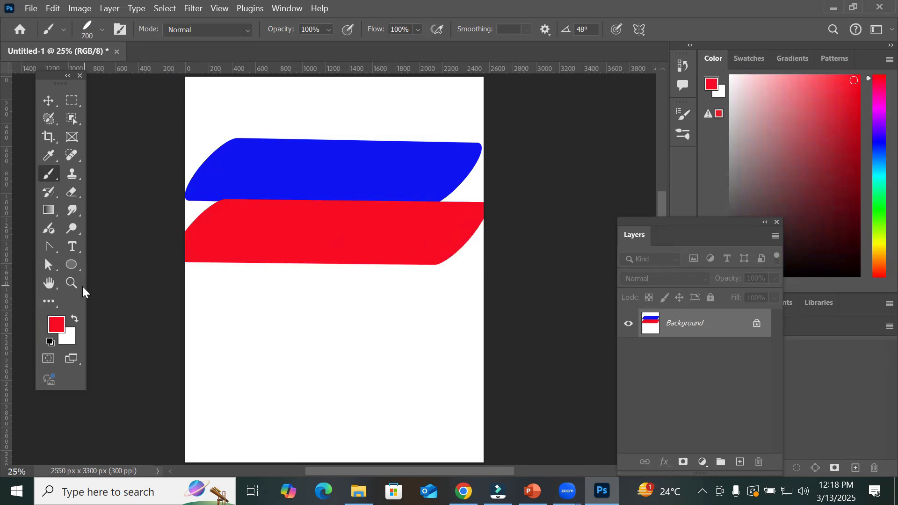
Step: Set the foreground color to green (#07f934) and paint a straight band across the page directly below the red one
{"action": "left_click", "coordinate": [57, 325]}
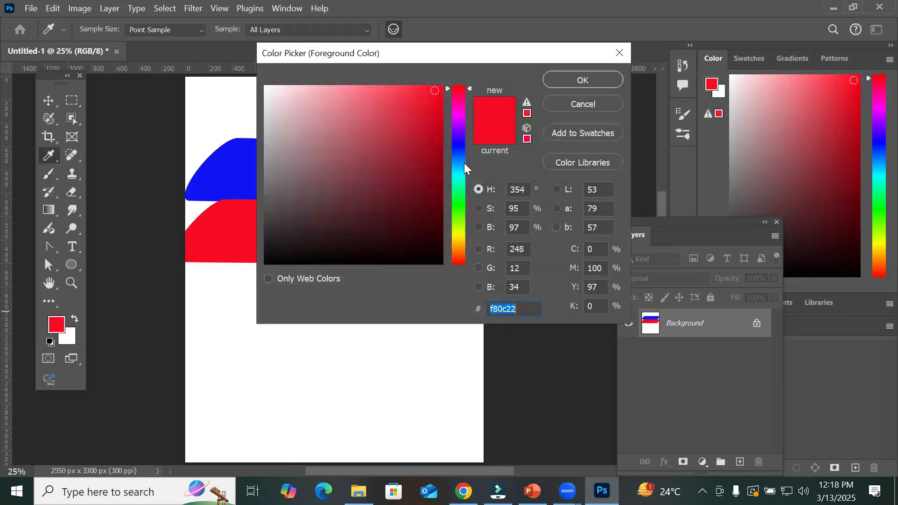
{"action": "left_click", "coordinate": [458, 200]}
{"action": "left_click", "coordinate": [439, 90]}
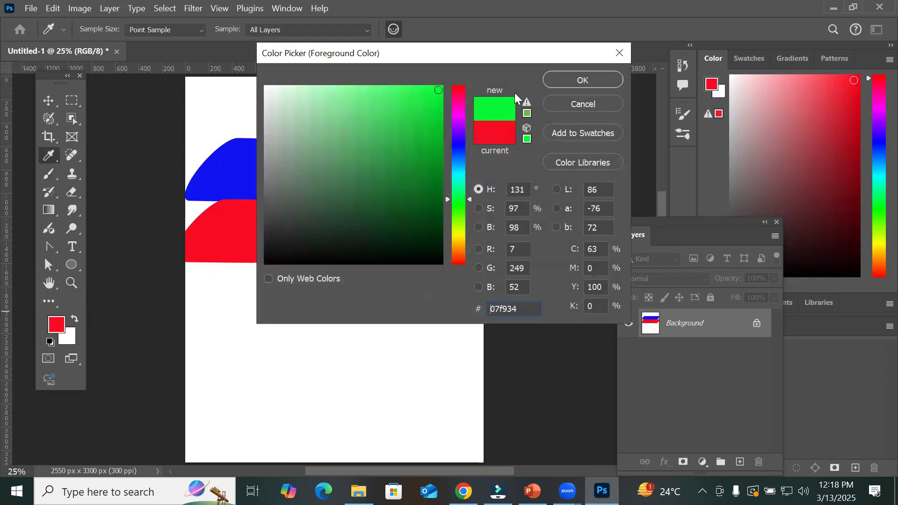
{"action": "left_click", "coordinate": [568, 82]}
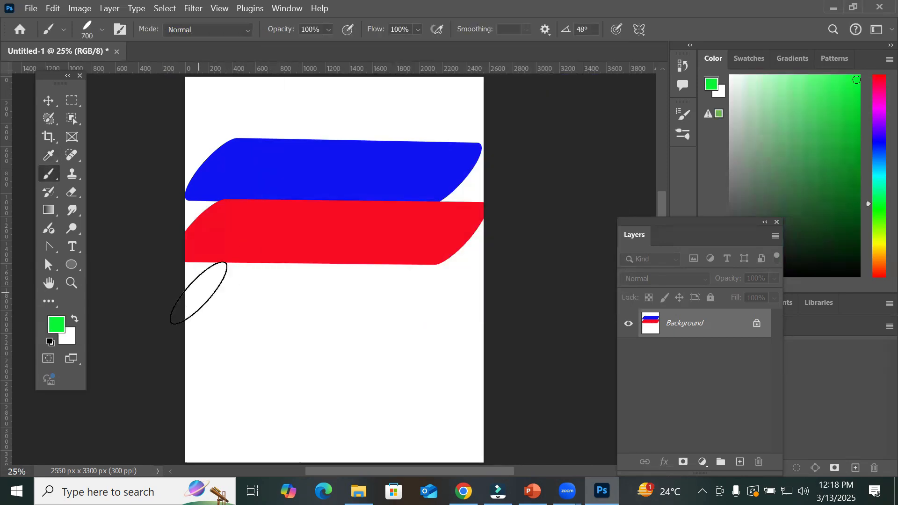
{"action": "left_click", "coordinate": [205, 291]}
{"action": "left_click", "coordinate": [451, 296], "text": "shift"}
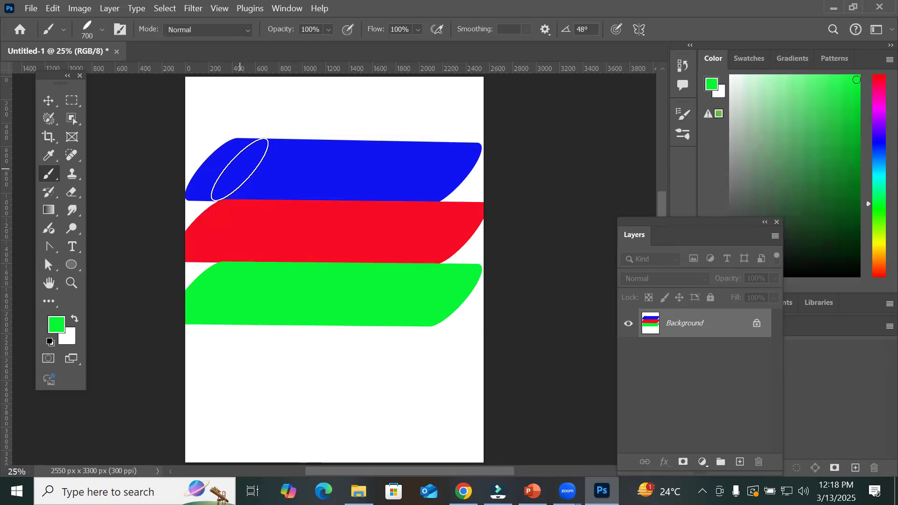
Step: Unlock the Background layer and blend the blue, red and green bands together using the Mixer Brush enlarged to 500 px
{"action": "left_click", "coordinate": [758, 326]}
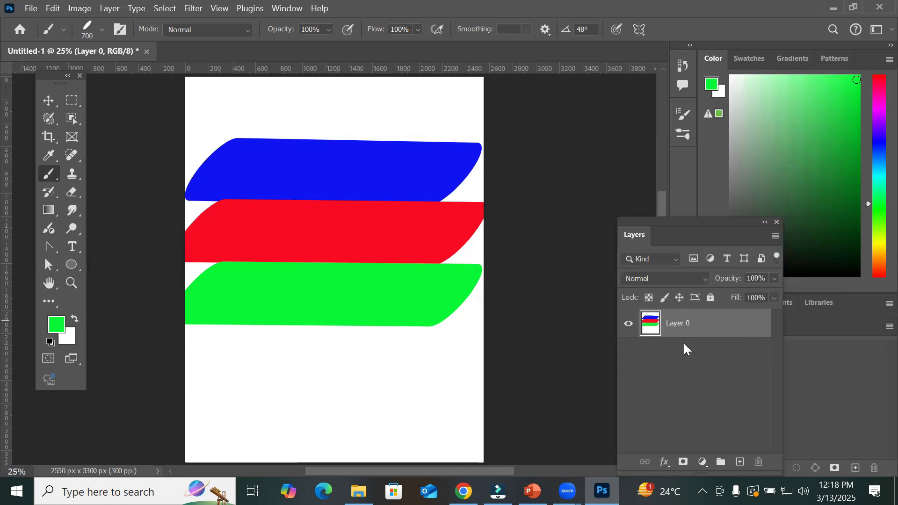
{"action": "right_click", "coordinate": [52, 182]}
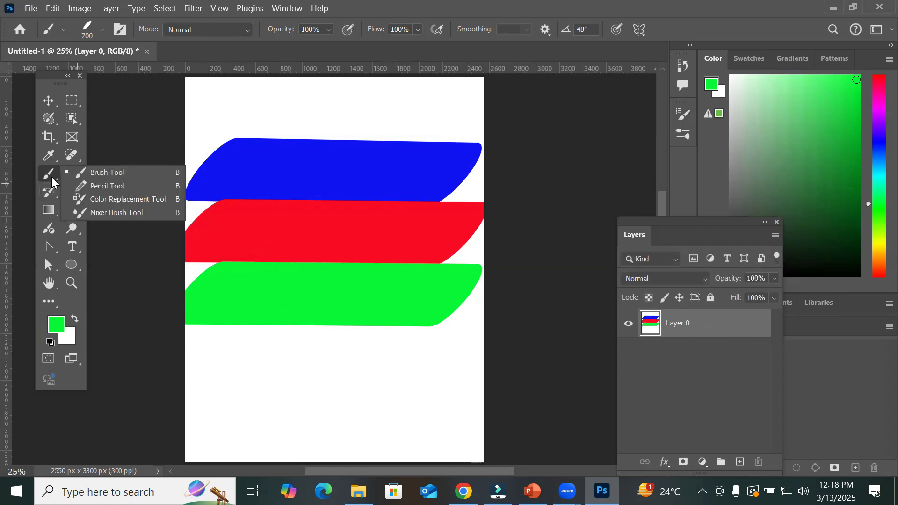
{"action": "left_click", "coordinate": [109, 214]}
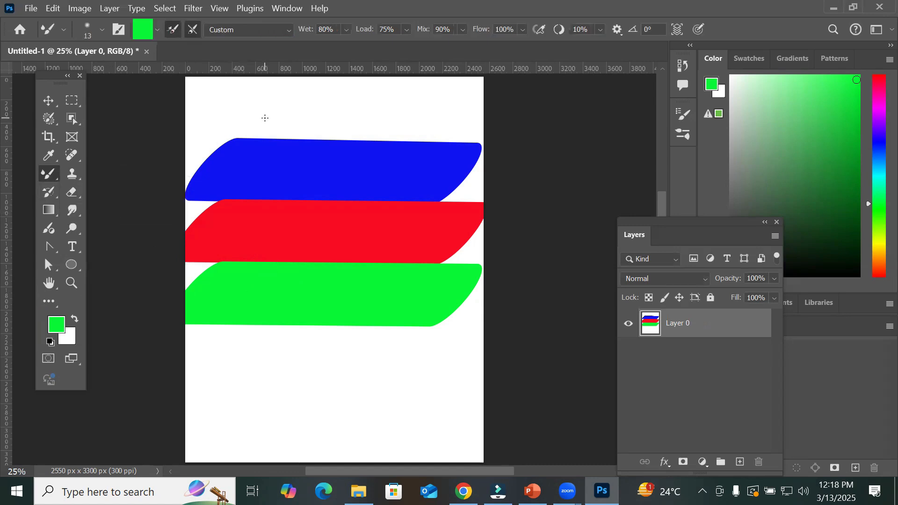
{"action": "key", "text": "bracketright"}
{"action": "key", "text": "bracketright"}
{"action": "key", "text": "bracketright"}
{"action": "key", "text": "bracketright"}
{"action": "key", "text": "bracketright"}
{"action": "key", "text": "bracketright"}
{"action": "key", "text": "bracketright"}
{"action": "key", "text": "bracketright"}
{"action": "key", "text": "bracketright"}
{"action": "key", "text": "bracketright"}
{"action": "key", "text": "bracketright"}
{"action": "key", "text": "bracketright"}
{"action": "key", "text": "bracketright"}
{"action": "key", "text": "bracketright"}
{"action": "key", "text": "bracketright"}
{"action": "key", "text": "bracketright"}
{"action": "key", "text": "bracketright"}
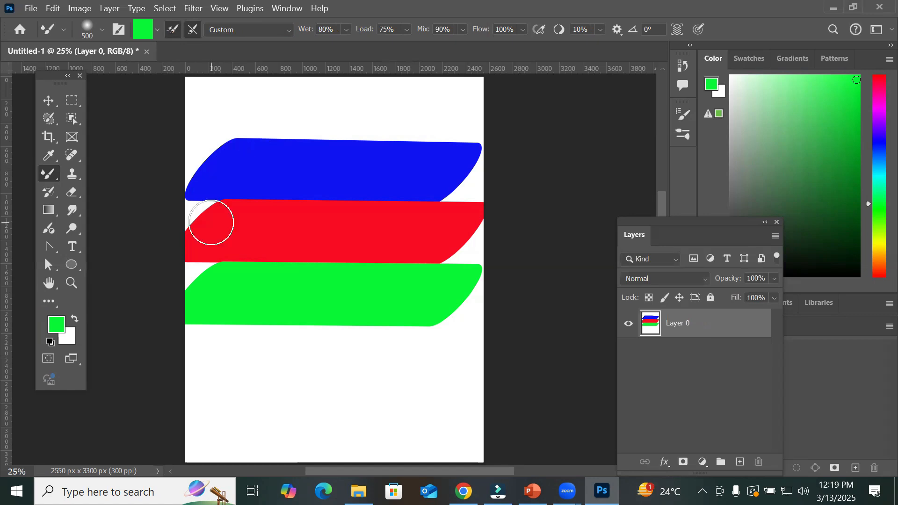
{"action": "mouse_move", "coordinate": [326, 200]}
{"action": "left_mouse_down"}
{"action": "mouse_move", "coordinate": [299, 252]}
{"action": "mouse_move", "coordinate": [296, 275]}
{"action": "mouse_move", "coordinate": [393, 318]}
{"action": "mouse_move", "coordinate": [425, 298]}
{"action": "mouse_move", "coordinate": [459, 174]}
{"action": "mouse_move", "coordinate": [325, 166]}
{"action": "mouse_move", "coordinate": [266, 212]}
{"action": "mouse_move", "coordinate": [268, 248]}
{"action": "mouse_move", "coordinate": [350, 256]}
{"action": "mouse_move", "coordinate": [394, 198]}
{"action": "mouse_move", "coordinate": [309, 198]}
{"action": "mouse_move", "coordinate": [279, 245]}
{"action": "mouse_move", "coordinate": [373, 282]}
{"action": "mouse_move", "coordinate": [444, 175]}
{"action": "mouse_move", "coordinate": [273, 175]}
{"action": "mouse_move", "coordinate": [236, 257]}
{"action": "mouse_move", "coordinate": [366, 245]}
{"action": "mouse_move", "coordinate": [297, 151]}
{"action": "mouse_move", "coordinate": [210, 224]}
{"action": "mouse_move", "coordinate": [300, 298]}
{"action": "mouse_move", "coordinate": [362, 248]}
{"action": "mouse_move", "coordinate": [259, 172]}
{"action": "mouse_move", "coordinate": [216, 256]}
{"action": "mouse_move", "coordinate": [309, 318]}
{"action": "mouse_move", "coordinate": [332, 172]}
{"action": "mouse_move", "coordinate": [240, 180]}
{"action": "mouse_move", "coordinate": [211, 265]}
{"action": "mouse_move", "coordinate": [275, 212]}
{"action": "mouse_move", "coordinate": [231, 140]}
{"action": "mouse_move", "coordinate": [194, 261]}
{"action": "mouse_move", "coordinate": [388, 272]}
{"action": "mouse_move", "coordinate": [446, 155]}
{"action": "mouse_move", "coordinate": [342, 210]}
{"action": "mouse_move", "coordinate": [455, 303]}
{"action": "mouse_move", "coordinate": [488, 209]}
{"action": "mouse_move", "coordinate": [413, 227]}
{"action": "mouse_move", "coordinate": [429, 244]}
{"action": "mouse_move", "coordinate": [416, 175]}
{"action": "mouse_move", "coordinate": [281, 194]}
{"action": "mouse_move", "coordinate": [315, 248]}
{"action": "mouse_move", "coordinate": [421, 188]}
{"action": "mouse_move", "coordinate": [253, 175]}
{"action": "mouse_move", "coordinate": [228, 248]}
{"action": "mouse_move", "coordinate": [349, 266]}
{"action": "mouse_move", "coordinate": [281, 262]}
{"action": "mouse_move", "coordinate": [245, 307]}
{"action": "mouse_move", "coordinate": [198, 277]}
{"action": "mouse_move", "coordinate": [301, 257]}
{"action": "mouse_move", "coordinate": [348, 321]}
{"action": "mouse_move", "coordinate": [285, 276]}
{"action": "mouse_move", "coordinate": [369, 197]}
{"action": "mouse_move", "coordinate": [407, 286]}
{"action": "mouse_move", "coordinate": [377, 183]}
{"action": "mouse_move", "coordinate": [475, 143]}
{"action": "mouse_move", "coordinate": [440, 165]}
{"action": "mouse_move", "coordinate": [451, 155]}
{"action": "mouse_move", "coordinate": [322, 160]}
{"action": "mouse_move", "coordinate": [373, 149]}
{"action": "mouse_move", "coordinate": [223, 147]}
{"action": "mouse_move", "coordinate": [256, 135]}
{"action": "mouse_move", "coordinate": [227, 190]}
{"action": "mouse_move", "coordinate": [225, 173]}
{"action": "mouse_move", "coordinate": [266, 190]}
{"action": "mouse_move", "coordinate": [225, 236]}
{"action": "mouse_move", "coordinate": [426, 221]}
{"action": "mouse_move", "coordinate": [288, 181]}
{"action": "mouse_move", "coordinate": [439, 168]}
{"action": "mouse_move", "coordinate": [429, 148]}
{"action": "mouse_move", "coordinate": [474, 211]}
{"action": "mouse_move", "coordinate": [429, 143]}
{"action": "mouse_move", "coordinate": [425, 230]}
{"action": "mouse_move", "coordinate": [300, 208]}
{"action": "mouse_move", "coordinate": [285, 275]}
{"action": "mouse_move", "coordinate": [237, 247]}
{"action": "mouse_move", "coordinate": [264, 271]}
{"action": "left_mouse_up"}
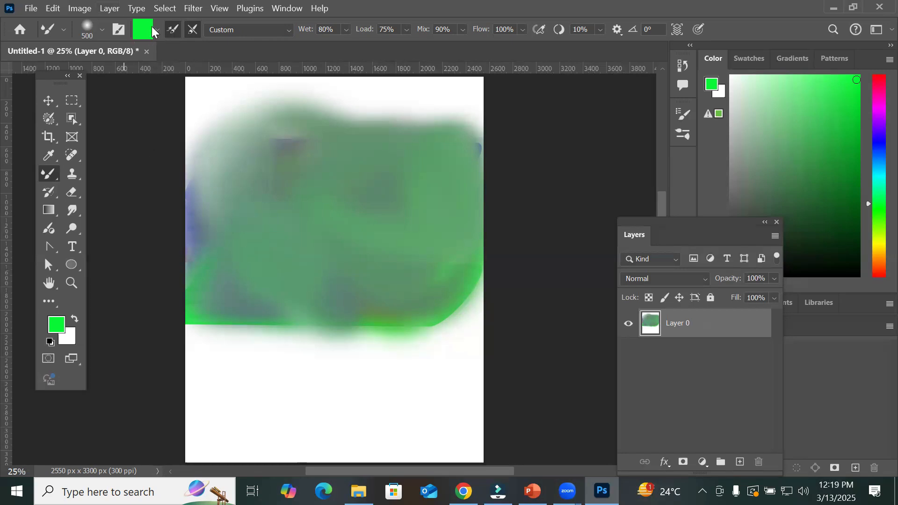
Step: Set the foreground color to red (#f90729) and mix it into the middle of the blended green area
{"action": "left_click", "coordinate": [56, 326]}
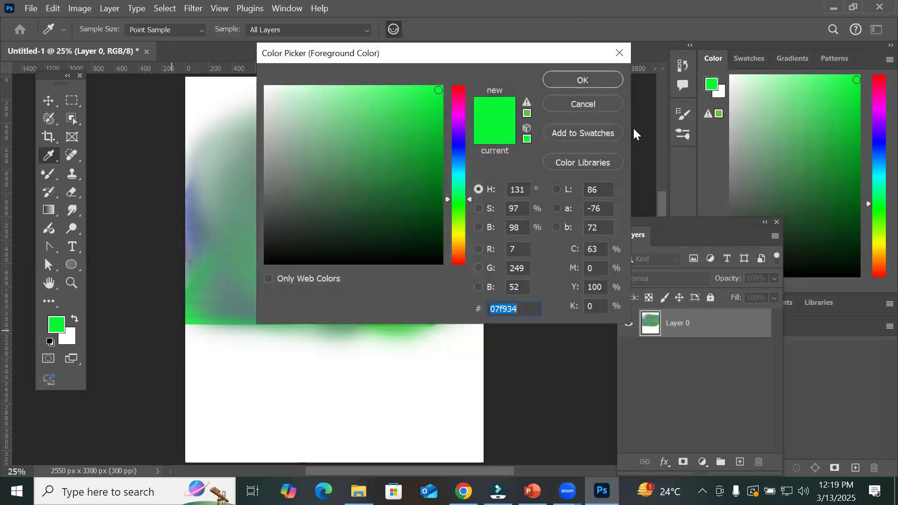
{"action": "left_click", "coordinate": [459, 90]}
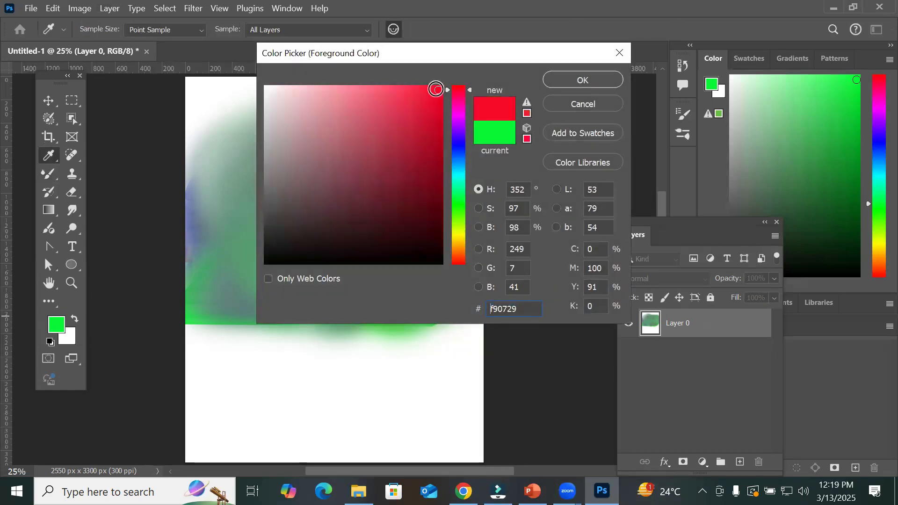
{"action": "left_click", "coordinate": [574, 79]}
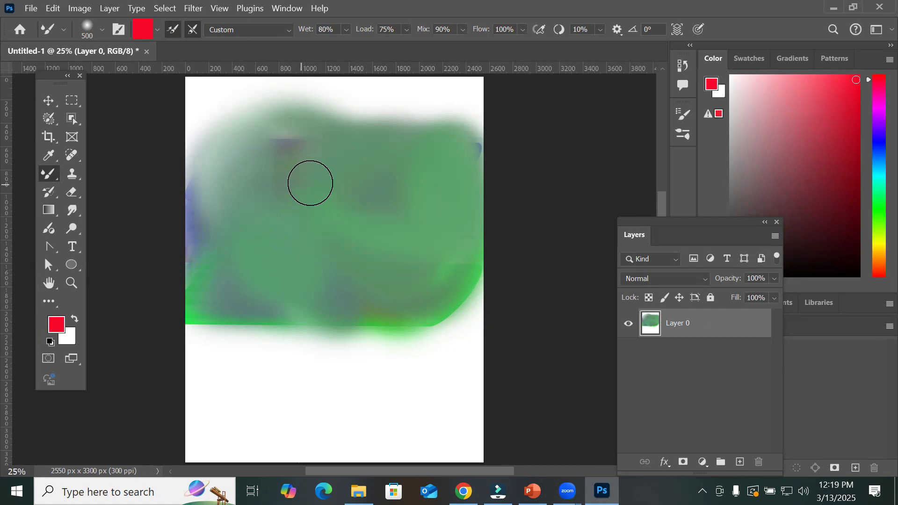
{"action": "mouse_move", "coordinate": [307, 239]}
{"action": "left_mouse_down"}
{"action": "mouse_move", "coordinate": [377, 206]}
{"action": "mouse_move", "coordinate": [353, 174]}
{"action": "mouse_move", "coordinate": [261, 161]}
{"action": "mouse_move", "coordinate": [197, 252]}
{"action": "mouse_move", "coordinate": [402, 299]}
{"action": "mouse_move", "coordinate": [433, 235]}
{"action": "mouse_move", "coordinate": [405, 156]}
{"action": "mouse_move", "coordinate": [445, 220]}
{"action": "mouse_move", "coordinate": [415, 211]}
{"action": "mouse_move", "coordinate": [432, 263]}
{"action": "mouse_move", "coordinate": [365, 245]}
{"action": "mouse_move", "coordinate": [359, 188]}
{"action": "mouse_move", "coordinate": [315, 237]}
{"action": "mouse_move", "coordinate": [333, 202]}
{"action": "mouse_move", "coordinate": [299, 191]}
{"action": "mouse_move", "coordinate": [401, 200]}
{"action": "mouse_move", "coordinate": [295, 239]}
{"action": "mouse_move", "coordinate": [303, 142]}
{"action": "mouse_move", "coordinate": [357, 243]}
{"action": "mouse_move", "coordinate": [407, 136]}
{"action": "mouse_move", "coordinate": [387, 269]}
{"action": "mouse_move", "coordinate": [397, 168]}
{"action": "mouse_move", "coordinate": [327, 240]}
{"action": "mouse_move", "coordinate": [305, 178]}
{"action": "mouse_move", "coordinate": [279, 167]}
{"action": "mouse_move", "coordinate": [294, 216]}
{"action": "mouse_move", "coordinate": [399, 265]}
{"action": "mouse_move", "coordinate": [307, 176]}
{"action": "mouse_move", "coordinate": [317, 208]}
{"action": "mouse_move", "coordinate": [87, 269]}
{"action": "left_mouse_up"}
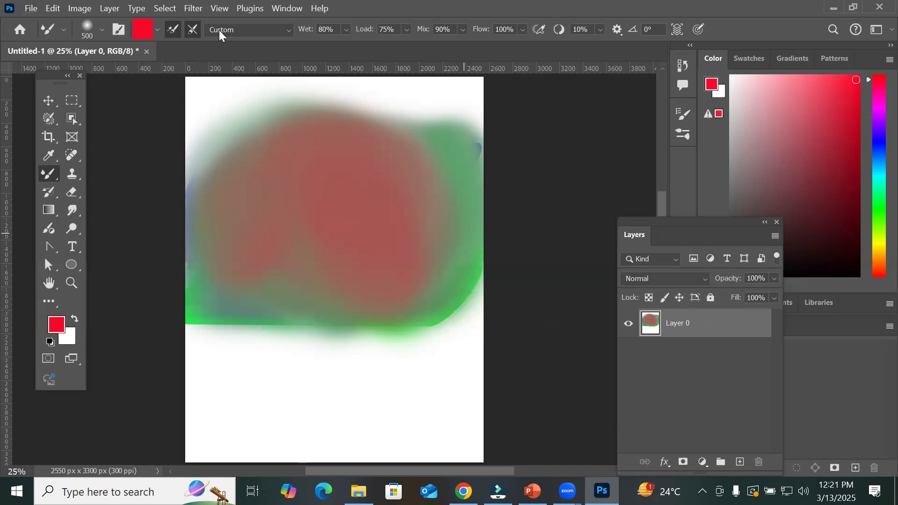
Step: Close the Mixer Brush practice document without saving changes
{"action": "left_click", "coordinate": [30, 8]}
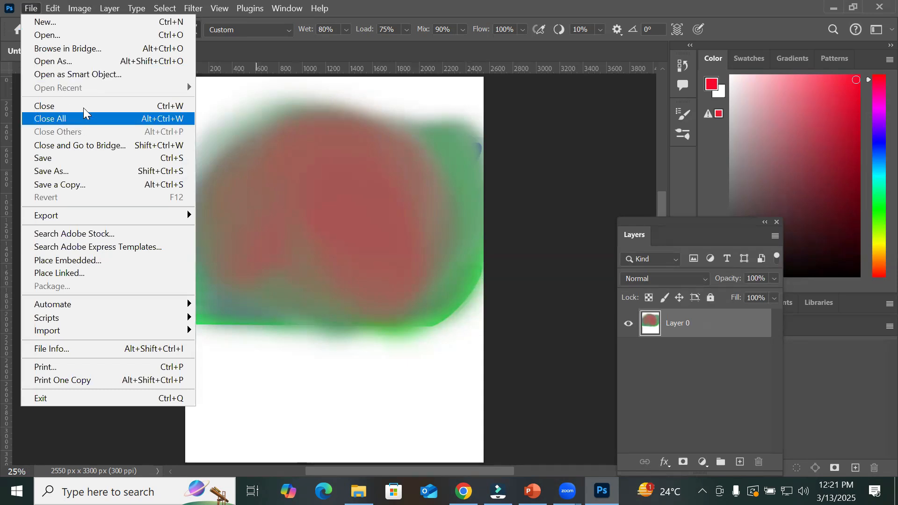
{"action": "left_click", "coordinate": [102, 107]}
{"action": "left_click", "coordinate": [478, 205]}
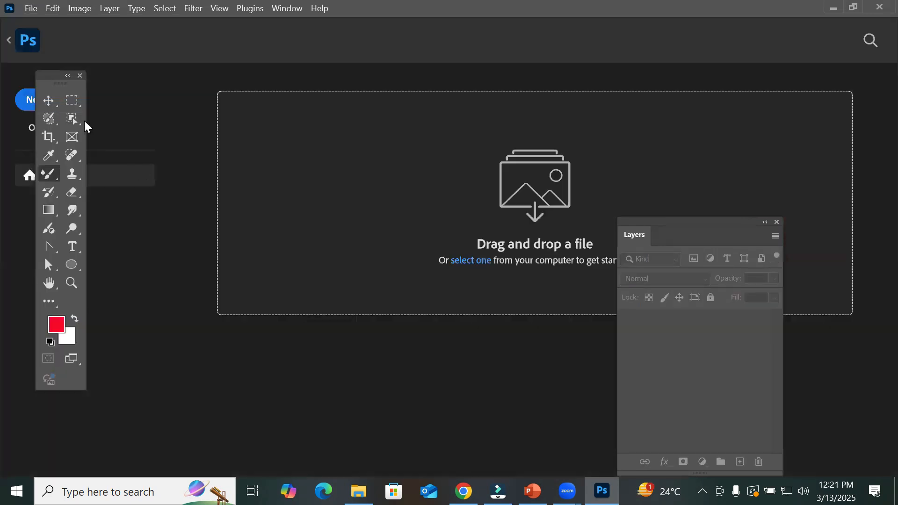
{"action": "left_click", "coordinate": [31, 8]}
{"action": "key", "text": "Escape"}
{"action": "left_click", "coordinate": [53, 9]}
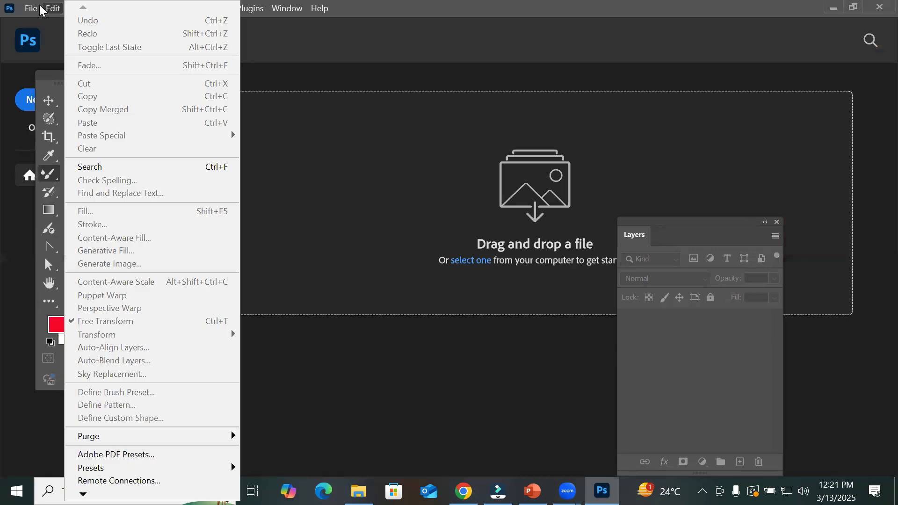
{"action": "mouse_move", "coordinate": [31, 9]}
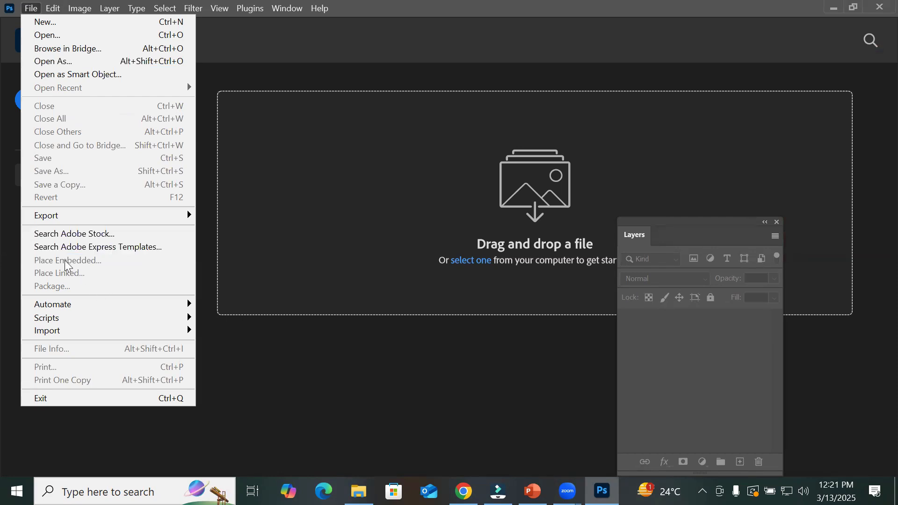
{"action": "left_click", "coordinate": [110, 8]}
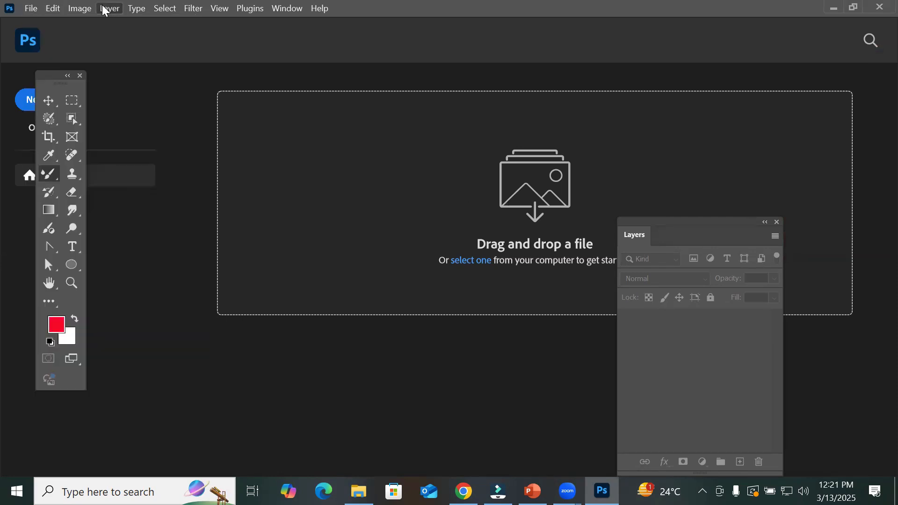
Step: Create a new Letter document, 8.5 x 11 in at 300 ppi, with a white background
{"action": "left_click", "coordinate": [31, 13]}
{"action": "left_click", "coordinate": [43, 22]}
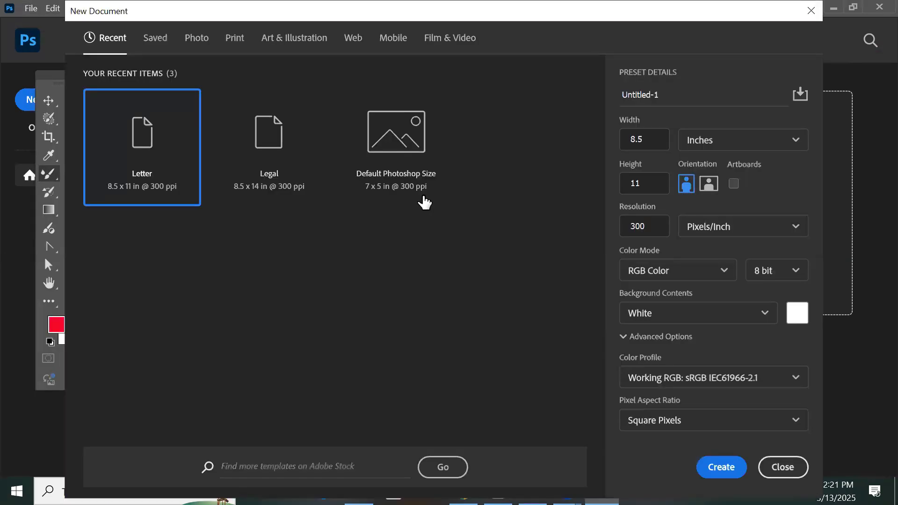
{"action": "left_click", "coordinate": [234, 129]}
{"action": "double_click", "coordinate": [143, 140]}
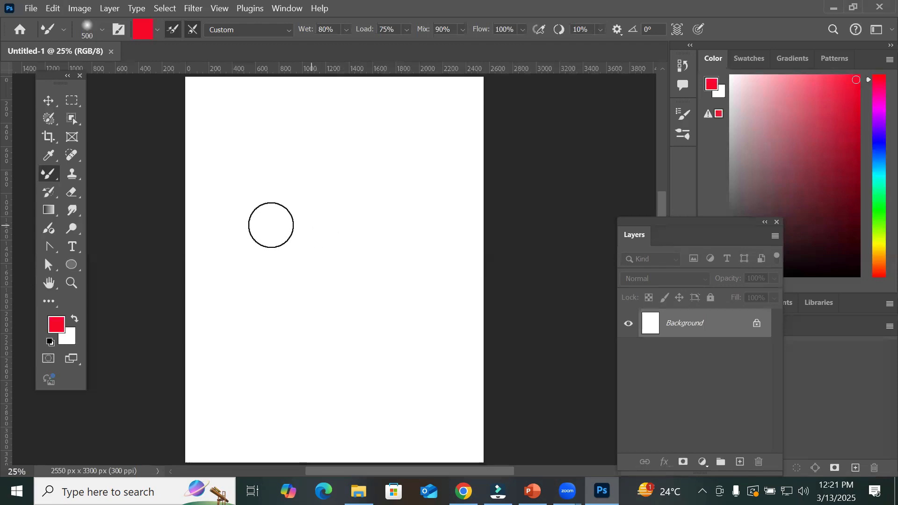
{"action": "scroll", "coordinate": [322, 356], "scroll_direction": "down", "scroll_amount": 1}
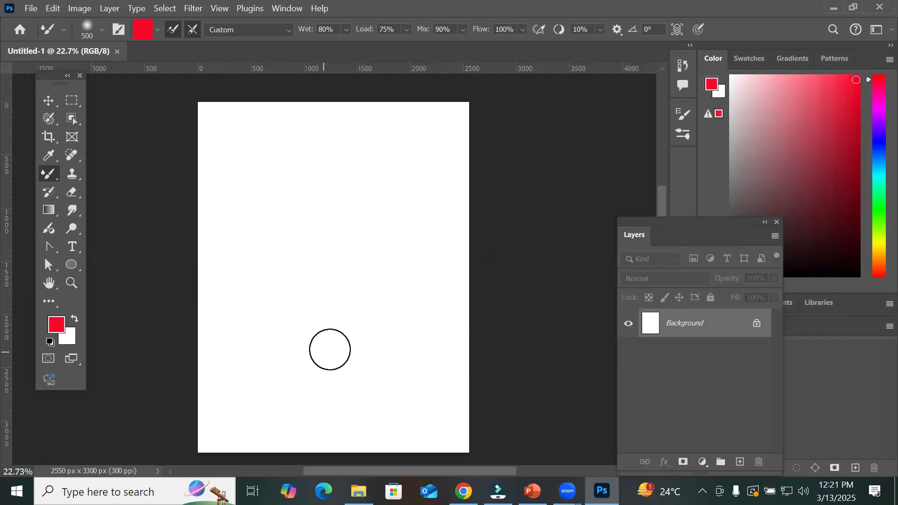
Step: Place the Win (5) door image from the DoorCarWindows folder as embedded, scaled to 18.12% to span the page width
{"action": "left_click", "coordinate": [31, 8]}
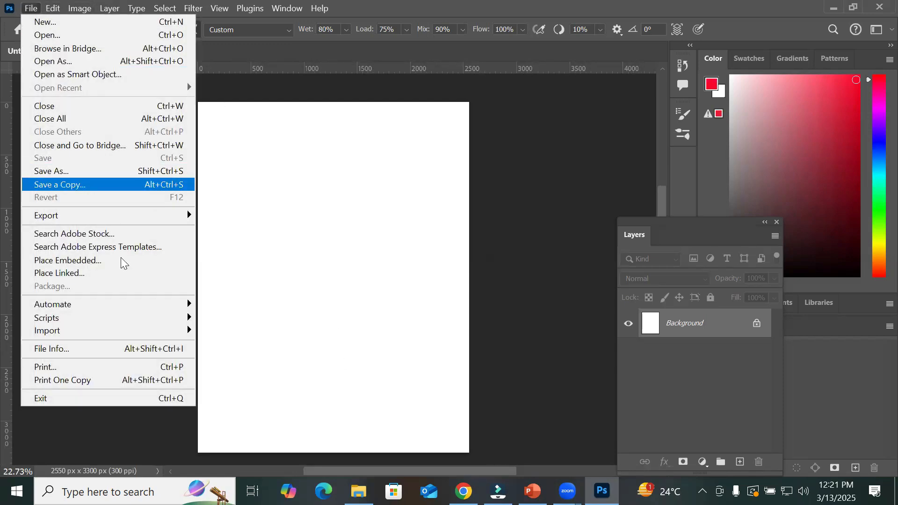
{"action": "left_click", "coordinate": [90, 263]}
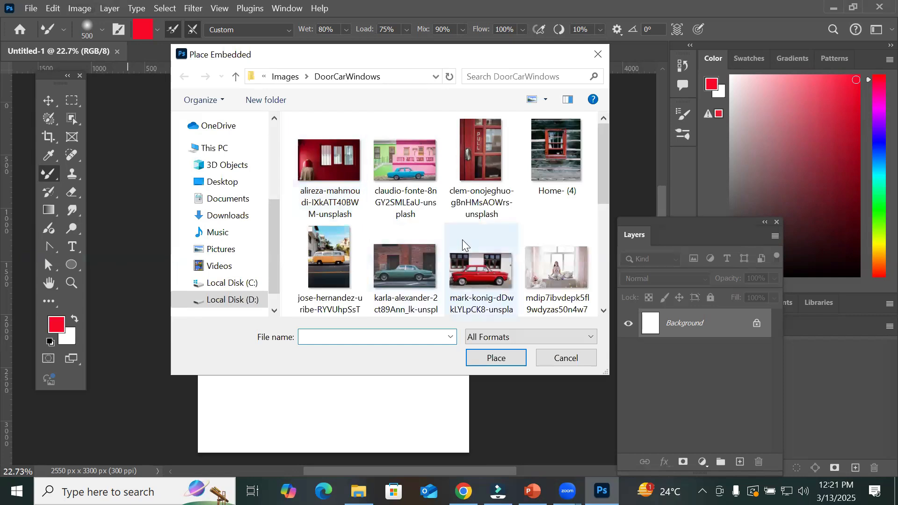
{"action": "scroll", "coordinate": [463, 243], "scroll_direction": "down", "scroll_amount": 3}
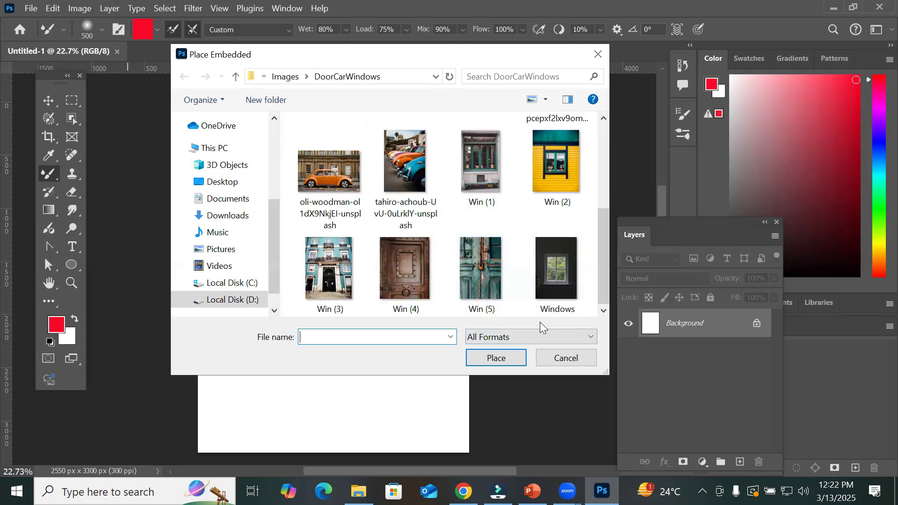
{"action": "left_click", "coordinate": [482, 269]}
{"action": "left_click", "coordinate": [491, 357]}
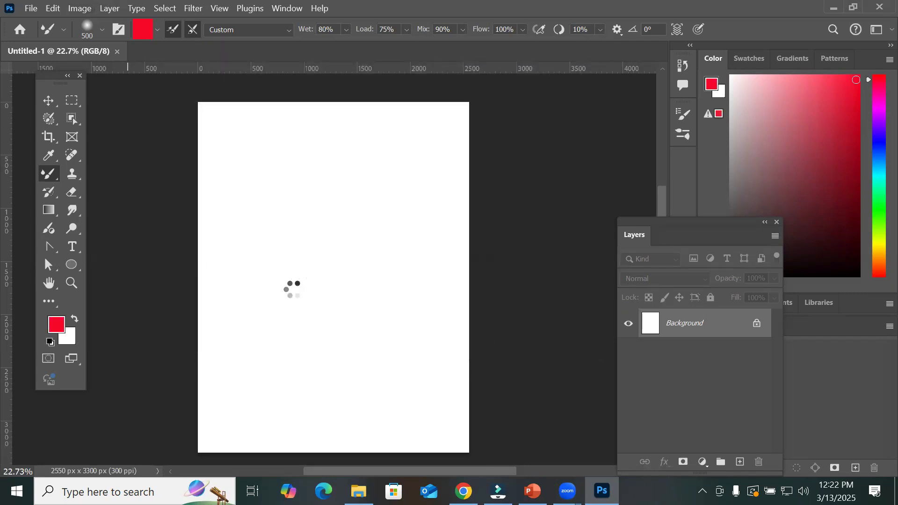
{"action": "left_click_drag", "start_coordinate": [217, 271], "coordinate": [199, 276]}
{"action": "mouse_move", "coordinate": [452, 276]}
{"action": "left_mouse_down"}
{"action": "mouse_move", "coordinate": [478, 281]}
{"action": "mouse_move", "coordinate": [468, 277]}
{"action": "left_mouse_up"}
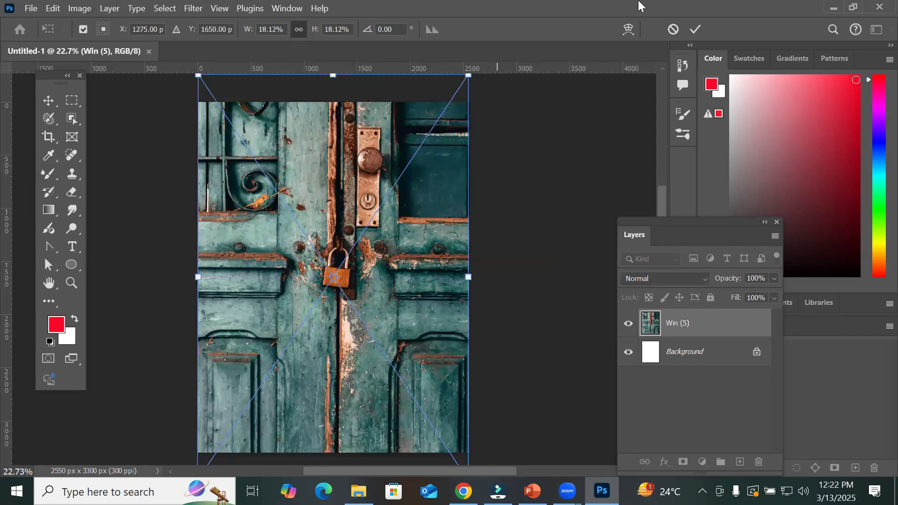
{"action": "left_click", "coordinate": [695, 29]}
Step: Rasterize the Win (5) layer for painting with the brush tools
{"action": "key", "text": "b"}
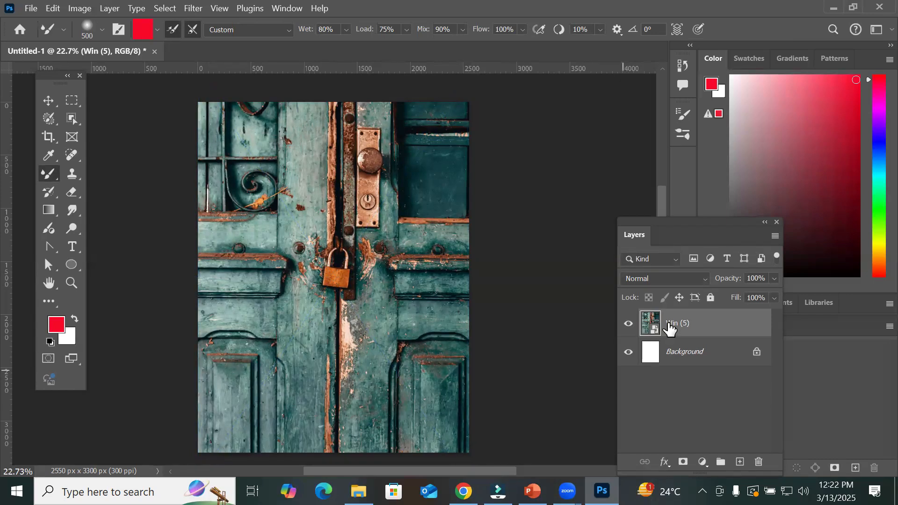
{"action": "right_click", "coordinate": [672, 325]}
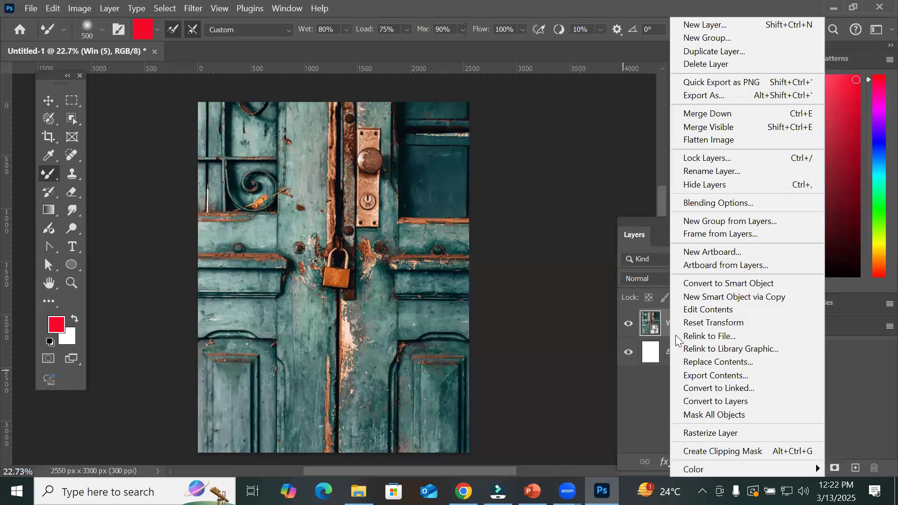
{"action": "left_click", "coordinate": [701, 433]}
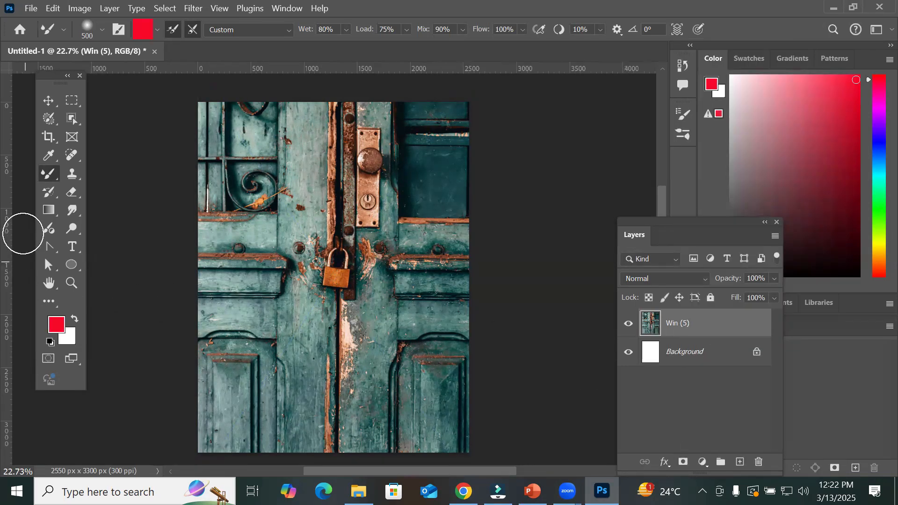
Step: Smear red over the upper-left and middle part of the door with the Mixer Brush at 500 px
{"action": "right_click", "coordinate": [48, 174]}
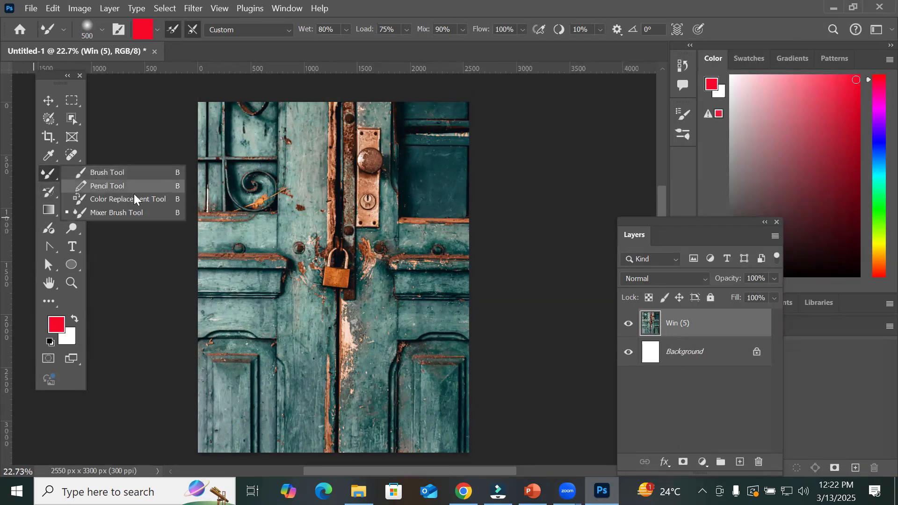
{"action": "left_click", "coordinate": [109, 213]}
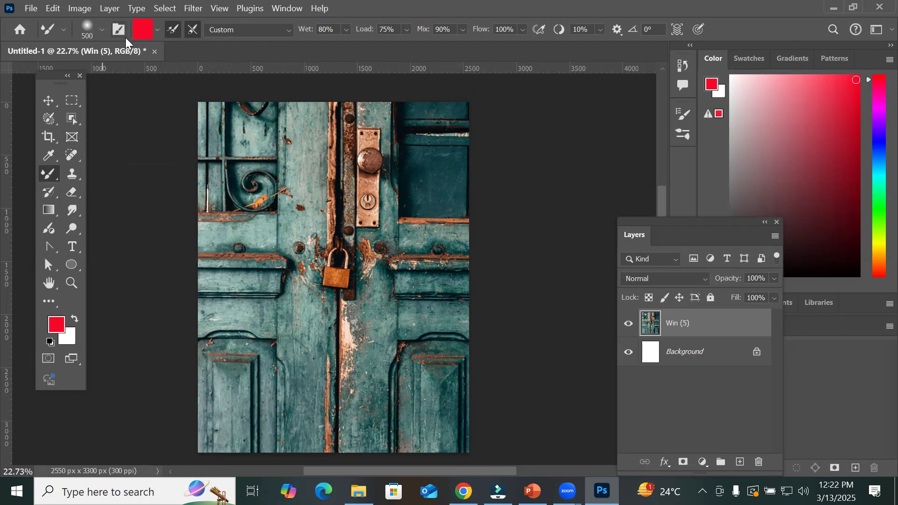
{"action": "mouse_move", "coordinate": [342, 195]}
{"action": "left_mouse_down"}
{"action": "mouse_move", "coordinate": [300, 210]}
{"action": "mouse_move", "coordinate": [330, 162]}
{"action": "mouse_move", "coordinate": [264, 231]}
{"action": "mouse_move", "coordinate": [325, 134]}
{"action": "mouse_move", "coordinate": [280, 267]}
{"action": "mouse_move", "coordinate": [306, 151]}
{"action": "mouse_move", "coordinate": [357, 251]}
{"action": "mouse_move", "coordinate": [351, 141]}
{"action": "mouse_move", "coordinate": [357, 212]}
{"action": "mouse_move", "coordinate": [341, 163]}
{"action": "mouse_move", "coordinate": [275, 132]}
{"action": "mouse_move", "coordinate": [237, 162]}
{"action": "mouse_move", "coordinate": [291, 93]}
{"action": "mouse_move", "coordinate": [267, 232]}
{"action": "mouse_move", "coordinate": [254, 126]}
{"action": "mouse_move", "coordinate": [287, 362]}
{"action": "mouse_move", "coordinate": [338, 173]}
{"action": "mouse_move", "coordinate": [358, 277]}
{"action": "left_mouse_up"}
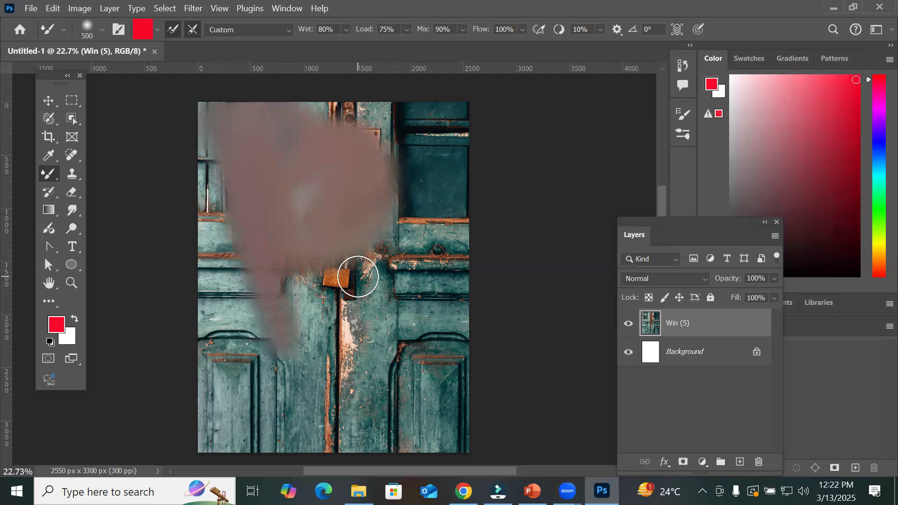
Step: Enlarge the Mixer Brush to 2100 px and blend the whole door image into a nearly uniform dull red
{"action": "key", "text": "bracketright"}
{"action": "key", "text": "bracketright"}
{"action": "key", "text": "bracketright"}
{"action": "key", "text": "bracketright"}
{"action": "key", "text": "bracketright"}
{"action": "key", "text": "bracketright"}
{"action": "key", "text": "bracketright"}
{"action": "key", "text": "bracketright"}
{"action": "key", "text": "bracketright"}
{"action": "key", "text": "bracketright"}
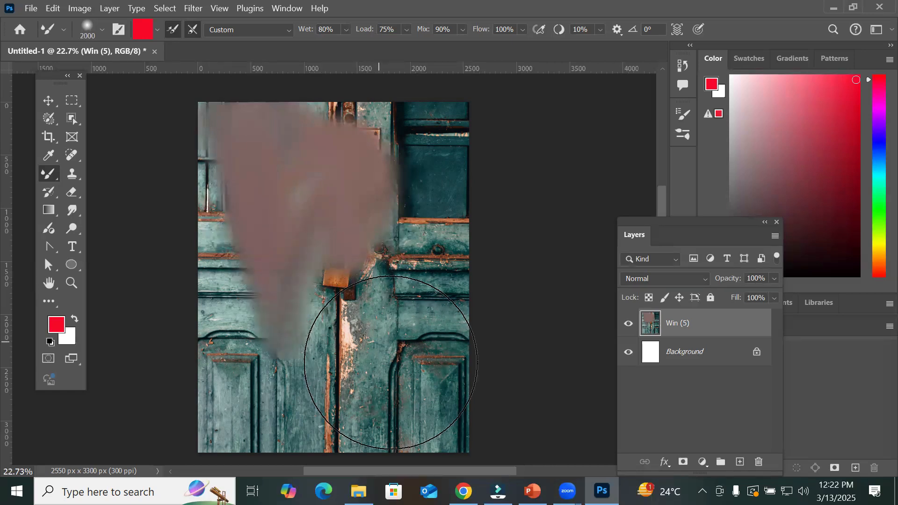
{"action": "key", "text": "bracketright"}
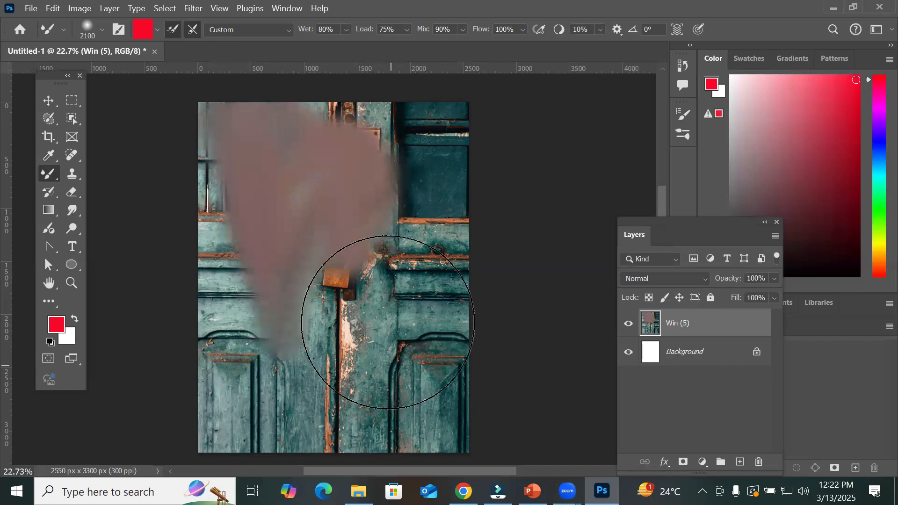
{"action": "left_click_drag", "start_coordinate": [301, 110], "coordinate": [275, 371]}
{"action": "mouse_move", "coordinate": [309, 303]}
{"action": "left_mouse_down"}
{"action": "mouse_move", "coordinate": [372, 275]}
{"action": "mouse_move", "coordinate": [281, 411]}
{"action": "mouse_move", "coordinate": [219, 162]}
{"action": "mouse_move", "coordinate": [341, 171]}
{"action": "mouse_move", "coordinate": [237, 361]}
{"action": "mouse_move", "coordinate": [319, 131]}
{"action": "mouse_move", "coordinate": [222, 315]}
{"action": "mouse_move", "coordinate": [277, 171]}
{"action": "mouse_move", "coordinate": [281, 220]}
{"action": "mouse_move", "coordinate": [330, 220]}
{"action": "mouse_move", "coordinate": [265, 353]}
{"action": "mouse_move", "coordinate": [274, 120]}
{"action": "mouse_move", "coordinate": [431, 201]}
{"action": "mouse_move", "coordinate": [221, 191]}
{"action": "mouse_move", "coordinate": [224, 178]}
{"action": "left_mouse_up"}
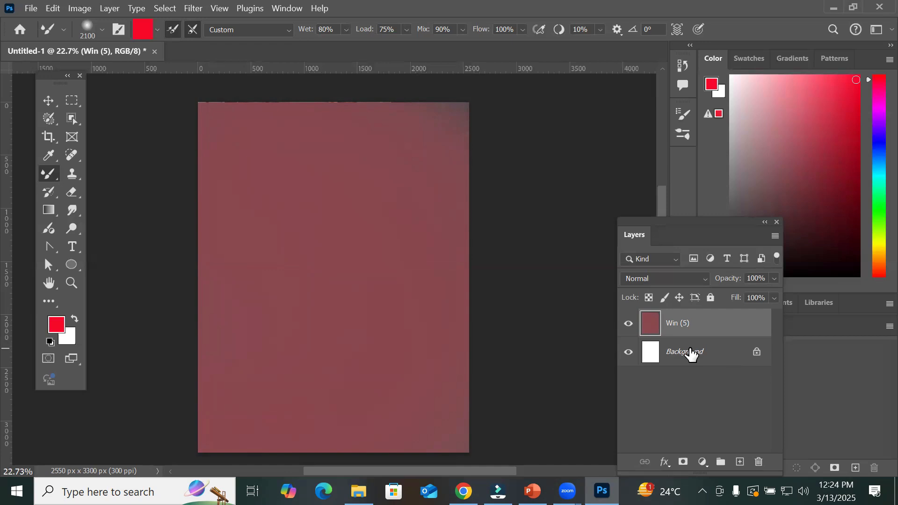
Step: Close the smeared door document without saving changes
{"action": "left_click", "coordinate": [31, 9]}
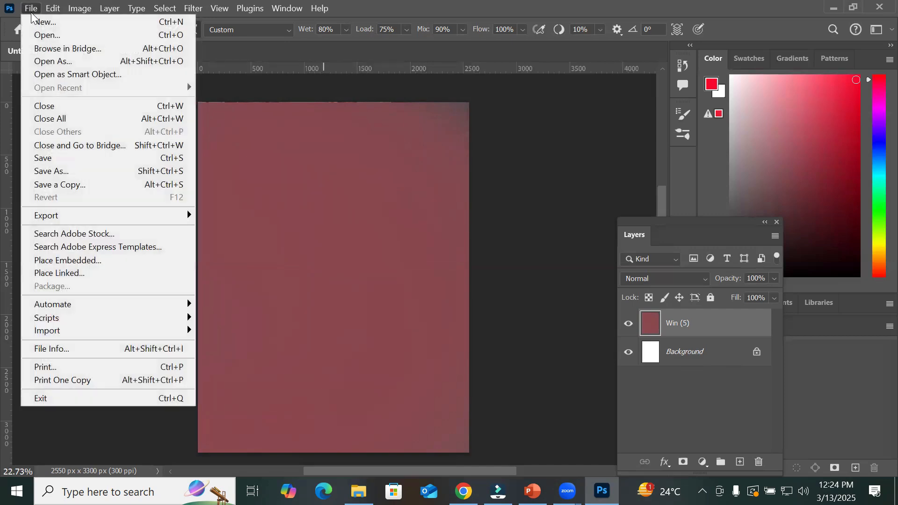
{"action": "left_click", "coordinate": [76, 106]}
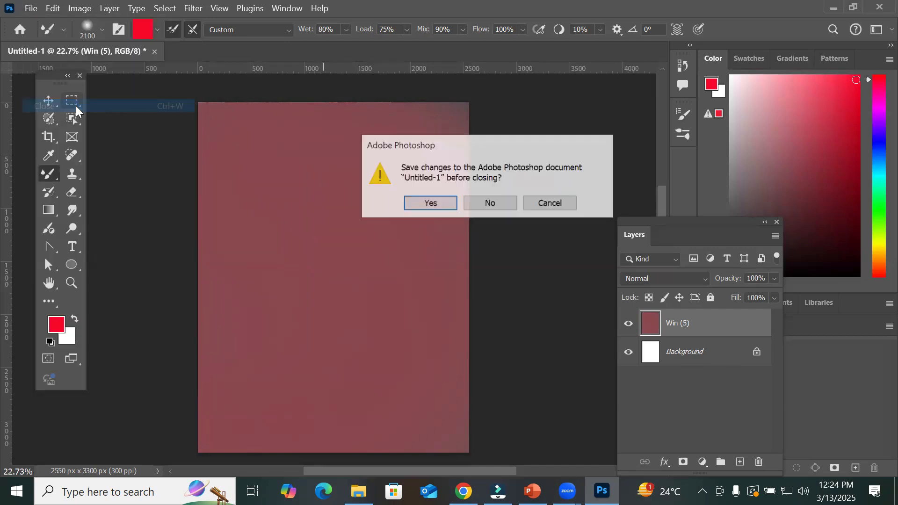
{"action": "left_click", "coordinate": [491, 204]}
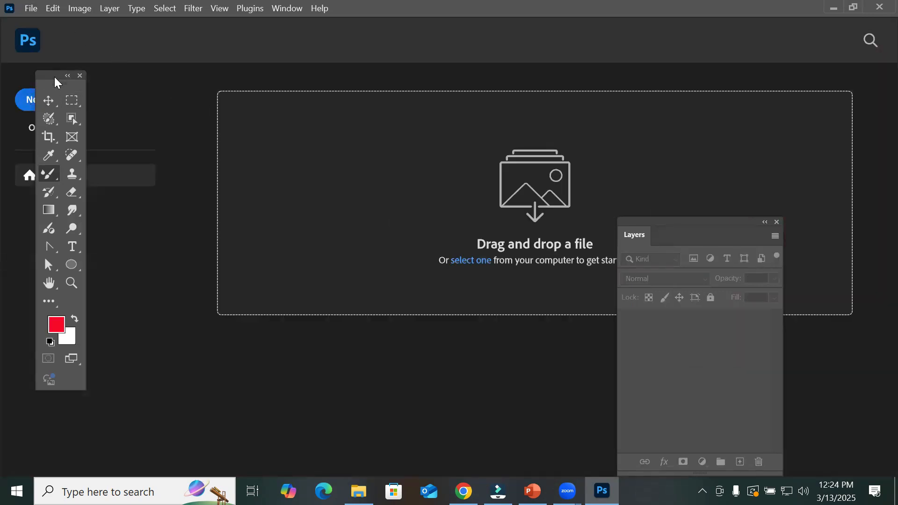
Step: Move the floating toolbox clear of the new-file option and create another 8.5 x 11 in Letter document
{"action": "left_click_drag", "start_coordinate": [56, 83], "coordinate": [138, 153]}
{"action": "left_click", "coordinate": [50, 100]}
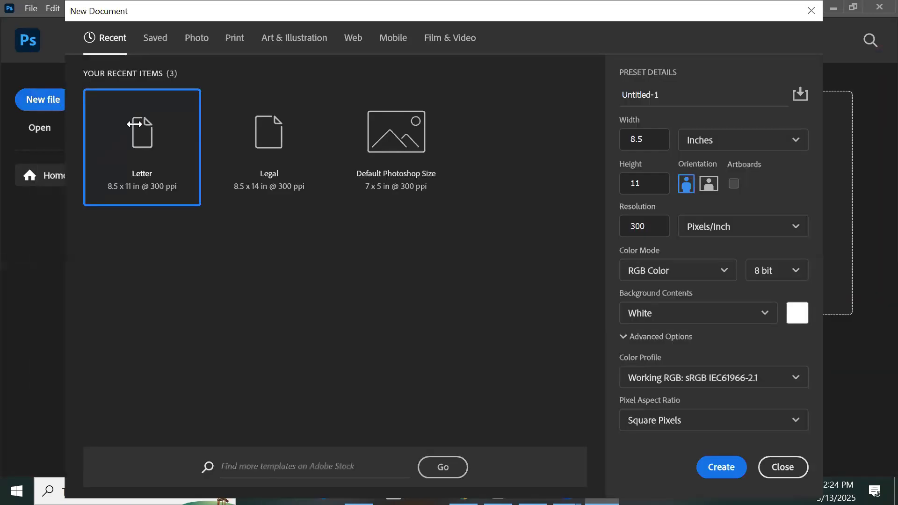
{"action": "key", "text": "Escape"}
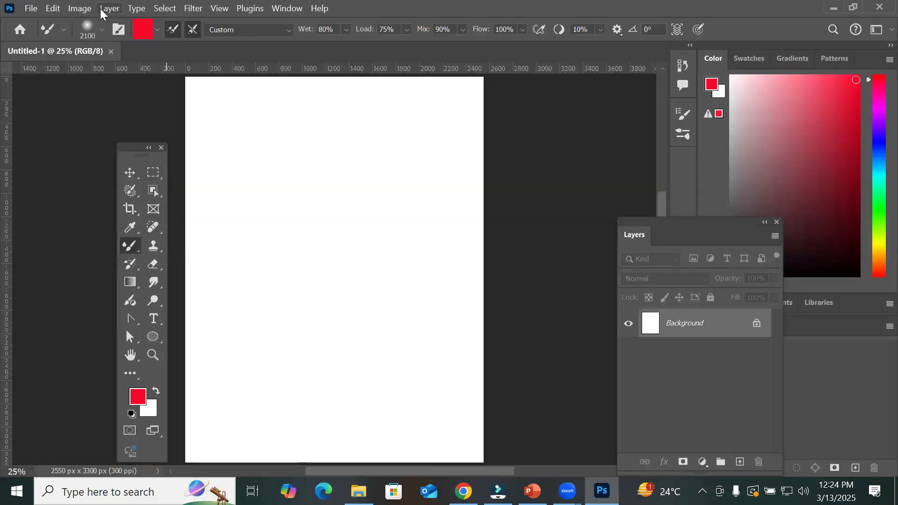
Step: Start placing an embedded image and go up from the DoorCarWindows folder to the Images folder
{"action": "left_click", "coordinate": [31, 8]}
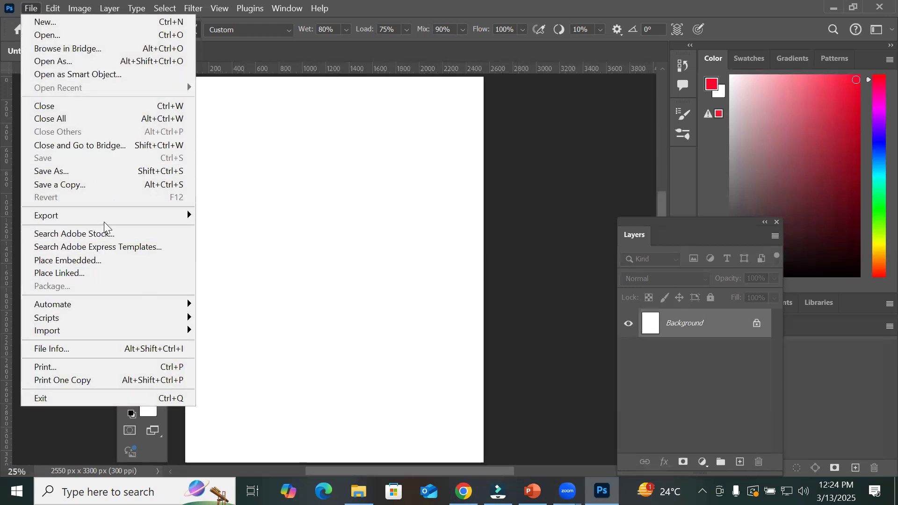
{"action": "left_click", "coordinate": [178, 266]}
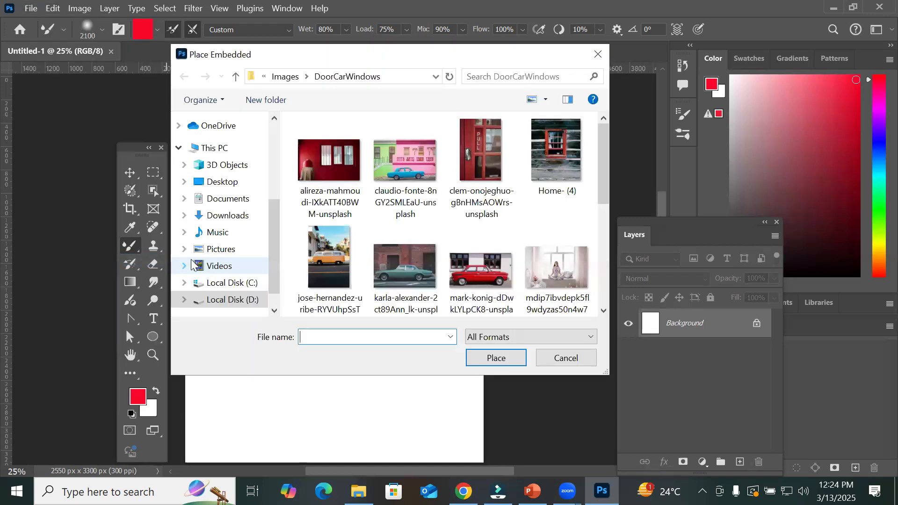
{"action": "scroll", "coordinate": [469, 259], "scroll_direction": "down", "scroll_amount": 5}
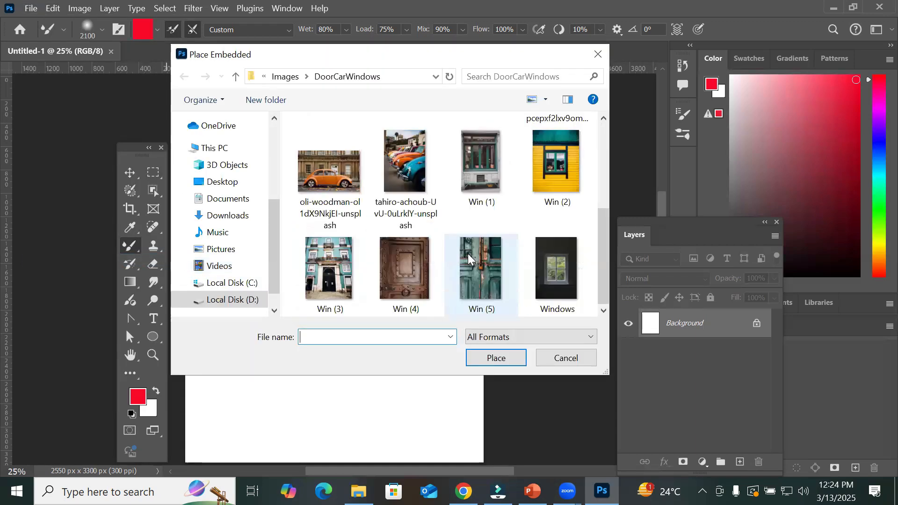
{"action": "left_click", "coordinate": [285, 76]}
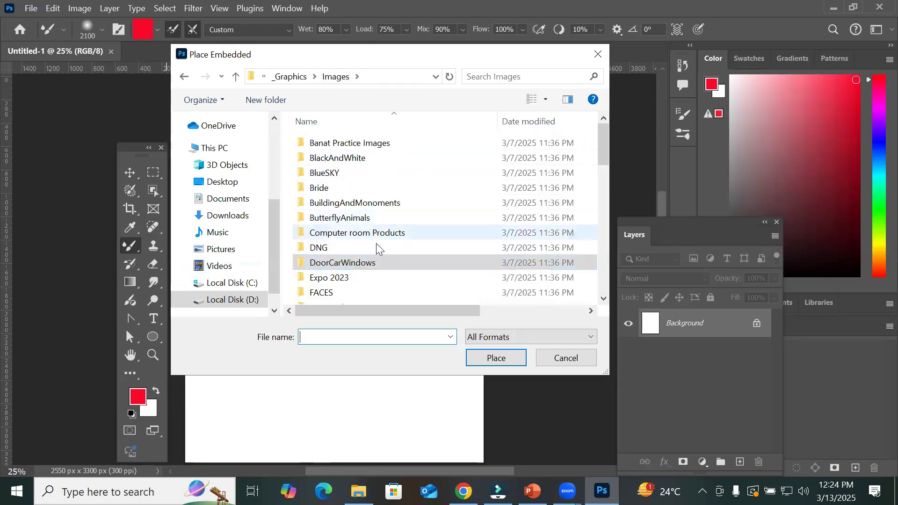
Step: Find the Texture folder within Images and look through its pictures for a suitable one
{"action": "scroll", "coordinate": [374, 249], "scroll_direction": "down", "scroll_amount": 2}
{"action": "scroll", "coordinate": [374, 251], "scroll_direction": "down", "scroll_amount": 2}
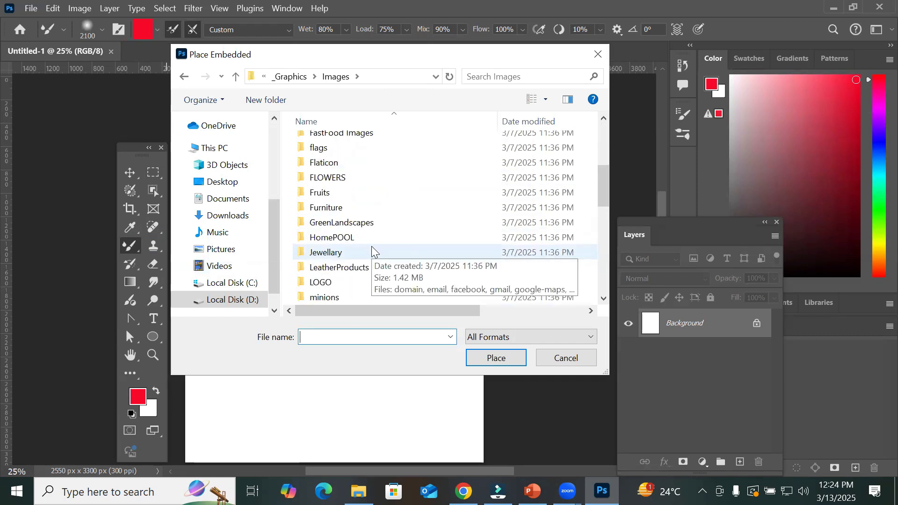
{"action": "scroll", "coordinate": [346, 284], "scroll_direction": "down", "scroll_amount": 1}
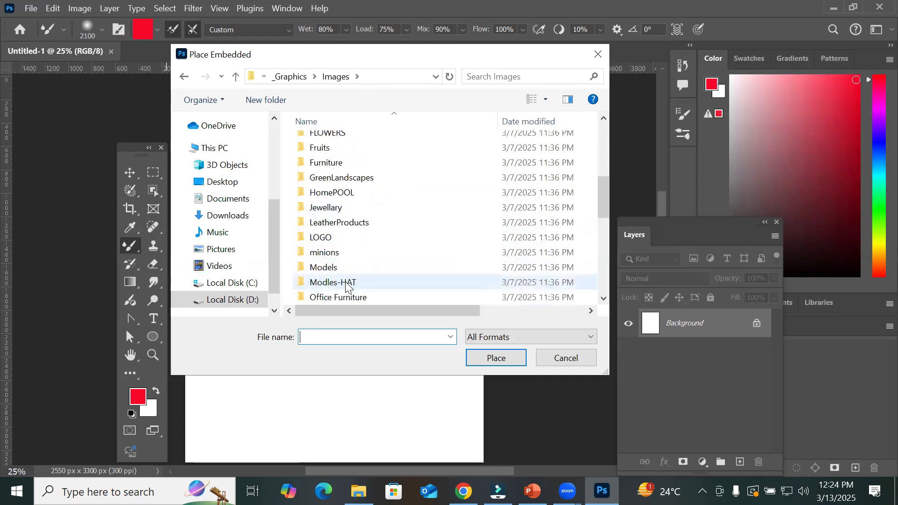
{"action": "scroll", "coordinate": [347, 285], "scroll_direction": "down", "scroll_amount": 1}
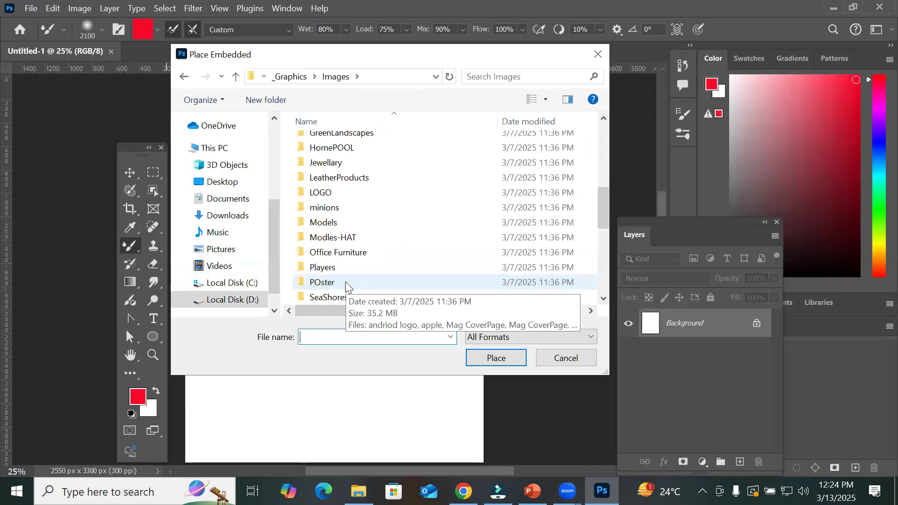
{"action": "scroll", "coordinate": [346, 286], "scroll_direction": "down", "scroll_amount": 1}
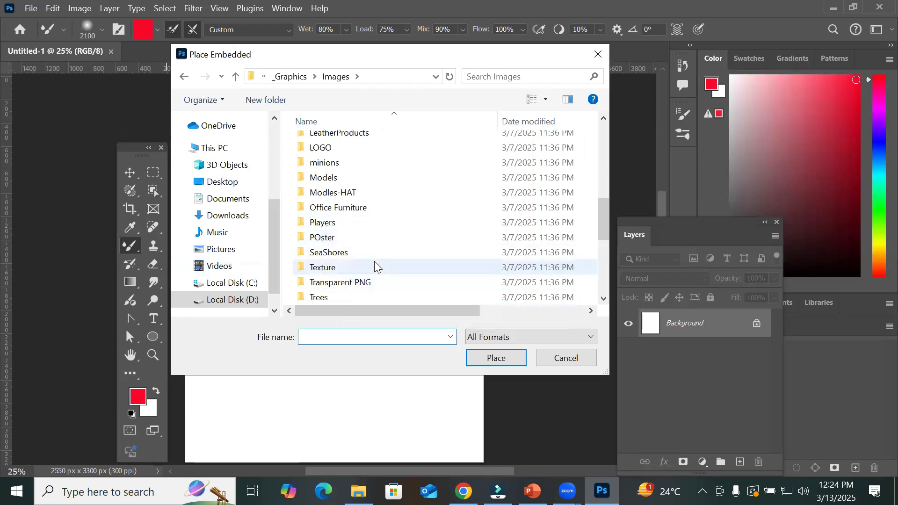
{"action": "scroll", "coordinate": [375, 265], "scroll_direction": "down", "scroll_amount": 1}
{"action": "scroll", "coordinate": [374, 265], "scroll_direction": "up", "scroll_amount": 1}
{"action": "scroll", "coordinate": [375, 264], "scroll_direction": "down", "scroll_amount": 1}
{"action": "left_click", "coordinate": [329, 225]}
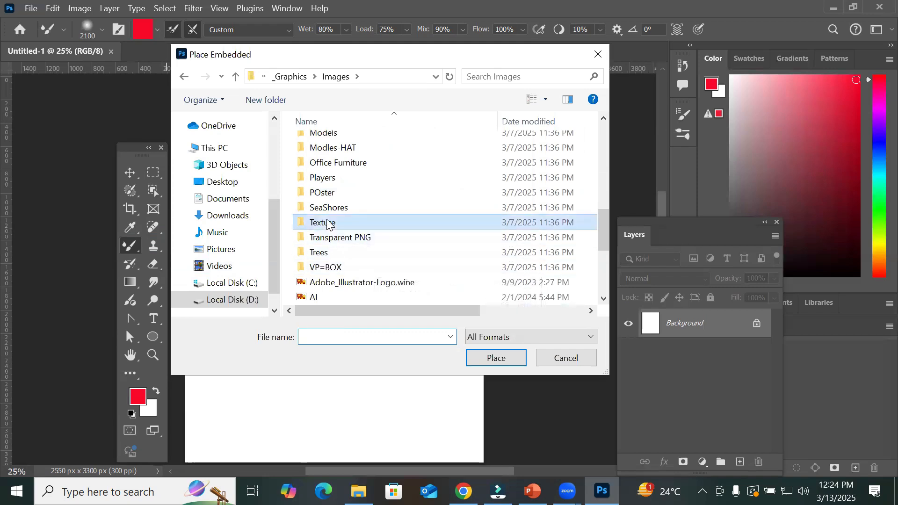
{"action": "double_click", "coordinate": [329, 225]}
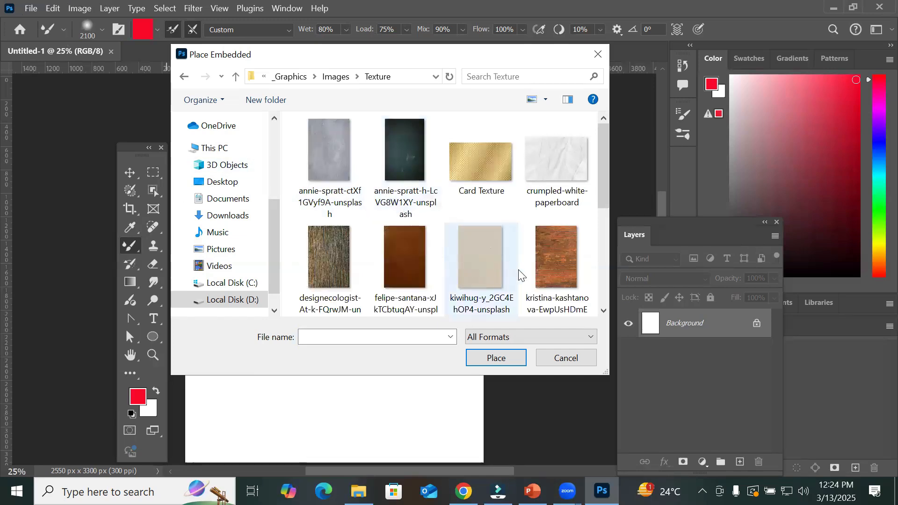
{"action": "scroll", "coordinate": [520, 276], "scroll_direction": "down", "scroll_amount": 5}
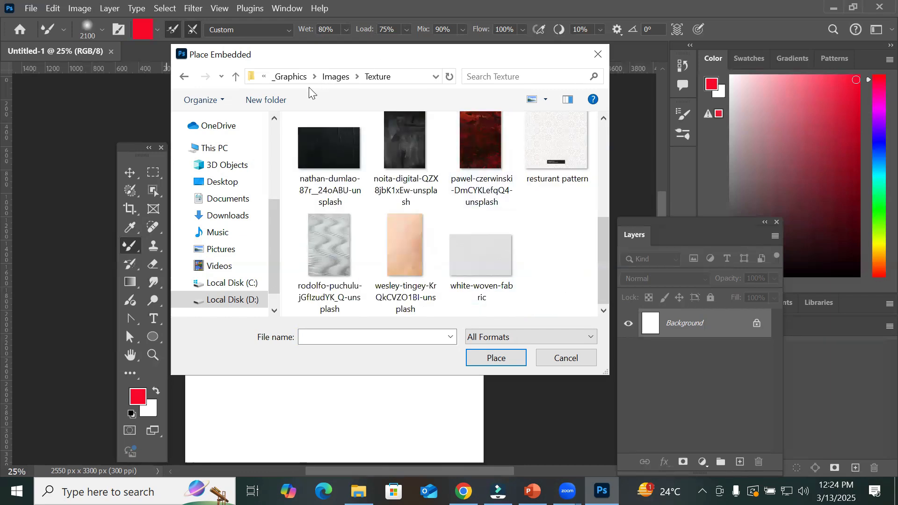
Step: Go to the Models folder within Images and place the colourful umbrellas photo into the document
{"action": "left_click", "coordinate": [334, 78]}
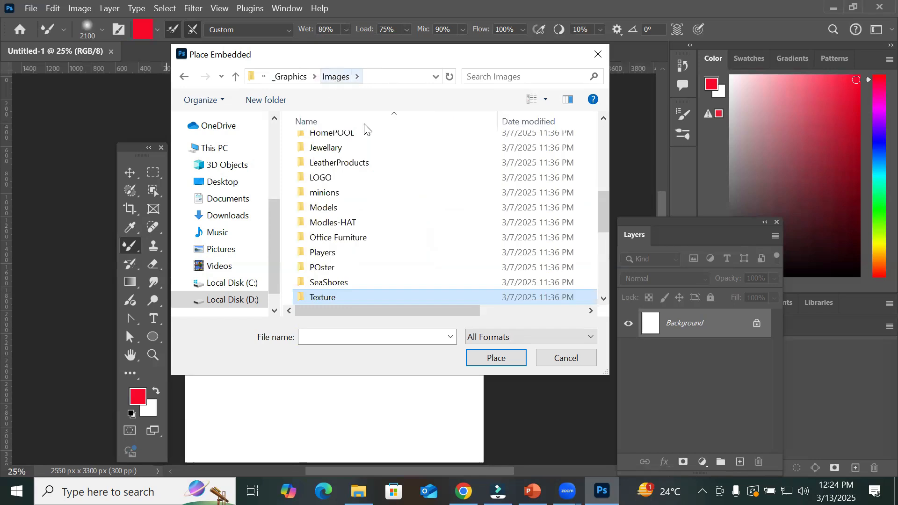
{"action": "left_click", "coordinate": [329, 223]}
{"action": "double_click", "coordinate": [324, 208]}
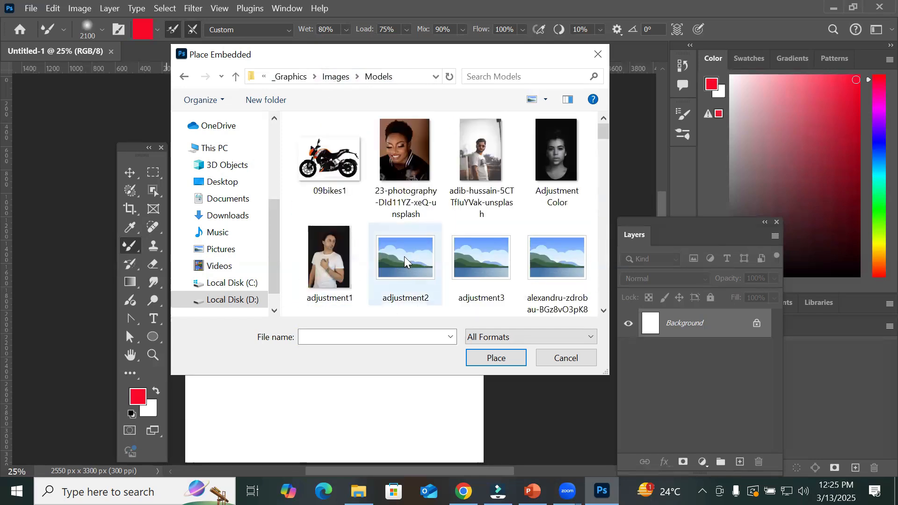
{"action": "scroll", "coordinate": [445, 225], "scroll_direction": "down", "scroll_amount": 2}
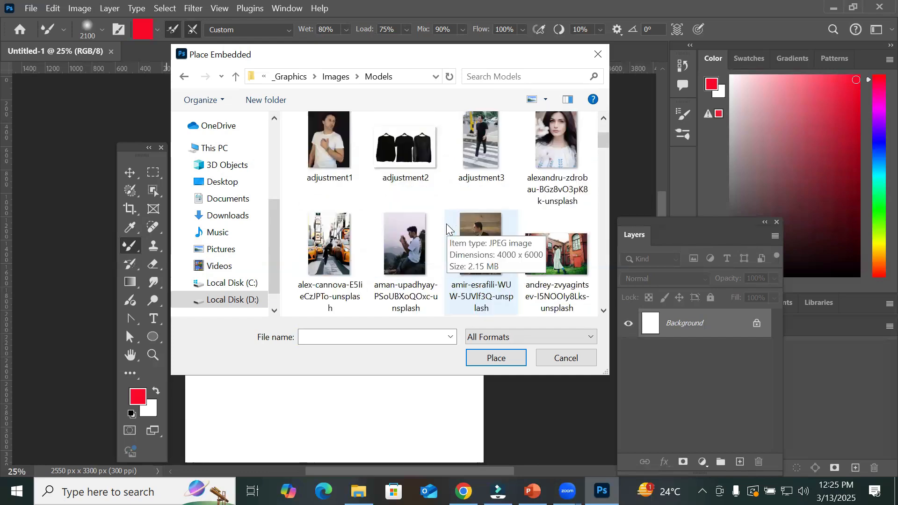
{"action": "scroll", "coordinate": [446, 225], "scroll_direction": "down", "scroll_amount": 2}
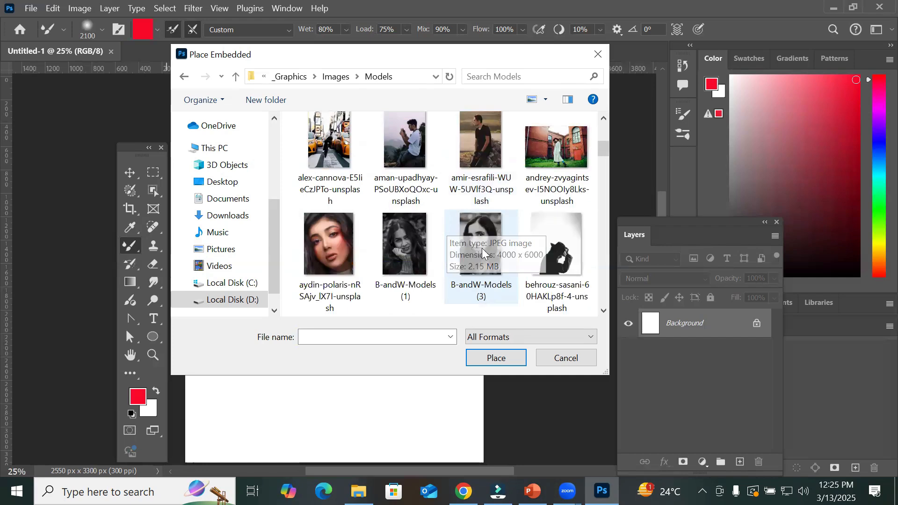
{"action": "scroll", "coordinate": [511, 263], "scroll_direction": "down", "scroll_amount": 4}
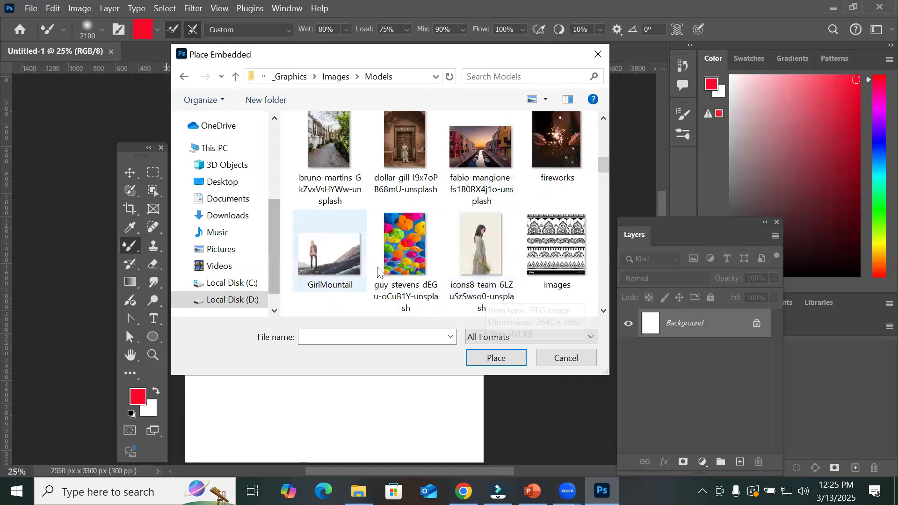
{"action": "left_click", "coordinate": [405, 257]}
{"action": "left_click", "coordinate": [502, 359]}
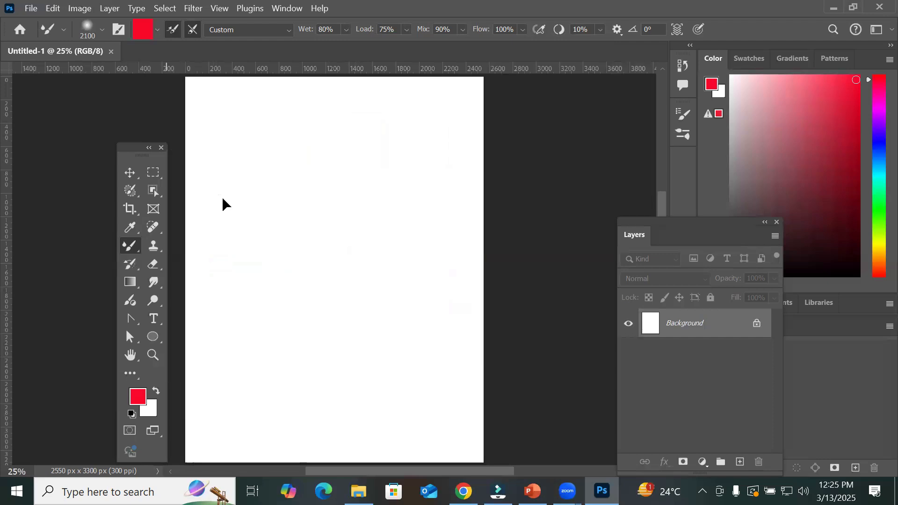
Step: Enlarge the placed umbrella photo to span the full page width and commit the placement
{"action": "left_click_drag", "start_coordinate": [206, 269], "coordinate": [186, 269]}
{"action": "left_click_drag", "start_coordinate": [463, 269], "coordinate": [483, 270]}
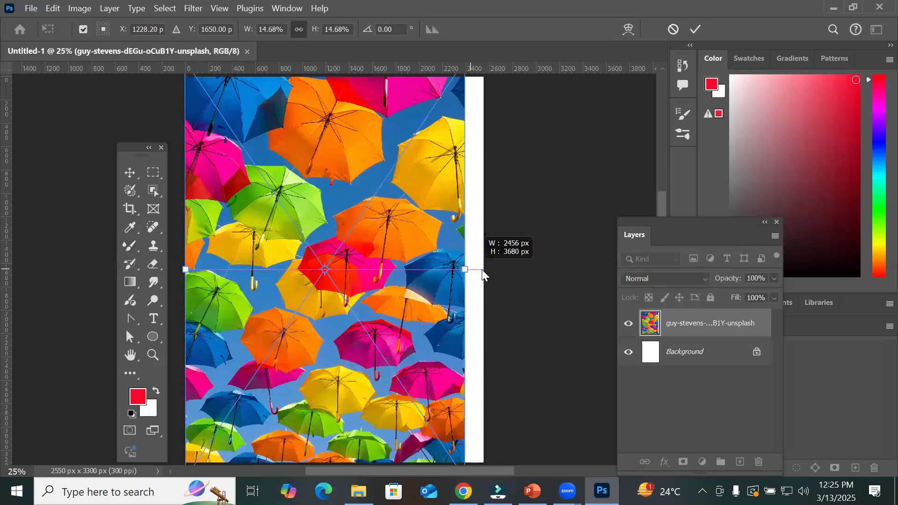
{"action": "left_click", "coordinate": [31, 8]}
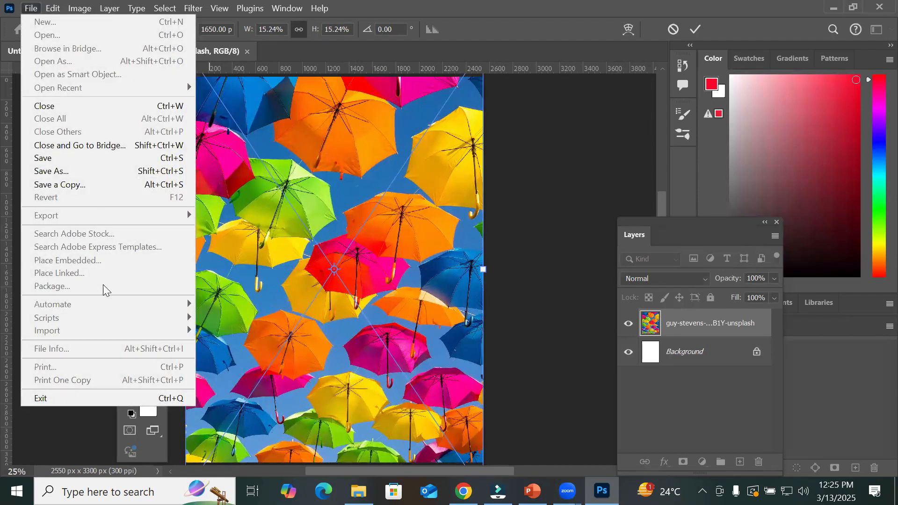
{"action": "left_click", "coordinate": [695, 29]}
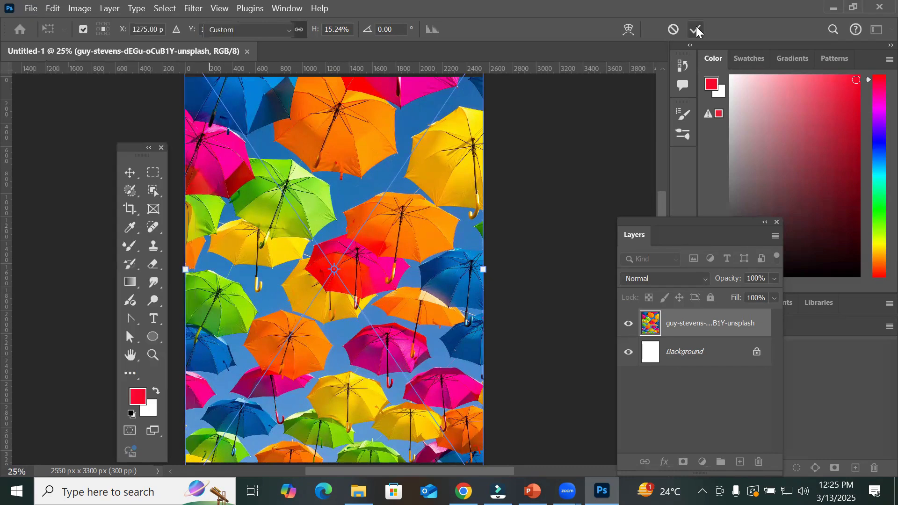
Step: Start placing another embedded image and look for a suitable picture in the Bride folder within Images
{"action": "left_click", "coordinate": [31, 12]}
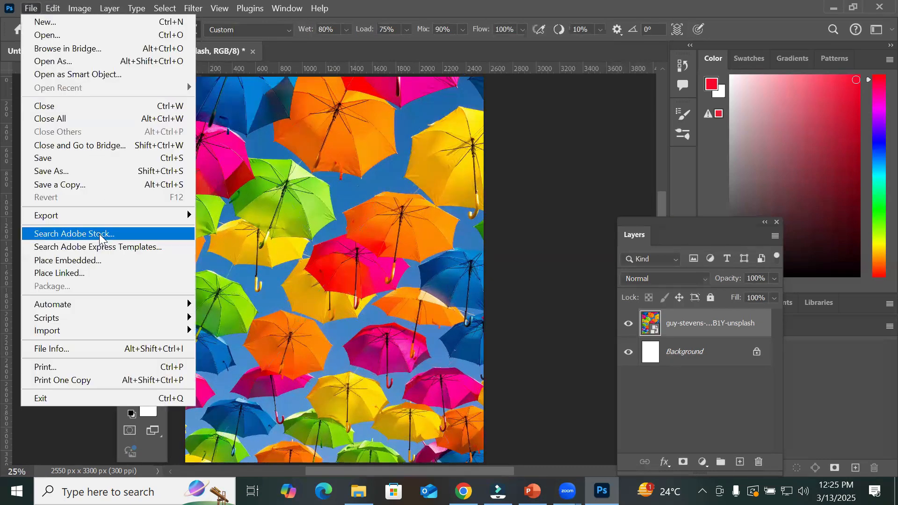
{"action": "left_click", "coordinate": [109, 262]}
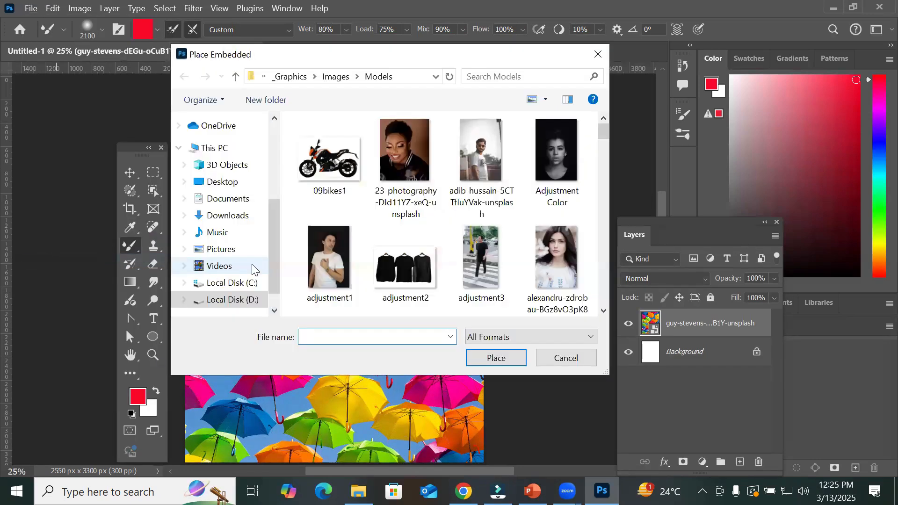
{"action": "left_click", "coordinate": [335, 77]}
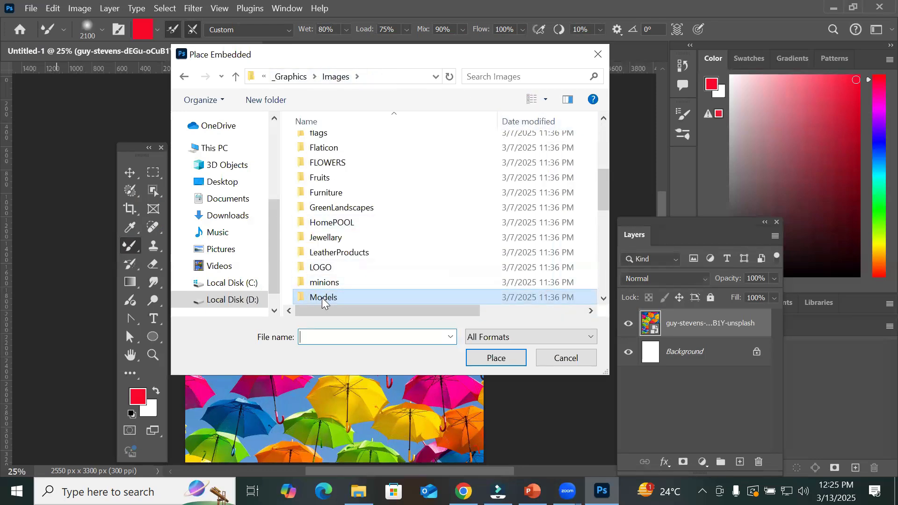
{"action": "scroll", "coordinate": [323, 300], "scroll_direction": "down", "scroll_amount": 1}
{"action": "scroll", "coordinate": [335, 263], "scroll_direction": "up", "scroll_amount": 2}
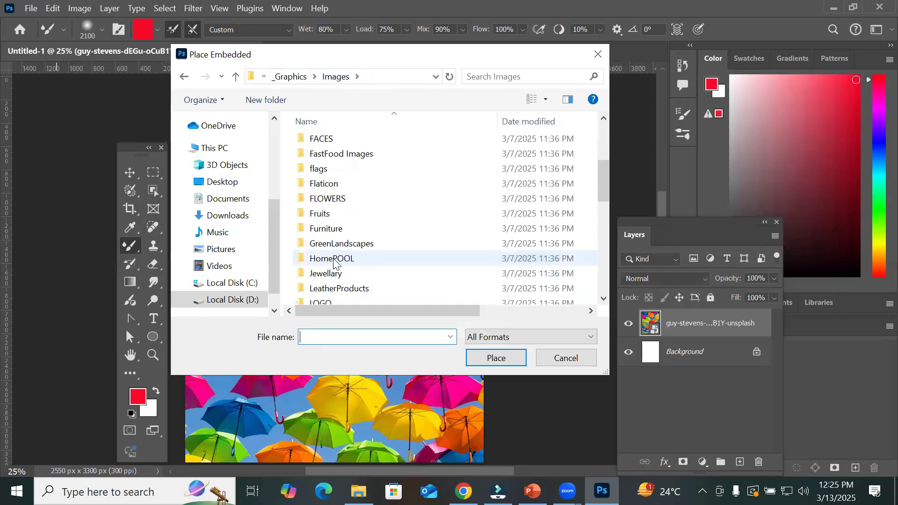
{"action": "scroll", "coordinate": [335, 263], "scroll_direction": "up", "scroll_amount": 3}
{"action": "left_click", "coordinate": [328, 170]}
{"action": "double_click", "coordinate": [328, 169]}
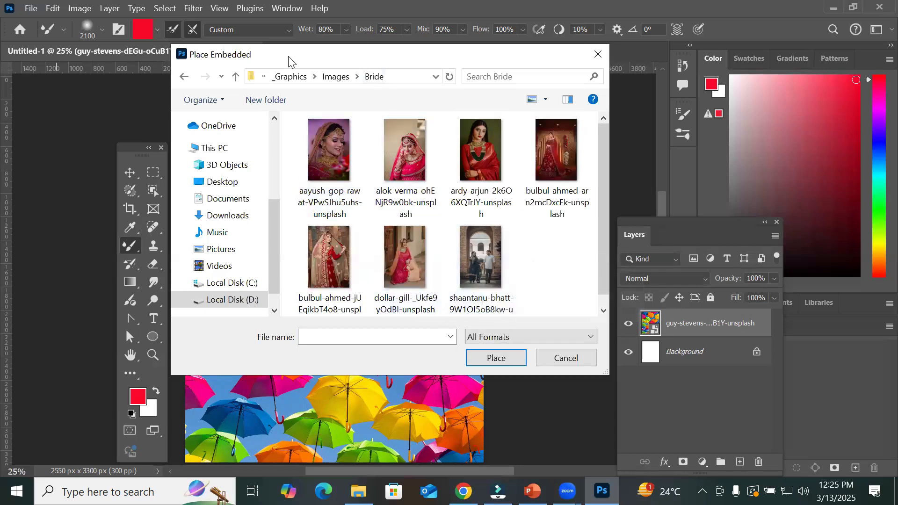
Step: Go to the Players folder within Images, place pngegg (5) over the umbrella photo and commit it at its default size
{"action": "left_click", "coordinate": [336, 78]}
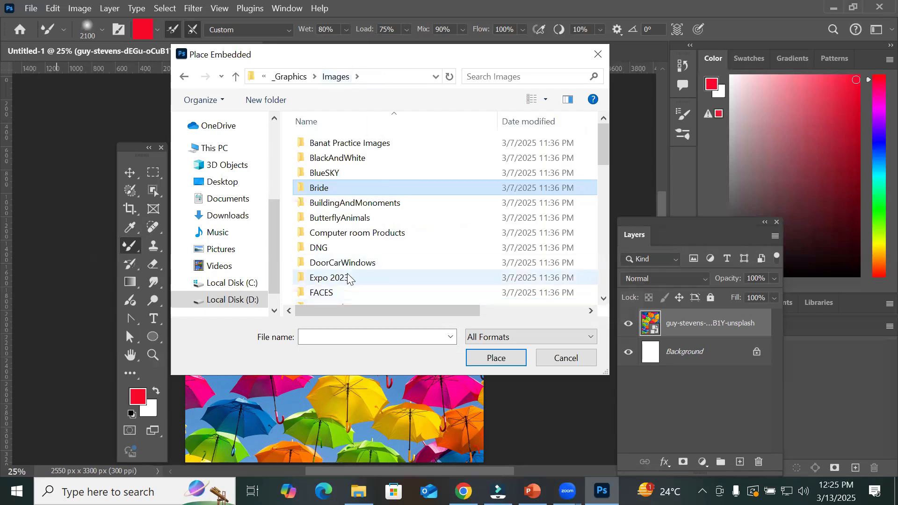
{"action": "scroll", "coordinate": [348, 279], "scroll_direction": "down", "scroll_amount": 1}
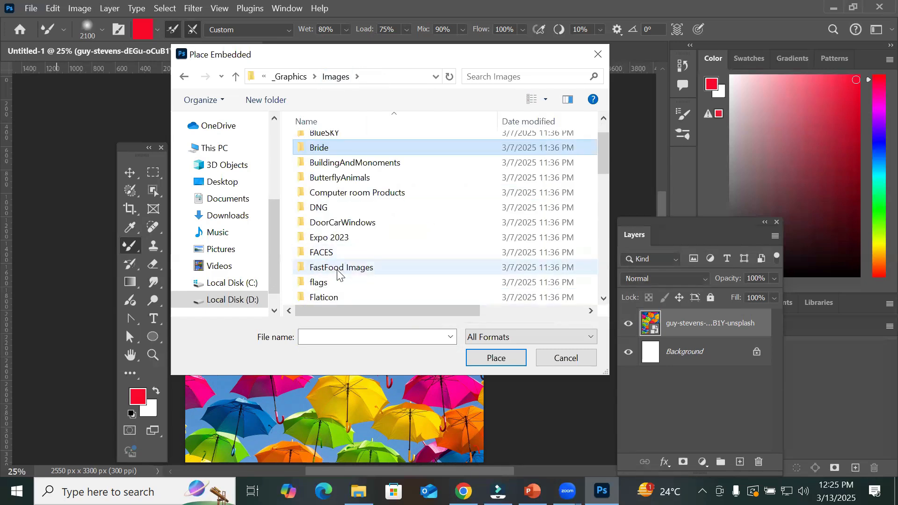
{"action": "scroll", "coordinate": [339, 275], "scroll_direction": "down", "scroll_amount": 2}
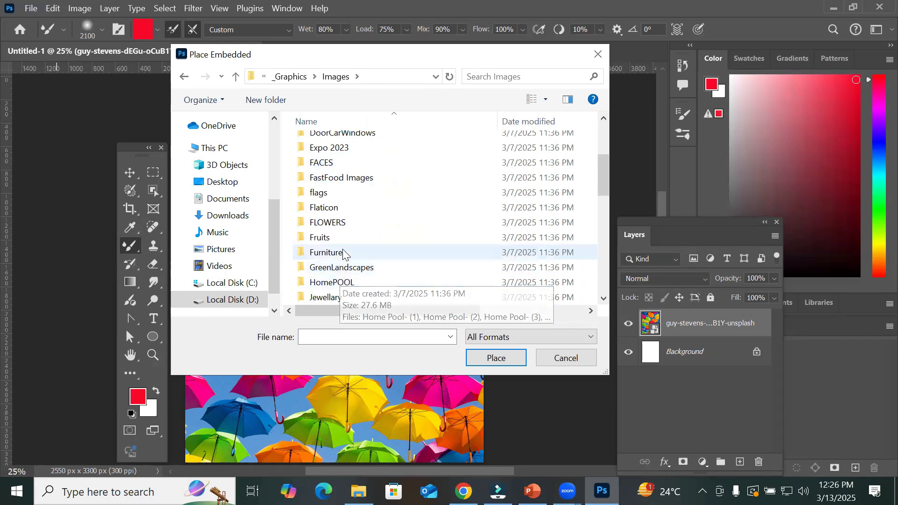
{"action": "scroll", "coordinate": [339, 249], "scroll_direction": "down", "scroll_amount": 2}
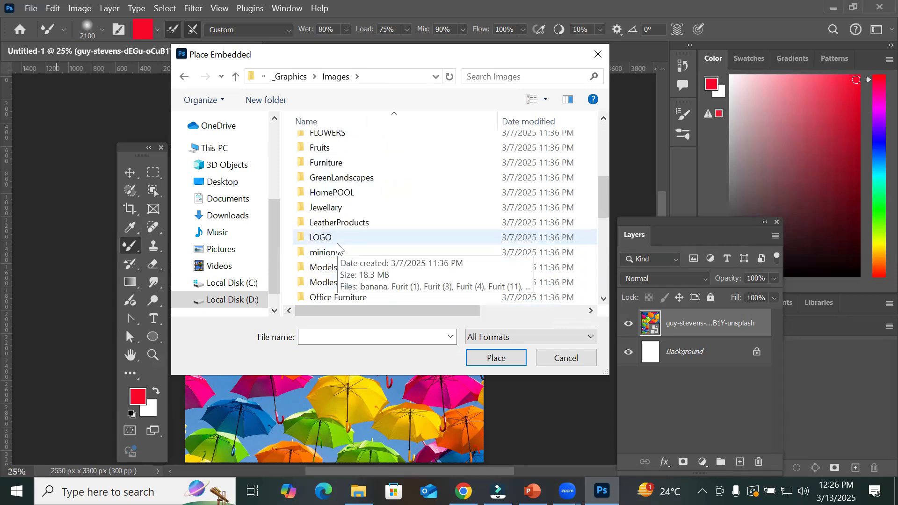
{"action": "scroll", "coordinate": [321, 284], "scroll_direction": "down", "scroll_amount": 1}
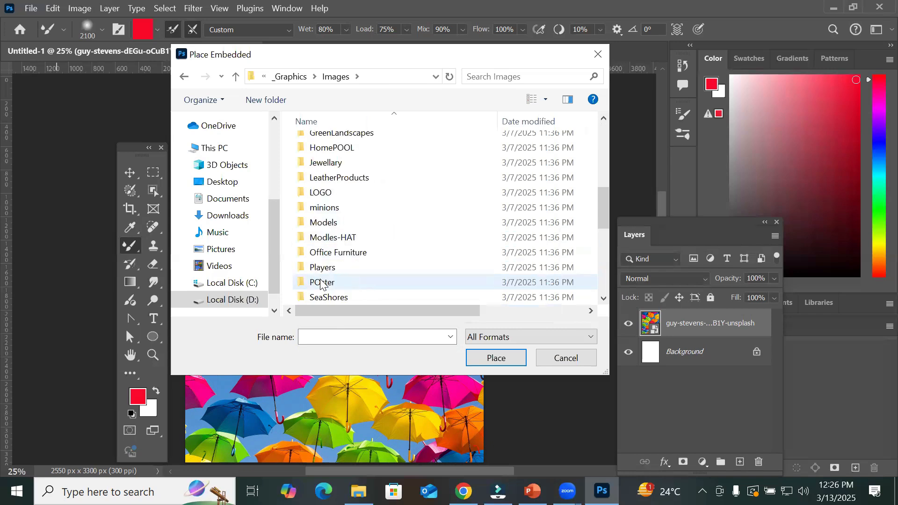
{"action": "left_click", "coordinate": [340, 270]}
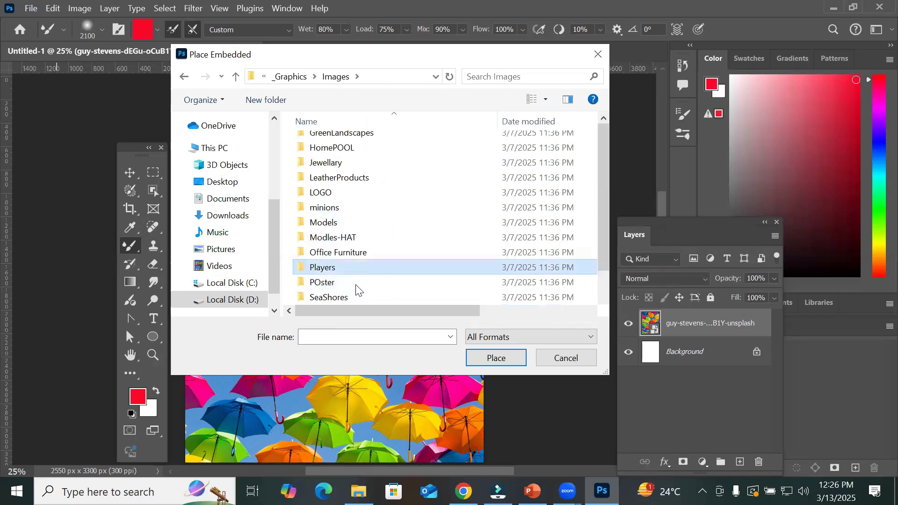
{"action": "key", "text": "Return"}
{"action": "scroll", "coordinate": [490, 294], "scroll_direction": "down", "scroll_amount": 1}
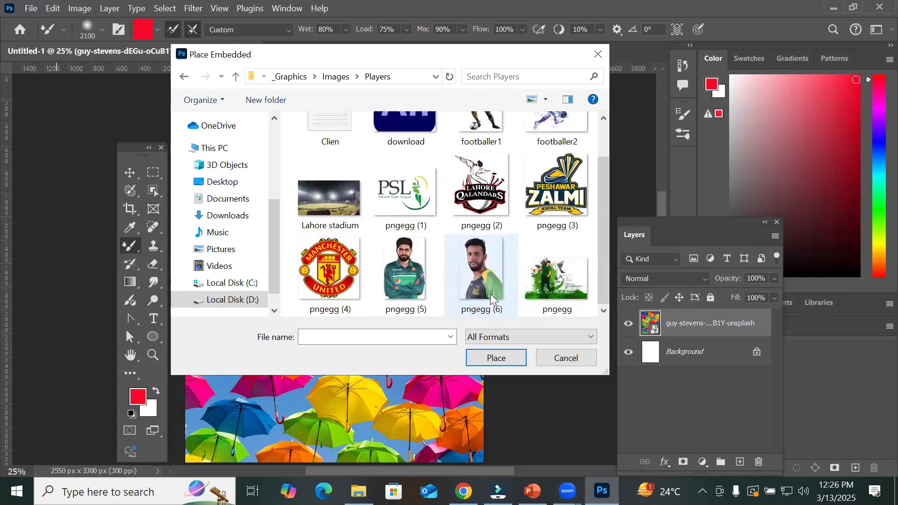
{"action": "left_click", "coordinate": [416, 276]}
{"action": "left_click", "coordinate": [496, 358]}
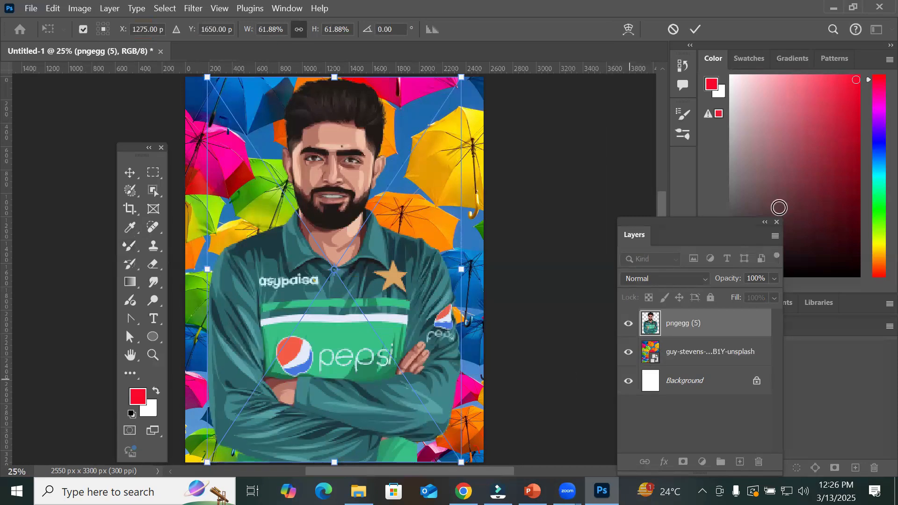
{"action": "left_click", "coordinate": [696, 29]}
Step: Hide the pngegg (5) layer and rasterize the umbrella photo layer
{"action": "key", "text": "b"}
{"action": "scroll", "coordinate": [440, 267], "scroll_direction": "down", "scroll_amount": 1}
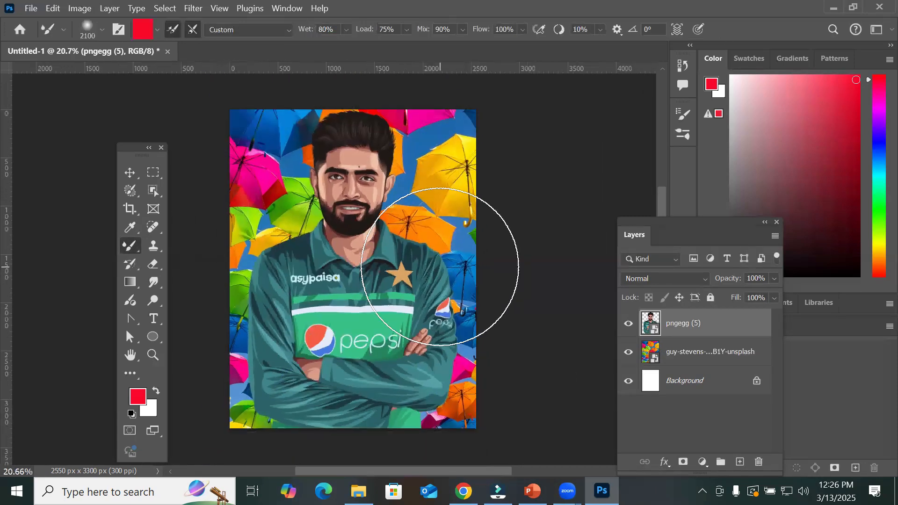
{"action": "left_click", "coordinate": [630, 324]}
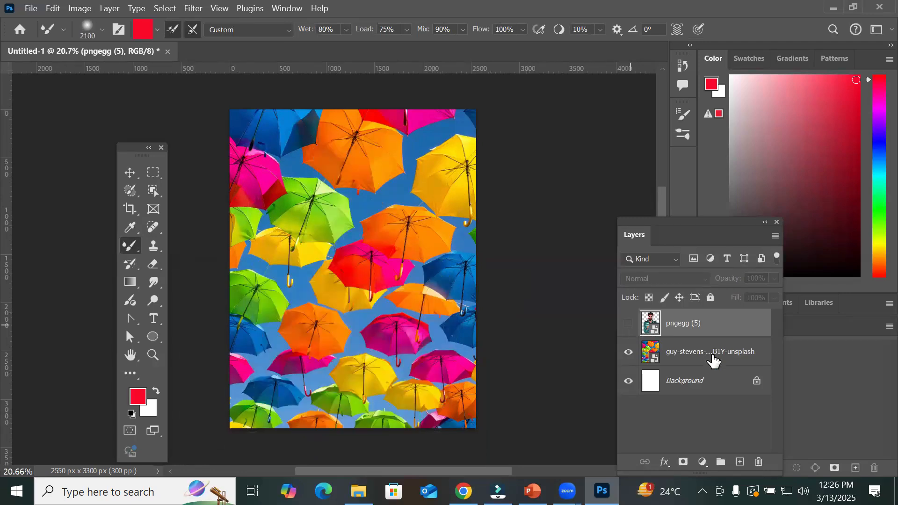
{"action": "left_click", "coordinate": [707, 356]}
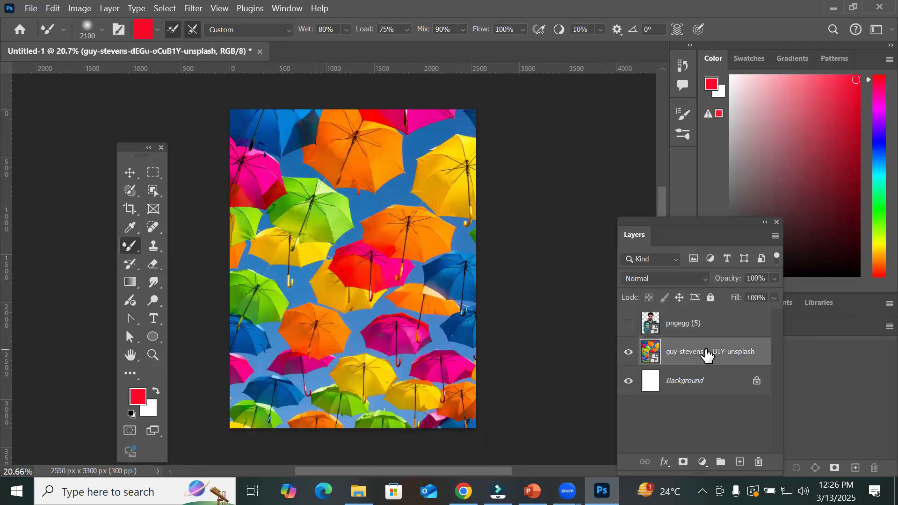
{"action": "right_click", "coordinate": [695, 352]}
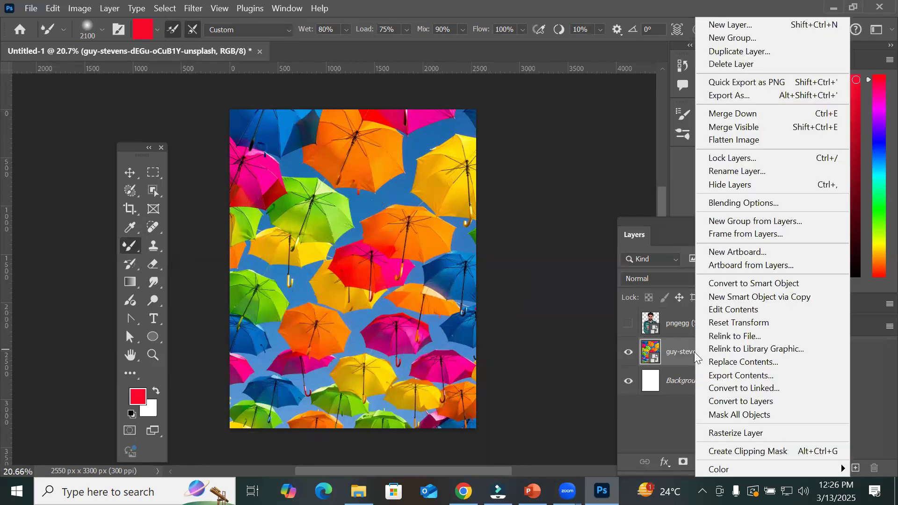
{"action": "left_click", "coordinate": [737, 435]}
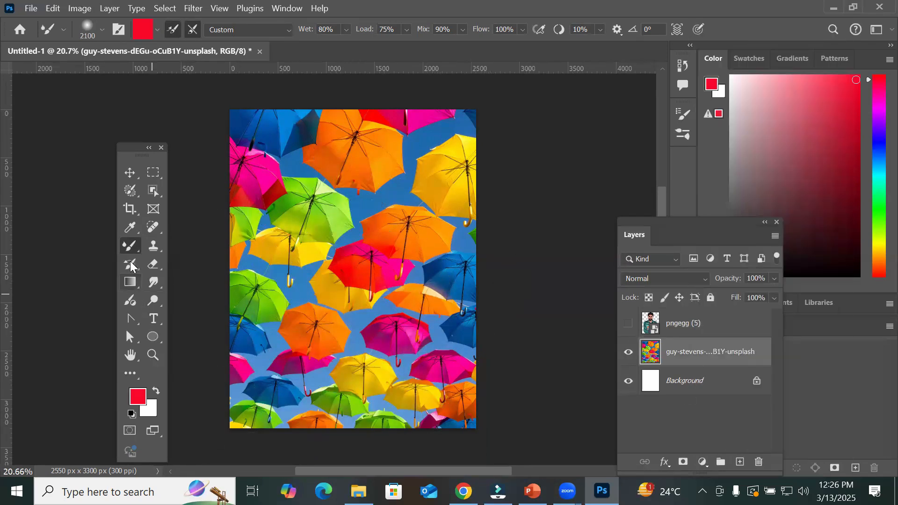
Step: Choose the Mixer Brush Tool and clean the red paint off its brush
{"action": "right_click", "coordinate": [130, 247]}
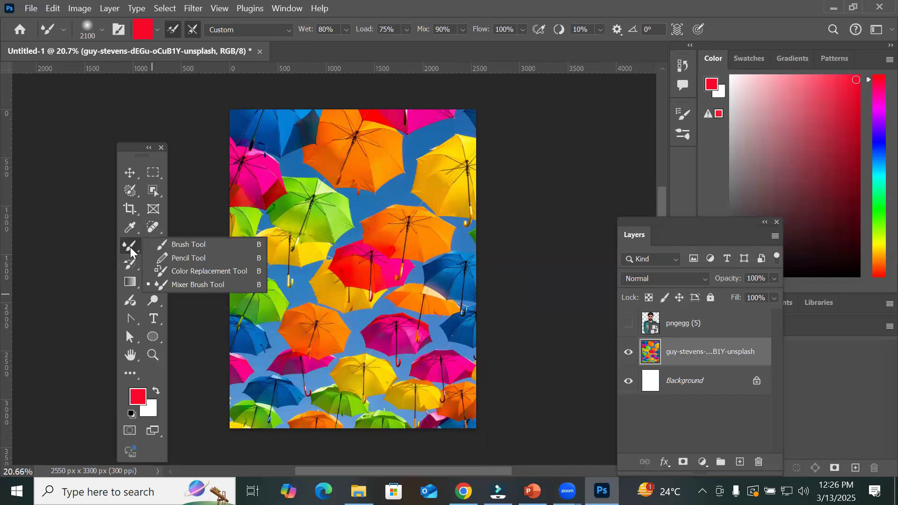
{"action": "left_click", "coordinate": [199, 287]}
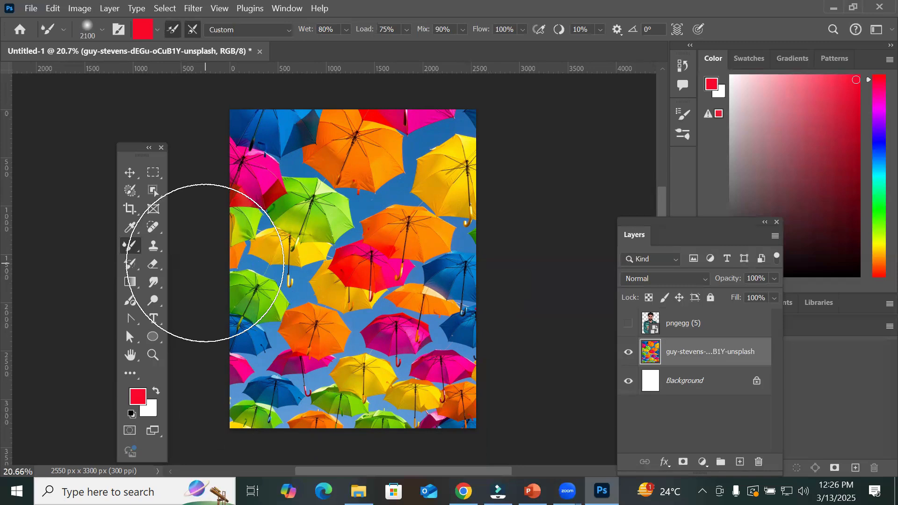
{"action": "left_click", "coordinate": [157, 30]}
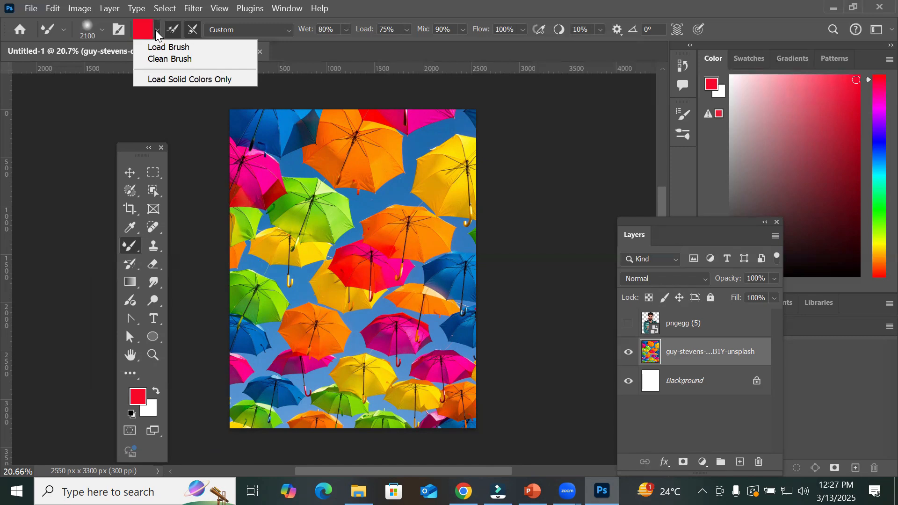
{"action": "left_click", "coordinate": [189, 59]}
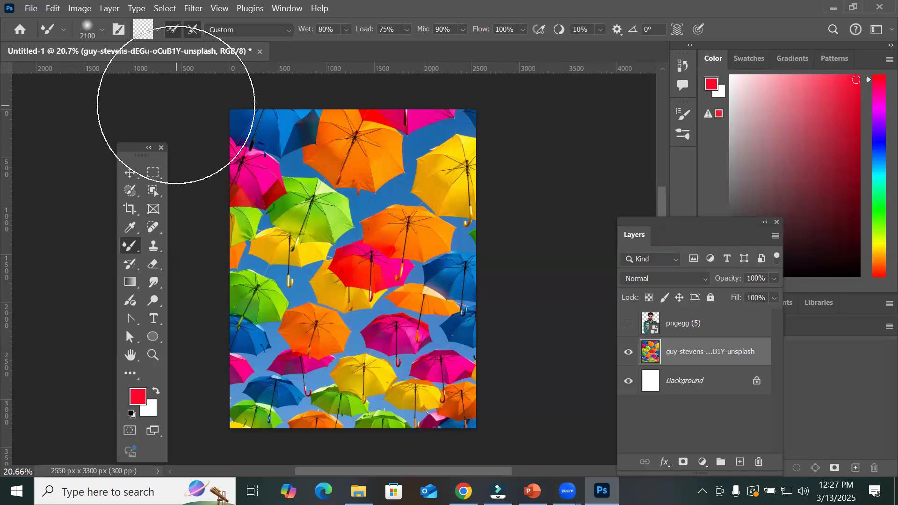
Step: Load the Mixer Brush with the red foreground colour and clean the brush again
{"action": "left_click", "coordinate": [159, 30]}
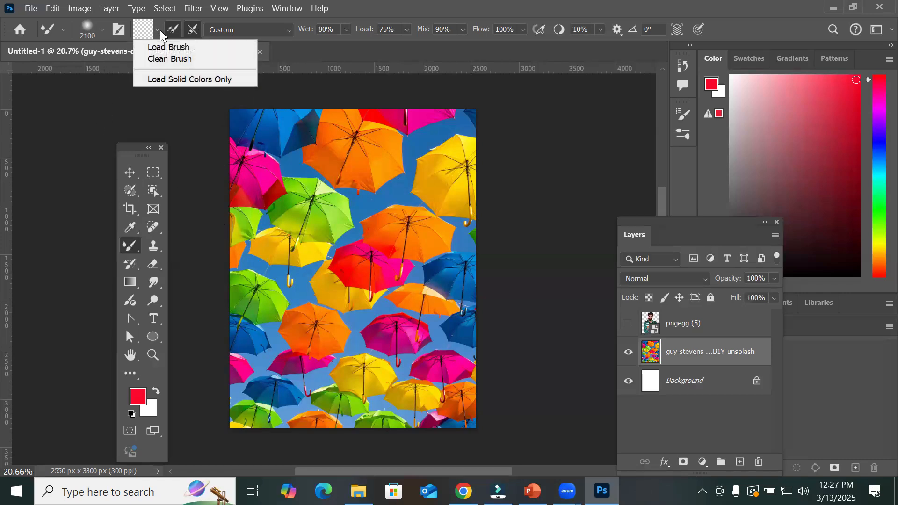
{"action": "left_click", "coordinate": [190, 46]}
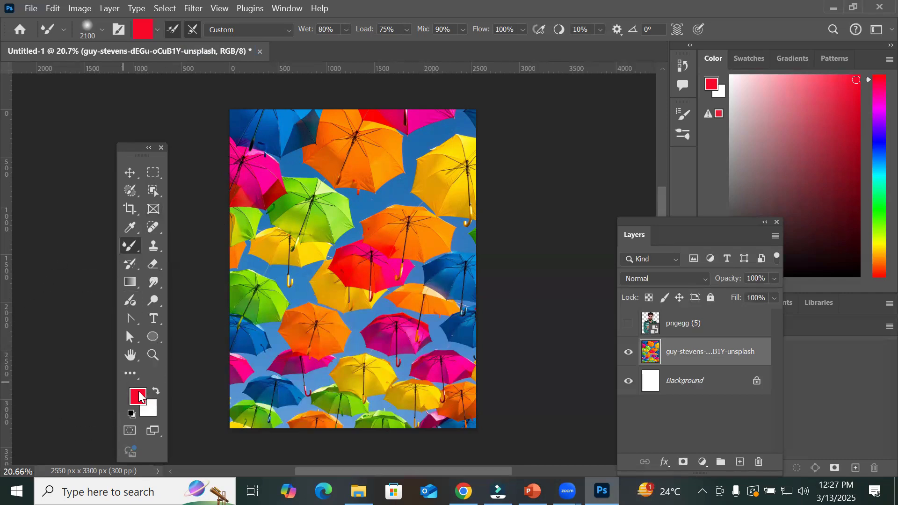
{"action": "left_click", "coordinate": [158, 31]}
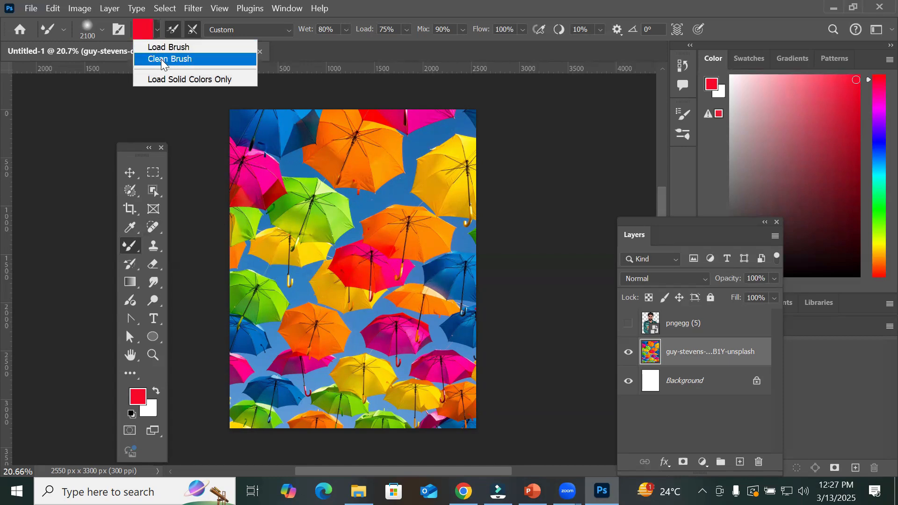
{"action": "left_click", "coordinate": [163, 60]}
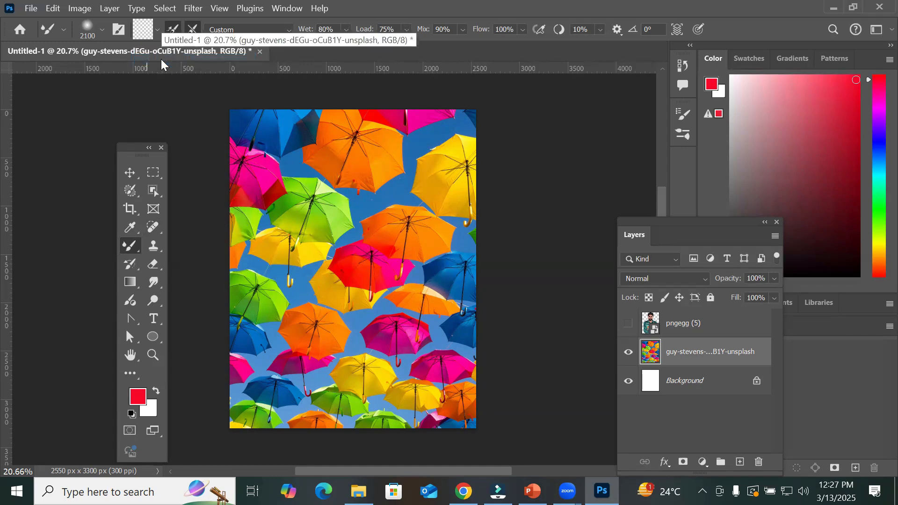
Step: Set the foreground colour to orange and load the Mixer Brush with it
{"action": "left_click", "coordinate": [139, 398]}
{"action": "left_click", "coordinate": [459, 204]}
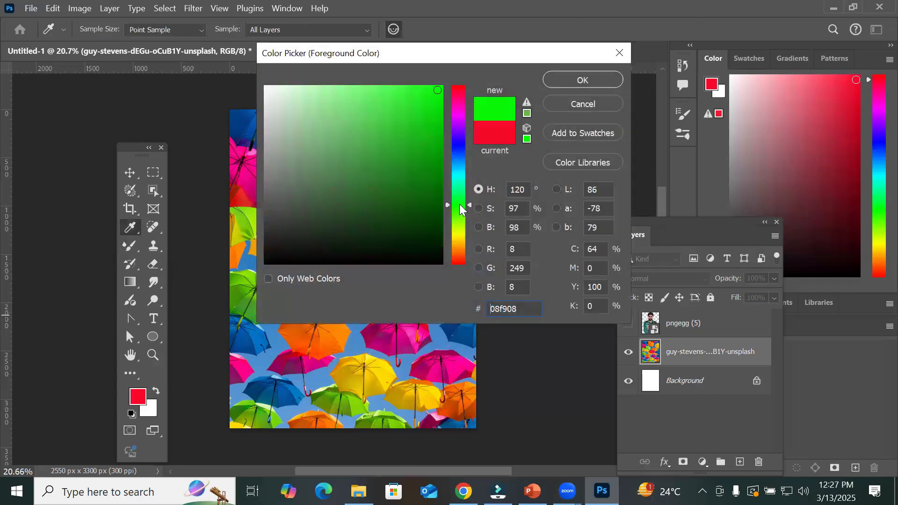
{"action": "left_click", "coordinate": [453, 246]}
{"action": "left_click", "coordinate": [429, 96]}
{"action": "left_click", "coordinate": [571, 80]}
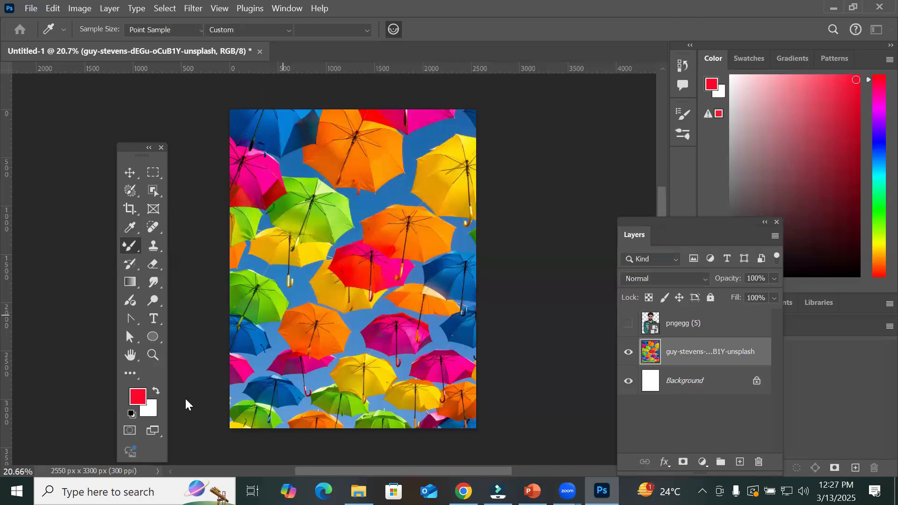
{"action": "key", "text": "b"}
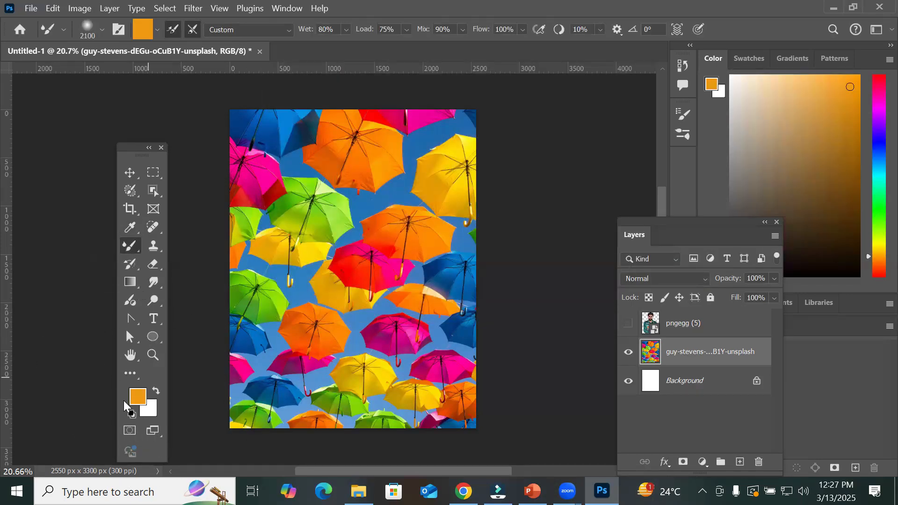
{"action": "left_click", "coordinate": [158, 31]}
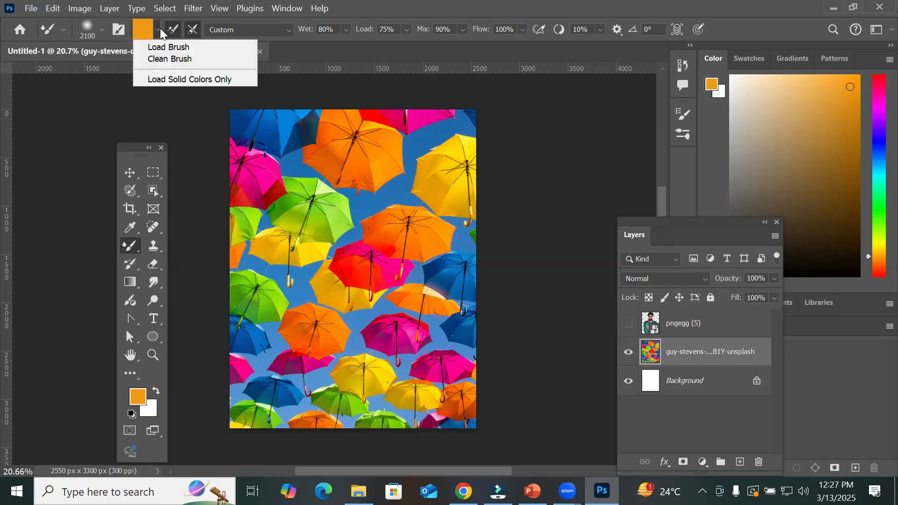
{"action": "left_click", "coordinate": [175, 48]}
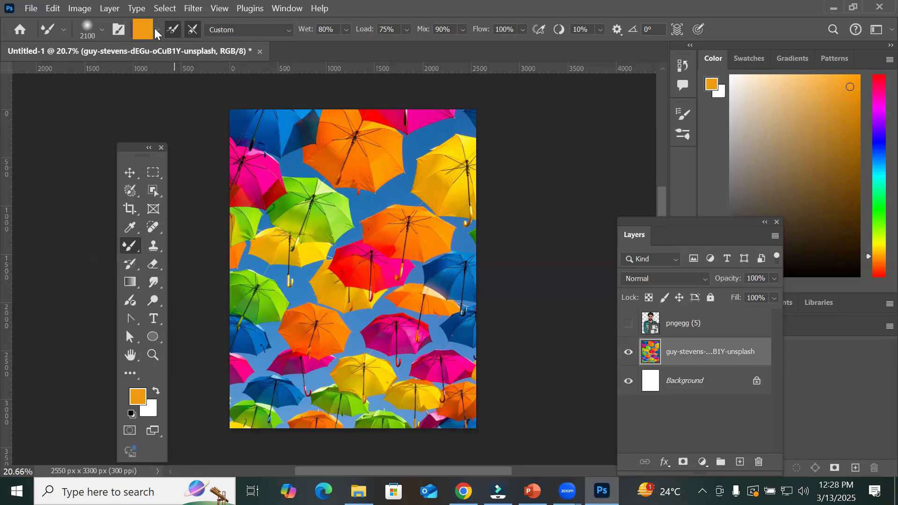
Step: Set the Mixer Brush's Wet value to 22%
{"action": "left_click", "coordinate": [335, 26]}
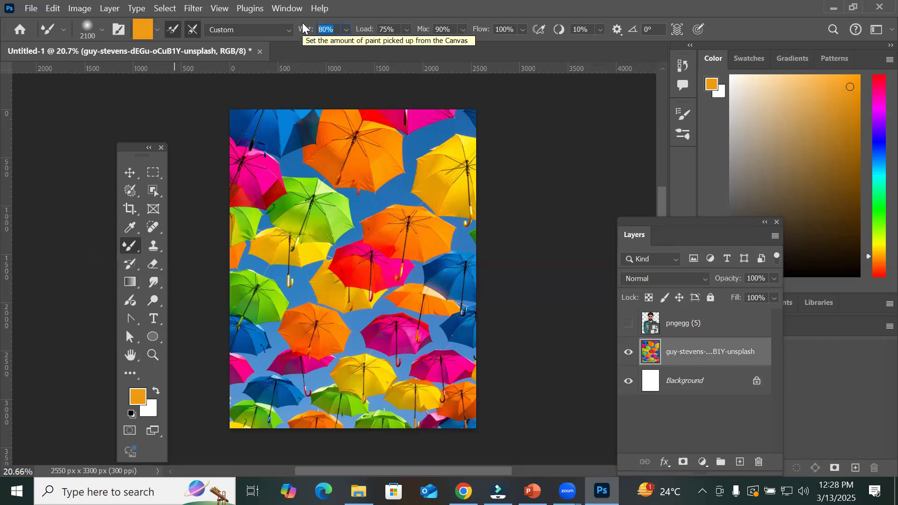
{"action": "left_click", "coordinate": [346, 30]}
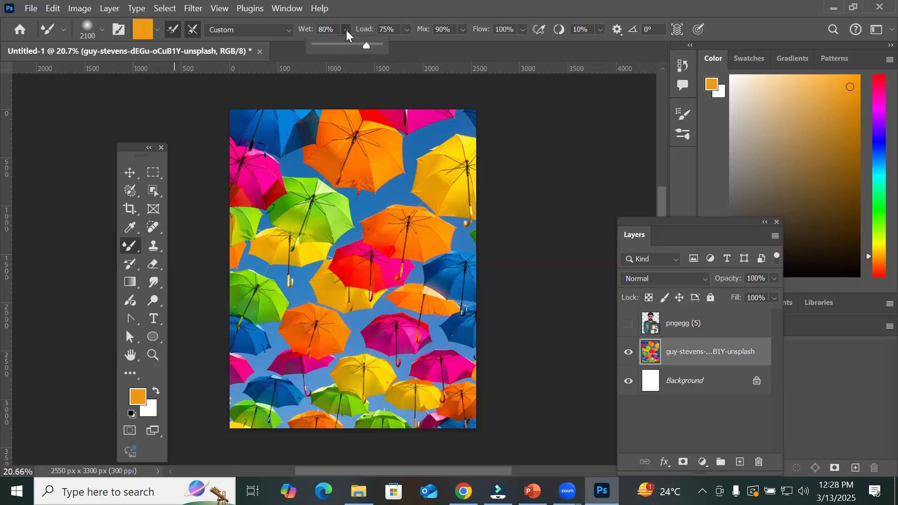
{"action": "left_click_drag", "start_coordinate": [368, 44], "coordinate": [331, 52]}
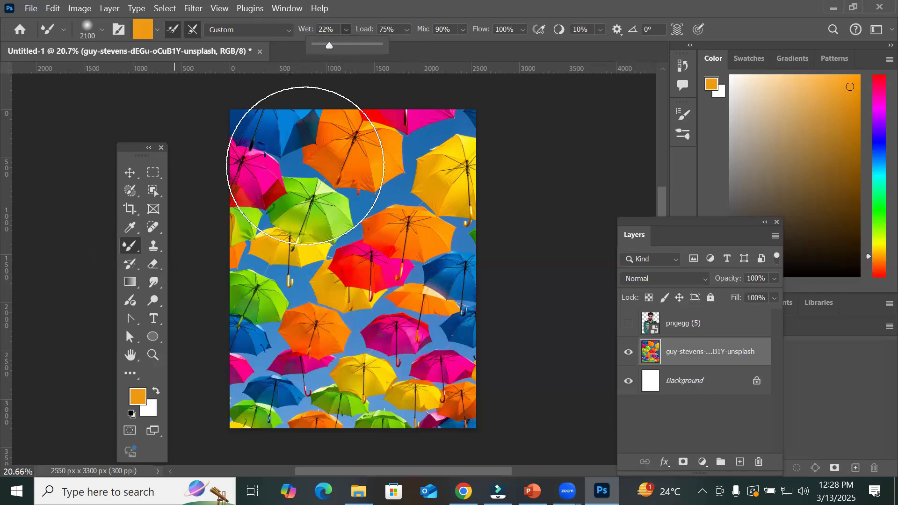
{"action": "left_click", "coordinate": [323, 119]}
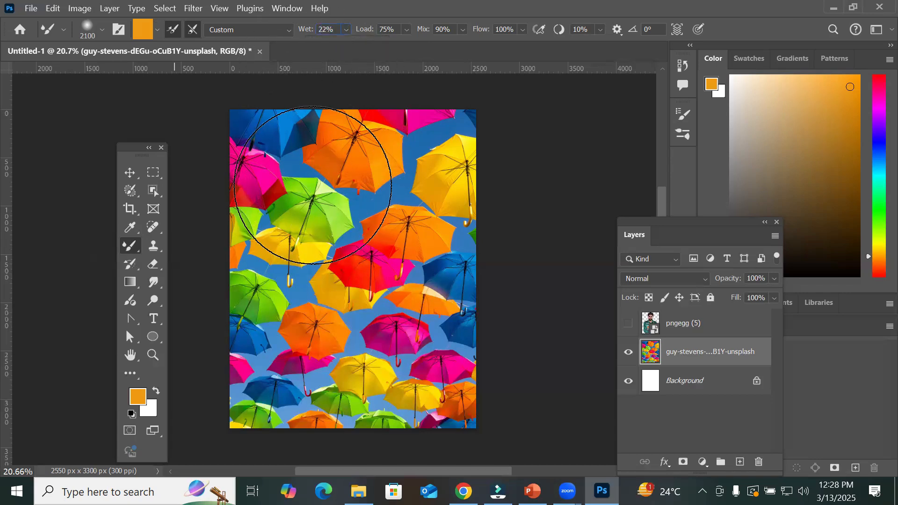
Step: Blend orange paint across the umbrella photo with the Mixer Brush and undo the strokes
{"action": "mouse_move", "coordinate": [390, 210]}
{"action": "left_mouse_down"}
{"action": "mouse_move", "coordinate": [328, 259]}
{"action": "mouse_move", "coordinate": [378, 266]}
{"action": "mouse_move", "coordinate": [365, 290]}
{"action": "mouse_move", "coordinate": [371, 240]}
{"action": "left_mouse_up"}
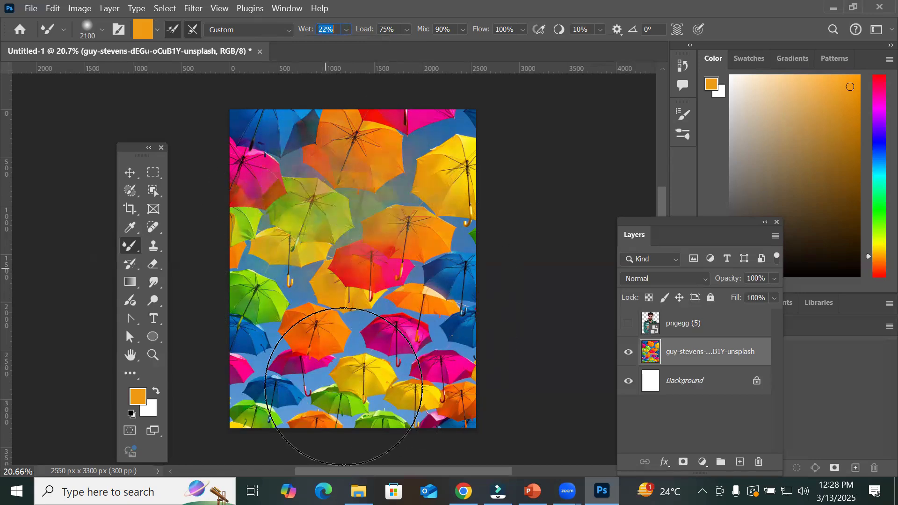
{"action": "mouse_move", "coordinate": [256, 382]}
{"action": "left_mouse_down"}
{"action": "mouse_move", "coordinate": [395, 161]}
{"action": "mouse_move", "coordinate": [237, 271]}
{"action": "mouse_move", "coordinate": [583, 412]}
{"action": "left_mouse_up"}
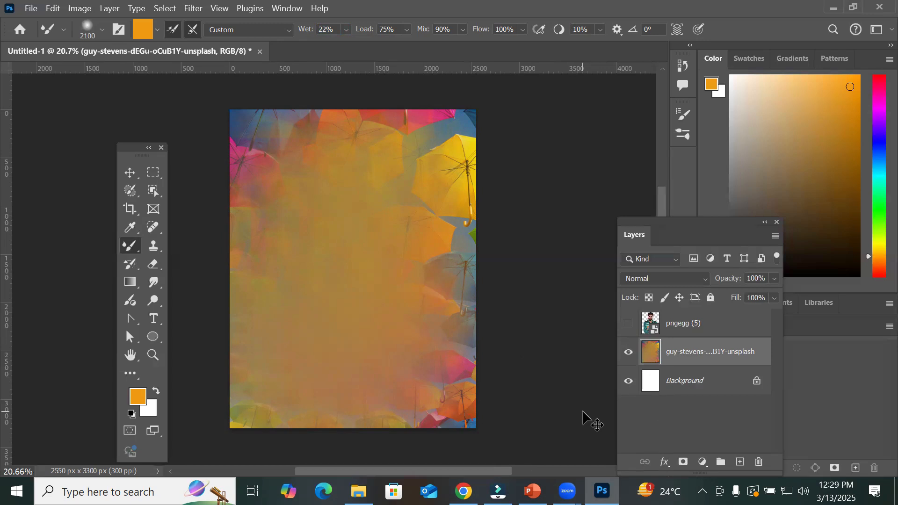
{"action": "key", "text": "ctrl+z"}
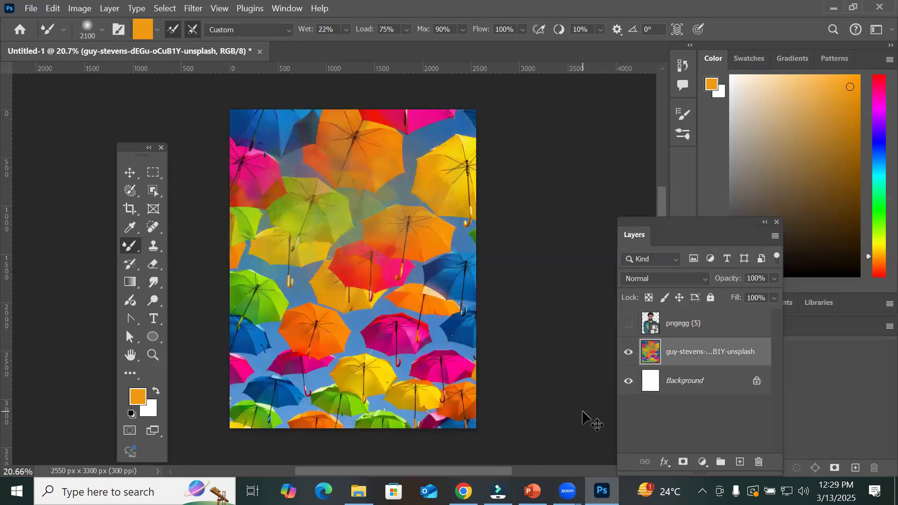
{"action": "key", "text": "ctrl+z"}
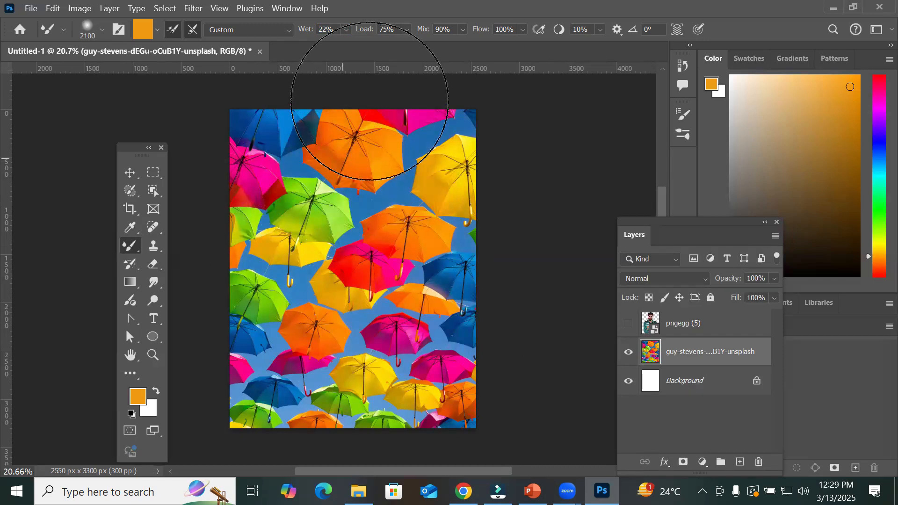
Step: Set the Mixer Brush's Load value to 34%
{"action": "left_click", "coordinate": [346, 30]}
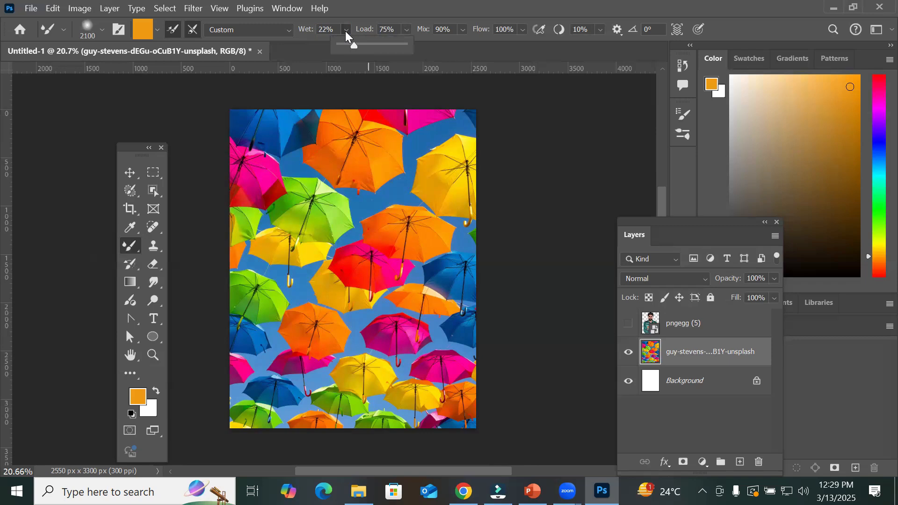
{"action": "left_click", "coordinate": [346, 30]}
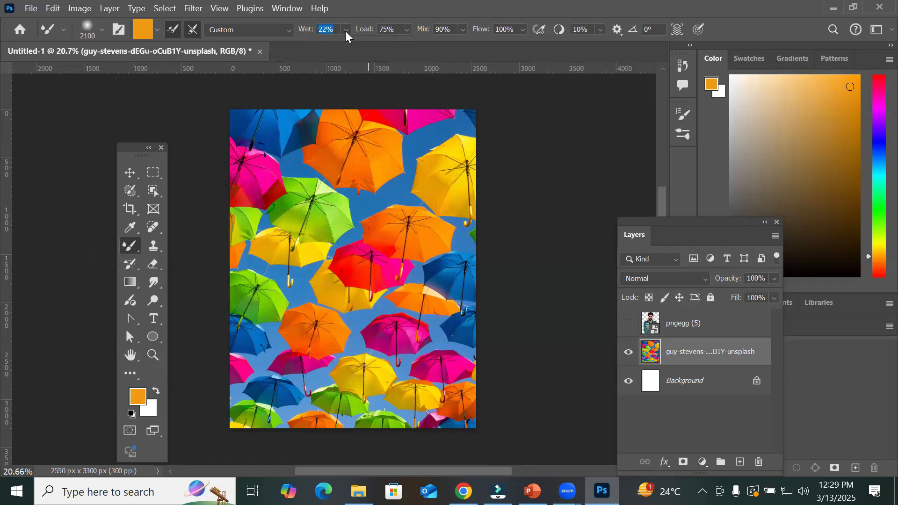
{"action": "left_click", "coordinate": [407, 29]}
{"action": "left_click_drag", "start_coordinate": [418, 45], "coordinate": [406, 46]}
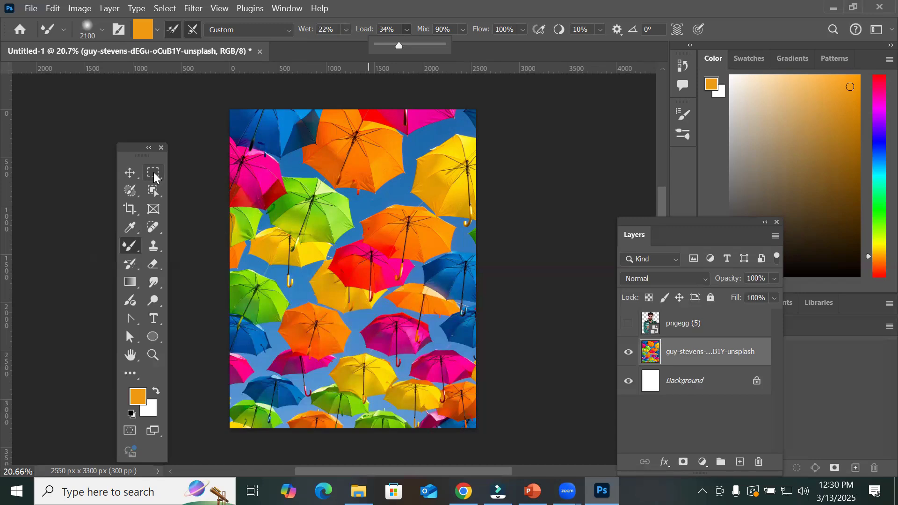
Step: Select the upper part of the umbrella photo across its full width with the Rectangular Marquee Tool and deselect it
{"action": "left_click", "coordinate": [155, 174]}
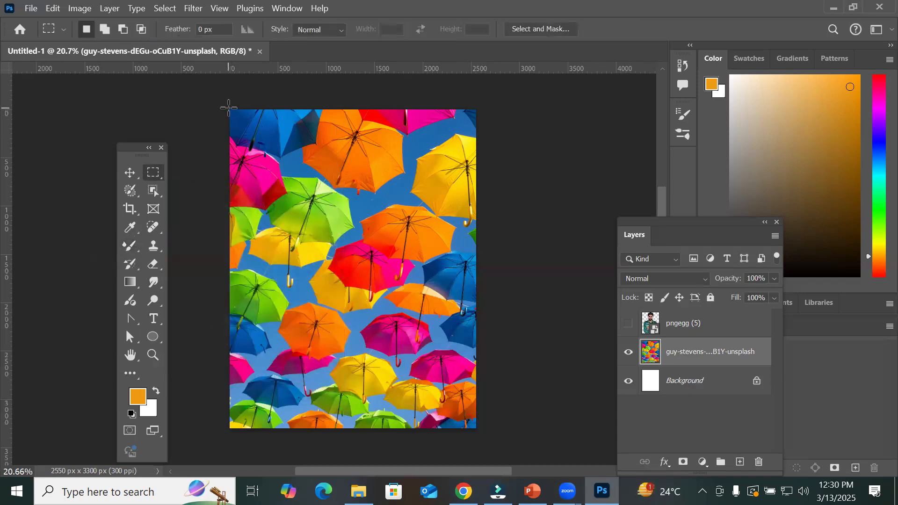
{"action": "left_click_drag", "start_coordinate": [228, 108], "coordinate": [476, 283]}
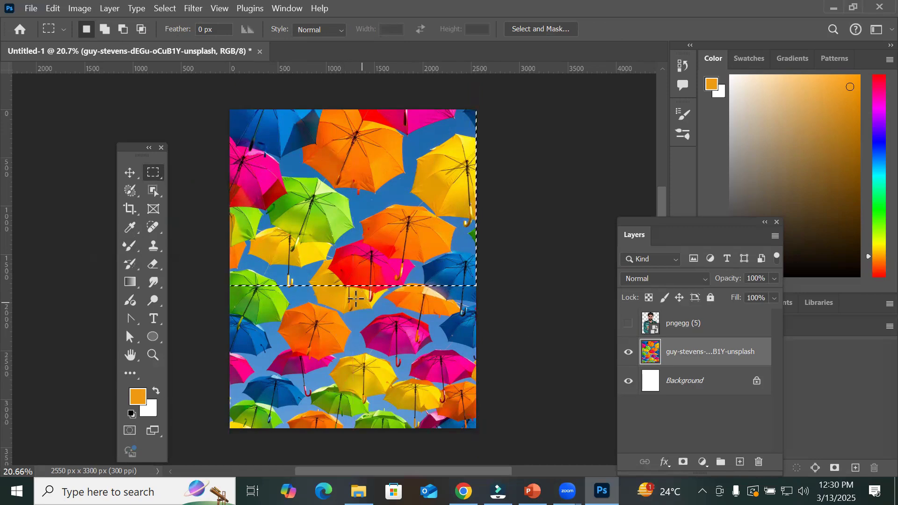
{"action": "scroll", "coordinate": [358, 290], "scroll_direction": "up", "scroll_amount": 3}
{"action": "scroll", "coordinate": [358, 290], "scroll_direction": "down", "scroll_amount": 3}
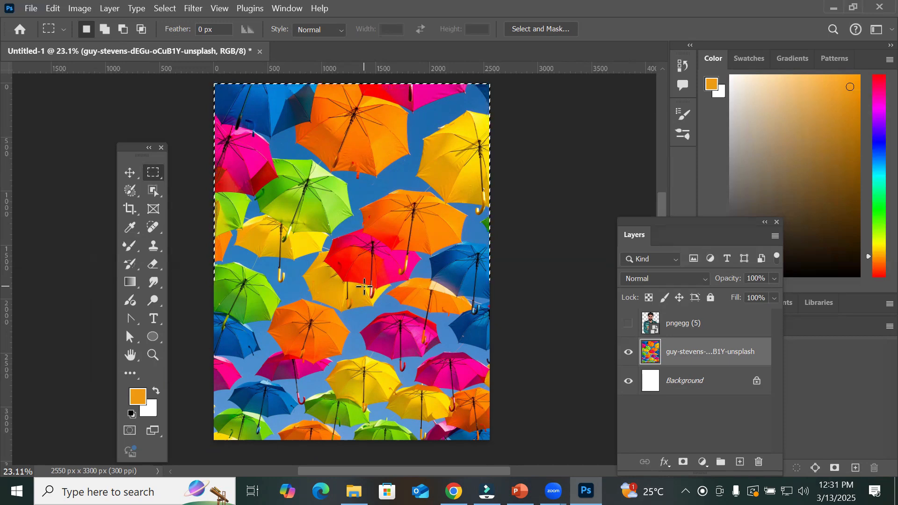
{"action": "left_click", "coordinate": [165, 9]}
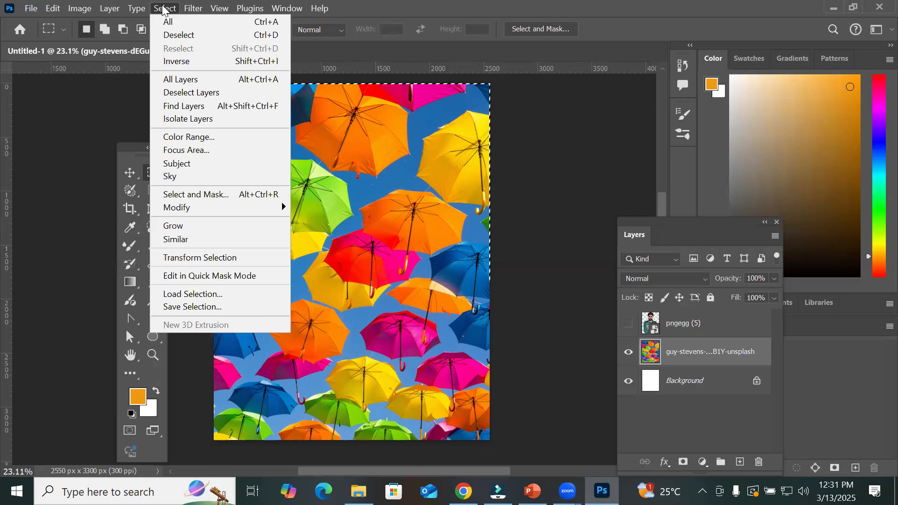
{"action": "left_click", "coordinate": [182, 37]}
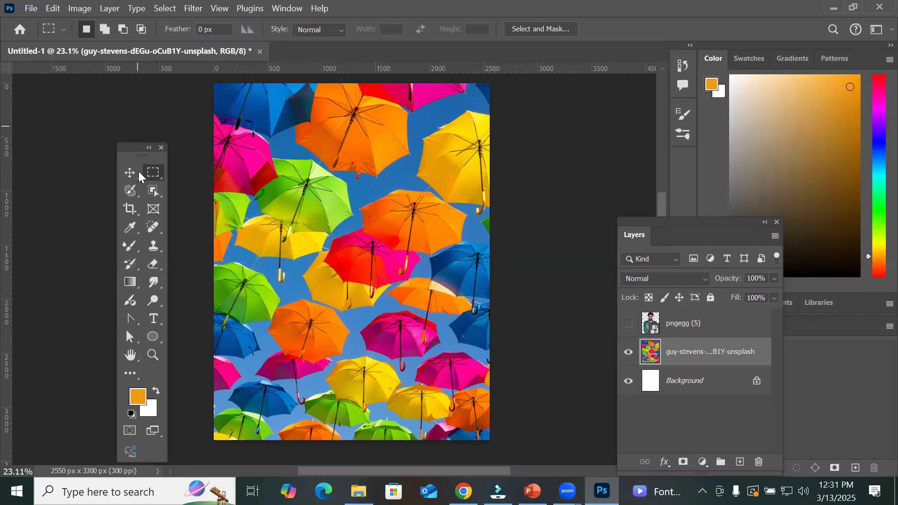
Step: Make an elliptical marquee selection of about 1910 by 1990 px around the middle of the umbrella photo
{"action": "right_click", "coordinate": [157, 170]}
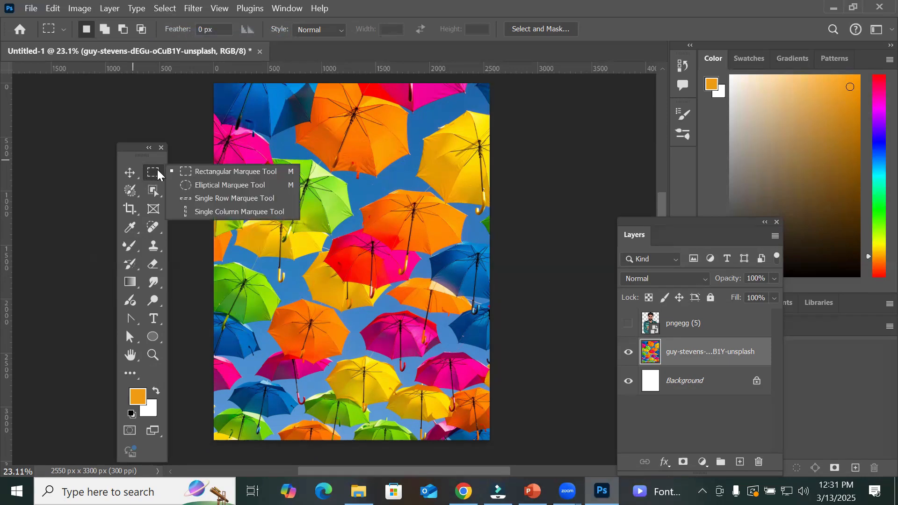
{"action": "left_click", "coordinate": [219, 186]}
{"action": "left_click_drag", "start_coordinate": [255, 145], "coordinate": [462, 359]}
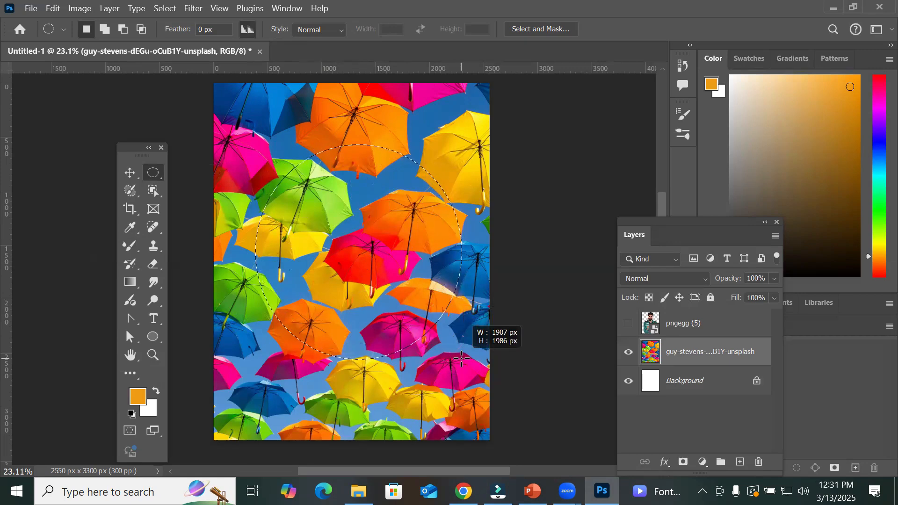
{"action": "left_click_drag", "start_coordinate": [461, 359], "coordinate": [462, 358]}
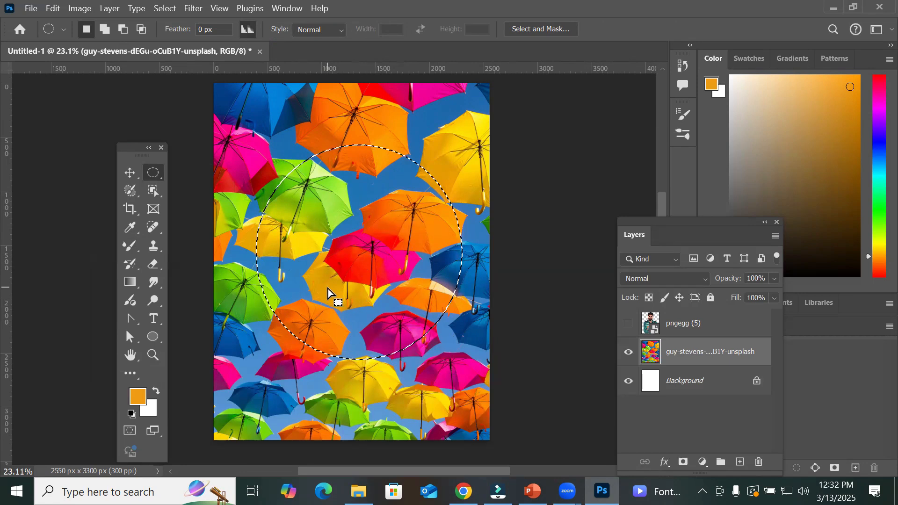
Step: Try filling the circular selection with orange using the Brush tool, undo the painting and clear the selection
{"action": "left_click_drag", "start_coordinate": [127, 245], "coordinate": [202, 245]}
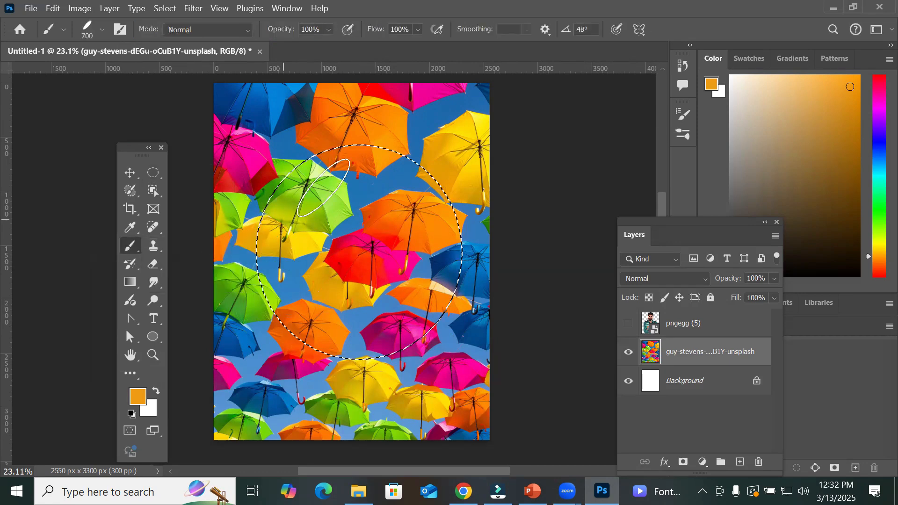
{"action": "left_click", "coordinate": [299, 196]}
{"action": "mouse_move", "coordinate": [323, 217]}
{"action": "left_mouse_down"}
{"action": "mouse_move", "coordinate": [389, 285]}
{"action": "mouse_move", "coordinate": [393, 312]}
{"action": "mouse_move", "coordinate": [325, 332]}
{"action": "mouse_move", "coordinate": [295, 215]}
{"action": "mouse_move", "coordinate": [426, 237]}
{"action": "mouse_move", "coordinate": [299, 310]}
{"action": "mouse_move", "coordinate": [461, 202]}
{"action": "mouse_move", "coordinate": [336, 234]}
{"action": "mouse_move", "coordinate": [413, 199]}
{"action": "mouse_move", "coordinate": [299, 151]}
{"action": "mouse_move", "coordinate": [378, 174]}
{"action": "mouse_move", "coordinate": [326, 113]}
{"action": "mouse_move", "coordinate": [374, 107]}
{"action": "mouse_move", "coordinate": [328, 129]}
{"action": "mouse_move", "coordinate": [347, 180]}
{"action": "mouse_move", "coordinate": [429, 250]}
{"action": "mouse_move", "coordinate": [435, 336]}
{"action": "mouse_move", "coordinate": [416, 317]}
{"action": "mouse_move", "coordinate": [431, 313]}
{"action": "mouse_move", "coordinate": [415, 356]}
{"action": "mouse_move", "coordinate": [382, 351]}
{"action": "left_mouse_up"}
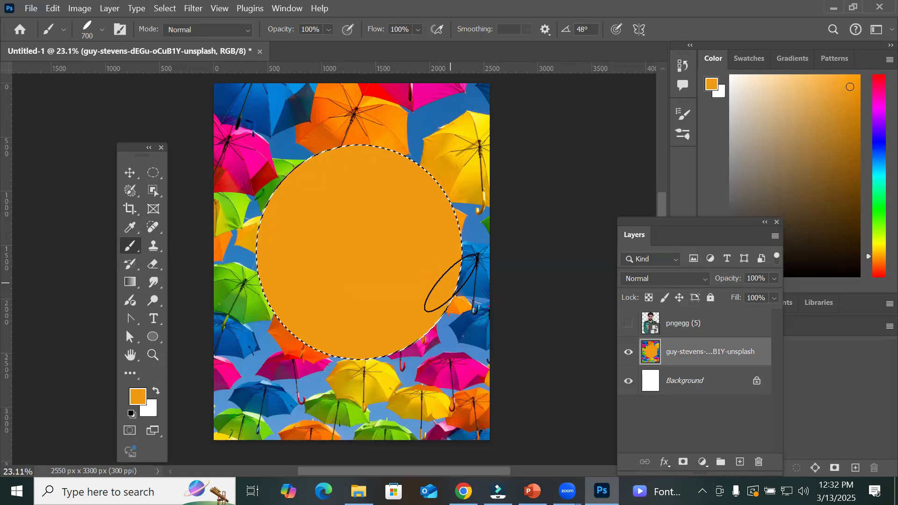
{"action": "key", "text": "ctrl+z"}
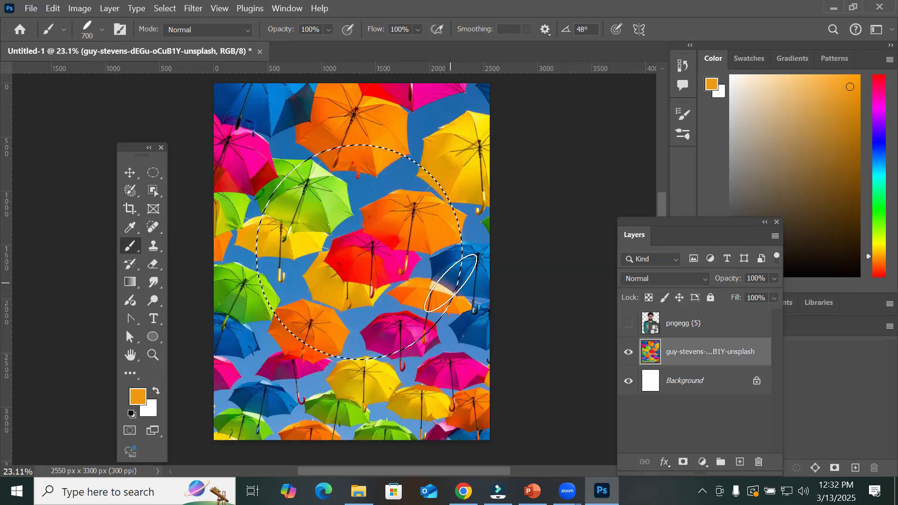
{"action": "key", "text": "ctrl+d"}
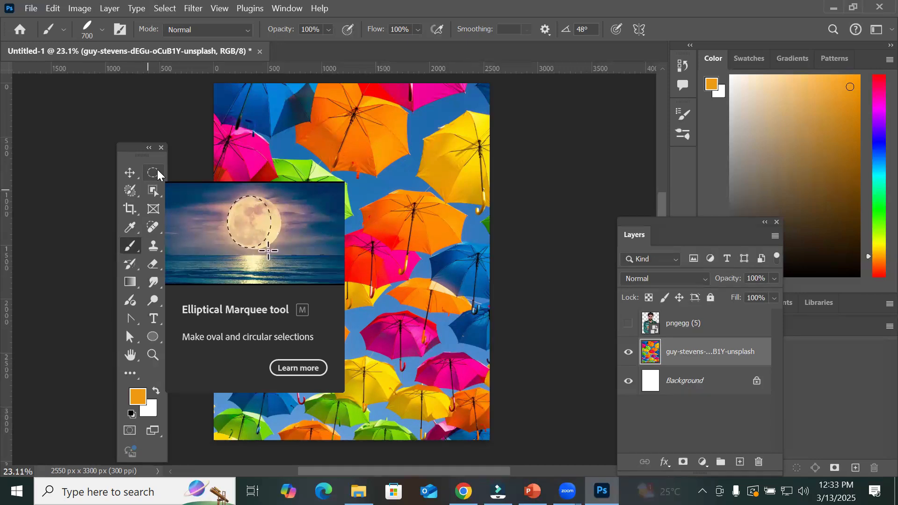
Step: Draw a tall elliptical selection over the middle of the umbrella photo and invert it
{"action": "left_click", "coordinate": [157, 172]}
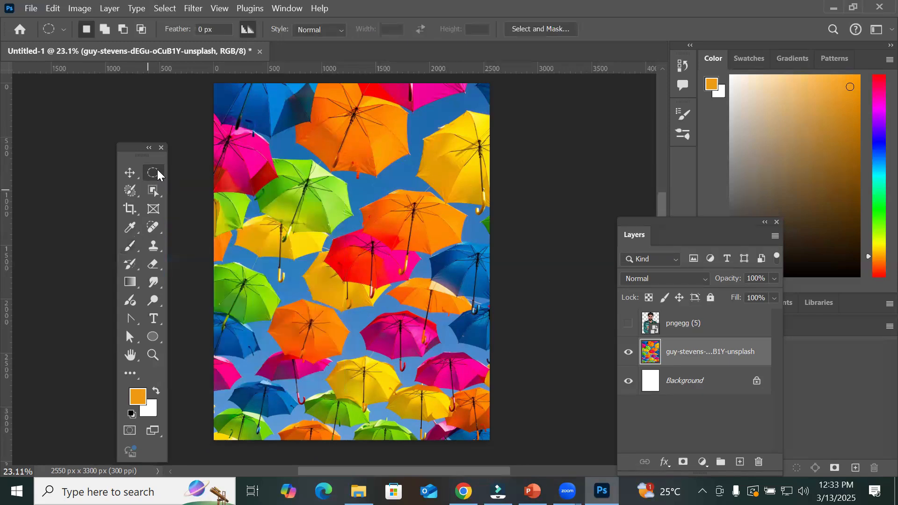
{"action": "left_click_drag", "start_coordinate": [272, 127], "coordinate": [441, 386]}
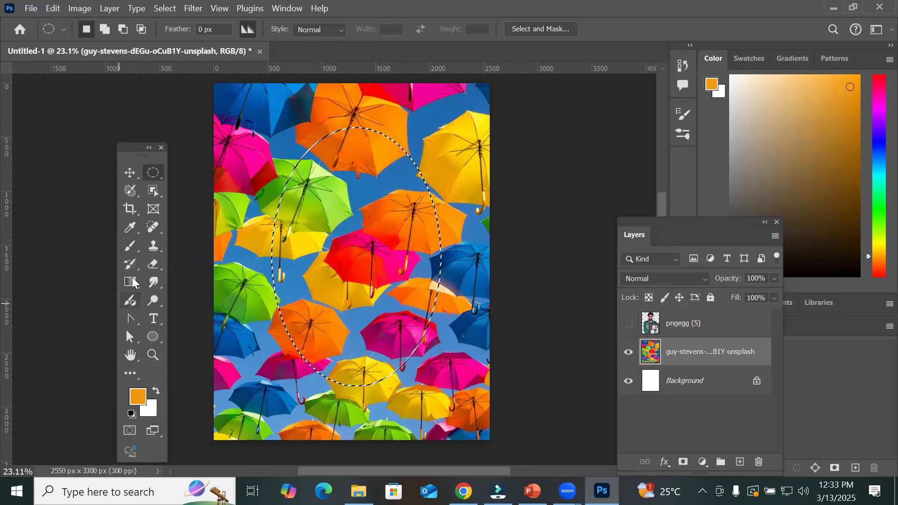
{"action": "left_click", "coordinate": [131, 246]}
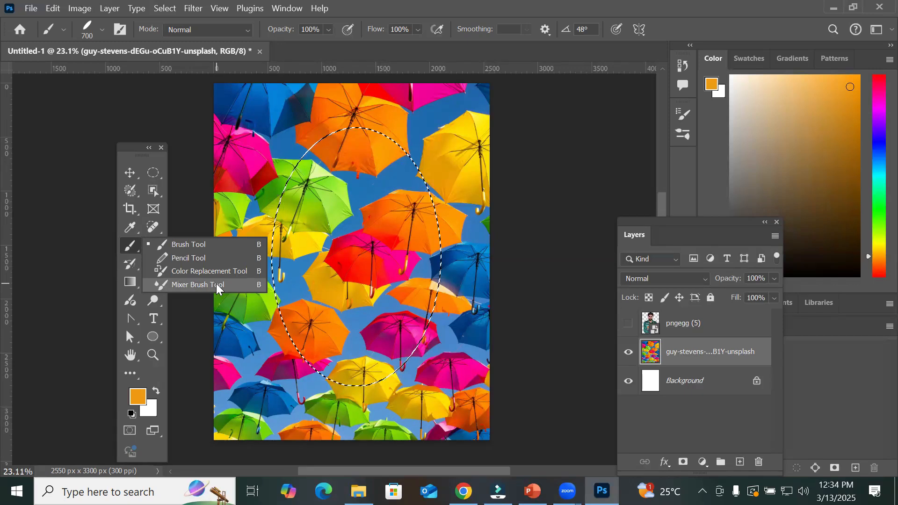
{"action": "left_click", "coordinate": [164, 8]}
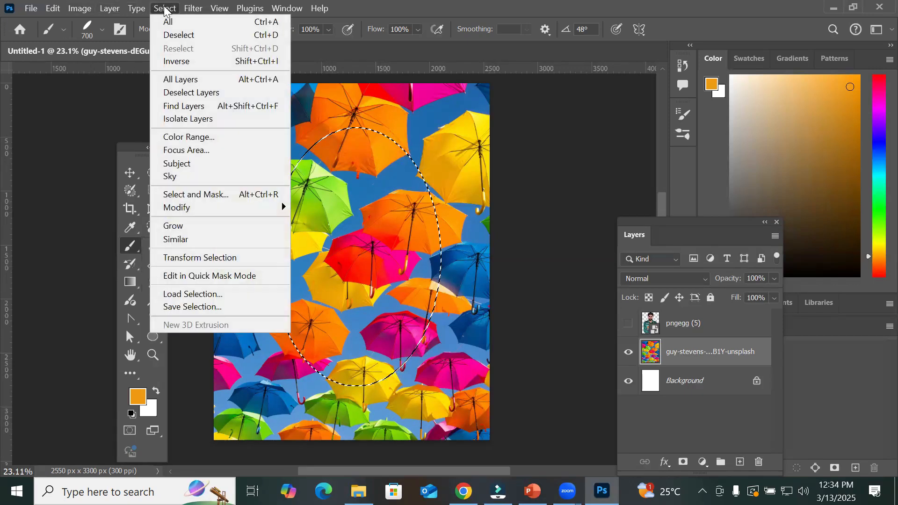
{"action": "left_click", "coordinate": [202, 60]}
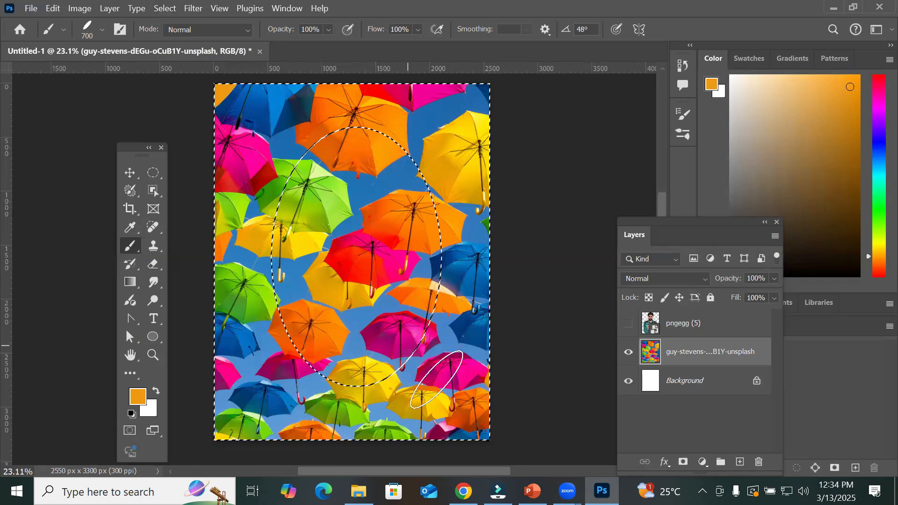
Step: Paint diagonal orange Brush strokes across the corners outside the ellipse, and invert the selection back to the ellipse
{"action": "left_click", "coordinate": [488, 435], "text": "shift"}
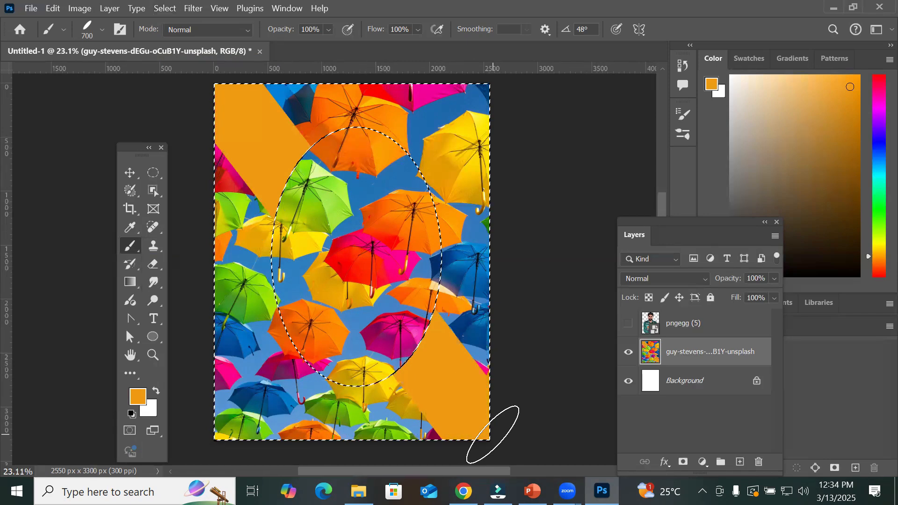
{"action": "left_click", "coordinate": [476, 113]}
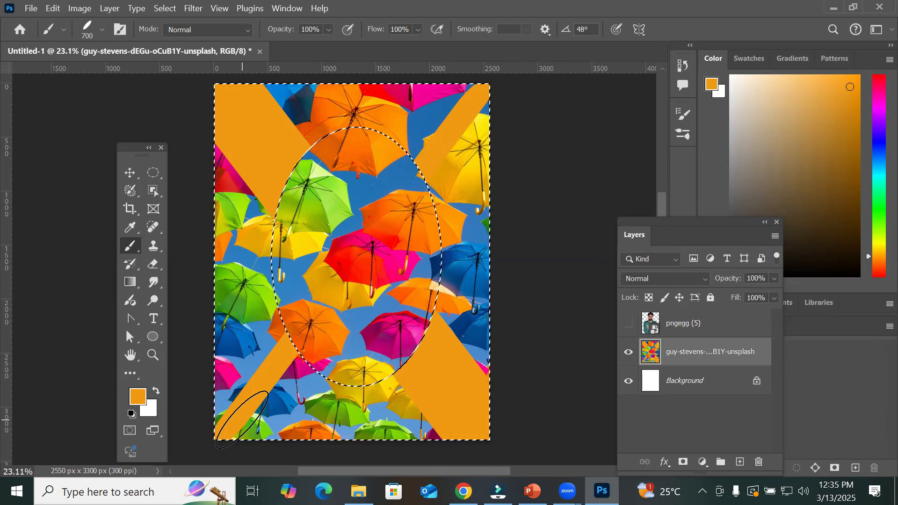
{"action": "left_click", "coordinate": [169, 9]}
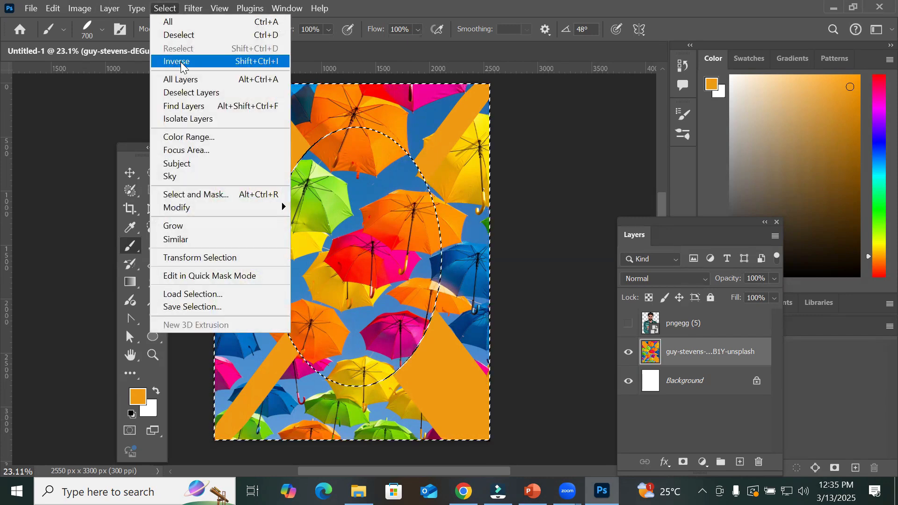
{"action": "left_click", "coordinate": [181, 61]}
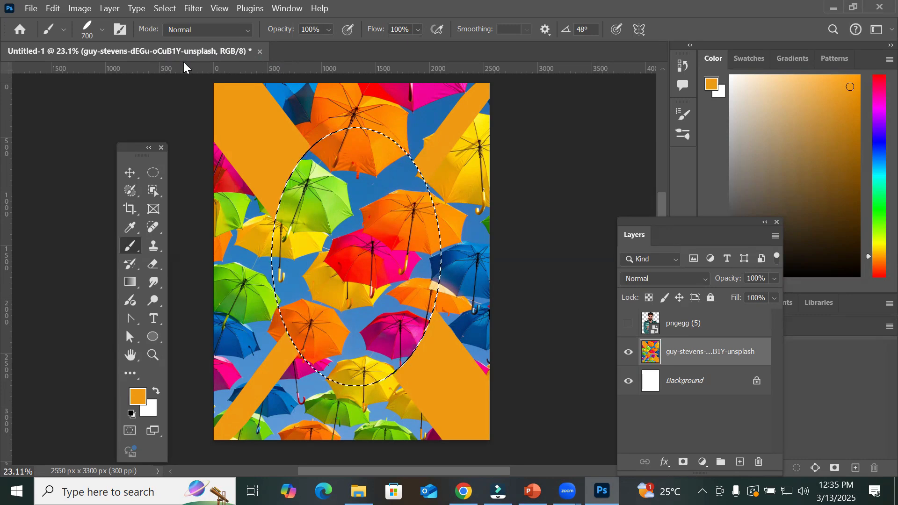
Step: Blend a pinkish-red foreground colour over the umbrellas inside the elliptical selection with the Mixer Brush tool
{"action": "right_click", "coordinate": [132, 251]}
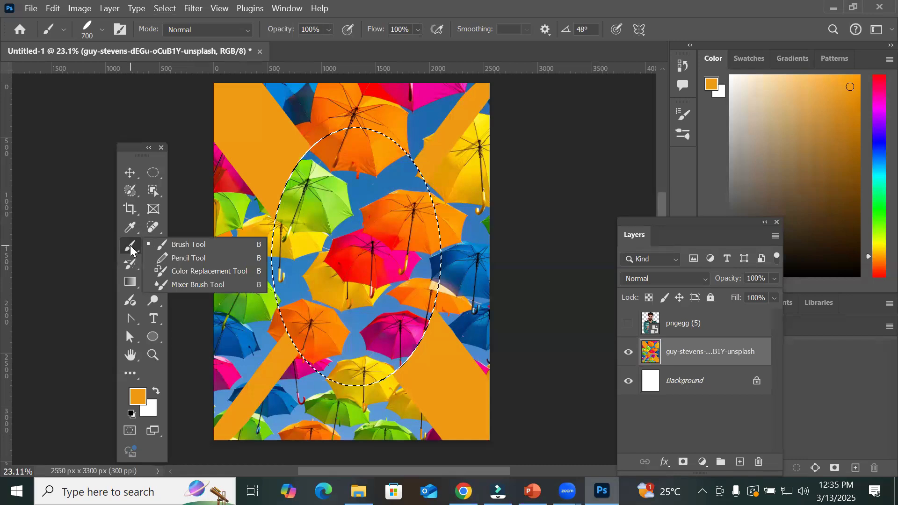
{"action": "left_click", "coordinate": [182, 286]}
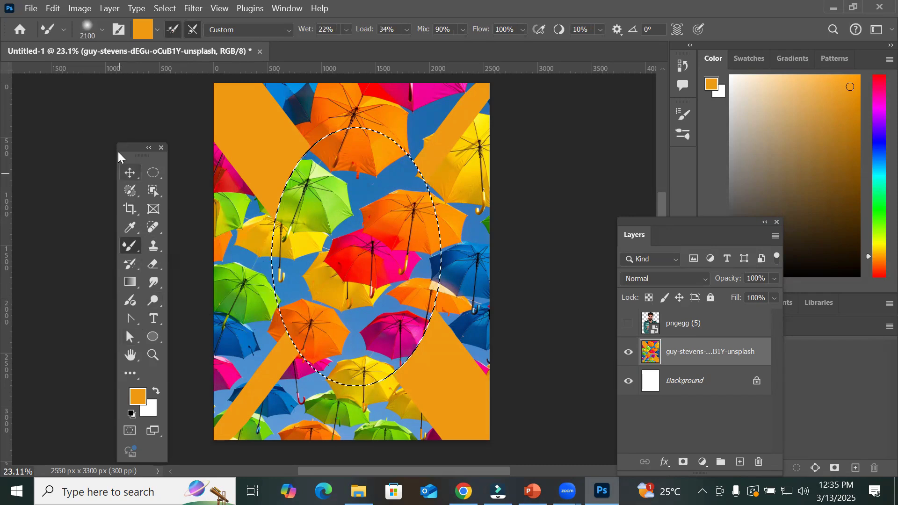
{"action": "left_click", "coordinate": [141, 396]}
{"action": "left_click", "coordinate": [459, 97]}
{"action": "left_click", "coordinate": [429, 93]}
{"action": "left_click", "coordinate": [552, 102]}
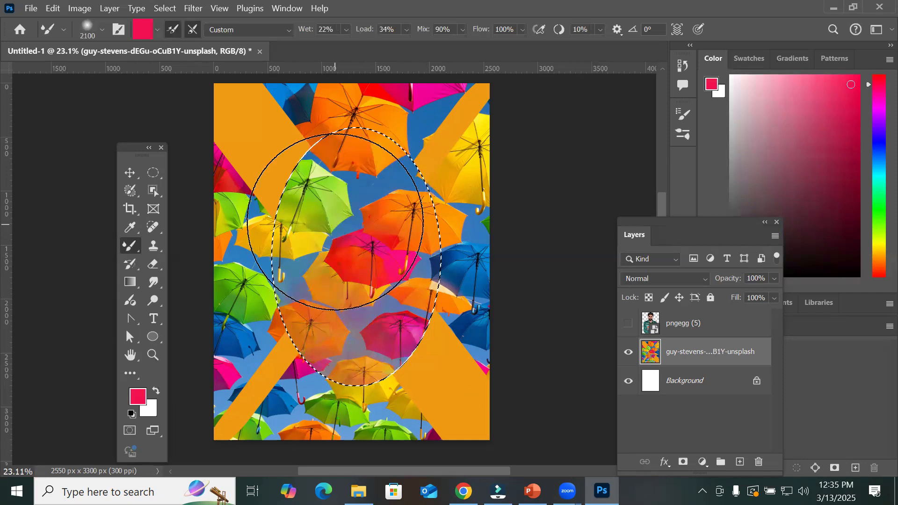
{"action": "mouse_move", "coordinate": [372, 210]}
{"action": "left_mouse_down"}
{"action": "mouse_move", "coordinate": [421, 314]}
{"action": "mouse_move", "coordinate": [394, 197]}
{"action": "mouse_move", "coordinate": [313, 208]}
{"action": "mouse_move", "coordinate": [371, 311]}
{"action": "mouse_move", "coordinate": [358, 252]}
{"action": "mouse_move", "coordinate": [360, 135]}
{"action": "mouse_move", "coordinate": [401, 190]}
{"action": "left_mouse_up"}
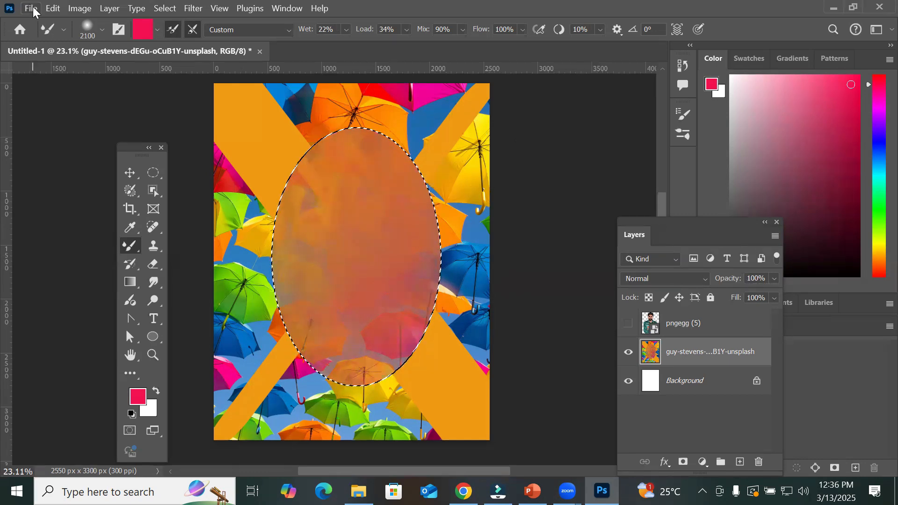
Step: Show the pngegg (5) portrait layer, select the Background layer and clear the elliptical selection
{"action": "left_click", "coordinate": [629, 324]}
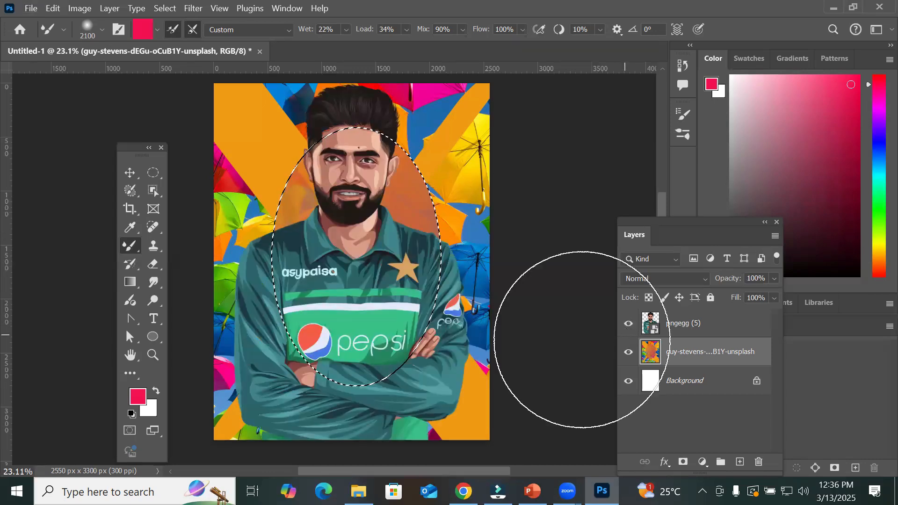
{"action": "left_click", "coordinate": [131, 172]}
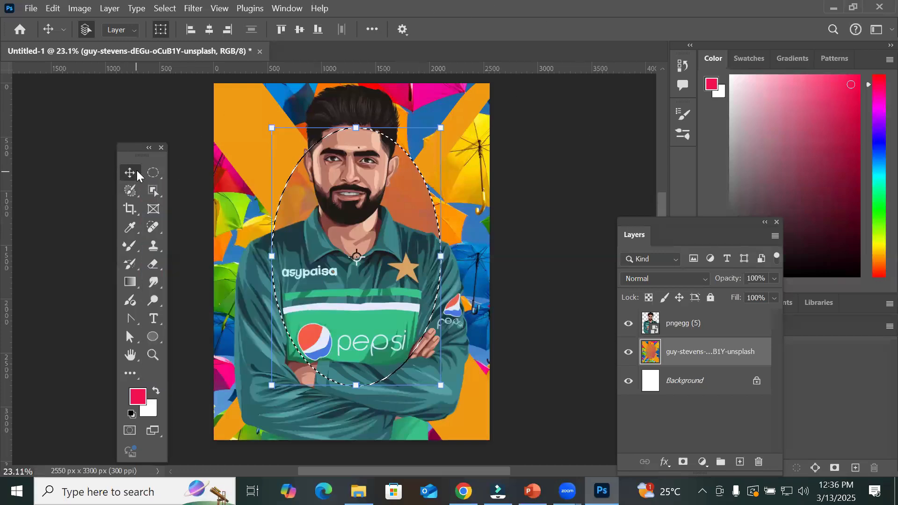
{"action": "left_click", "coordinate": [680, 388]}
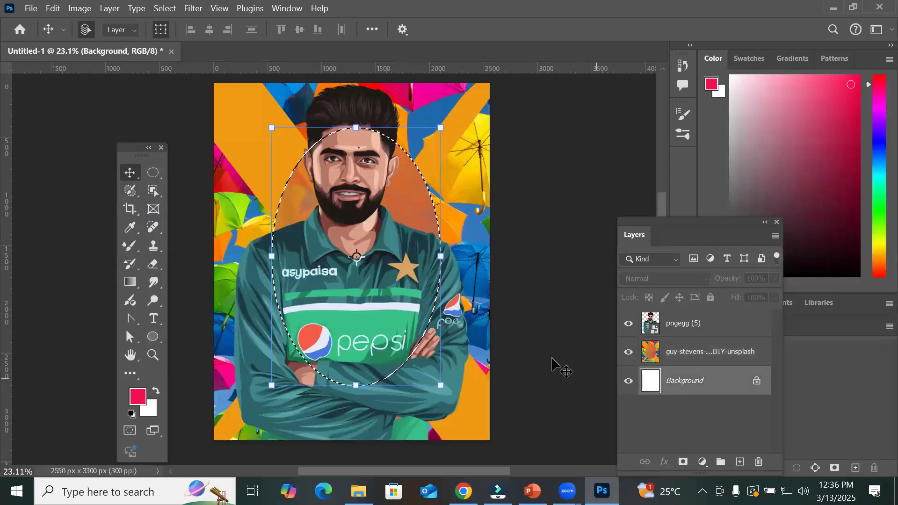
{"action": "key", "text": "ctrl+d"}
{"action": "key", "text": "ctrl"}
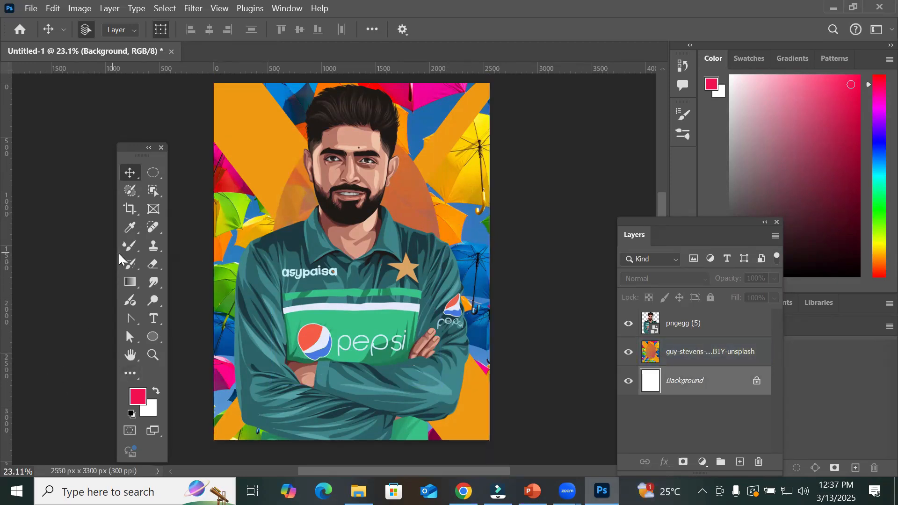
Step: Try to erase a narrow full-width rectangular band across the crossed arms with the Background layer active, and clear the selection
{"action": "left_click", "coordinate": [131, 264]}
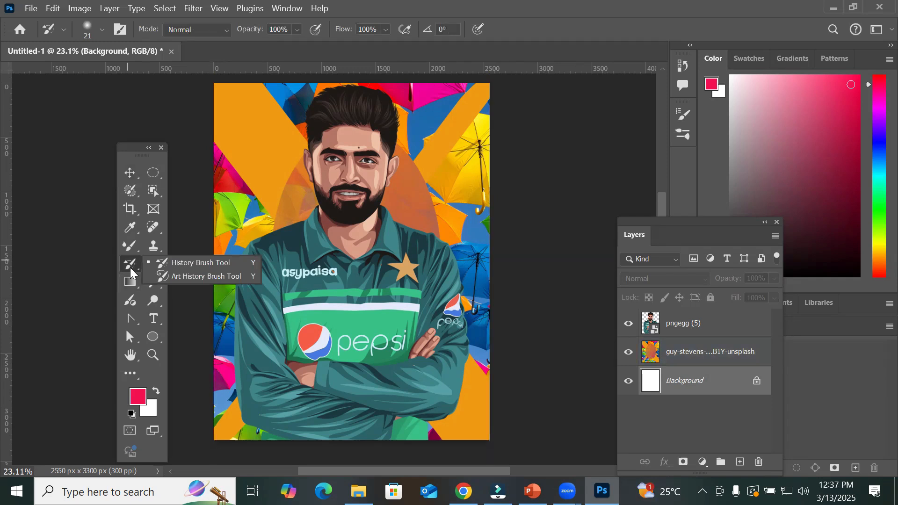
{"action": "left_click_drag", "start_coordinate": [154, 172], "coordinate": [181, 174]}
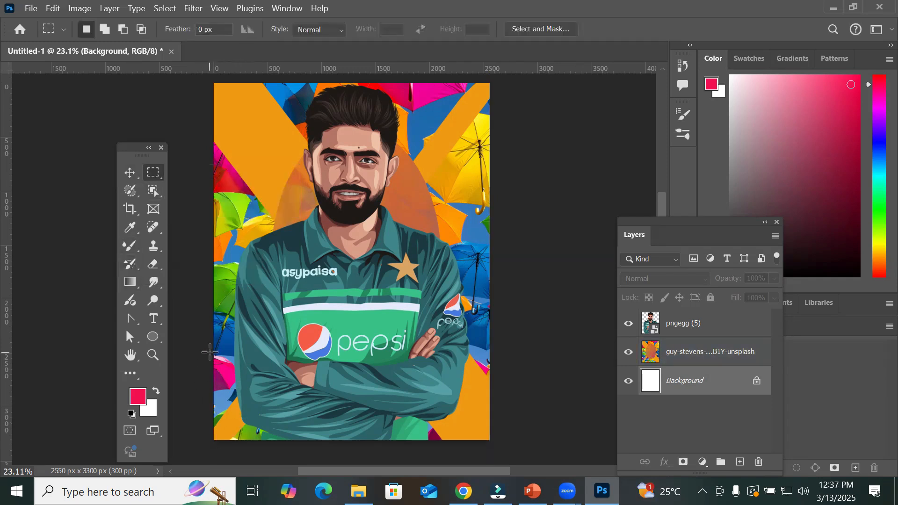
{"action": "left_click_drag", "start_coordinate": [212, 360], "coordinate": [501, 392]}
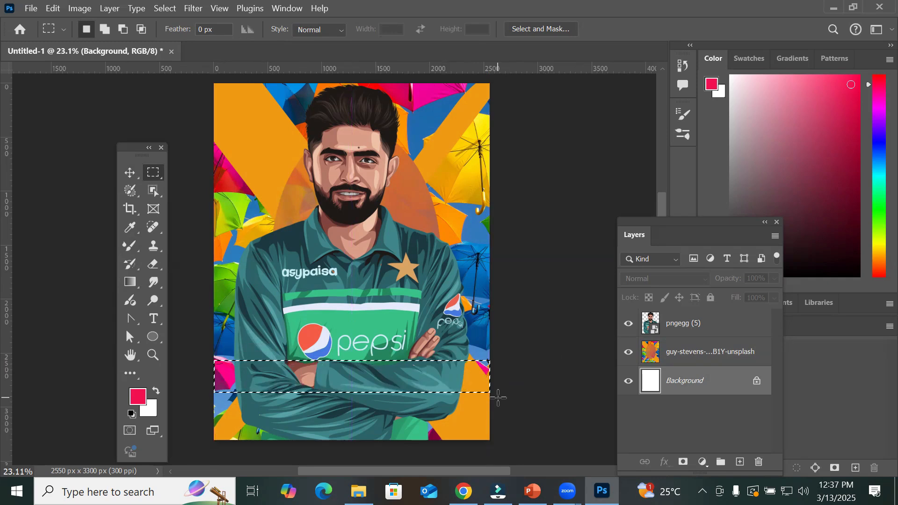
{"action": "left_click", "coordinate": [153, 264]}
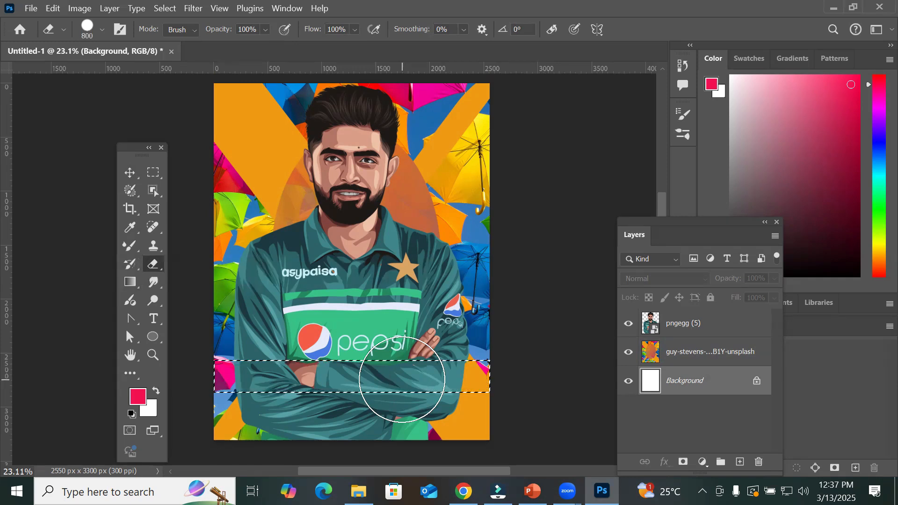
{"action": "key", "text": "ctrl+d"}
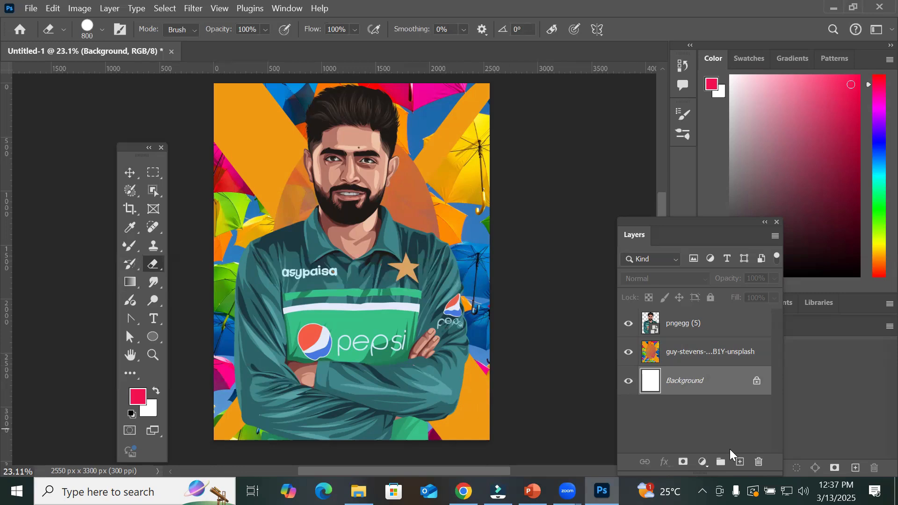
Step: Rasterize the pngegg (5) portrait layer
{"action": "left_click", "coordinate": [678, 354]}
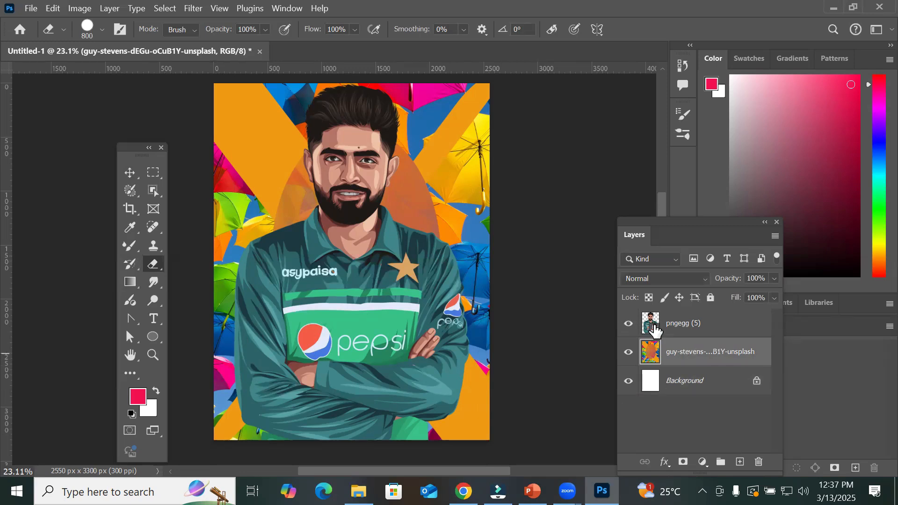
{"action": "left_click", "coordinate": [673, 328]}
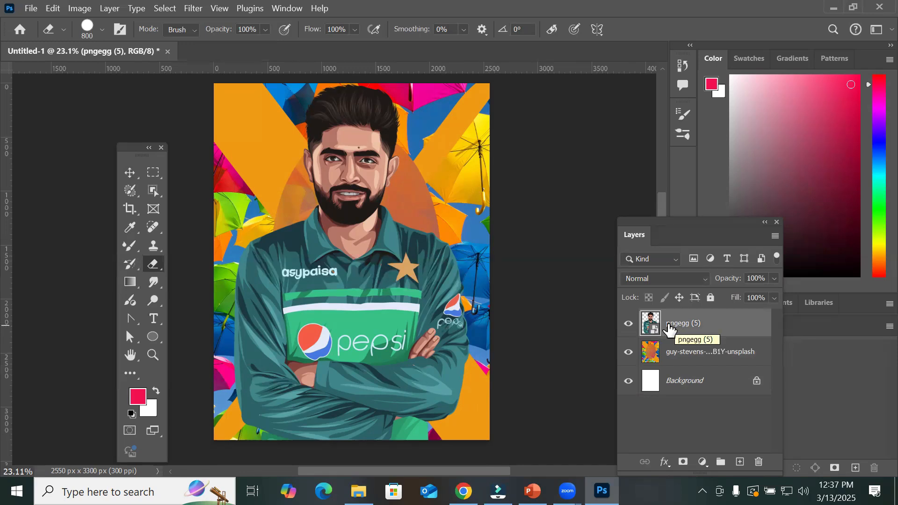
{"action": "right_click", "coordinate": [673, 328]}
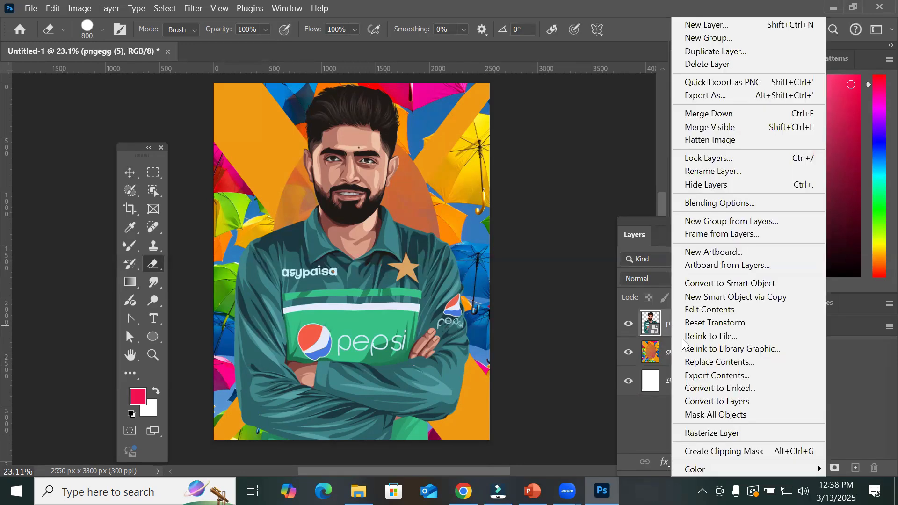
{"action": "left_click", "coordinate": [773, 437]}
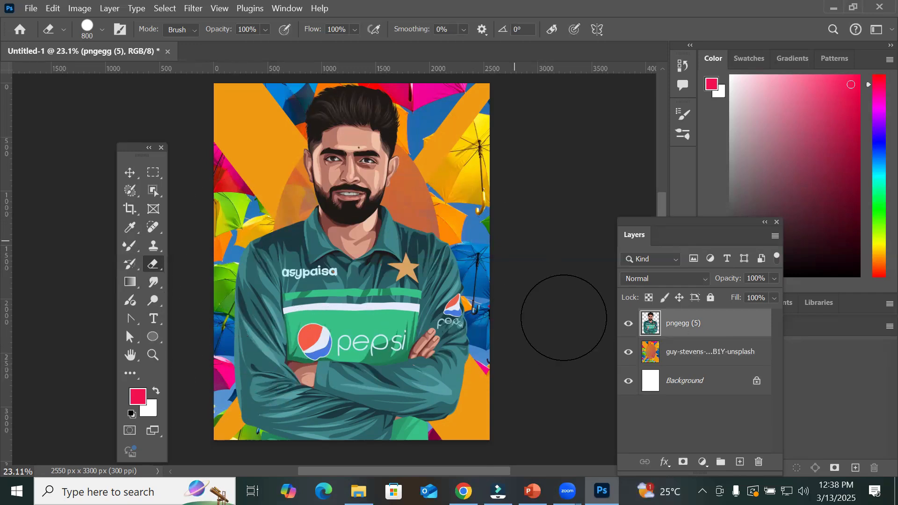
Step: Erase a full-width rectangular band across the crossed arms on the portrait layer, clear the selection and select the umbrella photo layer
{"action": "left_click", "coordinate": [155, 171]}
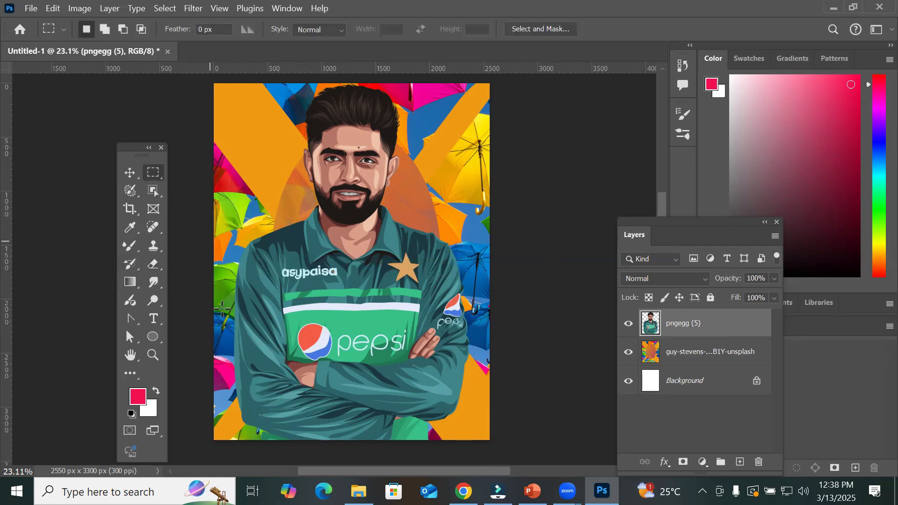
{"action": "left_click_drag", "start_coordinate": [215, 359], "coordinate": [504, 421]}
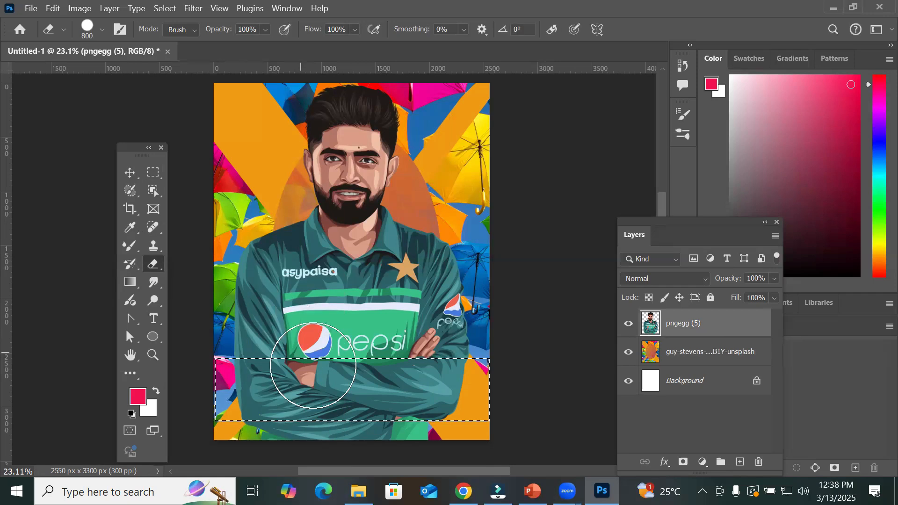
{"action": "mouse_move", "coordinate": [343, 391]}
{"action": "left_mouse_down"}
{"action": "mouse_move", "coordinate": [210, 399]}
{"action": "mouse_move", "coordinate": [257, 373]}
{"action": "mouse_move", "coordinate": [445, 372]}
{"action": "mouse_move", "coordinate": [463, 396]}
{"action": "left_mouse_up"}
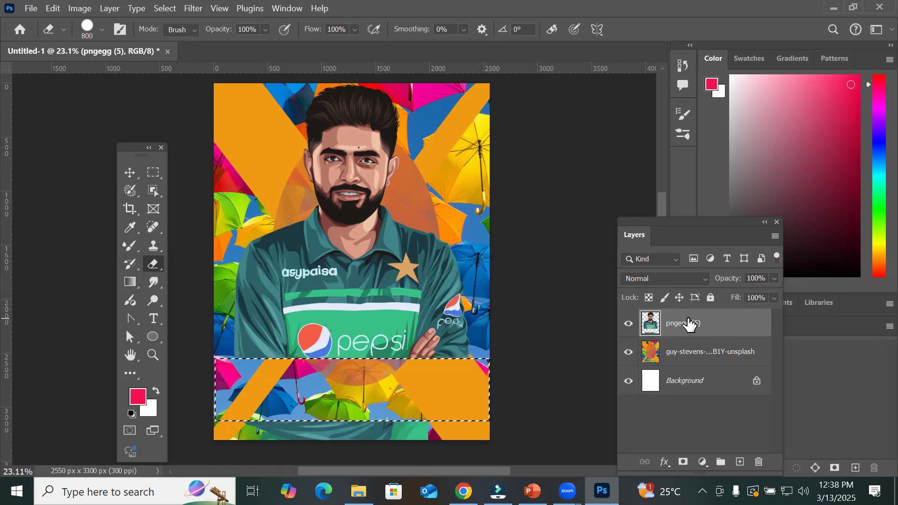
{"action": "key", "text": "ctrl+d"}
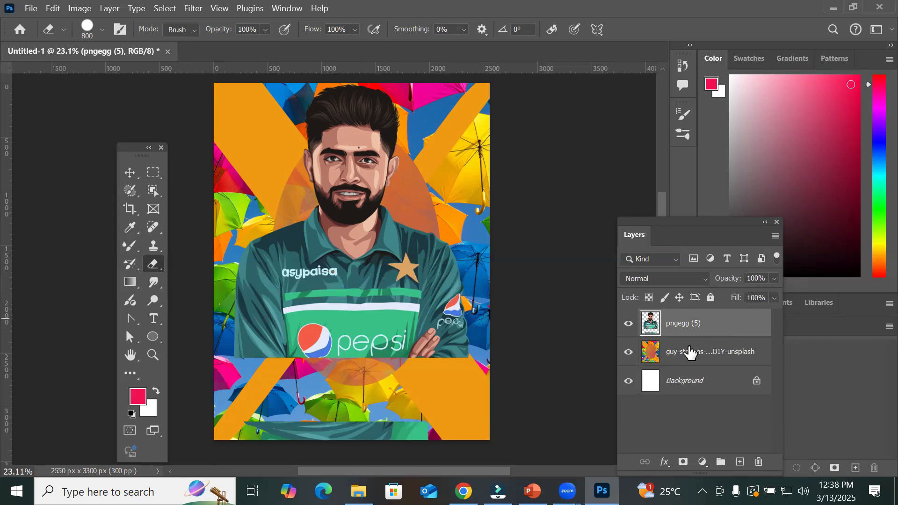
{"action": "left_click", "coordinate": [691, 361]}
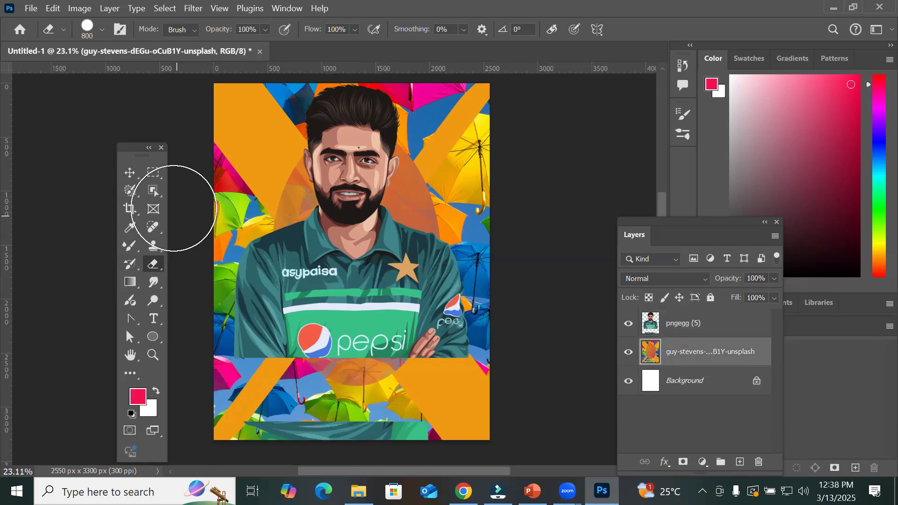
Step: Select a full-width rectangular band below the chest and paint it solid pink with the Brush tool on the umbrella photo layer
{"action": "left_click", "coordinate": [155, 174]}
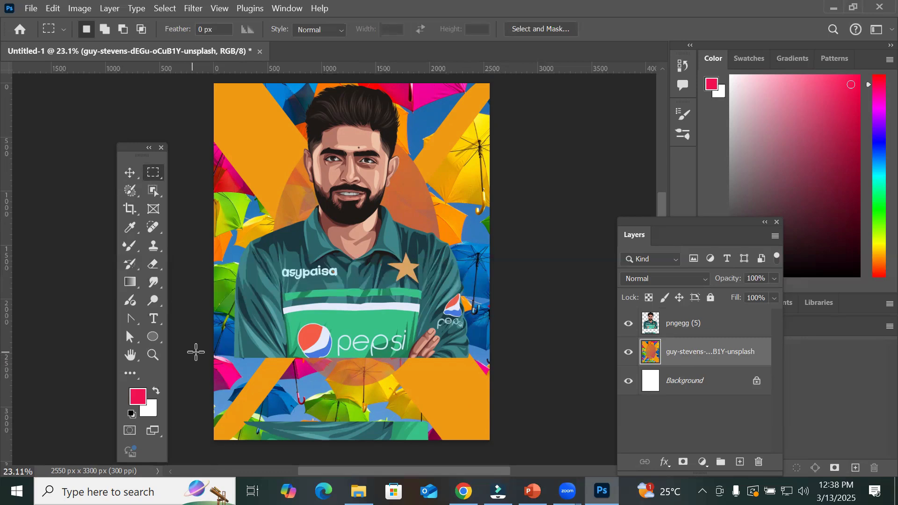
{"action": "left_click_drag", "start_coordinate": [211, 353], "coordinate": [495, 427]}
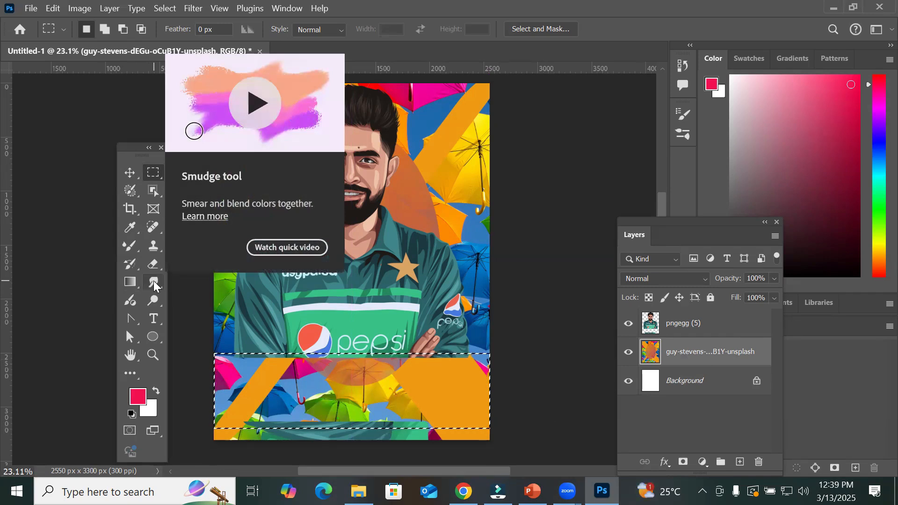
{"action": "left_click", "coordinate": [131, 250]}
{"action": "right_click", "coordinate": [131, 249]}
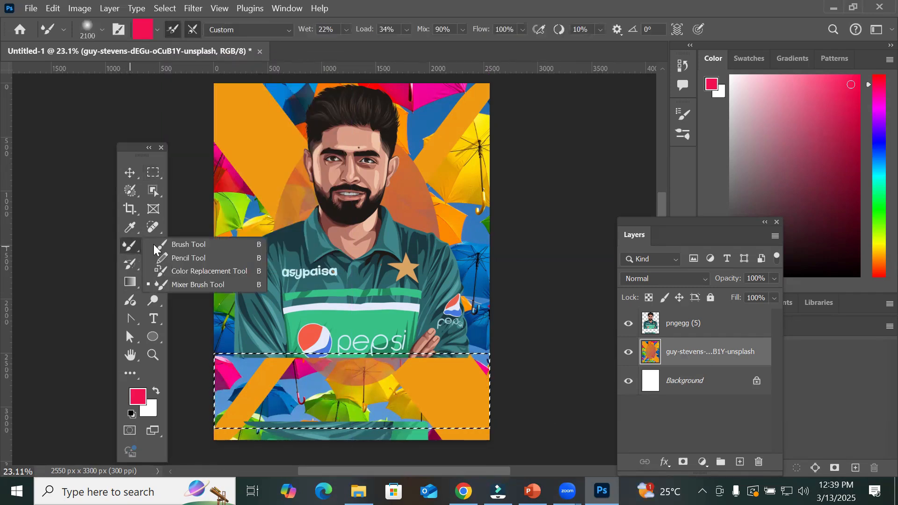
{"action": "left_click", "coordinate": [170, 245]}
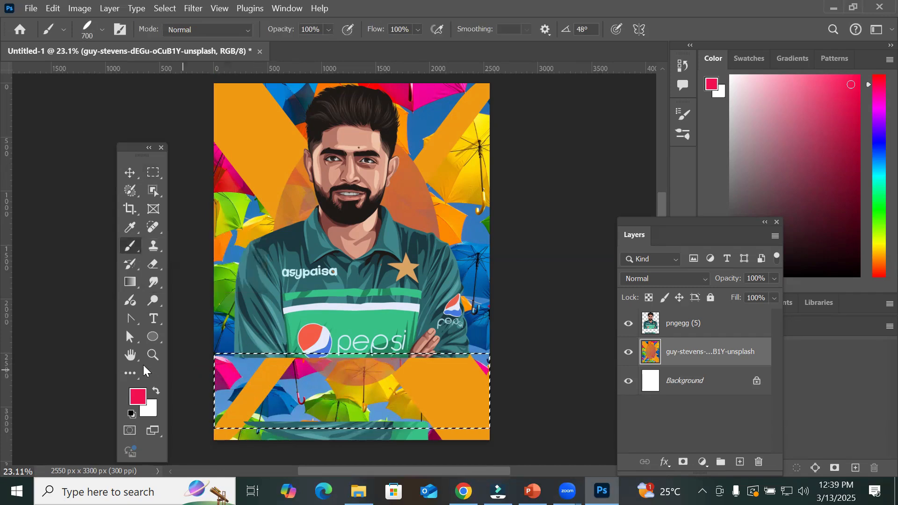
{"action": "left_click_drag", "start_coordinate": [490, 401], "coordinate": [157, 403]}
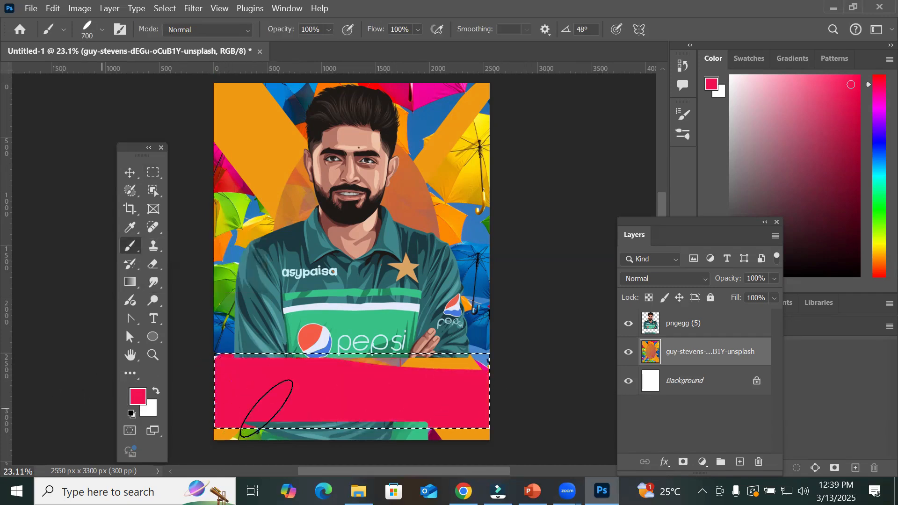
{"action": "mouse_move", "coordinate": [361, 412]}
{"action": "left_mouse_down"}
{"action": "mouse_move", "coordinate": [414, 386]}
{"action": "mouse_move", "coordinate": [485, 375]}
{"action": "mouse_move", "coordinate": [345, 361]}
{"action": "left_mouse_up"}
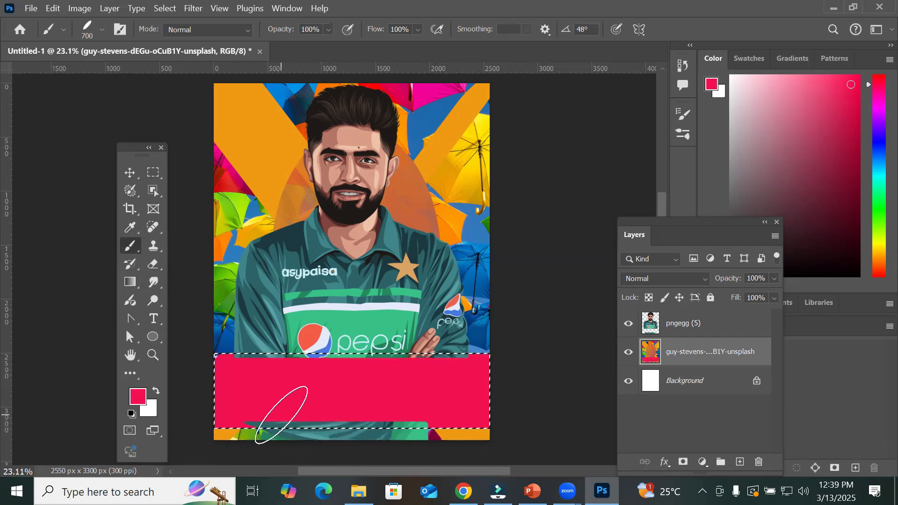
Step: Reduce the brush size to 60 px for detailed painting along the edge of the pink band
{"action": "key", "text": "bracketleft"}
{"action": "key", "text": "bracketleft"}
{"action": "key", "text": "bracketleft"}
{"action": "key", "text": "bracketleft"}
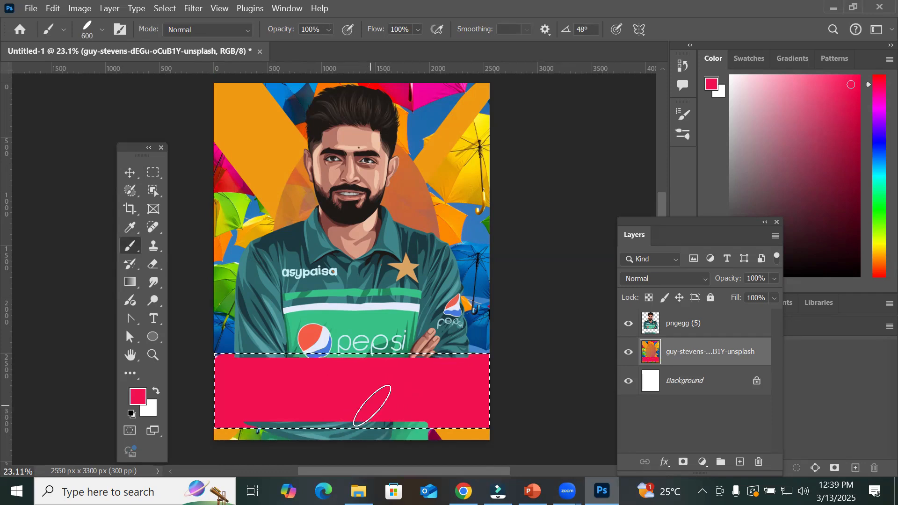
{"action": "scroll", "coordinate": [349, 424], "scroll_direction": "up", "scroll_amount": 1}
{"action": "scroll", "coordinate": [341, 433], "scroll_direction": "up", "scroll_amount": 2}
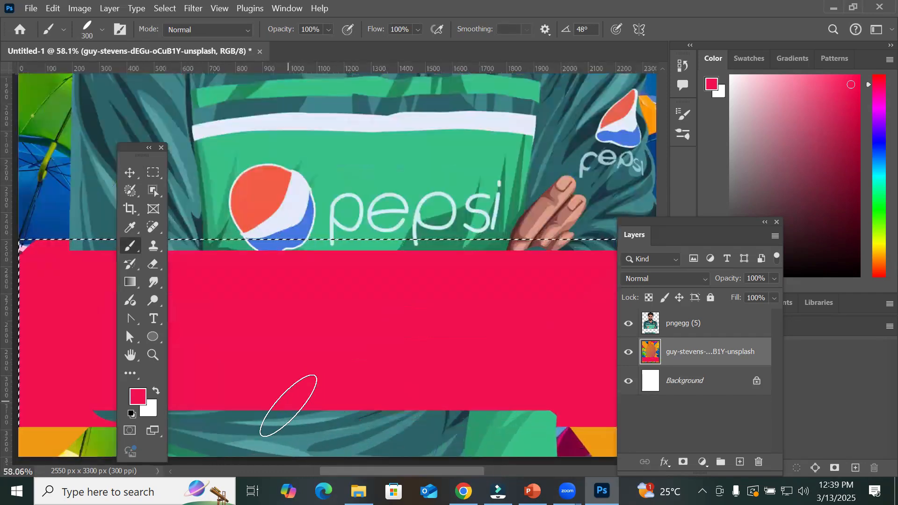
{"action": "scroll", "coordinate": [383, 411], "scroll_direction": "down", "scroll_amount": 3}
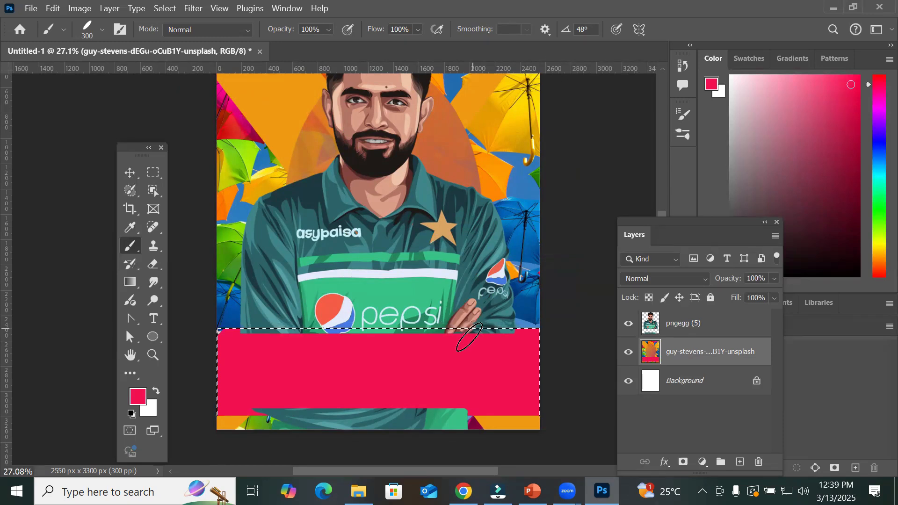
{"action": "key", "text": "bracketleft"}
{"action": "scroll", "coordinate": [493, 333], "scroll_direction": "up", "scroll_amount": 4}
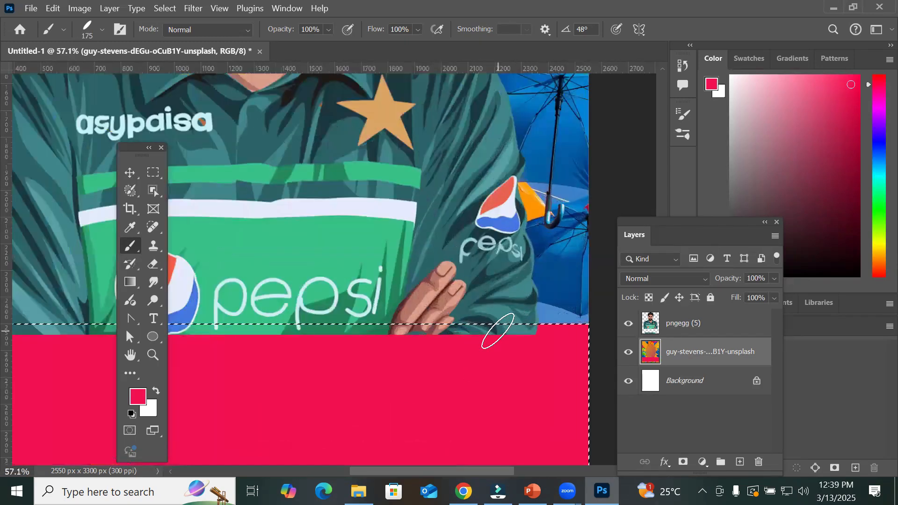
{"action": "key", "text": "bracketleft"}
{"action": "key", "text": "bracketleft"}
{"action": "key", "text": "bracketleft"}
{"action": "key", "text": "bracketleft"}
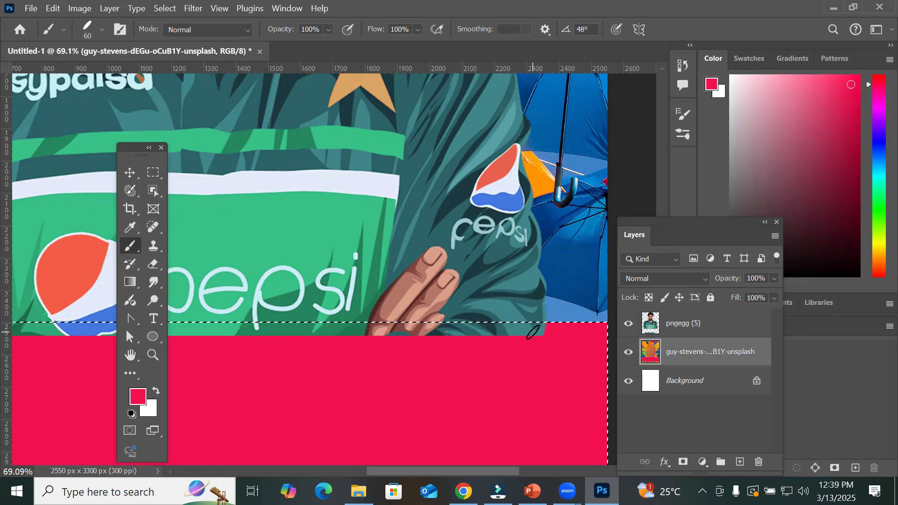
Step: Paint over the shirt and arm parts inside the selected band in pink on the pngegg (5) portrait layer
{"action": "left_click", "coordinate": [680, 324]}
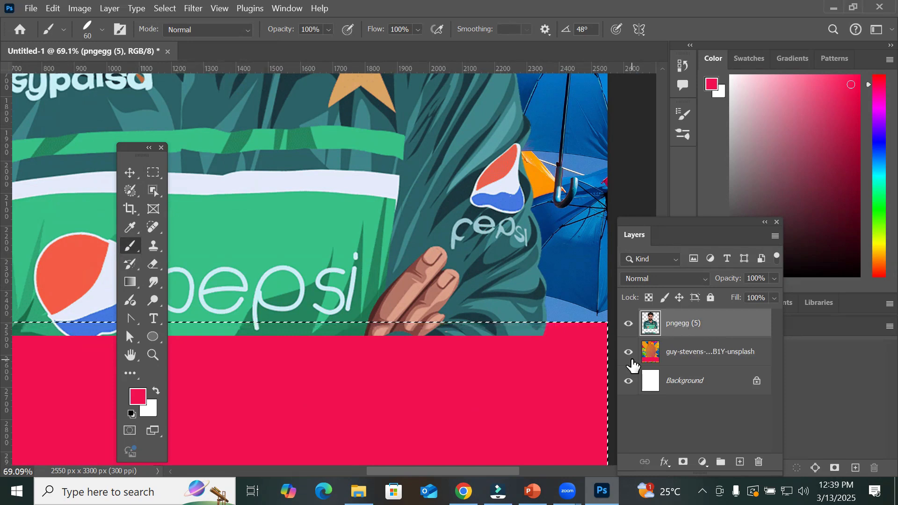
{"action": "scroll", "coordinate": [392, 350], "scroll_direction": "down", "scroll_amount": 1, "text": "alt"}
{"action": "scroll", "coordinate": [392, 350], "scroll_direction": "down", "scroll_amount": 10, "text": "alt"}
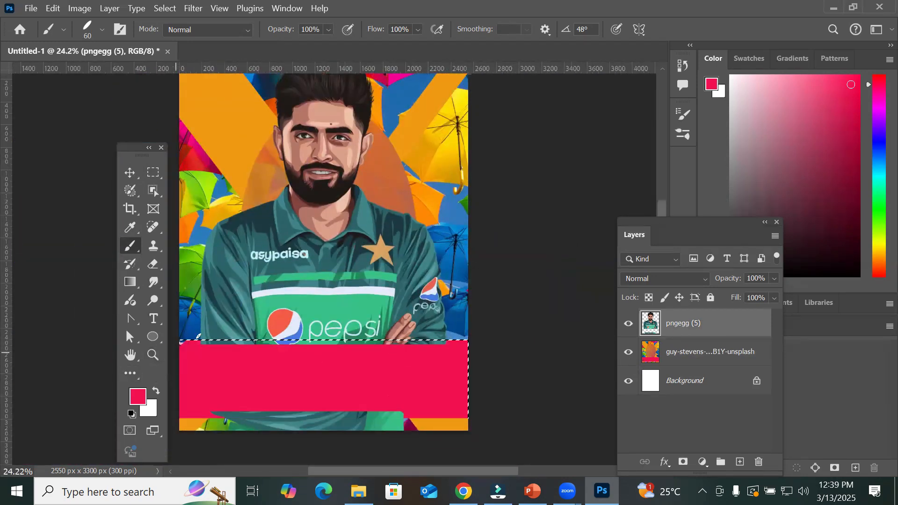
{"action": "scroll", "coordinate": [189, 321], "scroll_direction": "up", "scroll_amount": 3, "text": "alt"}
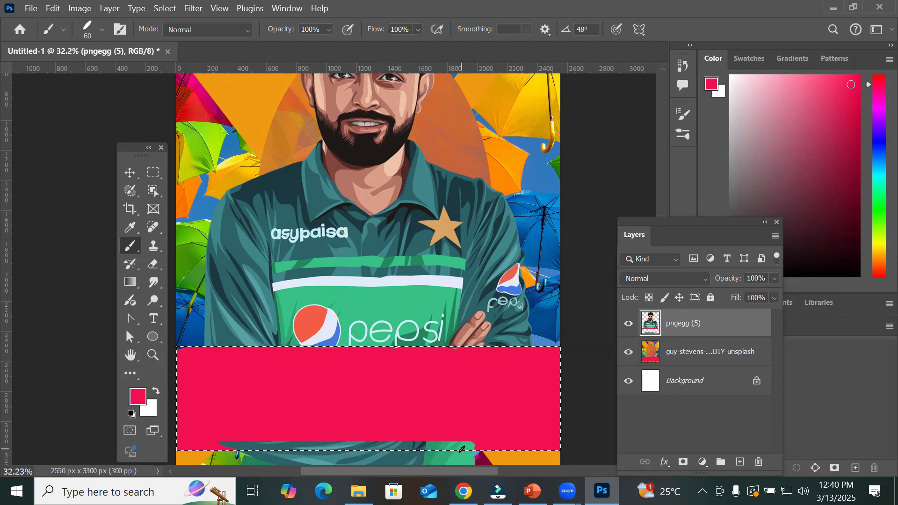
{"action": "scroll", "coordinate": [460, 449], "scroll_direction": "up", "scroll_amount": 3}
{"action": "mouse_move", "coordinate": [426, 449]}
{"action": "left_mouse_down"}
{"action": "mouse_move", "coordinate": [108, 423]}
{"action": "mouse_move", "coordinate": [103, 447]}
{"action": "mouse_move", "coordinate": [68, 441]}
{"action": "mouse_move", "coordinate": [85, 460]}
{"action": "left_mouse_up"}
{"action": "mouse_move", "coordinate": [393, 454]}
{"action": "left_mouse_down"}
{"action": "mouse_move", "coordinate": [339, 456]}
{"action": "mouse_move", "coordinate": [387, 451]}
{"action": "left_mouse_up"}
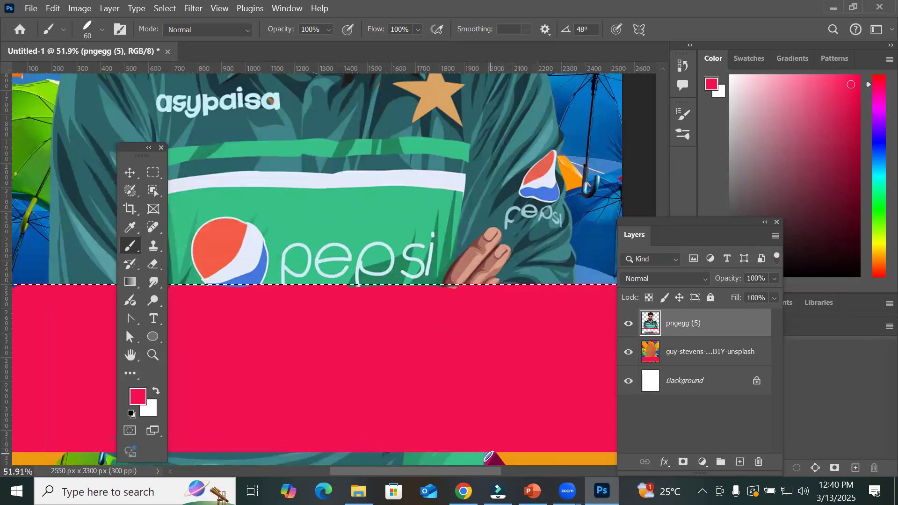
{"action": "scroll", "coordinate": [531, 401], "scroll_direction": "down", "scroll_amount": 3}
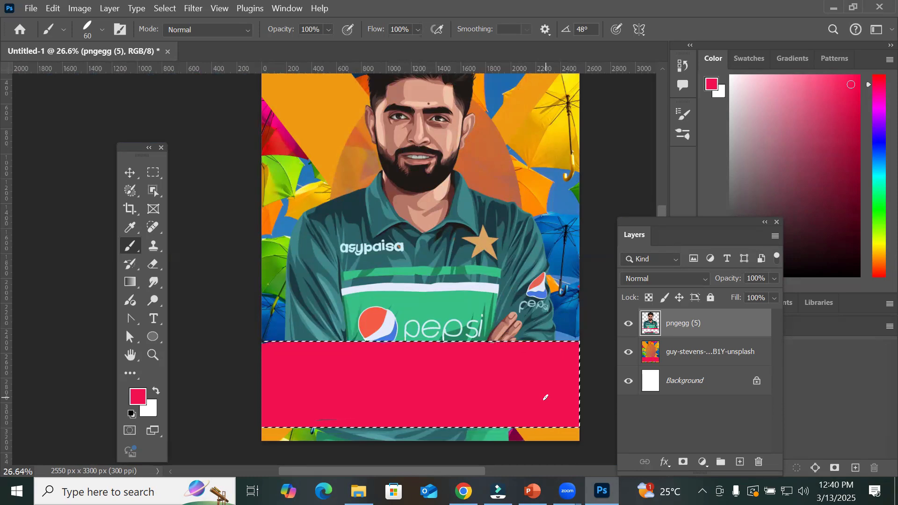
Step: Fill the selected band on the pngegg (5) layer with blue 1403f7 at 100% opacity and clear the selection
{"action": "right_click", "coordinate": [462, 380]}
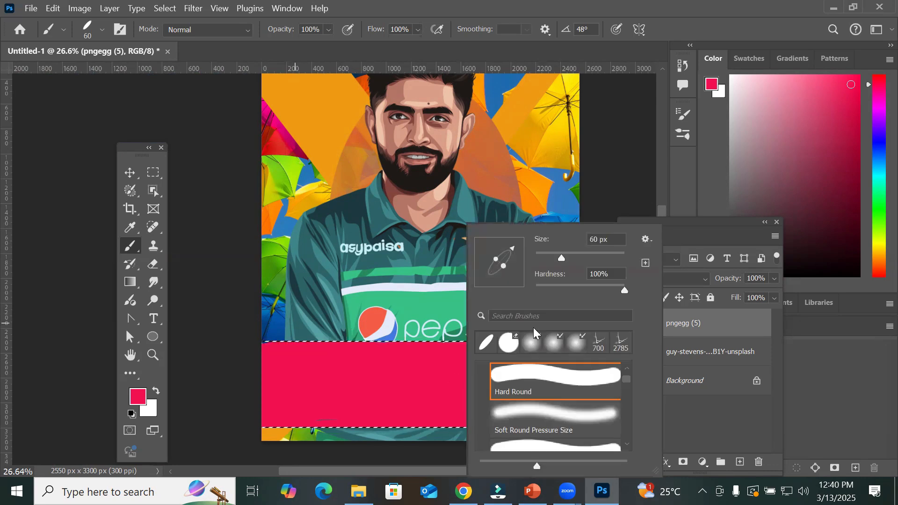
{"action": "left_click", "coordinate": [703, 328]}
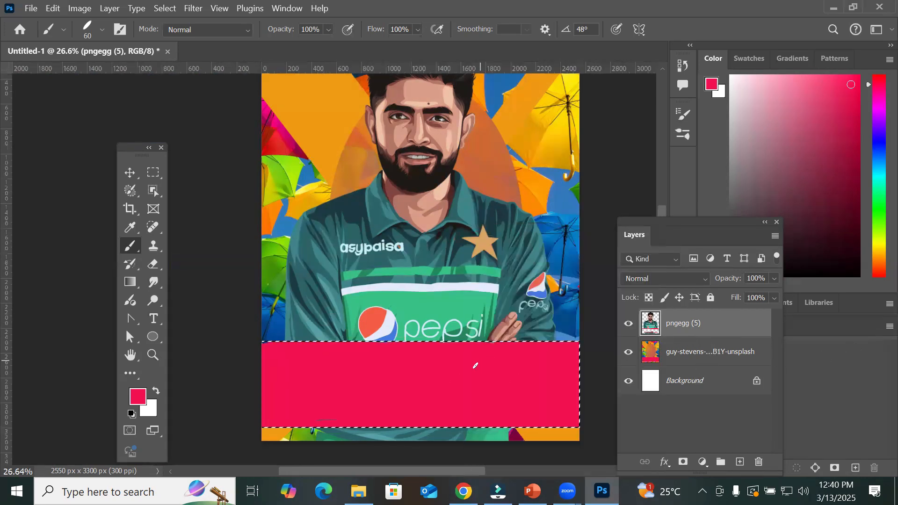
{"action": "left_click", "coordinate": [54, 9]}
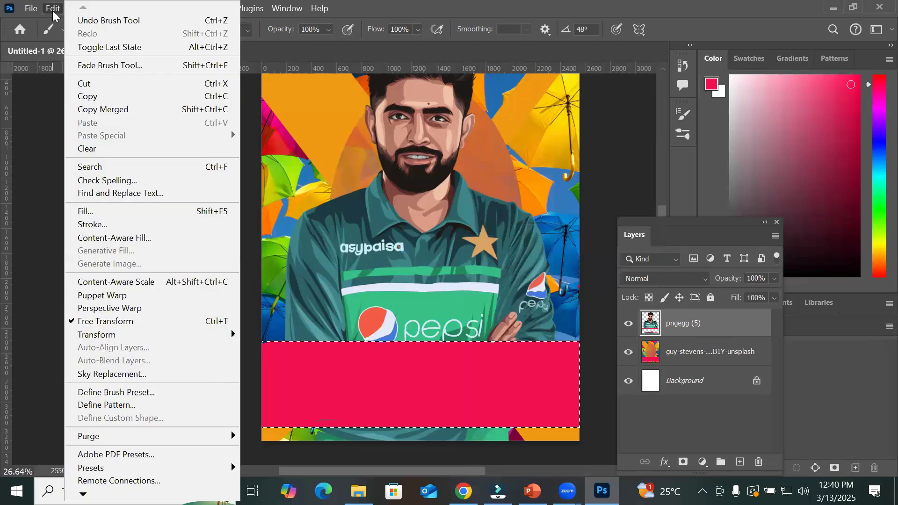
{"action": "left_click", "coordinate": [94, 213]}
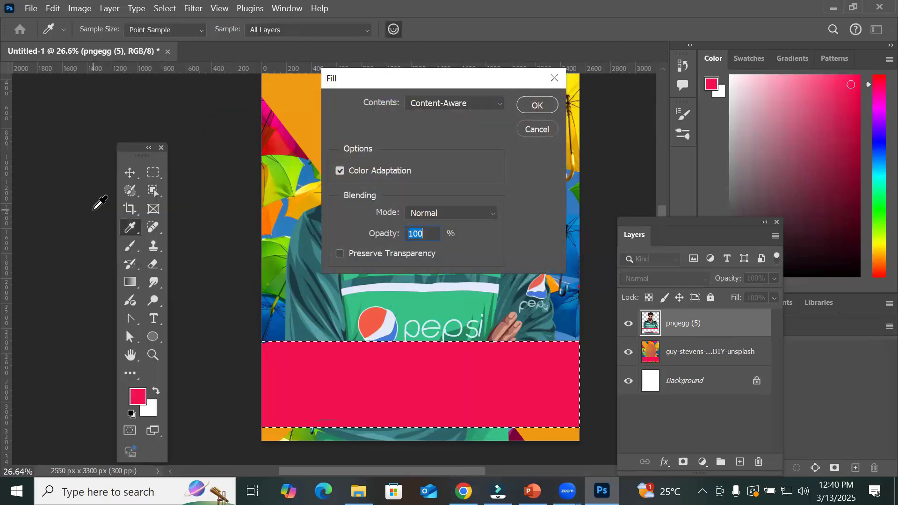
{"action": "left_click", "coordinate": [424, 104]}
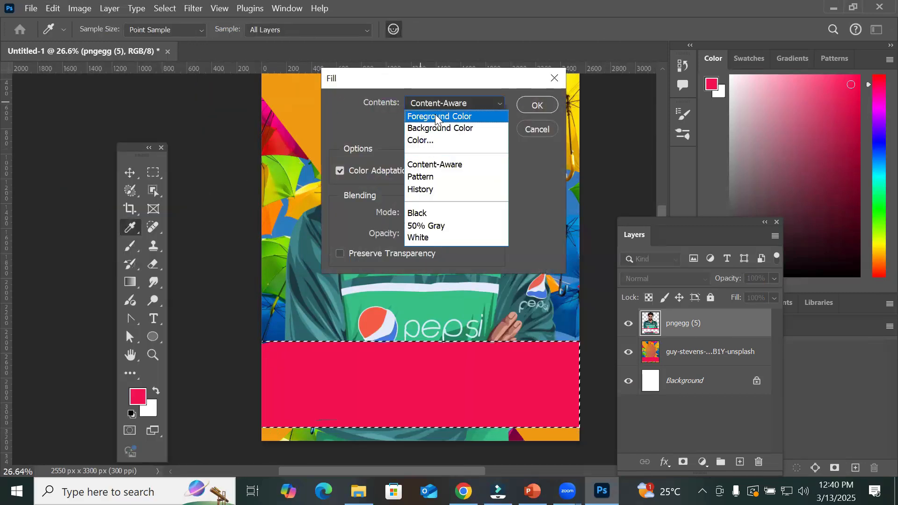
{"action": "left_click", "coordinate": [422, 141]}
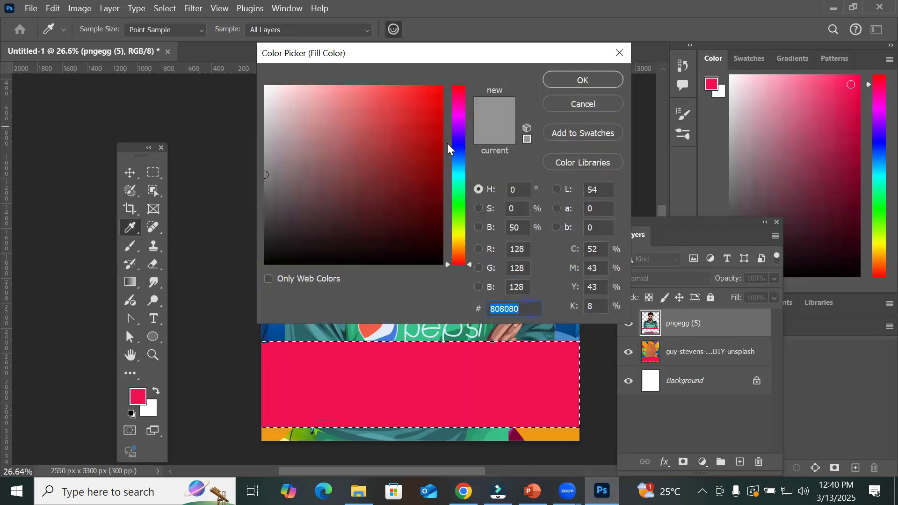
{"action": "left_click", "coordinate": [452, 143]}
{"action": "left_click", "coordinate": [442, 88]}
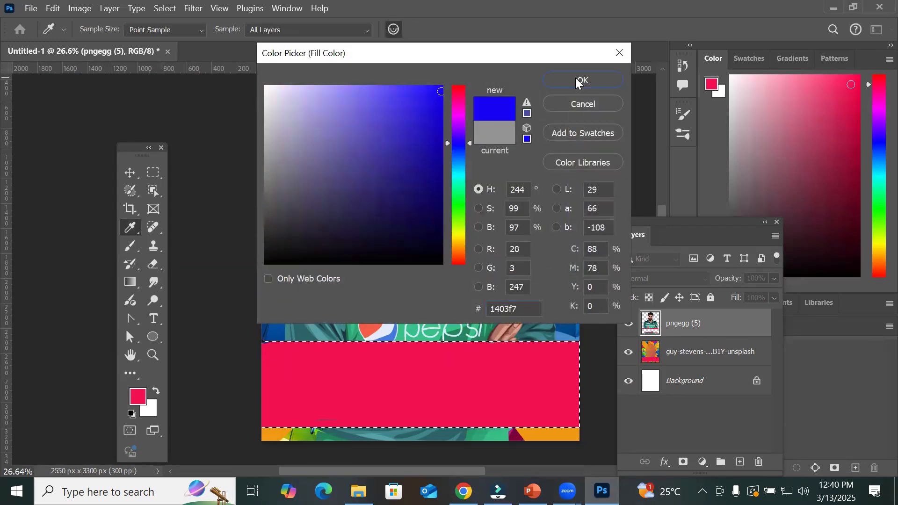
{"action": "left_click", "coordinate": [582, 79]}
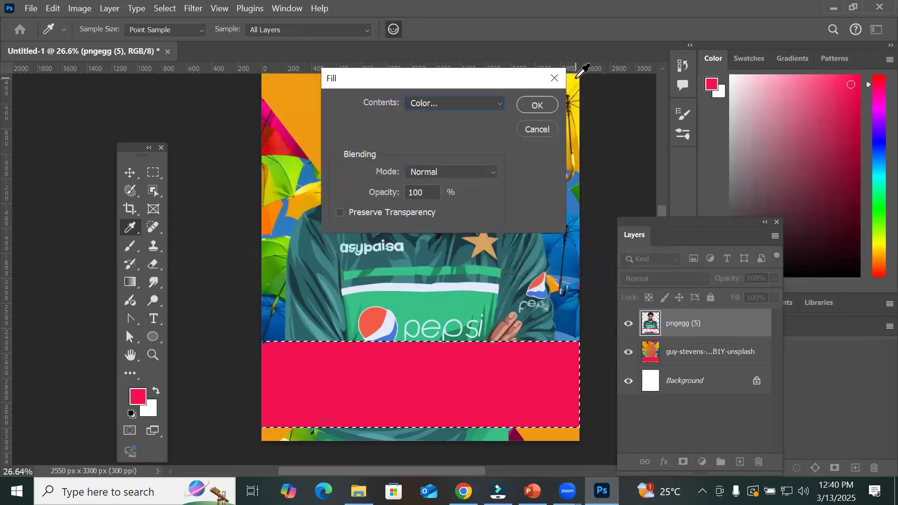
{"action": "left_click", "coordinate": [527, 106]}
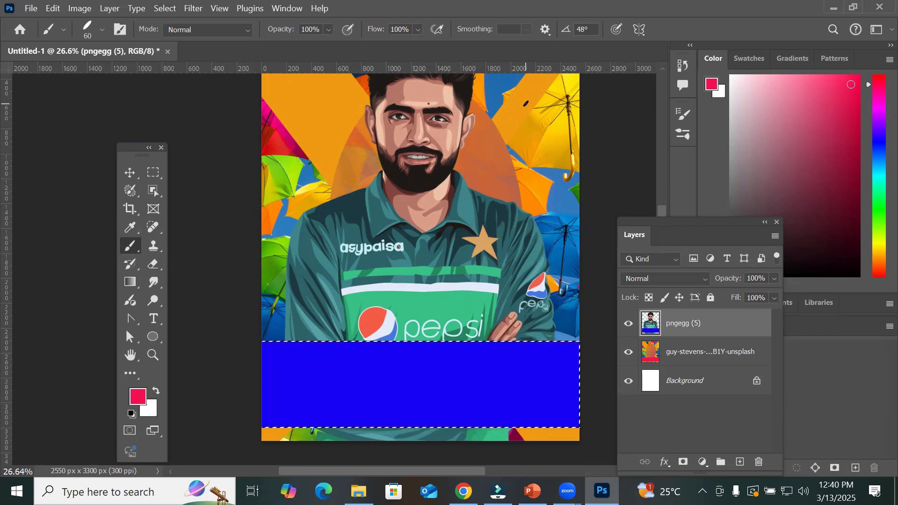
{"action": "key", "text": "ctrl+d"}
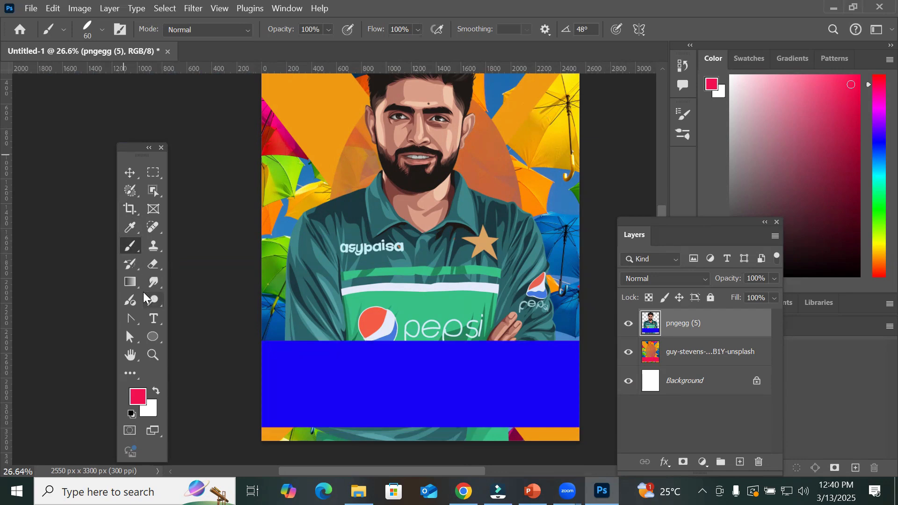
Step: Add the text "Babar Azam" in pink Arial Narrow at 45.12 pt and move it to the middle of the blue band
{"action": "left_click", "coordinate": [158, 320]}
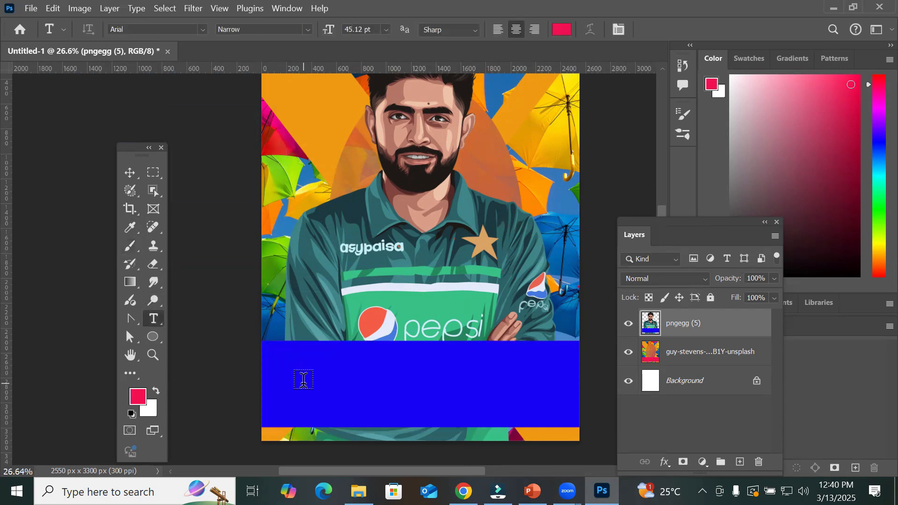
{"action": "left_click", "coordinate": [307, 382]}
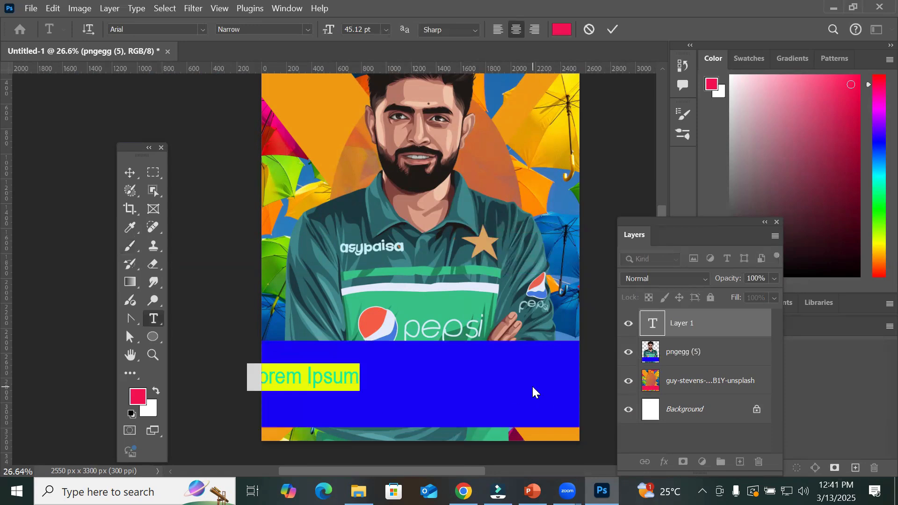
{"action": "type", "text": "Babar Azam"}
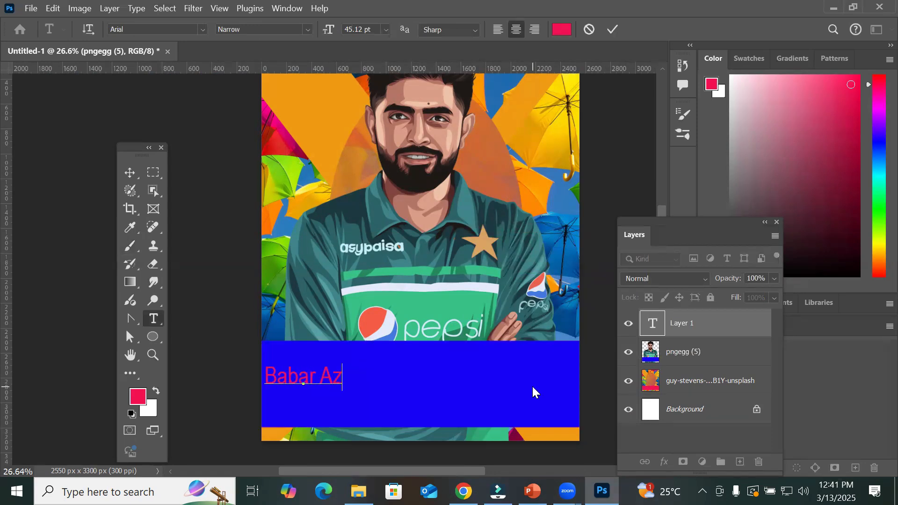
{"action": "left_click", "coordinate": [130, 173]}
{"action": "left_click_drag", "start_coordinate": [329, 386], "coordinate": [445, 388]}
Step: Select the umbrella photo layer and switch the active layer to Background
{"action": "left_click", "coordinate": [680, 367]}
{"action": "left_click", "coordinate": [690, 381]}
{"action": "left_click", "coordinate": [693, 411]}
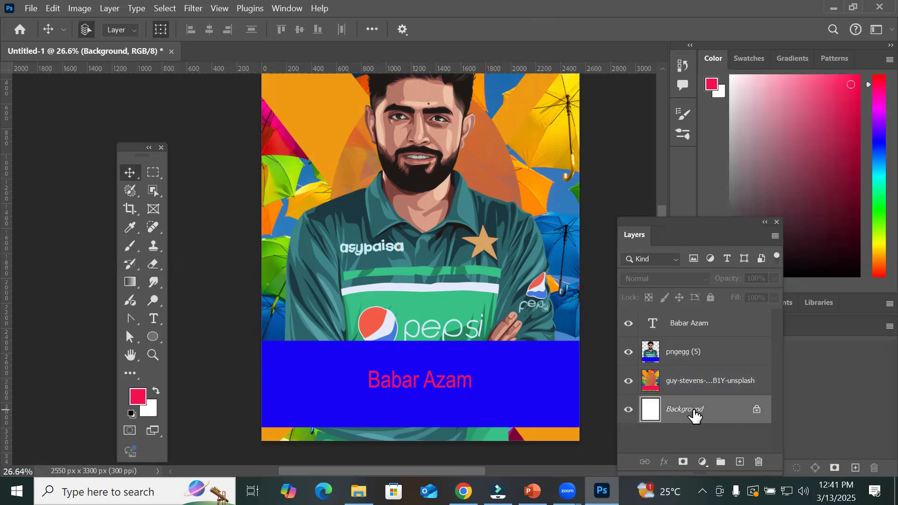
{"action": "scroll", "coordinate": [526, 149], "scroll_direction": "down", "scroll_amount": 4}
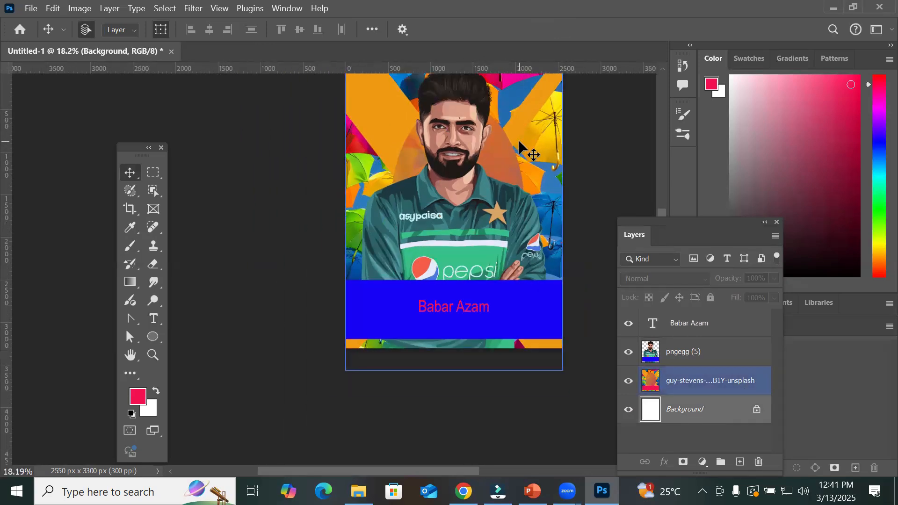
{"action": "left_click_drag", "start_coordinate": [526, 145], "coordinate": [491, 208]}
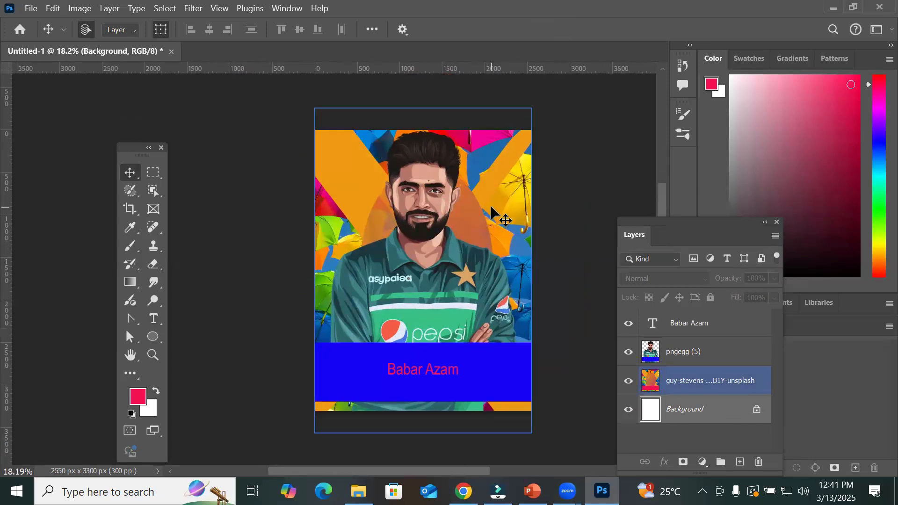
Step: Show the marquee tool variants, activate the Selection Brush tool and switch to the Object Selection tool
{"action": "left_click", "coordinate": [155, 171]}
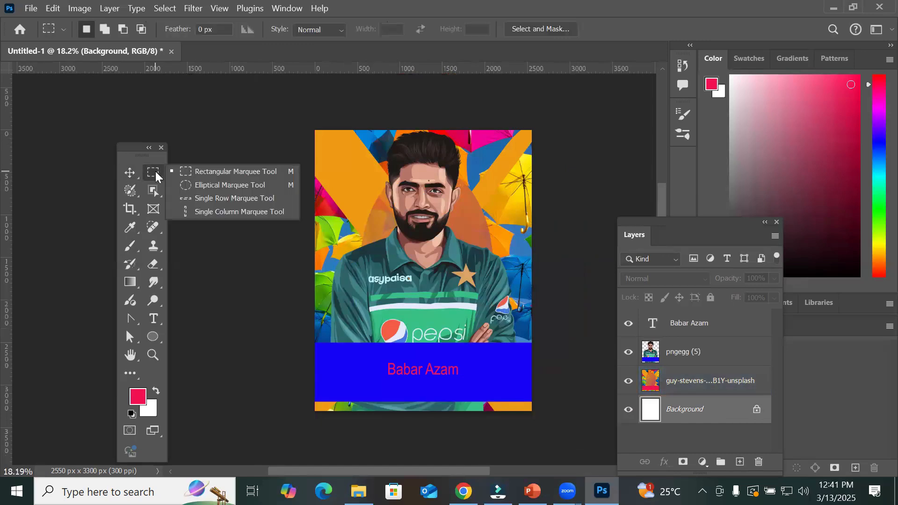
{"action": "left_click", "coordinate": [130, 192]}
{"action": "left_click", "coordinate": [131, 191]}
{"action": "left_click", "coordinate": [132, 194]}
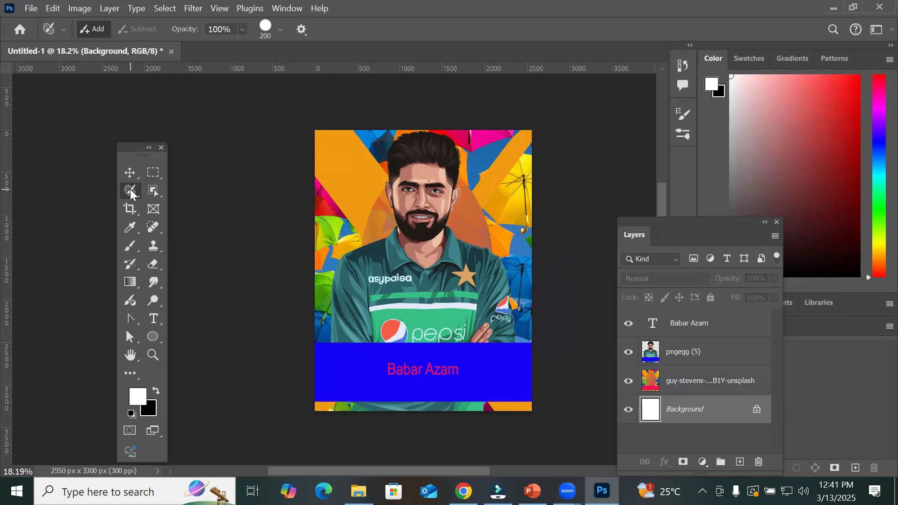
{"action": "left_click", "coordinate": [154, 191]}
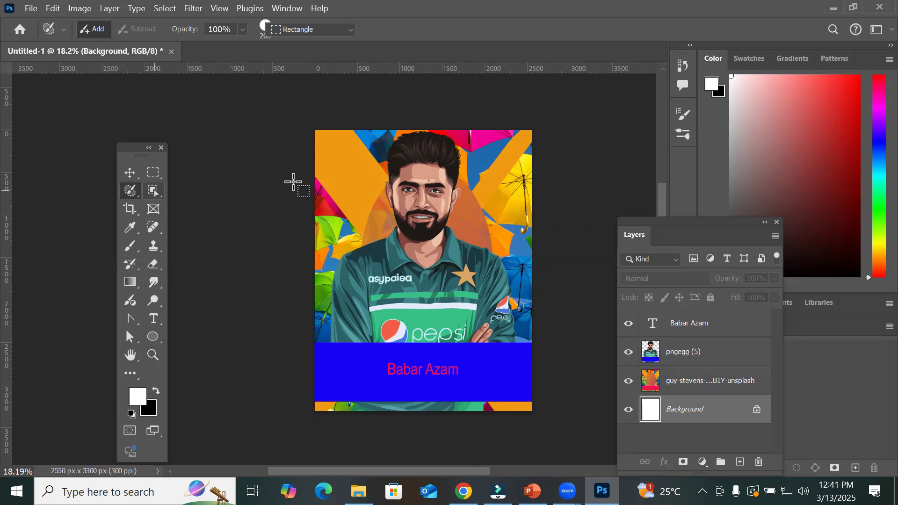
Step: Show the tool variants grouped with Object Selection, History Brush, Brush, Clone Stamp and Eraser
{"action": "key", "text": "shift+w"}
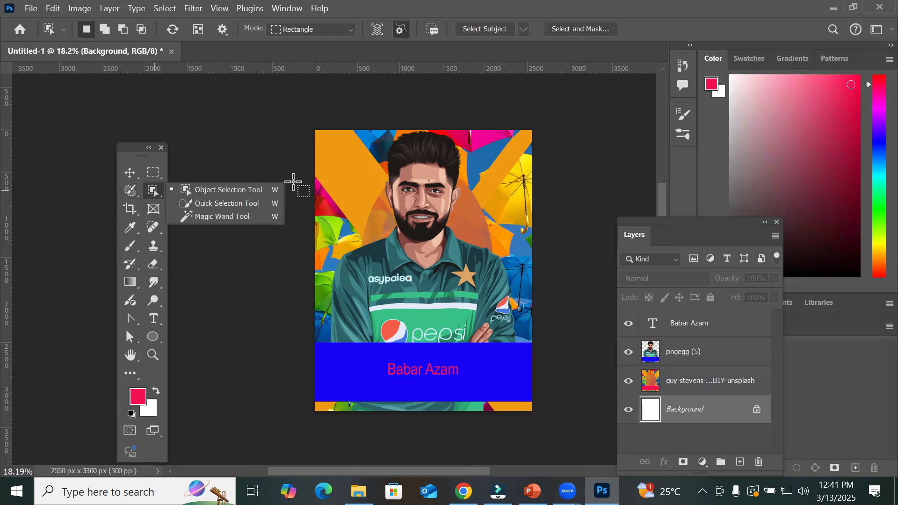
{"action": "left_click", "coordinate": [127, 265]}
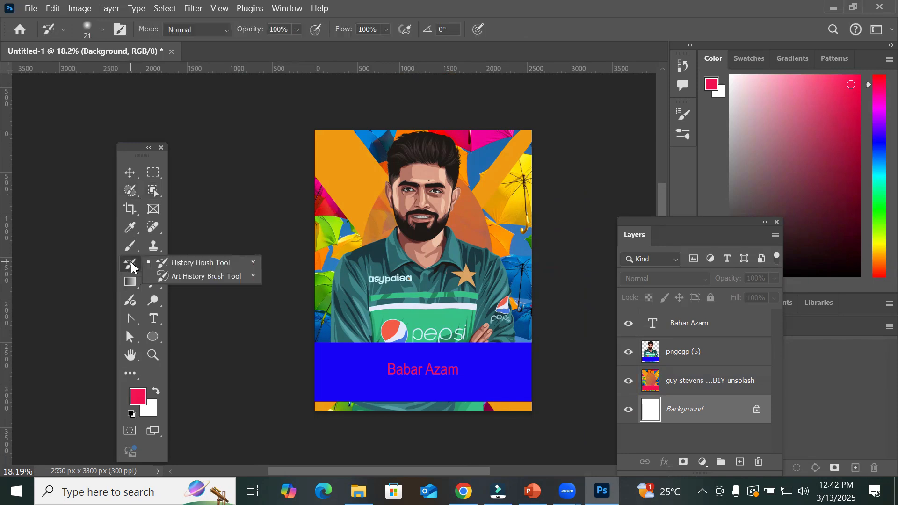
{"action": "left_click", "coordinate": [130, 246]}
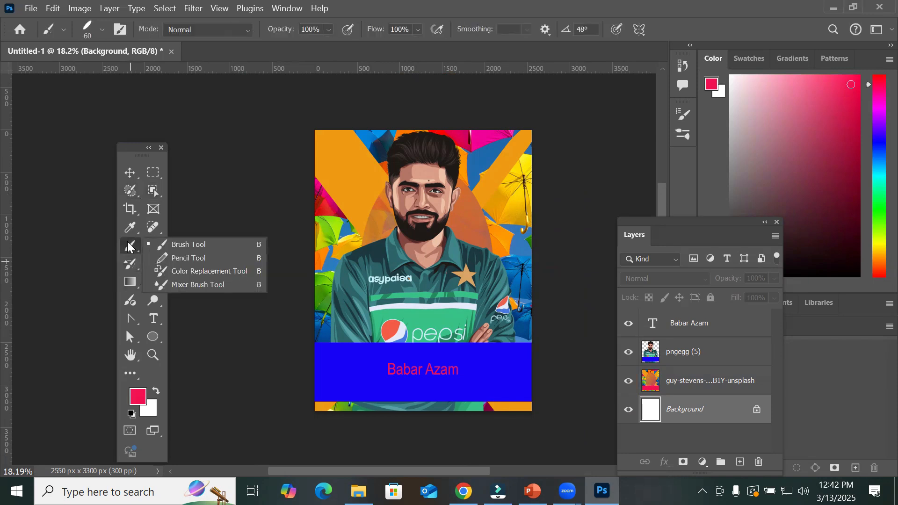
{"action": "left_click", "coordinate": [156, 244]}
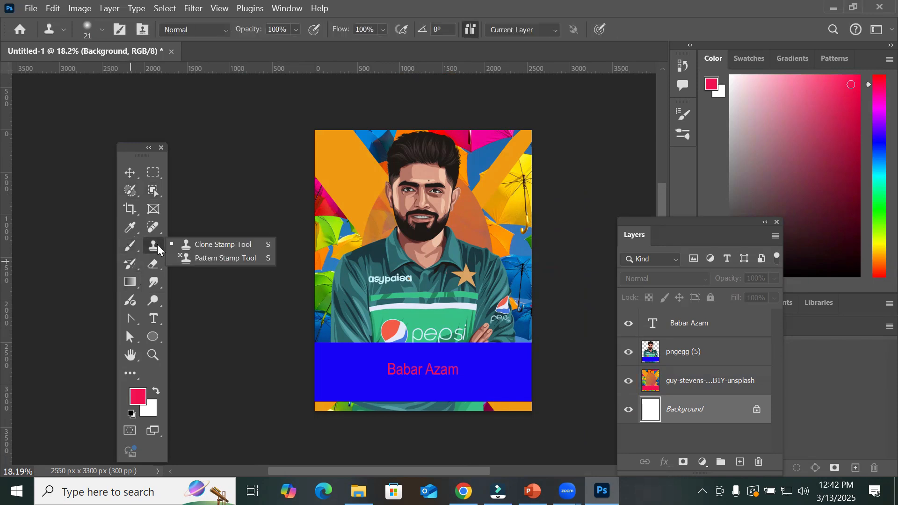
{"action": "left_click", "coordinate": [157, 261]}
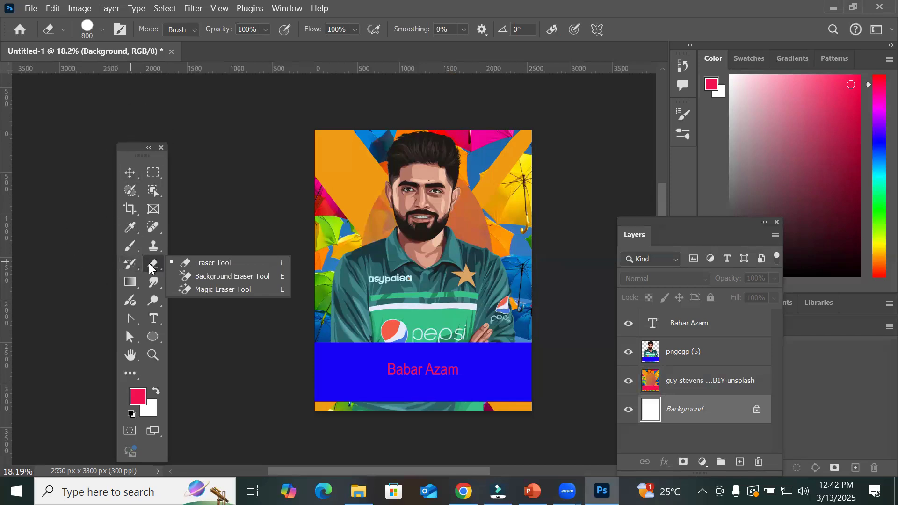
Step: Close all open documents and discard the changes to Untitled-1
{"action": "left_click", "coordinate": [29, 8]}
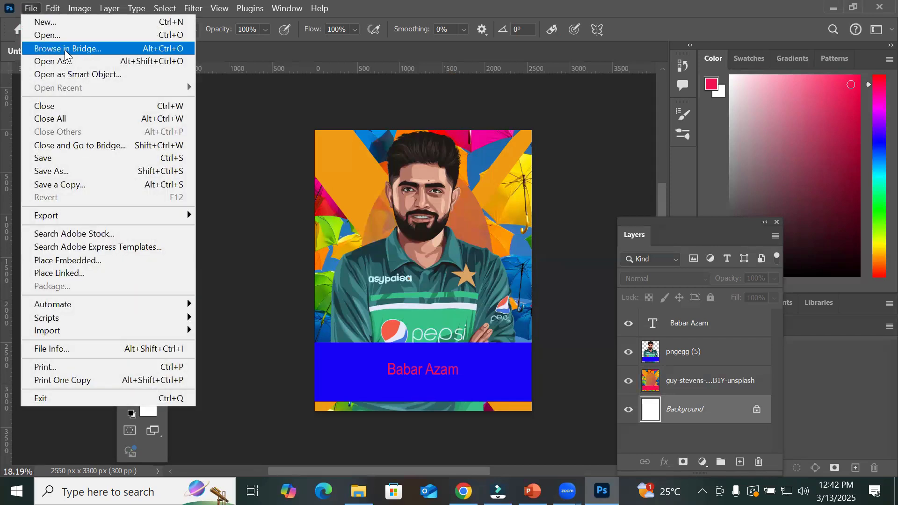
{"action": "left_click", "coordinate": [92, 120]}
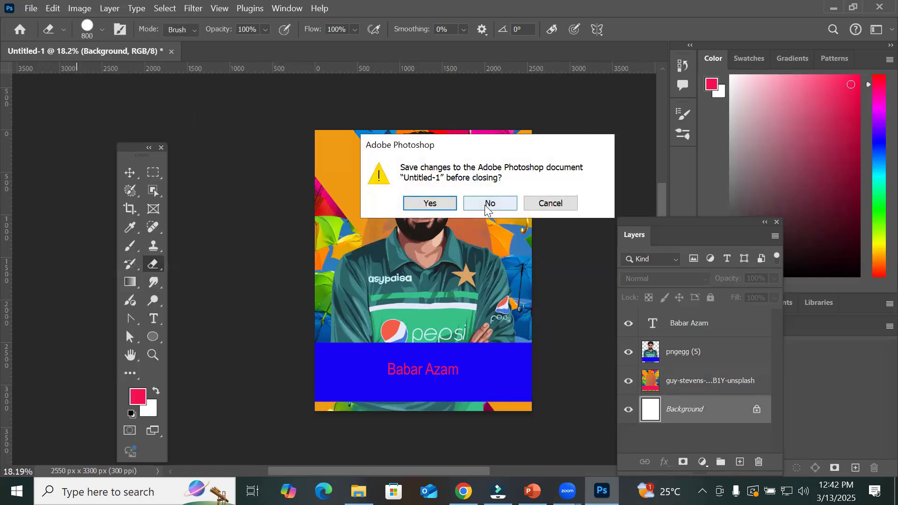
{"action": "left_click", "coordinate": [474, 202]}
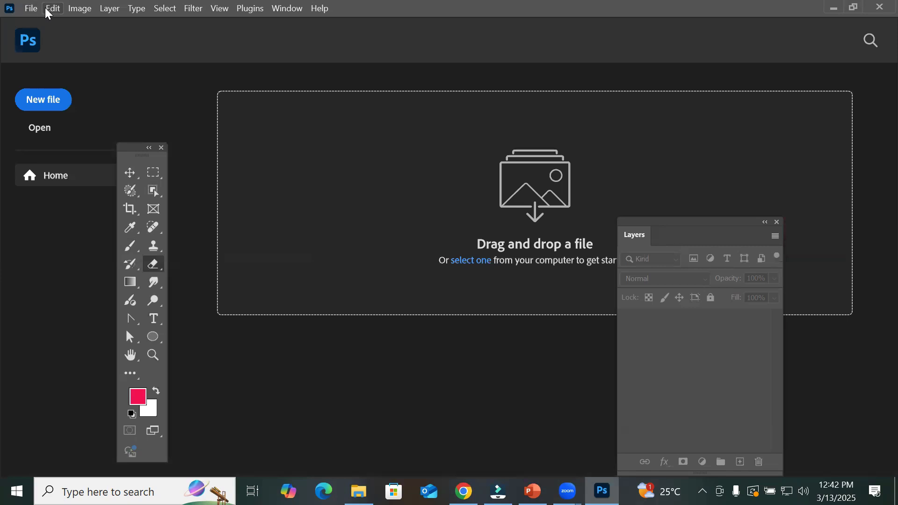
Step: Create a new document from the Letter print preset, 8.5 x 11 in at 300 ppi
{"action": "left_click", "coordinate": [36, 102]}
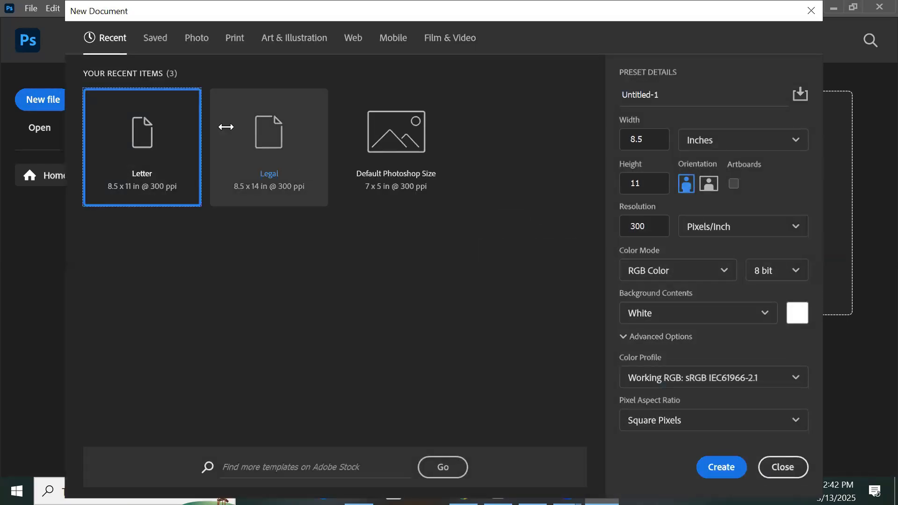
{"action": "left_click", "coordinate": [233, 39]}
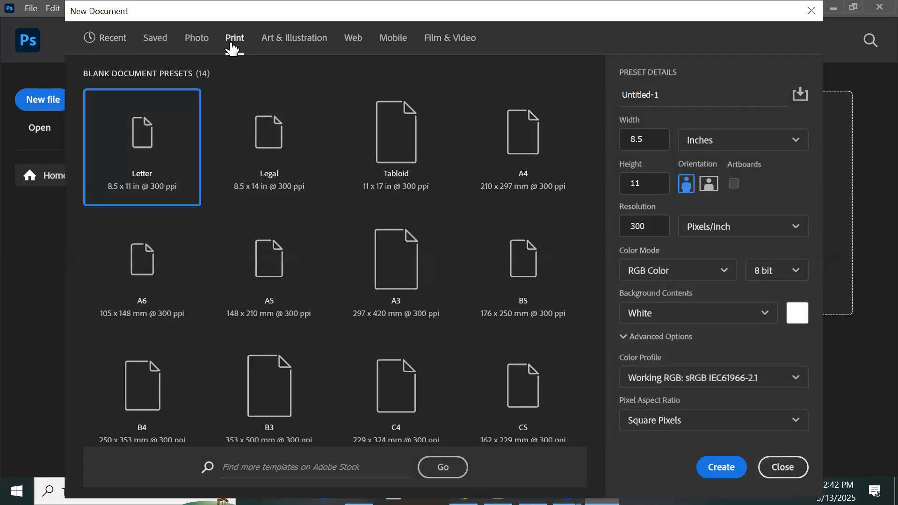
{"action": "double_click", "coordinate": [135, 151]}
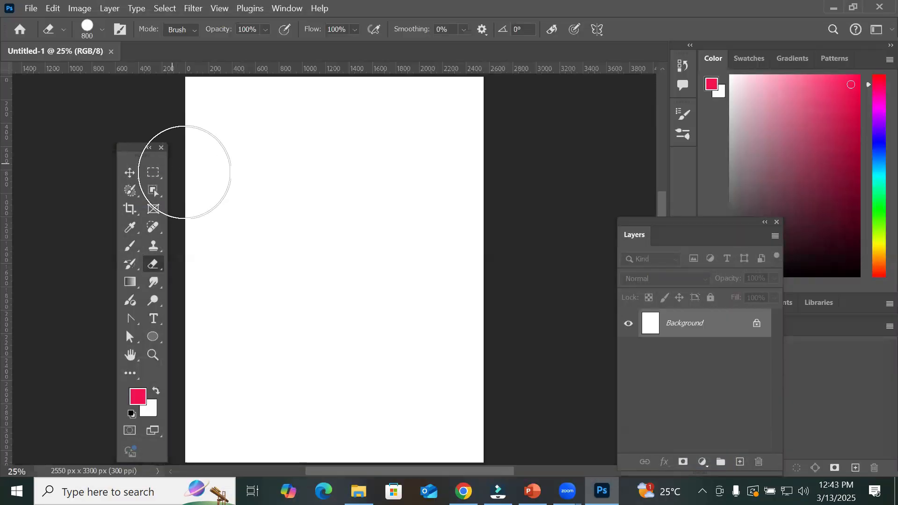
{"action": "scroll", "coordinate": [231, 176], "scroll_direction": "down", "scroll_amount": 2}
{"action": "scroll", "coordinate": [176, 97], "scroll_direction": "up", "scroll_amount": 1}
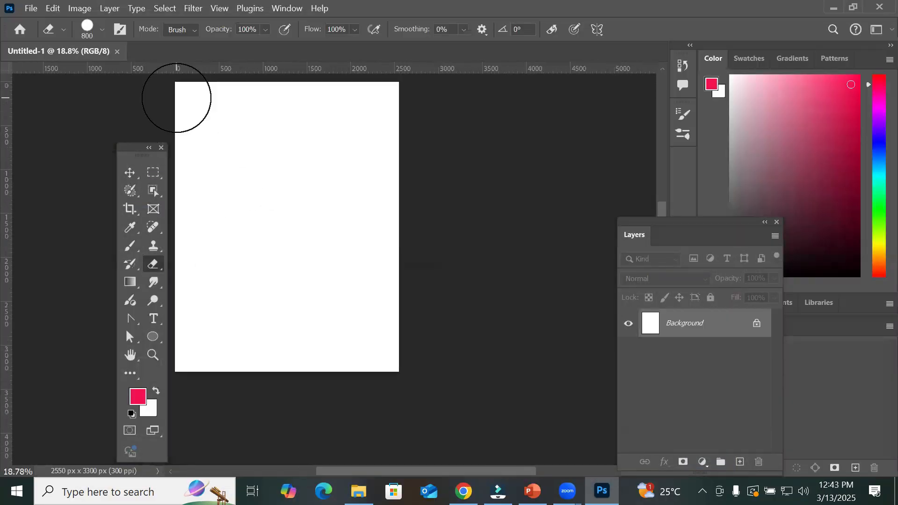
{"action": "left_click_drag", "start_coordinate": [263, 165], "coordinate": [348, 221]}
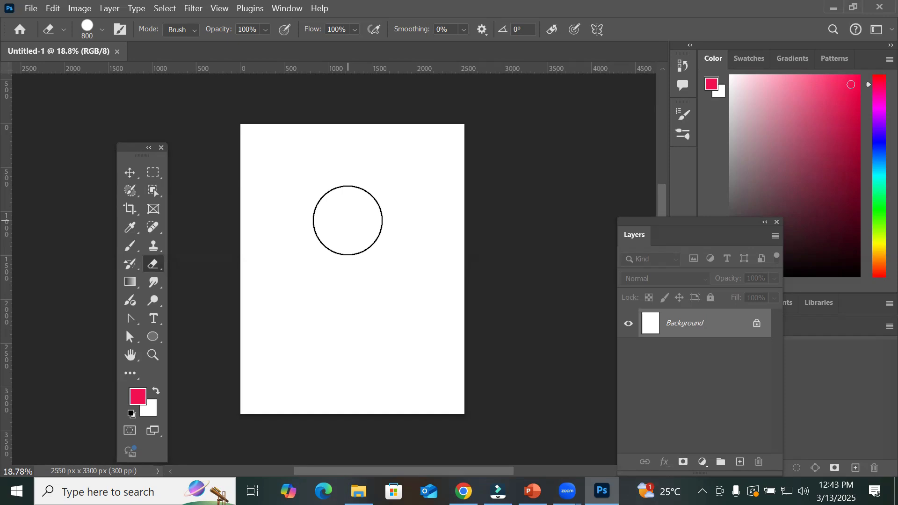
Step: Place the image adjustment1 from the Images > Models folder as an embedded file
{"action": "left_click", "coordinate": [32, 9]}
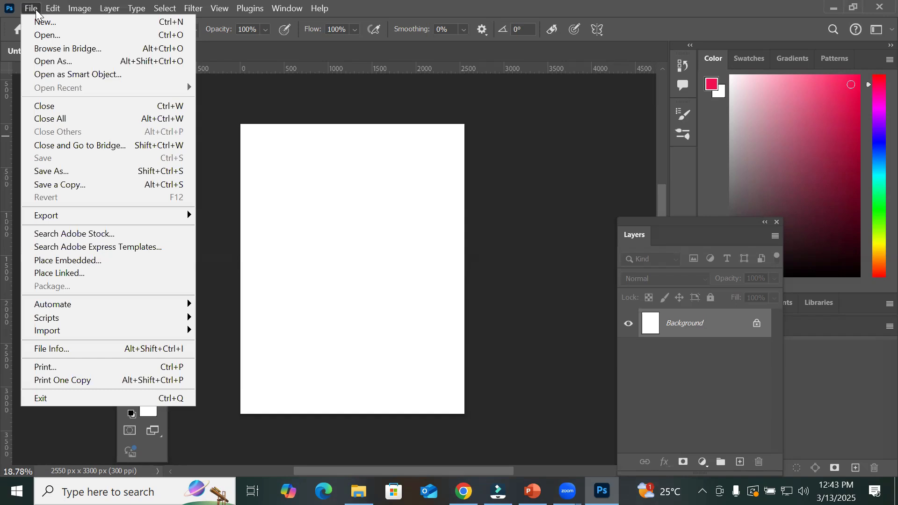
{"action": "left_click", "coordinate": [107, 260]}
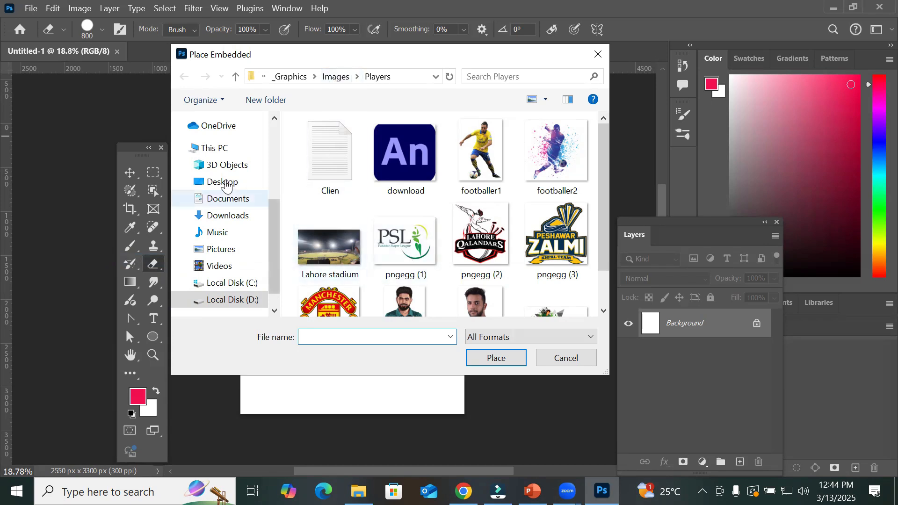
{"action": "left_click", "coordinate": [333, 77]}
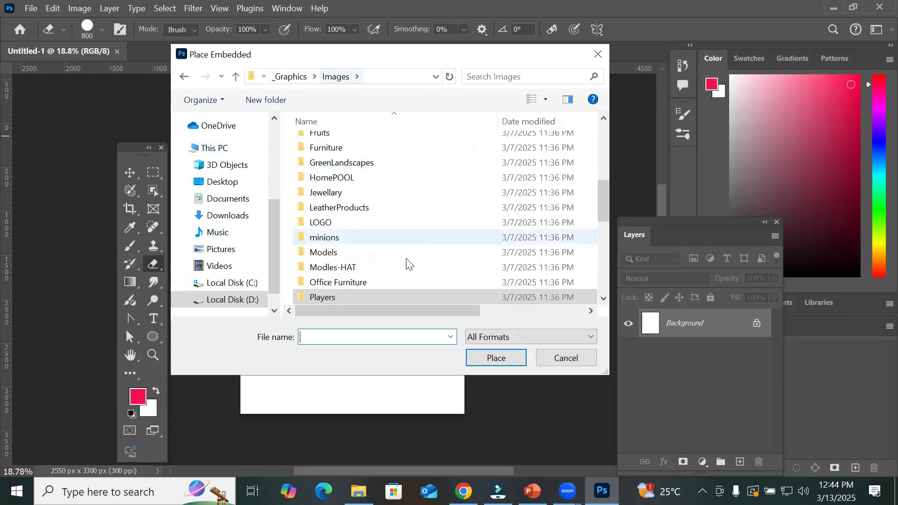
{"action": "double_click", "coordinate": [373, 252]}
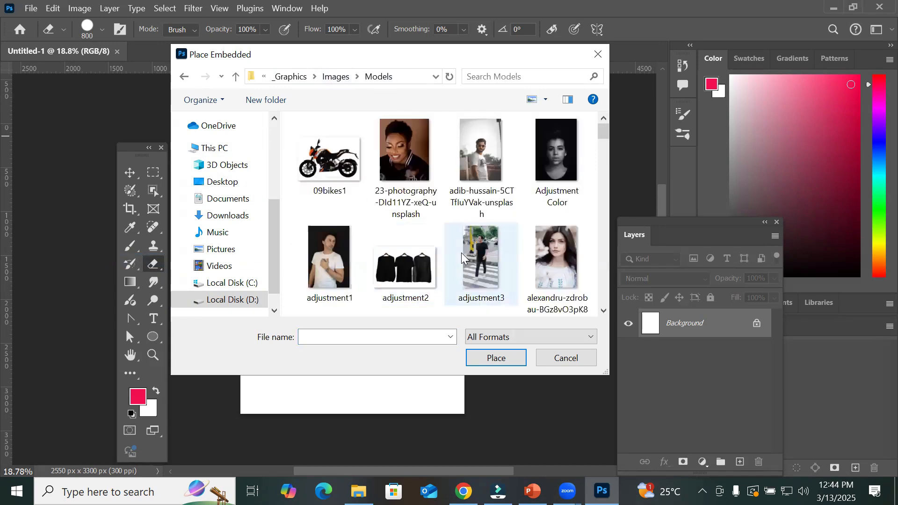
{"action": "scroll", "coordinate": [461, 252], "scroll_direction": "down", "scroll_amount": 2}
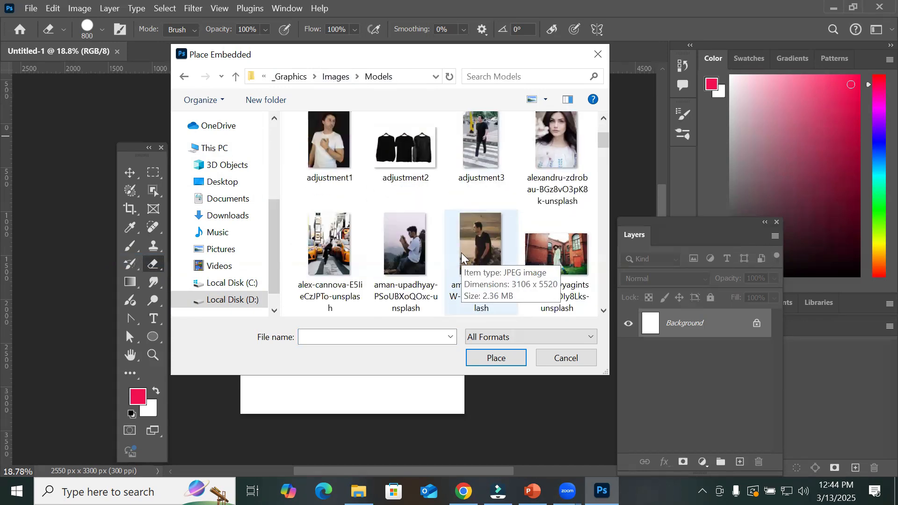
{"action": "left_click", "coordinate": [333, 145]}
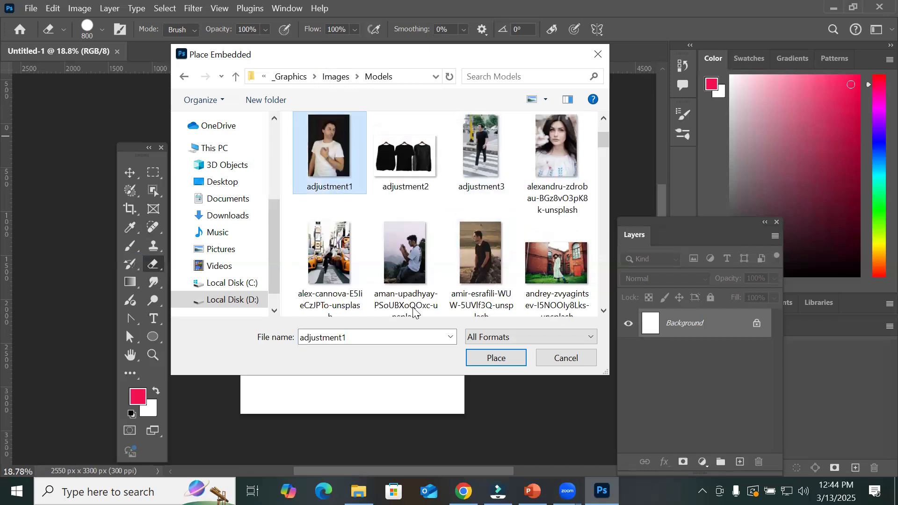
{"action": "left_click", "coordinate": [487, 359]}
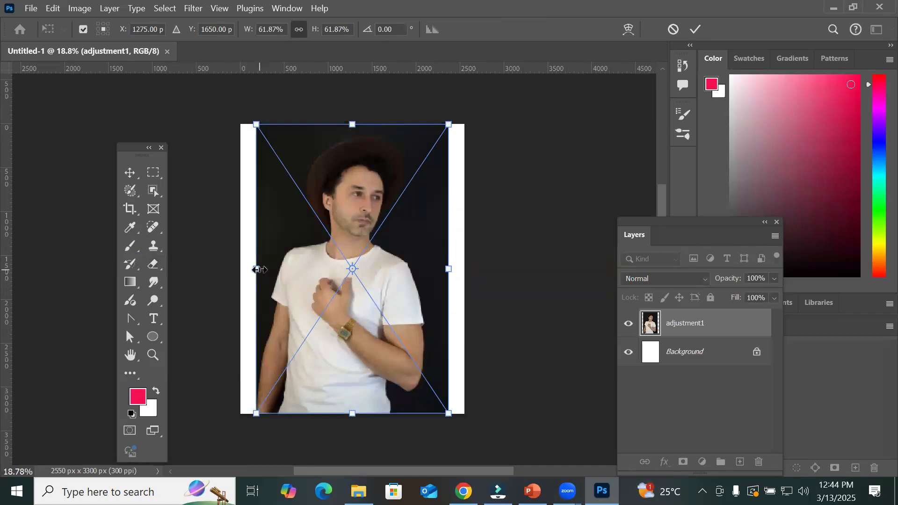
Step: Scale the placed photo proportionally to 71.92% so it spans the canvas width, and commit the transform
{"action": "left_click_drag", "start_coordinate": [257, 269], "coordinate": [247, 276]}
{"action": "left_click_drag", "start_coordinate": [449, 269], "coordinate": [465, 275]}
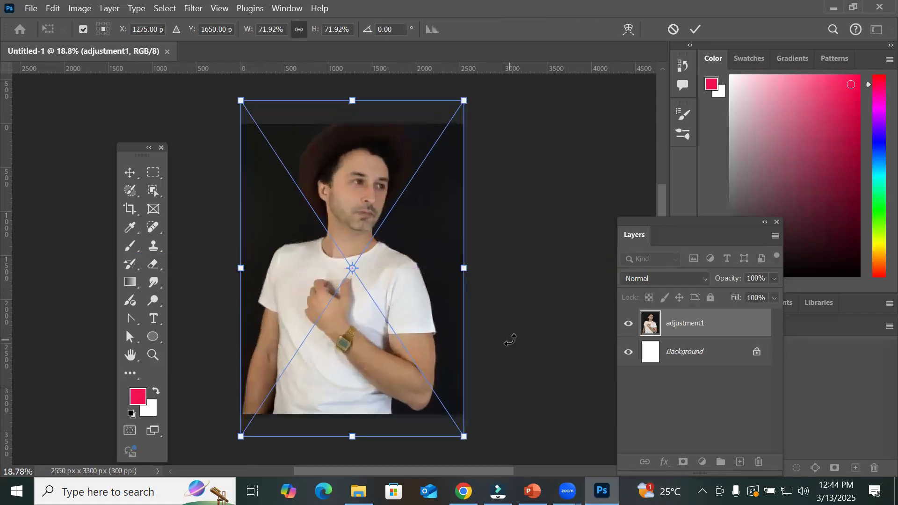
{"action": "left_click", "coordinate": [696, 29]}
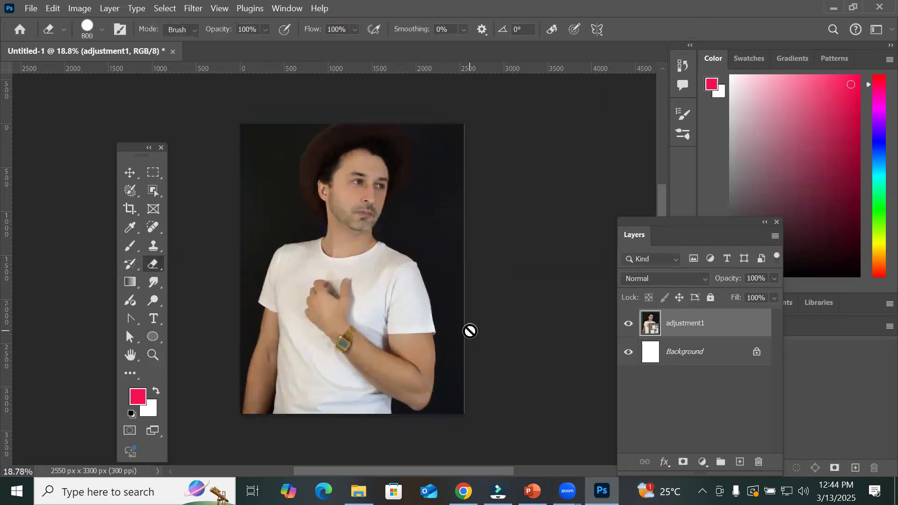
Step: Rasterize the adjustment1 layer so the eraser tools can work on it
{"action": "right_click", "coordinate": [155, 265]}
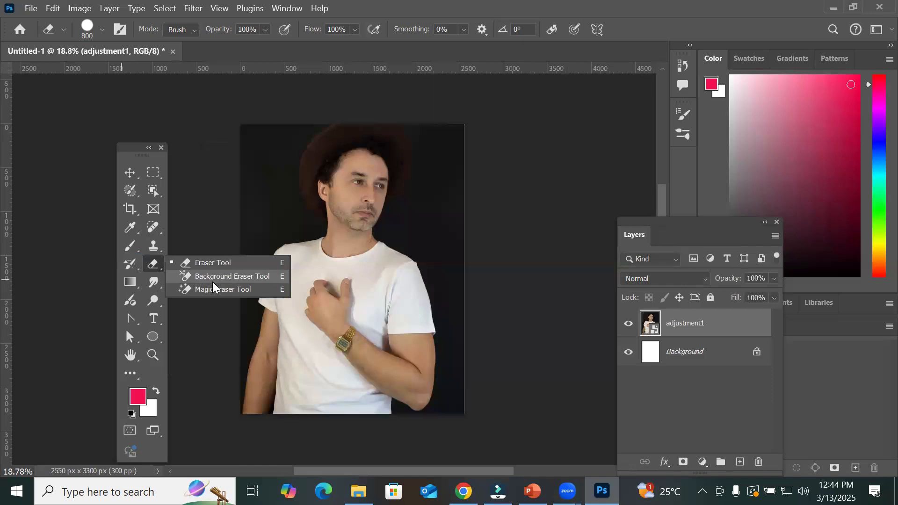
{"action": "left_click", "coordinate": [689, 323]}
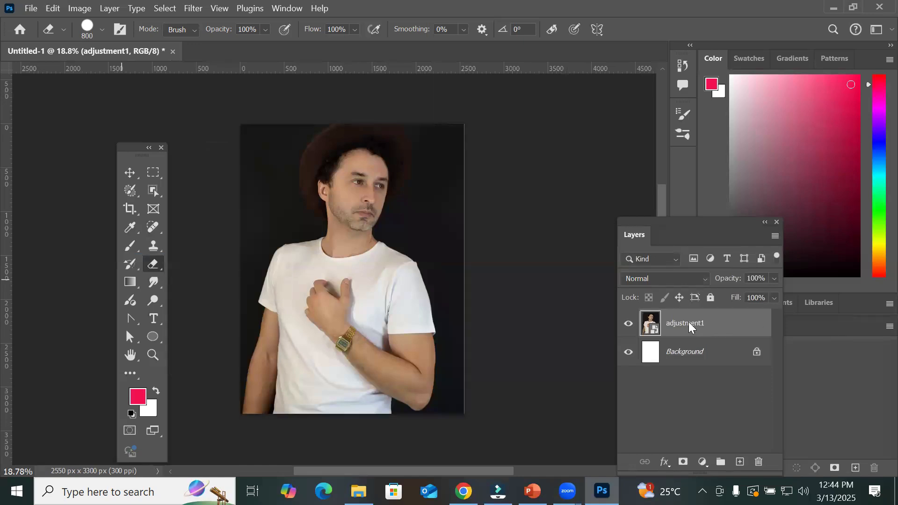
{"action": "right_click", "coordinate": [689, 321]}
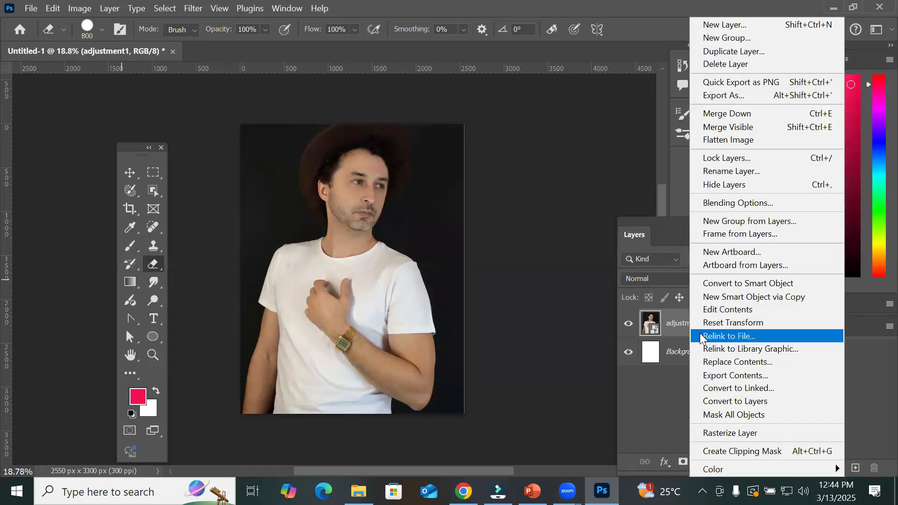
{"action": "left_click", "coordinate": [736, 433]}
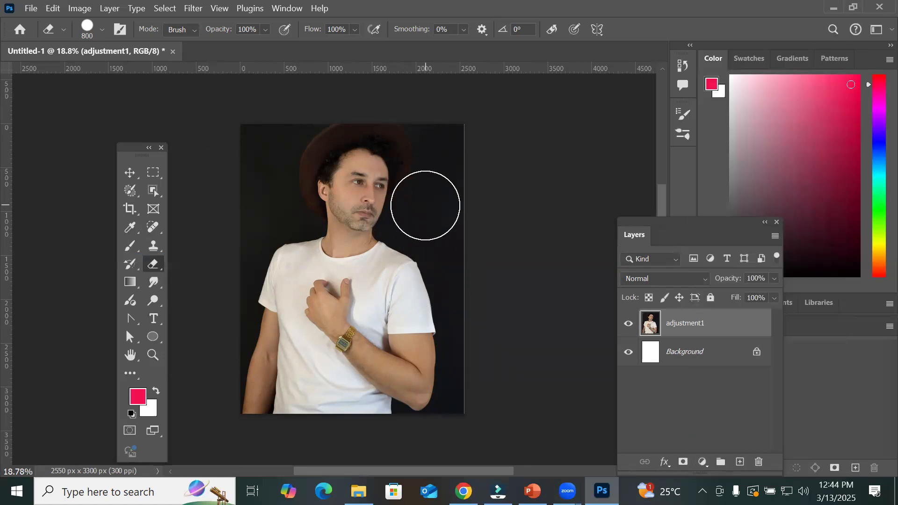
Step: Activate the Background Eraser tool, enlarge its brush to 200 px and set sampling to Once
{"action": "right_click", "coordinate": [157, 264]}
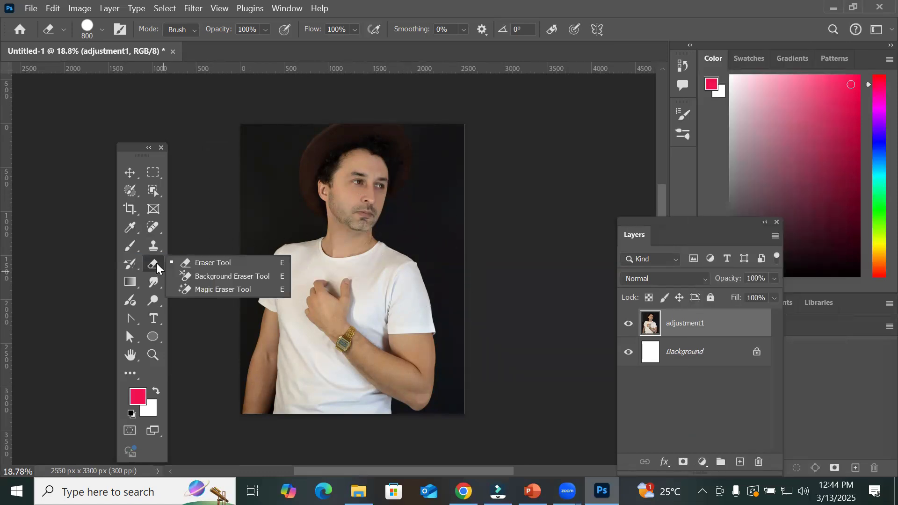
{"action": "left_click", "coordinate": [237, 276]}
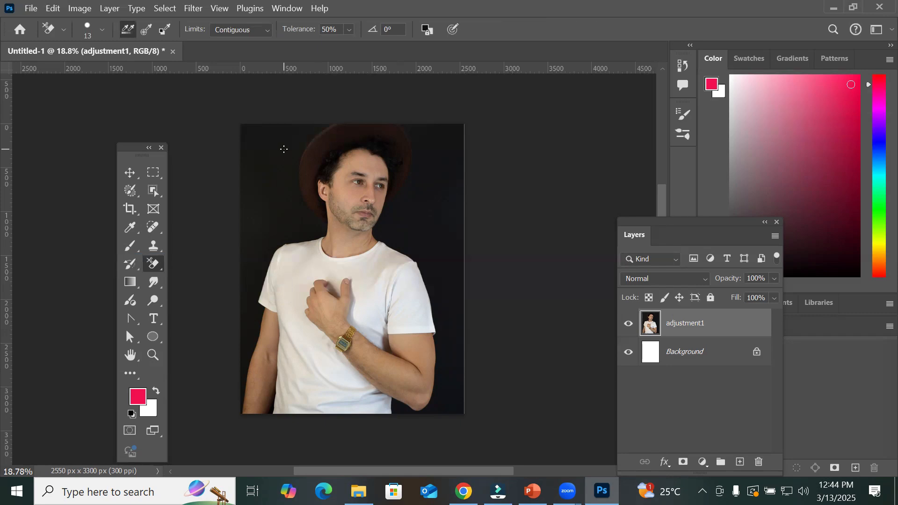
{"action": "key", "text": "bracketright"}
{"action": "key", "text": "bracketright"}
{"action": "key", "text": "bracketright"}
{"action": "key", "text": "bracketright"}
{"action": "key", "text": "bracketright"}
{"action": "key", "text": "bracketright"}
{"action": "key", "text": "bracketright"}
{"action": "key", "text": "bracketright"}
{"action": "key", "text": "bracketright"}
{"action": "key", "text": "bracketright"}
{"action": "key", "text": "bracketright"}
{"action": "key", "text": "bracketright"}
{"action": "key", "text": "bracketright"}
{"action": "key", "text": "bracketright"}
{"action": "key", "text": "bracketright"}
{"action": "left_click", "coordinate": [147, 31]}
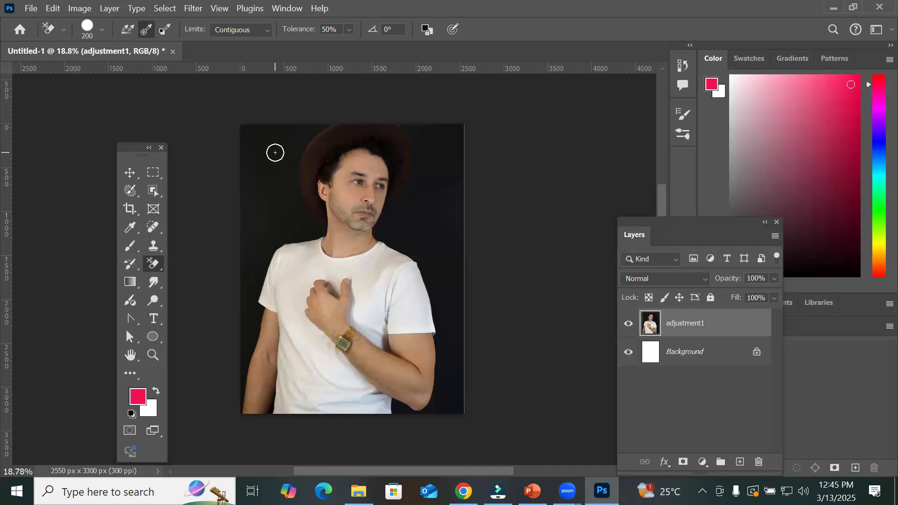
Step: Keep the eraser limits at Contiguous and erase one spot of dark backdrop on each side of the man's head
{"action": "left_click", "coordinate": [262, 33]}
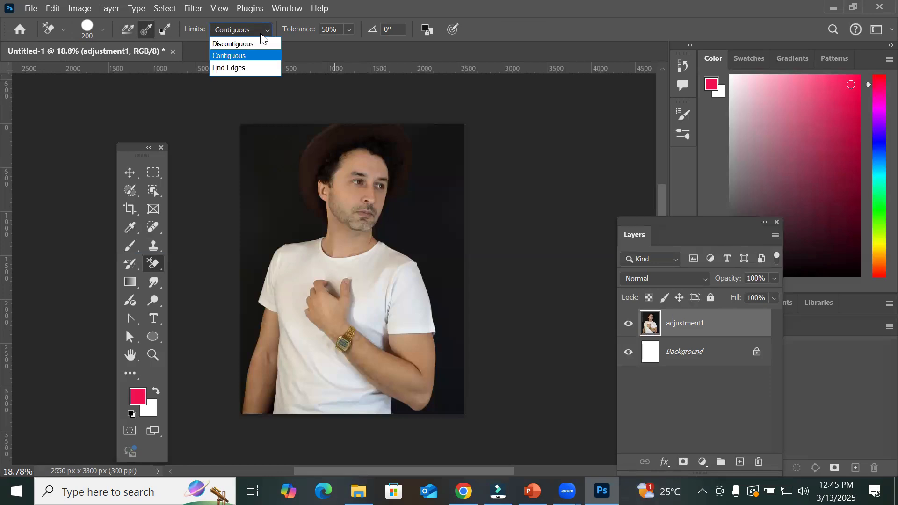
{"action": "left_click", "coordinate": [261, 34]}
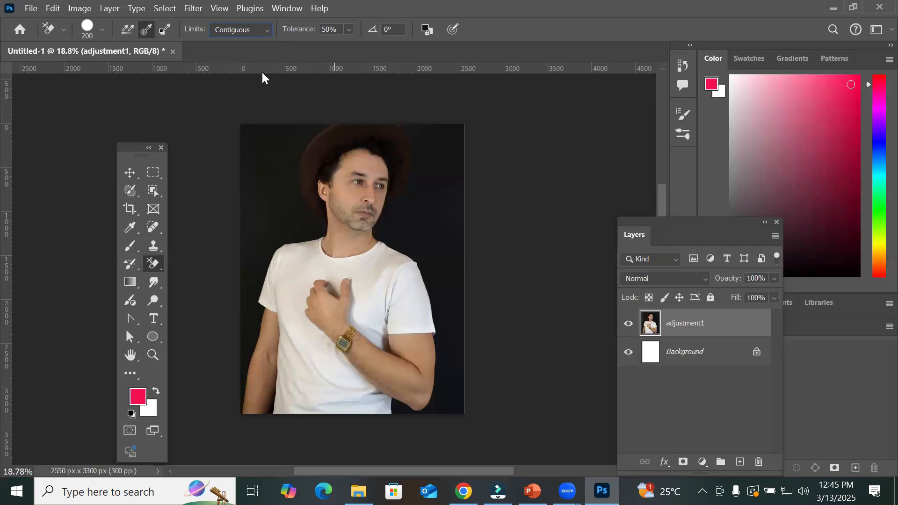
{"action": "left_click", "coordinate": [269, 175]}
{"action": "left_click", "coordinate": [416, 174]}
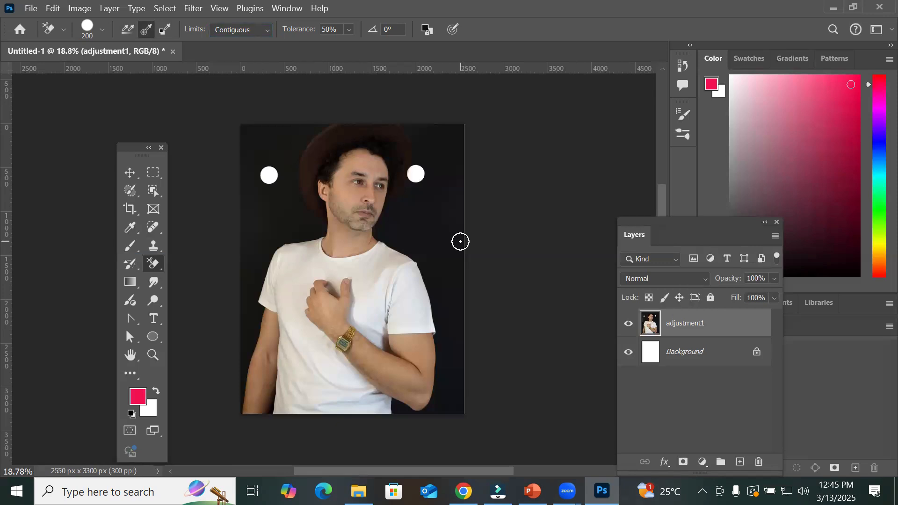
Step: Fill the Background layer with the pink foreground color and make adjustment1 the active layer again
{"action": "left_click", "coordinate": [675, 351]}
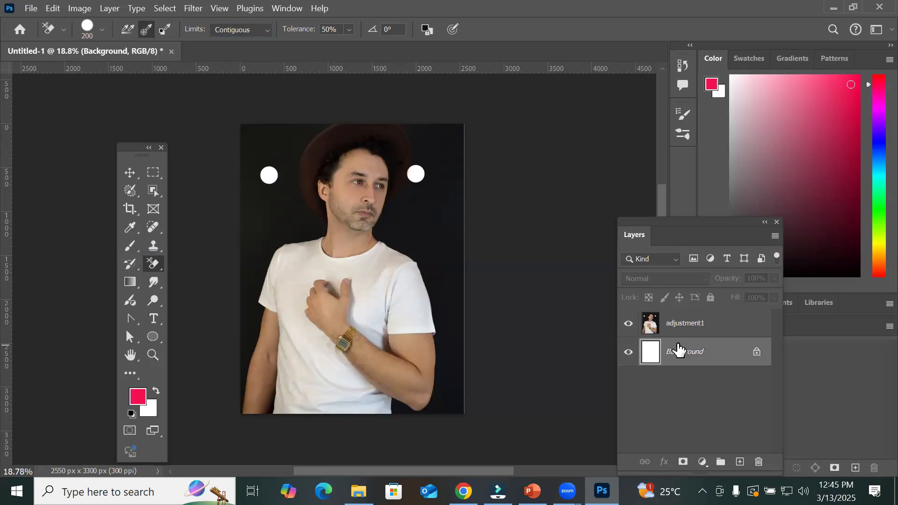
{"action": "key", "text": "alt+BackSpace"}
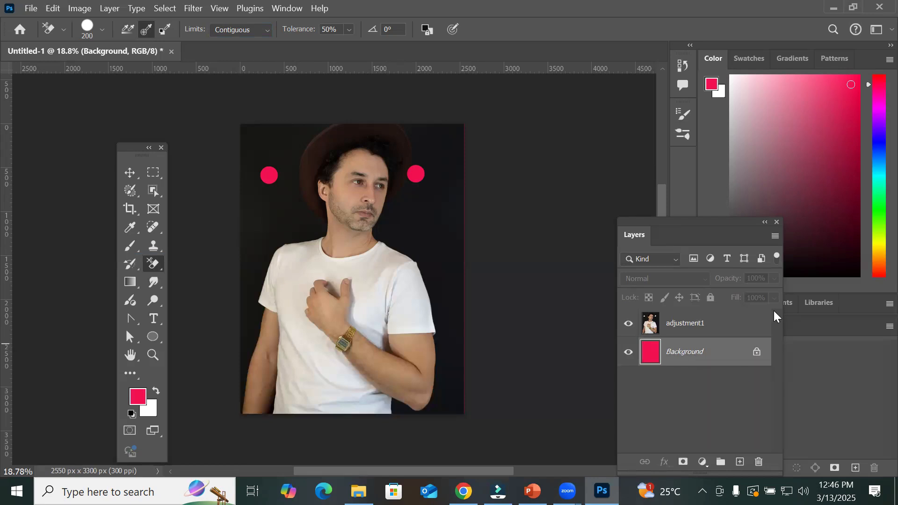
{"action": "left_click", "coordinate": [694, 326]}
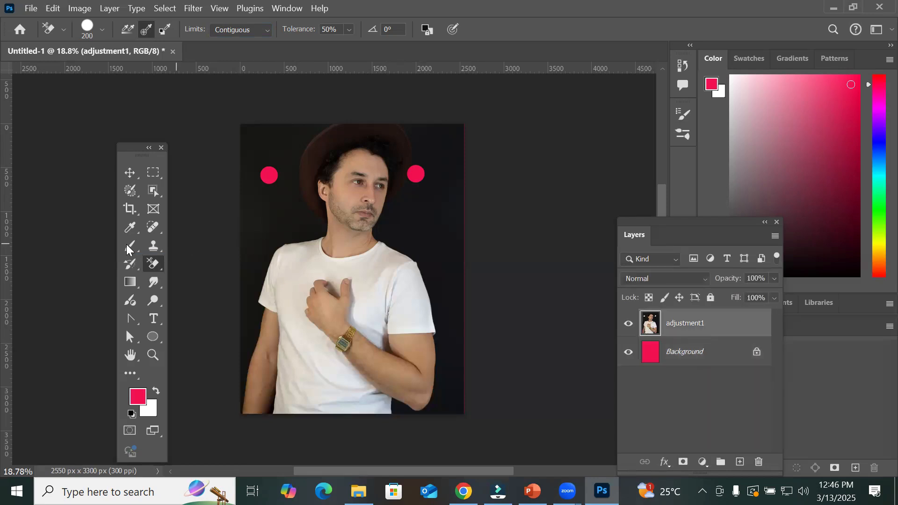
Step: Enlarge the Background Eraser brush to 1100 px and erase the dark backdrop around the man's hat, head and down the right side of the portrait
{"action": "right_click", "coordinate": [150, 266]}
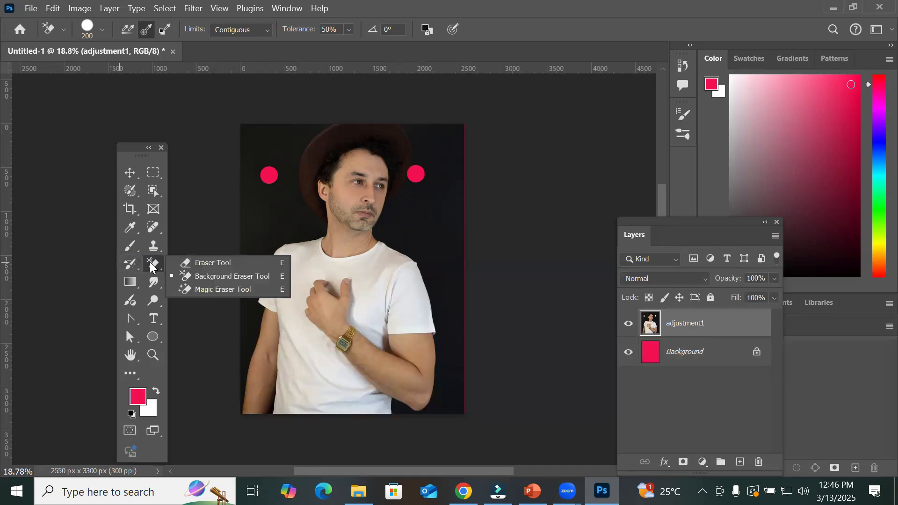
{"action": "left_click", "coordinate": [234, 277]}
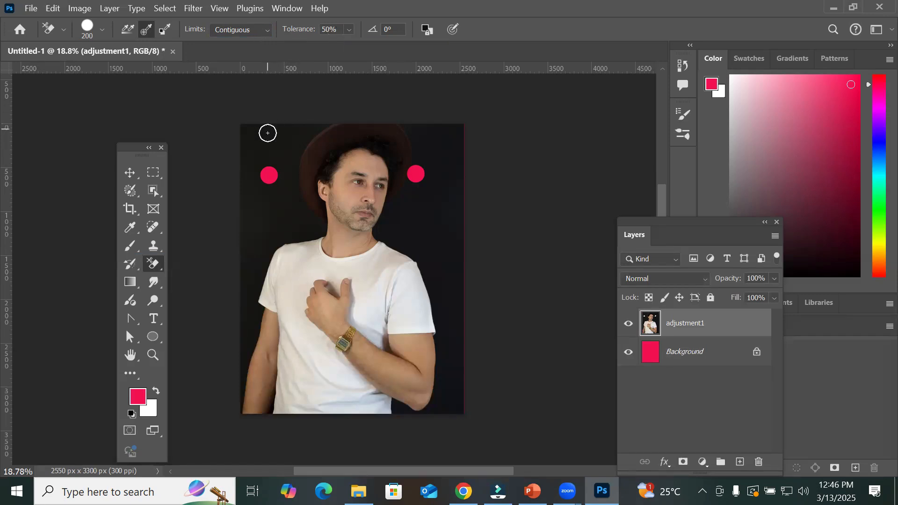
{"action": "key", "text": "bracketright"}
{"action": "key", "text": "bracketright"}
{"action": "key", "text": "bracketright"}
{"action": "key", "text": "bracketright"}
{"action": "key", "text": "bracketright"}
{"action": "key", "text": "bracketright"}
{"action": "key", "text": "bracketright"}
{"action": "key", "text": "bracketright"}
{"action": "key", "text": "bracketright"}
{"action": "key", "text": "bracketright"}
{"action": "mouse_move", "coordinate": [270, 157]}
{"action": "left_mouse_down"}
{"action": "mouse_move", "coordinate": [275, 226]}
{"action": "mouse_move", "coordinate": [345, 231]}
{"action": "mouse_move", "coordinate": [383, 215]}
{"action": "left_mouse_up"}
{"action": "mouse_move", "coordinate": [451, 155]}
{"action": "left_mouse_down"}
{"action": "mouse_move", "coordinate": [297, 160]}
{"action": "mouse_move", "coordinate": [417, 166]}
{"action": "mouse_move", "coordinate": [463, 221]}
{"action": "mouse_move", "coordinate": [444, 421]}
{"action": "mouse_move", "coordinate": [473, 308]}
{"action": "mouse_move", "coordinate": [438, 207]}
{"action": "mouse_move", "coordinate": [440, 231]}
{"action": "mouse_move", "coordinate": [456, 211]}
{"action": "mouse_move", "coordinate": [437, 237]}
{"action": "left_mouse_up"}
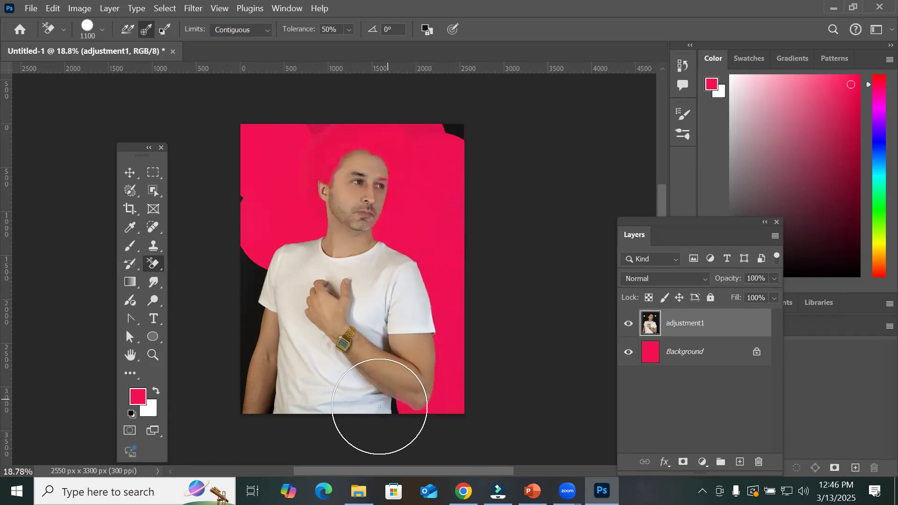
Step: Erase the remaining backdrop beside the hanging arm and the leftover dark patches along the top and side edges of the portrait
{"action": "mouse_move", "coordinate": [262, 406]}
{"action": "left_mouse_down"}
{"action": "mouse_move", "coordinate": [251, 357]}
{"action": "mouse_move", "coordinate": [267, 314]}
{"action": "mouse_move", "coordinate": [261, 281]}
{"action": "left_mouse_up"}
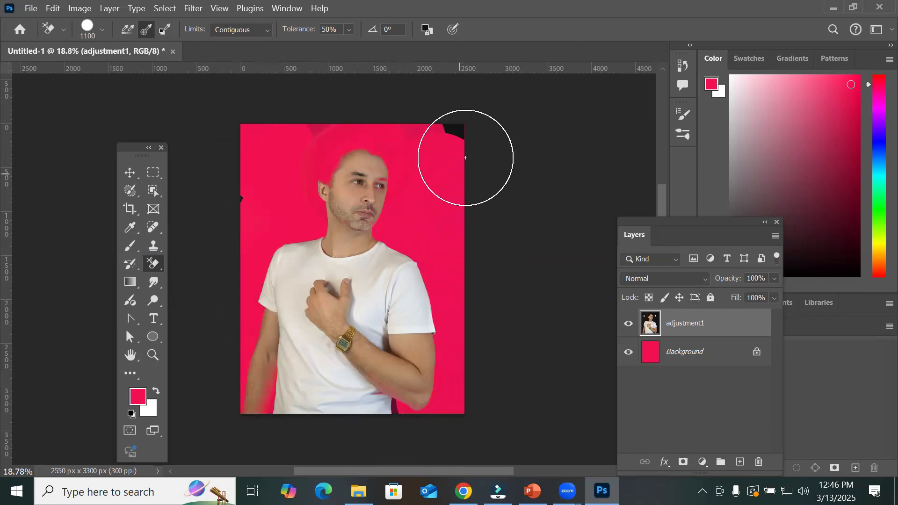
{"action": "left_click_drag", "start_coordinate": [449, 134], "coordinate": [460, 132]}
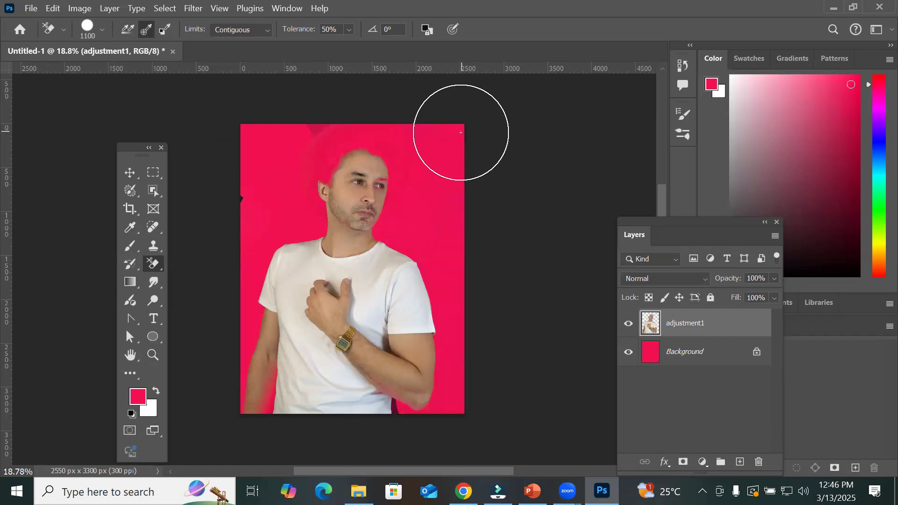
{"action": "mouse_move", "coordinate": [313, 124]}
{"action": "left_mouse_down"}
{"action": "mouse_move", "coordinate": [325, 131]}
{"action": "mouse_move", "coordinate": [310, 127]}
{"action": "left_mouse_up"}
{"action": "left_click_drag", "start_coordinate": [251, 192], "coordinate": [241, 200]}
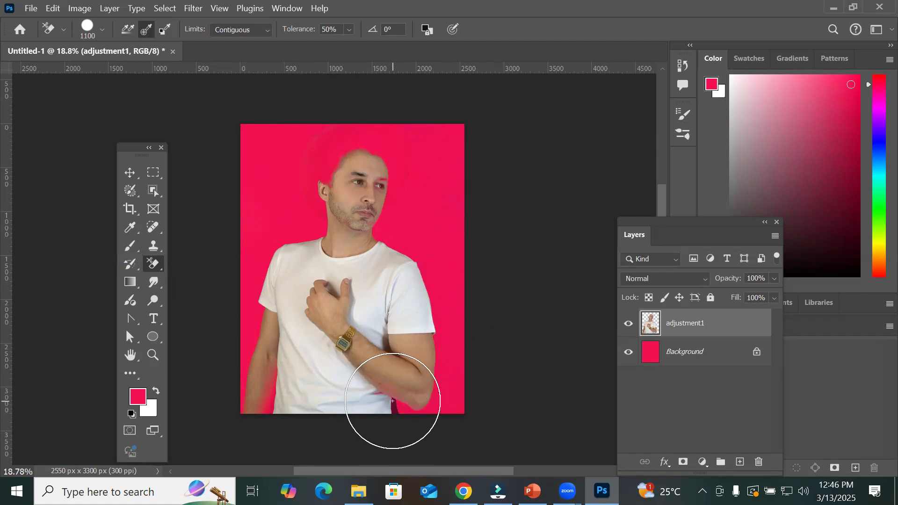
Step: Erase the dark gap between the shirt and the bent arm near the wristwatch
{"action": "scroll", "coordinate": [391, 341], "scroll_direction": "up", "scroll_amount": 2}
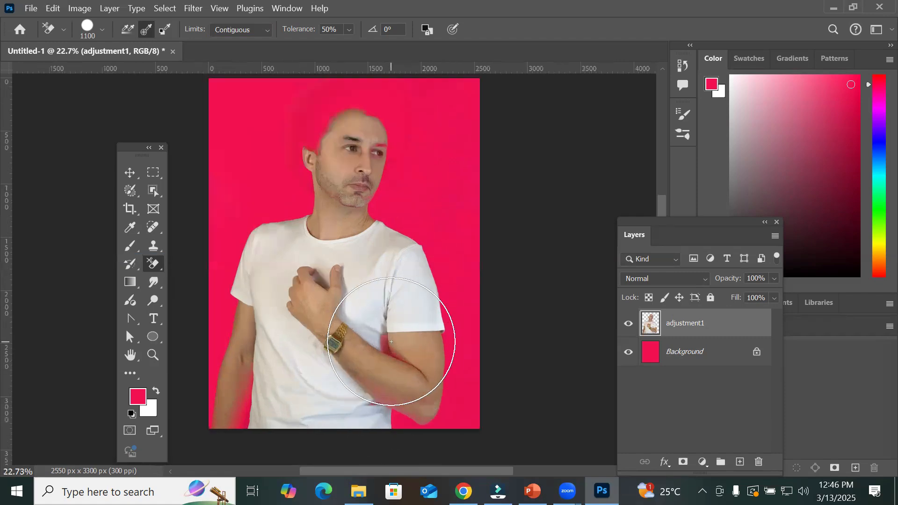
{"action": "scroll", "coordinate": [391, 342], "scroll_direction": "up", "scroll_amount": 10}
{"action": "mouse_move", "coordinate": [367, 356]}
{"action": "left_mouse_down"}
{"action": "mouse_move", "coordinate": [365, 387]}
{"action": "mouse_move", "coordinate": [374, 354]}
{"action": "left_mouse_up"}
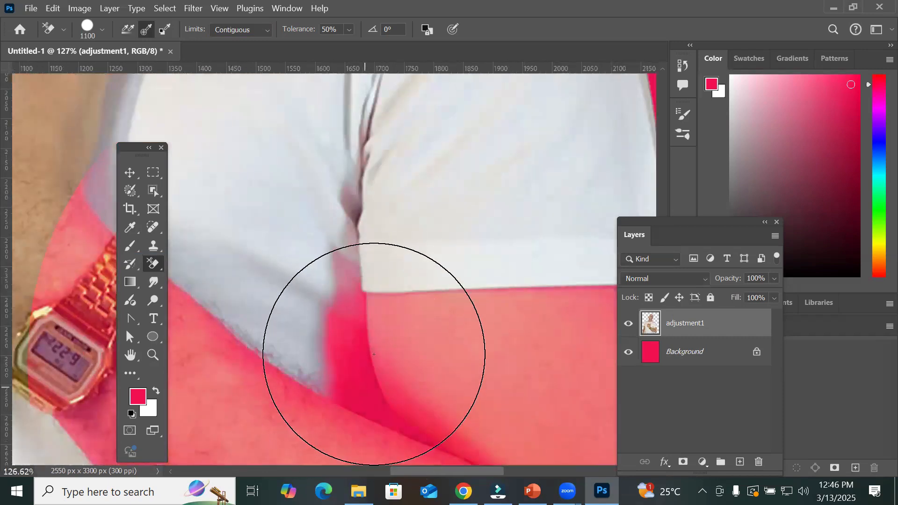
Step: Undo the large-brush erasing strokes and the pink fill of the Background layer
{"action": "scroll", "coordinate": [377, 304], "scroll_direction": "down", "scroll_amount": 12}
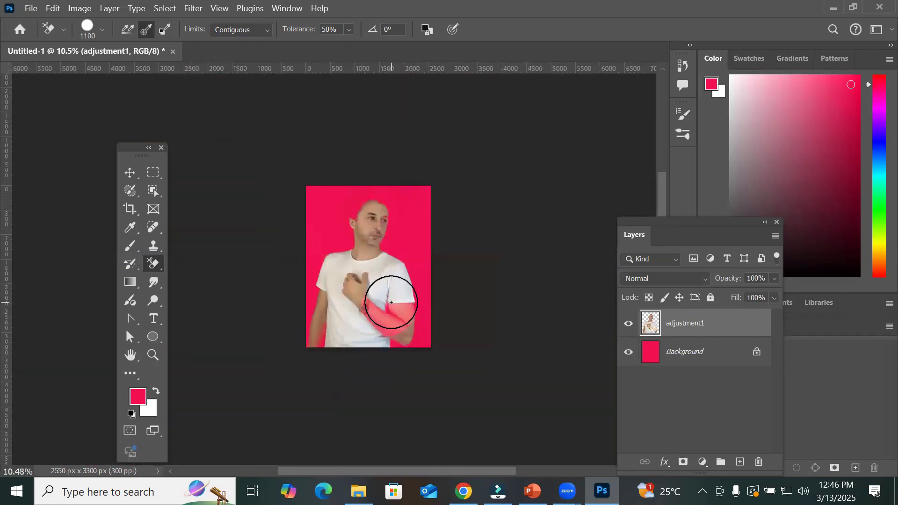
{"action": "key", "text": "ctrl+z"}
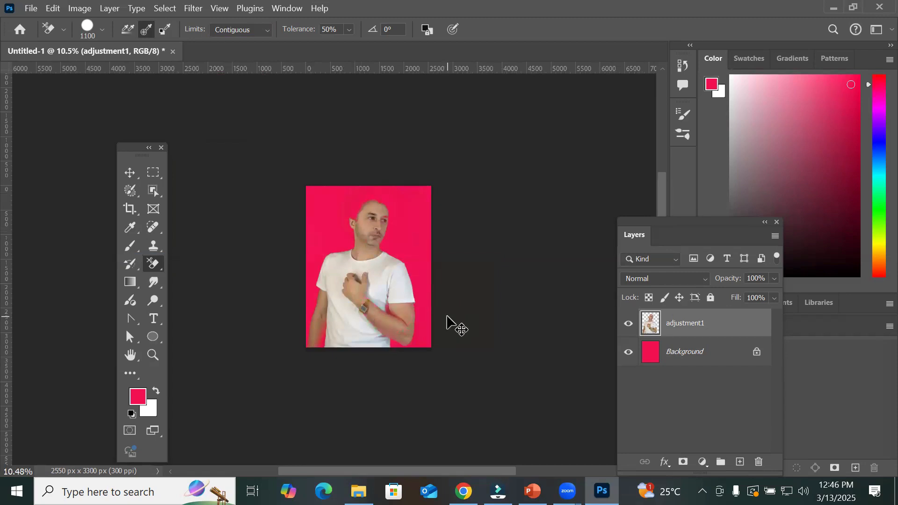
{"action": "key", "text": "ctrl+z"}
{"action": "key", "text": "ctrl+z"}
{"action": "key", "text": "ctrl+z"}
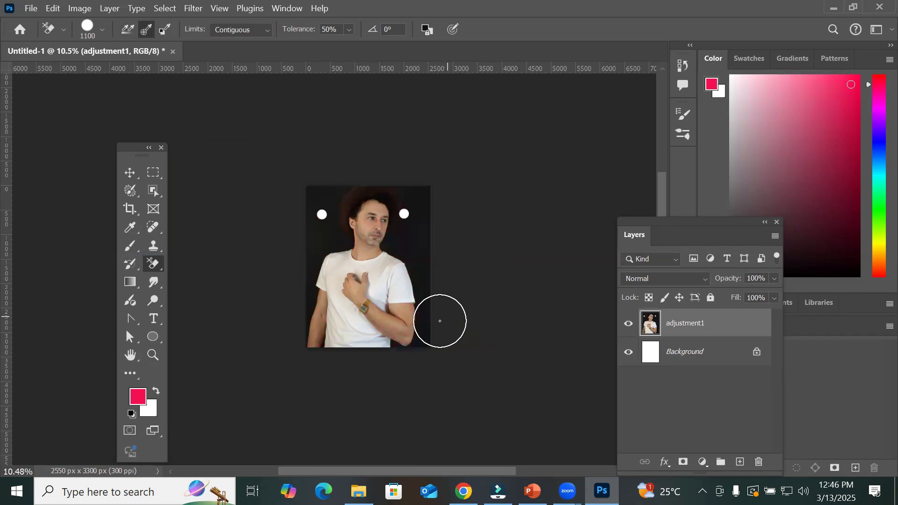
Step: Reduce the Background Eraser brush to 500 px and set its tolerance to 1%
{"action": "scroll", "coordinate": [410, 228], "scroll_direction": "up", "scroll_amount": 4}
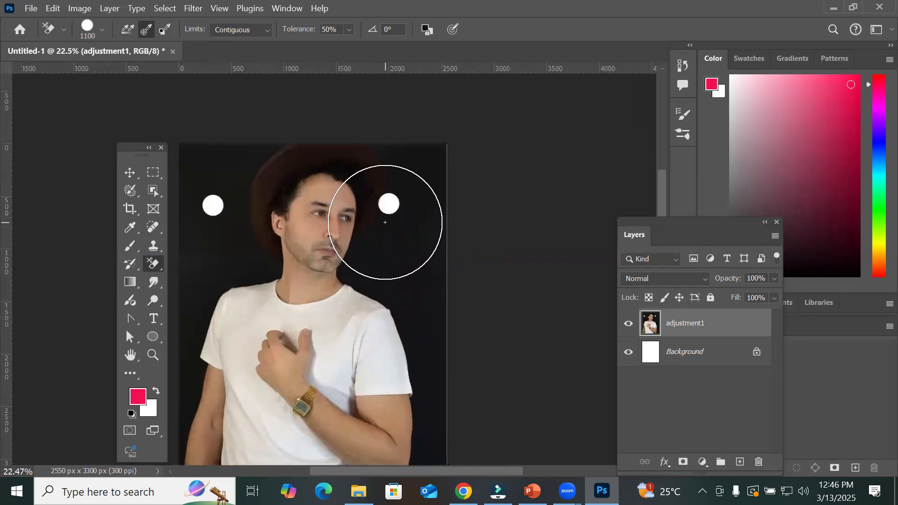
{"action": "key", "text": "bracketleft"}
{"action": "key", "text": "bracketleft"}
{"action": "key", "text": "bracketleft"}
{"action": "key", "text": "bracketleft"}
{"action": "key", "text": "bracketleft"}
{"action": "key", "text": "bracketleft"}
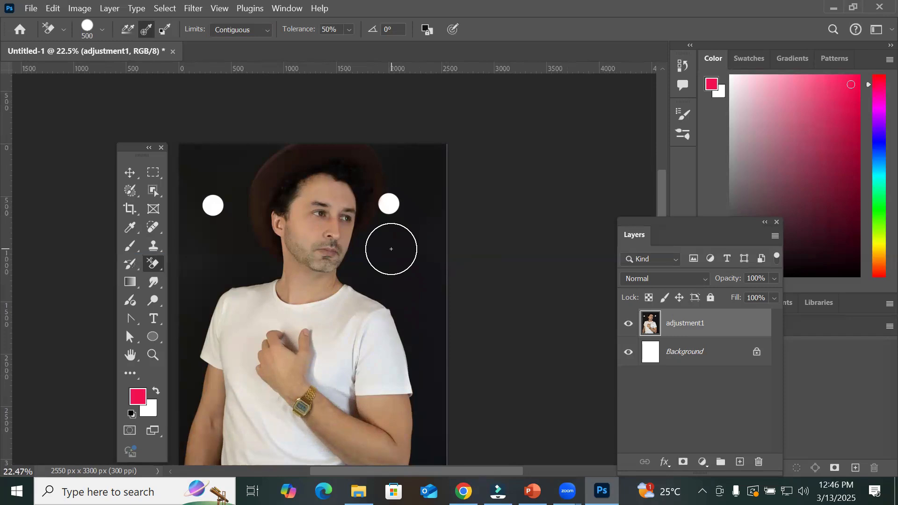
{"action": "scroll", "coordinate": [257, 150], "scroll_direction": "up", "scroll_amount": 6}
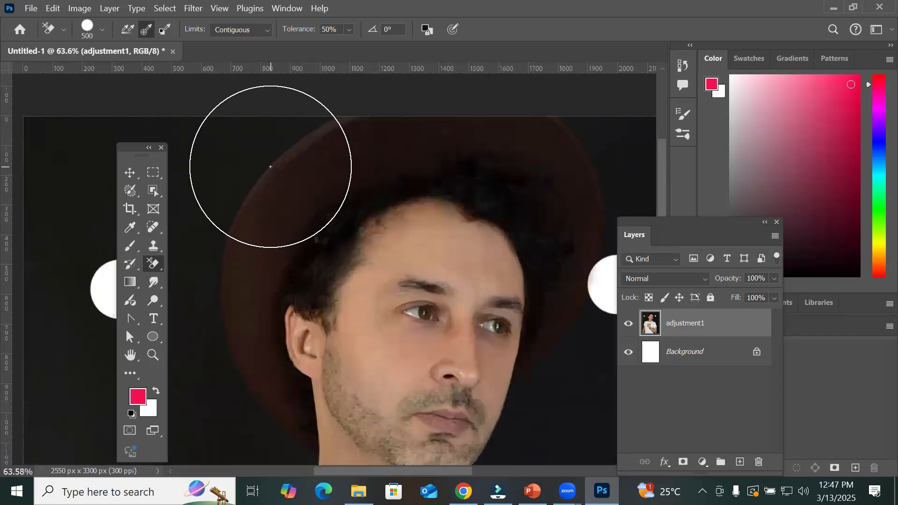
{"action": "scroll", "coordinate": [270, 166], "scroll_direction": "up", "scroll_amount": 3}
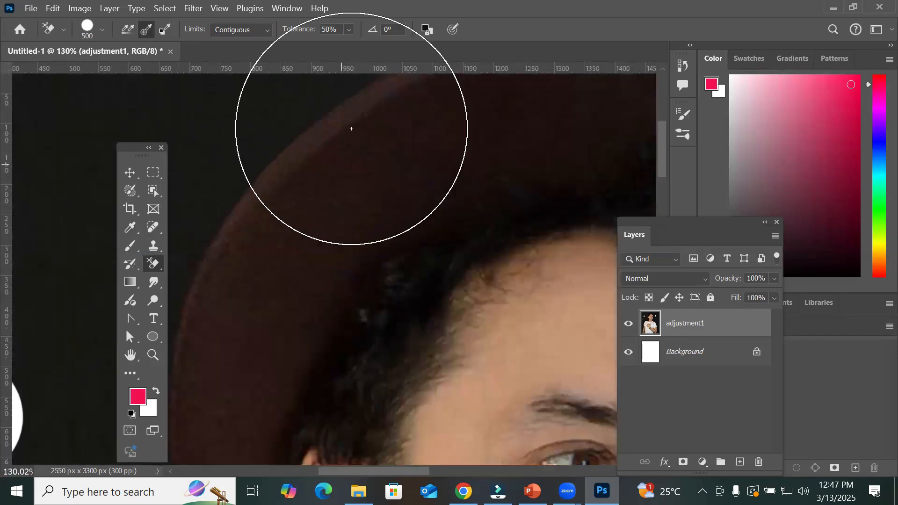
{"action": "left_click", "coordinate": [350, 30]}
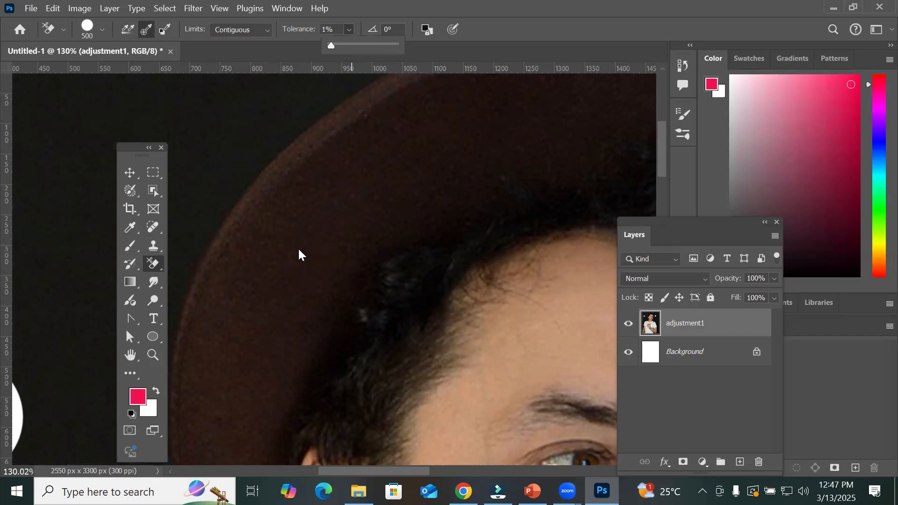
Step: Try erasing the dark backdrop between the man's face and the right edge of the portrait at 1% tolerance
{"action": "scroll", "coordinate": [298, 248], "scroll_direction": "down", "scroll_amount": 10}
{"action": "scroll", "coordinate": [297, 245], "scroll_direction": "down", "scroll_amount": 3}
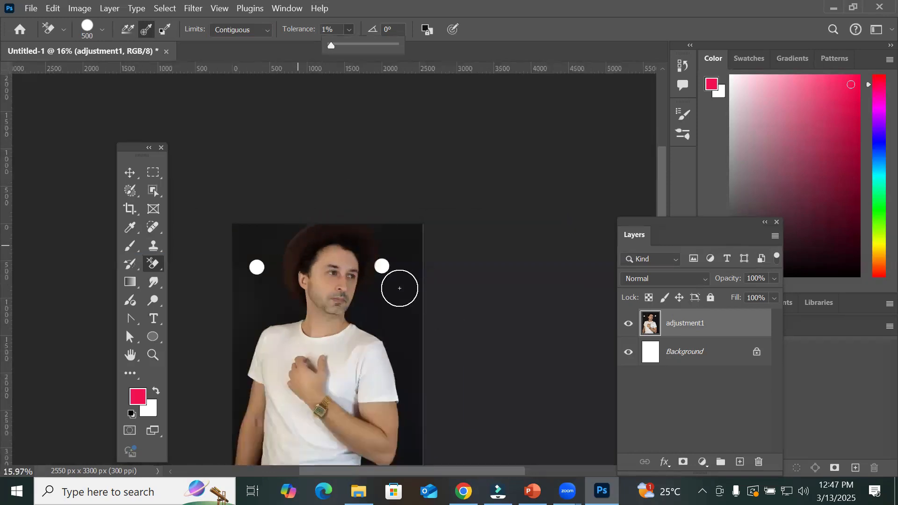
{"action": "mouse_move", "coordinate": [399, 288]}
{"action": "left_mouse_down"}
{"action": "mouse_move", "coordinate": [409, 328]}
{"action": "mouse_move", "coordinate": [416, 239]}
{"action": "mouse_move", "coordinate": [396, 304]}
{"action": "mouse_move", "coordinate": [411, 271]}
{"action": "mouse_move", "coordinate": [420, 308]}
{"action": "mouse_move", "coordinate": [411, 268]}
{"action": "mouse_move", "coordinate": [409, 320]}
{"action": "mouse_move", "coordinate": [420, 281]}
{"action": "mouse_move", "coordinate": [408, 315]}
{"action": "mouse_move", "coordinate": [408, 302]}
{"action": "mouse_move", "coordinate": [436, 321]}
{"action": "left_mouse_up"}
{"action": "scroll", "coordinate": [435, 321], "scroll_direction": "up", "scroll_amount": 5}
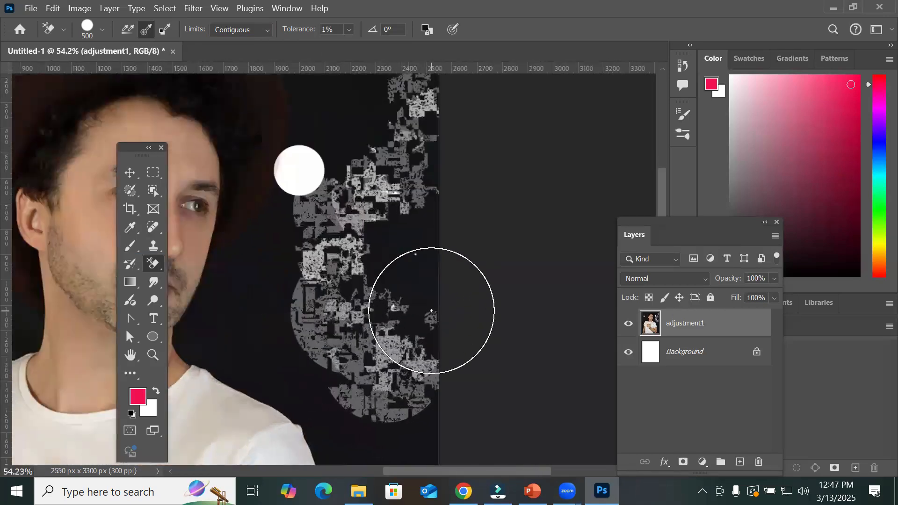
{"action": "mouse_move", "coordinate": [394, 239]}
{"action": "left_mouse_down"}
{"action": "mouse_move", "coordinate": [378, 290]}
{"action": "mouse_move", "coordinate": [390, 214]}
{"action": "mouse_move", "coordinate": [350, 246]}
{"action": "mouse_move", "coordinate": [379, 264]}
{"action": "left_mouse_up"}
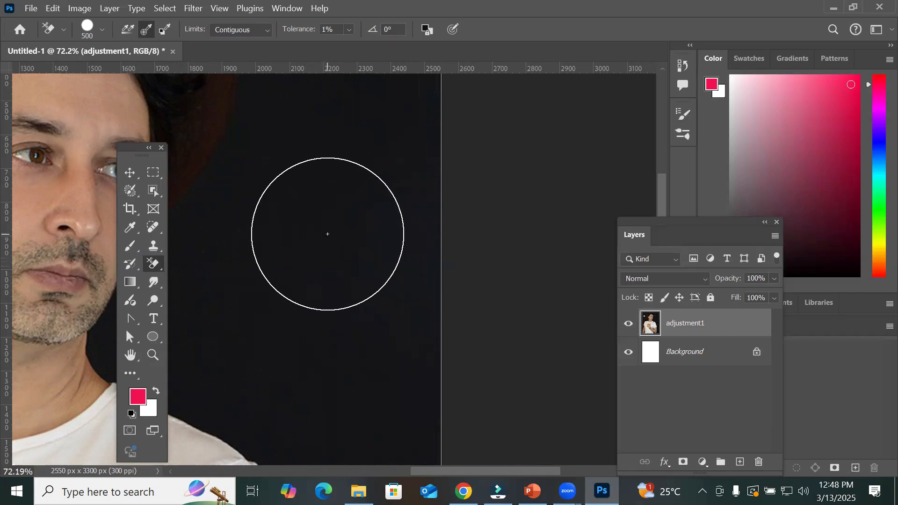
Step: Set the eraser tolerance to 22% and erase the dark backdrop beside the man's face, hat brim and shoulder
{"action": "scroll", "coordinate": [326, 232], "scroll_direction": "down", "scroll_amount": 2}
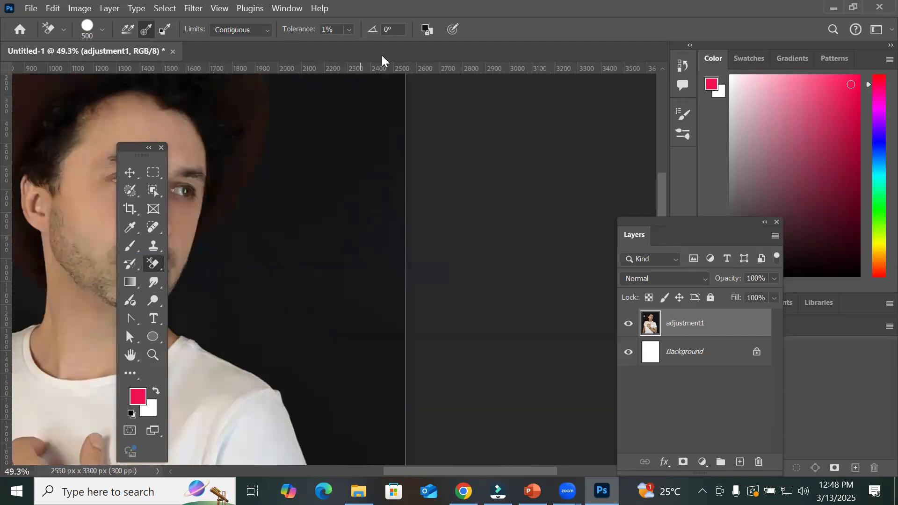
{"action": "left_click", "coordinate": [349, 29]}
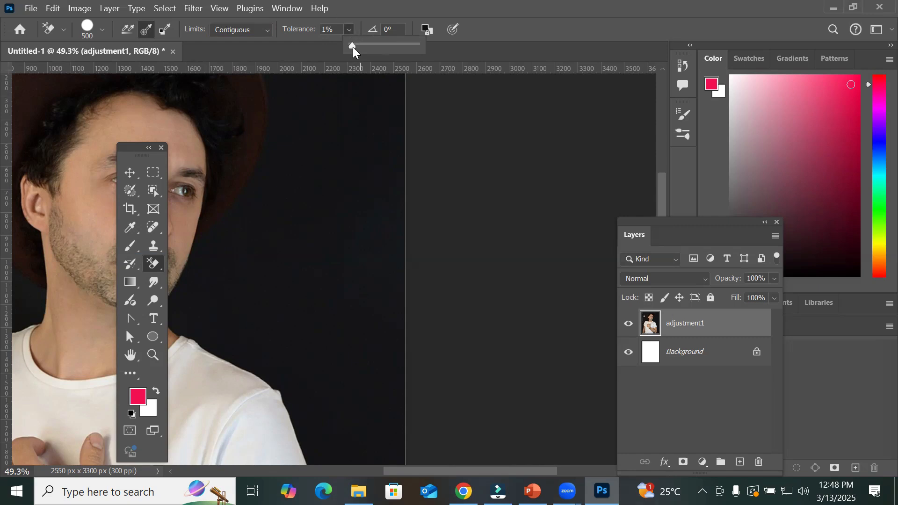
{"action": "left_click_drag", "start_coordinate": [365, 47], "coordinate": [365, 47]}
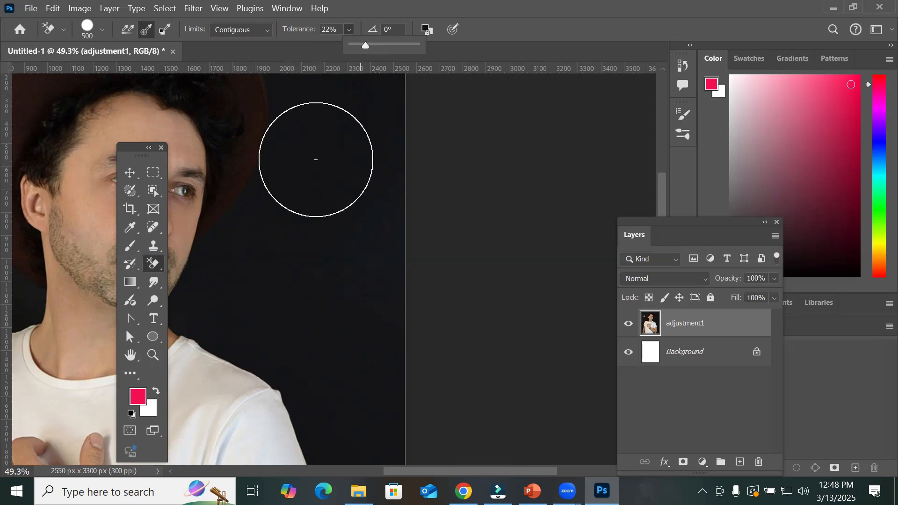
{"action": "left_click", "coordinate": [316, 160]}
{"action": "mouse_move", "coordinate": [316, 207]}
{"action": "left_mouse_down"}
{"action": "mouse_move", "coordinate": [326, 292]}
{"action": "mouse_move", "coordinate": [350, 331]}
{"action": "mouse_move", "coordinate": [383, 226]}
{"action": "mouse_move", "coordinate": [387, 104]}
{"action": "left_mouse_up"}
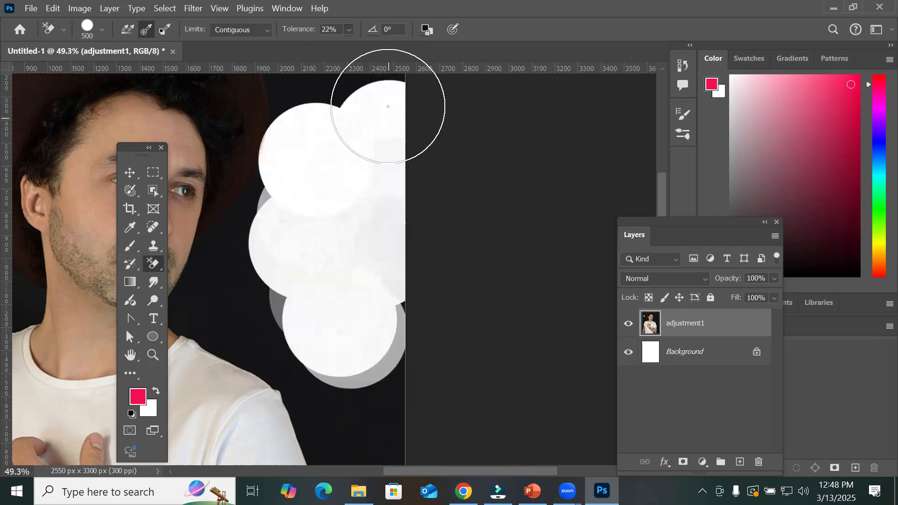
{"action": "mouse_move", "coordinate": [371, 365]}
{"action": "left_mouse_down"}
{"action": "mouse_move", "coordinate": [367, 392]}
{"action": "mouse_move", "coordinate": [240, 299]}
{"action": "mouse_move", "coordinate": [215, 307]}
{"action": "mouse_move", "coordinate": [270, 222]}
{"action": "mouse_move", "coordinate": [302, 132]}
{"action": "mouse_move", "coordinate": [219, 267]}
{"action": "mouse_move", "coordinate": [230, 255]}
{"action": "mouse_move", "coordinate": [232, 146]}
{"action": "mouse_move", "coordinate": [211, 269]}
{"action": "mouse_move", "coordinate": [308, 104]}
{"action": "mouse_move", "coordinate": [351, 92]}
{"action": "mouse_move", "coordinate": [380, 92]}
{"action": "mouse_move", "coordinate": [261, 103]}
{"action": "mouse_move", "coordinate": [291, 275]}
{"action": "mouse_move", "coordinate": [404, 422]}
{"action": "mouse_move", "coordinate": [340, 360]}
{"action": "mouse_move", "coordinate": [357, 419]}
{"action": "mouse_move", "coordinate": [299, 381]}
{"action": "mouse_move", "coordinate": [325, 411]}
{"action": "mouse_move", "coordinate": [281, 369]}
{"action": "left_mouse_up"}
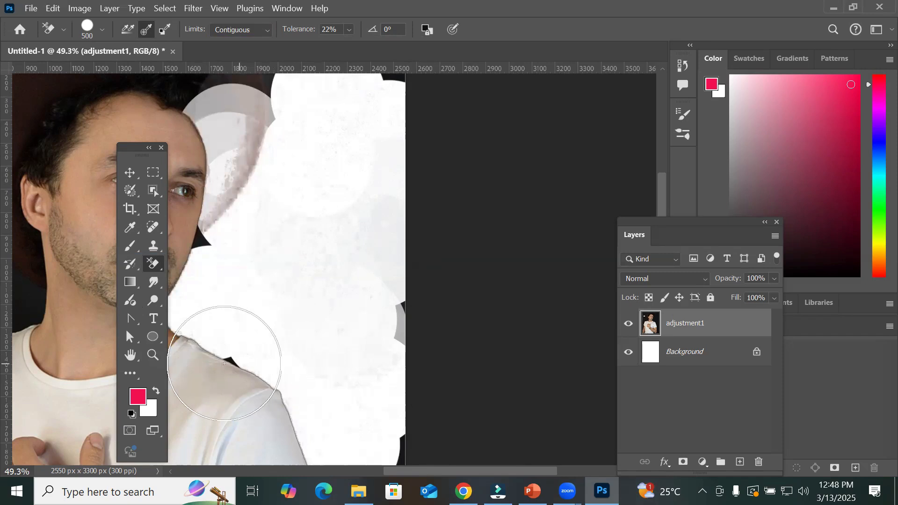
Step: Erase more of the backdrop across the portrait, and undo the strokes made at 22% tolerance
{"action": "scroll", "coordinate": [335, 238], "scroll_direction": "down", "scroll_amount": 6}
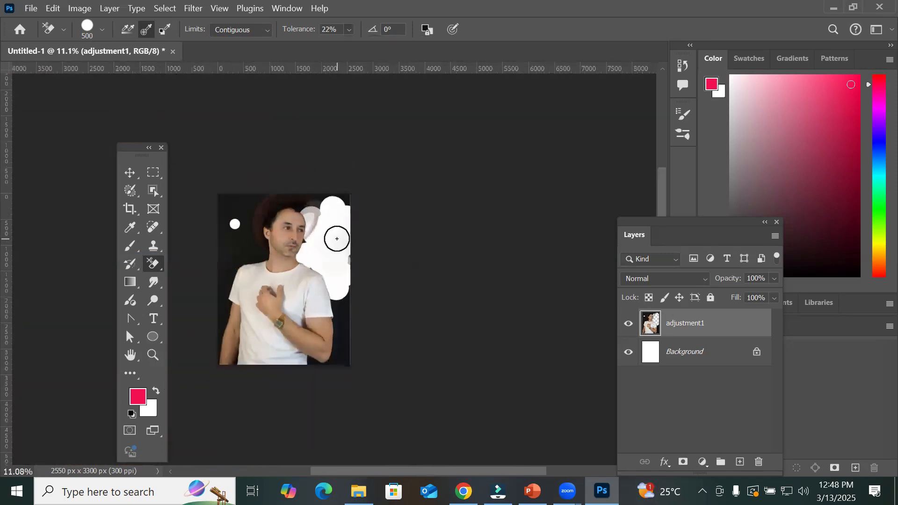
{"action": "mouse_move", "coordinate": [232, 243]}
{"action": "left_mouse_down"}
{"action": "mouse_move", "coordinate": [236, 208]}
{"action": "mouse_move", "coordinate": [217, 246]}
{"action": "mouse_move", "coordinate": [226, 193]}
{"action": "mouse_move", "coordinate": [282, 200]}
{"action": "mouse_move", "coordinate": [229, 222]}
{"action": "mouse_move", "coordinate": [327, 194]}
{"action": "mouse_move", "coordinate": [223, 220]}
{"action": "mouse_move", "coordinate": [221, 268]}
{"action": "mouse_move", "coordinate": [241, 209]}
{"action": "mouse_move", "coordinate": [265, 214]}
{"action": "mouse_move", "coordinate": [245, 261]}
{"action": "mouse_move", "coordinate": [214, 274]}
{"action": "mouse_move", "coordinate": [222, 291]}
{"action": "mouse_move", "coordinate": [233, 288]}
{"action": "mouse_move", "coordinate": [193, 390]}
{"action": "mouse_move", "coordinate": [225, 331]}
{"action": "mouse_move", "coordinate": [246, 323]}
{"action": "mouse_move", "coordinate": [225, 380]}
{"action": "mouse_move", "coordinate": [236, 353]}
{"action": "mouse_move", "coordinate": [200, 340]}
{"action": "mouse_move", "coordinate": [307, 340]}
{"action": "mouse_move", "coordinate": [306, 275]}
{"action": "mouse_move", "coordinate": [348, 279]}
{"action": "mouse_move", "coordinate": [323, 335]}
{"action": "mouse_move", "coordinate": [359, 340]}
{"action": "mouse_move", "coordinate": [343, 318]}
{"action": "mouse_move", "coordinate": [297, 382]}
{"action": "mouse_move", "coordinate": [330, 355]}
{"action": "mouse_move", "coordinate": [295, 358]}
{"action": "mouse_move", "coordinate": [346, 361]}
{"action": "mouse_move", "coordinate": [352, 298]}
{"action": "mouse_move", "coordinate": [333, 203]}
{"action": "mouse_move", "coordinate": [354, 208]}
{"action": "mouse_move", "coordinate": [334, 194]}
{"action": "mouse_move", "coordinate": [342, 192]}
{"action": "mouse_move", "coordinate": [353, 210]}
{"action": "mouse_move", "coordinate": [336, 252]}
{"action": "left_mouse_up"}
{"action": "key", "text": "ctrl+z"}
{"action": "key", "text": "ctrl+z"}
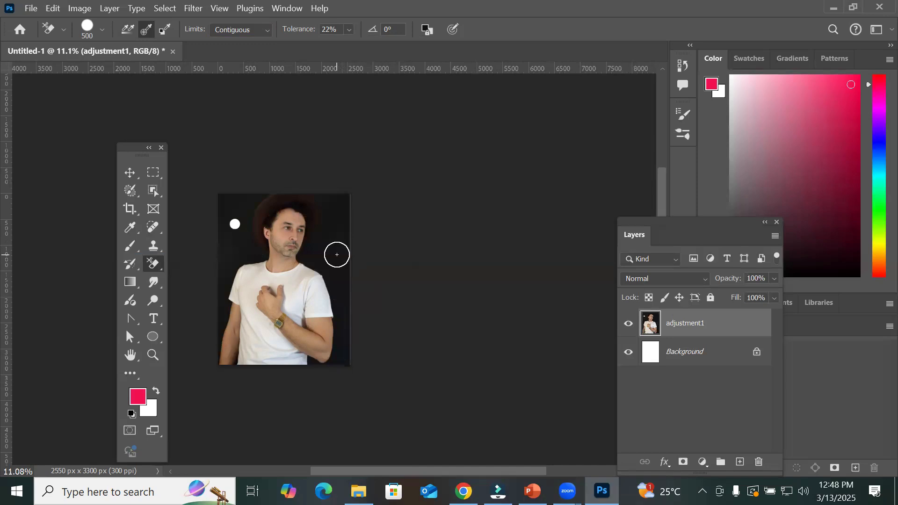
Step: Set the Background Eraser tolerance to 9% and enlarge its brush to 700 px
{"action": "left_click", "coordinate": [349, 29]}
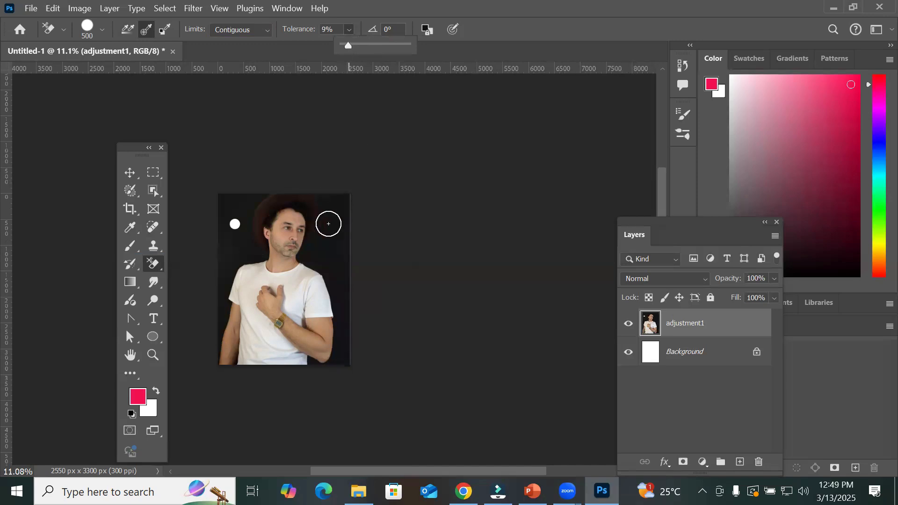
{"action": "key", "text": "bracketright"}
{"action": "key", "text": "bracketright"}
Step: Try erasing the dark backdrop all around the man at 9% tolerance, and undo the eraser strokes
{"action": "mouse_move", "coordinate": [329, 223]}
{"action": "left_mouse_down"}
{"action": "mouse_move", "coordinate": [324, 285]}
{"action": "mouse_move", "coordinate": [336, 351]}
{"action": "mouse_move", "coordinate": [351, 283]}
{"action": "mouse_move", "coordinate": [339, 305]}
{"action": "mouse_move", "coordinate": [328, 235]}
{"action": "mouse_move", "coordinate": [300, 264]}
{"action": "mouse_move", "coordinate": [324, 218]}
{"action": "mouse_move", "coordinate": [309, 231]}
{"action": "mouse_move", "coordinate": [345, 190]}
{"action": "mouse_move", "coordinate": [352, 224]}
{"action": "mouse_move", "coordinate": [329, 205]}
{"action": "mouse_move", "coordinate": [218, 200]}
{"action": "mouse_move", "coordinate": [245, 190]}
{"action": "mouse_move", "coordinate": [251, 267]}
{"action": "mouse_move", "coordinate": [266, 200]}
{"action": "mouse_move", "coordinate": [234, 280]}
{"action": "mouse_move", "coordinate": [233, 270]}
{"action": "mouse_move", "coordinate": [273, 244]}
{"action": "mouse_move", "coordinate": [236, 336]}
{"action": "mouse_move", "coordinate": [226, 180]}
{"action": "left_mouse_up"}
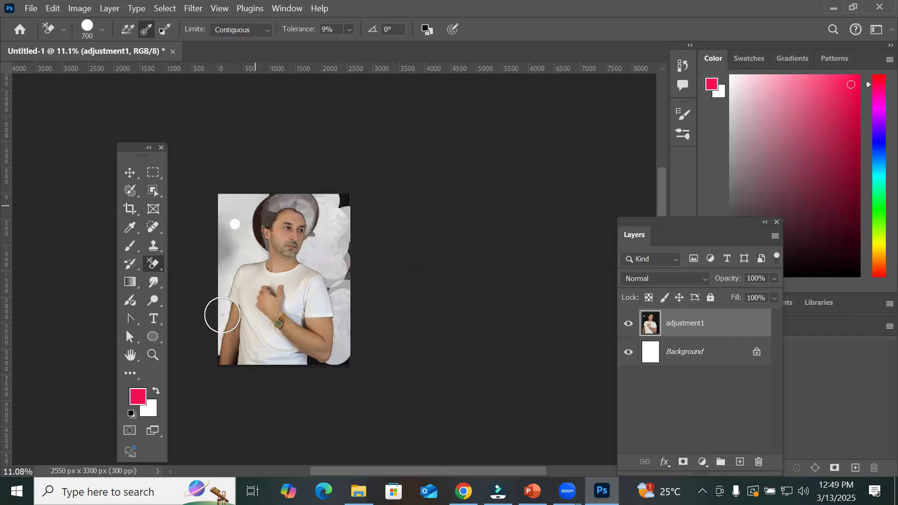
{"action": "left_click_drag", "start_coordinate": [352, 207], "coordinate": [335, 369]}
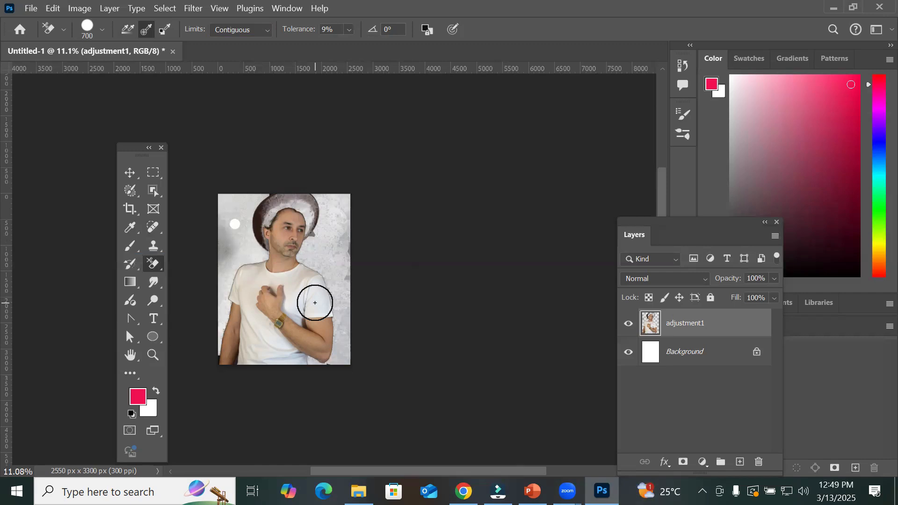
{"action": "key", "text": "ctrl+z"}
{"action": "key", "text": "ctrl+z"}
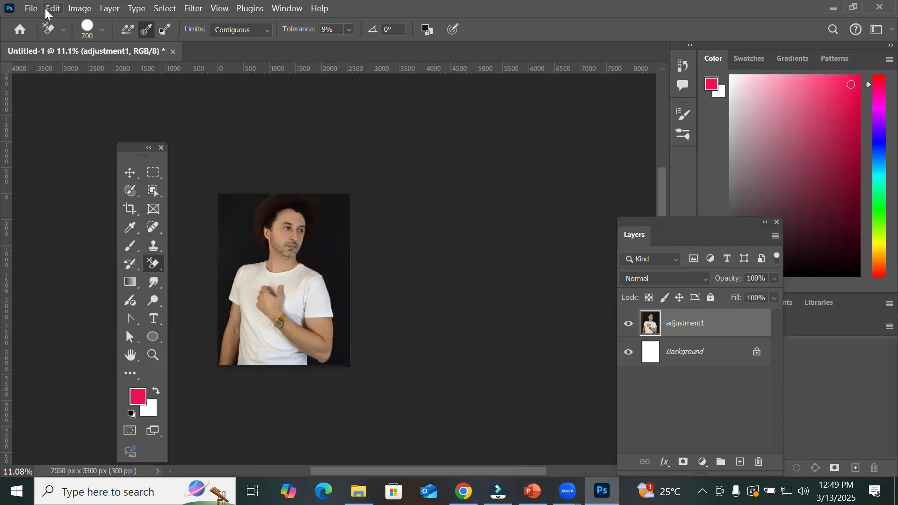
Step: Create a new blank document from the Letter print preset, 8.5 x 11 in at 300 ppi
{"action": "left_click", "coordinate": [30, 9]}
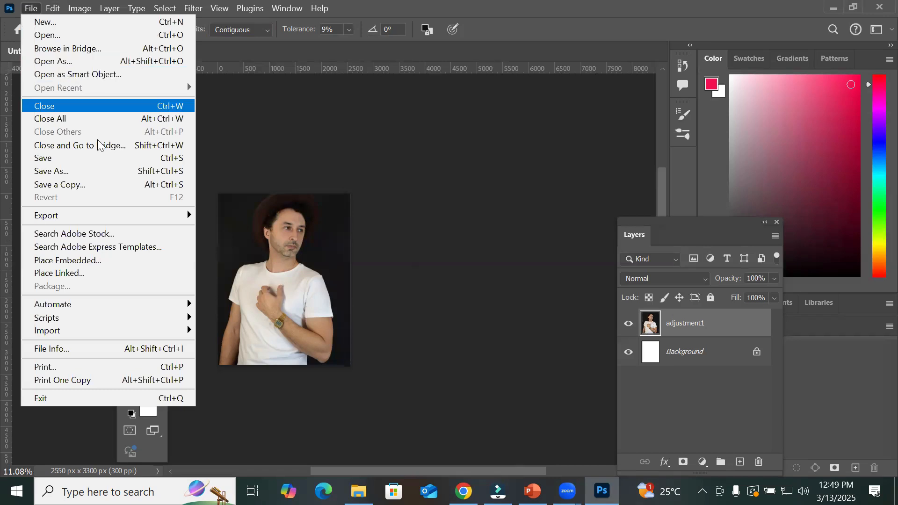
{"action": "left_click", "coordinate": [62, 22]}
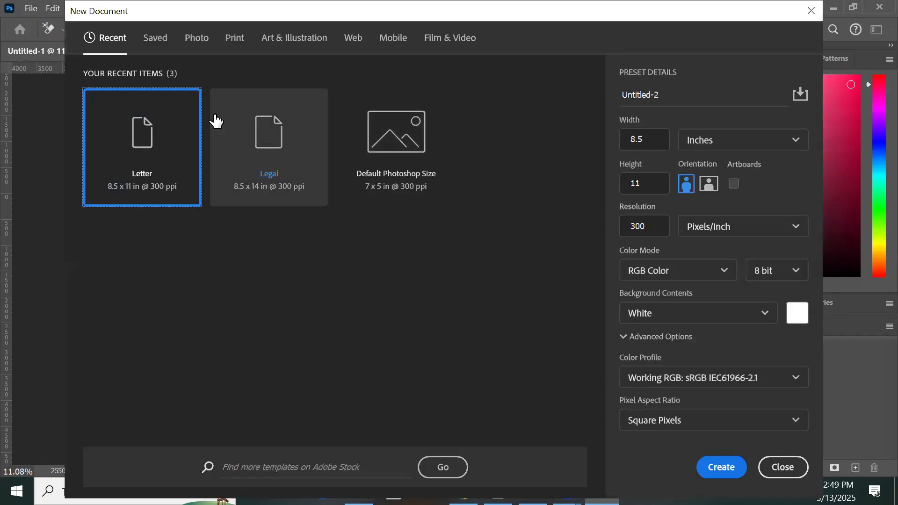
{"action": "left_click", "coordinate": [234, 37]}
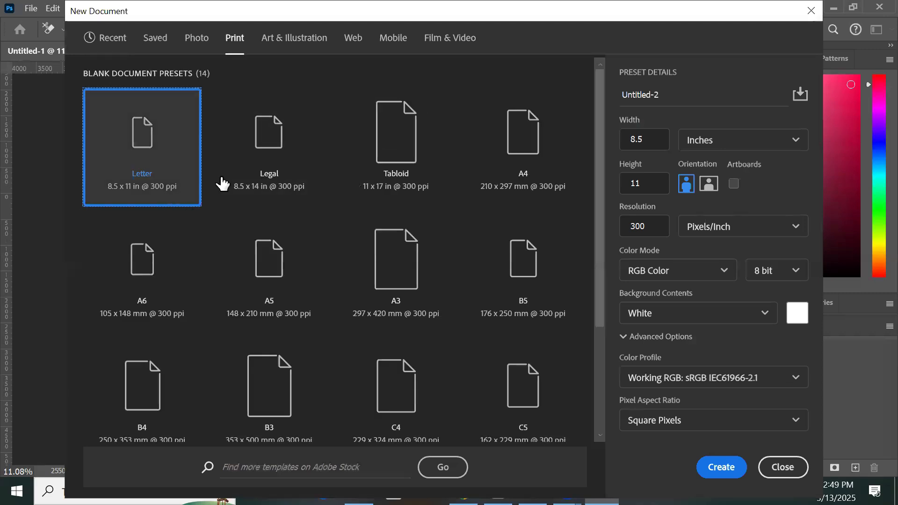
{"action": "double_click", "coordinate": [183, 171]}
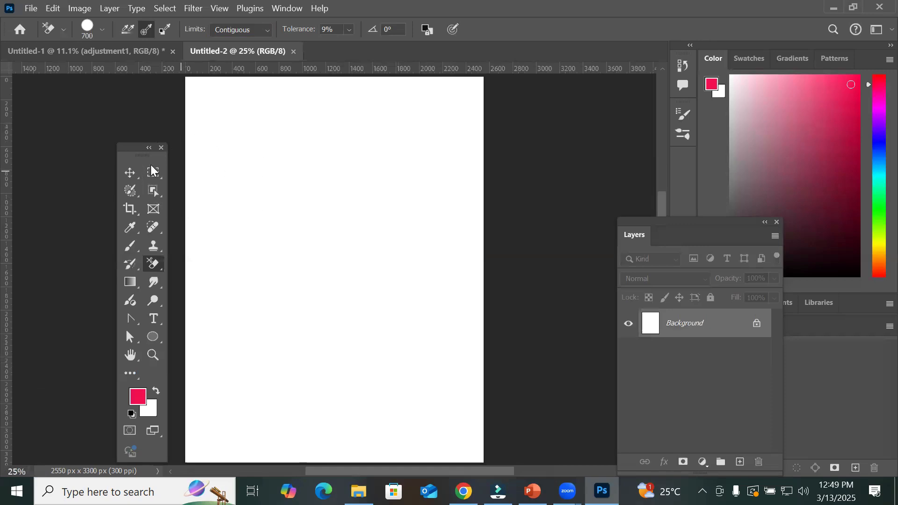
Step: Place the Home Pool- (9) image from the HomePOOL folder as an embedded object in the new document
{"action": "left_click", "coordinate": [29, 8]}
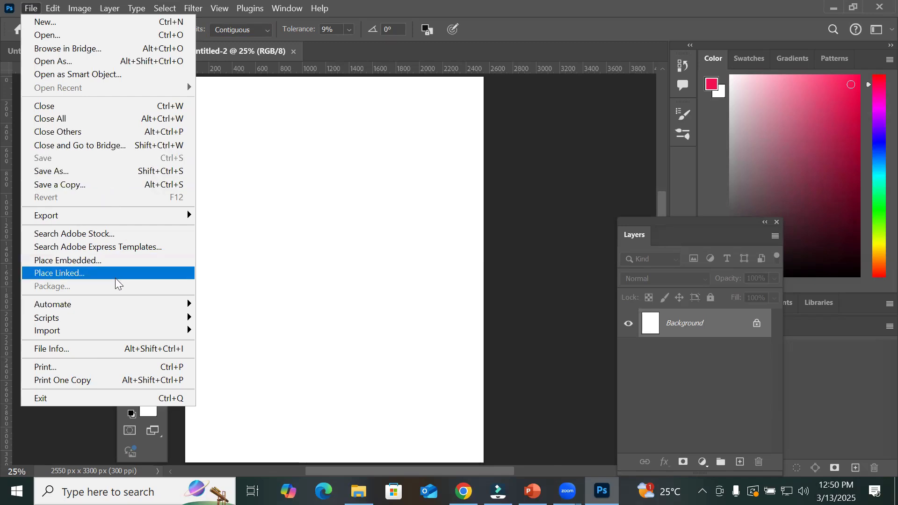
{"action": "left_click", "coordinate": [89, 262]}
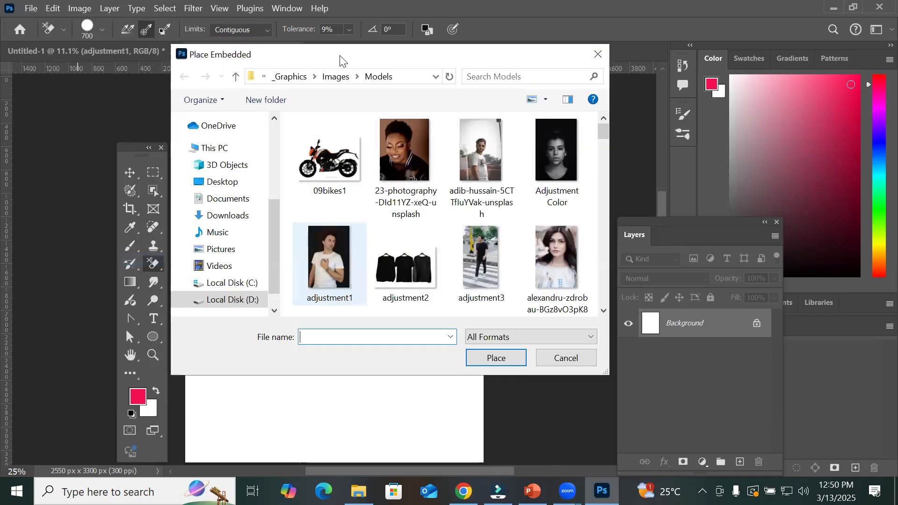
{"action": "left_click", "coordinate": [326, 79]}
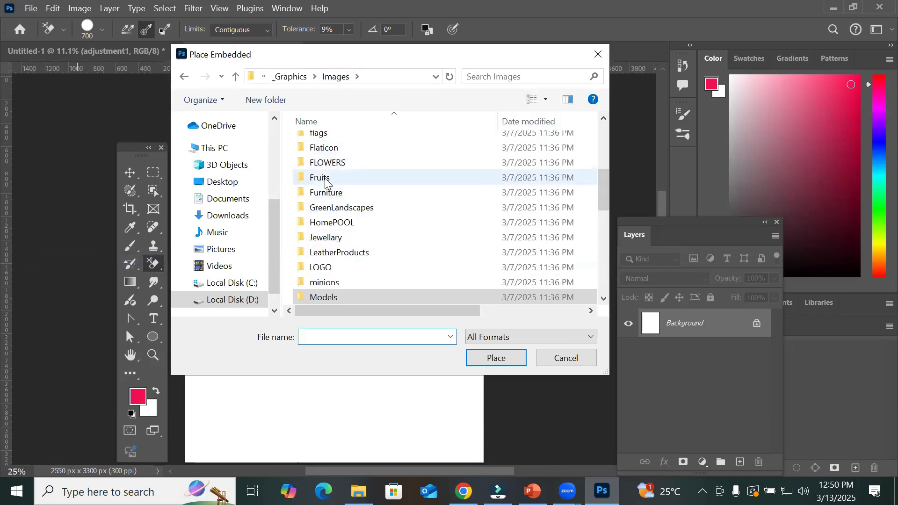
{"action": "double_click", "coordinate": [343, 222]}
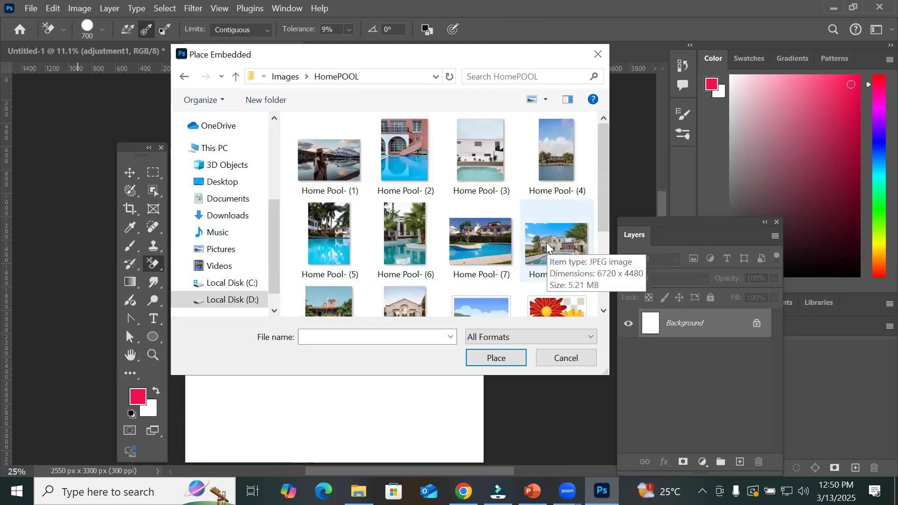
{"action": "scroll", "coordinate": [547, 244], "scroll_direction": "down", "scroll_amount": 3}
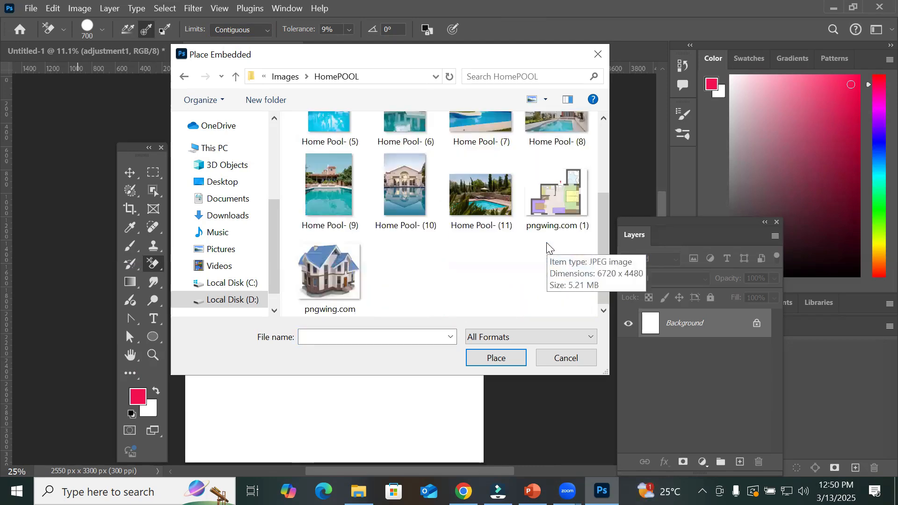
{"action": "left_click", "coordinate": [339, 174]}
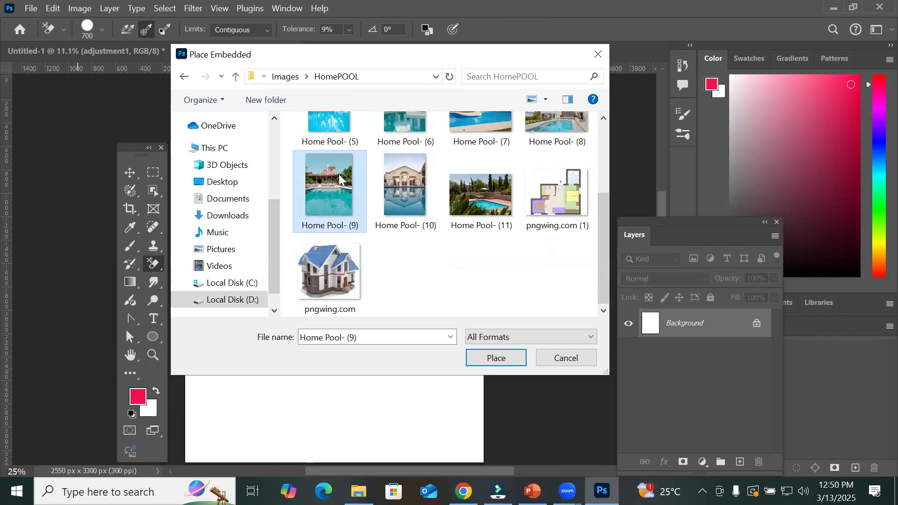
{"action": "left_click_drag", "start_coordinate": [339, 174], "coordinate": [368, 375]}
{"action": "left_click", "coordinate": [510, 360]}
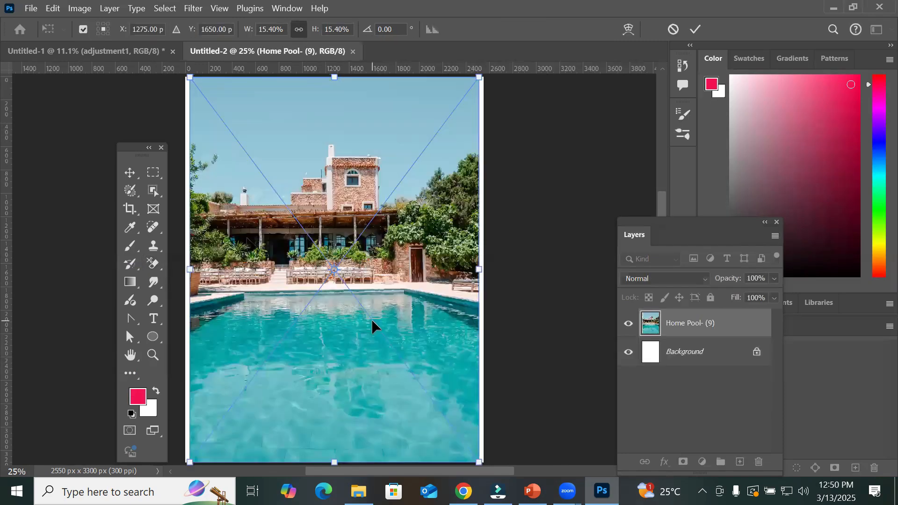
{"action": "left_click", "coordinate": [697, 32]}
Step: Fill the Background layer with the pinkish-red foreground color
{"action": "key", "text": "e"}
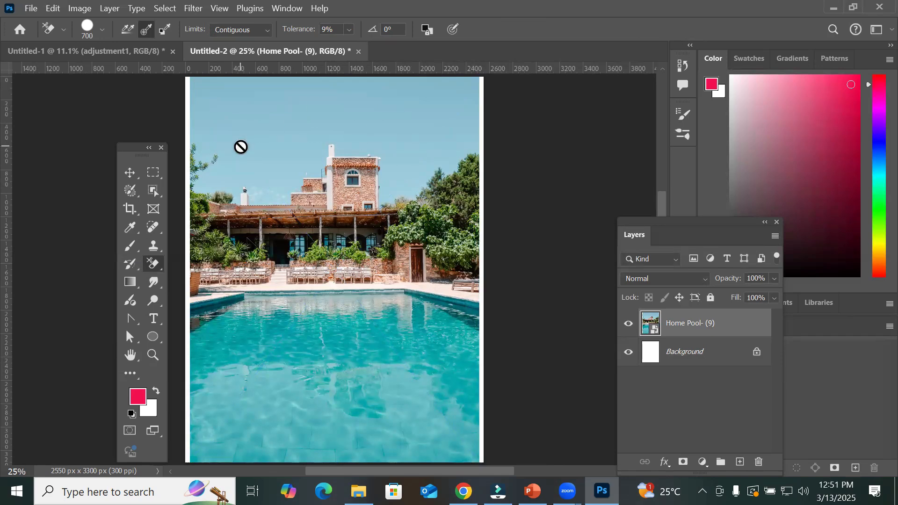
{"action": "left_click", "coordinate": [688, 356]}
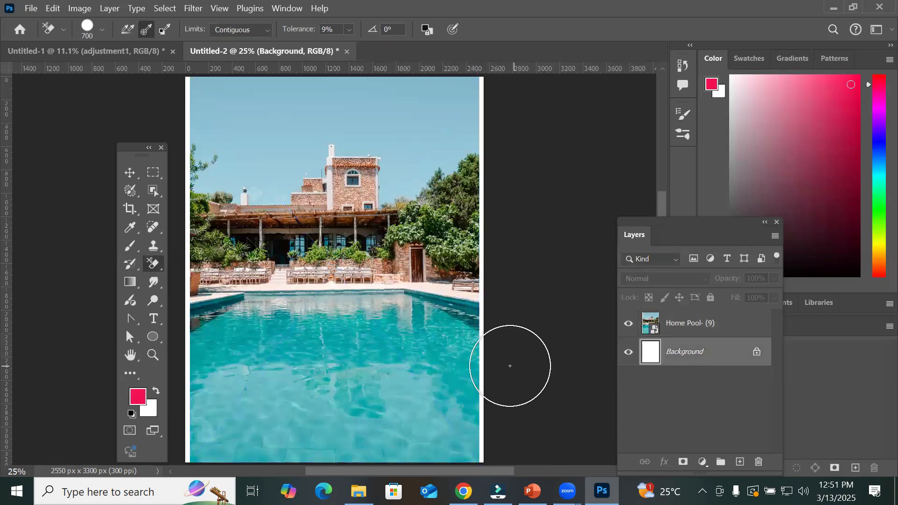
{"action": "key", "text": "alt+BackSpace"}
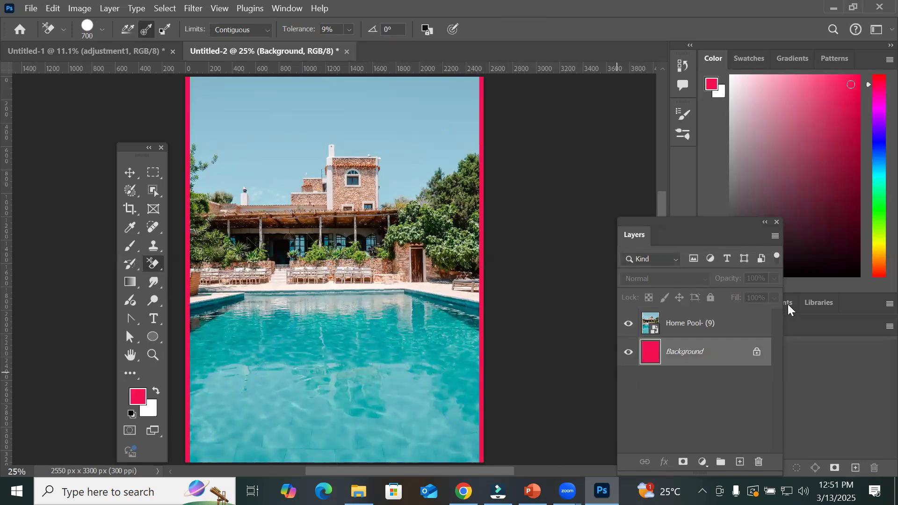
Step: Rasterize the Home Pool- (9) layer and choose the Background Eraser tool
{"action": "right_click", "coordinate": [699, 320]}
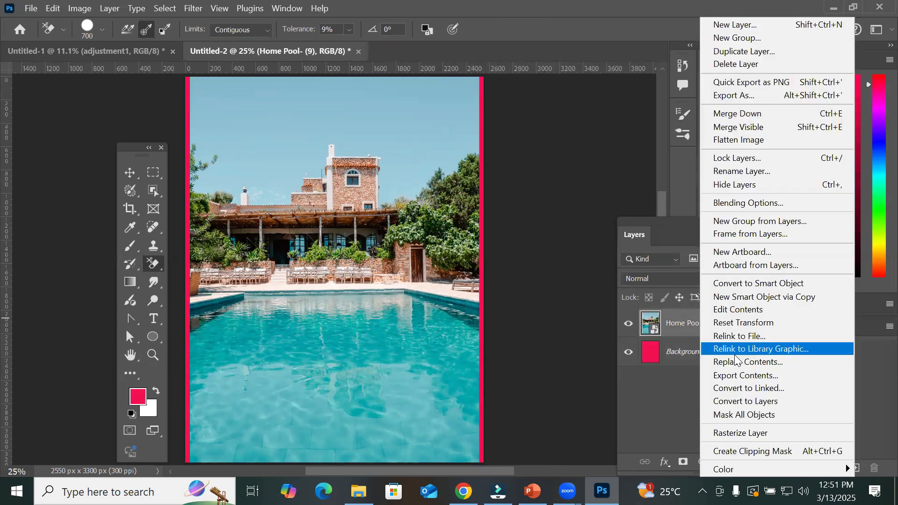
{"action": "left_click", "coordinate": [790, 434]}
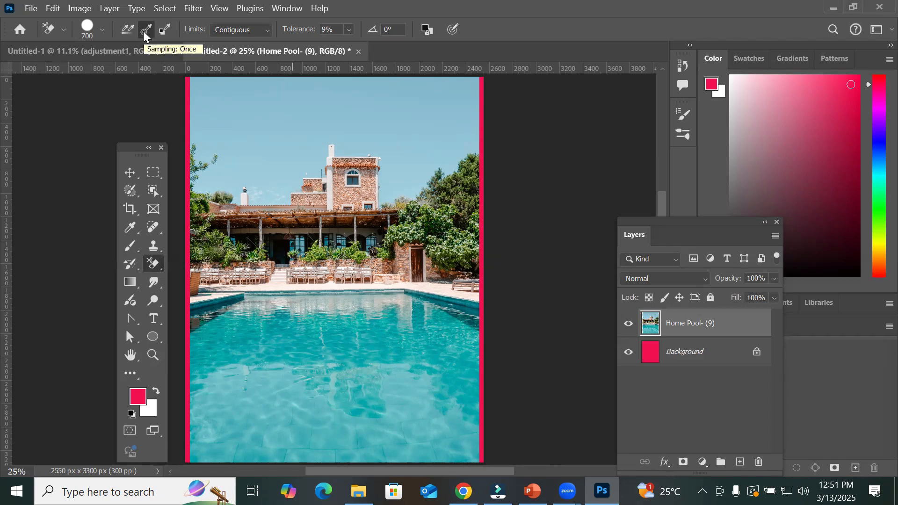
{"action": "right_click", "coordinate": [147, 266]}
{"action": "left_click", "coordinate": [218, 279]}
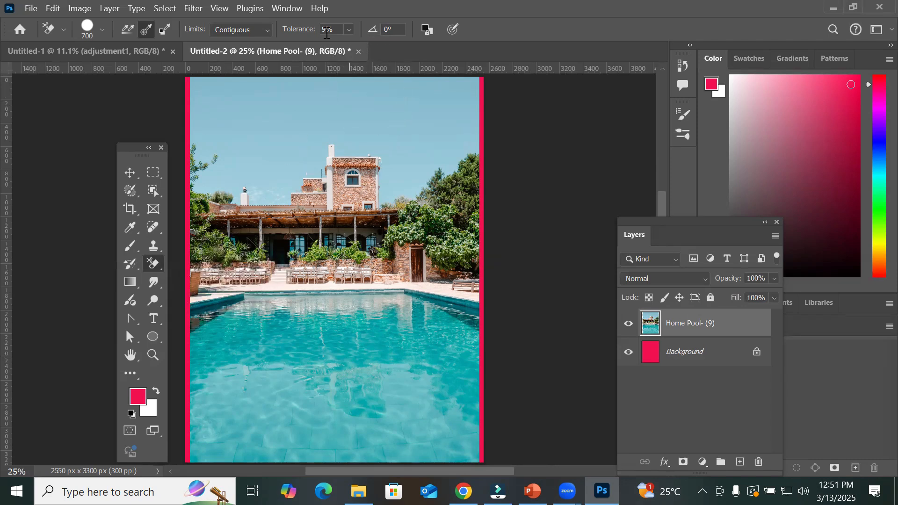
Step: Erase the blue sky above the house with the Background Eraser at 9% tolerance and a 700 px brush
{"action": "scroll", "coordinate": [431, 117], "scroll_direction": "up", "scroll_amount": 3}
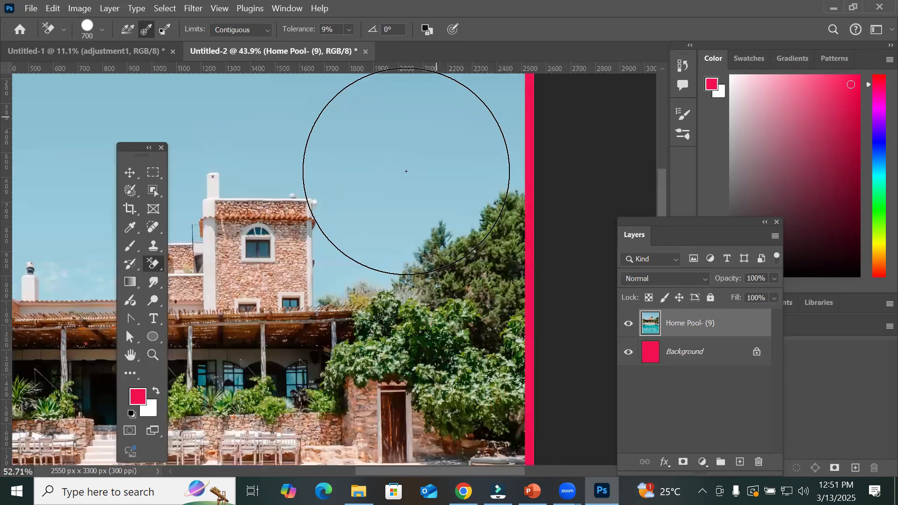
{"action": "scroll", "coordinate": [407, 166], "scroll_direction": "up", "scroll_amount": 3}
{"action": "scroll", "coordinate": [376, 185], "scroll_direction": "up", "scroll_amount": 6}
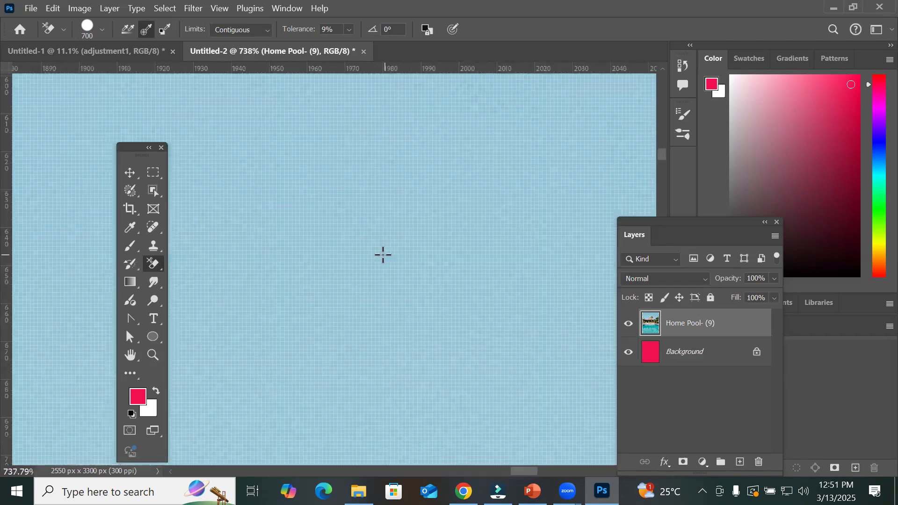
{"action": "scroll", "coordinate": [384, 251], "scroll_direction": "up", "scroll_amount": 5}
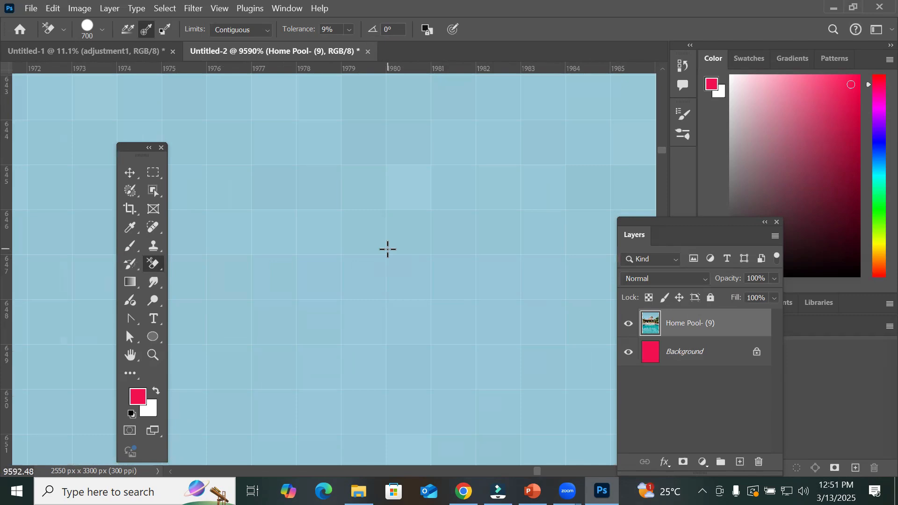
{"action": "scroll", "coordinate": [445, 187], "scroll_direction": "down", "scroll_amount": 6}
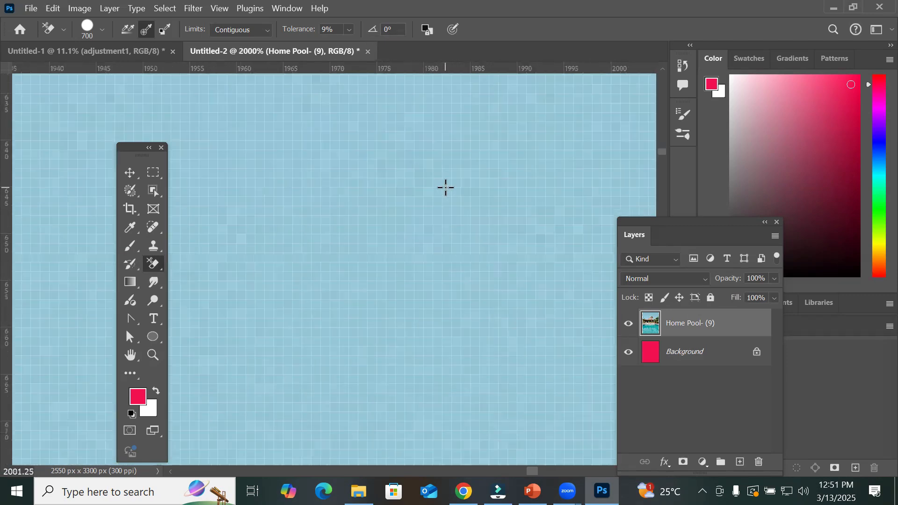
{"action": "scroll", "coordinate": [446, 187], "scroll_direction": "down", "scroll_amount": 8}
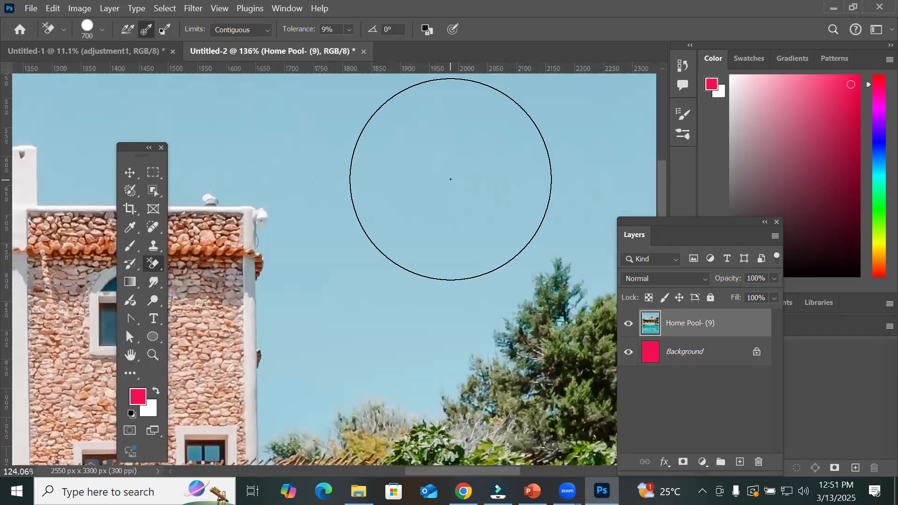
{"action": "scroll", "coordinate": [451, 179], "scroll_direction": "down", "scroll_amount": 5}
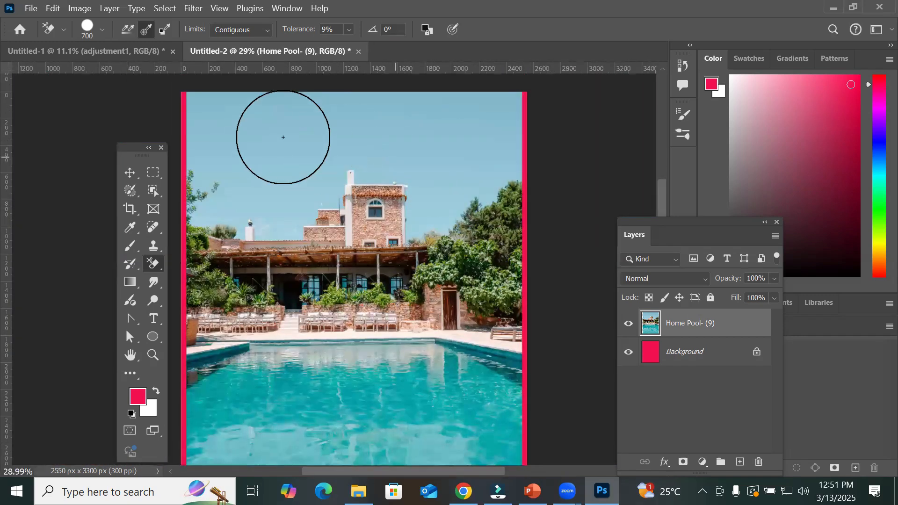
{"action": "mouse_move", "coordinate": [255, 141]}
{"action": "left_mouse_down"}
{"action": "mouse_move", "coordinate": [239, 191]}
{"action": "mouse_move", "coordinate": [213, 205]}
{"action": "mouse_move", "coordinate": [208, 111]}
{"action": "mouse_move", "coordinate": [280, 100]}
{"action": "mouse_move", "coordinate": [590, 111]}
{"action": "mouse_move", "coordinate": [385, 158]}
{"action": "mouse_move", "coordinate": [411, 183]}
{"action": "mouse_move", "coordinate": [348, 218]}
{"action": "mouse_move", "coordinate": [338, 152]}
{"action": "mouse_move", "coordinate": [306, 219]}
{"action": "mouse_move", "coordinate": [259, 230]}
{"action": "mouse_move", "coordinate": [157, 219]}
{"action": "mouse_move", "coordinate": [369, 202]}
{"action": "mouse_move", "coordinate": [445, 160]}
{"action": "mouse_move", "coordinate": [544, 148]}
{"action": "mouse_move", "coordinate": [391, 266]}
{"action": "mouse_move", "coordinate": [525, 121]}
{"action": "mouse_move", "coordinate": [476, 193]}
{"action": "mouse_move", "coordinate": [506, 187]}
{"action": "mouse_move", "coordinate": [427, 244]}
{"action": "mouse_move", "coordinate": [367, 258]}
{"action": "mouse_move", "coordinate": [395, 89]}
{"action": "mouse_move", "coordinate": [457, 106]}
{"action": "mouse_move", "coordinate": [292, 120]}
{"action": "mouse_move", "coordinate": [203, 172]}
{"action": "mouse_move", "coordinate": [259, 76]}
{"action": "mouse_move", "coordinate": [234, 77]}
{"action": "mouse_move", "coordinate": [338, 69]}
{"action": "mouse_move", "coordinate": [254, 99]}
{"action": "mouse_move", "coordinate": [261, 140]}
{"action": "mouse_move", "coordinate": [239, 196]}
{"action": "mouse_move", "coordinate": [268, 221]}
{"action": "left_mouse_up"}
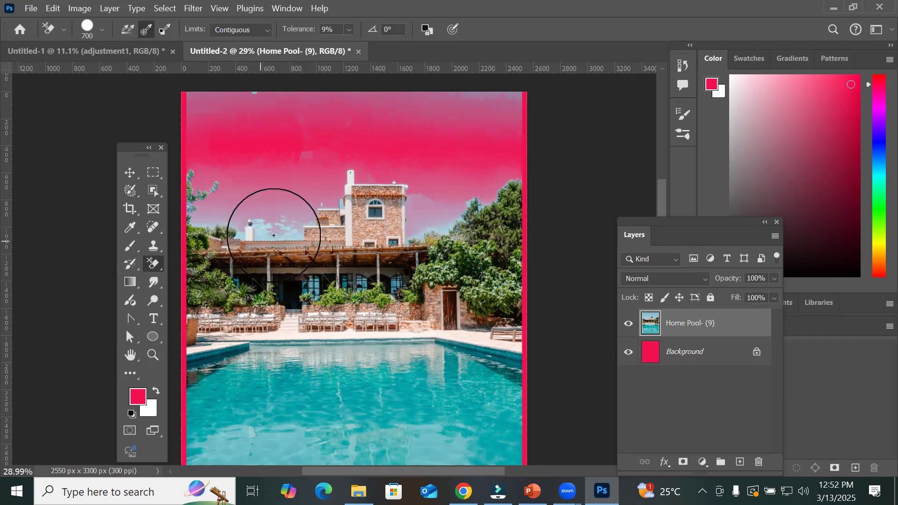
Step: Erase the pale sky left around the white chimney and above the low roof with the 700 px brush
{"action": "scroll", "coordinate": [248, 250], "scroll_direction": "up", "scroll_amount": 3}
{"action": "scroll", "coordinate": [248, 250], "scroll_direction": "up", "scroll_amount": 3}
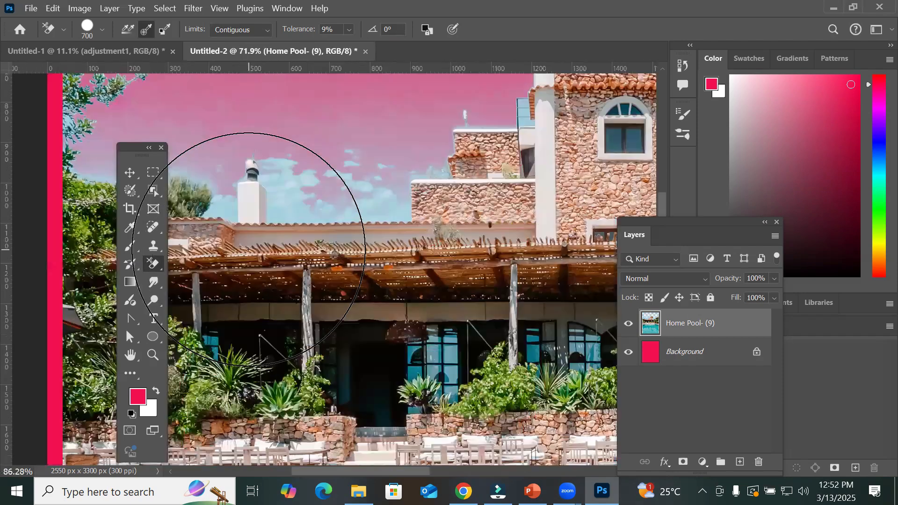
{"action": "scroll", "coordinate": [312, 157], "scroll_direction": "up", "scroll_amount": 3}
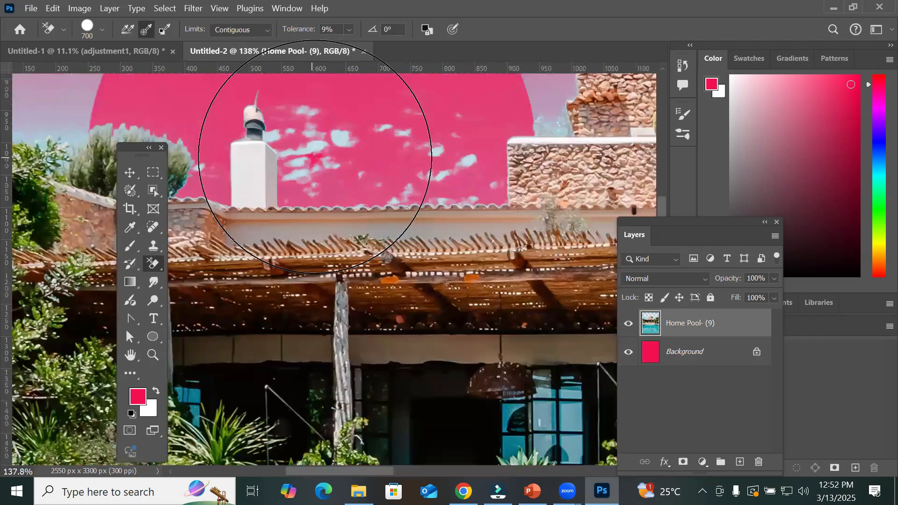
{"action": "mouse_move", "coordinate": [141, 161]}
{"action": "left_mouse_down"}
{"action": "mouse_move", "coordinate": [118, 134]}
{"action": "mouse_move", "coordinate": [118, 149]}
{"action": "mouse_move", "coordinate": [299, 118]}
{"action": "mouse_move", "coordinate": [533, 118]}
{"action": "mouse_move", "coordinate": [502, 118]}
{"action": "mouse_move", "coordinate": [323, 176]}
{"action": "left_mouse_up"}
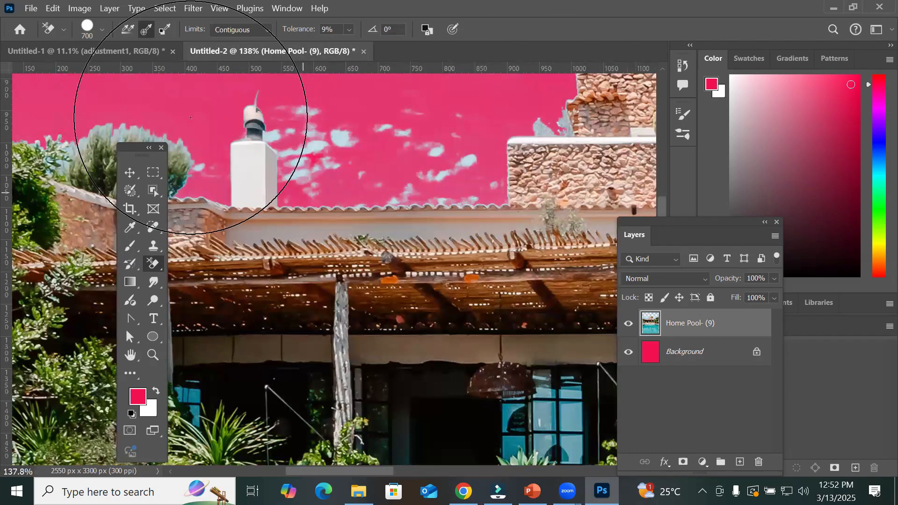
Step: Reduce the Background Eraser brush to 70 px and erase the cloud patches beside the white chimney
{"action": "scroll", "coordinate": [307, 117], "scroll_direction": "up", "scroll_amount": 6}
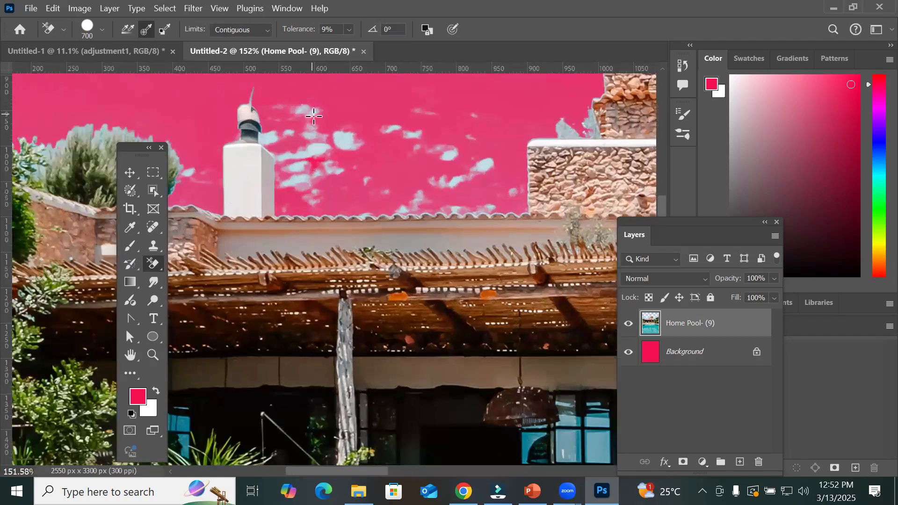
{"action": "scroll", "coordinate": [314, 116], "scroll_direction": "up", "scroll_amount": 1}
{"action": "key", "text": "bracketleft"}
{"action": "key", "text": "bracketleft"}
{"action": "key", "text": "bracketleft"}
{"action": "key", "text": "bracketleft"}
{"action": "key", "text": "bracketleft"}
{"action": "key", "text": "bracketleft"}
{"action": "key", "text": "bracketleft"}
{"action": "key", "text": "bracketleft"}
{"action": "key", "text": "bracketleft"}
{"action": "key", "text": "bracketleft"}
{"action": "key", "text": "bracketleft"}
{"action": "key", "text": "bracketleft"}
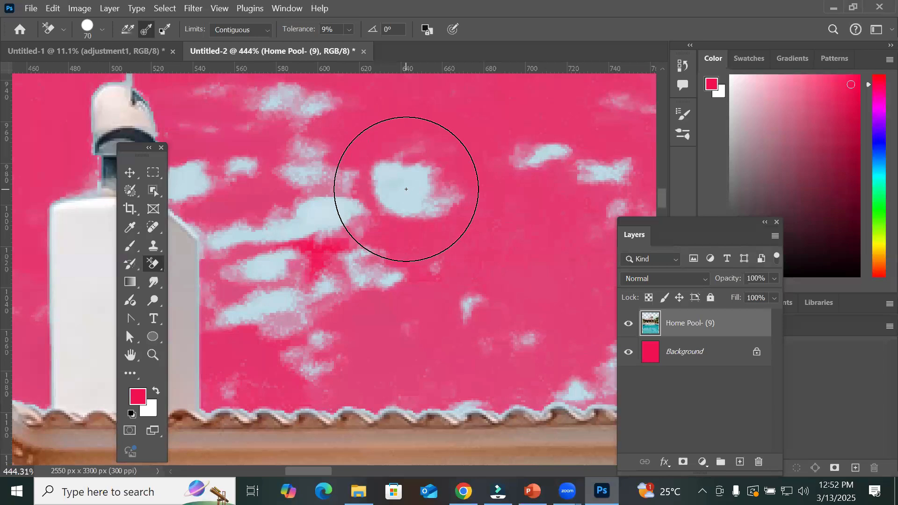
{"action": "mouse_move", "coordinate": [406, 189]}
{"action": "left_mouse_down"}
{"action": "mouse_move", "coordinate": [282, 249]}
{"action": "mouse_move", "coordinate": [255, 289]}
{"action": "mouse_move", "coordinate": [280, 327]}
{"action": "mouse_move", "coordinate": [255, 276]}
{"action": "mouse_move", "coordinate": [241, 208]}
{"action": "mouse_move", "coordinate": [263, 113]}
{"action": "mouse_move", "coordinate": [343, 80]}
{"action": "mouse_move", "coordinate": [572, 146]}
{"action": "mouse_move", "coordinate": [589, 210]}
{"action": "mouse_move", "coordinate": [555, 140]}
{"action": "mouse_move", "coordinate": [510, 285]}
{"action": "mouse_move", "coordinate": [361, 327]}
{"action": "mouse_move", "coordinate": [337, 258]}
{"action": "mouse_move", "coordinate": [432, 319]}
{"action": "mouse_move", "coordinate": [364, 264]}
{"action": "mouse_move", "coordinate": [280, 336]}
{"action": "mouse_move", "coordinate": [303, 375]}
{"action": "mouse_move", "coordinate": [536, 362]}
{"action": "mouse_move", "coordinate": [490, 313]}
{"action": "mouse_move", "coordinate": [428, 276]}
{"action": "mouse_move", "coordinate": [396, 291]}
{"action": "mouse_move", "coordinate": [412, 230]}
{"action": "mouse_move", "coordinate": [374, 208]}
{"action": "mouse_move", "coordinate": [396, 220]}
{"action": "mouse_move", "coordinate": [421, 211]}
{"action": "mouse_move", "coordinate": [468, 294]}
{"action": "left_mouse_up"}
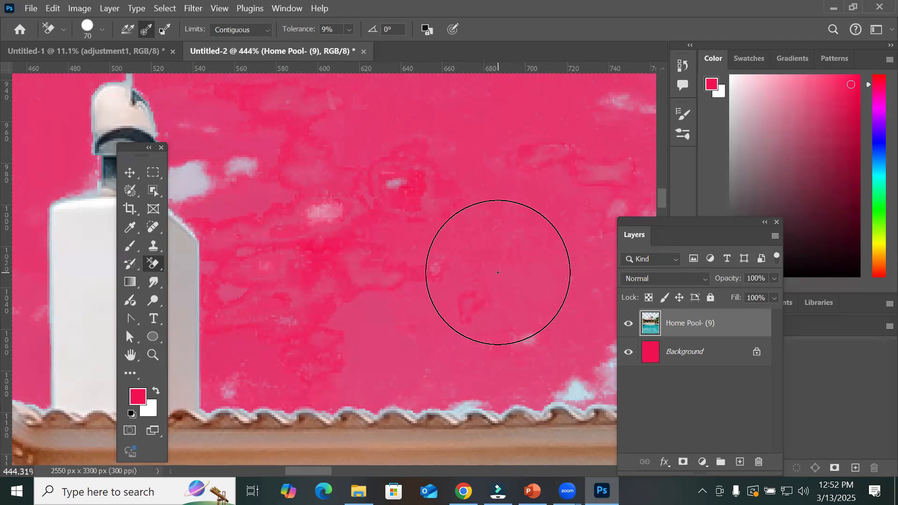
Step: Erase the leftover sky between the stone tower and the trees with the 70 px brush
{"action": "scroll", "coordinate": [498, 272], "scroll_direction": "down", "scroll_amount": 5}
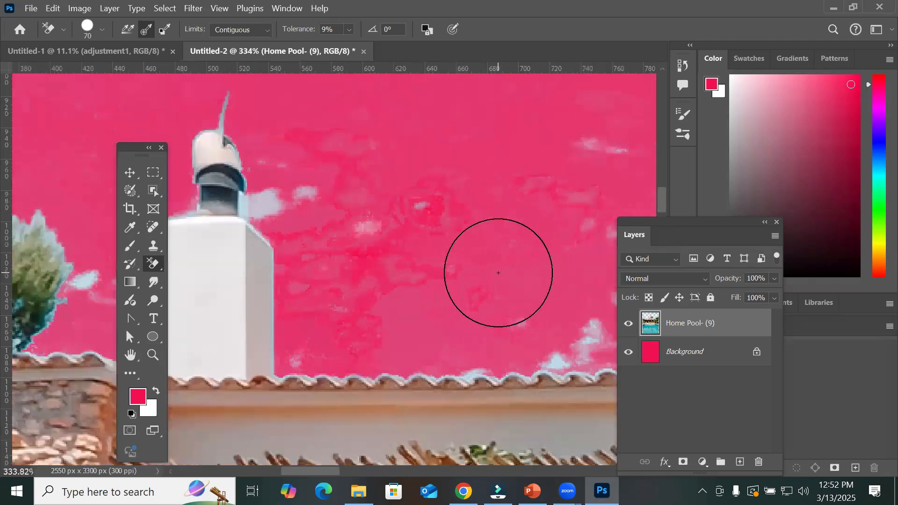
{"action": "scroll", "coordinate": [549, 262], "scroll_direction": "down", "scroll_amount": 4}
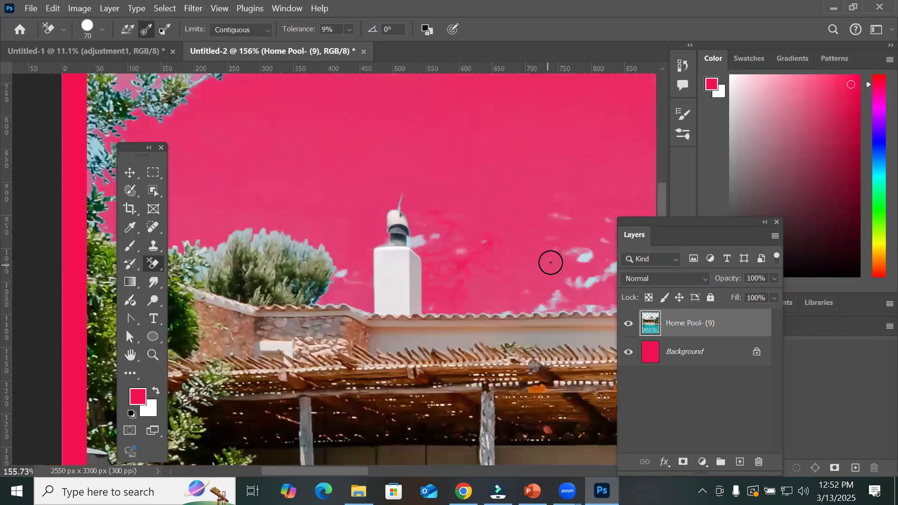
{"action": "scroll", "coordinate": [401, 164], "scroll_direction": "down", "scroll_amount": 3}
{"action": "scroll", "coordinate": [415, 181], "scroll_direction": "down", "scroll_amount": 3}
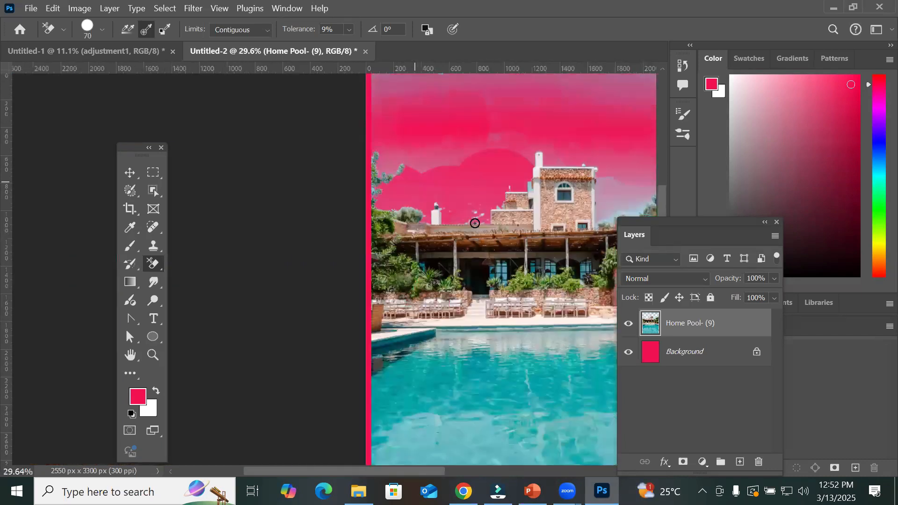
{"action": "left_click_drag", "start_coordinate": [515, 170], "coordinate": [375, 171]}
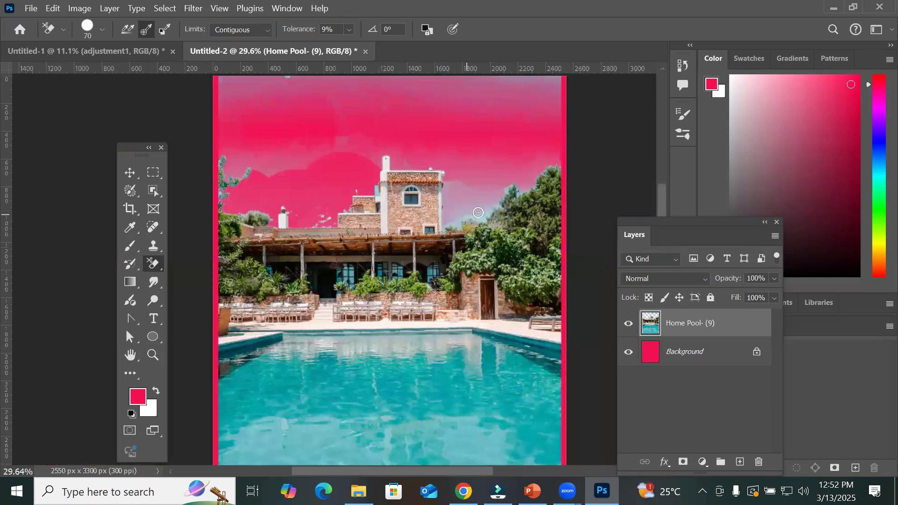
{"action": "scroll", "coordinate": [480, 229], "scroll_direction": "up", "scroll_amount": 1}
{"action": "scroll", "coordinate": [447, 195], "scroll_direction": "up", "scroll_amount": 3}
{"action": "mouse_move", "coordinate": [447, 195]}
{"action": "left_mouse_down"}
{"action": "mouse_move", "coordinate": [531, 106]}
{"action": "mouse_move", "coordinate": [371, 207]}
{"action": "mouse_move", "coordinate": [430, 139]}
{"action": "mouse_move", "coordinate": [413, 184]}
{"action": "mouse_move", "coordinate": [378, 218]}
{"action": "mouse_move", "coordinate": [395, 197]}
{"action": "mouse_move", "coordinate": [365, 174]}
{"action": "mouse_move", "coordinate": [419, 78]}
{"action": "mouse_move", "coordinate": [377, 74]}
{"action": "mouse_move", "coordinate": [355, 89]}
{"action": "mouse_move", "coordinate": [327, 158]}
{"action": "mouse_move", "coordinate": [354, 101]}
{"action": "mouse_move", "coordinate": [336, 85]}
{"action": "mouse_move", "coordinate": [340, 78]}
{"action": "mouse_move", "coordinate": [354, 189]}
{"action": "mouse_move", "coordinate": [327, 247]}
{"action": "mouse_move", "coordinate": [379, 160]}
{"action": "mouse_move", "coordinate": [603, 62]}
{"action": "mouse_move", "coordinate": [427, 97]}
{"action": "mouse_move", "coordinate": [478, 115]}
{"action": "mouse_move", "coordinate": [605, 63]}
{"action": "mouse_move", "coordinate": [618, 95]}
{"action": "mouse_move", "coordinate": [608, 99]}
{"action": "mouse_move", "coordinate": [644, 83]}
{"action": "mouse_move", "coordinate": [502, 80]}
{"action": "mouse_move", "coordinate": [435, 105]}
{"action": "mouse_move", "coordinate": [459, 117]}
{"action": "mouse_move", "coordinate": [445, 105]}
{"action": "mouse_move", "coordinate": [387, 157]}
{"action": "left_mouse_up"}
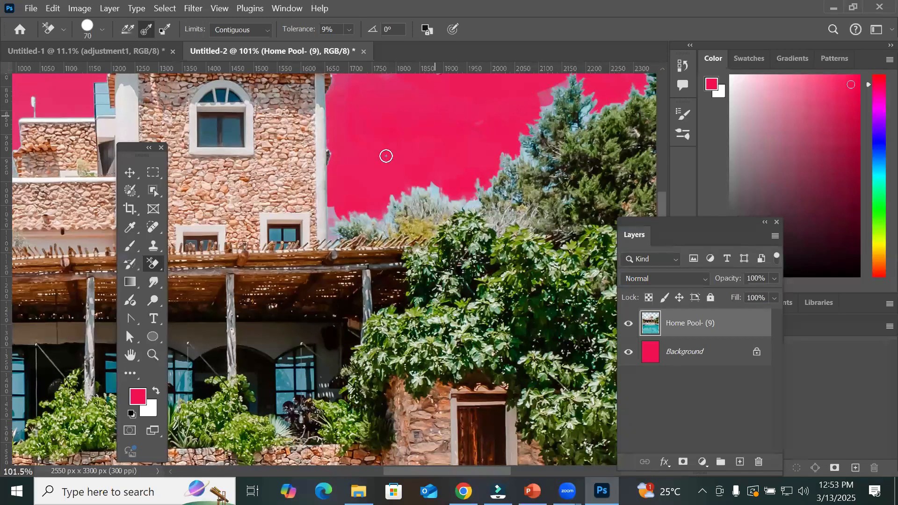
Step: Erase the remaining hazy sky patches on both sides of the tower, up to the trees at the image's edges
{"action": "scroll", "coordinate": [422, 100], "scroll_direction": "down", "scroll_amount": 5}
{"action": "scroll", "coordinate": [437, 80], "scroll_direction": "up", "scroll_amount": 2}
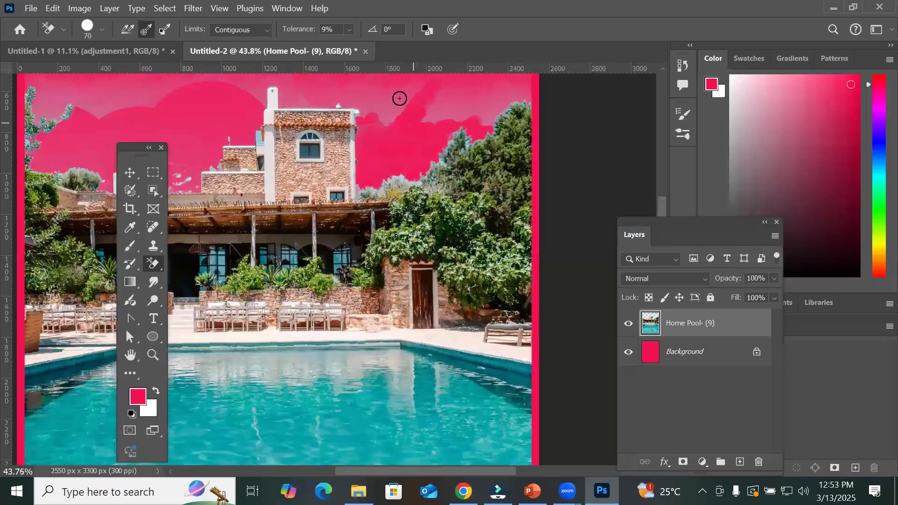
{"action": "mouse_move", "coordinate": [389, 107]}
{"action": "left_mouse_down"}
{"action": "mouse_move", "coordinate": [384, 71]}
{"action": "mouse_move", "coordinate": [357, 117]}
{"action": "mouse_move", "coordinate": [291, 117]}
{"action": "mouse_move", "coordinate": [244, 98]}
{"action": "mouse_move", "coordinate": [253, 96]}
{"action": "mouse_move", "coordinate": [229, 76]}
{"action": "mouse_move", "coordinate": [206, 90]}
{"action": "mouse_move", "coordinate": [130, 96]}
{"action": "mouse_move", "coordinate": [117, 115]}
{"action": "mouse_move", "coordinate": [93, 81]}
{"action": "mouse_move", "coordinate": [19, 73]}
{"action": "mouse_move", "coordinate": [101, 83]}
{"action": "left_mouse_up"}
{"action": "mouse_move", "coordinate": [32, 125]}
{"action": "left_mouse_down"}
{"action": "mouse_move", "coordinate": [36, 147]}
{"action": "mouse_move", "coordinate": [52, 153]}
{"action": "mouse_move", "coordinate": [31, 139]}
{"action": "mouse_move", "coordinate": [53, 113]}
{"action": "mouse_move", "coordinate": [34, 117]}
{"action": "mouse_move", "coordinate": [73, 104]}
{"action": "mouse_move", "coordinate": [63, 80]}
{"action": "mouse_move", "coordinate": [88, 119]}
{"action": "left_mouse_up"}
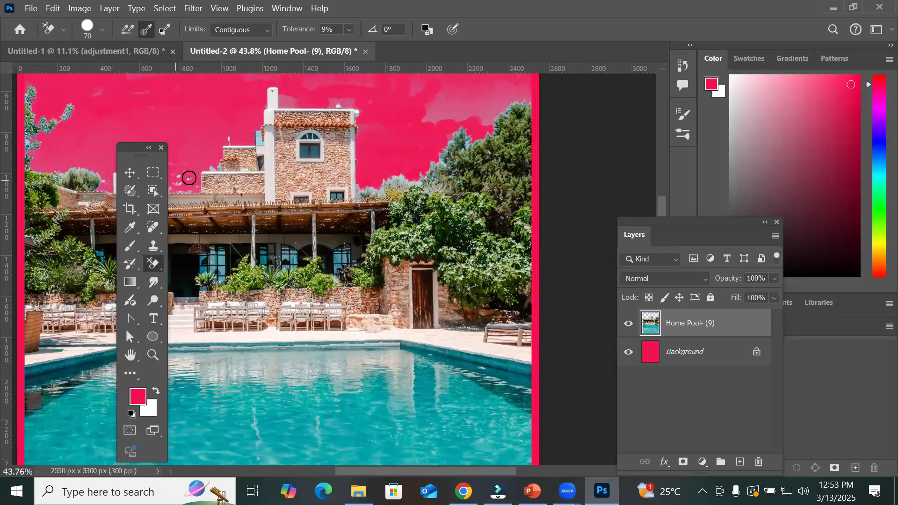
{"action": "left_click", "coordinate": [445, 113]}
{"action": "mouse_move", "coordinate": [375, 113]}
{"action": "left_mouse_down"}
{"action": "mouse_move", "coordinate": [419, 130]}
{"action": "mouse_move", "coordinate": [449, 108]}
{"action": "mouse_move", "coordinate": [443, 99]}
{"action": "mouse_move", "coordinate": [468, 105]}
{"action": "mouse_move", "coordinate": [464, 120]}
{"action": "mouse_move", "coordinate": [435, 85]}
{"action": "left_mouse_up"}
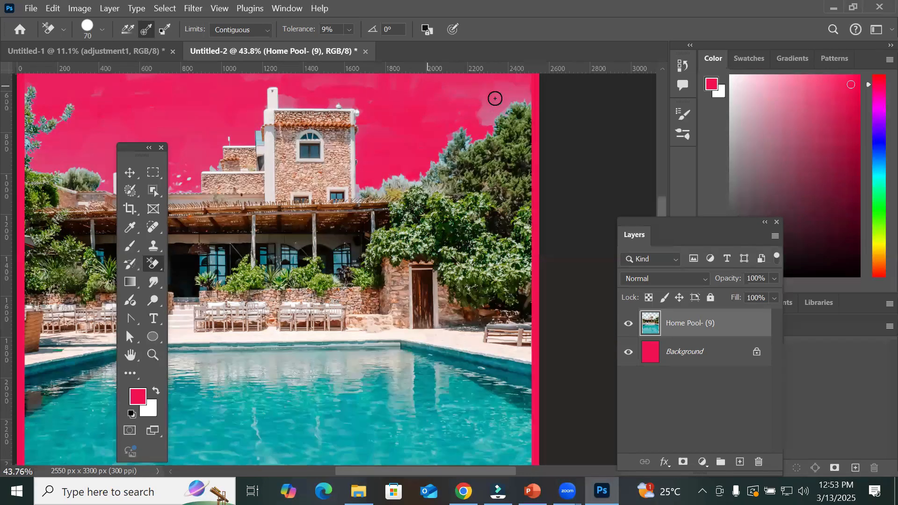
{"action": "left_click_drag", "start_coordinate": [517, 88], "coordinate": [423, 139]}
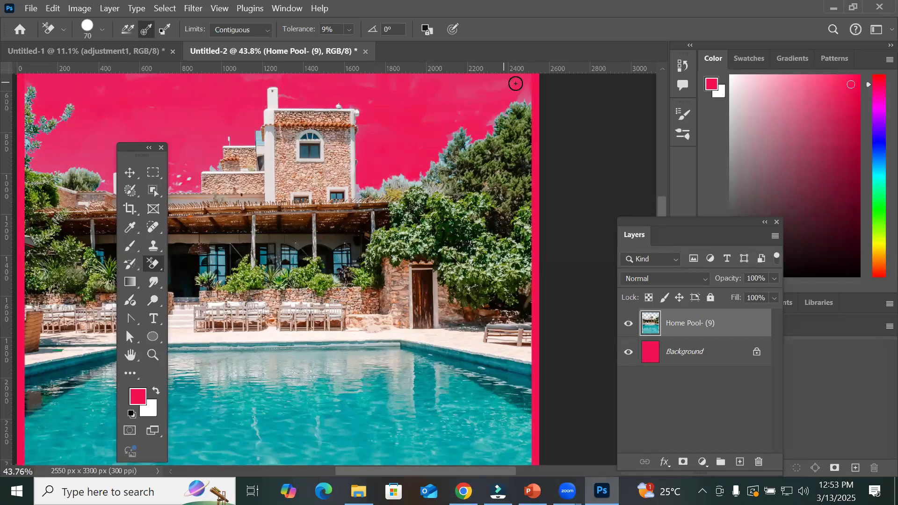
Step: Erase the last traces of sky above the trees along the photo's right edge with the Background Eraser
{"action": "left_click_drag", "start_coordinate": [530, 84], "coordinate": [520, 108]}
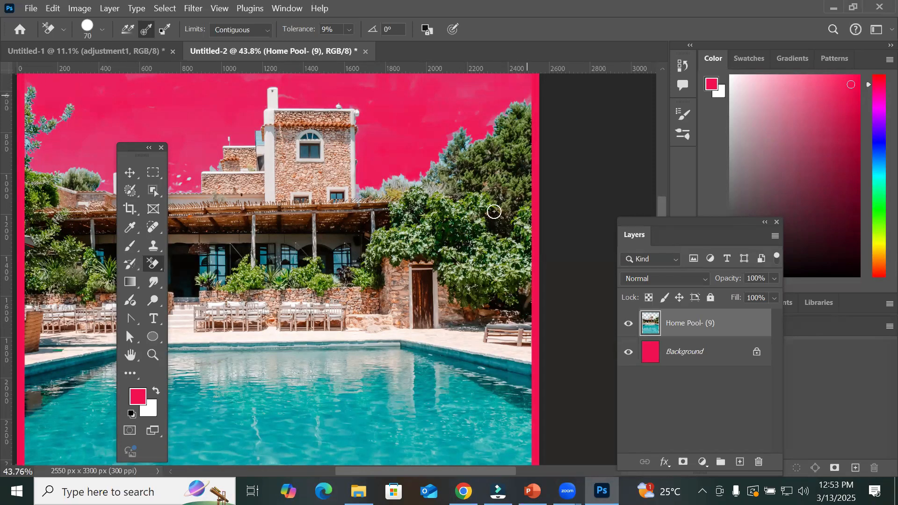
Step: Fill the Background layer with the white background color, and refill it with the red foreground color
{"action": "left_click", "coordinate": [697, 358]}
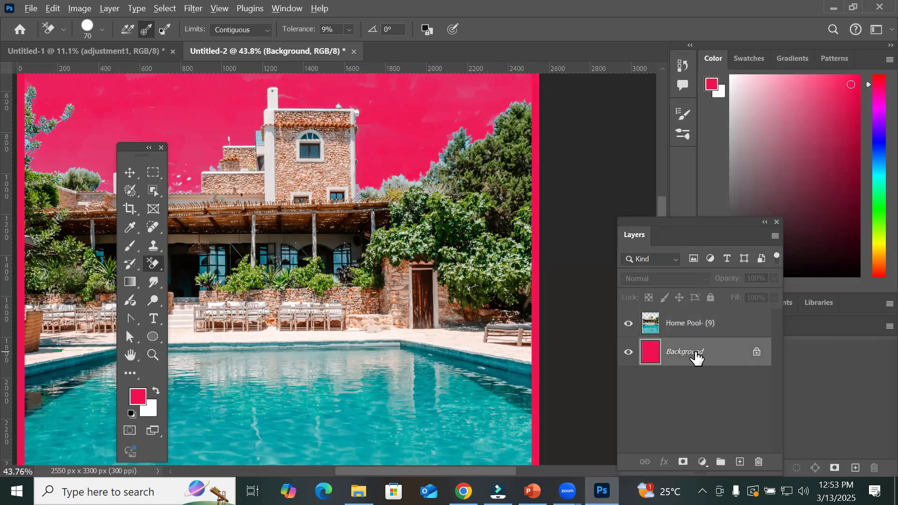
{"action": "key", "text": "ctrl+BackSpace"}
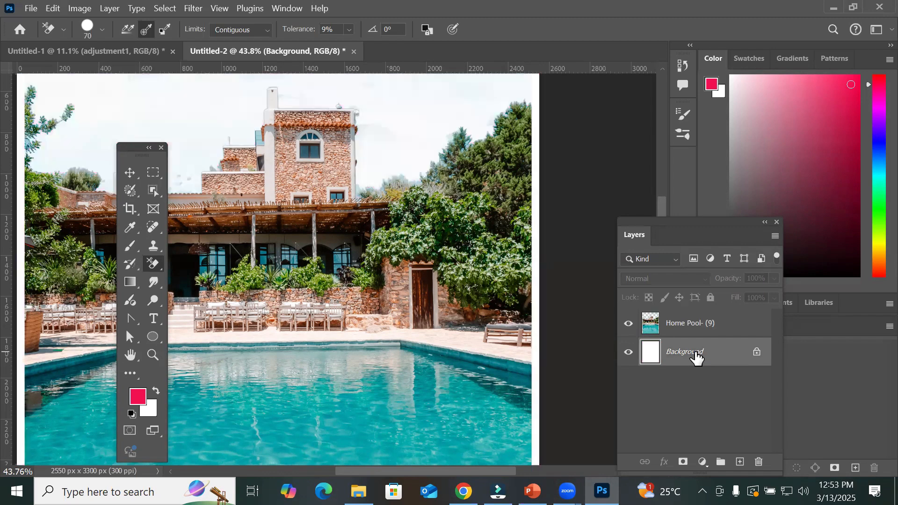
{"action": "key", "text": "alt+BackSpace"}
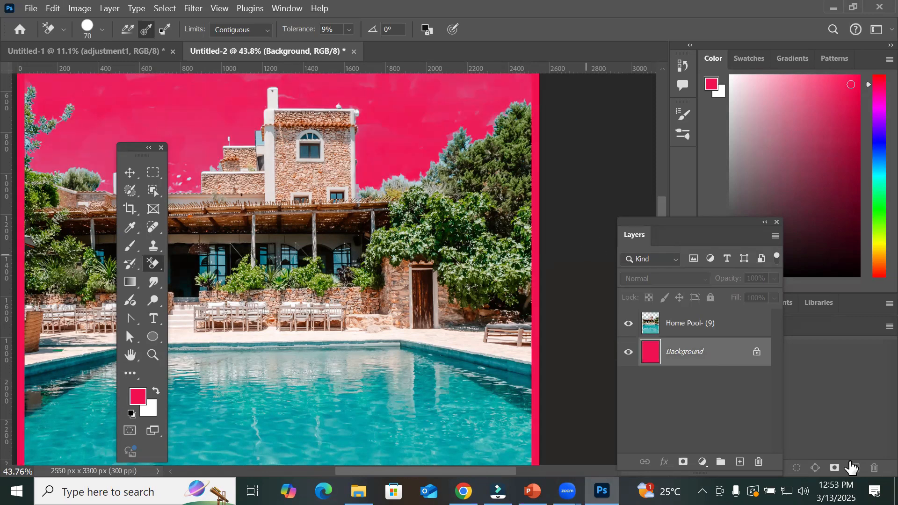
Step: Unlock the Background layer and fill it with the yellow-leaf pattern from the Grass pattern group
{"action": "left_click", "coordinate": [757, 352]}
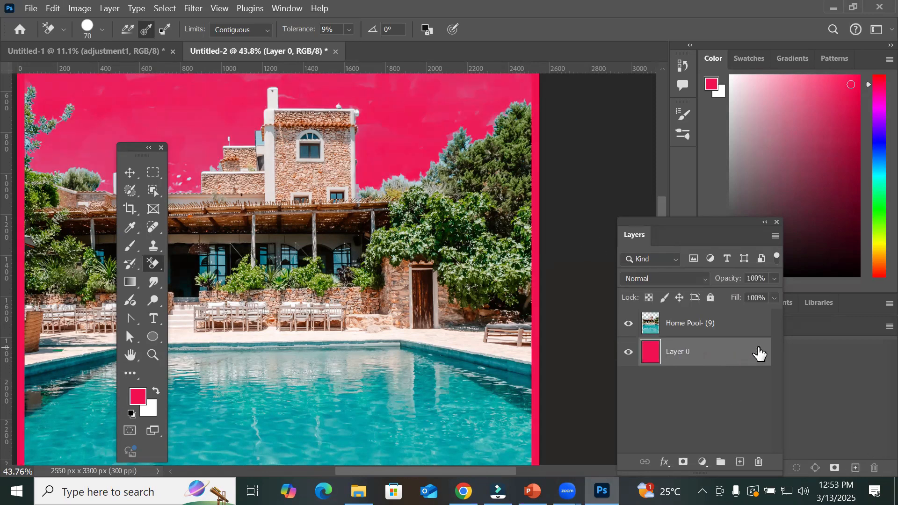
{"action": "left_click", "coordinate": [52, 12]}
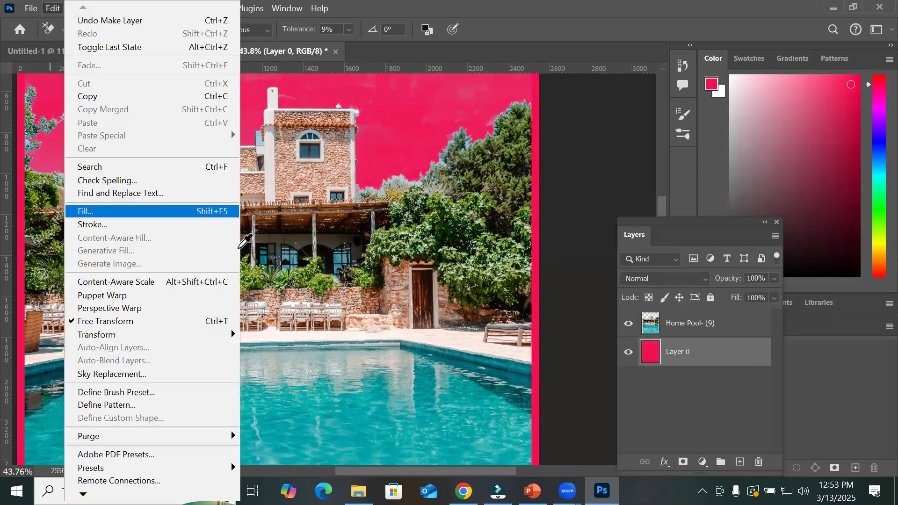
{"action": "left_click", "coordinate": [143, 211]}
{"action": "left_click", "coordinate": [411, 105]}
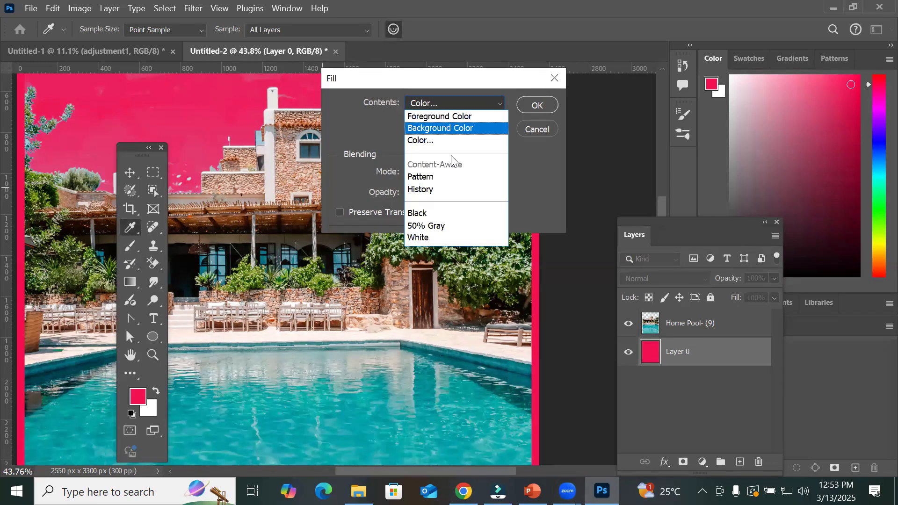
{"action": "left_click", "coordinate": [443, 177]}
{"action": "left_click", "coordinate": [431, 168]}
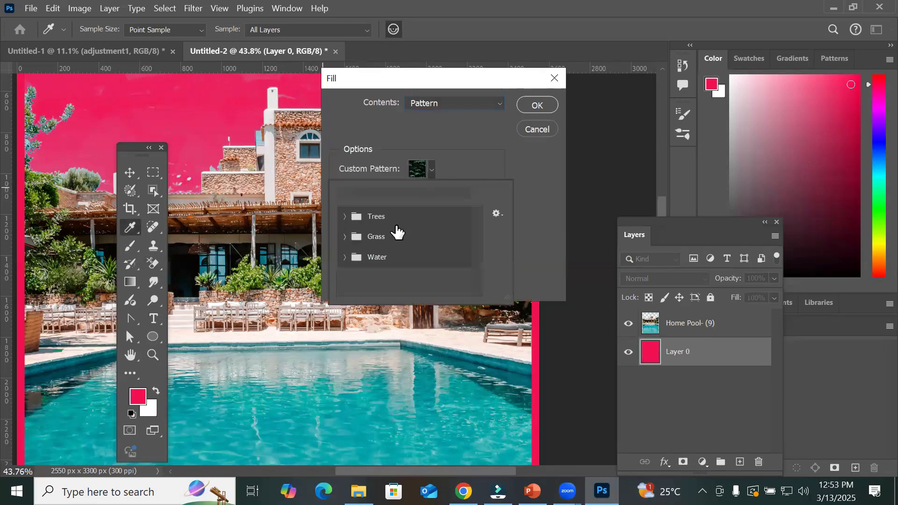
{"action": "left_click", "coordinate": [354, 236]}
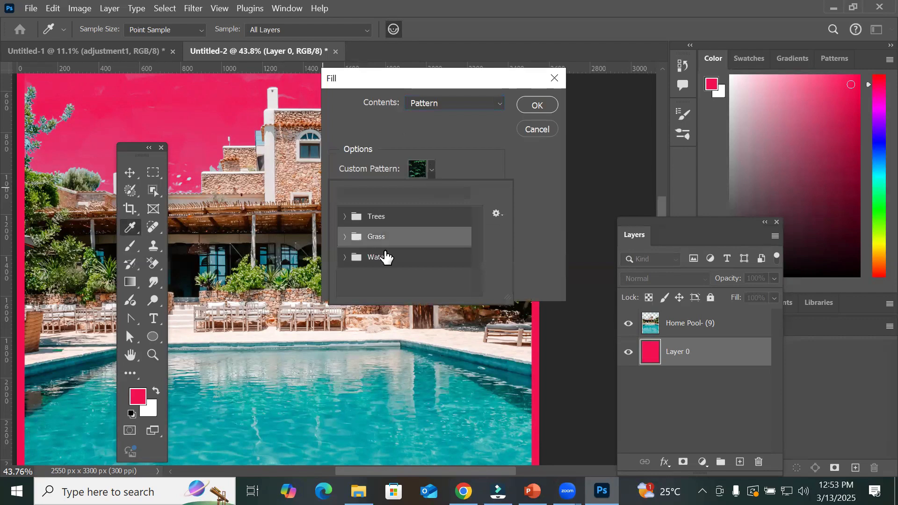
{"action": "left_click", "coordinate": [345, 238]}
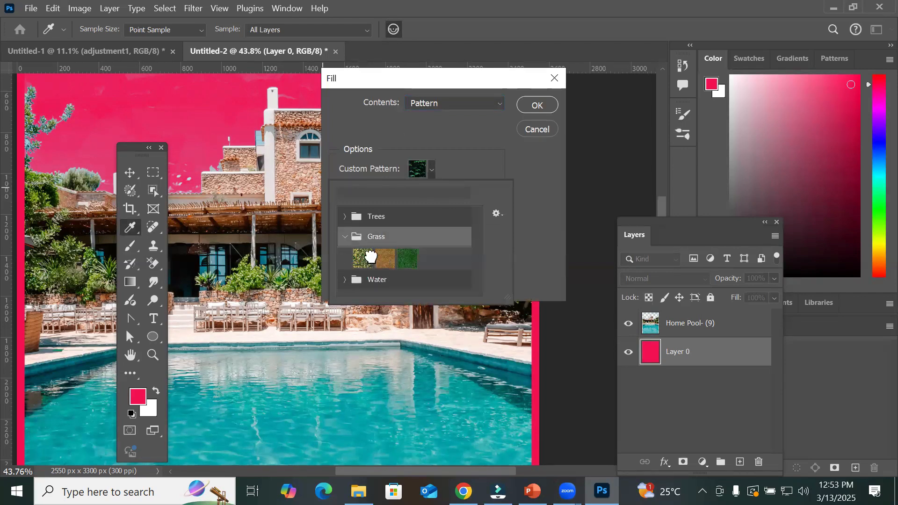
{"action": "left_click", "coordinate": [370, 257]}
{"action": "left_click", "coordinate": [537, 106]}
{"action": "key", "text": "e"}
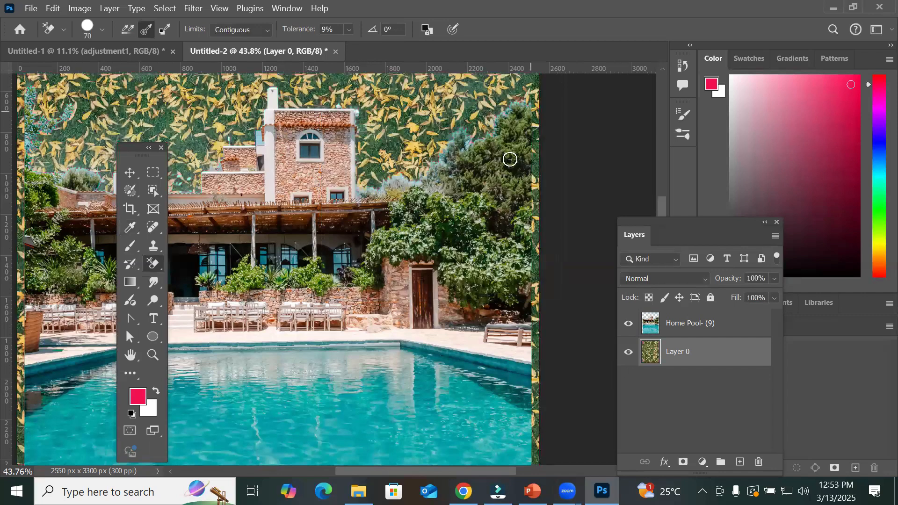
Step: Place the image Home Pool- (1) from the HomePOOL folder as an embedded layer above the pattern layer
{"action": "scroll", "coordinate": [426, 163], "scroll_direction": "down", "scroll_amount": 5}
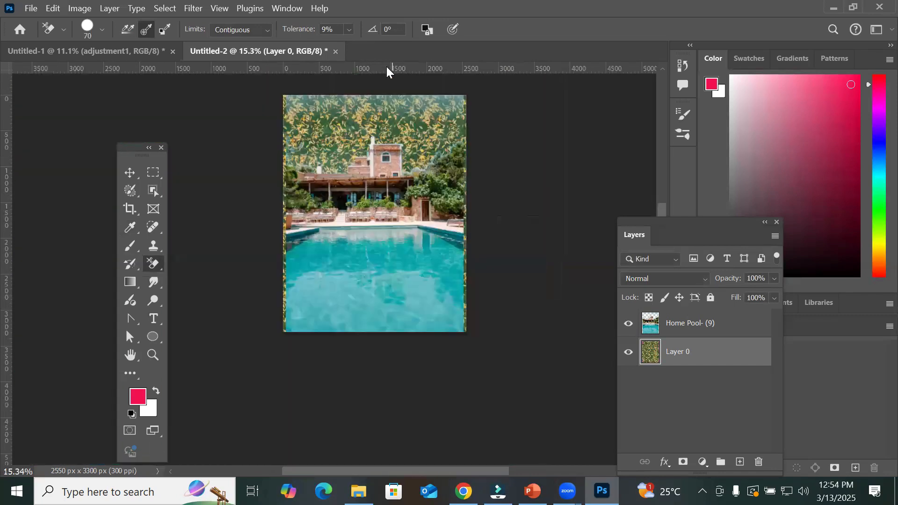
{"action": "scroll", "coordinate": [356, 94], "scroll_direction": "up", "scroll_amount": 2}
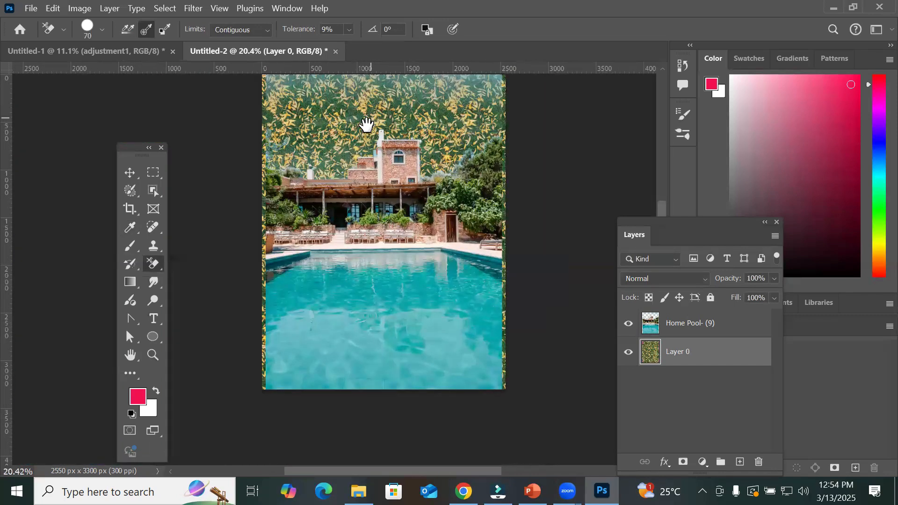
{"action": "scroll", "coordinate": [353, 190], "scroll_direction": "up", "scroll_amount": 3}
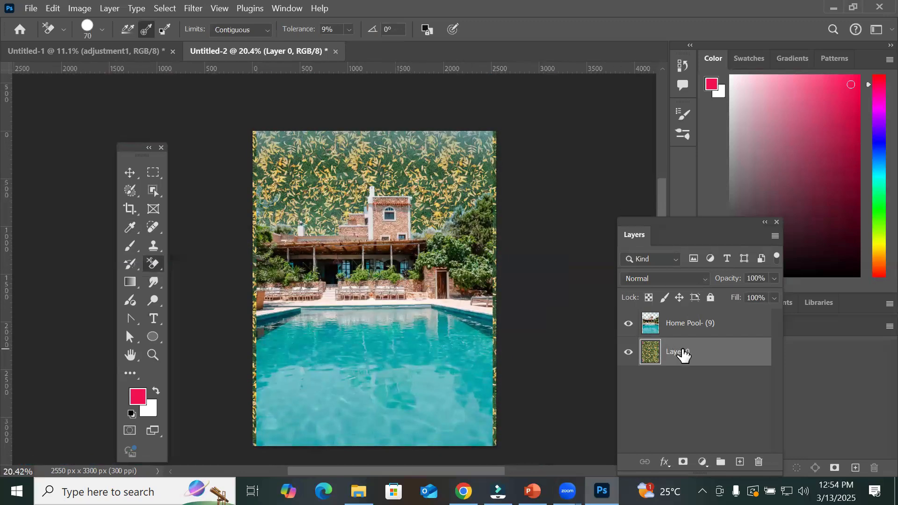
{"action": "left_click", "coordinate": [31, 8]}
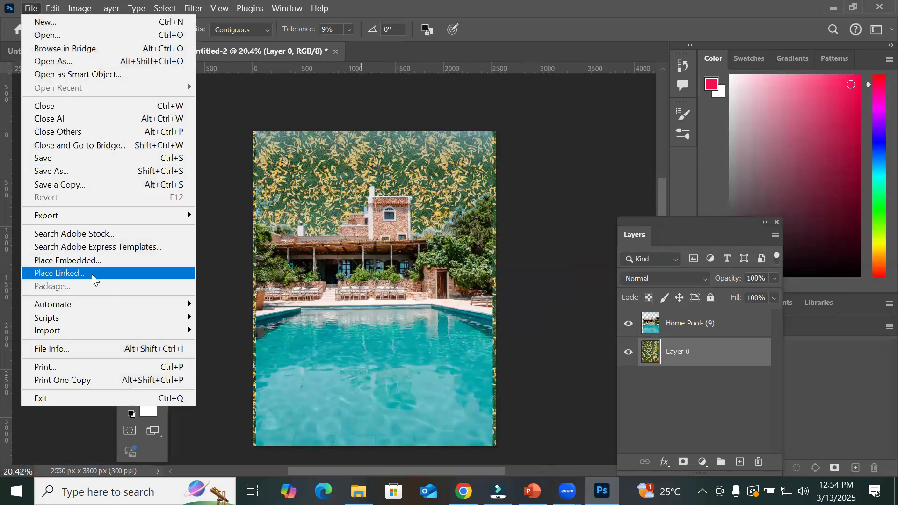
{"action": "left_click", "coordinate": [70, 261]}
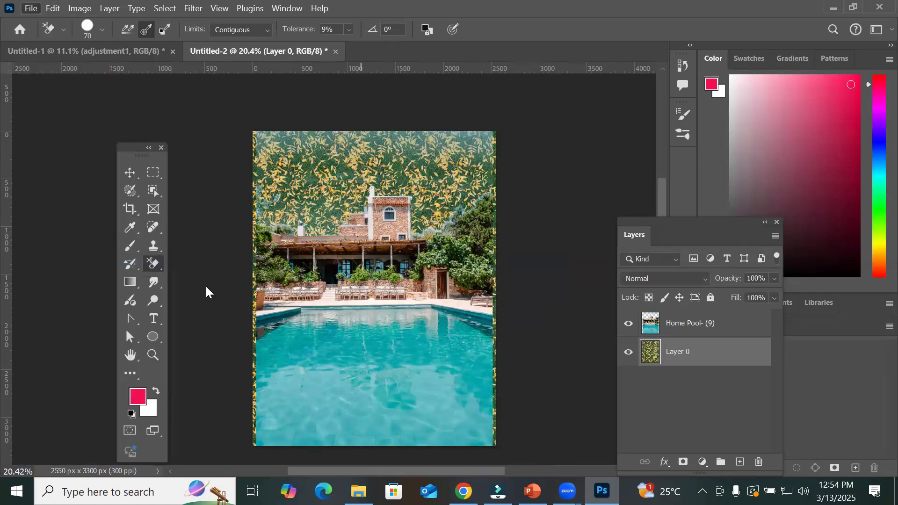
{"action": "scroll", "coordinate": [330, 165], "scroll_direction": "down", "scroll_amount": 3}
{"action": "scroll", "coordinate": [333, 164], "scroll_direction": "up", "scroll_amount": 3}
{"action": "left_click", "coordinate": [334, 162]}
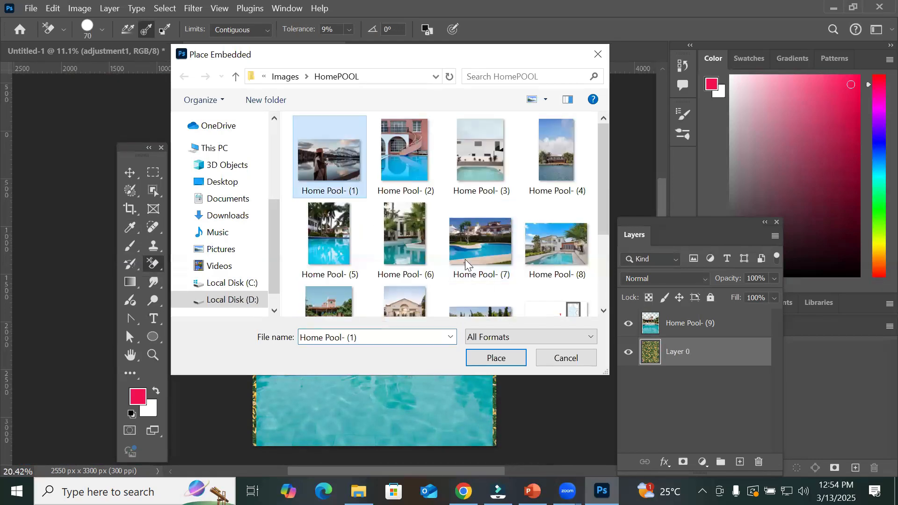
{"action": "left_click", "coordinate": [495, 358]}
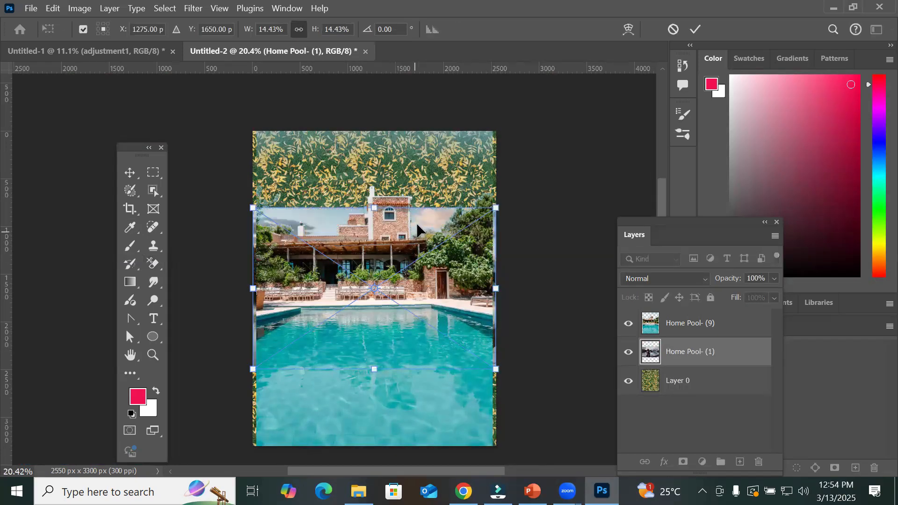
Step: Move the placed lake photo up to the canvas's upper edge behind the house and commit the placement
{"action": "left_click_drag", "start_coordinate": [424, 214], "coordinate": [414, 138]}
{"action": "left_click", "coordinate": [695, 30]}
{"action": "key", "text": "e"}
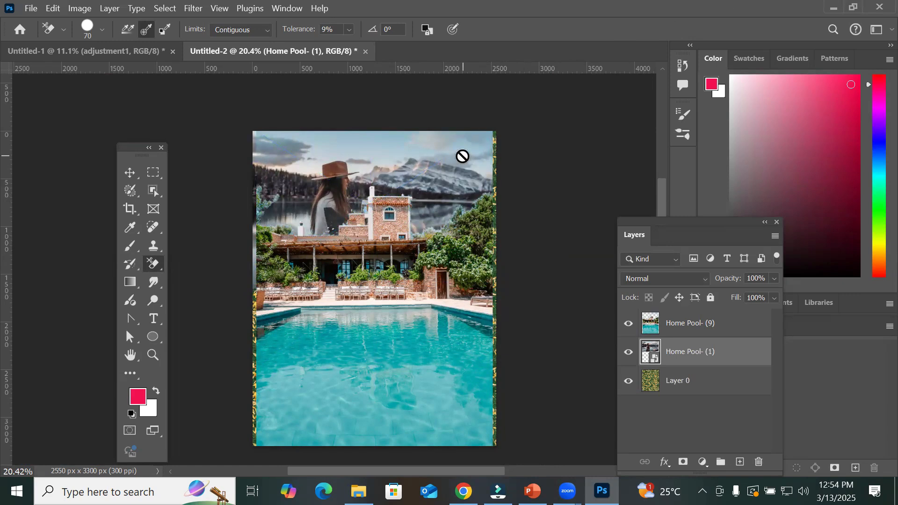
Step: Select the Home Pool- (9) layer and set the Background Eraser to a 600 px brush with 21% tolerance
{"action": "scroll", "coordinate": [412, 134], "scroll_direction": "up", "scroll_amount": 1}
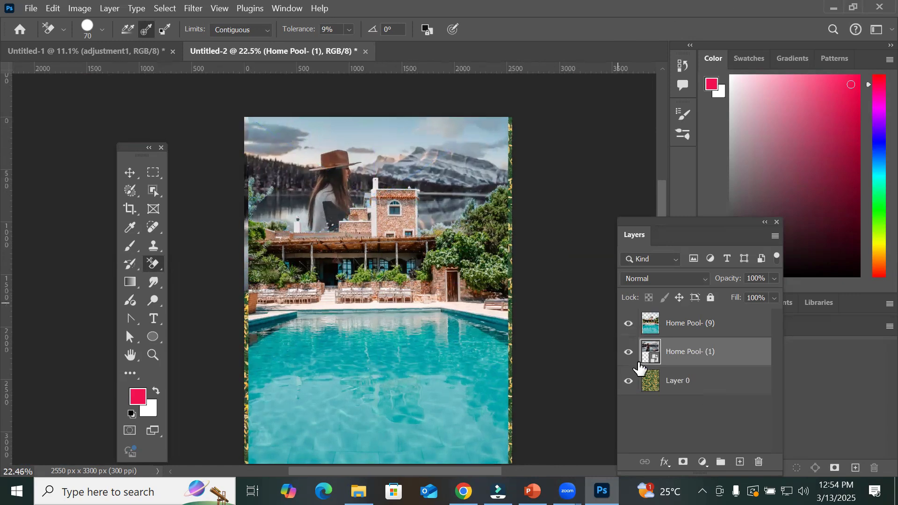
{"action": "left_click", "coordinate": [667, 382]}
{"action": "left_click", "coordinate": [678, 358]}
{"action": "left_click", "coordinate": [706, 323]}
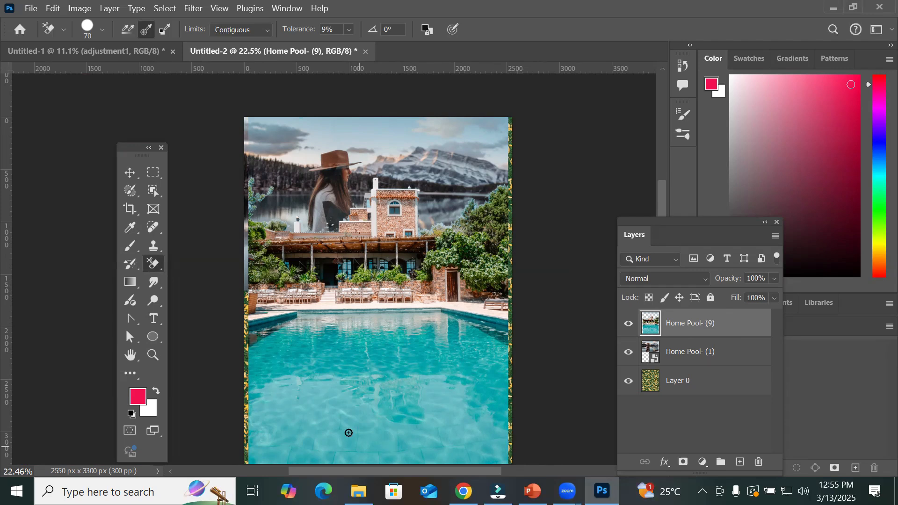
{"action": "scroll", "coordinate": [369, 358], "scroll_direction": "up", "scroll_amount": 1}
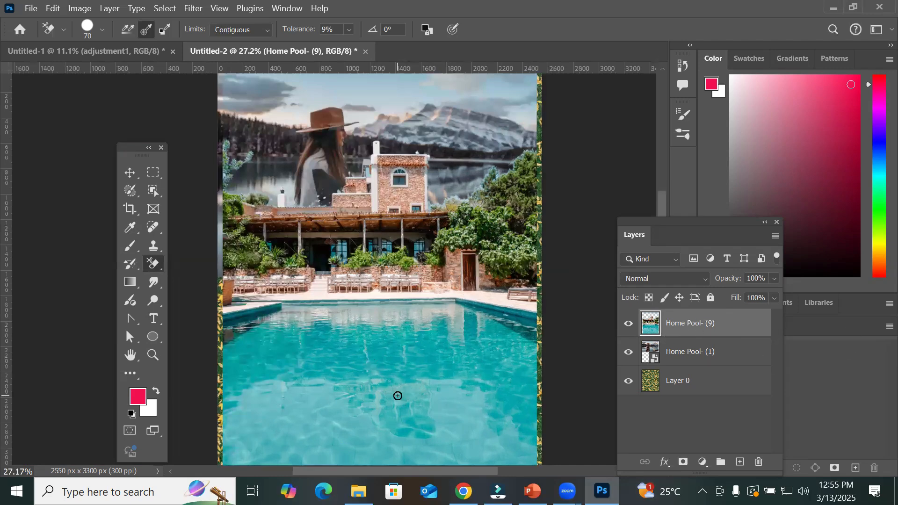
{"action": "key", "text": "bracketright"}
{"action": "key", "text": "bracketright"}
{"action": "key", "text": "bracketright"}
{"action": "key", "text": "bracketright"}
{"action": "key", "text": "bracketright"}
{"action": "key", "text": "bracketright"}
{"action": "key", "text": "bracketright"}
{"action": "key", "text": "bracketright"}
{"action": "key", "text": "bracketright"}
{"action": "key", "text": "bracketright"}
{"action": "key", "text": "bracketright"}
{"action": "key", "text": "bracketright"}
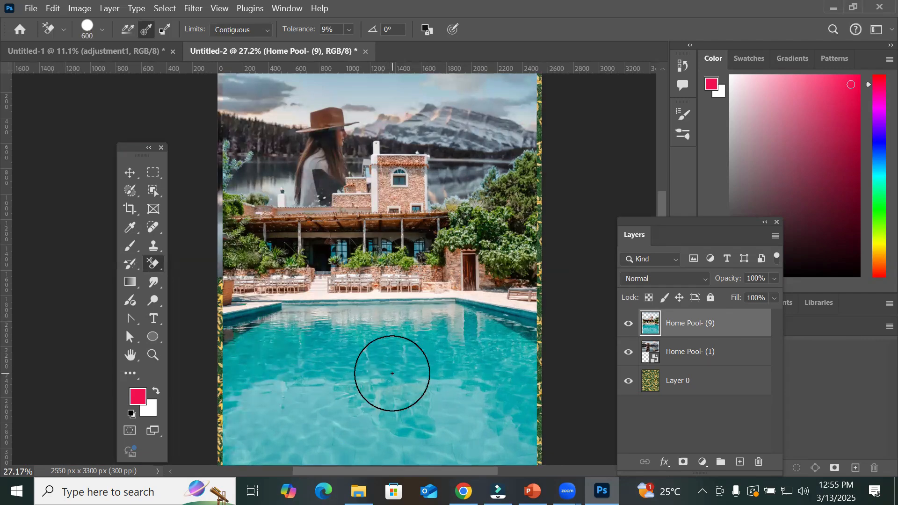
{"action": "left_click", "coordinate": [349, 30]}
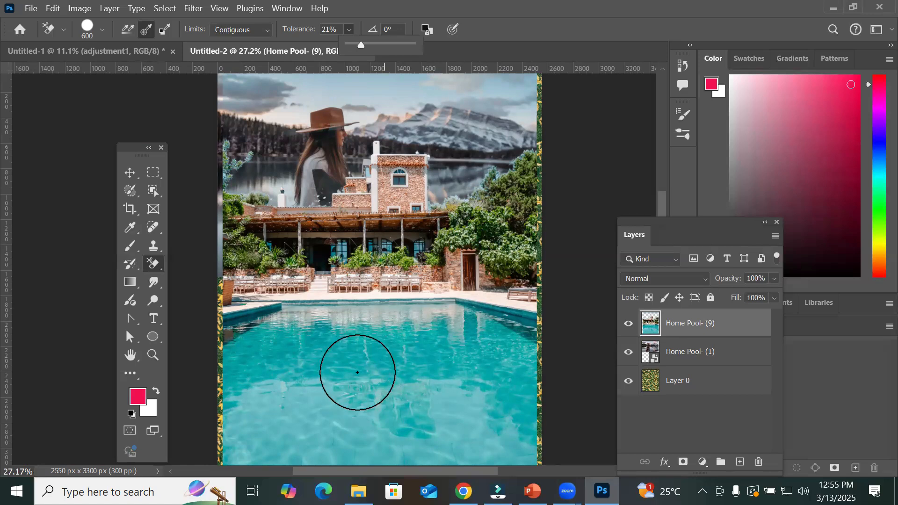
{"action": "left_click", "coordinate": [662, 392]}
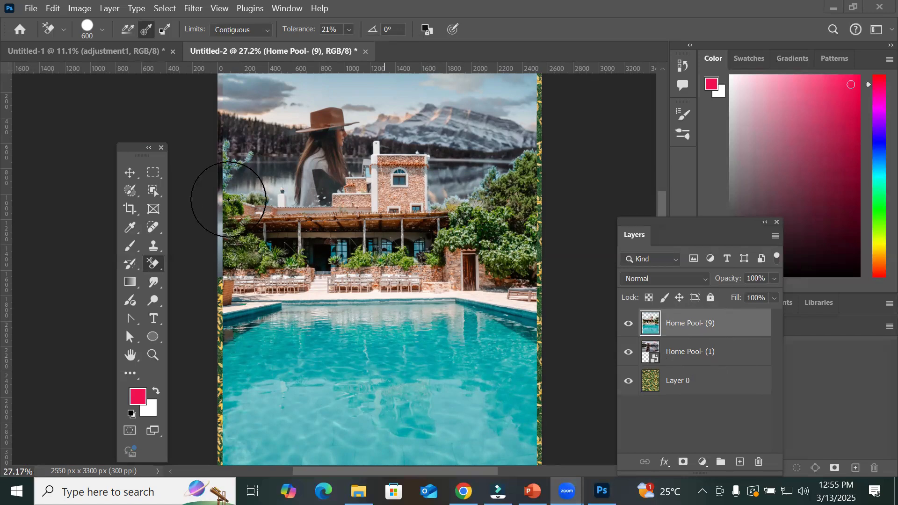
Step: Scale the Home Pool- (1) layer to 34.96% and position it to cover the whole canvas behind the pool photo
{"action": "left_click", "coordinate": [686, 355]}
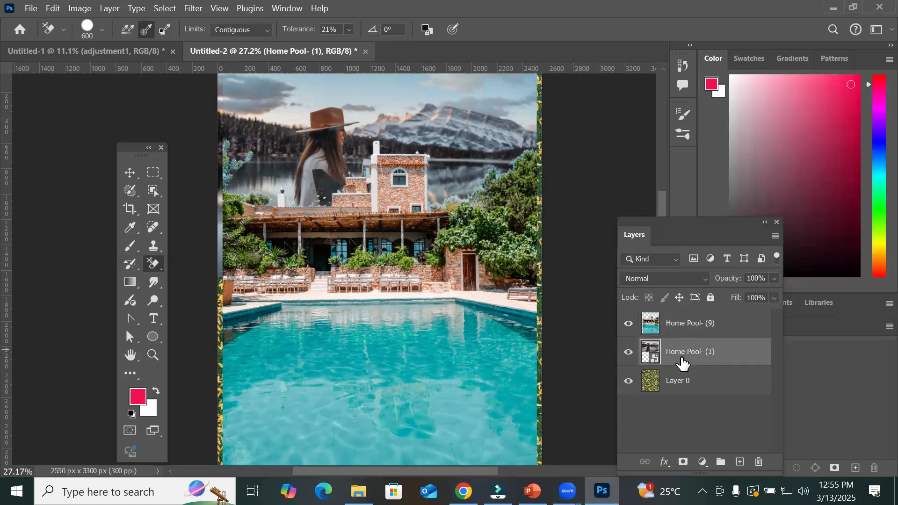
{"action": "key", "text": "ctrl+t"}
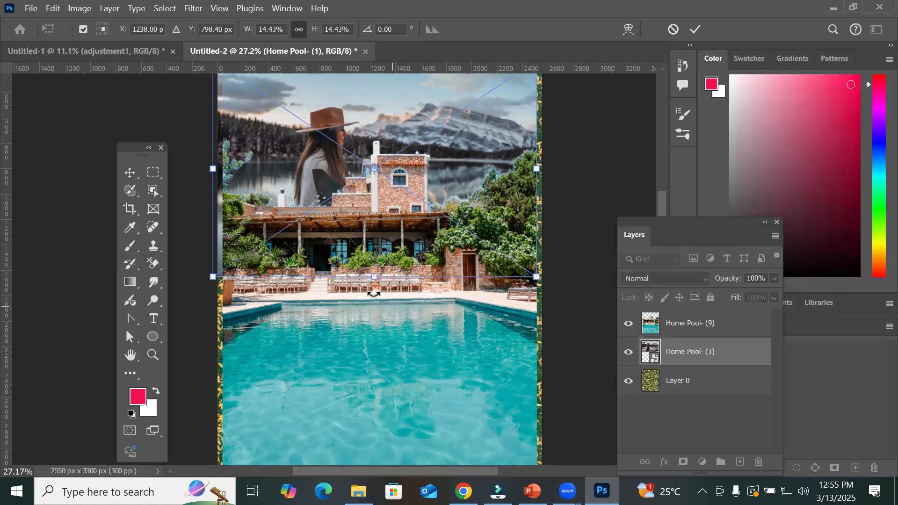
{"action": "left_click_drag", "start_coordinate": [373, 278], "coordinate": [352, 474]}
{"action": "left_click_drag", "start_coordinate": [390, 281], "coordinate": [393, 224]}
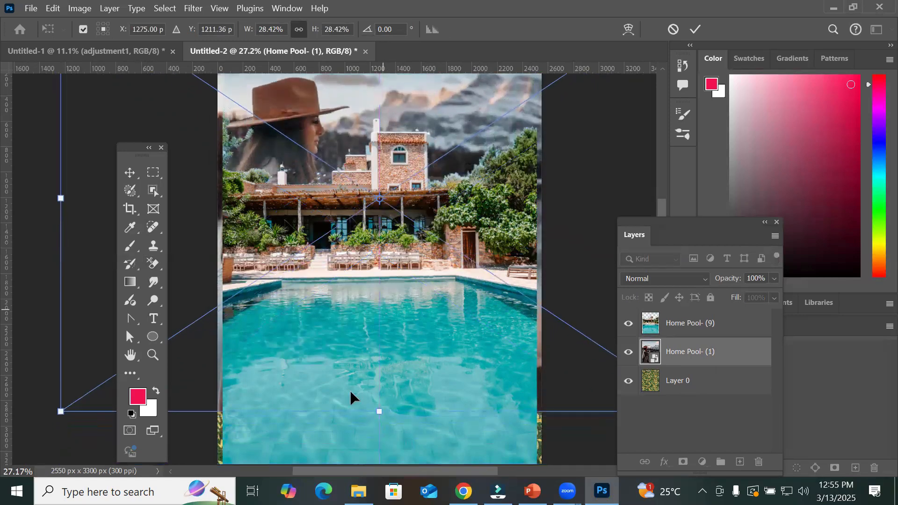
{"action": "mouse_move", "coordinate": [378, 412]}
{"action": "left_mouse_down"}
{"action": "mouse_move", "coordinate": [374, 478]}
{"action": "mouse_move", "coordinate": [387, 408]}
{"action": "left_mouse_up"}
{"action": "scroll", "coordinate": [411, 256], "scroll_direction": "up", "scroll_amount": 3}
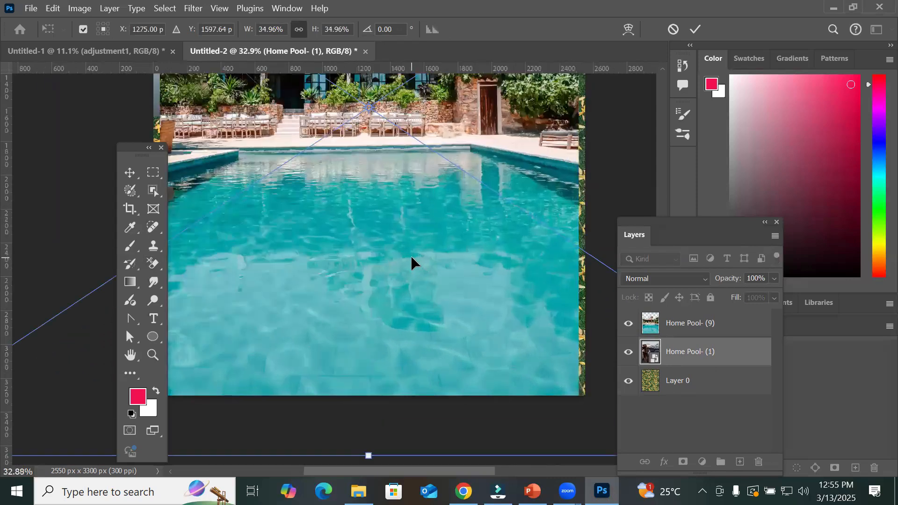
{"action": "scroll", "coordinate": [411, 255], "scroll_direction": "down", "scroll_amount": 8}
{"action": "scroll", "coordinate": [412, 255], "scroll_direction": "down", "scroll_amount": 1}
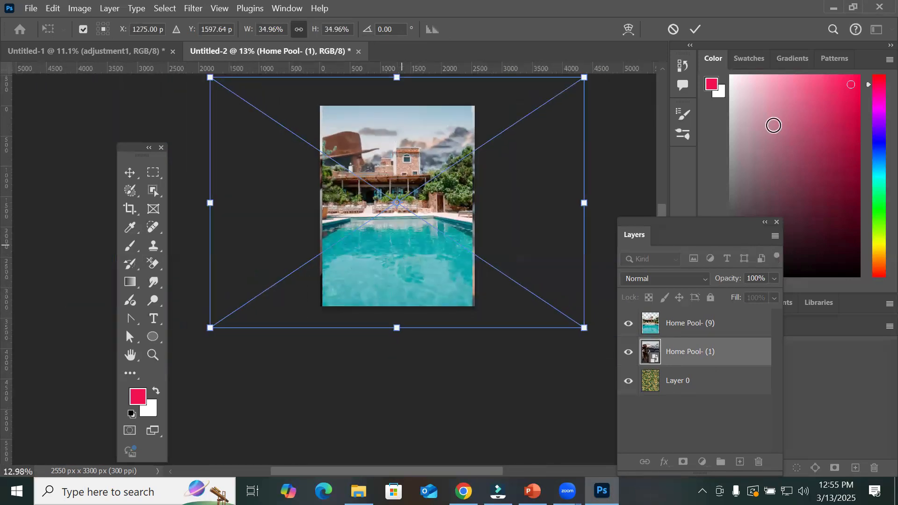
{"action": "key", "text": "e"}
{"action": "left_click", "coordinate": [696, 29]}
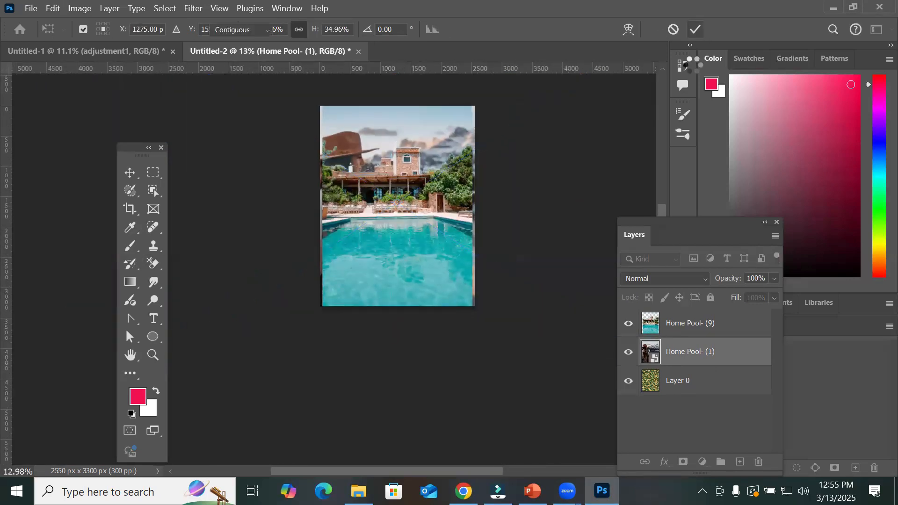
Step: Erase part of the pool water on the Home Pool- (9) layer with the 600 px Background Eraser
{"action": "scroll", "coordinate": [393, 129], "scroll_direction": "up", "scroll_amount": 2}
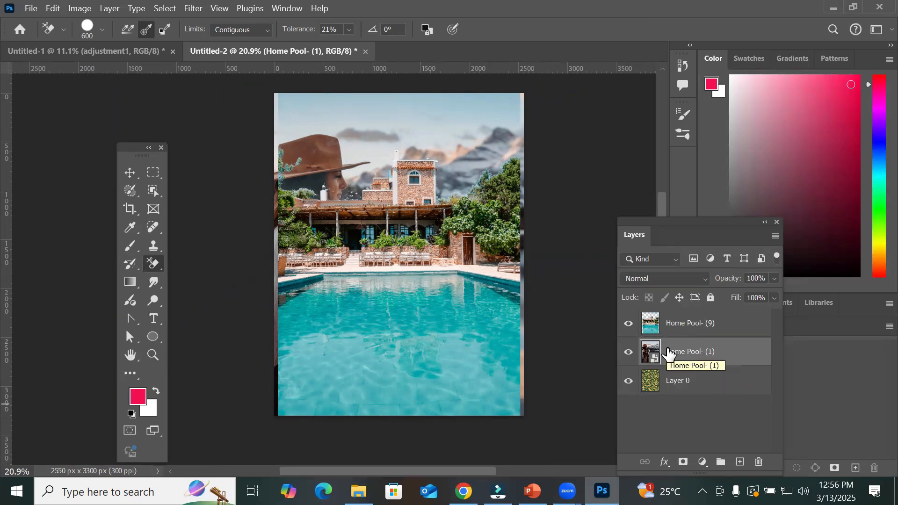
{"action": "left_click", "coordinate": [700, 329]}
{"action": "mouse_move", "coordinate": [421, 323]}
{"action": "left_mouse_down"}
{"action": "mouse_move", "coordinate": [462, 343]}
{"action": "mouse_move", "coordinate": [386, 342]}
{"action": "mouse_move", "coordinate": [394, 330]}
{"action": "mouse_move", "coordinate": [373, 325]}
{"action": "mouse_move", "coordinate": [346, 352]}
{"action": "mouse_move", "coordinate": [374, 337]}
{"action": "mouse_move", "coordinate": [386, 297]}
{"action": "mouse_move", "coordinate": [320, 380]}
{"action": "mouse_move", "coordinate": [328, 345]}
{"action": "mouse_move", "coordinate": [297, 359]}
{"action": "mouse_move", "coordinate": [346, 384]}
{"action": "mouse_move", "coordinate": [447, 291]}
{"action": "mouse_move", "coordinate": [380, 333]}
{"action": "mouse_move", "coordinate": [356, 388]}
{"action": "mouse_move", "coordinate": [389, 345]}
{"action": "mouse_move", "coordinate": [439, 313]}
{"action": "mouse_move", "coordinate": [448, 340]}
{"action": "mouse_move", "coordinate": [492, 332]}
{"action": "mouse_move", "coordinate": [479, 315]}
{"action": "mouse_move", "coordinate": [410, 354]}
{"action": "mouse_move", "coordinate": [352, 356]}
{"action": "mouse_move", "coordinate": [343, 381]}
{"action": "mouse_move", "coordinate": [343, 351]}
{"action": "mouse_move", "coordinate": [351, 370]}
{"action": "mouse_move", "coordinate": [297, 384]}
{"action": "mouse_move", "coordinate": [319, 371]}
{"action": "mouse_move", "coordinate": [316, 307]}
{"action": "left_mouse_up"}
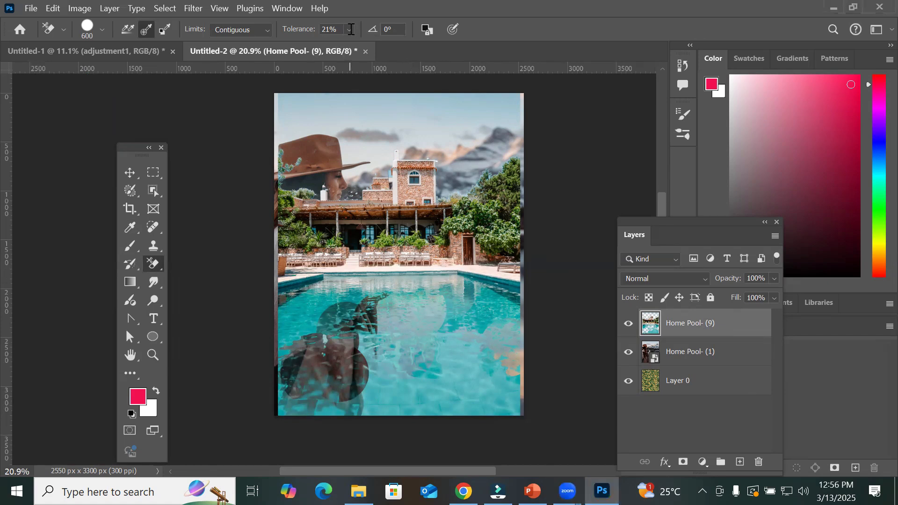
Step: Set the Background Eraser tolerance to 33% for erasing the pool water
{"action": "left_click", "coordinate": [350, 30]}
{"action": "left_click_drag", "start_coordinate": [359, 44], "coordinate": [364, 44]}
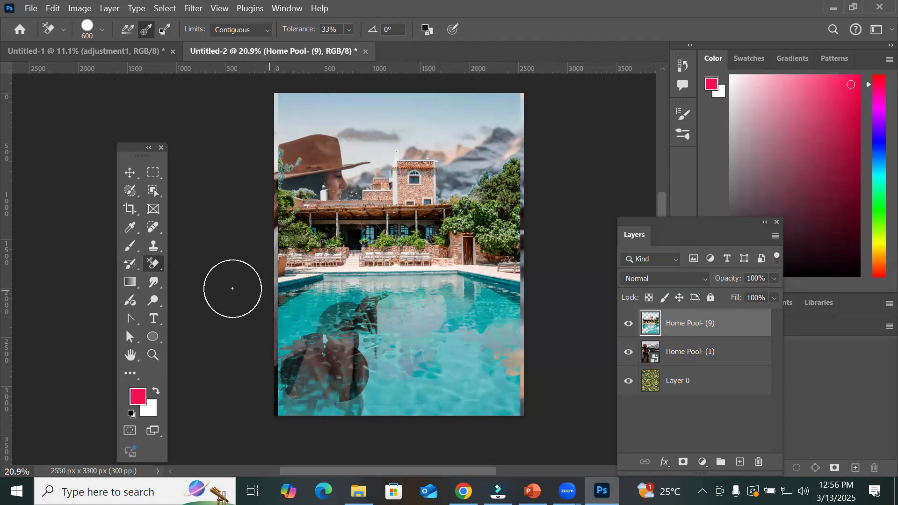
{"action": "scroll", "coordinate": [401, 341], "scroll_direction": "up", "scroll_amount": 3}
{"action": "scroll", "coordinate": [431, 366], "scroll_direction": "up", "scroll_amount": 4}
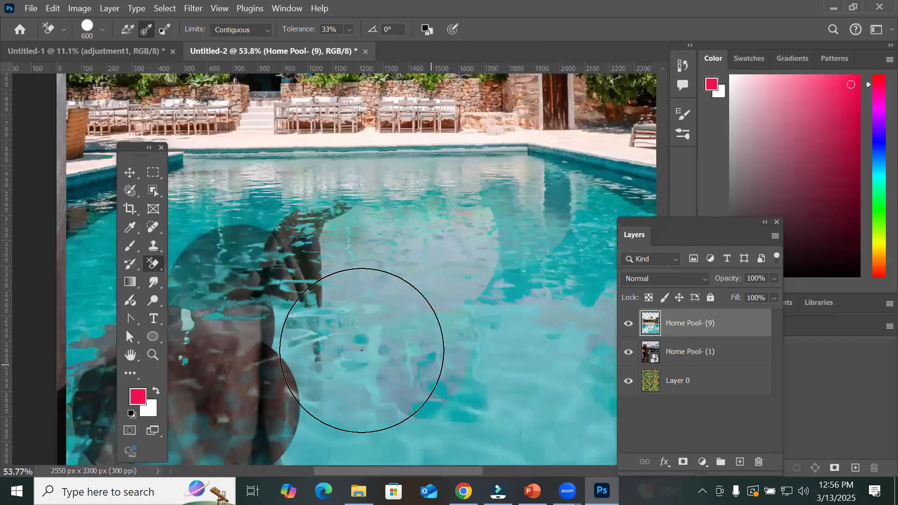
Step: Erase the remaining pool water on the Home Pool- (9) layer with the 600 px Background Eraser
{"action": "mouse_move", "coordinate": [341, 320]}
{"action": "left_mouse_down"}
{"action": "mouse_move", "coordinate": [321, 275]}
{"action": "mouse_move", "coordinate": [331, 287]}
{"action": "mouse_move", "coordinate": [244, 225]}
{"action": "mouse_move", "coordinate": [233, 292]}
{"action": "mouse_move", "coordinate": [107, 337]}
{"action": "mouse_move", "coordinate": [323, 285]}
{"action": "mouse_move", "coordinate": [94, 323]}
{"action": "mouse_move", "coordinate": [325, 322]}
{"action": "mouse_move", "coordinate": [467, 402]}
{"action": "mouse_move", "coordinate": [487, 371]}
{"action": "mouse_move", "coordinate": [395, 205]}
{"action": "mouse_move", "coordinate": [549, 294]}
{"action": "mouse_move", "coordinate": [281, 337]}
{"action": "mouse_move", "coordinate": [345, 301]}
{"action": "mouse_move", "coordinate": [162, 209]}
{"action": "mouse_move", "coordinate": [70, 243]}
{"action": "mouse_move", "coordinate": [155, 187]}
{"action": "mouse_move", "coordinate": [135, 355]}
{"action": "mouse_move", "coordinate": [483, 411]}
{"action": "mouse_move", "coordinate": [393, 279]}
{"action": "mouse_move", "coordinate": [372, 288]}
{"action": "mouse_move", "coordinate": [413, 275]}
{"action": "mouse_move", "coordinate": [168, 340]}
{"action": "mouse_move", "coordinate": [323, 365]}
{"action": "mouse_move", "coordinate": [243, 360]}
{"action": "mouse_move", "coordinate": [89, 262]}
{"action": "mouse_move", "coordinate": [82, 366]}
{"action": "left_mouse_up"}
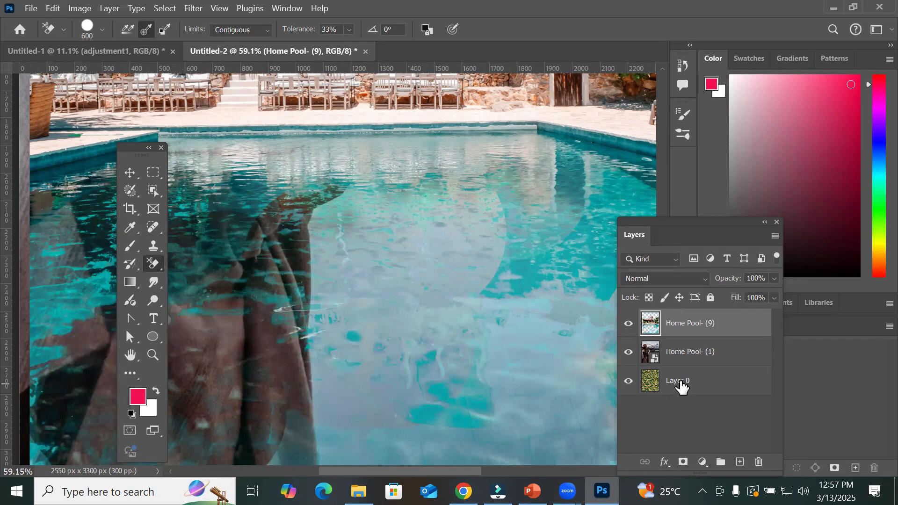
{"action": "mouse_move", "coordinate": [512, 284]}
{"action": "left_mouse_down"}
{"action": "mouse_move", "coordinate": [517, 325]}
{"action": "mouse_move", "coordinate": [530, 258]}
{"action": "mouse_move", "coordinate": [484, 226]}
{"action": "mouse_move", "coordinate": [343, 241]}
{"action": "left_mouse_up"}
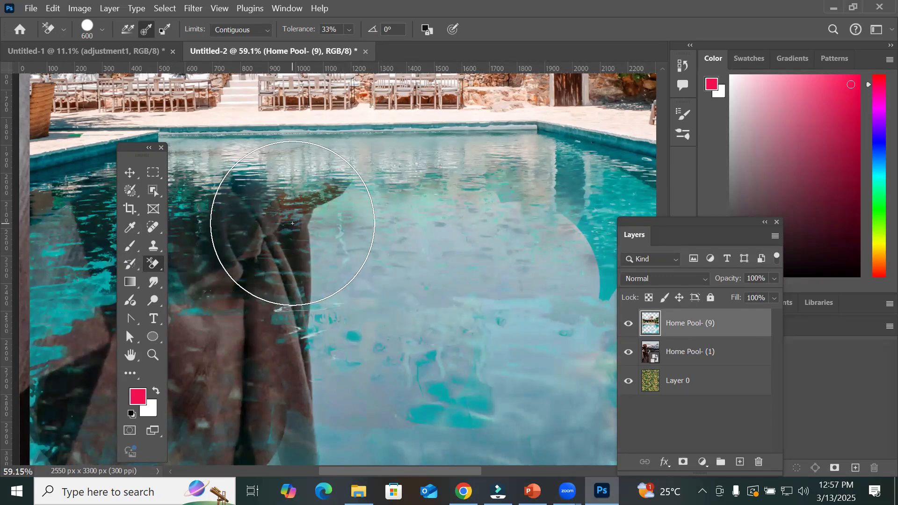
{"action": "left_click_drag", "start_coordinate": [98, 324], "coordinate": [65, 290]}
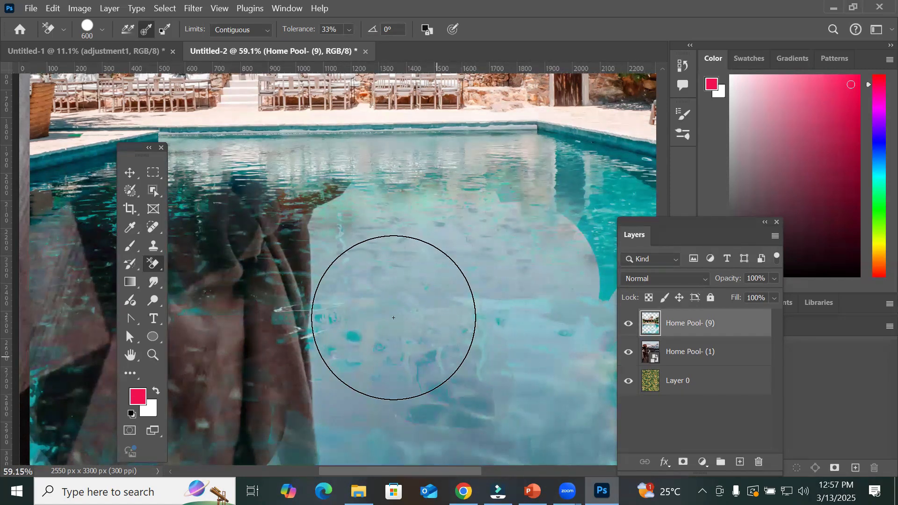
{"action": "scroll", "coordinate": [260, 349], "scroll_direction": "down", "scroll_amount": 3}
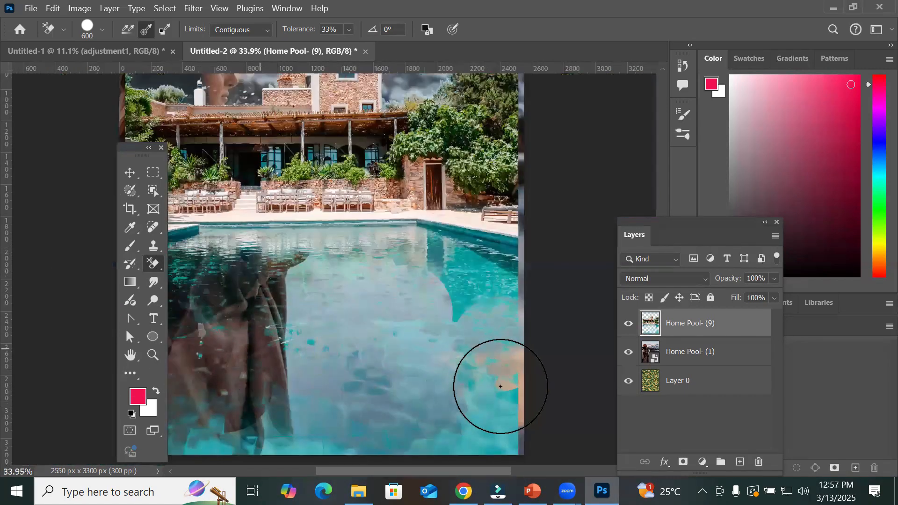
{"action": "left_click_drag", "start_coordinate": [496, 389], "coordinate": [489, 412]}
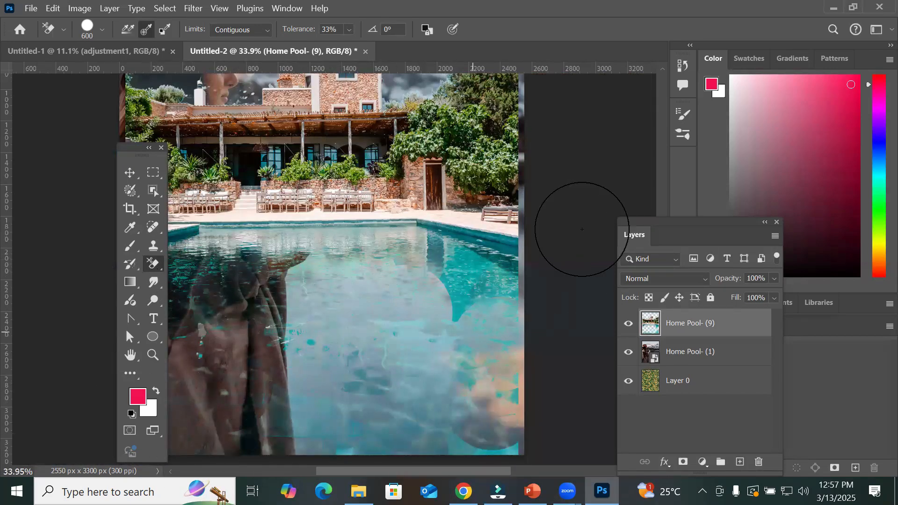
{"action": "left_click", "coordinate": [504, 324]}
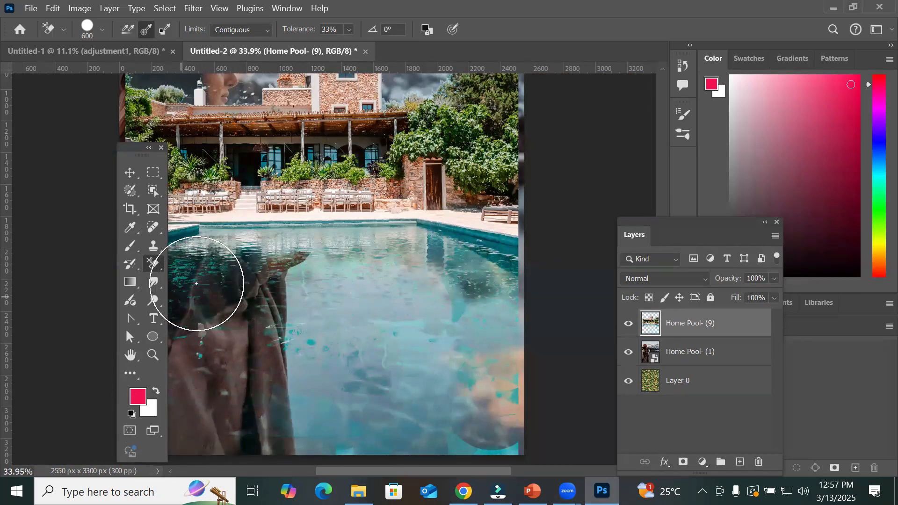
{"action": "mouse_move", "coordinate": [454, 375]}
{"action": "left_mouse_down"}
{"action": "mouse_move", "coordinate": [478, 366]}
{"action": "mouse_move", "coordinate": [423, 339]}
{"action": "mouse_move", "coordinate": [365, 395]}
{"action": "mouse_move", "coordinate": [388, 423]}
{"action": "mouse_move", "coordinate": [379, 341]}
{"action": "left_mouse_up"}
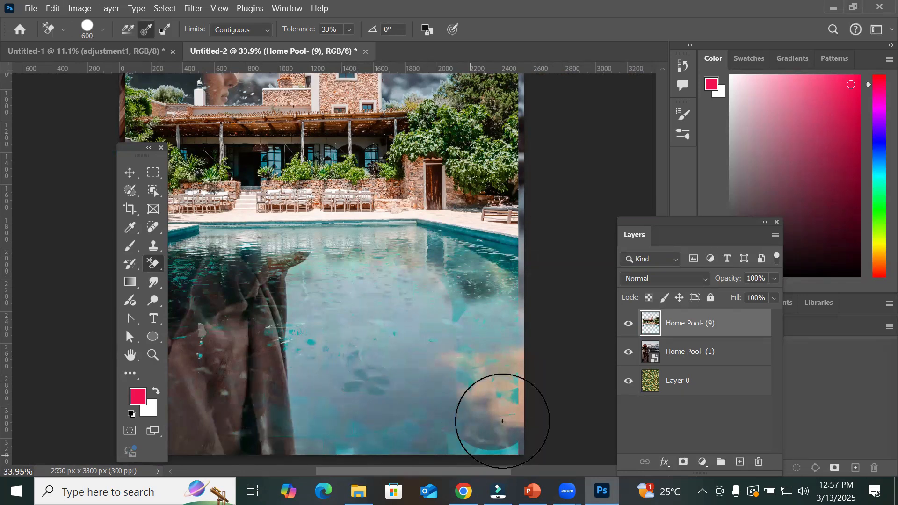
{"action": "mouse_move", "coordinate": [527, 327]}
{"action": "left_mouse_down"}
{"action": "mouse_move", "coordinate": [535, 296]}
{"action": "mouse_move", "coordinate": [443, 244]}
{"action": "mouse_move", "coordinate": [517, 257]}
{"action": "mouse_move", "coordinate": [528, 271]}
{"action": "mouse_move", "coordinate": [468, 270]}
{"action": "left_mouse_up"}
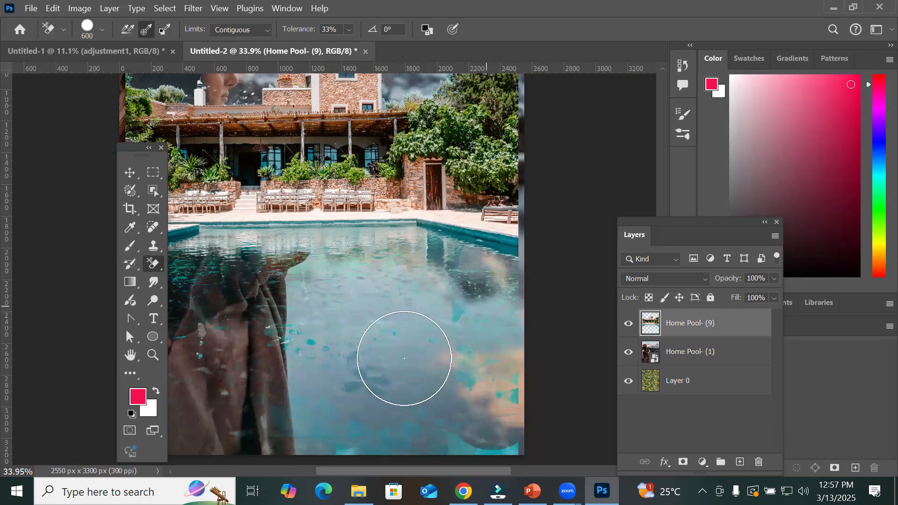
{"action": "mouse_move", "coordinate": [504, 411]}
{"action": "left_mouse_down"}
{"action": "mouse_move", "coordinate": [511, 398]}
{"action": "mouse_move", "coordinate": [483, 438]}
{"action": "mouse_move", "coordinate": [509, 452]}
{"action": "left_mouse_up"}
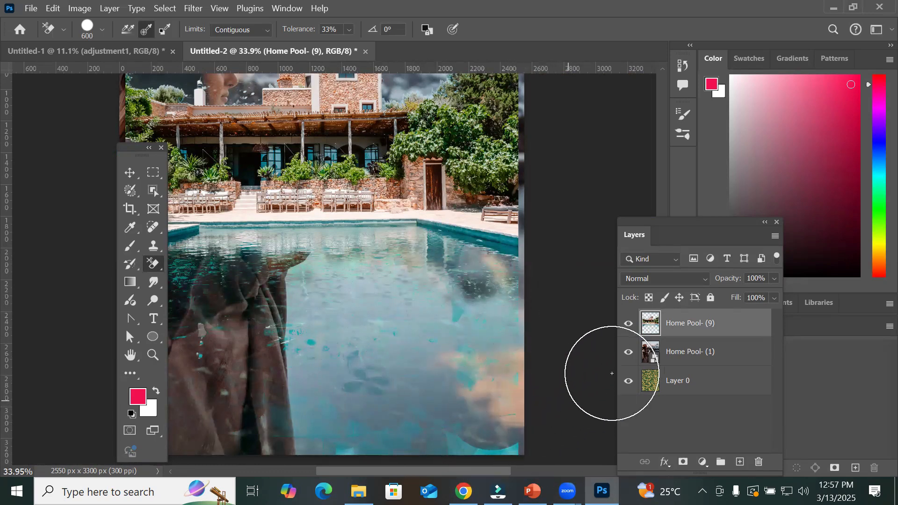
Step: Hide the Home Pool- (1) layer and check the erased pool photo against the leaf pattern layer
{"action": "left_click", "coordinate": [629, 357]}
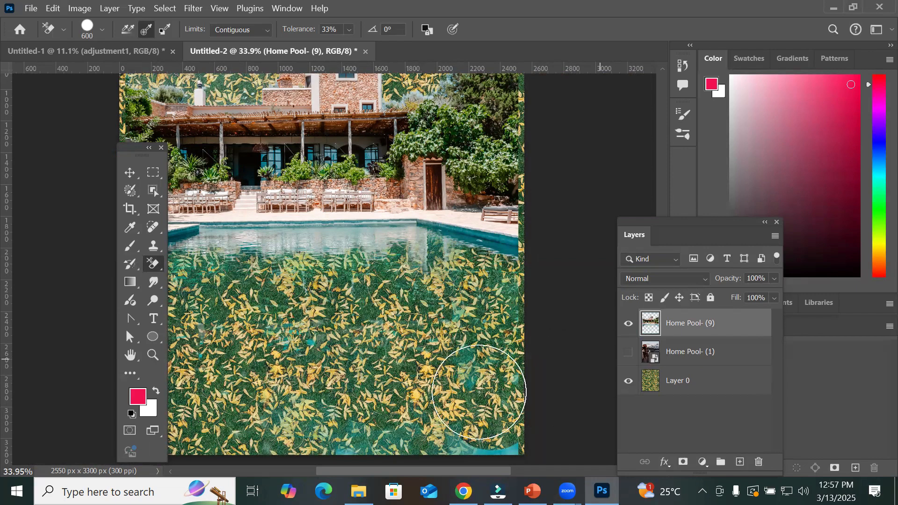
{"action": "scroll", "coordinate": [463, 370], "scroll_direction": "down", "scroll_amount": 3}
{"action": "scroll", "coordinate": [457, 361], "scroll_direction": "down", "scroll_amount": 1}
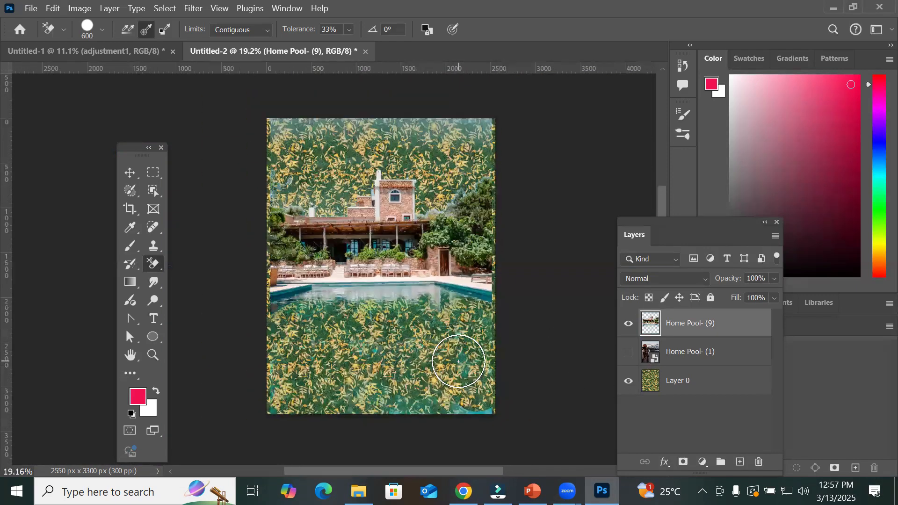
{"action": "scroll", "coordinate": [481, 400], "scroll_direction": "up", "scroll_amount": 3}
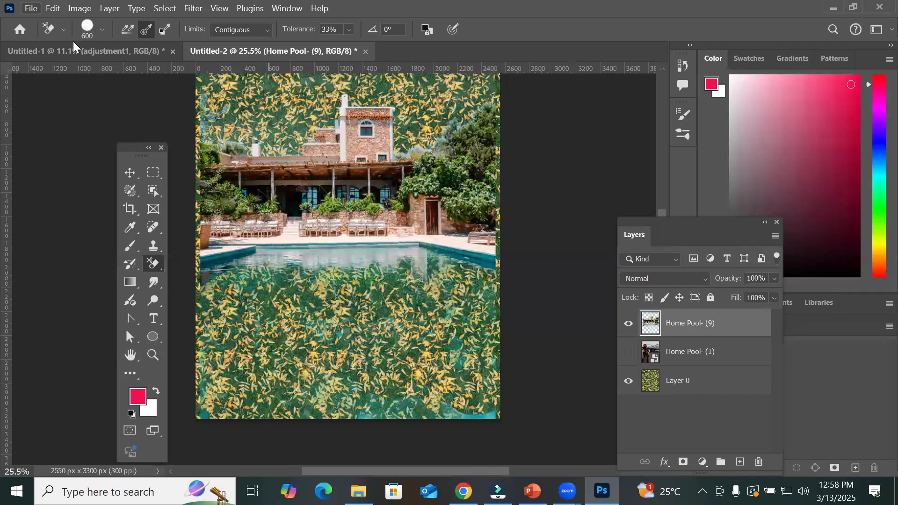
Step: Create a new document from the recent Letter preset, 8.5 x 11 in at 300 ppi, and fit it in view
{"action": "left_click", "coordinate": [33, 8]}
{"action": "left_click", "coordinate": [63, 26]}
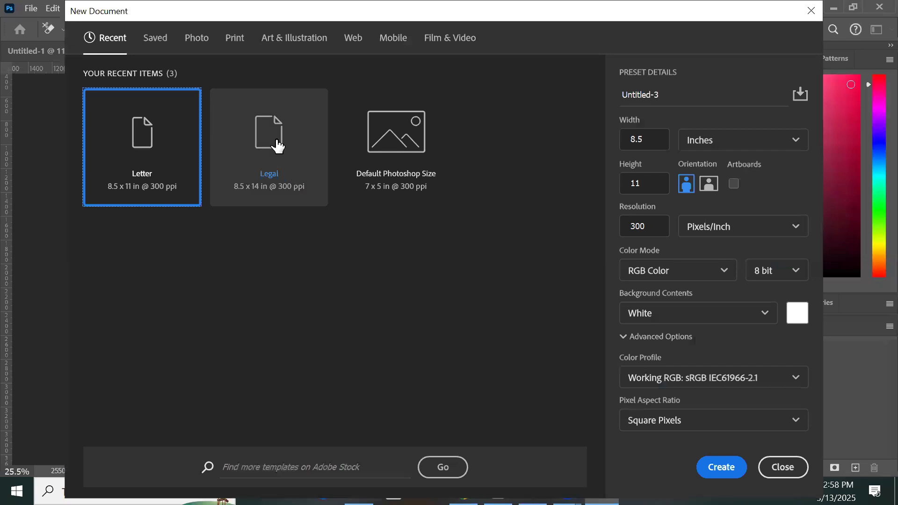
{"action": "double_click", "coordinate": [151, 153]}
{"action": "key", "text": "ctrl+0"}
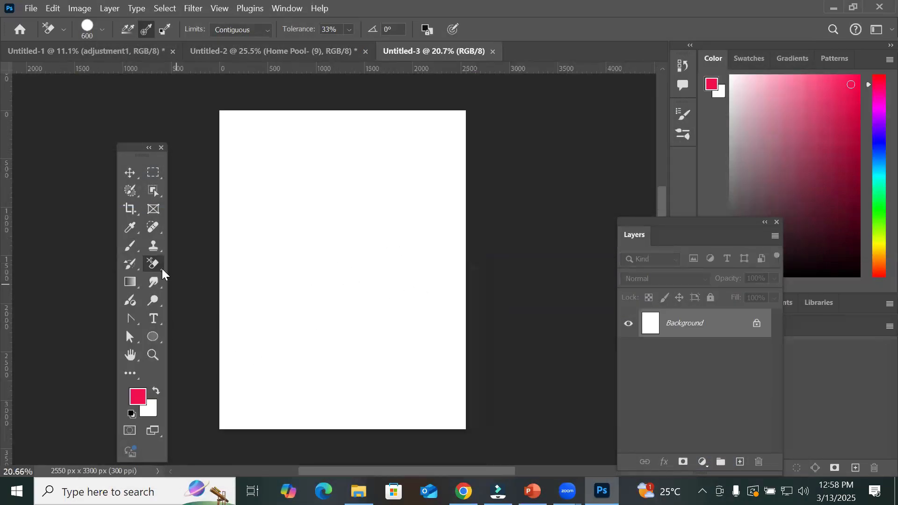
Step: Paint a straight red diagonal band from the canvas's upper-left to its lower-right corner with a 1200 px brush
{"action": "left_click", "coordinate": [130, 248]}
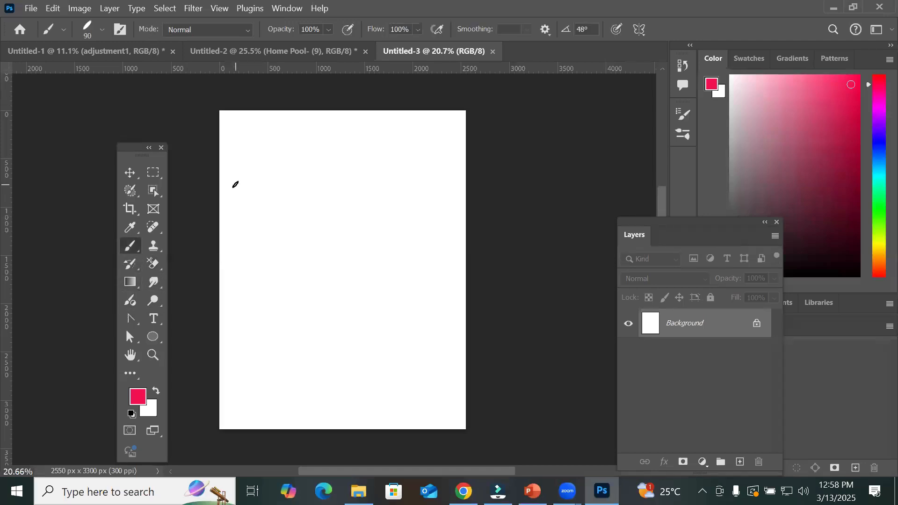
{"action": "key", "text": "bracketright"}
{"action": "key", "text": "bracketright"}
{"action": "key", "text": "bracketright"}
{"action": "key", "text": "bracketright"}
{"action": "key", "text": "bracketright"}
{"action": "key", "text": "bracketright"}
{"action": "key", "text": "bracketright"}
{"action": "key", "text": "bracketright"}
{"action": "key", "text": "bracketright"}
{"action": "key", "text": "bracketright"}
{"action": "key", "text": "bracketright"}
{"action": "key", "text": "bracketright"}
{"action": "key", "text": "bracketright"}
{"action": "key", "text": "bracketright"}
{"action": "key", "text": "bracketright"}
{"action": "key", "text": "bracketright"}
{"action": "left_click", "coordinate": [236, 122]}
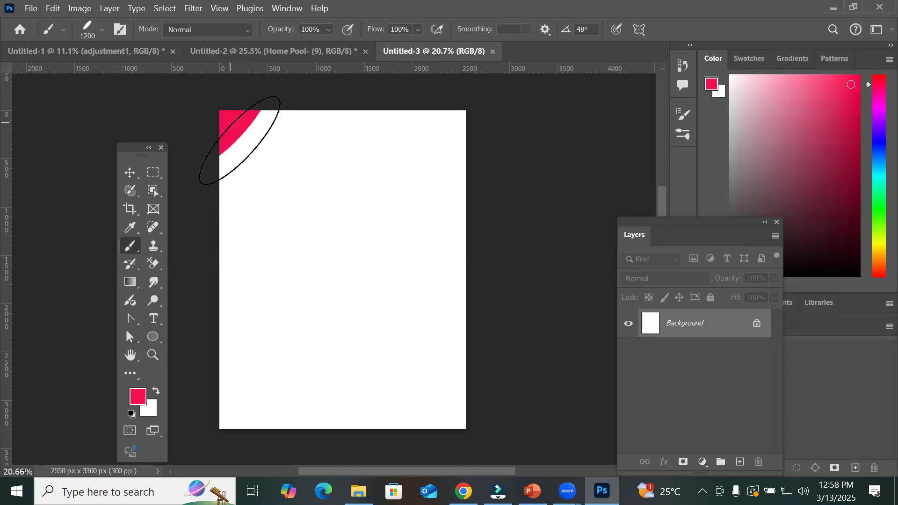
{"action": "left_click_drag", "start_coordinate": [455, 419], "coordinate": [457, 422]}
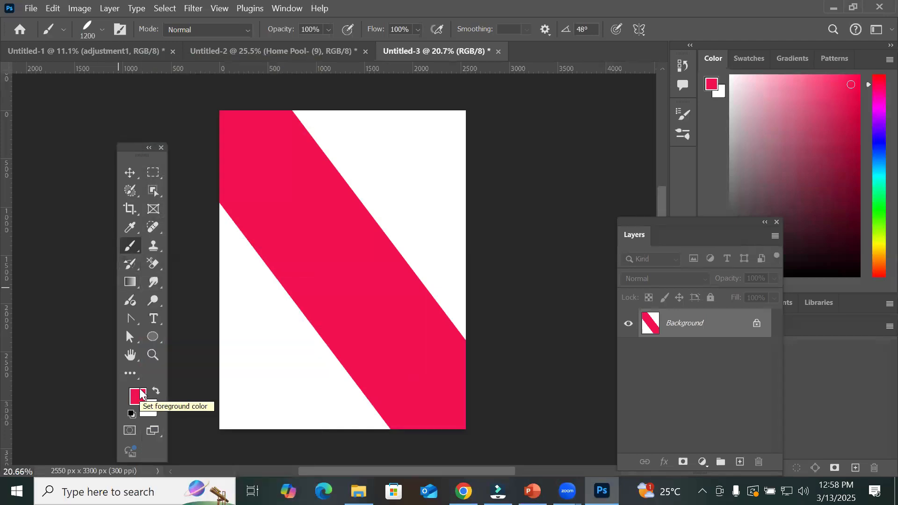
Step: Set the foreground colour to green 06f660 and paint a diagonal stripe from the upper-right to the lower-left corner across the red band
{"action": "left_click", "coordinate": [138, 397]}
{"action": "left_click", "coordinate": [460, 192]}
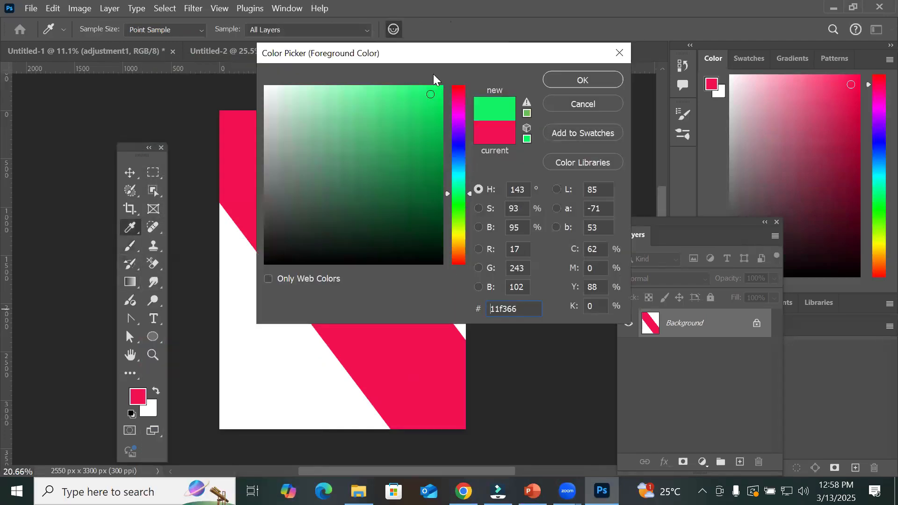
{"action": "left_click", "coordinate": [439, 91]}
{"action": "left_click", "coordinate": [576, 83]}
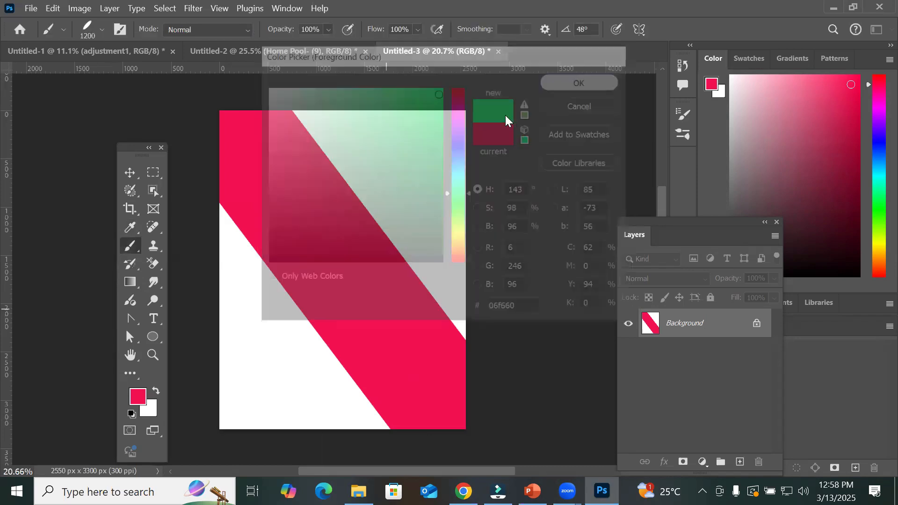
{"action": "left_click", "coordinate": [427, 147]}
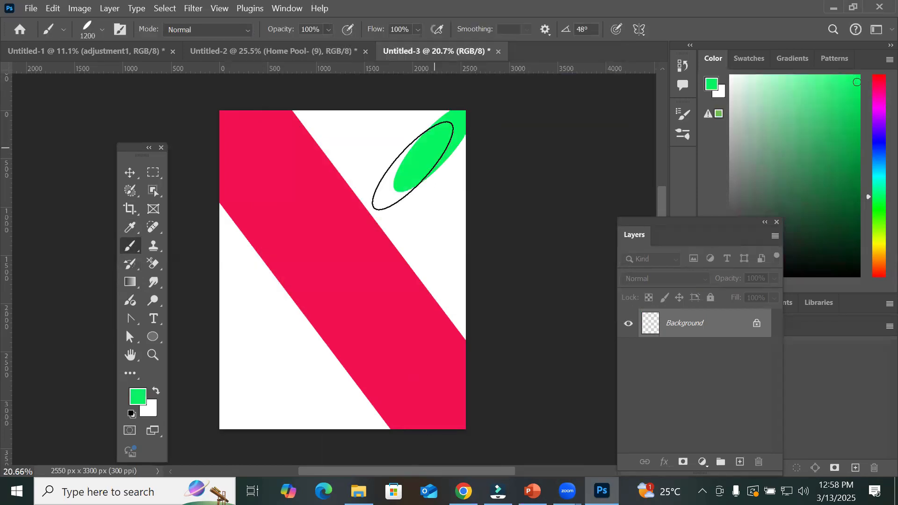
{"action": "left_click", "coordinate": [234, 411], "text": "shift"}
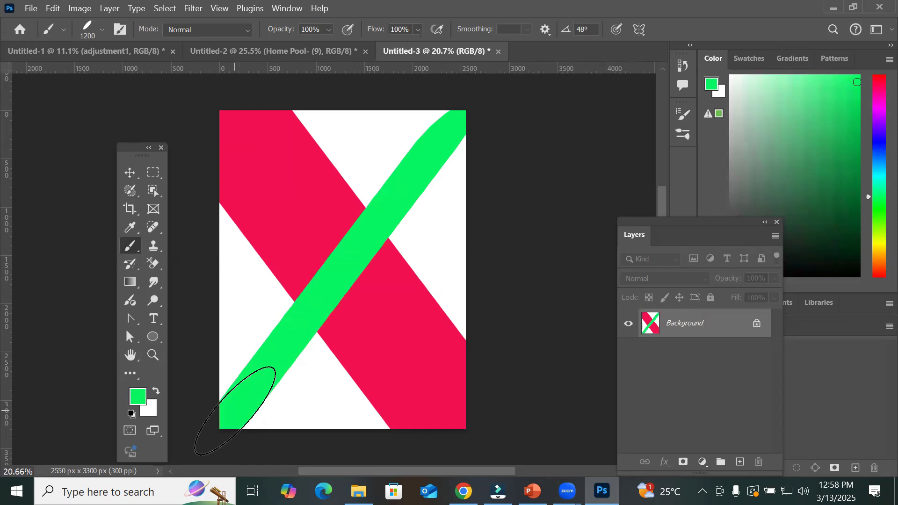
Step: Unlock the Background layer and erase the green diagonal stripe with the 600 px Background Eraser at 33% tolerance
{"action": "left_click", "coordinate": [757, 327]}
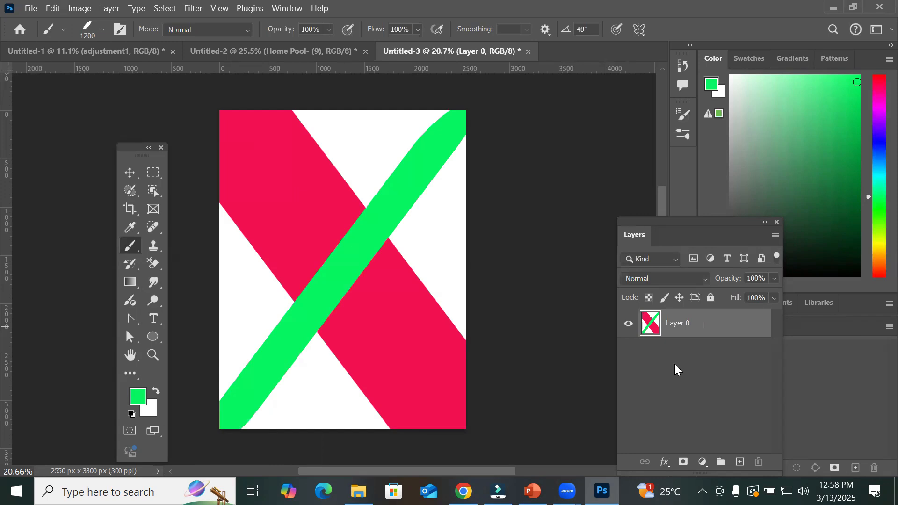
{"action": "left_click", "coordinate": [155, 264]}
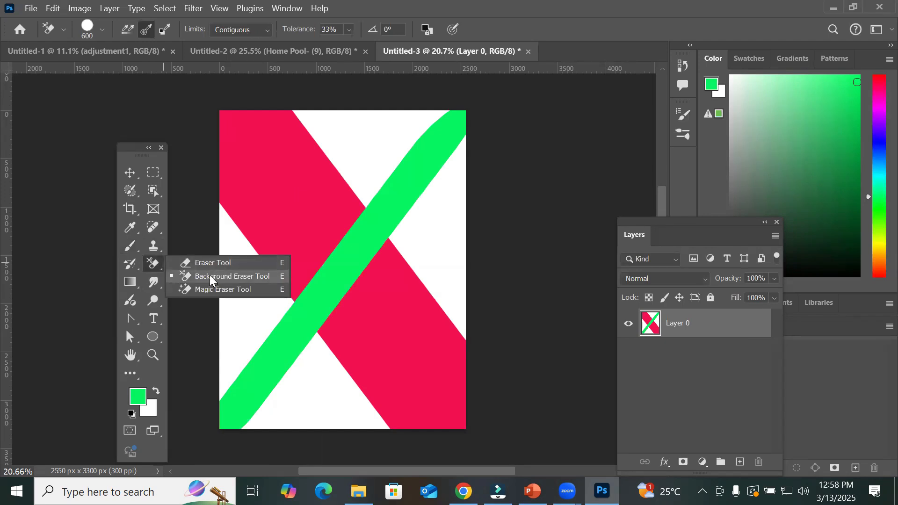
{"action": "left_click", "coordinate": [210, 276]}
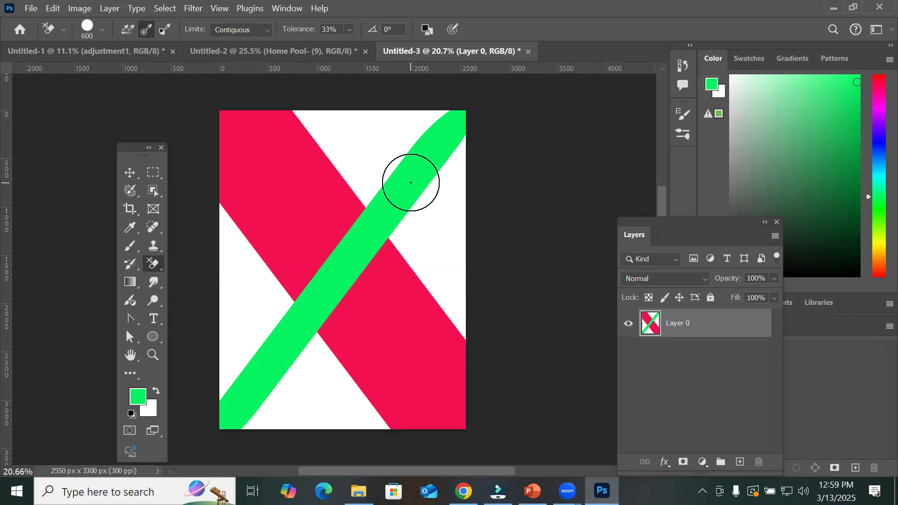
{"action": "mouse_move", "coordinate": [411, 183]}
{"action": "left_mouse_down"}
{"action": "mouse_move", "coordinate": [298, 311]}
{"action": "mouse_move", "coordinate": [226, 415]}
{"action": "left_mouse_up"}
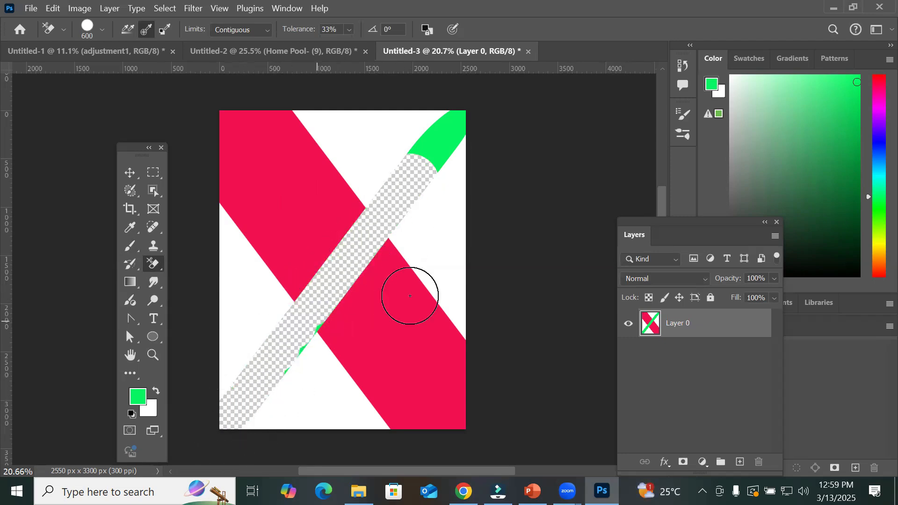
{"action": "left_click_drag", "start_coordinate": [296, 346], "coordinate": [304, 373]}
{"action": "mouse_move", "coordinate": [447, 129]}
{"action": "left_mouse_down"}
{"action": "mouse_move", "coordinate": [437, 140]}
{"action": "mouse_move", "coordinate": [436, 181]}
{"action": "left_mouse_up"}
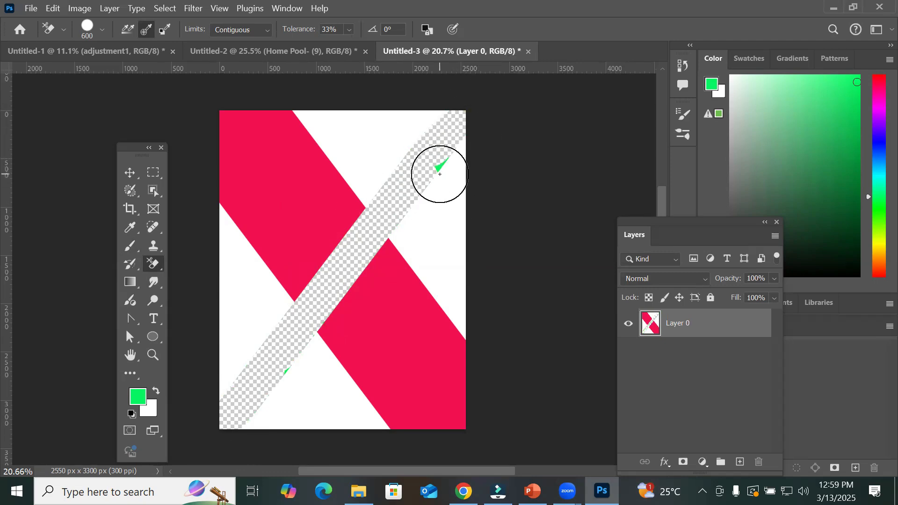
{"action": "left_click_drag", "start_coordinate": [437, 164], "coordinate": [441, 151]}
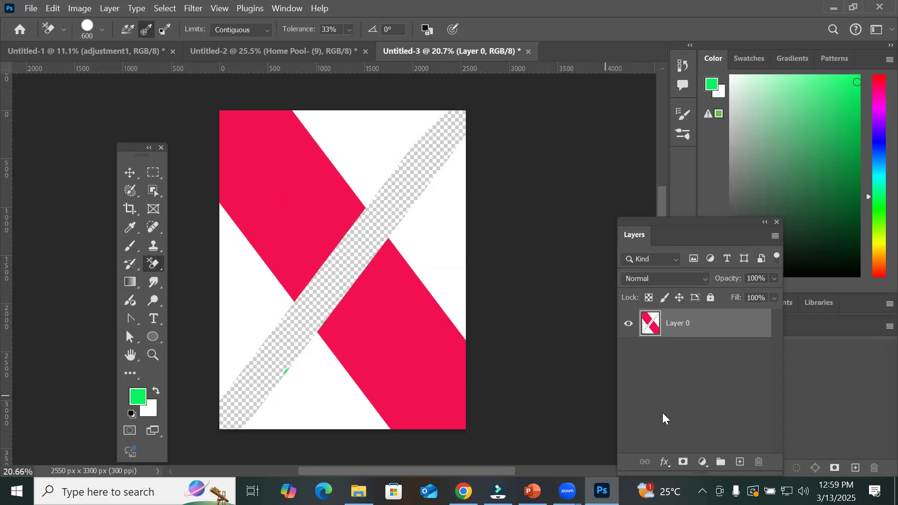
Step: Add a new layer beneath Layer 0 and fill it with a bright yellow-green foreground colour
{"action": "left_click", "coordinate": [740, 462]}
{"action": "left_click_drag", "start_coordinate": [709, 316], "coordinate": [679, 376]}
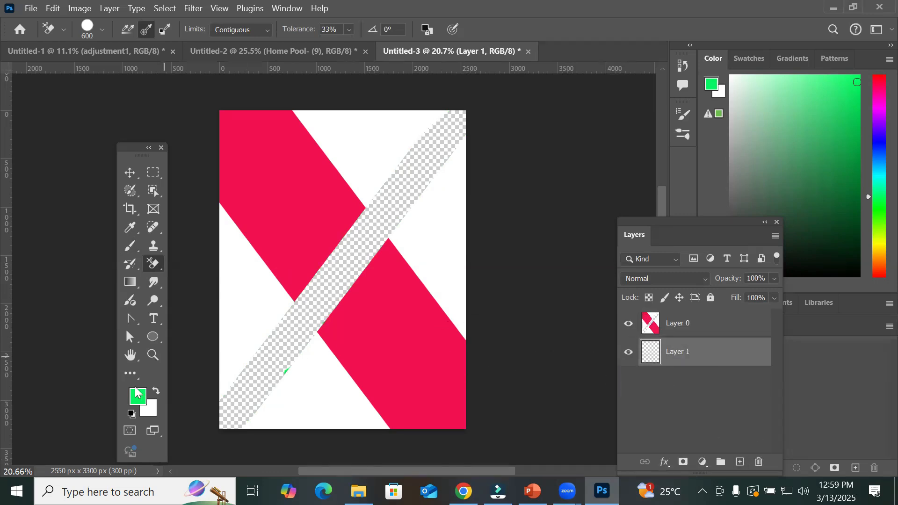
{"action": "left_click", "coordinate": [145, 401]}
{"action": "left_click", "coordinate": [457, 228]}
{"action": "left_click", "coordinate": [433, 95]}
{"action": "left_click", "coordinate": [587, 81]}
{"action": "key", "text": "alt+BackSpace"}
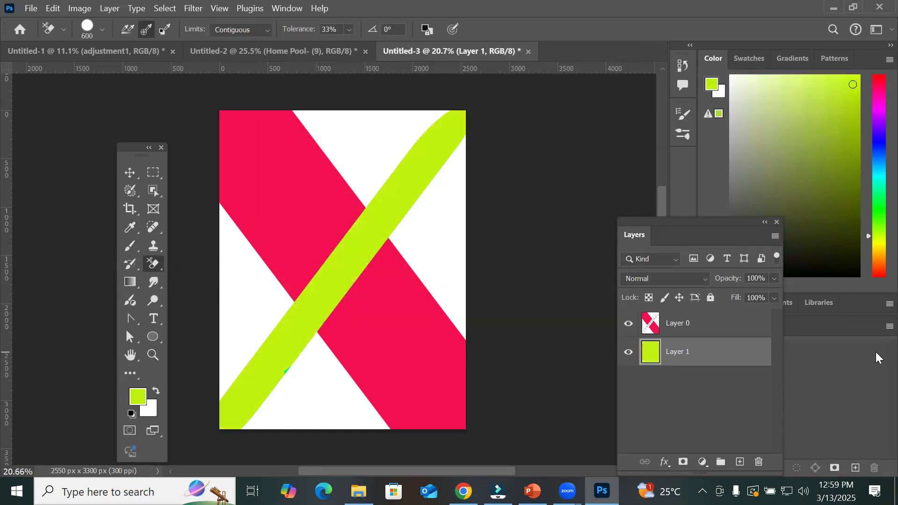
Step: Erase the red diagonal band on Layer 0 with the Background Eraser enlarged to 1300 px
{"action": "left_click", "coordinate": [664, 329]}
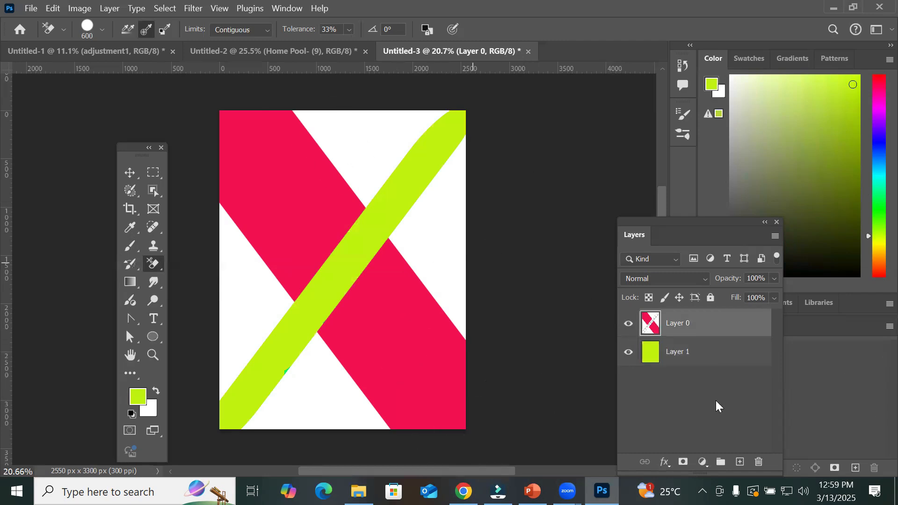
{"action": "key", "text": "bracketright"}
{"action": "key", "text": "bracketright"}
{"action": "key", "text": "bracketright"}
{"action": "key", "text": "bracketright"}
{"action": "key", "text": "bracketright"}
{"action": "key", "text": "bracketright"}
{"action": "key", "text": "bracketright"}
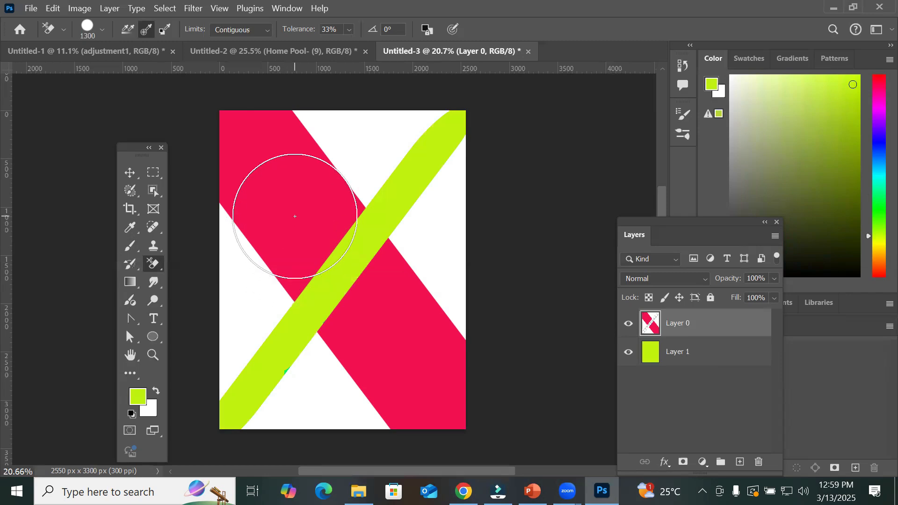
{"action": "mouse_move", "coordinate": [279, 239]}
{"action": "left_mouse_down"}
{"action": "mouse_move", "coordinate": [277, 141]}
{"action": "mouse_move", "coordinate": [300, 206]}
{"action": "mouse_move", "coordinate": [253, 238]}
{"action": "mouse_move", "coordinate": [255, 177]}
{"action": "mouse_move", "coordinate": [295, 266]}
{"action": "mouse_move", "coordinate": [252, 227]}
{"action": "mouse_move", "coordinate": [426, 367]}
{"action": "mouse_move", "coordinate": [383, 345]}
{"action": "mouse_move", "coordinate": [337, 229]}
{"action": "mouse_move", "coordinate": [377, 244]}
{"action": "mouse_move", "coordinate": [443, 394]}
{"action": "mouse_move", "coordinate": [444, 417]}
{"action": "mouse_move", "coordinate": [463, 424]}
{"action": "mouse_move", "coordinate": [357, 203]}
{"action": "mouse_move", "coordinate": [372, 227]}
{"action": "left_mouse_up"}
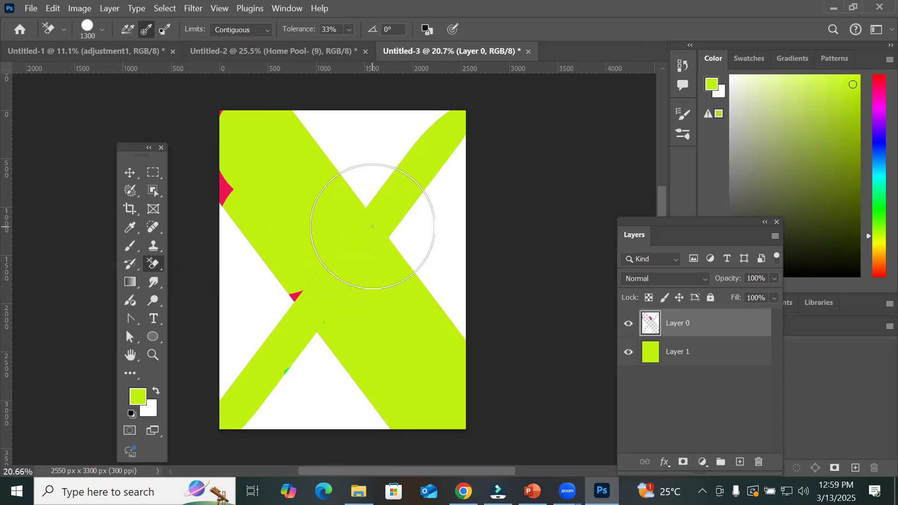
{"action": "left_click", "coordinate": [295, 295]}
{"action": "left_click", "coordinate": [226, 187]}
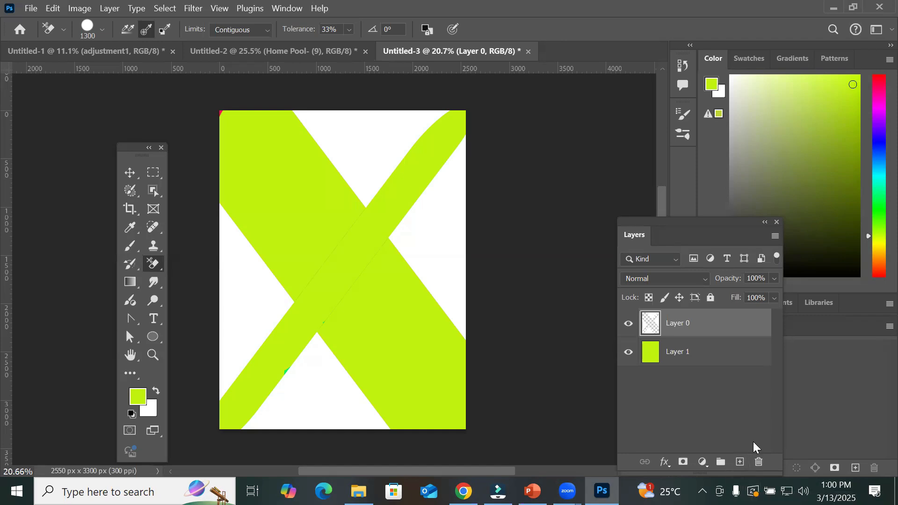
Step: Erase the white areas of Layer 0 with the 1300 px Background Eraser
{"action": "mouse_move", "coordinate": [361, 140]}
{"action": "left_mouse_down"}
{"action": "mouse_move", "coordinate": [446, 121]}
{"action": "mouse_move", "coordinate": [361, 170]}
{"action": "mouse_move", "coordinate": [423, 245]}
{"action": "mouse_move", "coordinate": [387, 241]}
{"action": "mouse_move", "coordinate": [425, 325]}
{"action": "mouse_move", "coordinate": [323, 354]}
{"action": "left_mouse_up"}
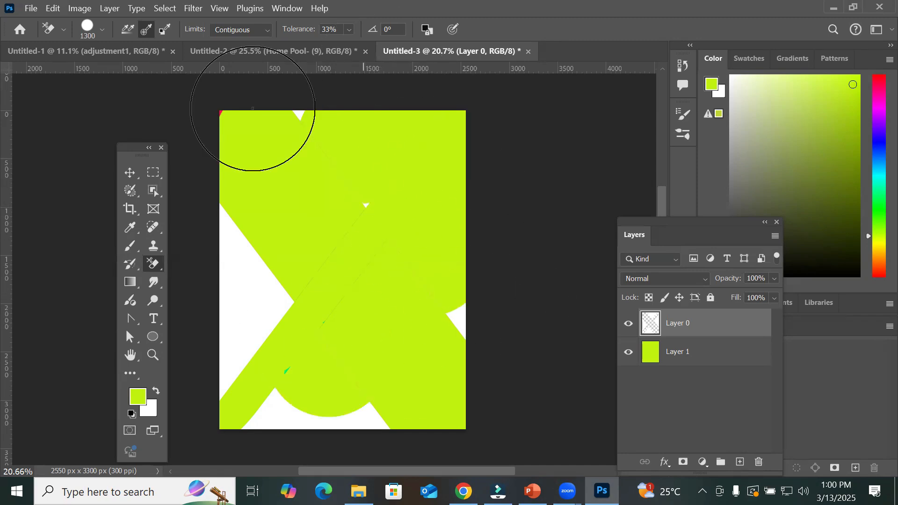
{"action": "mouse_move", "coordinate": [304, 122]}
{"action": "left_mouse_down"}
{"action": "mouse_move", "coordinate": [239, 284]}
{"action": "mouse_move", "coordinate": [297, 332]}
{"action": "mouse_move", "coordinate": [301, 355]}
{"action": "mouse_move", "coordinate": [382, 353]}
{"action": "mouse_move", "coordinate": [371, 361]}
{"action": "mouse_move", "coordinate": [354, 425]}
{"action": "mouse_move", "coordinate": [364, 412]}
{"action": "mouse_move", "coordinate": [342, 427]}
{"action": "mouse_move", "coordinate": [231, 400]}
{"action": "mouse_move", "coordinate": [238, 377]}
{"action": "mouse_move", "coordinate": [370, 334]}
{"action": "mouse_move", "coordinate": [453, 352]}
{"action": "left_mouse_up"}
{"action": "left_click", "coordinate": [368, 204]}
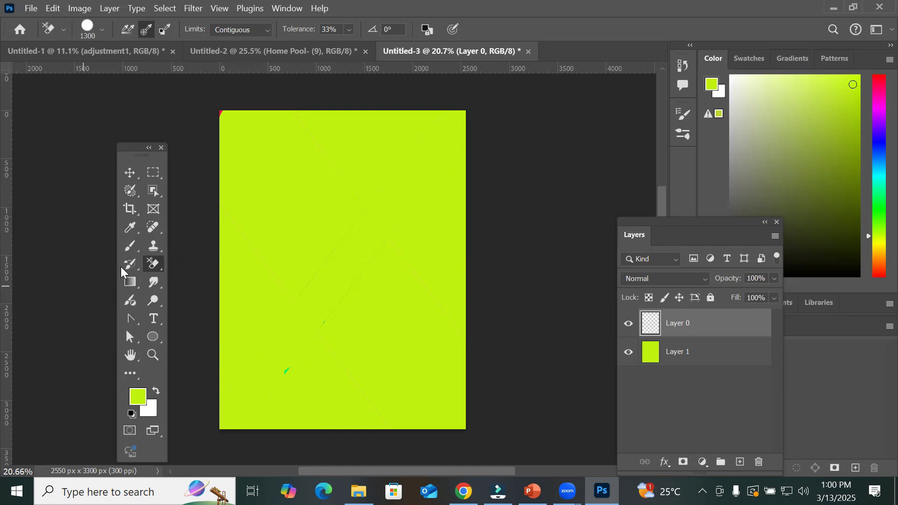
Step: Close the three open documents Untitled-3, Untitled-2 and Untitled-1 without saving their changes
{"action": "right_click", "coordinate": [154, 266]}
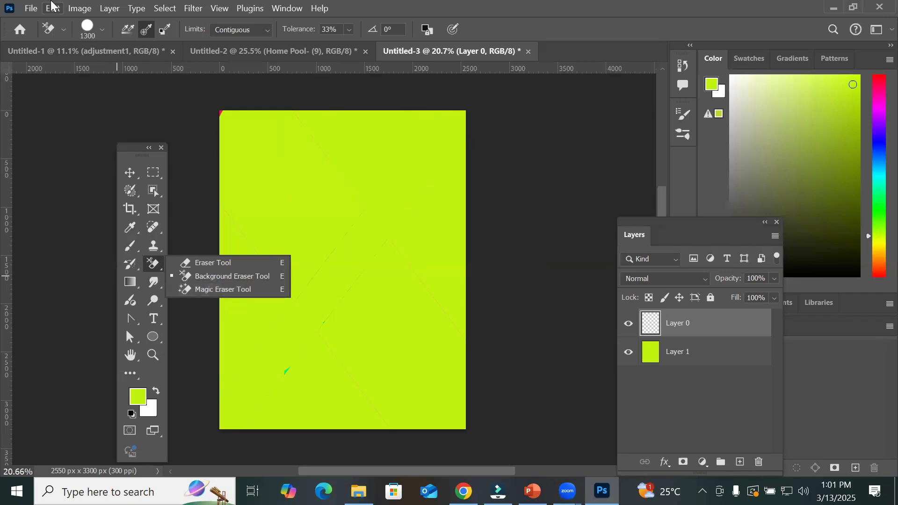
{"action": "left_click", "coordinate": [31, 8]}
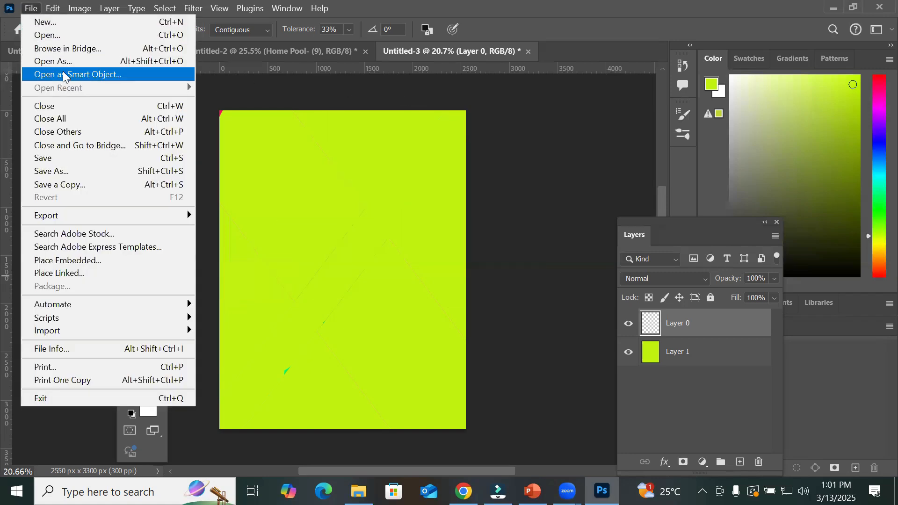
{"action": "left_click", "coordinate": [61, 108]}
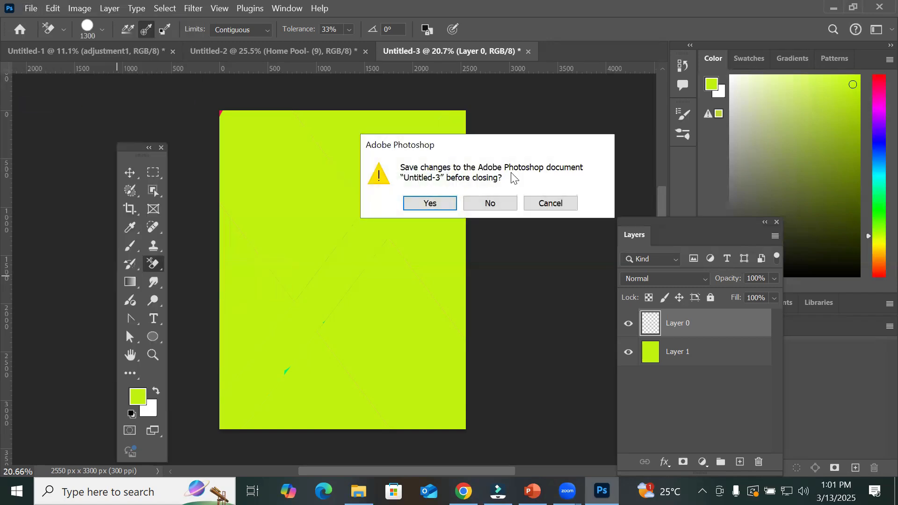
{"action": "left_click", "coordinate": [490, 202]}
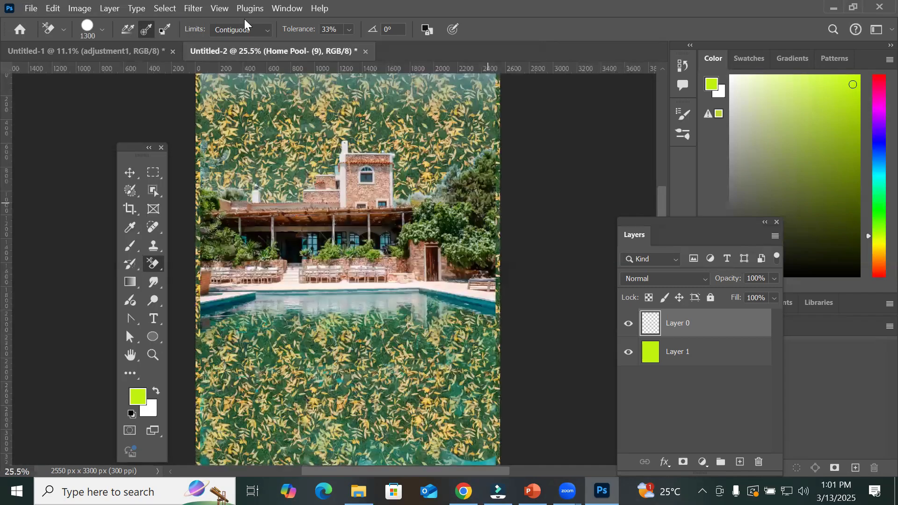
{"action": "left_click", "coordinate": [33, 11]}
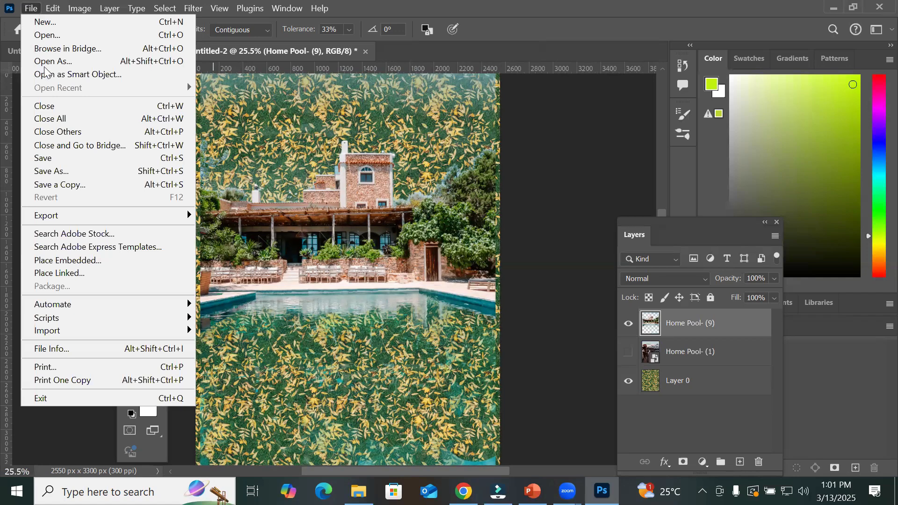
{"action": "left_click", "coordinate": [500, 205]}
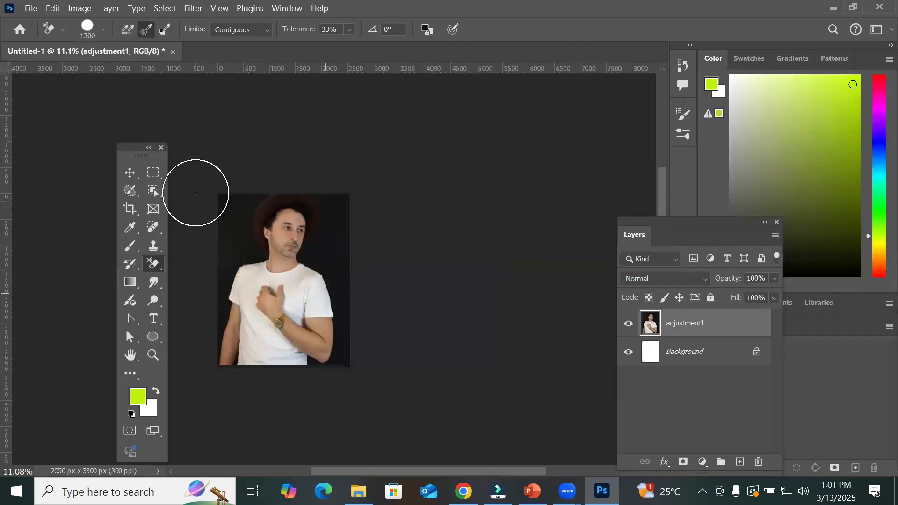
{"action": "left_click", "coordinate": [30, 8]}
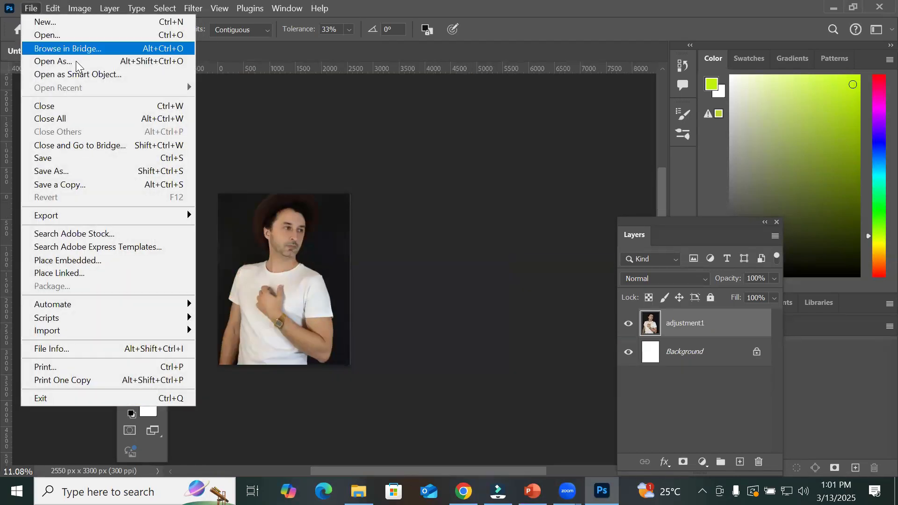
{"action": "left_click", "coordinate": [77, 105]}
{"action": "left_click", "coordinate": [515, 206]}
Step: Create a Letter document, 8.5 x 11 in at 300 ppi, and place the Home Pool- (8) image in it as embedded
{"action": "left_click", "coordinate": [51, 110]}
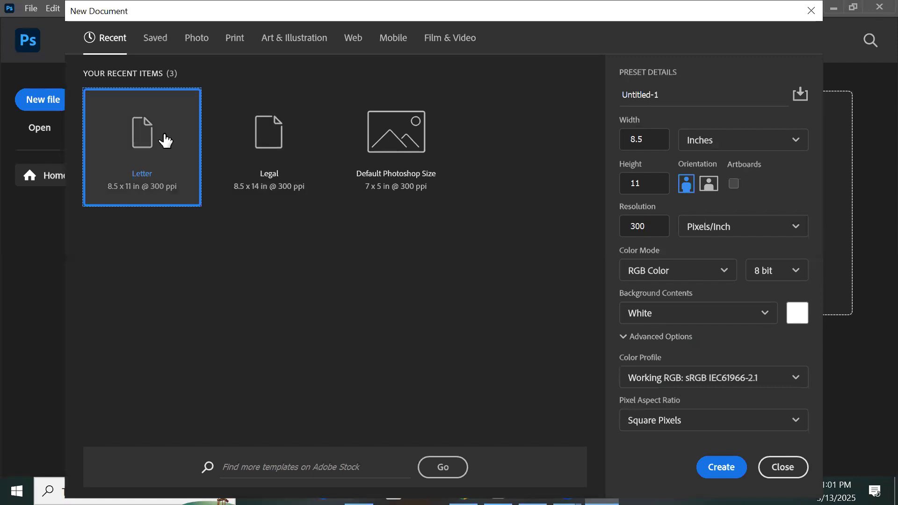
{"action": "double_click", "coordinate": [164, 140]}
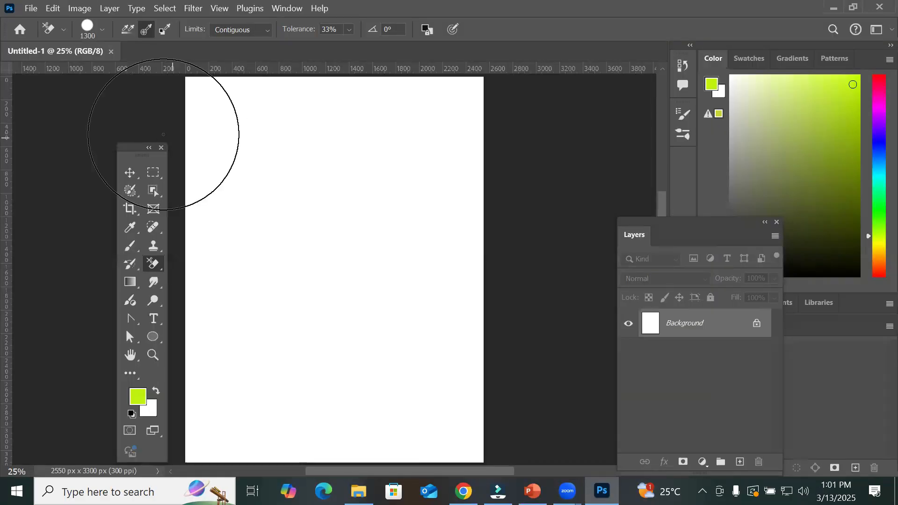
{"action": "left_click", "coordinate": [51, 10]}
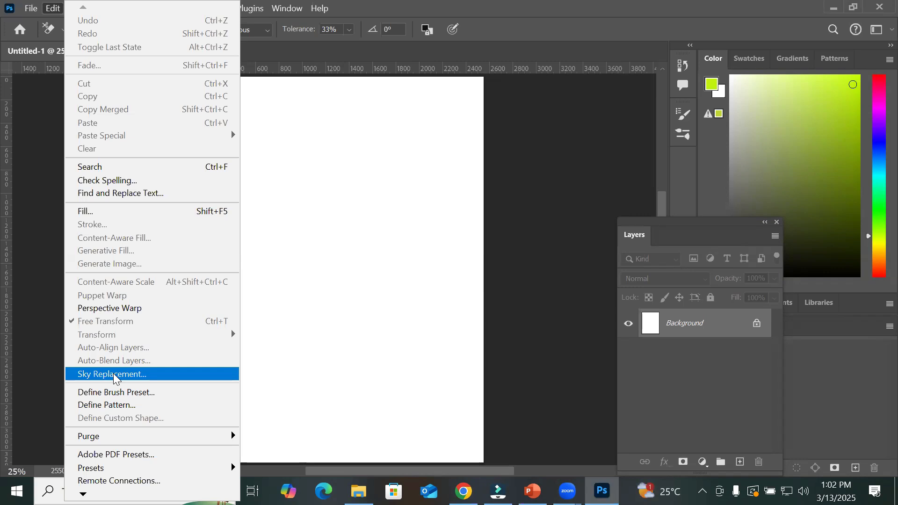
{"action": "left_click", "coordinate": [31, 10]}
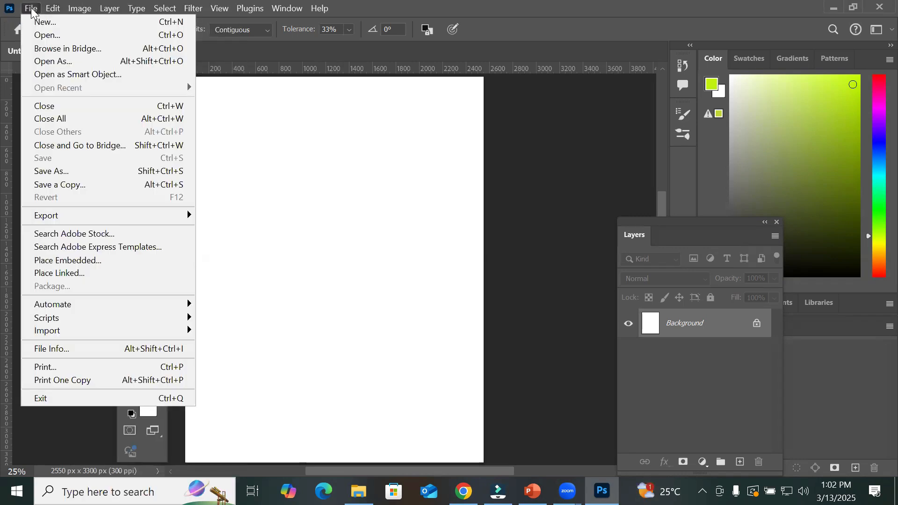
{"action": "left_click", "coordinate": [154, 266]}
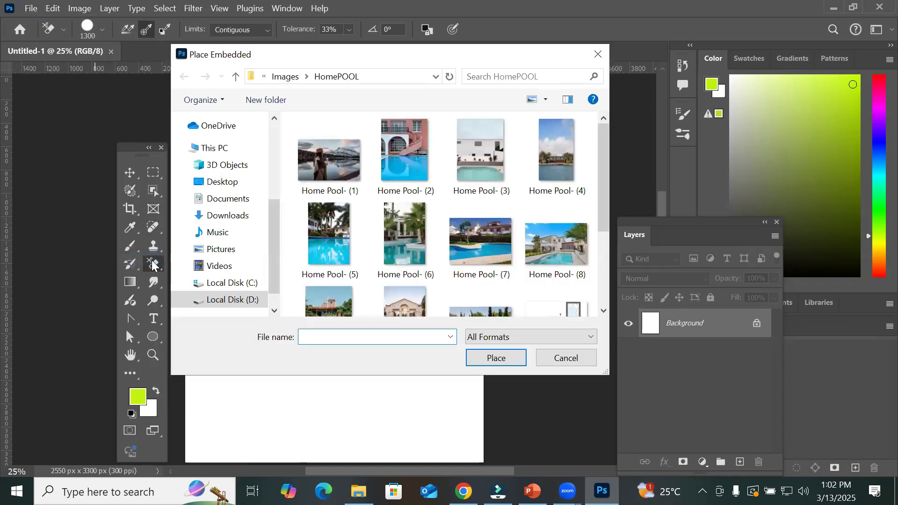
{"action": "left_click", "coordinate": [548, 241]}
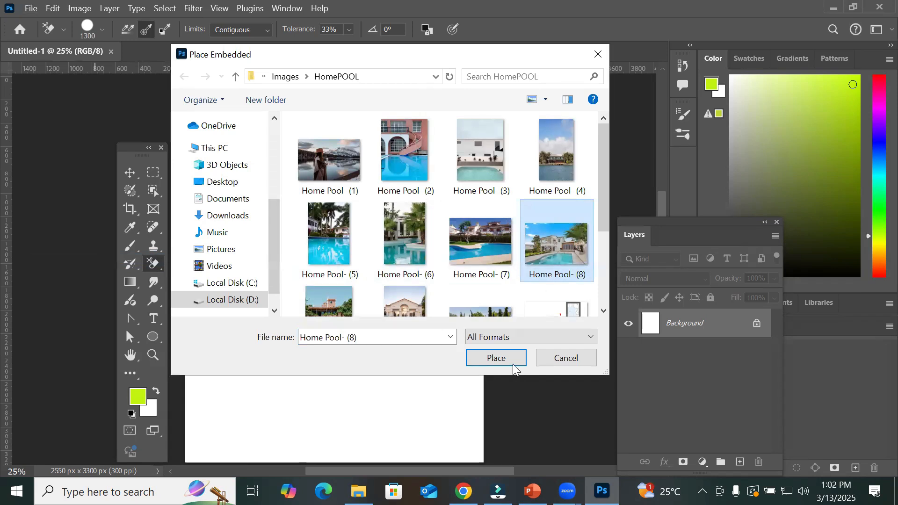
{"action": "left_click", "coordinate": [497, 358]}
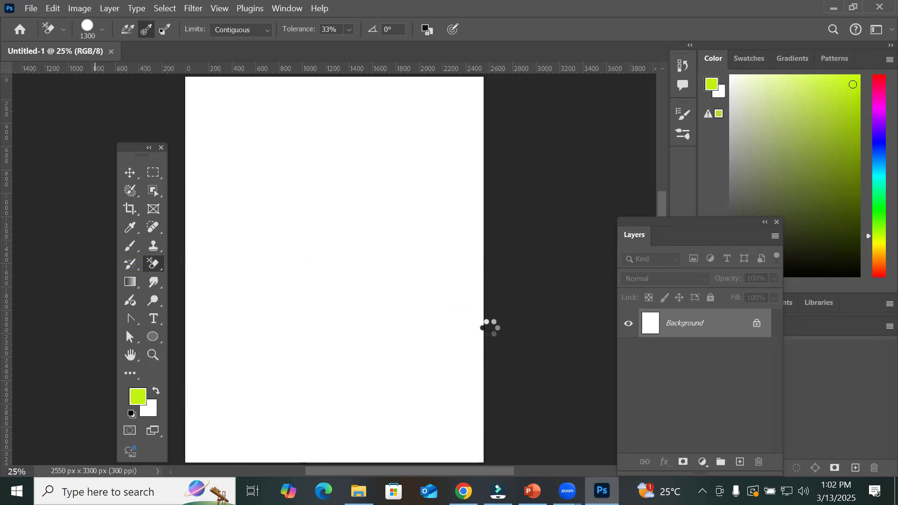
Step: Scale the placed pool house image to about 5276 x 3517 px so it covers the canvas, and commit the placement
{"action": "left_click_drag", "start_coordinate": [335, 171], "coordinate": [334, 63]}
{"action": "left_click_drag", "start_coordinate": [333, 369], "coordinate": [333, 455]}
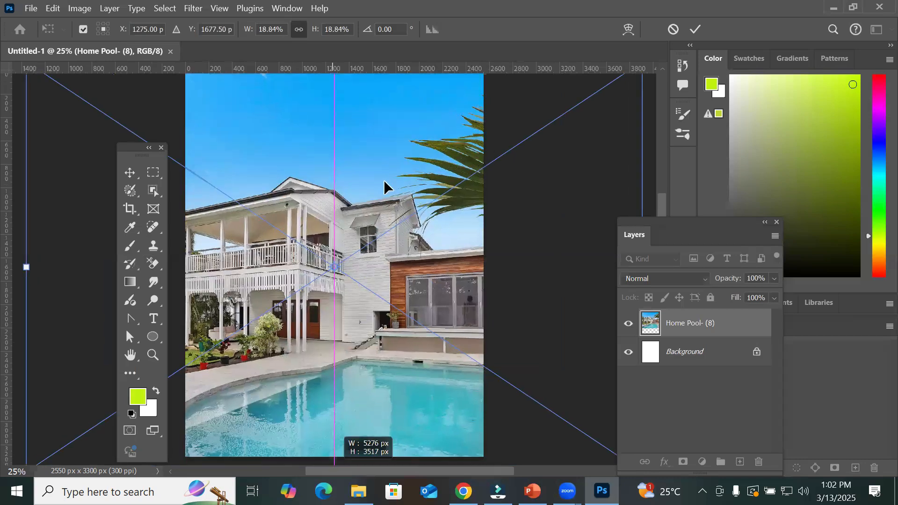
{"action": "key", "text": "ctrl+0"}
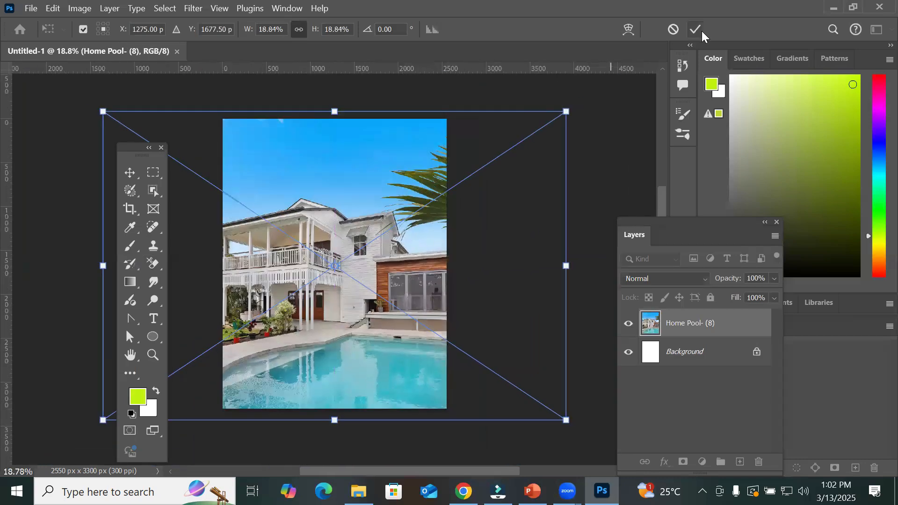
{"action": "left_click", "coordinate": [698, 30]}
Step: Rasterize the Home Pool- (8) layer and switch to the Magic Eraser Tool
{"action": "key", "text": "e"}
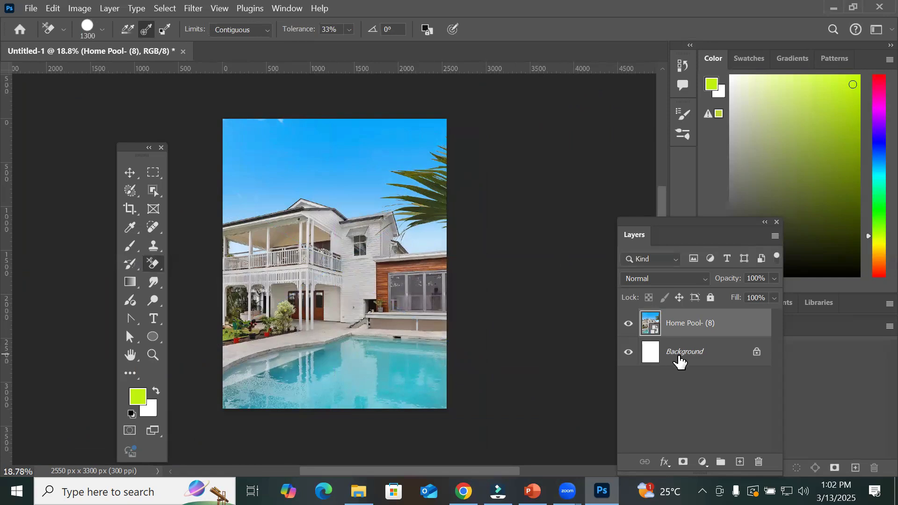
{"action": "left_click", "coordinate": [679, 357]}
{"action": "left_click", "coordinate": [688, 324]}
{"action": "right_click", "coordinate": [687, 324]}
{"action": "left_click", "coordinate": [773, 434]}
{"action": "right_click", "coordinate": [154, 265]}
{"action": "left_click", "coordinate": [207, 288]}
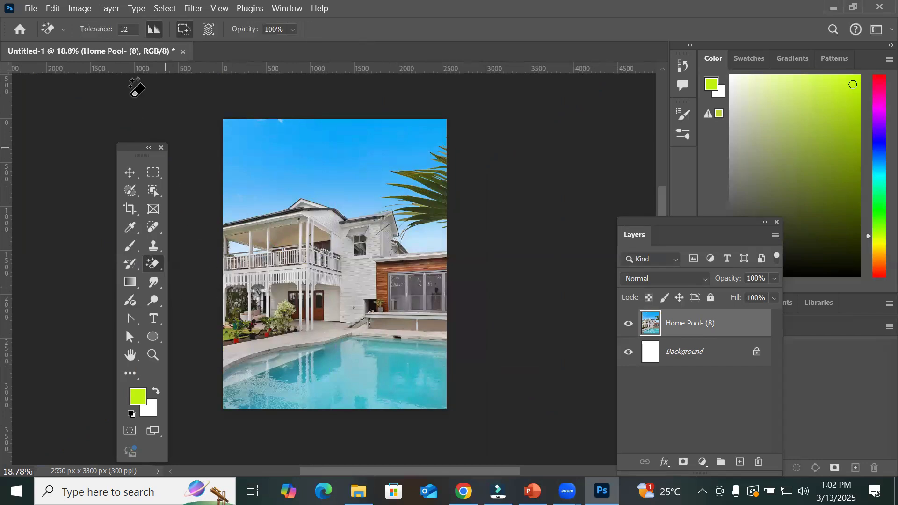
Step: Try to erase the blue sky on the Home Pool- (8) layer with the Magic Eraser at tolerance 32
{"action": "left_click", "coordinate": [125, 29]}
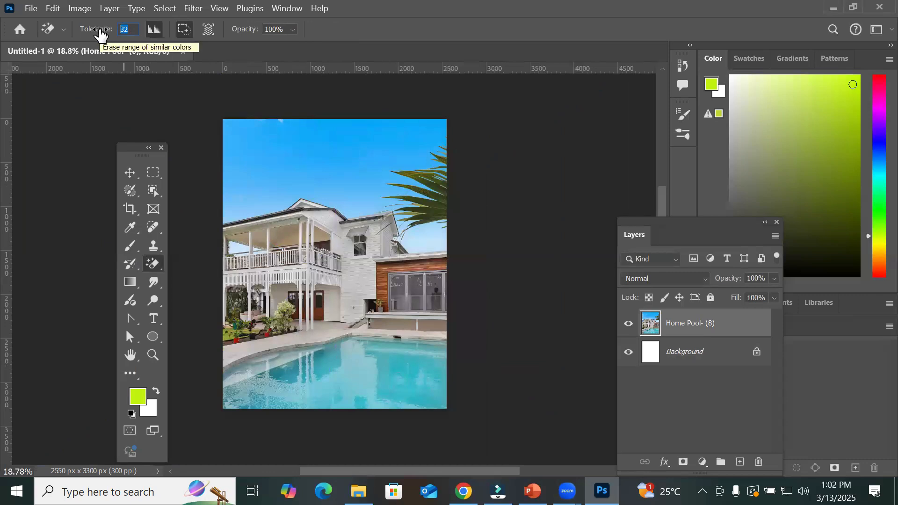
{"action": "left_click", "coordinate": [298, 168]}
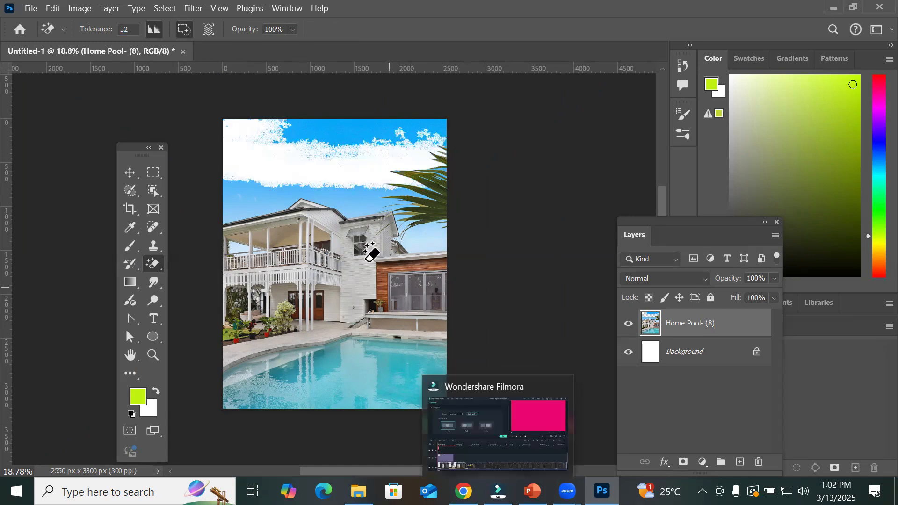
{"action": "left_click", "coordinate": [365, 201]}
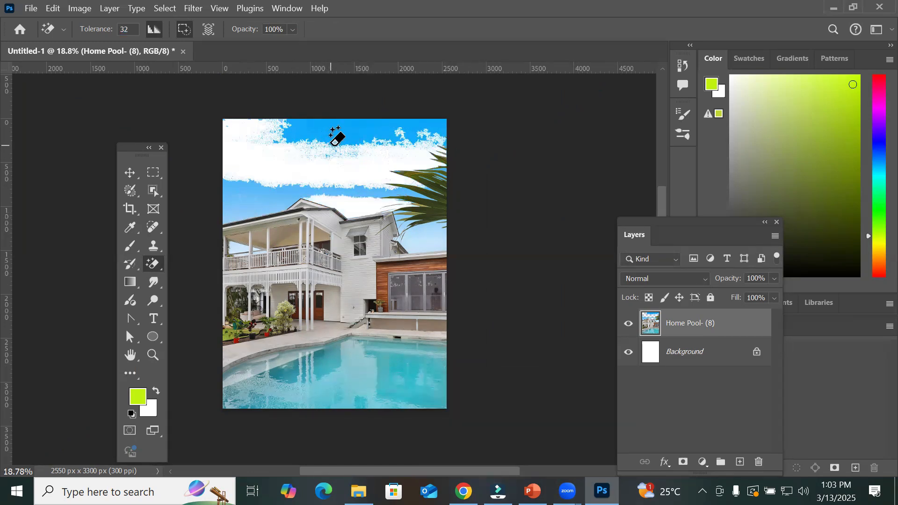
{"action": "left_click", "coordinate": [349, 136]}
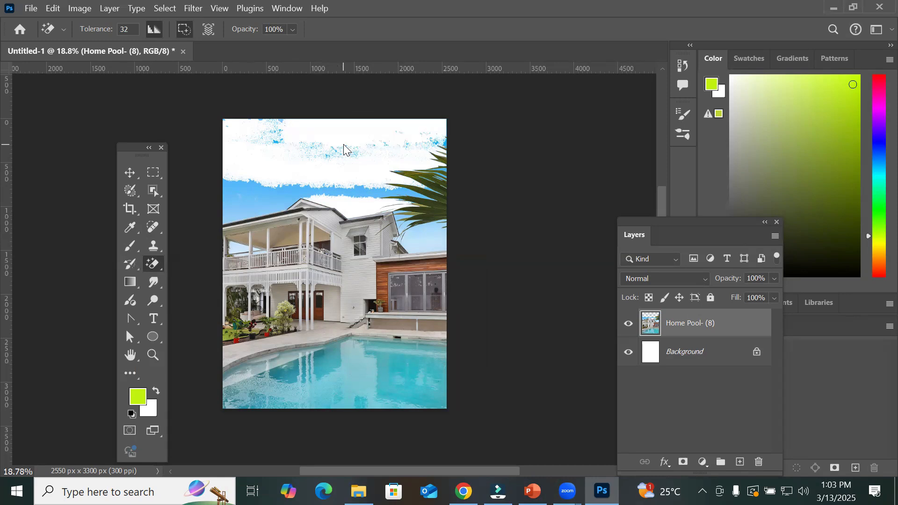
{"action": "left_click", "coordinate": [238, 206]}
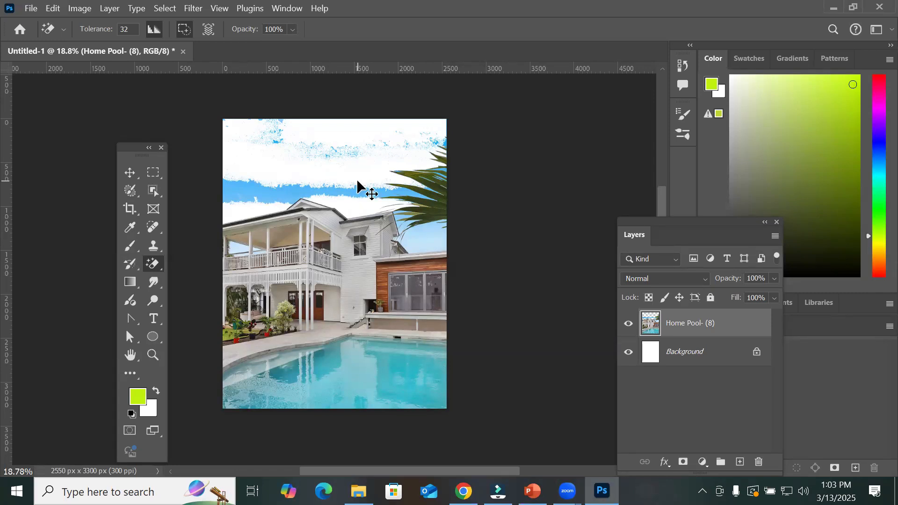
Step: Undo the four Magic Eraser removals made in the sky
{"action": "key", "text": "ctrl+z"}
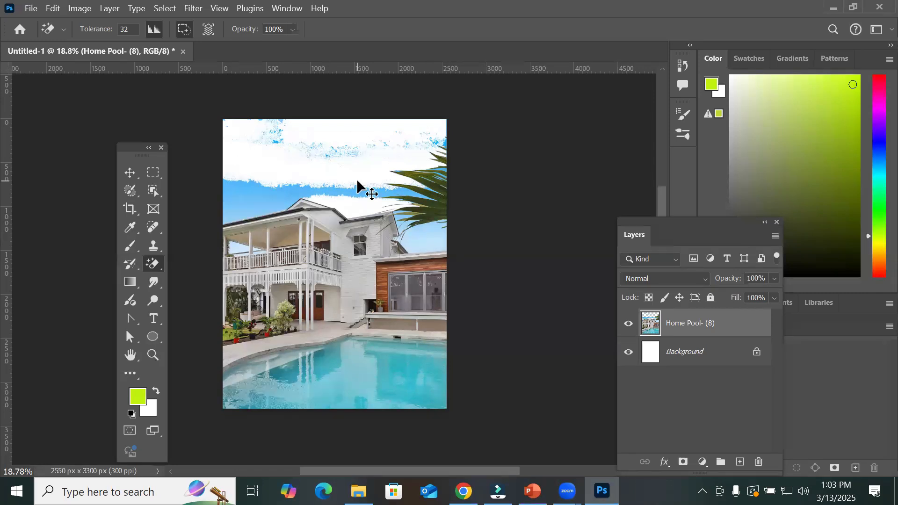
{"action": "key", "text": "ctrl+z"}
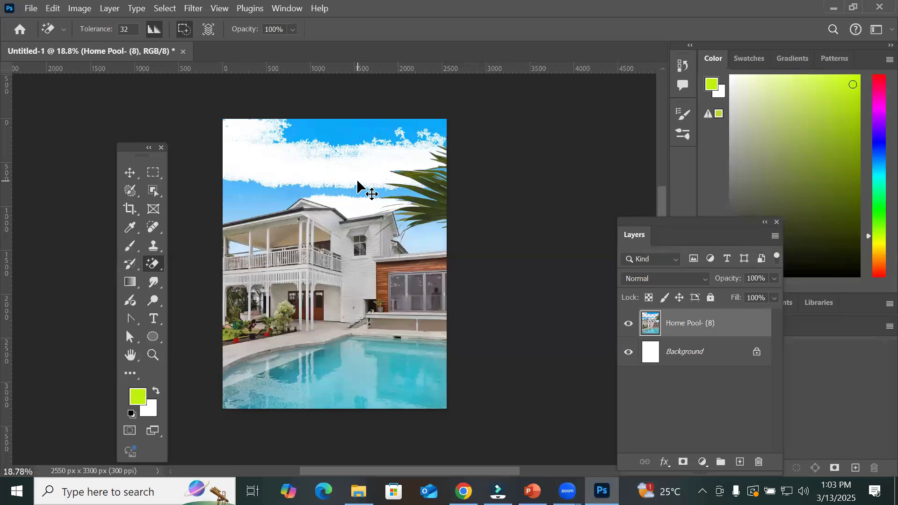
{"action": "key", "text": "ctrl+z"}
{"action": "key", "text": "ctrl+z"}
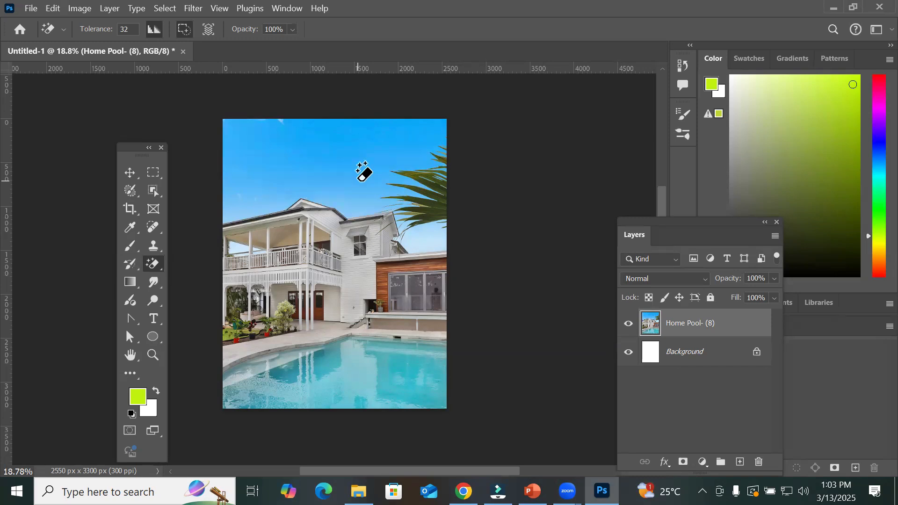
Step: Set the Magic Eraser tolerance to 61 and erase the upper part of the sky
{"action": "scroll", "coordinate": [135, 28], "scroll_direction": "up", "scroll_amount": 10}
{"action": "type", "text": "61"}
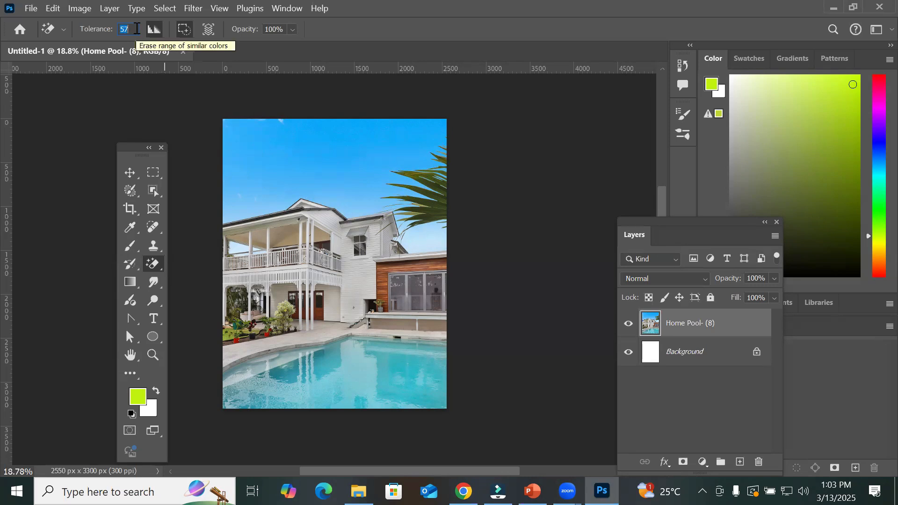
{"action": "left_click", "coordinate": [312, 149]}
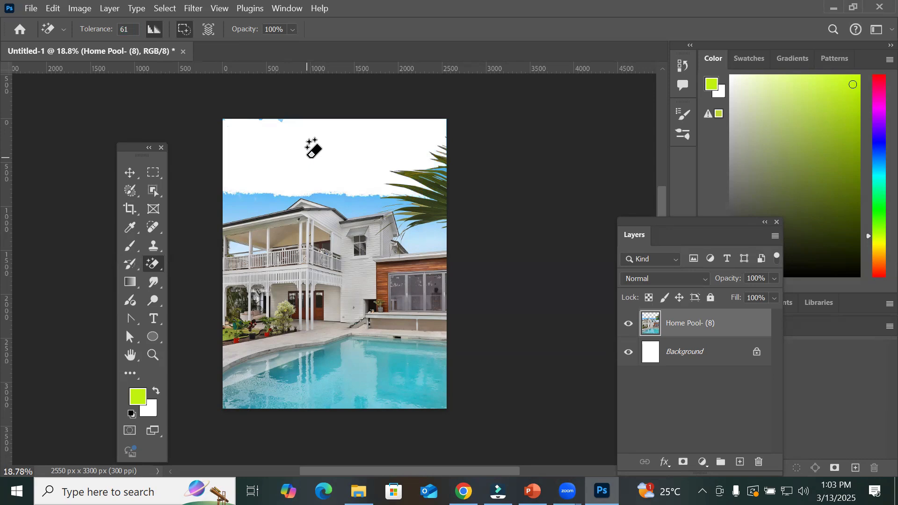
{"action": "left_click", "coordinate": [354, 214]}
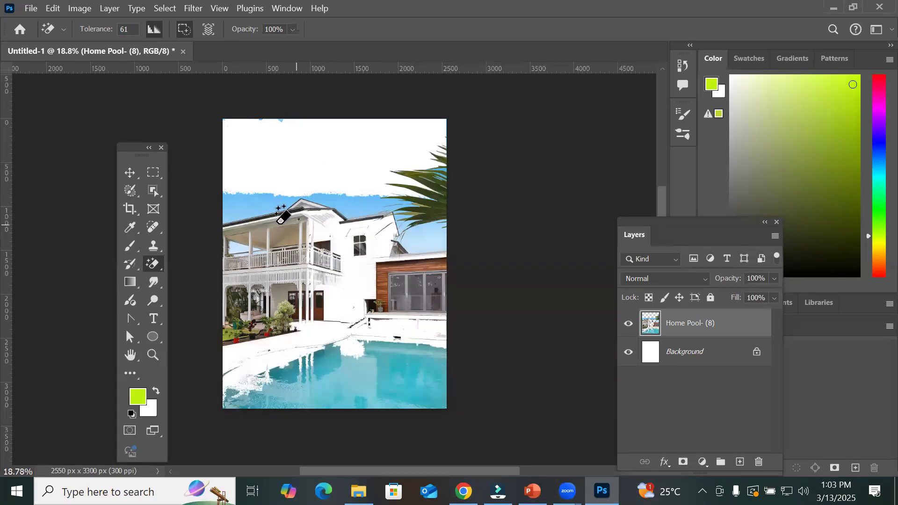
Step: Erase the remaining band of blue sky directly above the balcony roof with the Magic Eraser
{"action": "scroll", "coordinate": [247, 185], "scroll_direction": "up", "scroll_amount": 8}
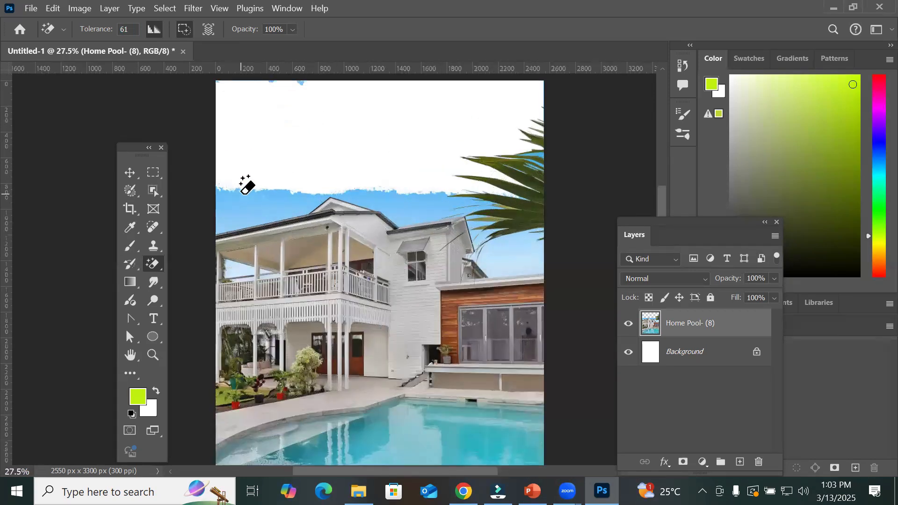
{"action": "scroll", "coordinate": [254, 178], "scroll_direction": "up", "scroll_amount": 2}
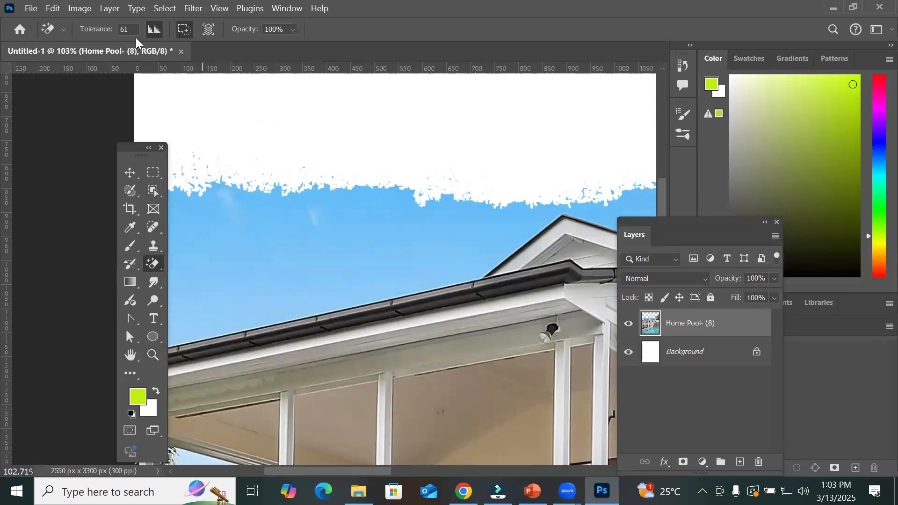
{"action": "left_click", "coordinate": [252, 248]}
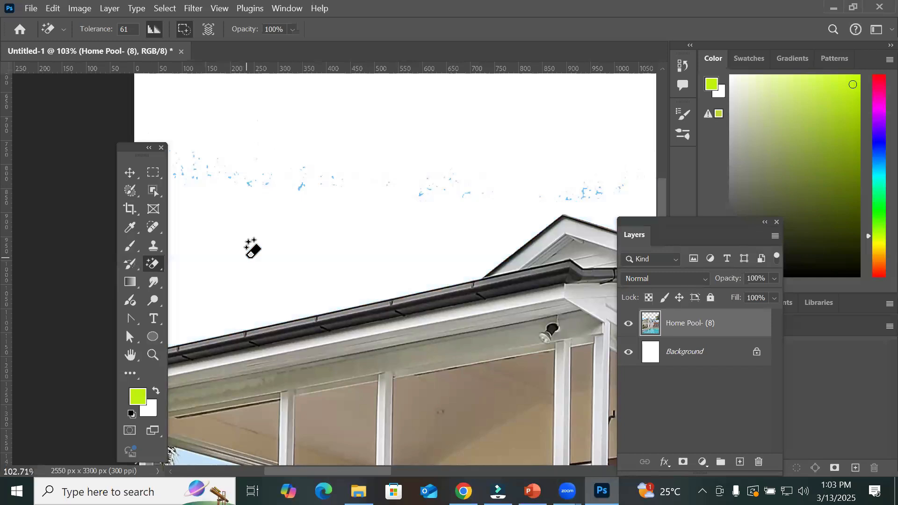
Step: Erase the pale blue sky between the palm leaves and the roof of the wood-clad extension
{"action": "scroll", "coordinate": [253, 247], "scroll_direction": "down", "scroll_amount": 10}
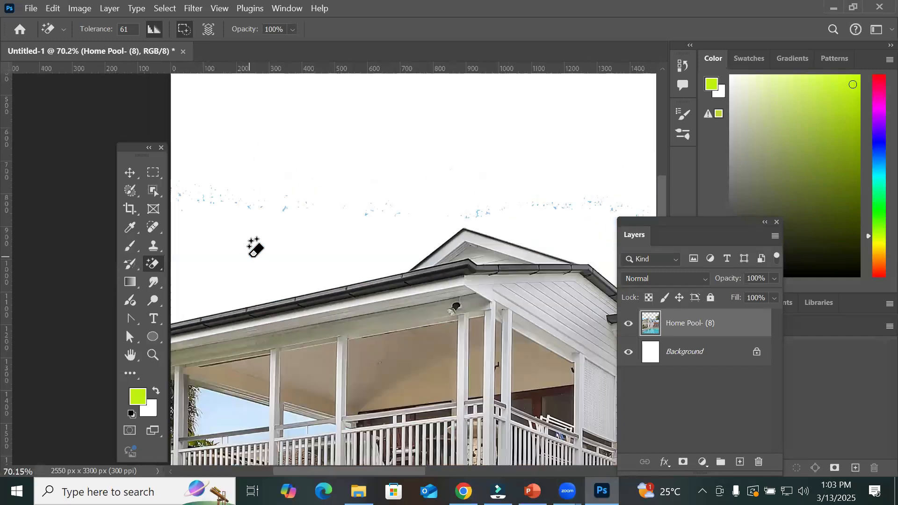
{"action": "scroll", "coordinate": [520, 322], "scroll_direction": "up", "scroll_amount": 10}
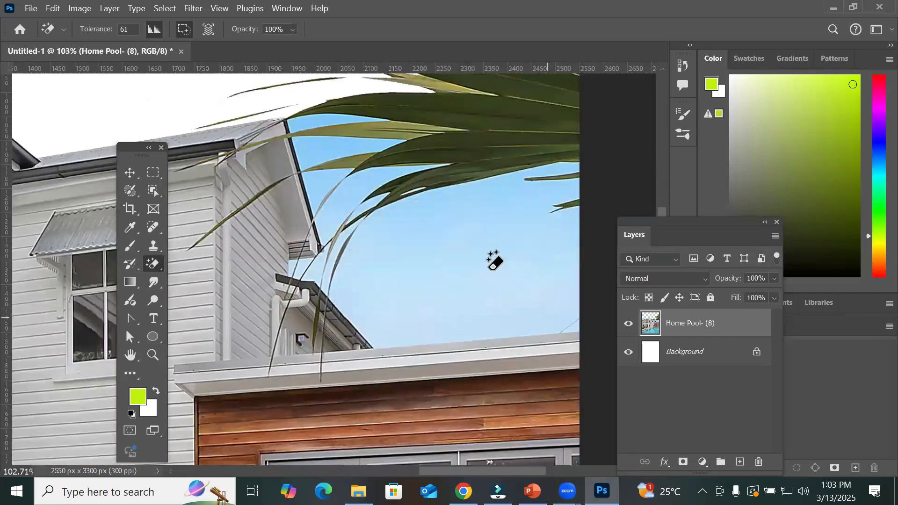
{"action": "left_click", "coordinate": [481, 231]}
{"action": "scroll", "coordinate": [531, 293], "scroll_direction": "down", "scroll_amount": 2}
{"action": "scroll", "coordinate": [531, 293], "scroll_direction": "down", "scroll_amount": 5}
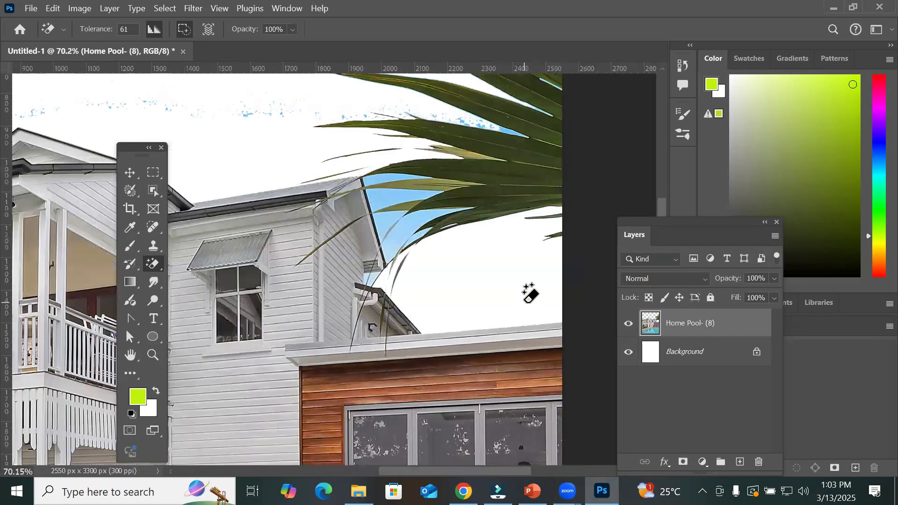
Step: Try to erase the blue sky patch between the gable roof and the palm leaves with the Magic Eraser
{"action": "scroll", "coordinate": [590, 147], "scroll_direction": "up", "scroll_amount": 2}
{"action": "scroll", "coordinate": [591, 147], "scroll_direction": "up", "scroll_amount": 4}
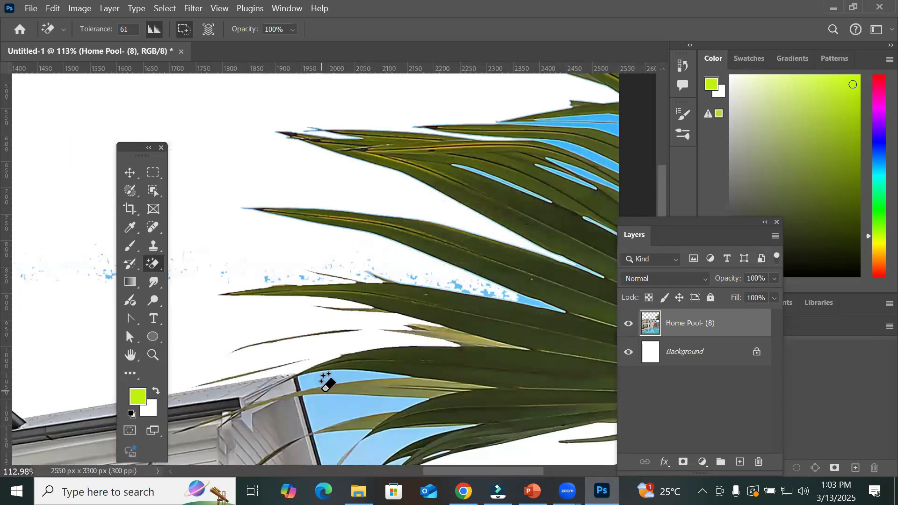
{"action": "left_click", "coordinate": [328, 384]}
{"action": "key", "text": "ctrl+z"}
{"action": "scroll", "coordinate": [454, 358], "scroll_direction": "down", "scroll_amount": 3}
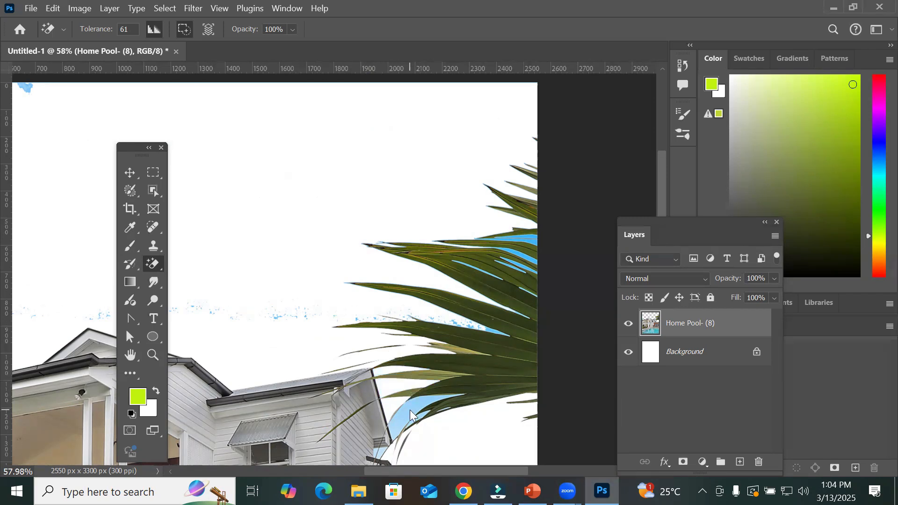
Step: Undo all the Magic Eraser removals to restore the full blue sky
{"action": "scroll", "coordinate": [614, 228], "scroll_direction": "up", "scroll_amount": 5}
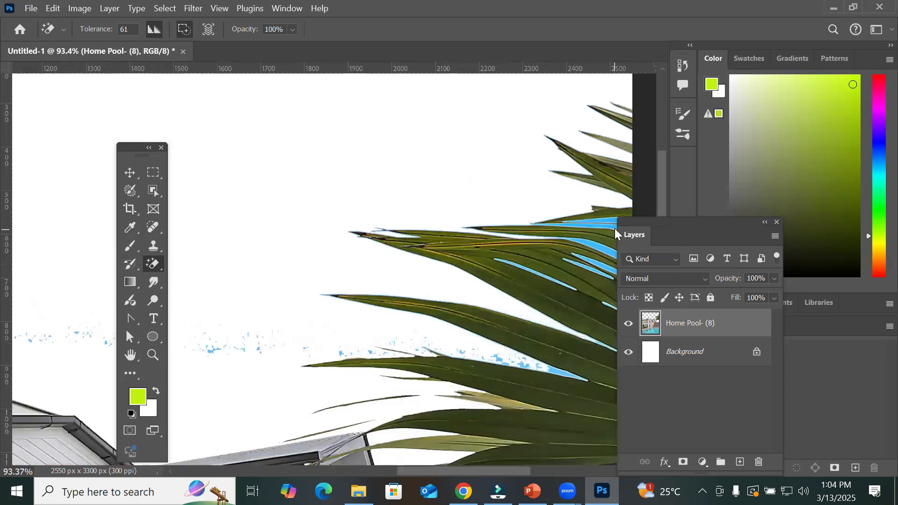
{"action": "scroll", "coordinate": [397, 200], "scroll_direction": "up", "scroll_amount": 3}
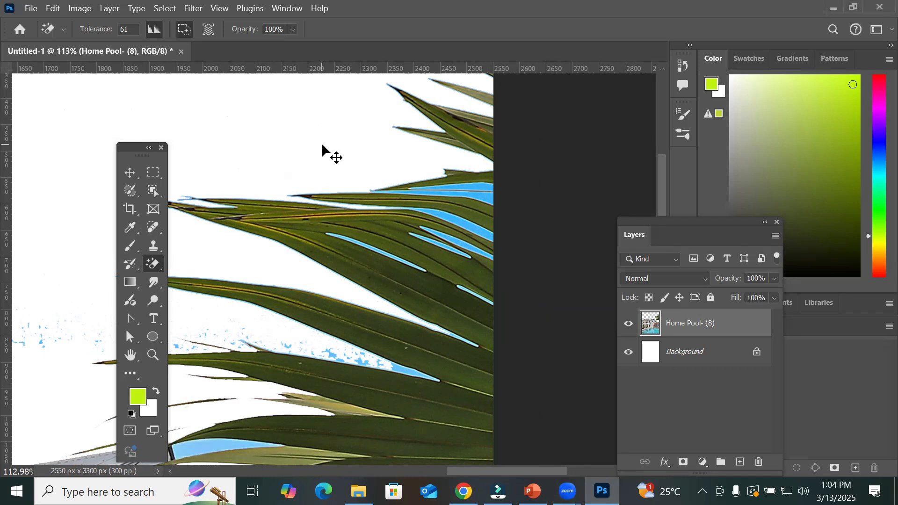
{"action": "scroll", "coordinate": [328, 136], "scroll_direction": "down", "scroll_amount": 6}
{"action": "scroll", "coordinate": [328, 134], "scroll_direction": "down", "scroll_amount": 1}
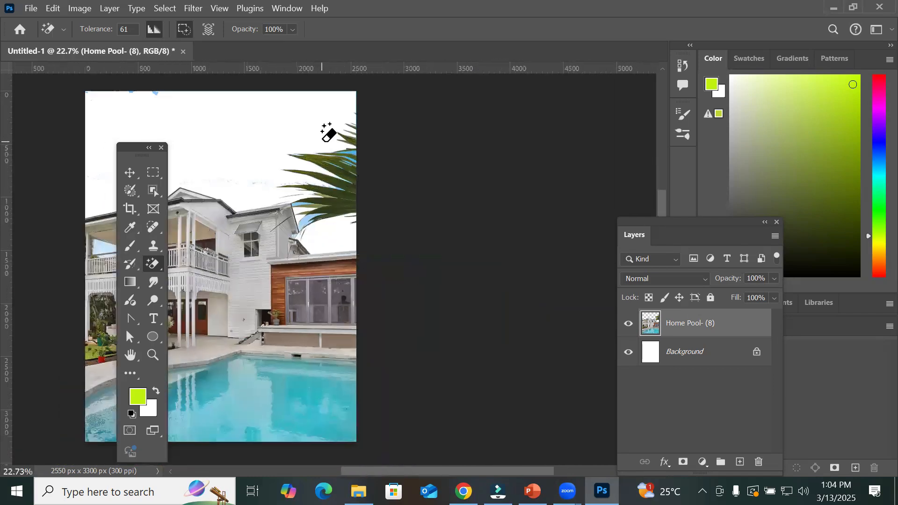
{"action": "left_click_drag", "start_coordinate": [252, 131], "coordinate": [407, 156]}
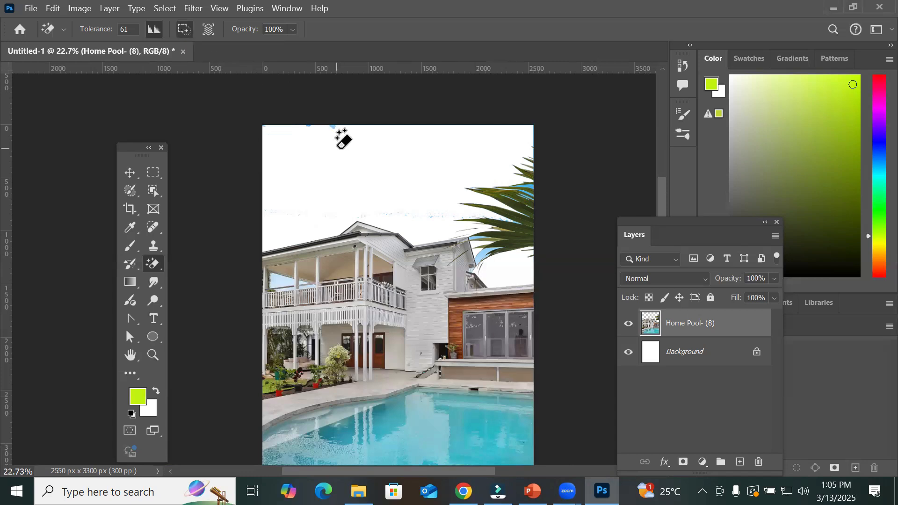
{"action": "key", "text": "ctrl+z"}
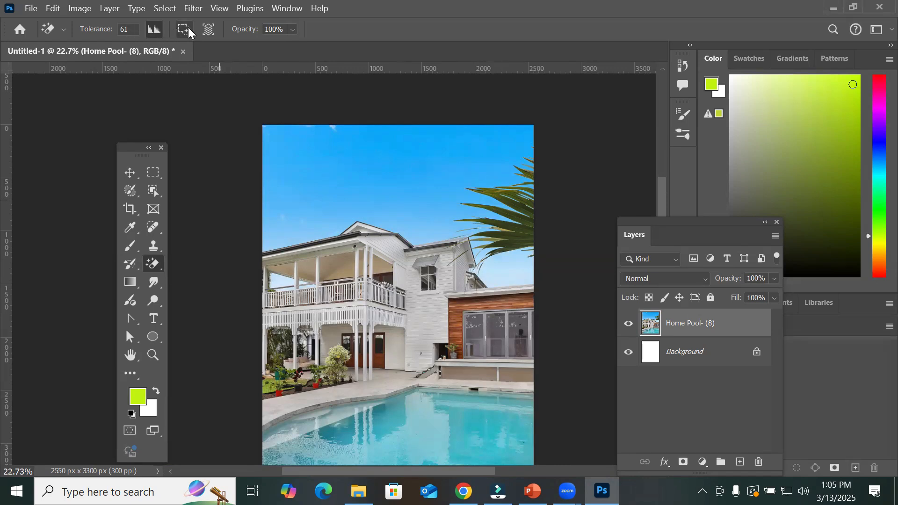
Step: Try erasing the sky colour throughout the photo with the Magic Eraser's Contiguous option off
{"action": "left_click", "coordinate": [444, 205]}
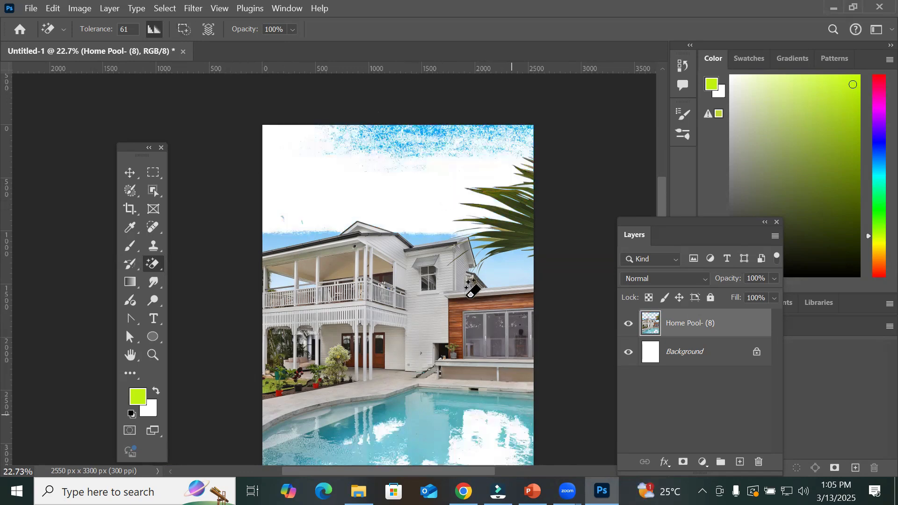
{"action": "left_click_drag", "start_coordinate": [456, 294], "coordinate": [412, 194]}
{"action": "key", "text": "ctrl+z"}
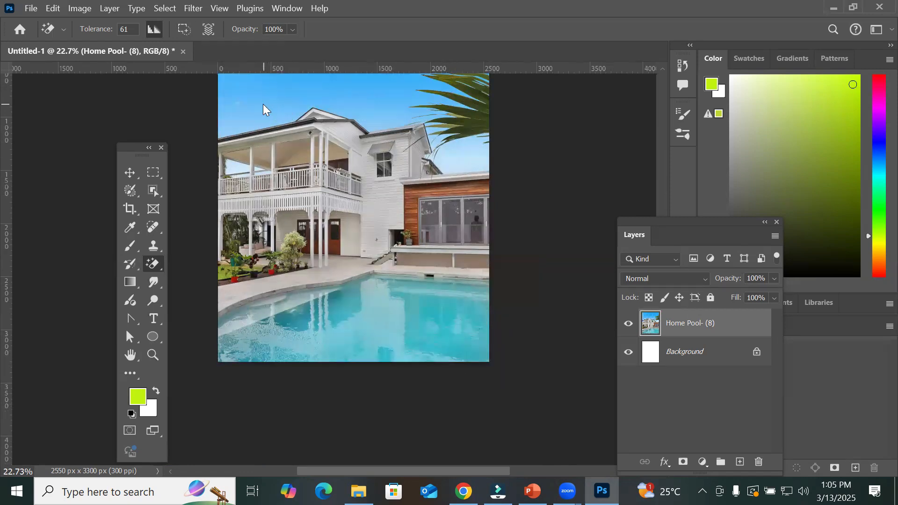
{"action": "left_click", "coordinate": [269, 96]}
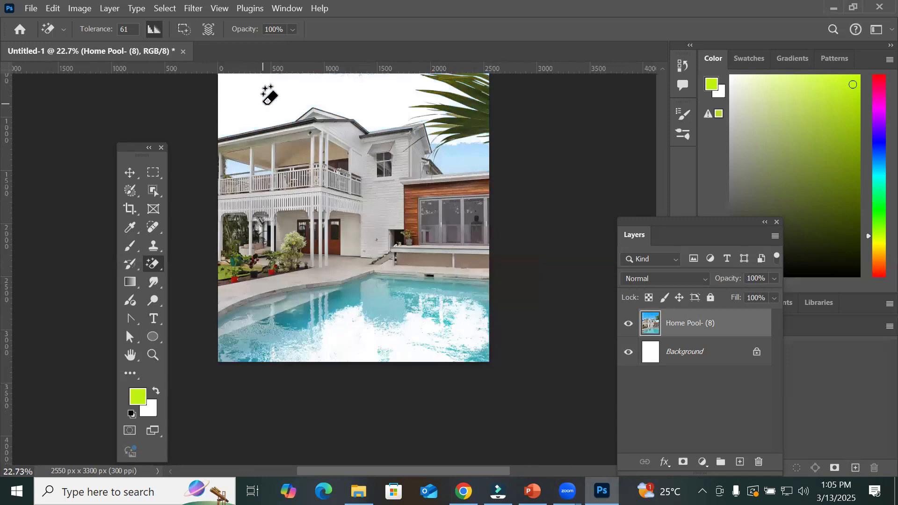
{"action": "key", "text": "ctrl+z"}
Step: Turn on Contiguous and try erasing only the connected area of sky above the balcony roof
{"action": "left_click", "coordinate": [183, 30]}
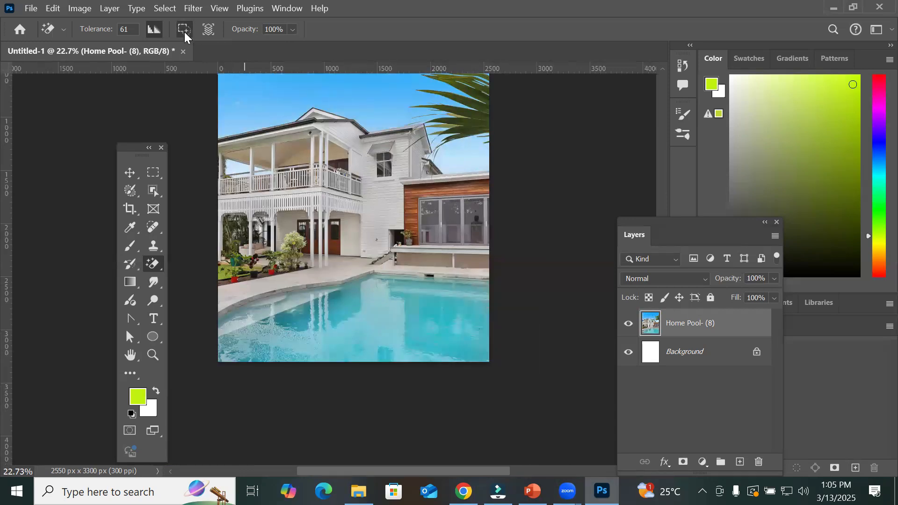
{"action": "left_click", "coordinate": [250, 98]}
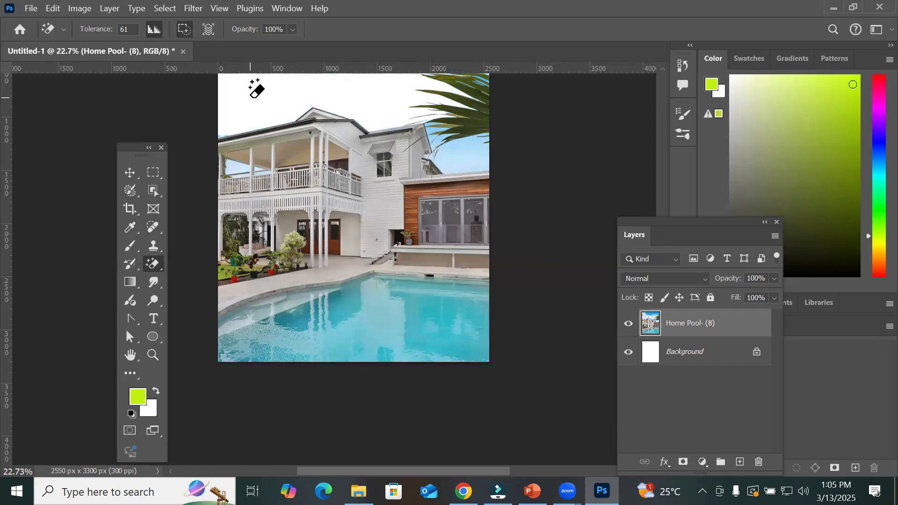
{"action": "key", "text": "ctrl+z"}
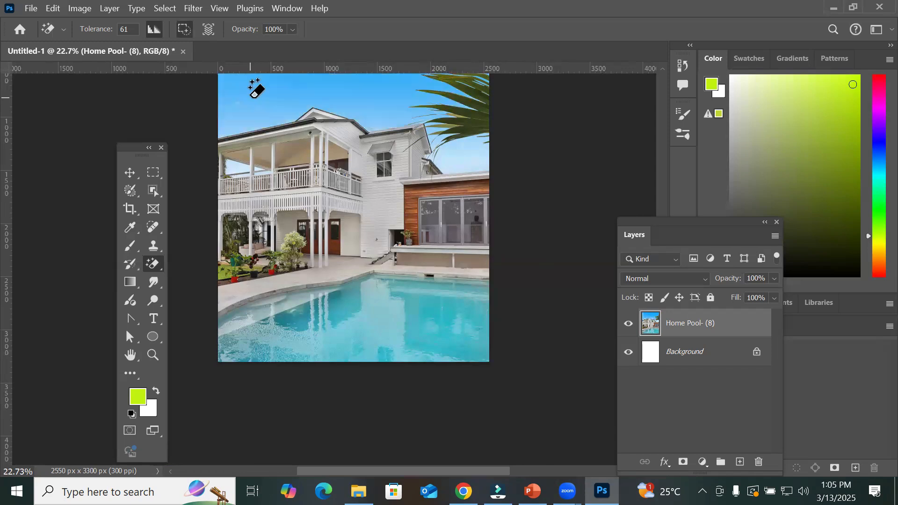
Step: Turn off Contiguous and try erasing the upper sky and the blue band above the balcony roof throughout the photo
{"action": "left_click", "coordinate": [183, 29]}
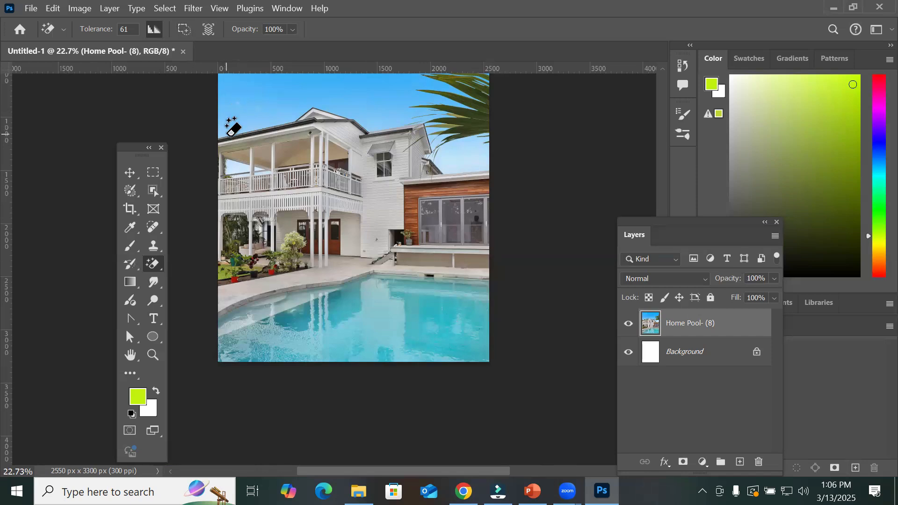
{"action": "scroll", "coordinate": [231, 124], "scroll_direction": "down", "scroll_amount": 1}
{"action": "left_click_drag", "start_coordinate": [290, 137], "coordinate": [304, 221]}
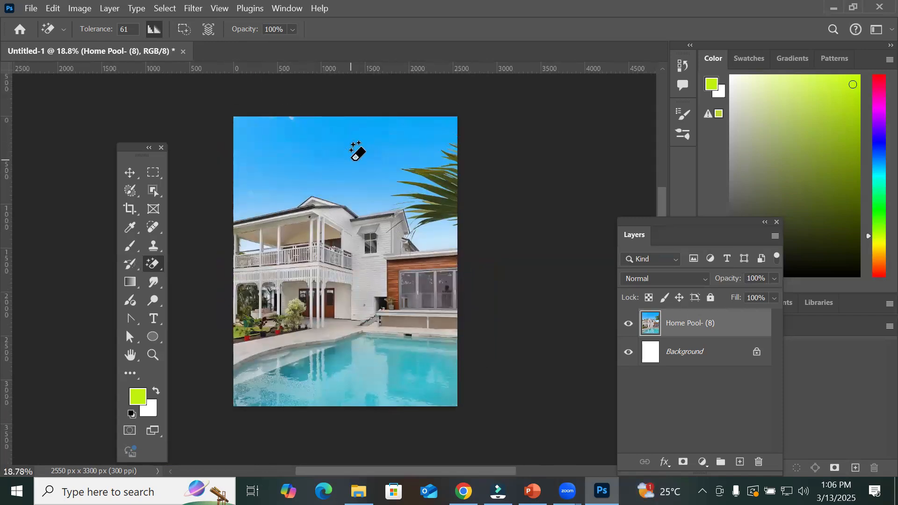
{"action": "left_click", "coordinate": [321, 147]}
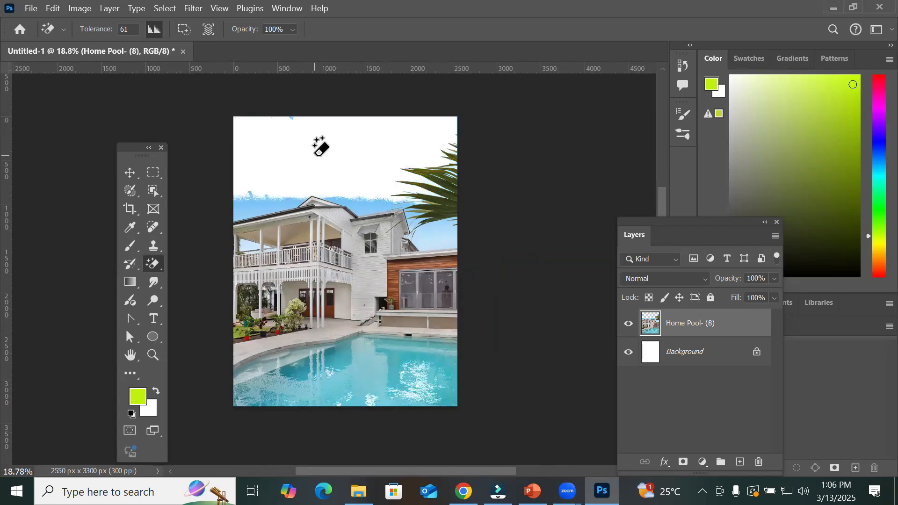
{"action": "left_click", "coordinate": [254, 205]}
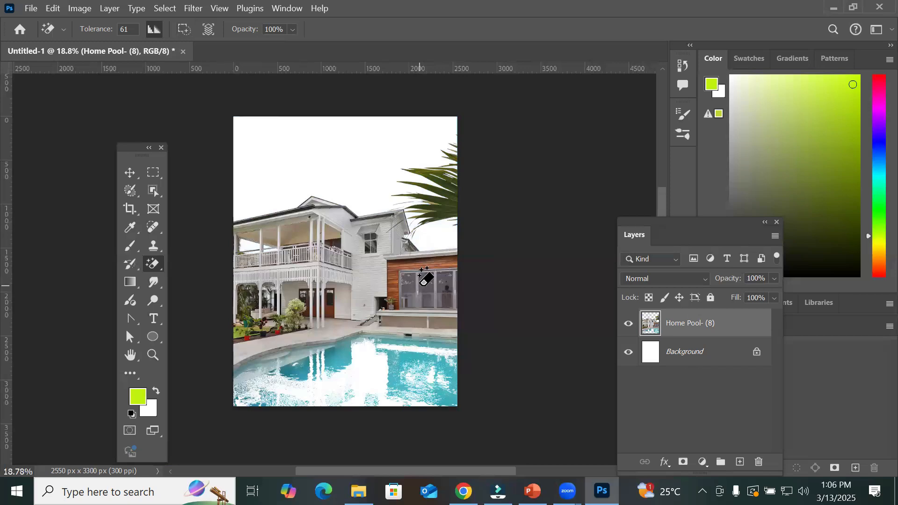
{"action": "key", "text": "ctrl+z"}
{"action": "key", "text": "ctrl+z"}
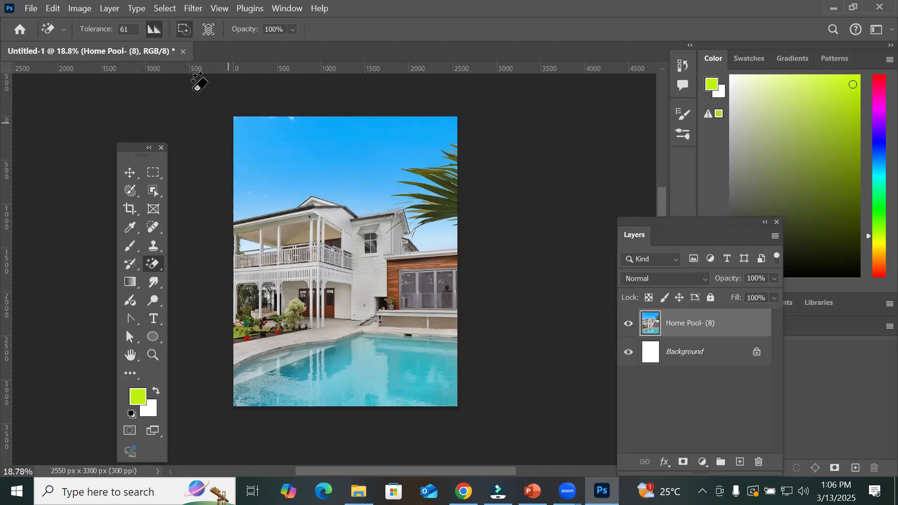
Step: Erase the upper sky, the band above the balcony roof and the pale sky above the wood-clad extension with Contiguous on
{"action": "left_click", "coordinate": [293, 151]}
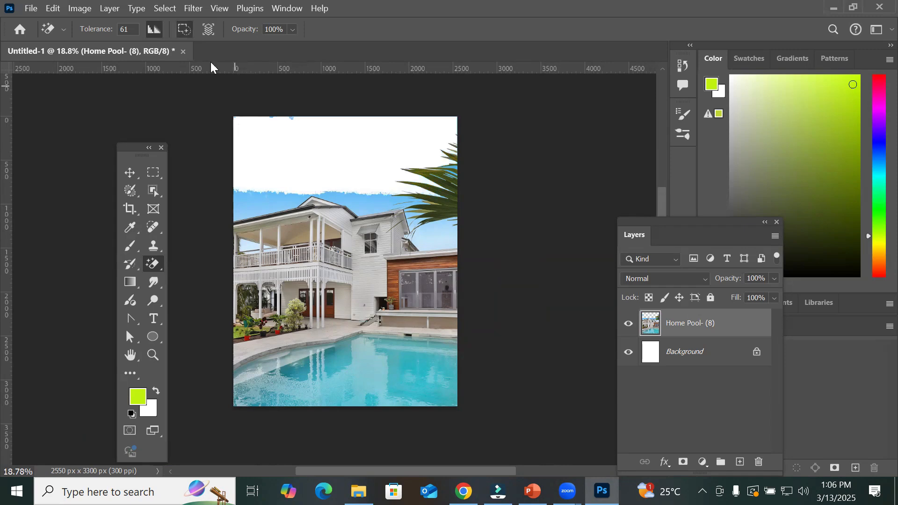
{"action": "left_click", "coordinate": [248, 195]}
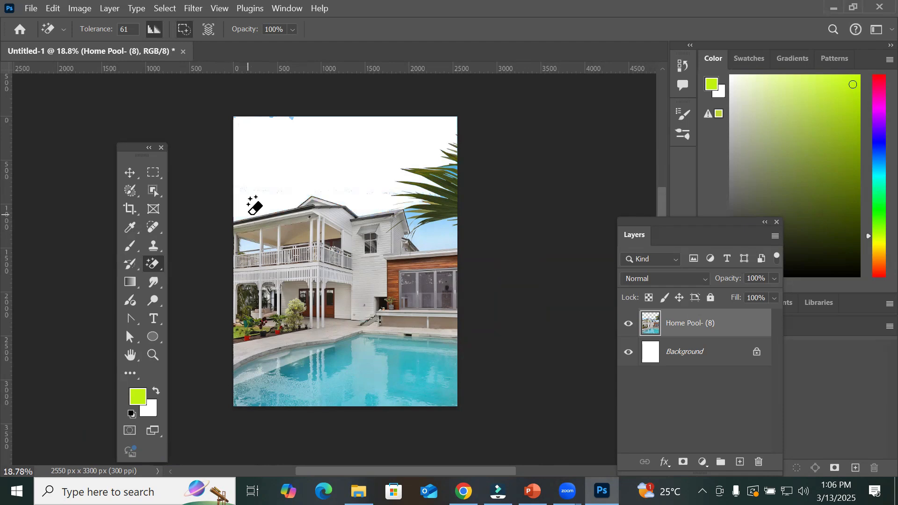
{"action": "left_click", "coordinate": [433, 240]}
Step: Erase the small blue sky patches enclosed between the gable roof and the palm leaves
{"action": "scroll", "coordinate": [423, 220], "scroll_direction": "up", "scroll_amount": 8}
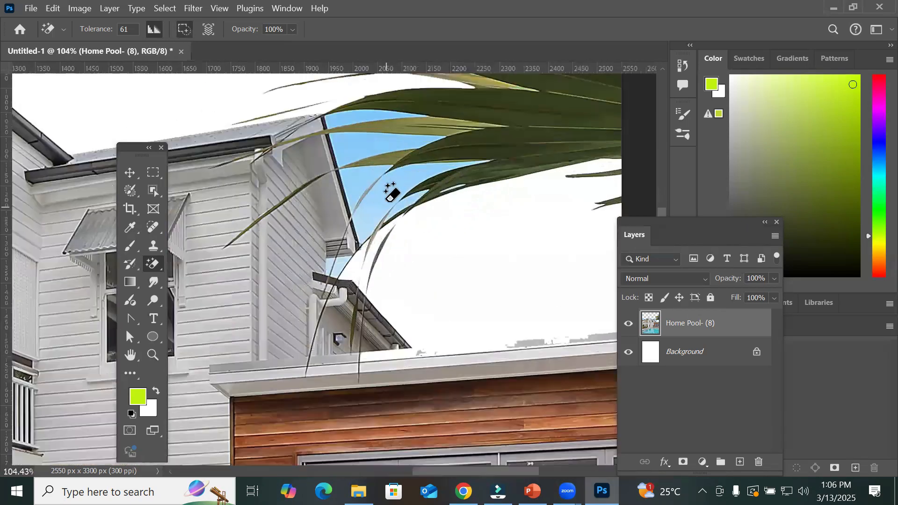
{"action": "left_click", "coordinate": [388, 187]}
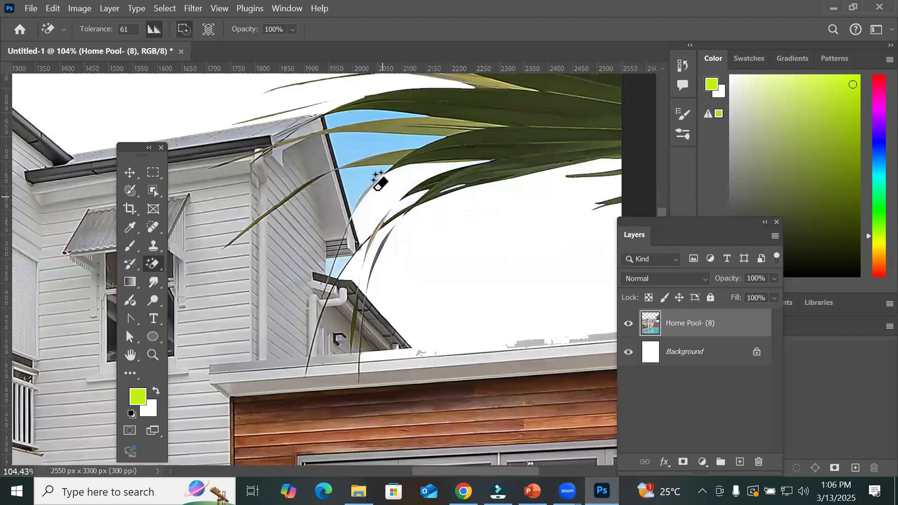
{"action": "left_click", "coordinate": [360, 177]}
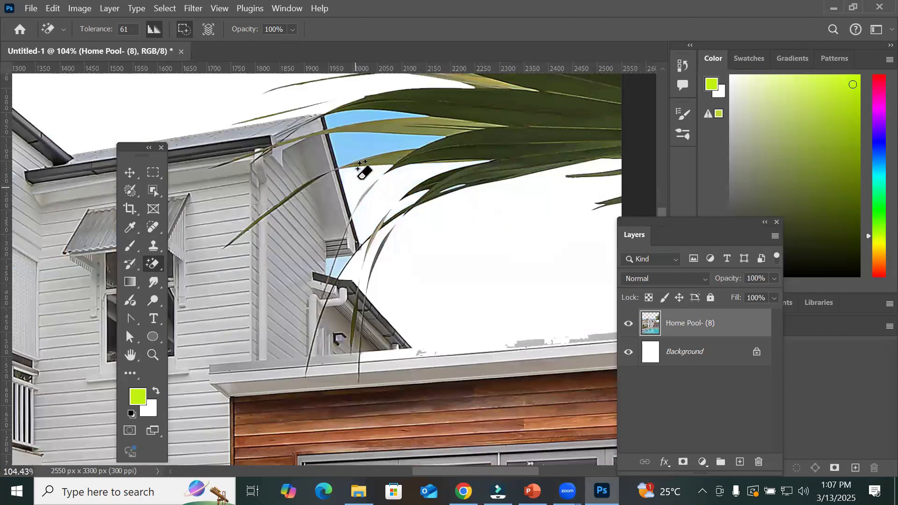
{"action": "left_click", "coordinate": [348, 144]}
{"action": "left_click", "coordinate": [360, 115]}
Step: Erase the leftover blue sliver in the narrow gap between the upper palm leaves
{"action": "scroll", "coordinate": [454, 210], "scroll_direction": "down", "scroll_amount": 4}
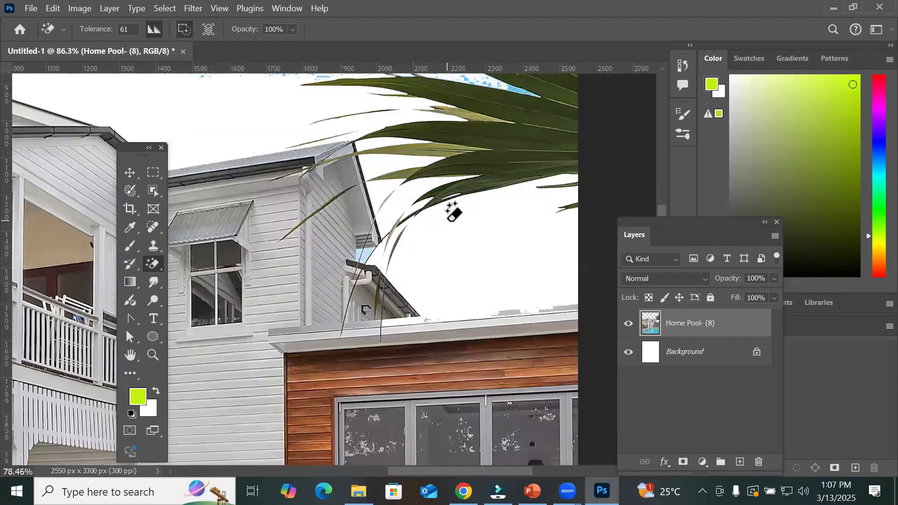
{"action": "scroll", "coordinate": [543, 72], "scroll_direction": "up", "scroll_amount": 8}
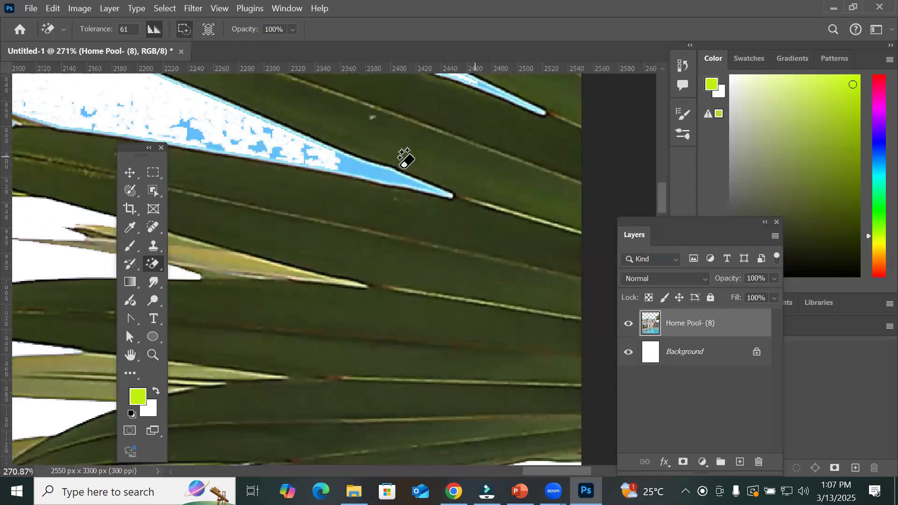
{"action": "left_click", "coordinate": [346, 159]}
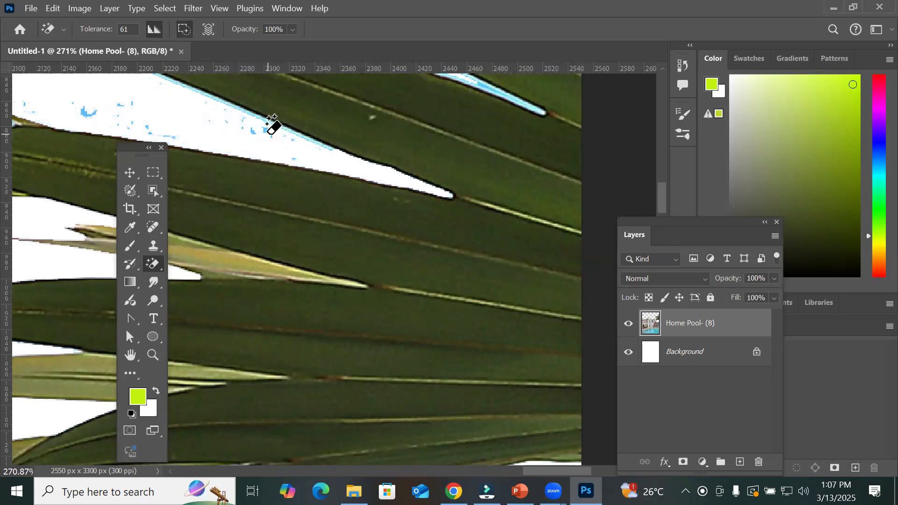
{"action": "scroll", "coordinate": [266, 130], "scroll_direction": "down", "scroll_amount": 3}
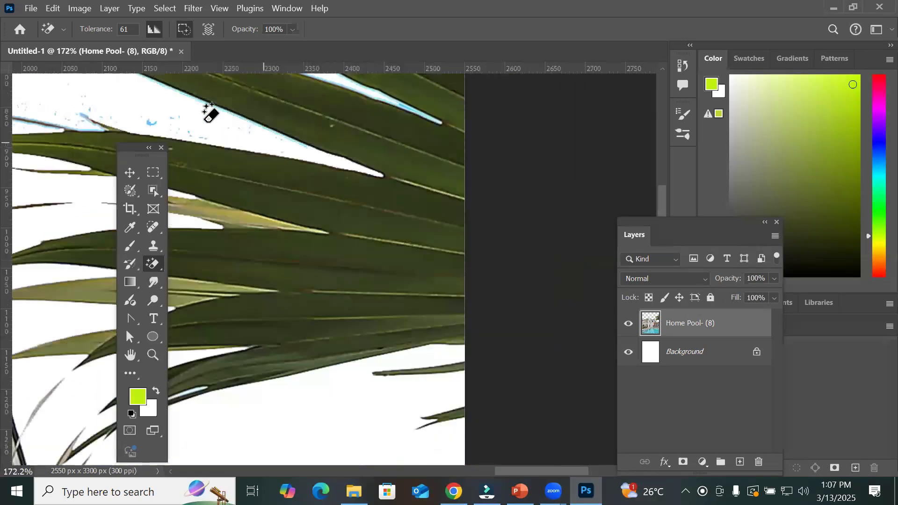
{"action": "scroll", "coordinate": [168, 117], "scroll_direction": "down", "scroll_amount": 8}
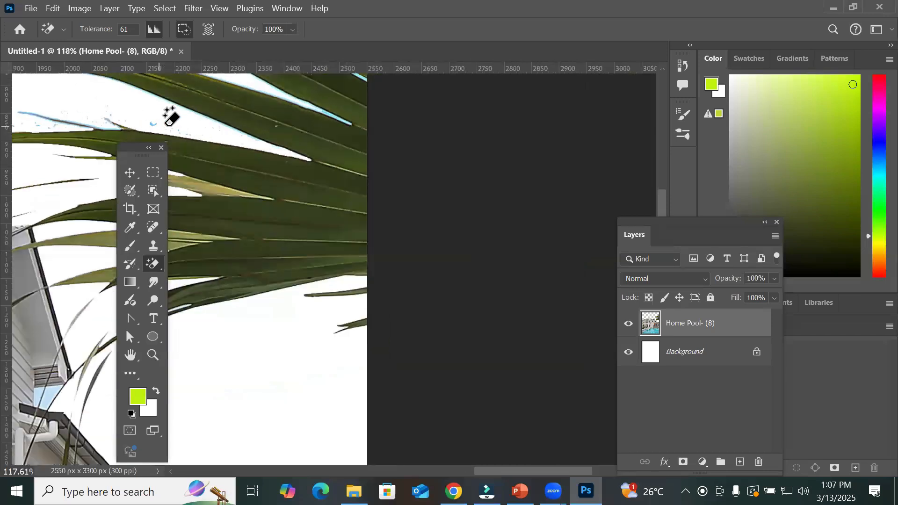
{"action": "scroll", "coordinate": [187, 136], "scroll_direction": "down", "scroll_amount": 4}
{"action": "left_click_drag", "start_coordinate": [231, 214], "coordinate": [467, 275]}
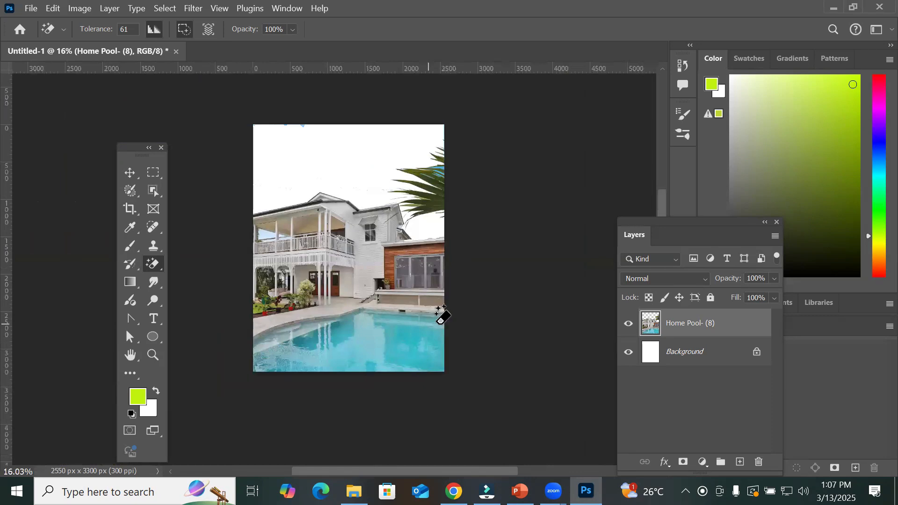
Step: Set the foreground colour to a vivid blue with hue 239° and fill the Background layer with it
{"action": "left_click", "coordinate": [31, 8]}
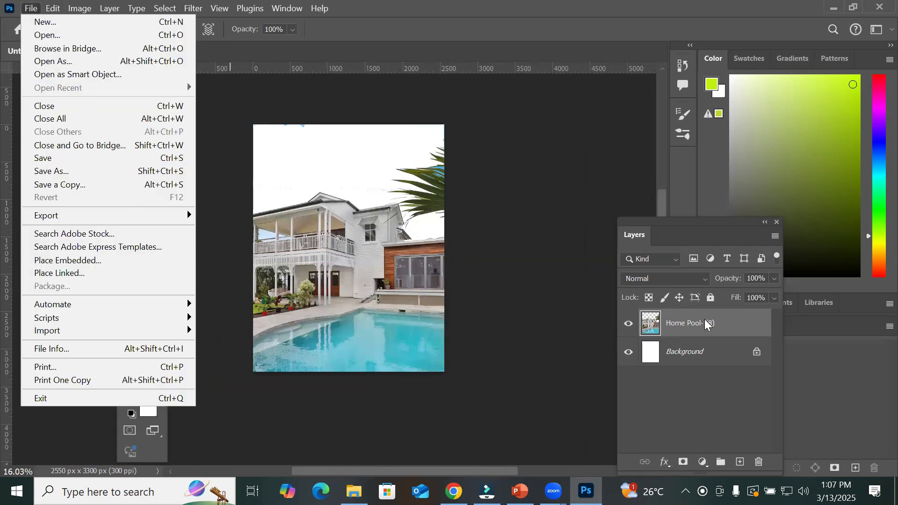
{"action": "left_click", "coordinate": [706, 356]}
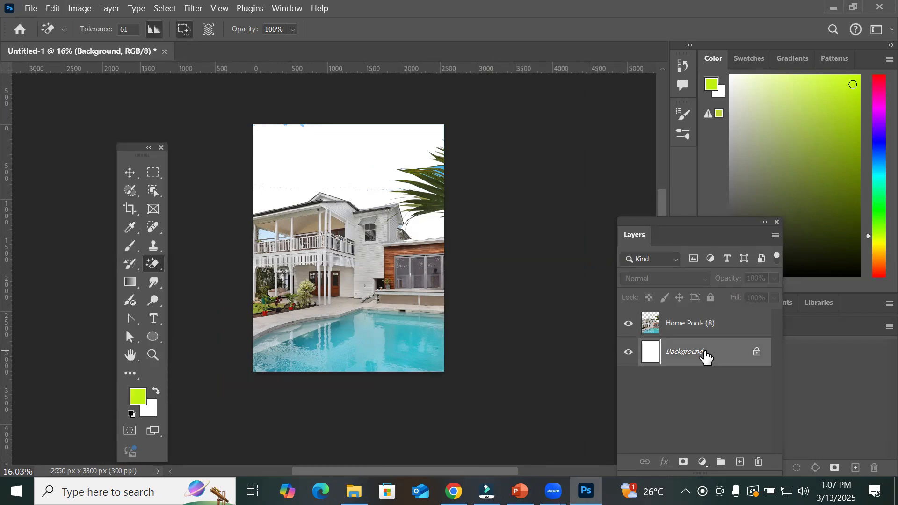
{"action": "left_click", "coordinate": [53, 13]}
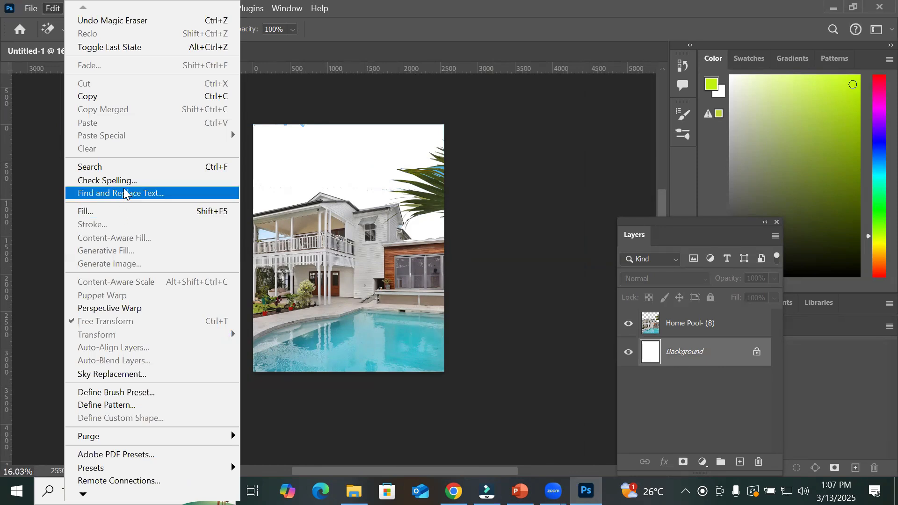
{"action": "mouse_move", "coordinate": [32, 11]}
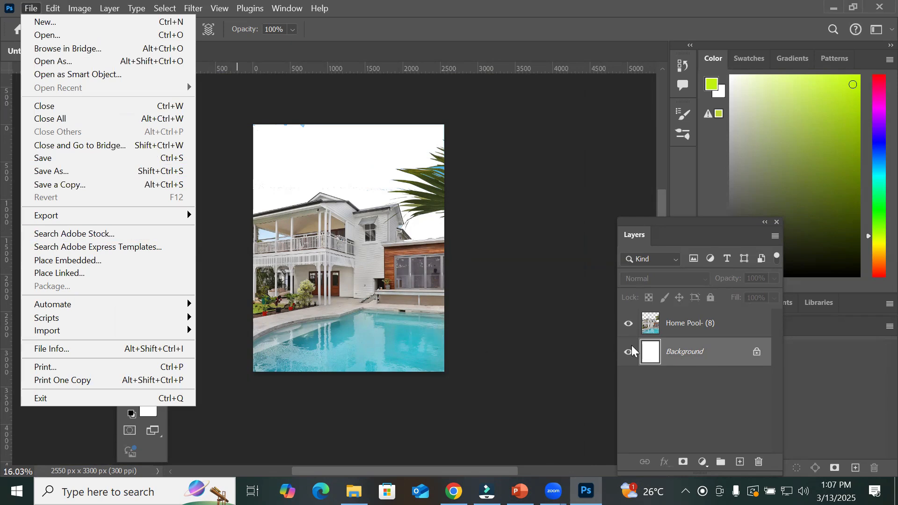
{"action": "left_click", "coordinate": [686, 354]}
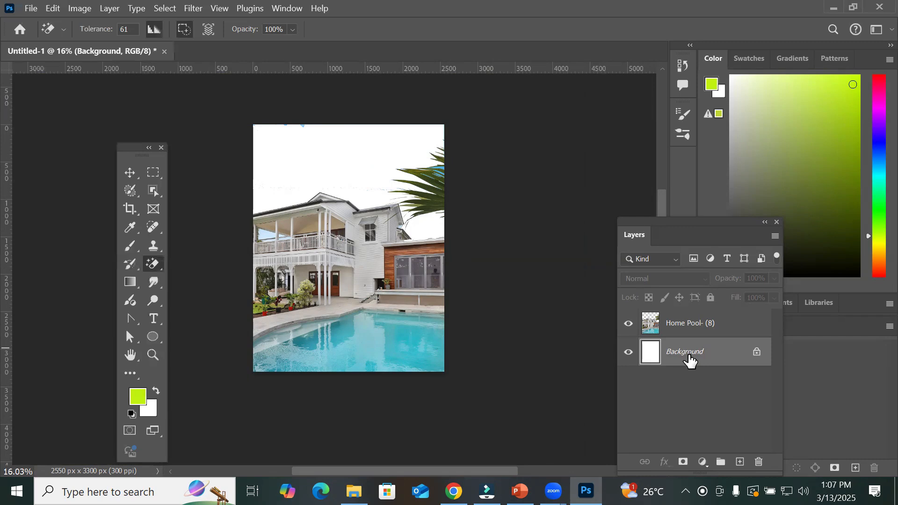
{"action": "left_click", "coordinate": [137, 397]}
{"action": "left_click", "coordinate": [460, 146]}
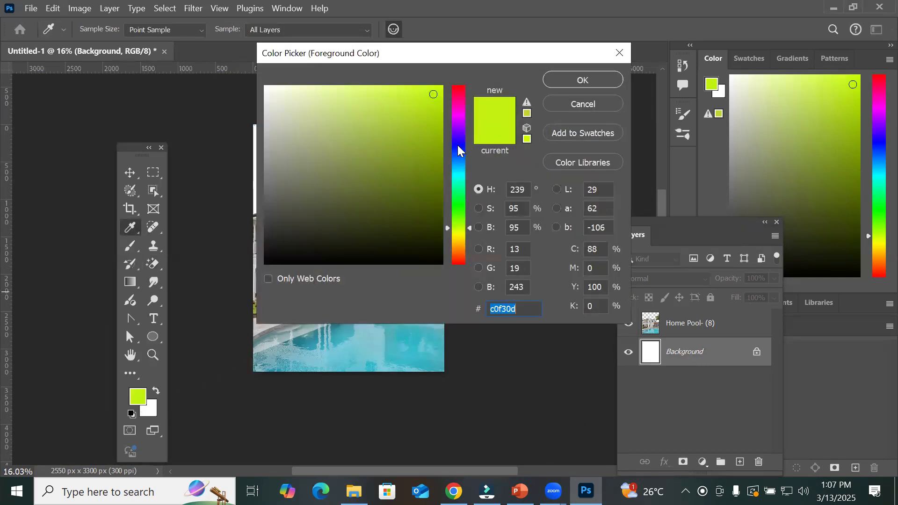
{"action": "left_click", "coordinate": [581, 81]}
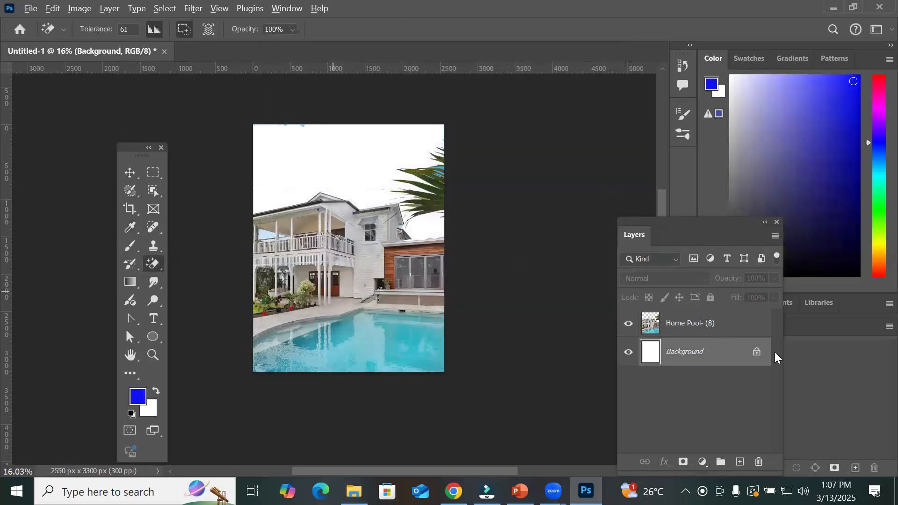
{"action": "key", "text": "alt+BackSpace"}
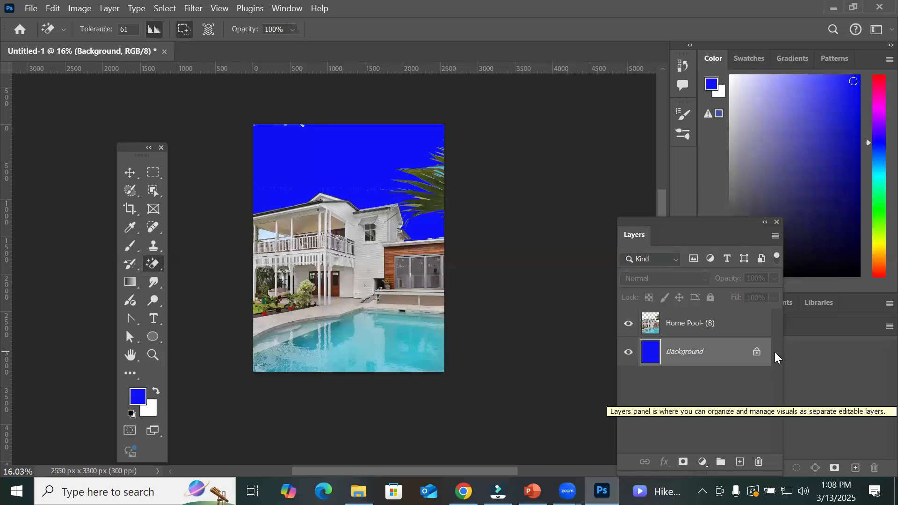
Step: Undo the background fill and the sky erasures, and start Sky Replacement on the Home Pool- (8) layer
{"action": "key", "text": "ctrl+BackSpace"}
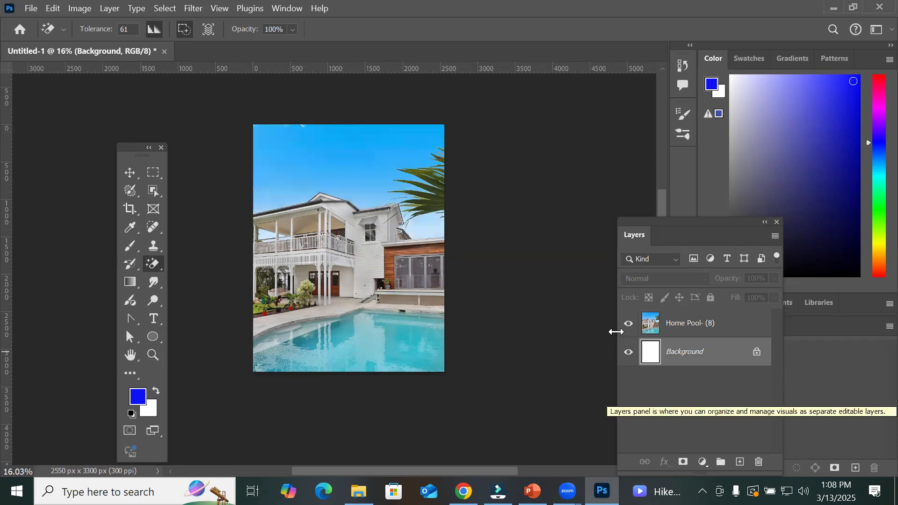
{"action": "left_click", "coordinate": [674, 331]}
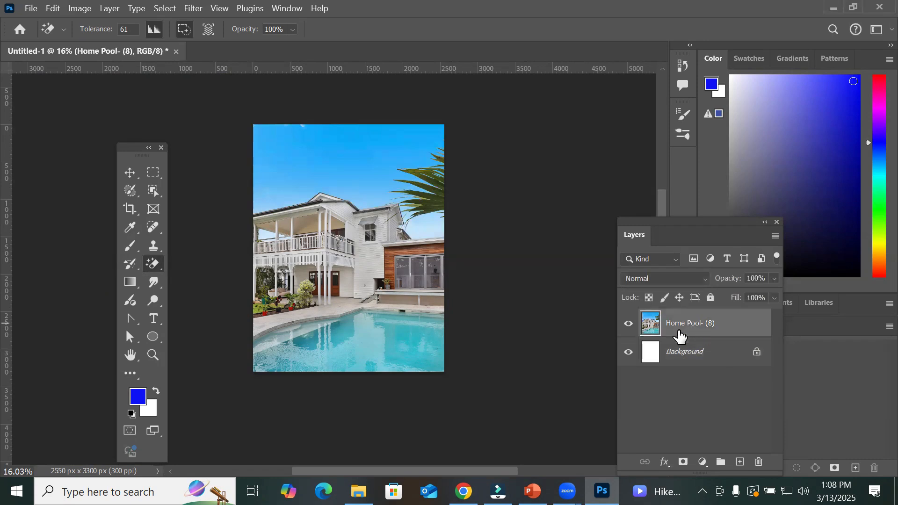
{"action": "left_click", "coordinate": [52, 11]}
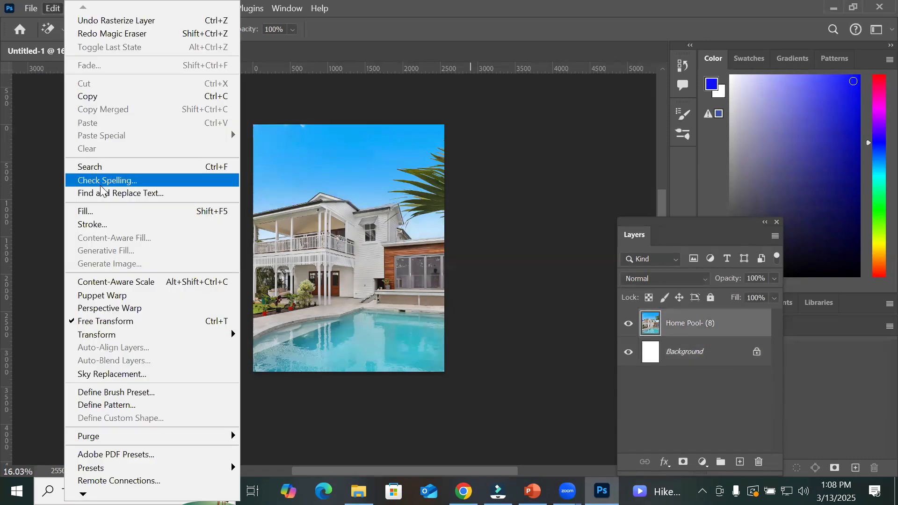
{"action": "left_click", "coordinate": [172, 376]}
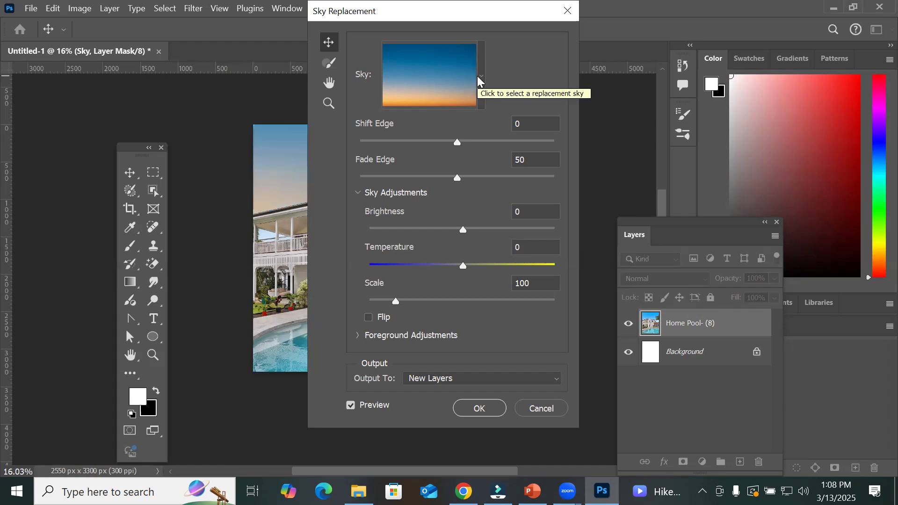
Step: Try the third Blue Skies preset, and choose the dark storm-cloud sky at the end of the Spectacular set as the replacement
{"action": "left_click", "coordinate": [482, 76]}
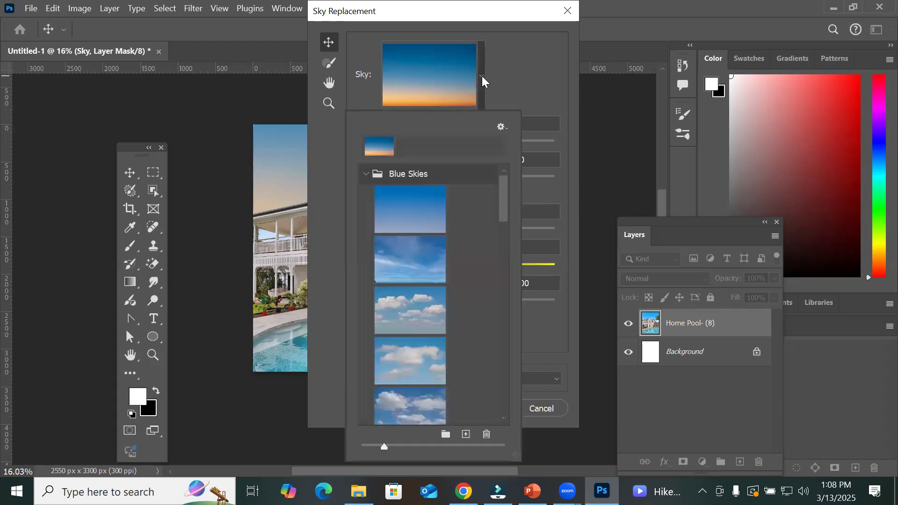
{"action": "left_click", "coordinate": [405, 311]}
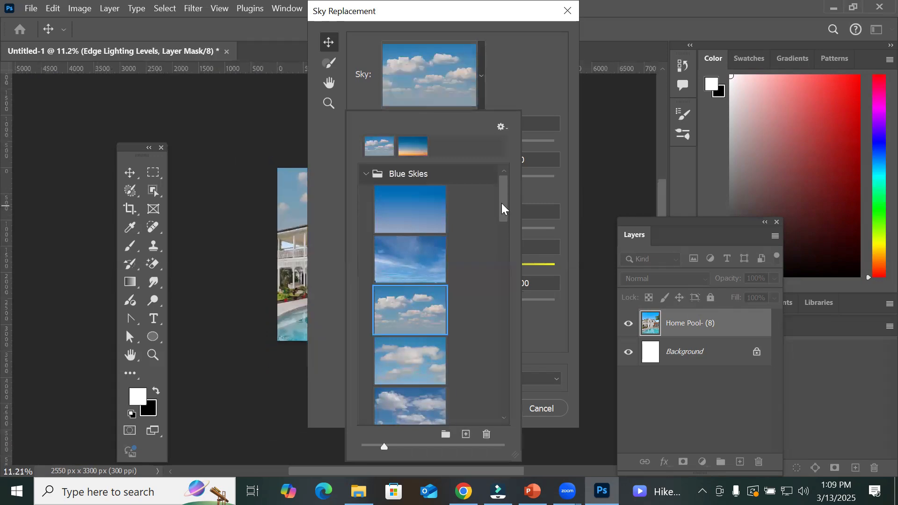
{"action": "left_click_drag", "start_coordinate": [507, 214], "coordinate": [500, 344]}
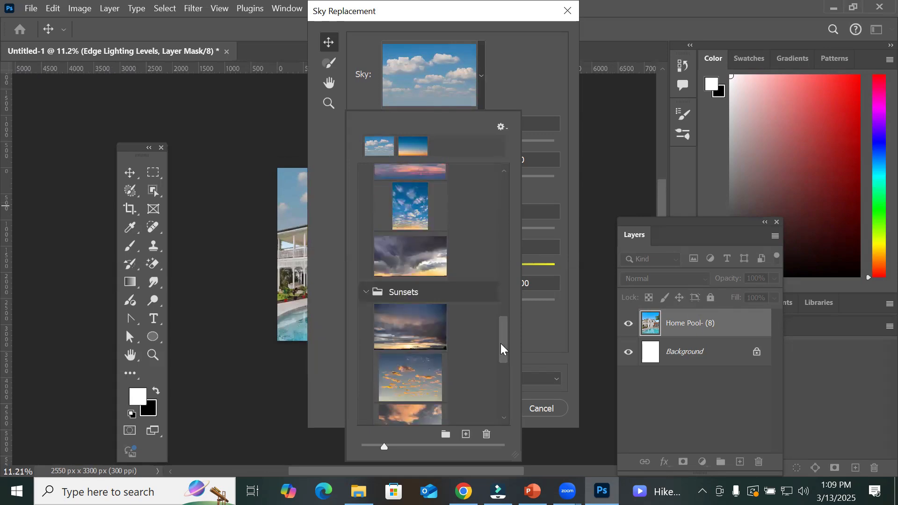
{"action": "left_click", "coordinate": [411, 248]}
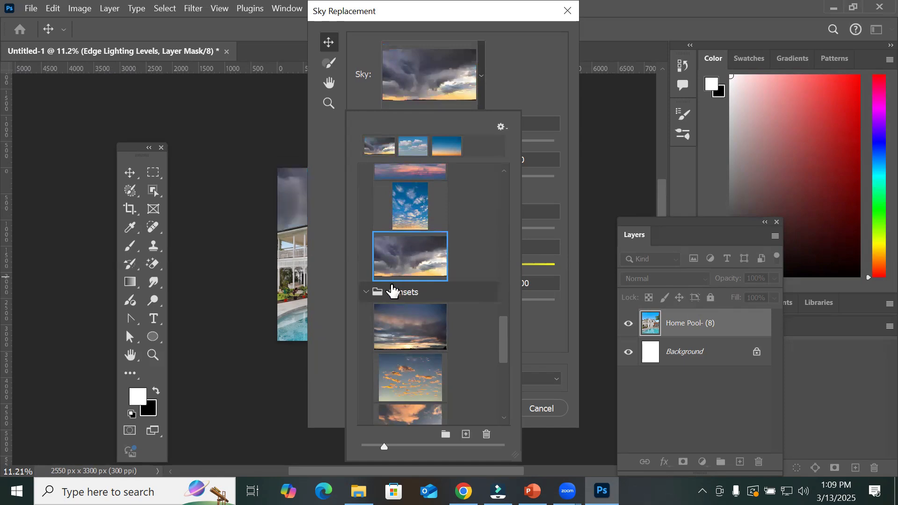
{"action": "left_click", "coordinate": [366, 292]}
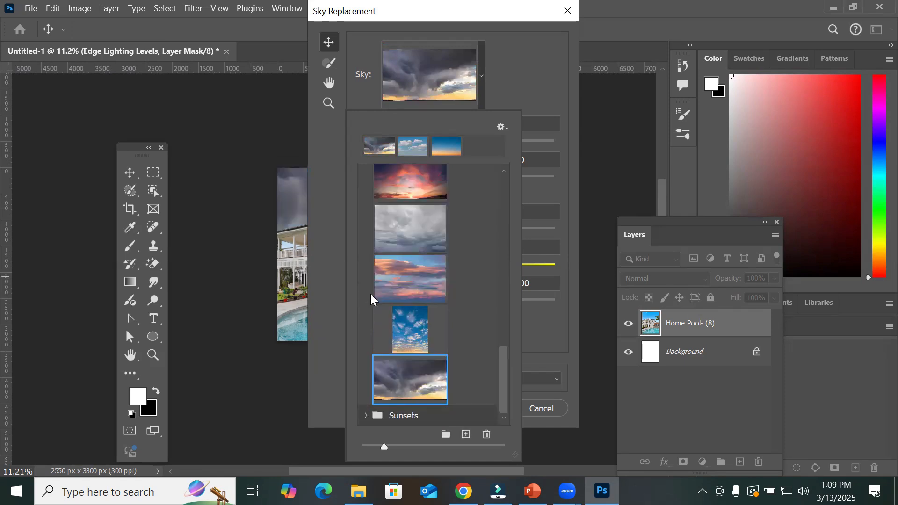
{"action": "scroll", "coordinate": [503, 362], "scroll_direction": "up", "scroll_amount": 2}
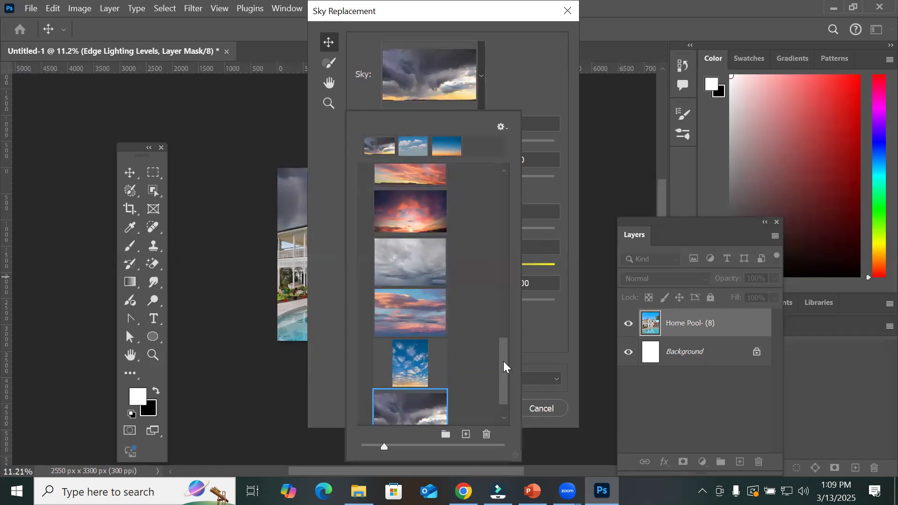
{"action": "scroll", "coordinate": [512, 312], "scroll_direction": "up", "scroll_amount": 10}
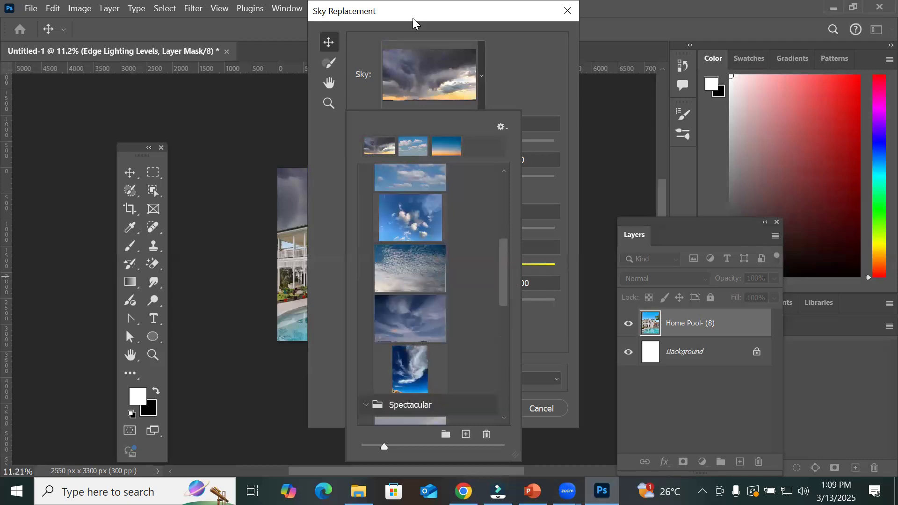
{"action": "scroll", "coordinate": [511, 323], "scroll_direction": "down", "scroll_amount": 10}
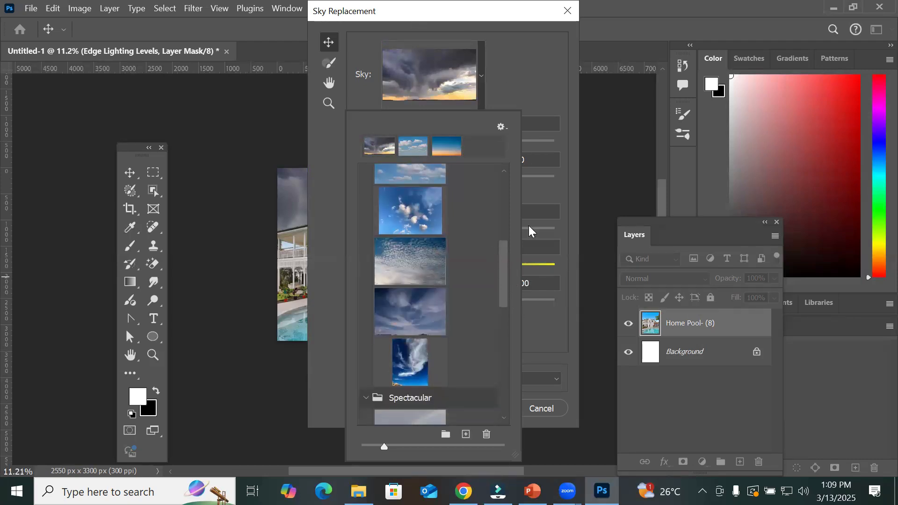
{"action": "left_click", "coordinate": [529, 87]}
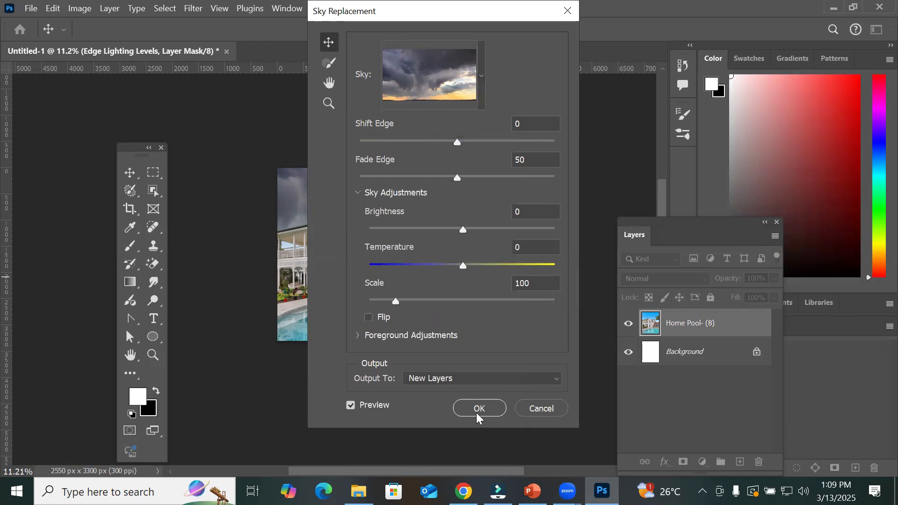
Step: Apply the sky replacement with output to New Layers, and move and enlarge the layer list to show every layer
{"action": "left_click", "coordinate": [439, 380]}
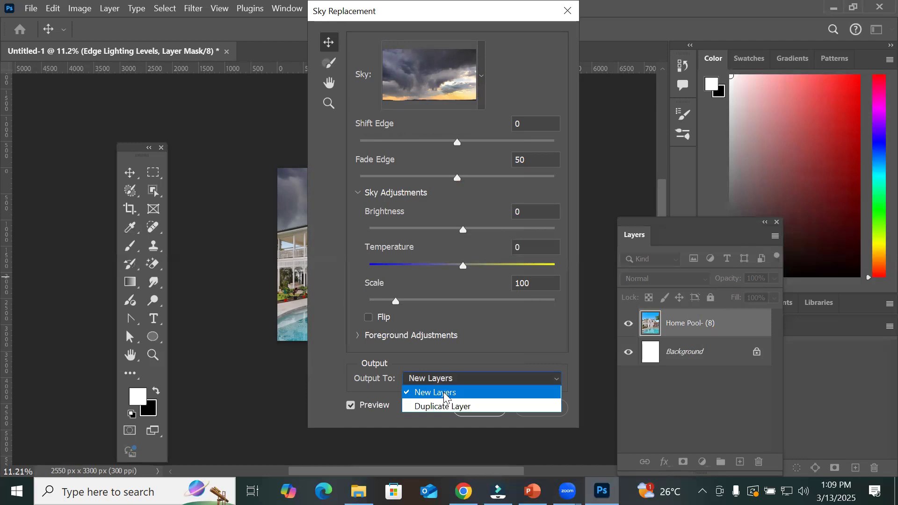
{"action": "left_click", "coordinate": [445, 397]}
{"action": "left_click", "coordinate": [475, 409]}
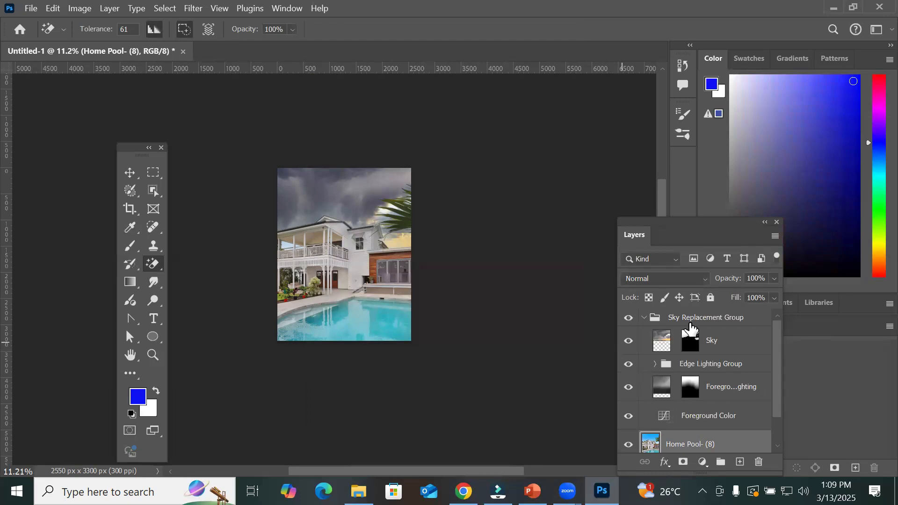
{"action": "left_click_drag", "start_coordinate": [683, 223], "coordinate": [547, 101]}
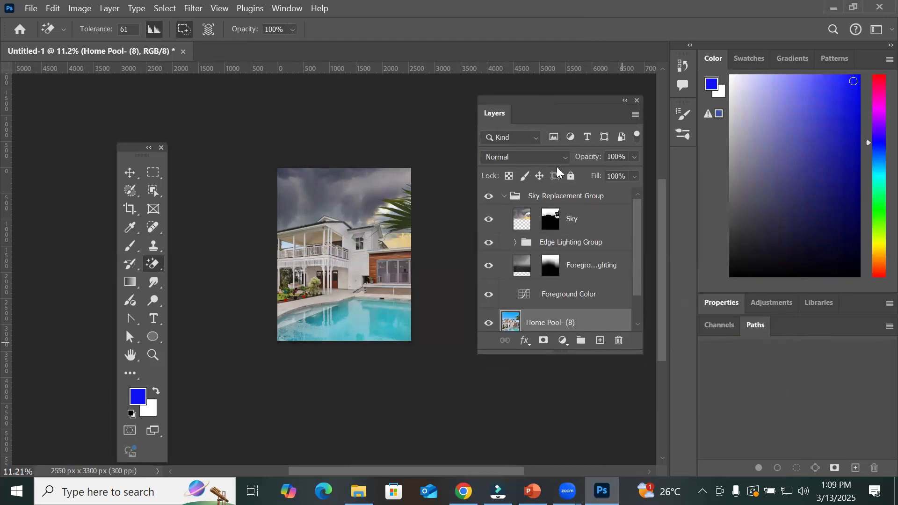
{"action": "left_click_drag", "start_coordinate": [556, 350], "coordinate": [563, 407]}
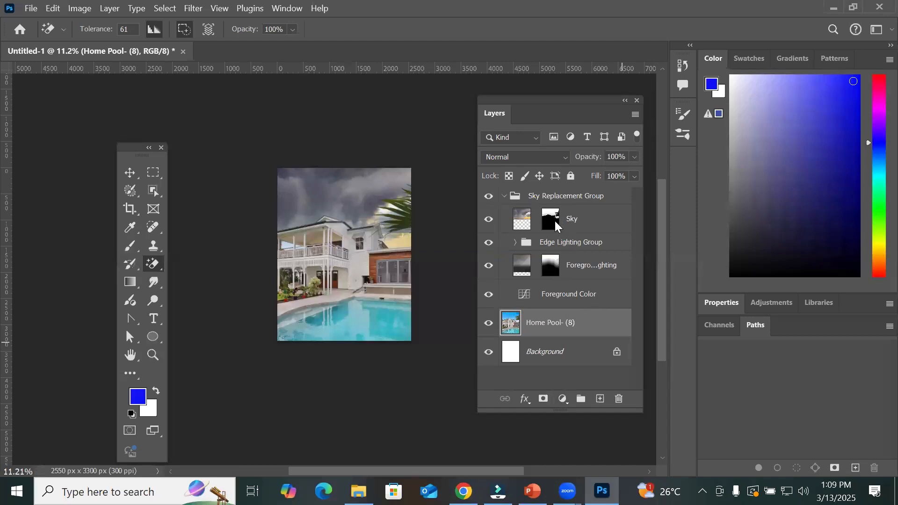
Step: Compare the original and stormy skies by repeatedly hiding and showing the Sky Replacement Group, leaving it visible
{"action": "left_click", "coordinate": [488, 196]}
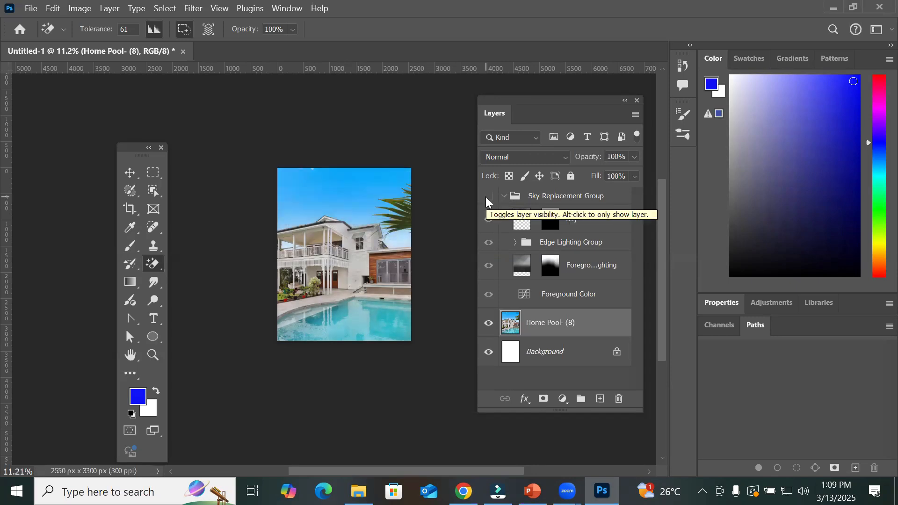
{"action": "left_click", "coordinate": [486, 197]}
{"action": "left_click", "coordinate": [487, 197]}
{"action": "left_click", "coordinate": [486, 196]}
{"action": "left_click", "coordinate": [486, 197]}
{"action": "left_click", "coordinate": [487, 196]}
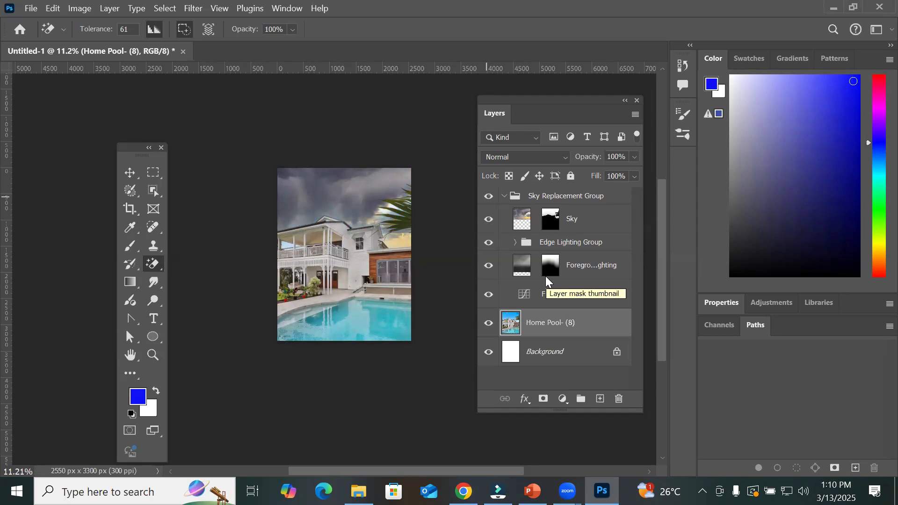
{"action": "left_click", "coordinate": [490, 198]}
{"action": "left_click", "coordinate": [492, 199]}
{"action": "left_click", "coordinate": [491, 199]}
{"action": "left_click", "coordinate": [491, 199]}
{"action": "left_click", "coordinate": [490, 200]}
{"action": "left_click", "coordinate": [490, 199]}
{"action": "left_click", "coordinate": [489, 200]}
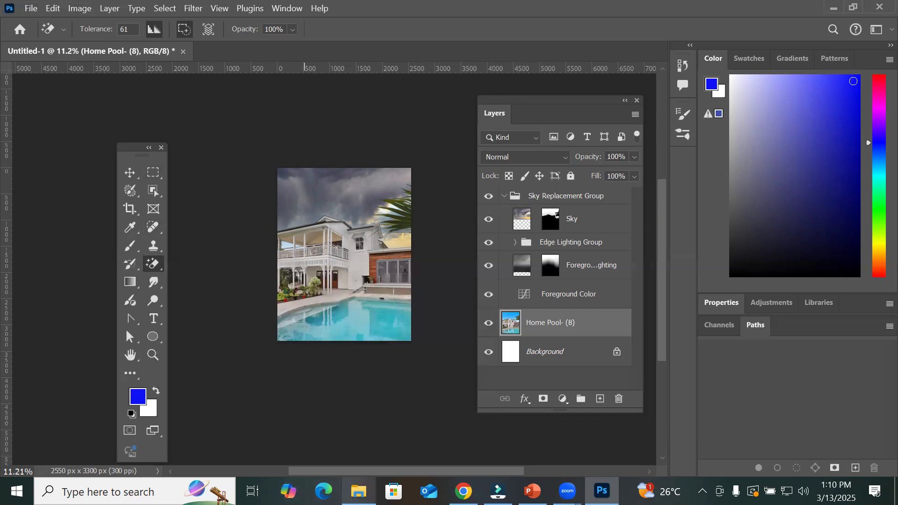
Step: Close the pool house document without saving and create a blank 8.5 × 11 inch document at 300 ppi
{"action": "left_click", "coordinate": [31, 8]}
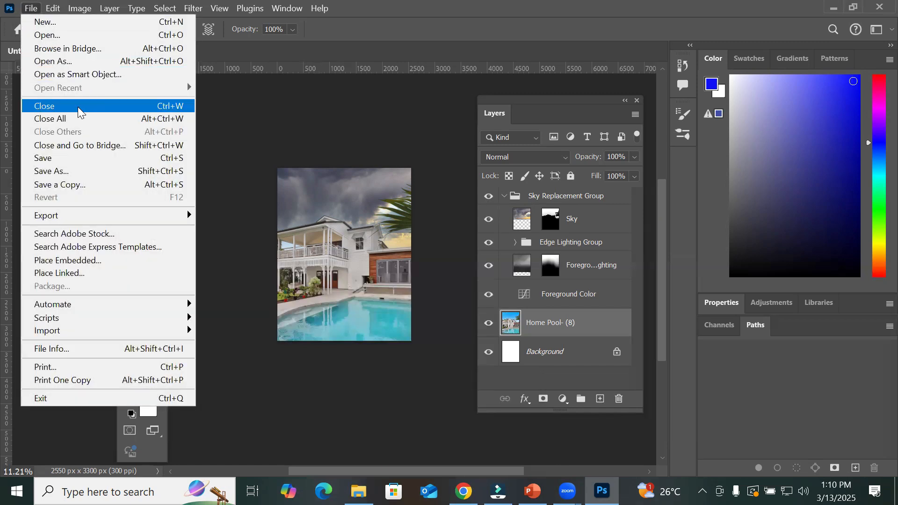
{"action": "left_click", "coordinate": [77, 119]}
{"action": "left_click", "coordinate": [507, 203]}
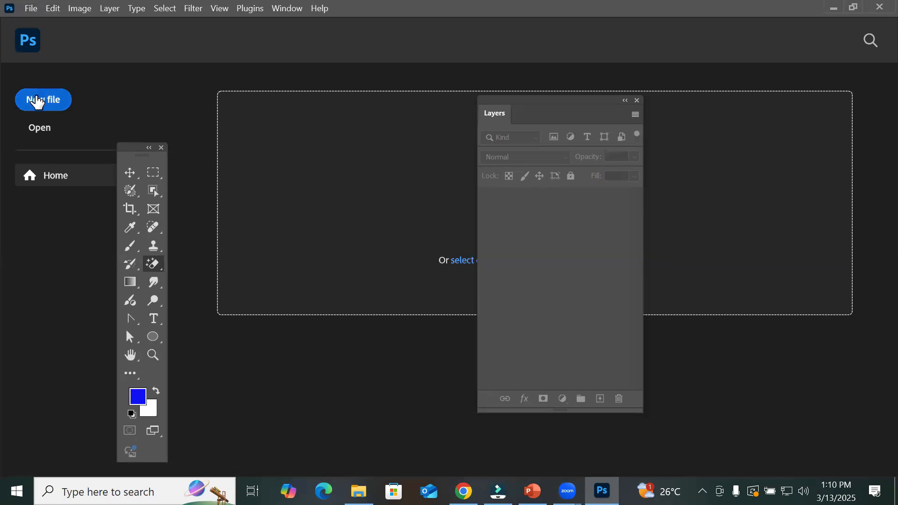
{"action": "left_click", "coordinate": [32, 97]}
{"action": "double_click", "coordinate": [163, 153]}
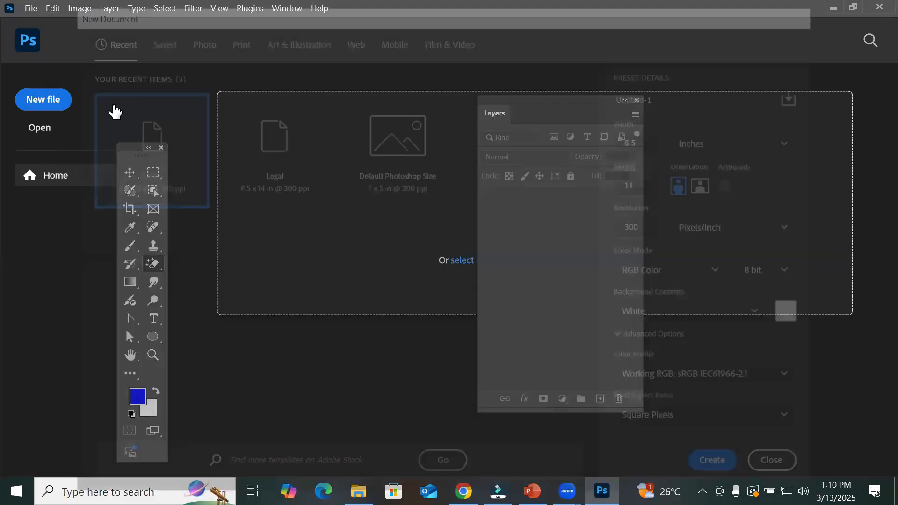
Step: Place Landscapes- (18) from the GreenLandscapes image folder as an embedded image in the new document
{"action": "left_click", "coordinate": [32, 9]}
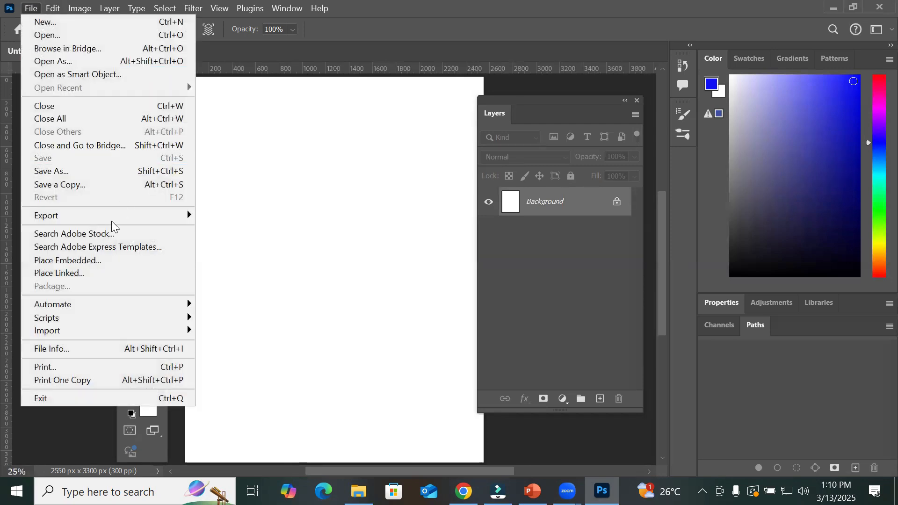
{"action": "left_click", "coordinate": [89, 261]}
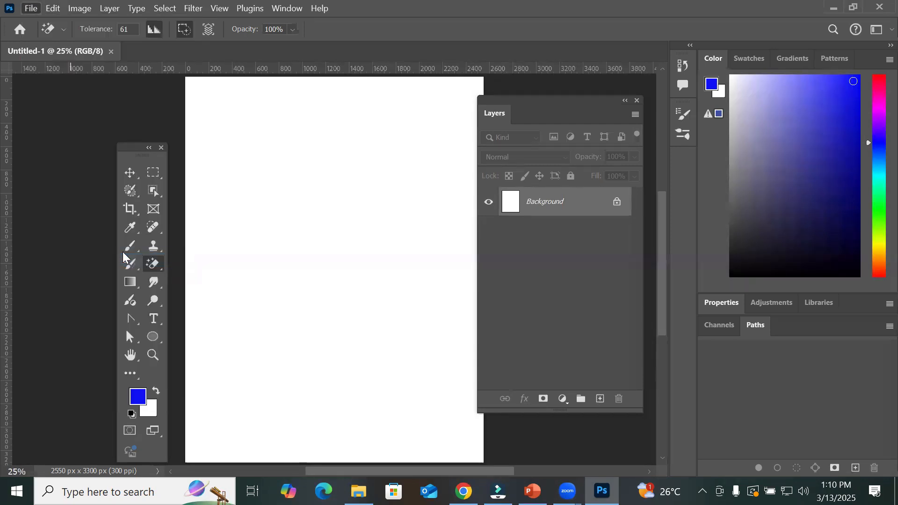
{"action": "scroll", "coordinate": [478, 251], "scroll_direction": "down", "scroll_amount": 3}
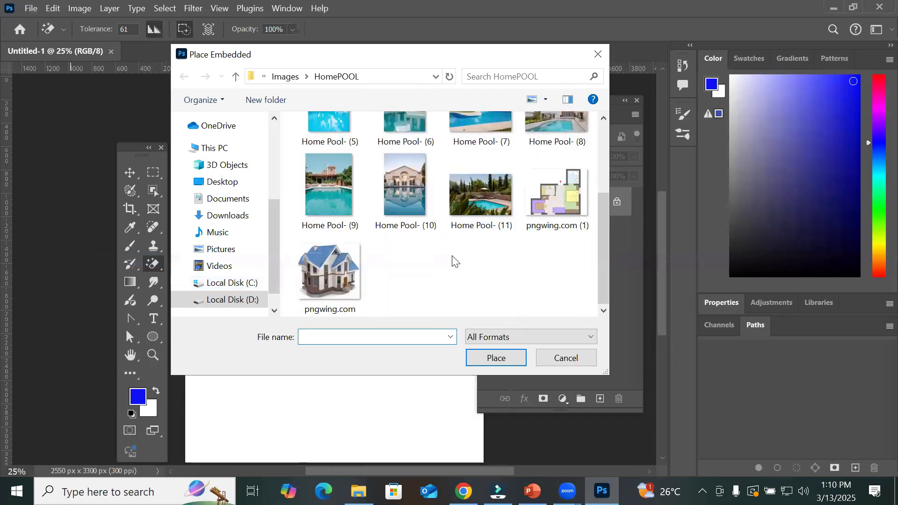
{"action": "scroll", "coordinate": [452, 255], "scroll_direction": "up", "scroll_amount": 3}
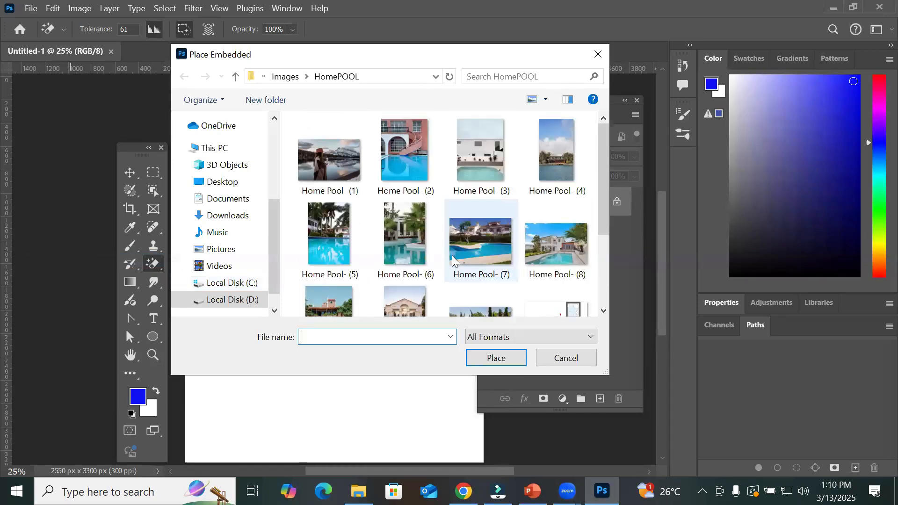
{"action": "left_click", "coordinate": [285, 77]}
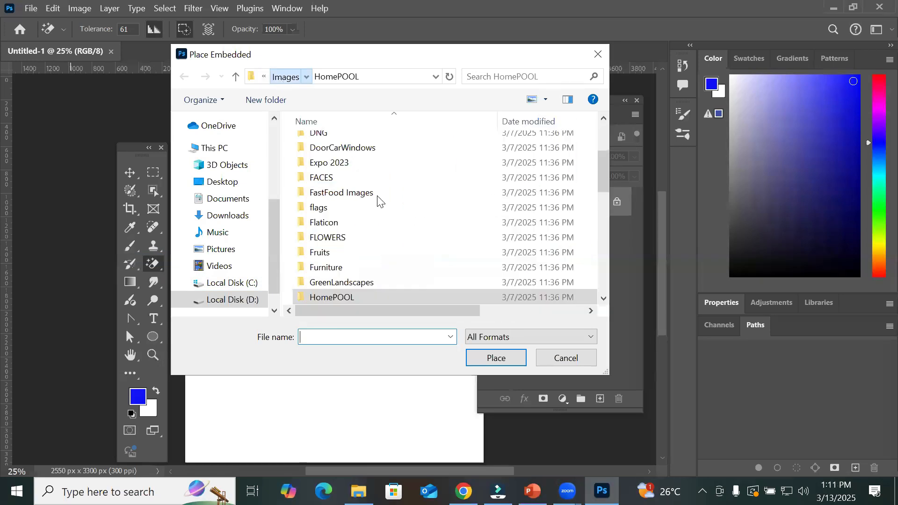
{"action": "double_click", "coordinate": [353, 282]}
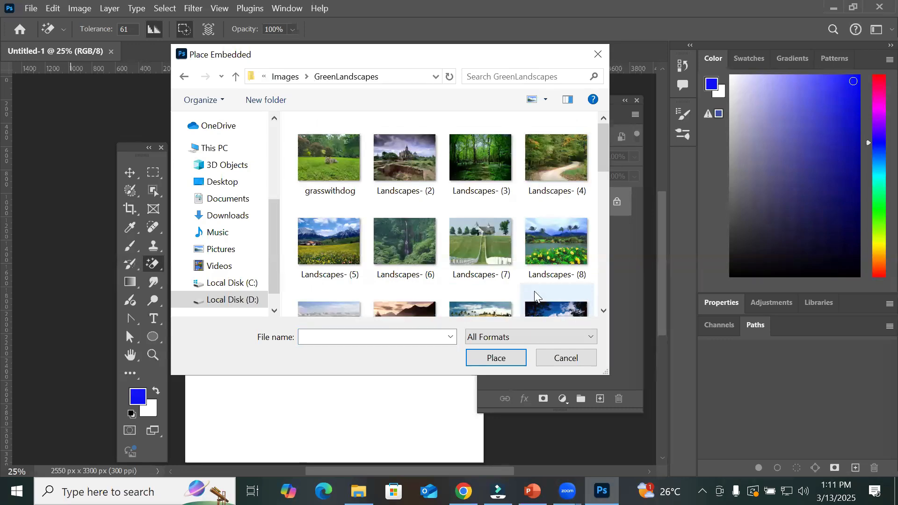
{"action": "scroll", "coordinate": [535, 294], "scroll_direction": "down", "scroll_amount": 3}
{"action": "scroll", "coordinate": [534, 294], "scroll_direction": "down", "scroll_amount": 2}
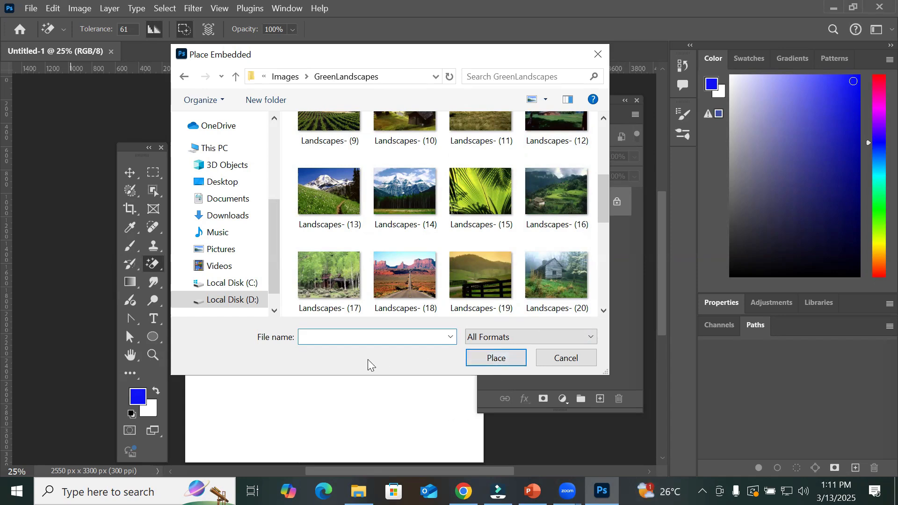
{"action": "double_click", "coordinate": [396, 282]}
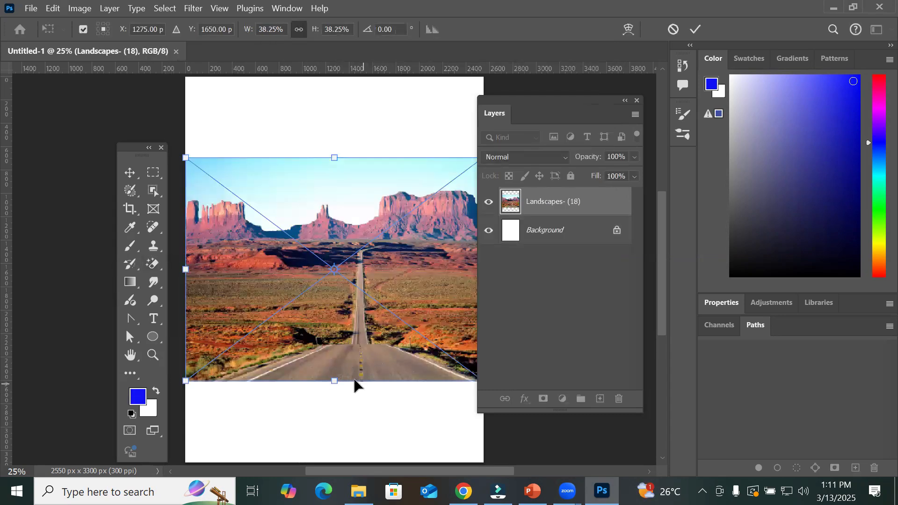
Step: Enlarge the placed desert road image to cover the whole page, and rasterize its layer
{"action": "left_click_drag", "start_coordinate": [341, 381], "coordinate": [335, 453]}
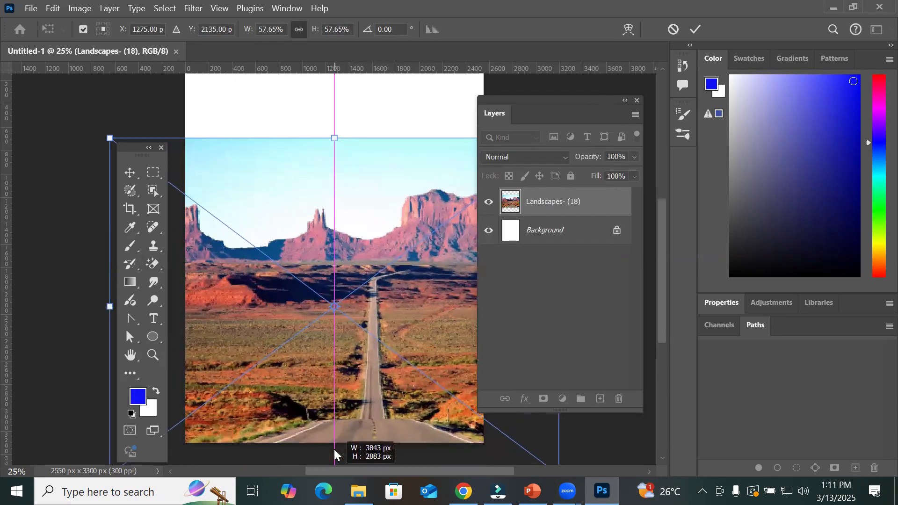
{"action": "left_click_drag", "start_coordinate": [335, 137], "coordinate": [334, 51]}
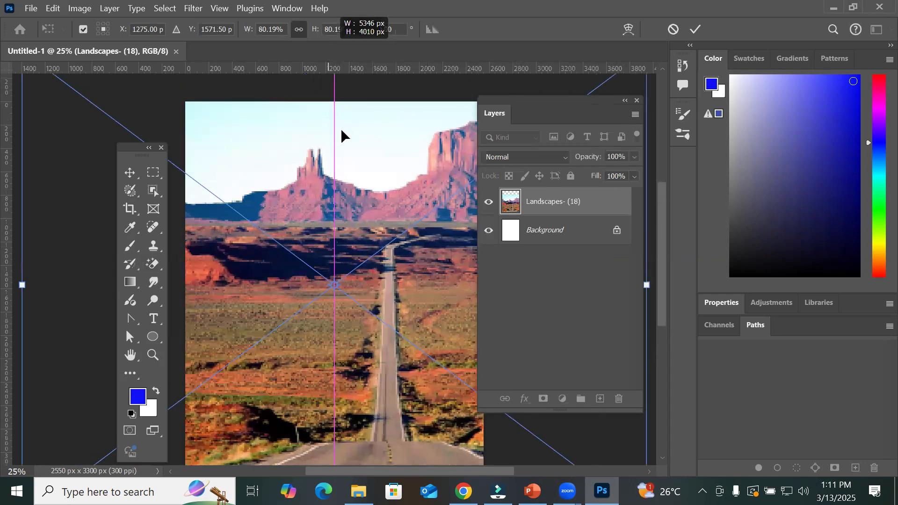
{"action": "left_click", "coordinate": [687, 31]}
{"action": "left_click_drag", "start_coordinate": [554, 96], "coordinate": [565, 179]}
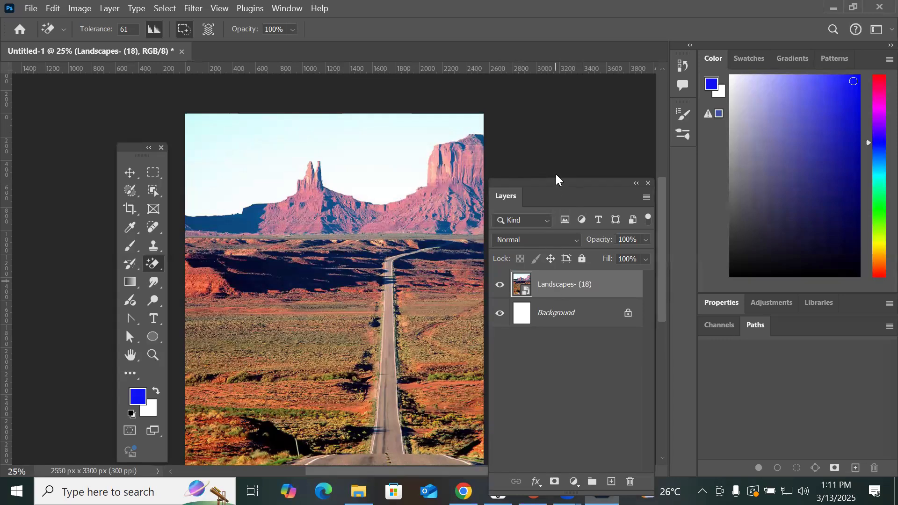
{"action": "left_click_drag", "start_coordinate": [557, 183], "coordinate": [561, 130]}
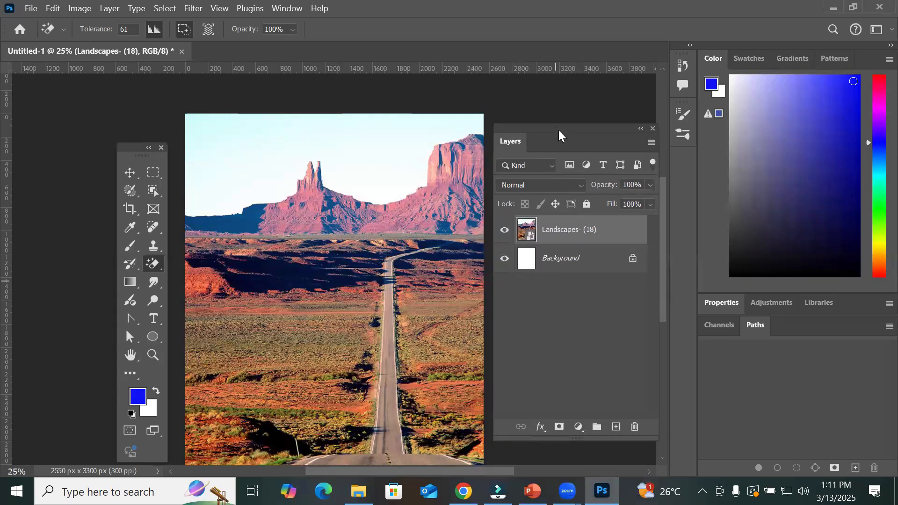
{"action": "right_click", "coordinate": [568, 232]}
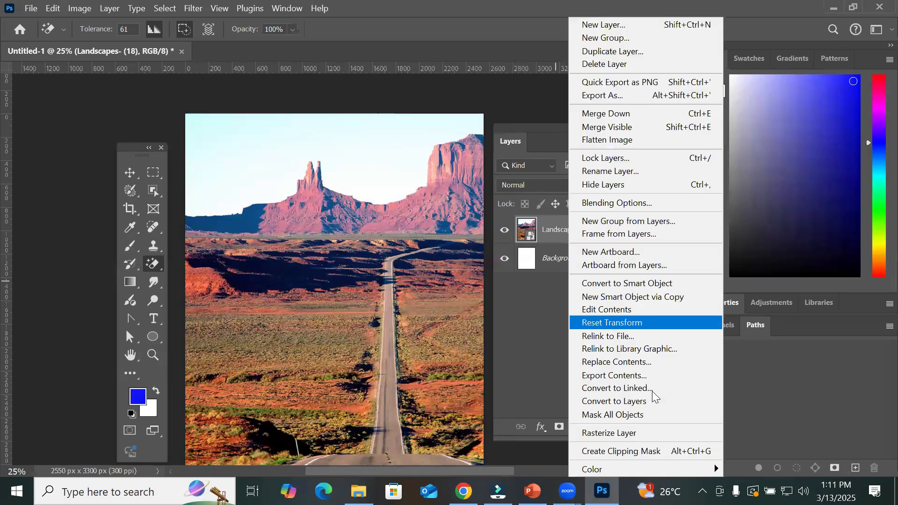
{"action": "left_click", "coordinate": [625, 437]}
Step: Try selecting the sky automatically and erasing it with the Magic Eraser, and undo both the erasure and the selection
{"action": "left_click", "coordinate": [163, 8]}
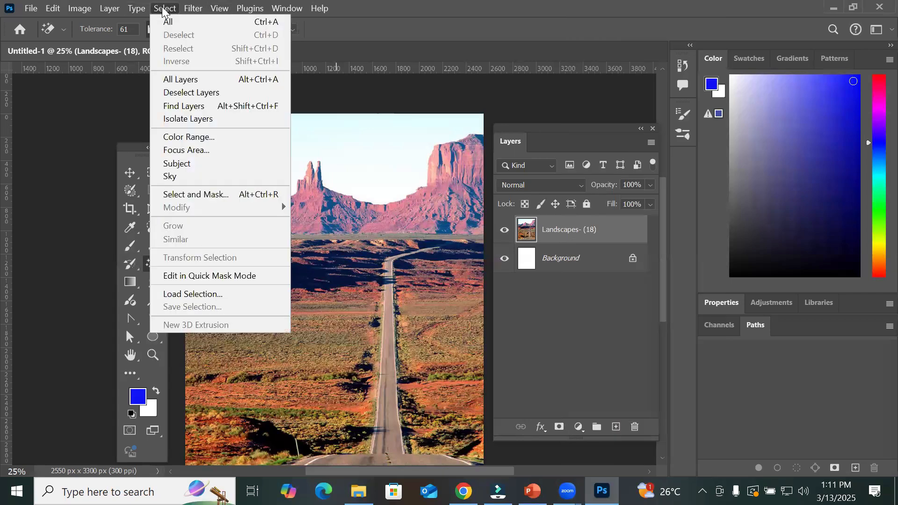
{"action": "left_click", "coordinate": [214, 178]}
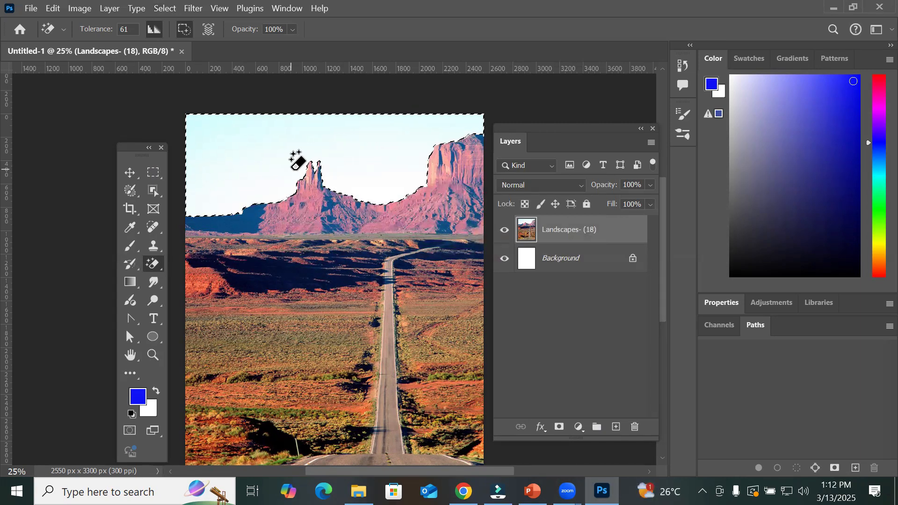
{"action": "left_click", "coordinate": [298, 161]}
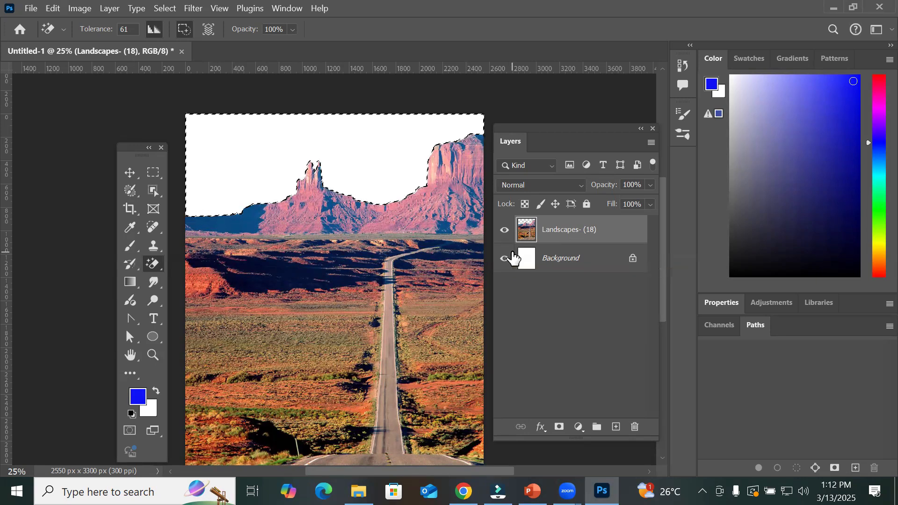
{"action": "key", "text": "ctrl+z"}
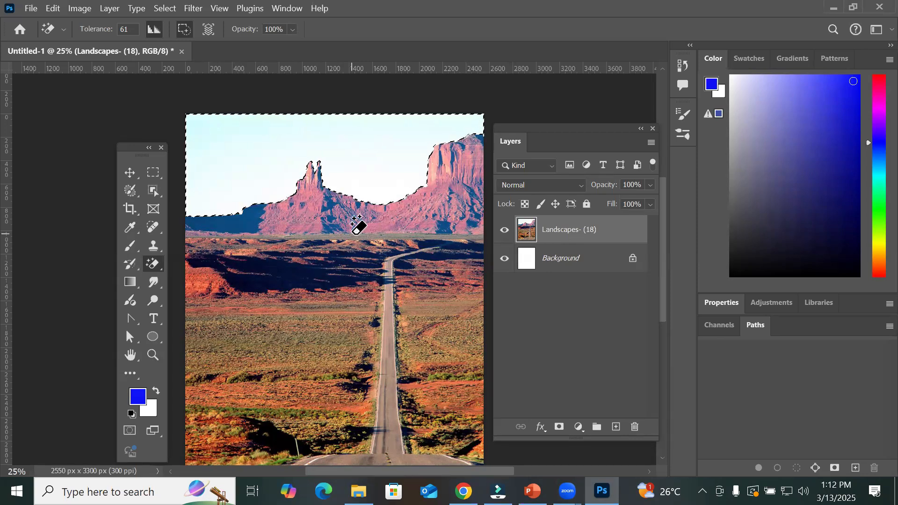
{"action": "key", "text": "ctrl+z"}
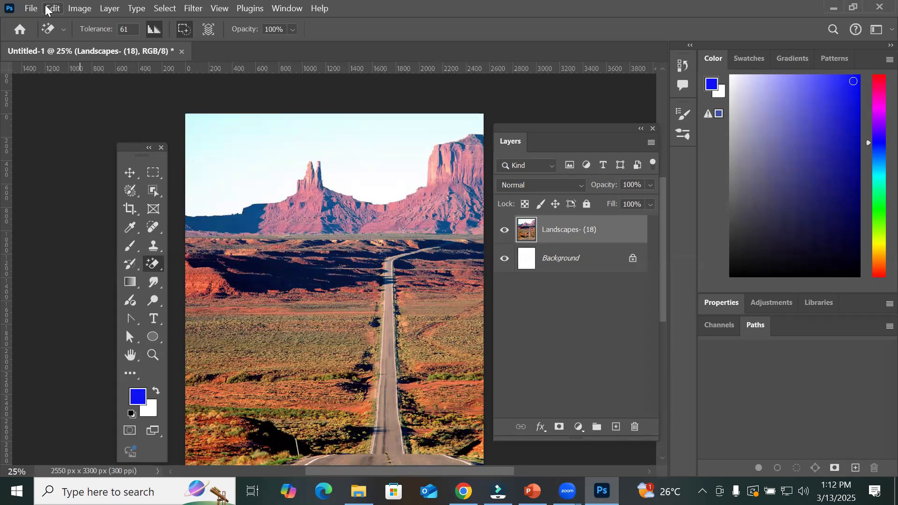
Step: Start Sky Replacement with the storm-cloud sky, set its scale to 94, and test Flip, leaving it off
{"action": "left_click", "coordinate": [51, 8]}
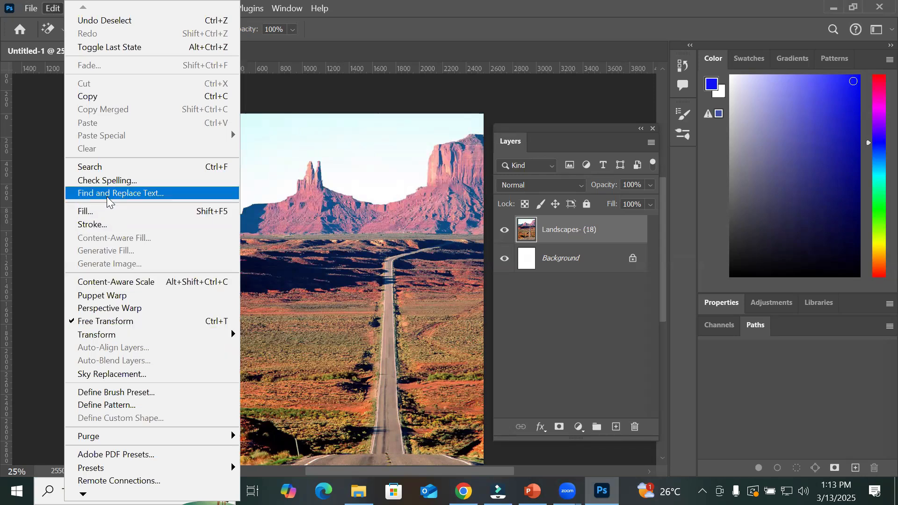
{"action": "left_click", "coordinate": [112, 375]}
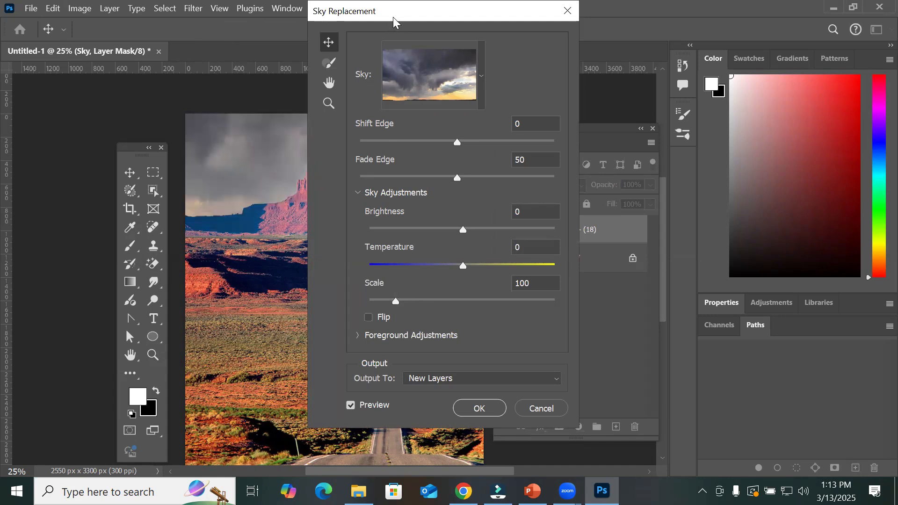
{"action": "left_click_drag", "start_coordinate": [393, 17], "coordinate": [555, 17]}
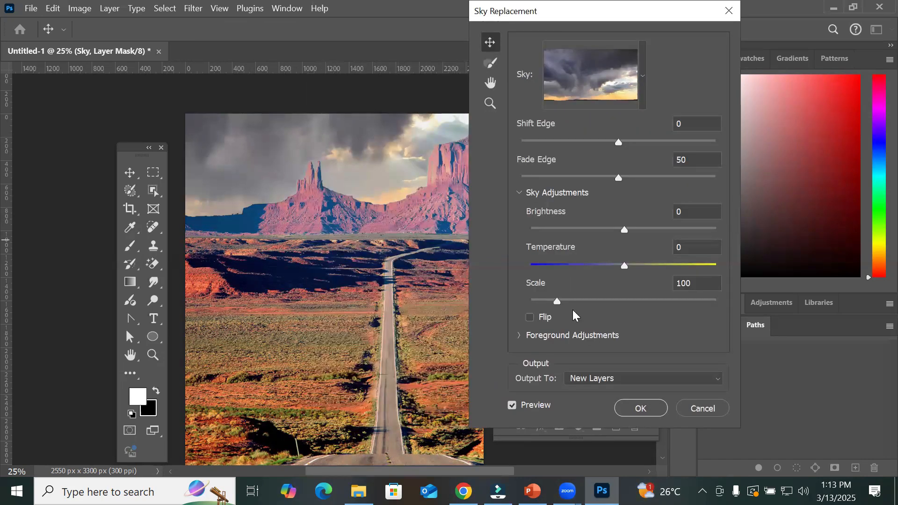
{"action": "mouse_move", "coordinate": [558, 298]}
{"action": "left_mouse_down"}
{"action": "mouse_move", "coordinate": [567, 306]}
{"action": "mouse_move", "coordinate": [626, 301]}
{"action": "mouse_move", "coordinate": [542, 303]}
{"action": "mouse_move", "coordinate": [554, 303]}
{"action": "left_mouse_up"}
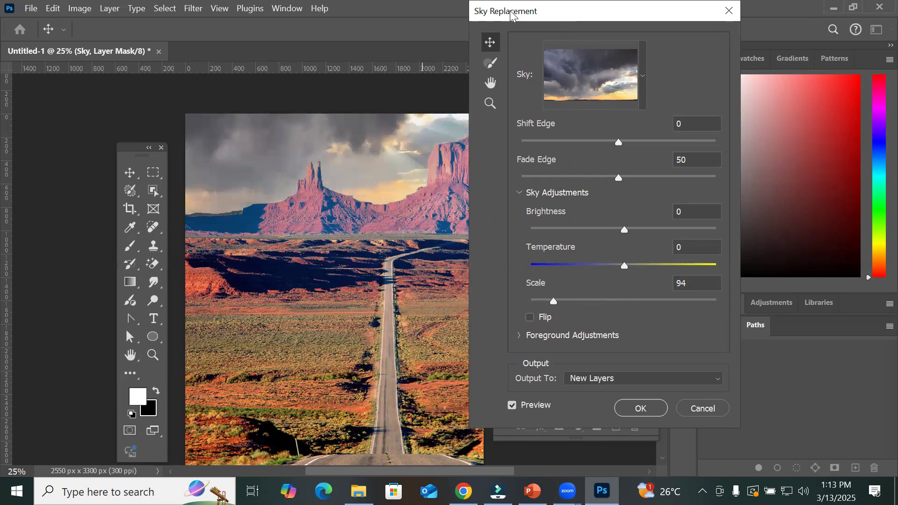
{"action": "left_click_drag", "start_coordinate": [513, 16], "coordinate": [589, 23]}
{"action": "left_click", "coordinate": [606, 326]}
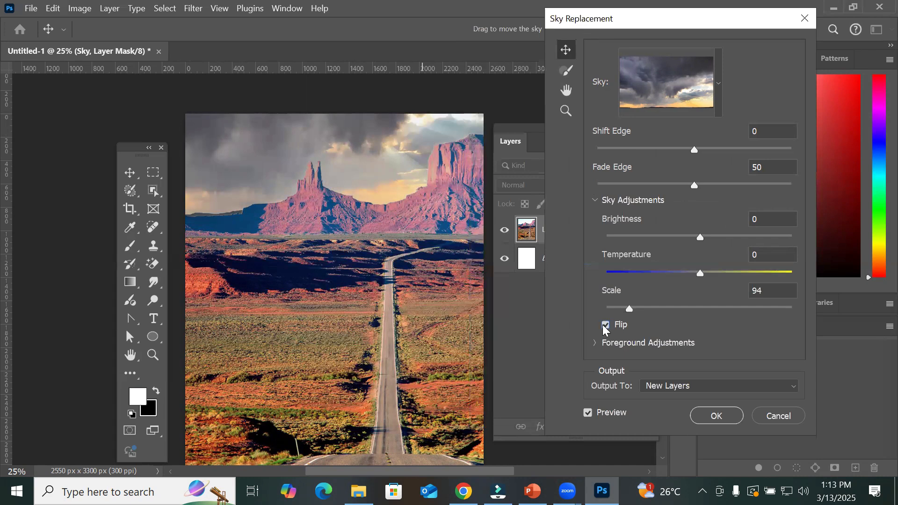
{"action": "left_click", "coordinate": [605, 329]}
{"action": "left_click", "coordinate": [605, 327]}
Step: Try sky brightness 82 and temperature 89, and settle on brightness 4 and temperature -68
{"action": "left_click_drag", "start_coordinate": [701, 236], "coordinate": [775, 249]}
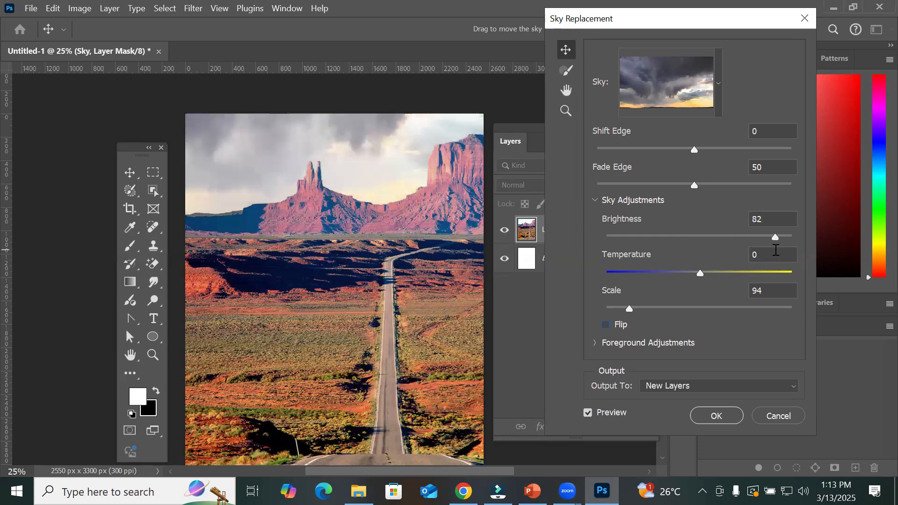
{"action": "left_click_drag", "start_coordinate": [776, 238], "coordinate": [702, 228]}
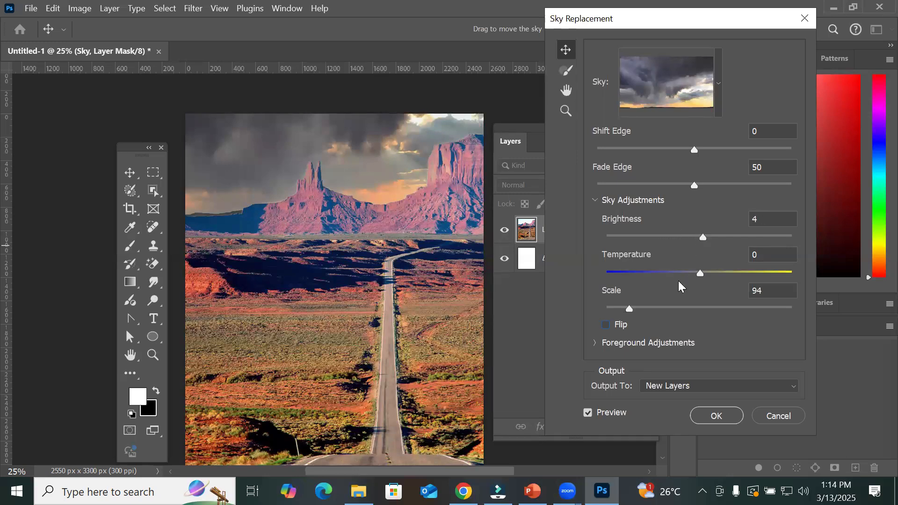
{"action": "left_click_drag", "start_coordinate": [699, 272], "coordinate": [722, 274]}
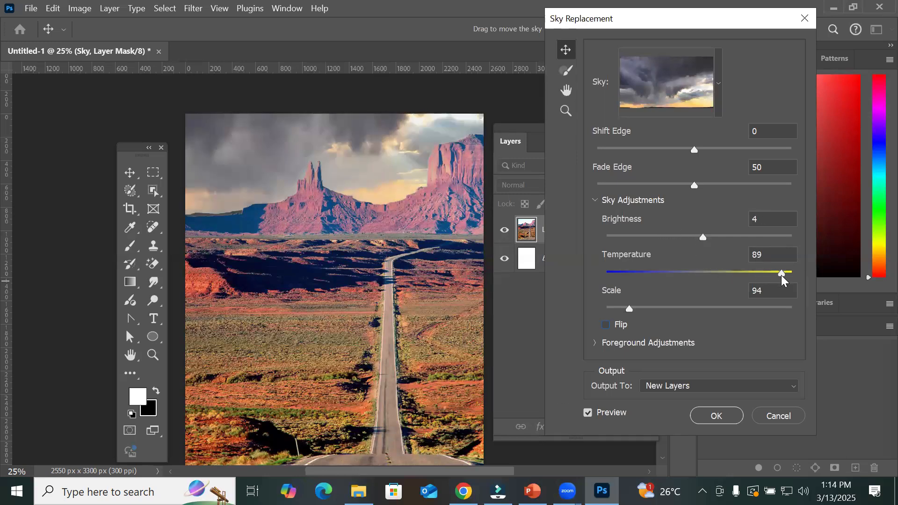
{"action": "left_click_drag", "start_coordinate": [782, 274], "coordinate": [637, 276]}
Step: Apply the sky replacement with its output set to Duplicate Layer
{"action": "left_click", "coordinate": [681, 385]}
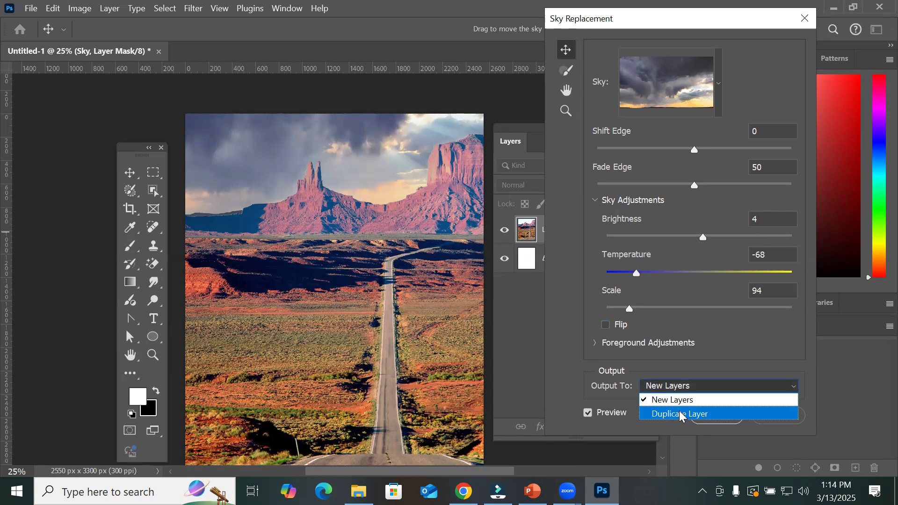
{"action": "left_click", "coordinate": [681, 414]}
{"action": "left_click", "coordinate": [717, 415]}
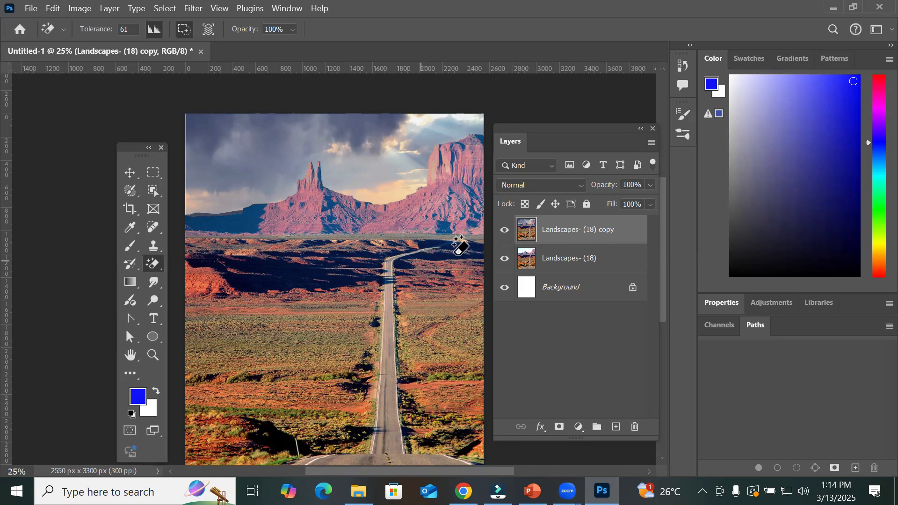
Step: Compare the original and replaced skies by repeatedly hiding and showing the Landscapes- (18) copy layer
{"action": "left_click", "coordinate": [504, 237]}
{"action": "left_click", "coordinate": [504, 238]}
{"action": "left_click", "coordinate": [504, 238]}
{"action": "left_click", "coordinate": [504, 238]}
{"action": "left_click", "coordinate": [504, 238]}
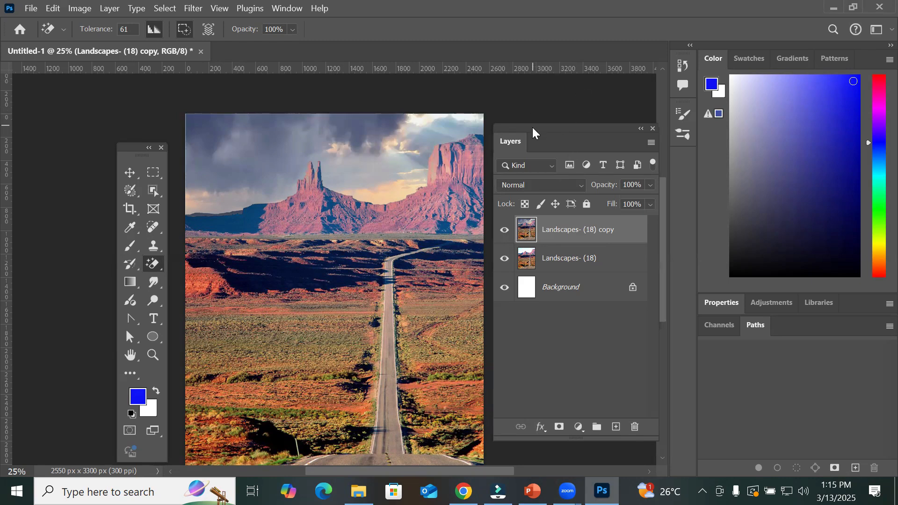
Step: Delete the Landscapes- (18) copy layer that holds the replaced sky
{"action": "left_click_drag", "start_coordinate": [533, 127], "coordinate": [515, 96]}
{"action": "left_click", "coordinate": [618, 400]}
{"action": "left_click", "coordinate": [427, 202]}
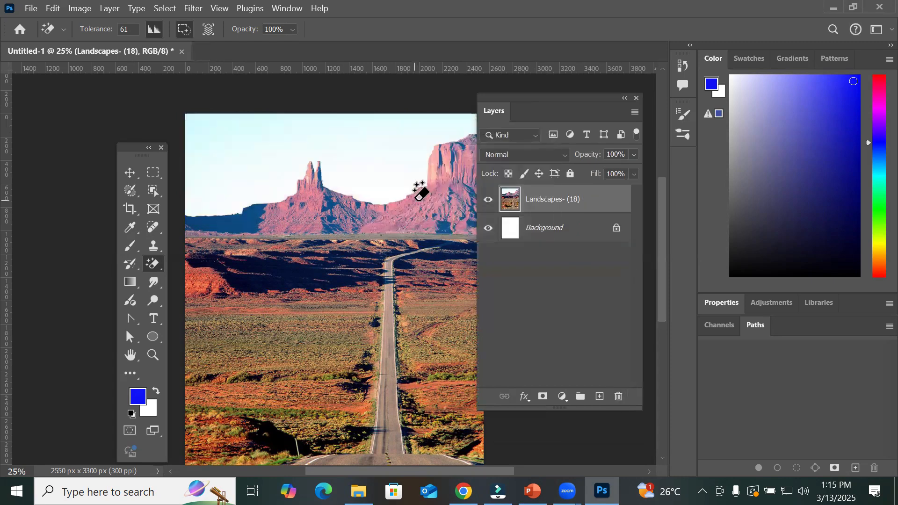
Step: Apply Sky Replacement with the storm-cloud sky to the Landscapes- (18) layer, with output to New Layers
{"action": "left_click", "coordinate": [48, 13]}
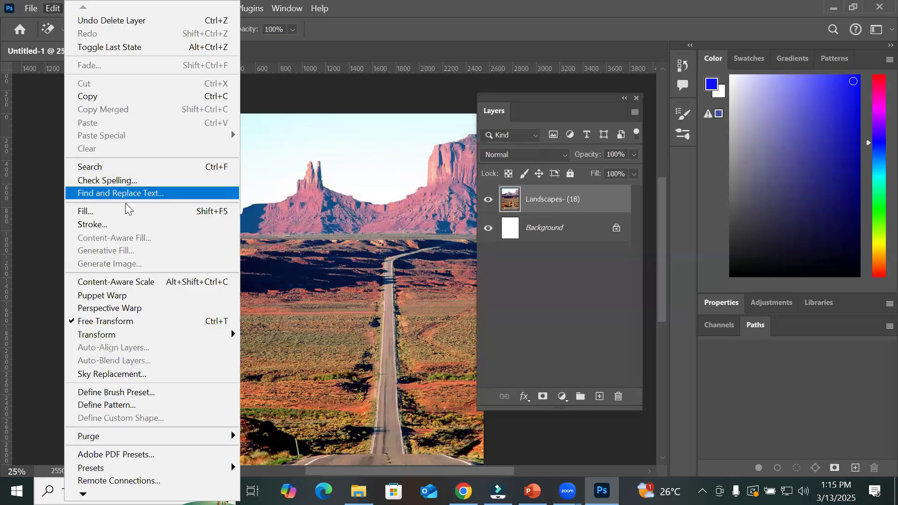
{"action": "left_click", "coordinate": [149, 375]}
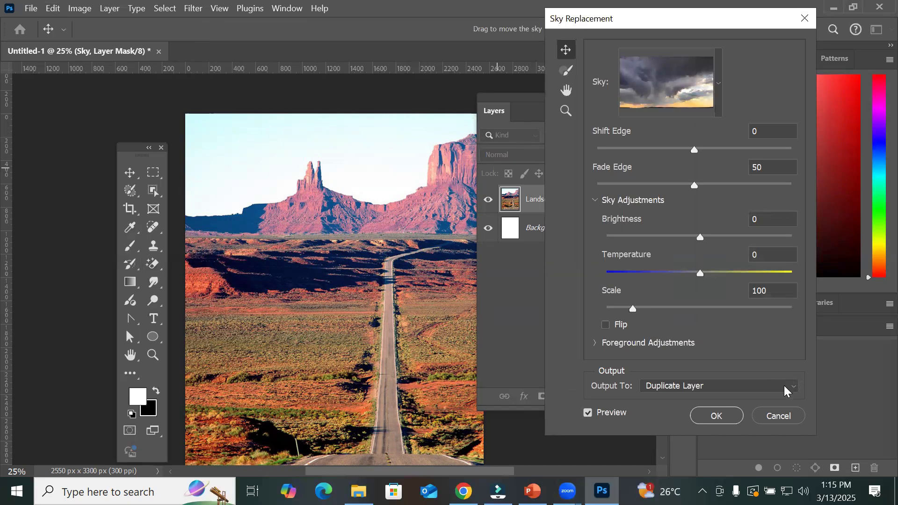
{"action": "left_click", "coordinate": [784, 385]}
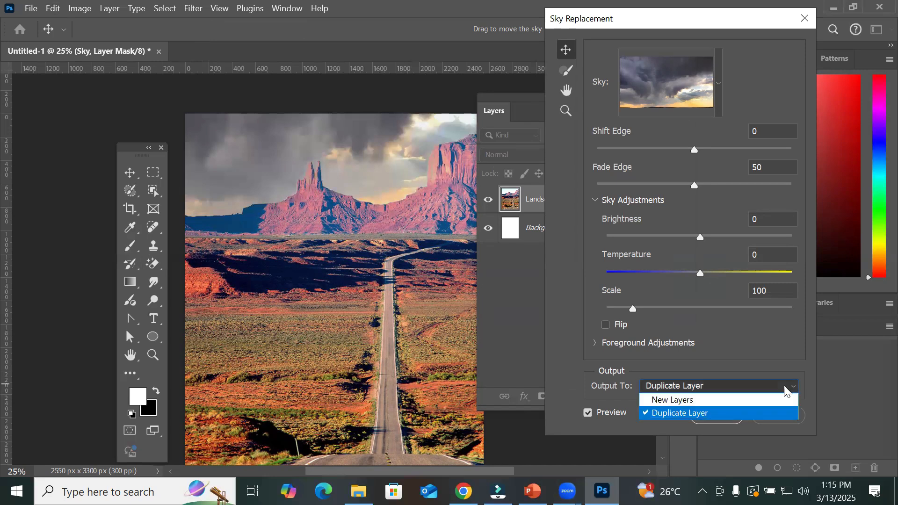
{"action": "left_click", "coordinate": [691, 401]}
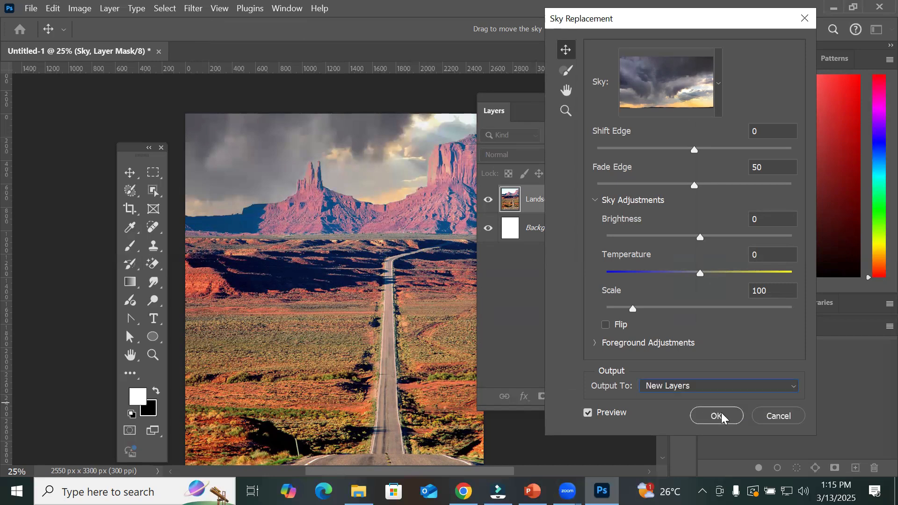
{"action": "left_click", "coordinate": [717, 415]}
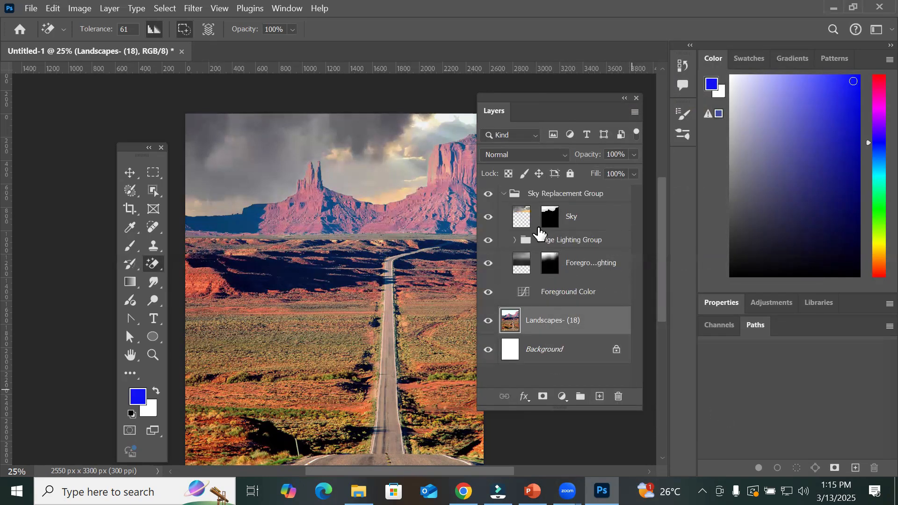
Step: Compare the photo with and without the replaced sky by hiding and showing the collapsed Sky Replacement Group, then expand the group again
{"action": "left_click", "coordinate": [504, 194]}
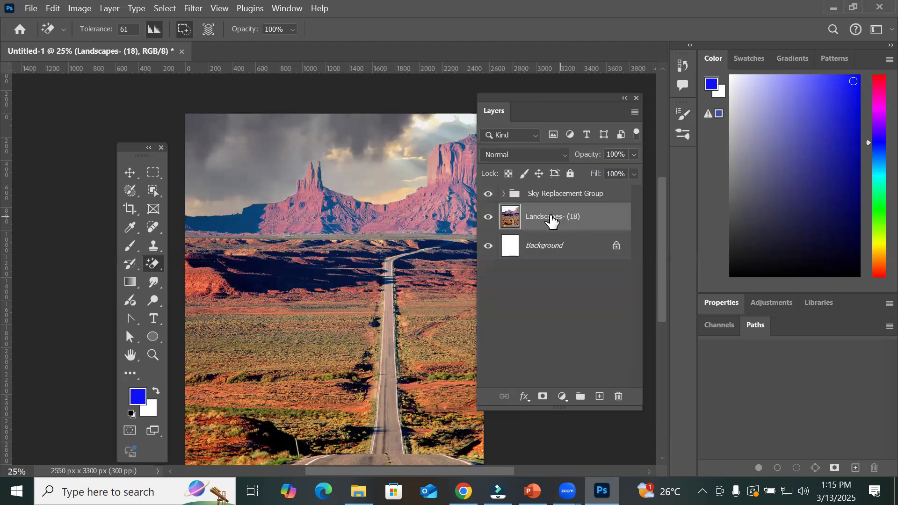
{"action": "left_click", "coordinate": [486, 197]}
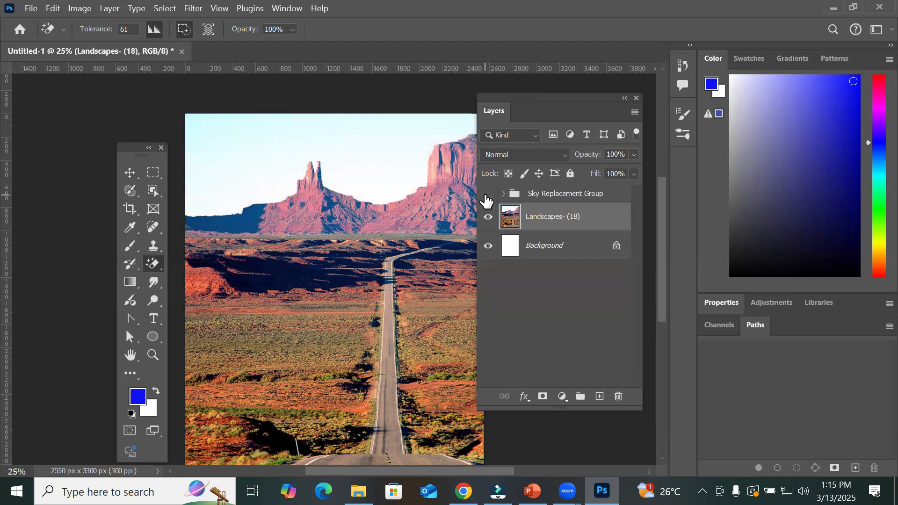
{"action": "left_click", "coordinate": [487, 197]}
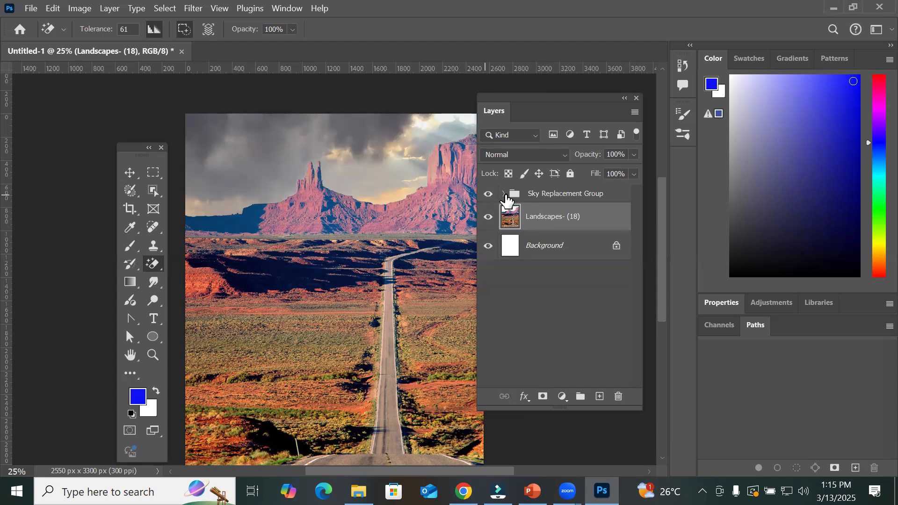
{"action": "left_click", "coordinate": [503, 193]}
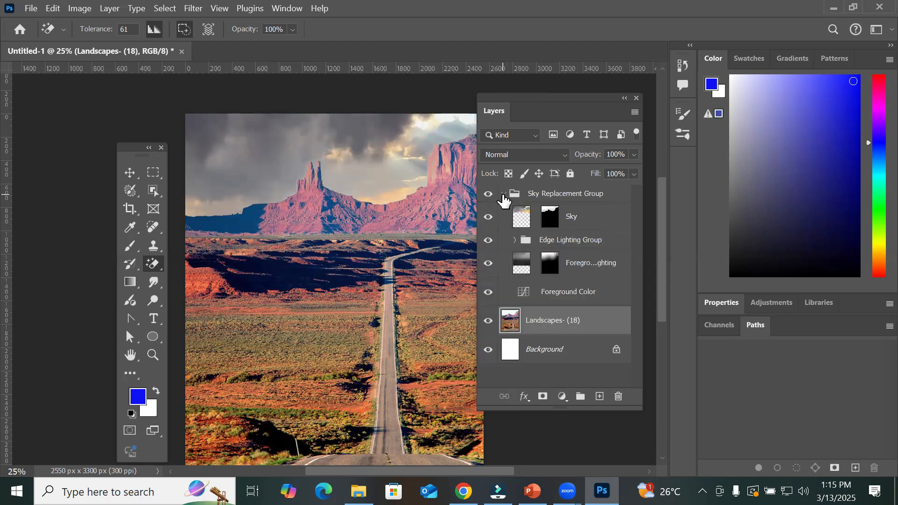
Step: Examine the layer masks of the Sky and foreground lighting layers and the Sky layer's image inside the Sky Replacement Group
{"action": "left_click", "coordinate": [552, 221]}
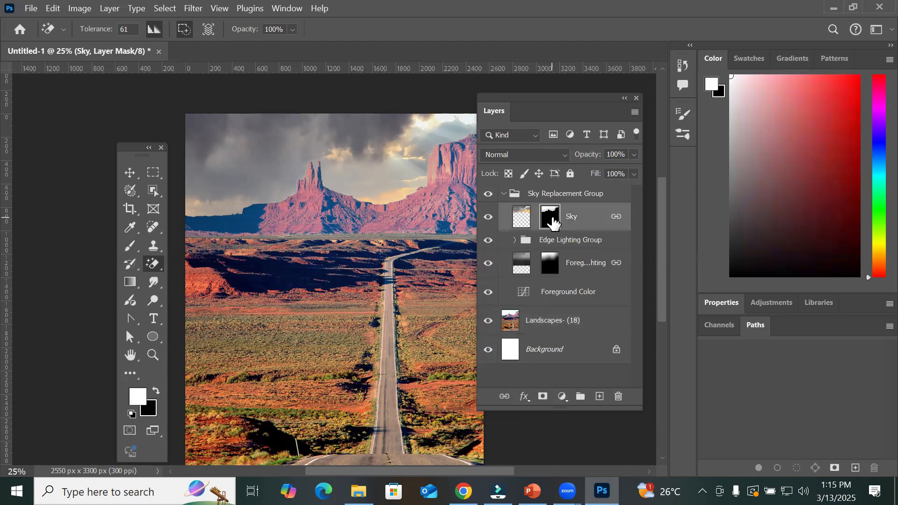
{"action": "left_click", "coordinate": [550, 264]}
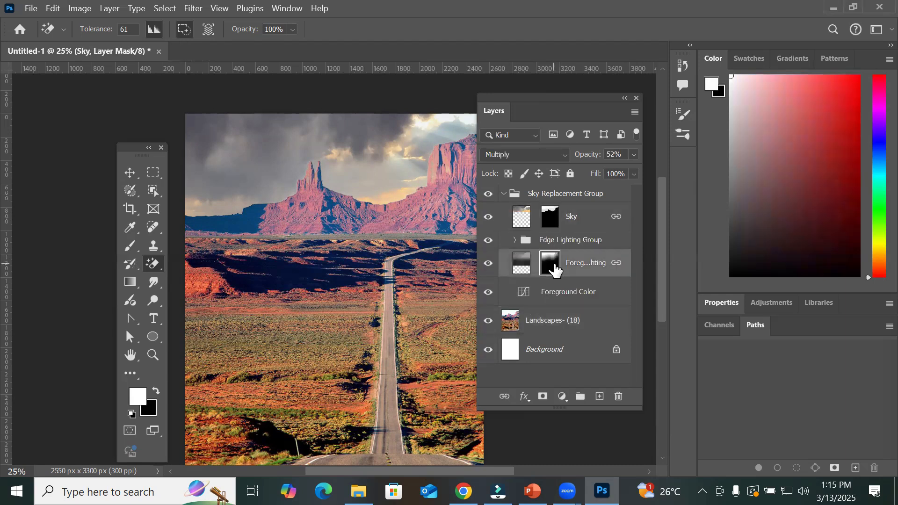
{"action": "left_click", "coordinate": [553, 227]}
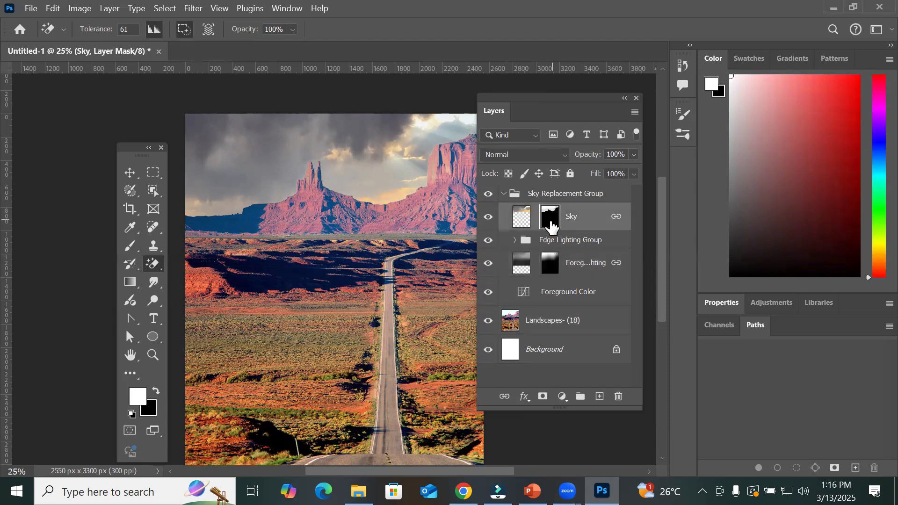
{"action": "left_click", "coordinate": [529, 221]}
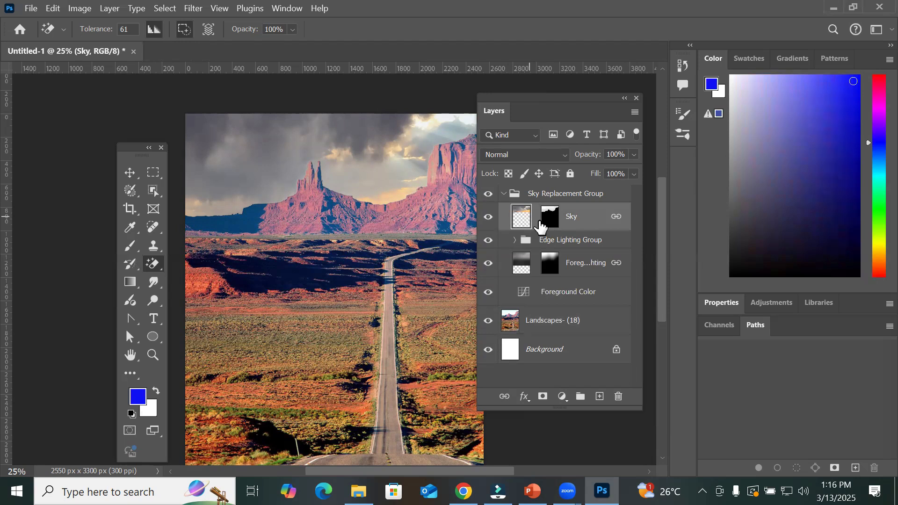
{"action": "left_click", "coordinate": [553, 228]}
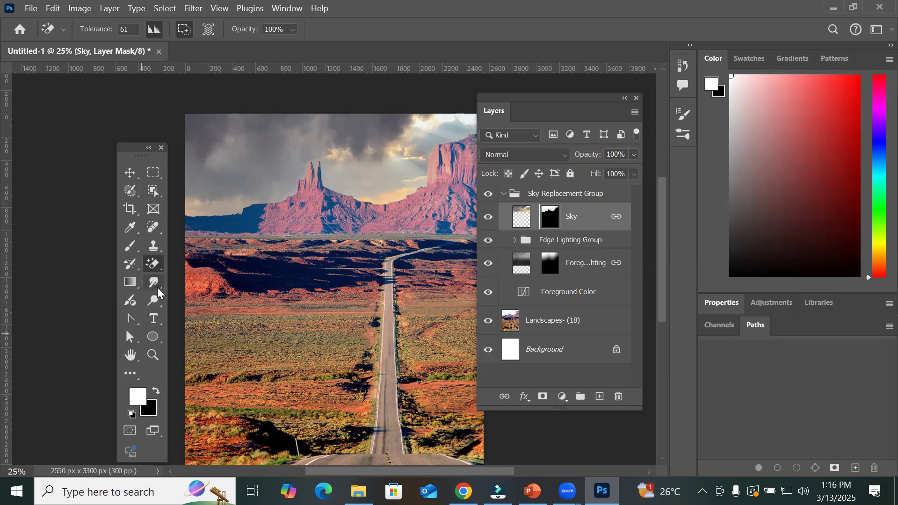
Step: Paint the sky area black on the Sky layer's image, not its mask, using the Brush tool at size 700 and default colors
{"action": "left_click", "coordinate": [130, 248]}
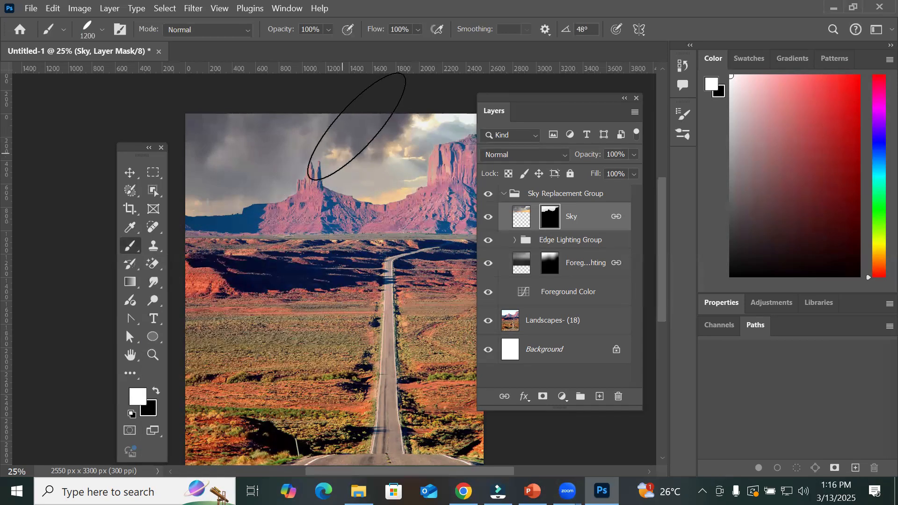
{"action": "key", "text": "bracketleft"}
{"action": "key", "text": "bracketleft"}
{"action": "key", "text": "bracketleft"}
{"action": "key", "text": "bracketleft"}
{"action": "key", "text": "bracketleft"}
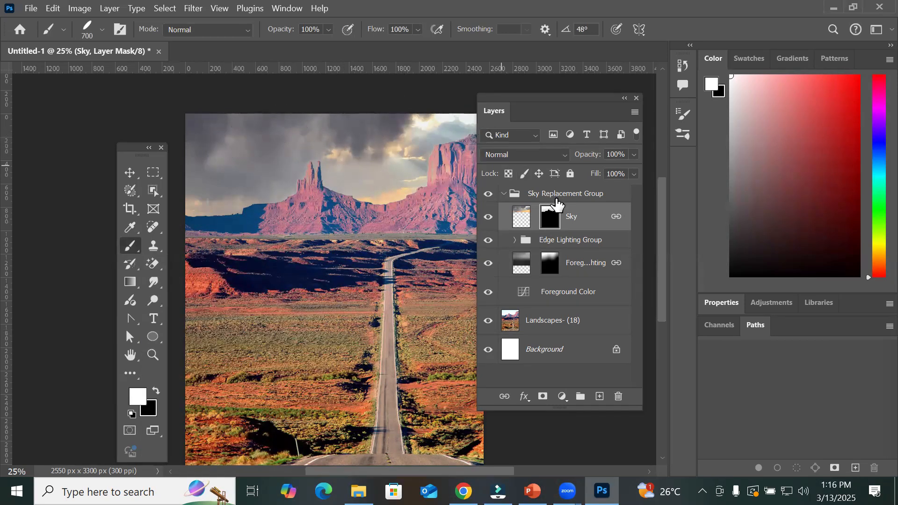
{"action": "left_click", "coordinate": [522, 216]}
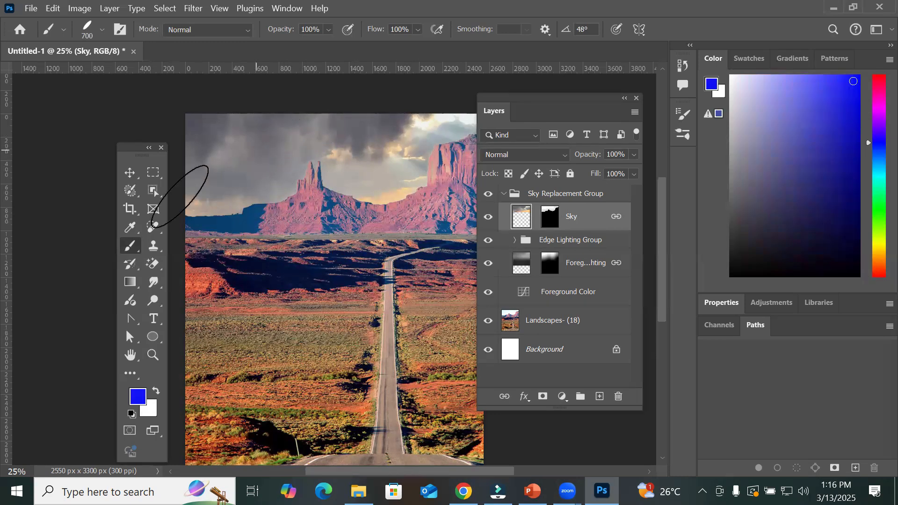
{"action": "left_click", "coordinate": [132, 414]}
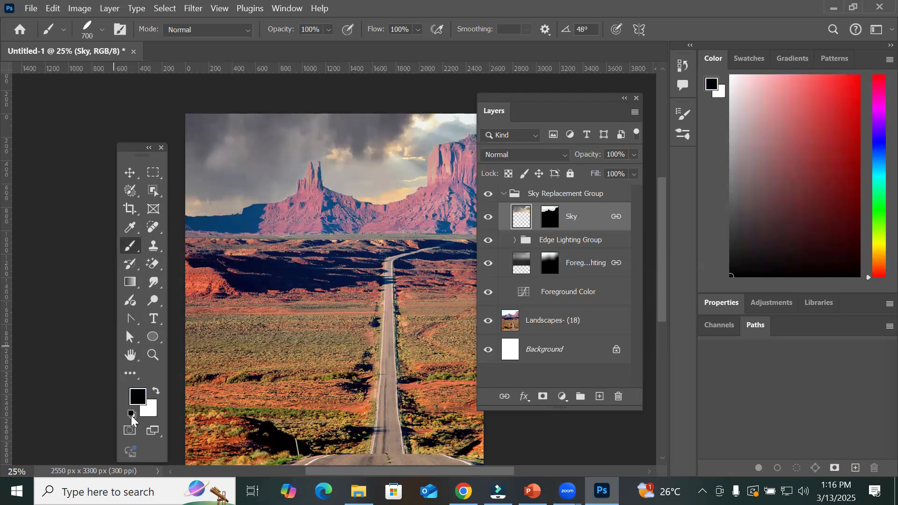
{"action": "mouse_move", "coordinate": [260, 138]}
{"action": "left_mouse_down"}
{"action": "mouse_move", "coordinate": [184, 159]}
{"action": "mouse_move", "coordinate": [277, 136]}
{"action": "mouse_move", "coordinate": [406, 140]}
{"action": "mouse_move", "coordinate": [152, 193]}
{"action": "mouse_move", "coordinate": [373, 189]}
{"action": "mouse_move", "coordinate": [147, 138]}
{"action": "mouse_move", "coordinate": [402, 153]}
{"action": "mouse_move", "coordinate": [447, 146]}
{"action": "mouse_move", "coordinate": [388, 180]}
{"action": "mouse_move", "coordinate": [442, 136]}
{"action": "mouse_move", "coordinate": [410, 181]}
{"action": "mouse_move", "coordinate": [433, 190]}
{"action": "mouse_move", "coordinate": [440, 136]}
{"action": "left_mouse_up"}
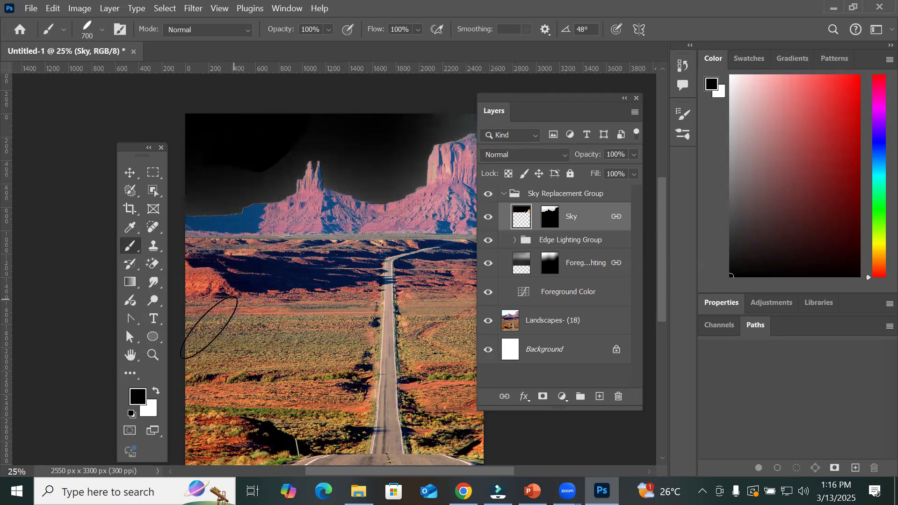
Step: Swap the foreground color to white and paint over the black sky area on the Sky layer's image
{"action": "left_click", "coordinate": [156, 397]}
{"action": "mouse_move", "coordinate": [291, 171]}
{"action": "left_mouse_down"}
{"action": "mouse_move", "coordinate": [225, 174]}
{"action": "mouse_move", "coordinate": [310, 137]}
{"action": "mouse_move", "coordinate": [393, 140]}
{"action": "mouse_move", "coordinate": [186, 172]}
{"action": "mouse_move", "coordinate": [350, 143]}
{"action": "mouse_move", "coordinate": [336, 177]}
{"action": "mouse_move", "coordinate": [366, 101]}
{"action": "mouse_move", "coordinate": [457, 145]}
{"action": "mouse_move", "coordinate": [284, 181]}
{"action": "mouse_move", "coordinate": [426, 132]}
{"action": "left_mouse_up"}
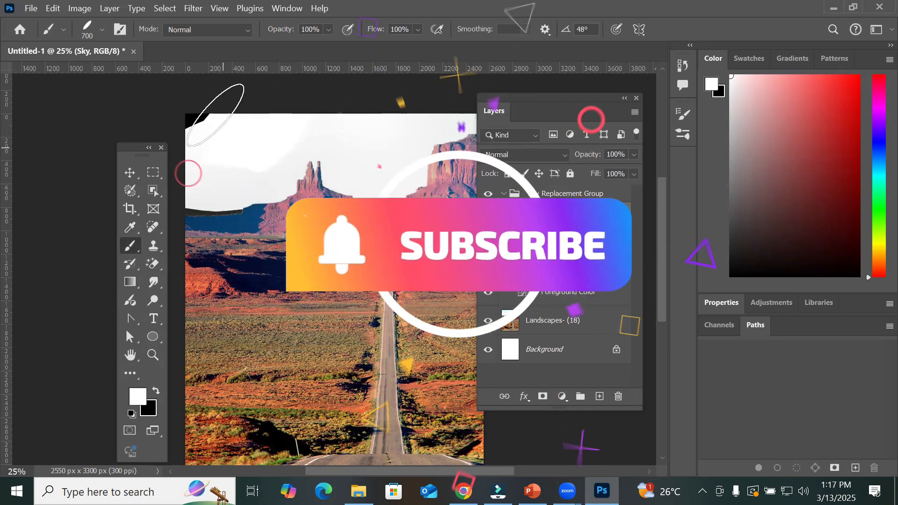
{"action": "left_click_drag", "start_coordinate": [197, 117], "coordinate": [195, 129]}
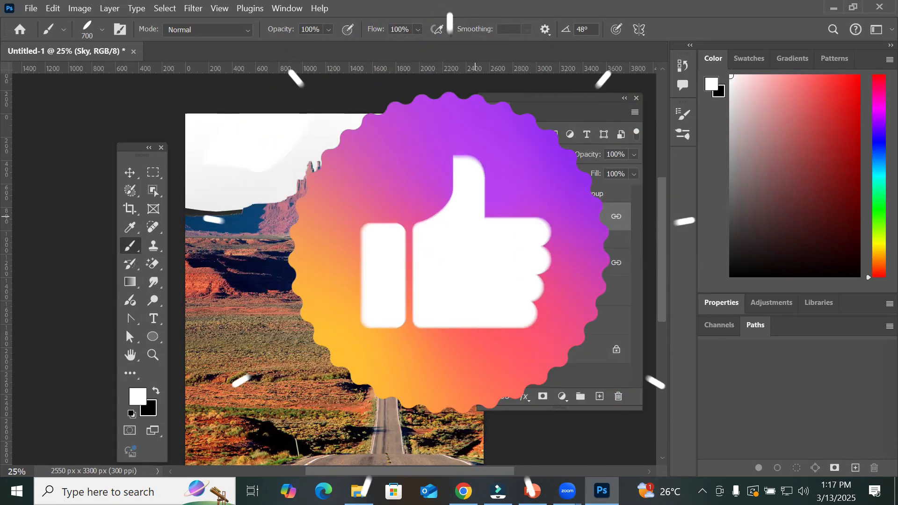
{"action": "left_click", "coordinate": [565, 399]}
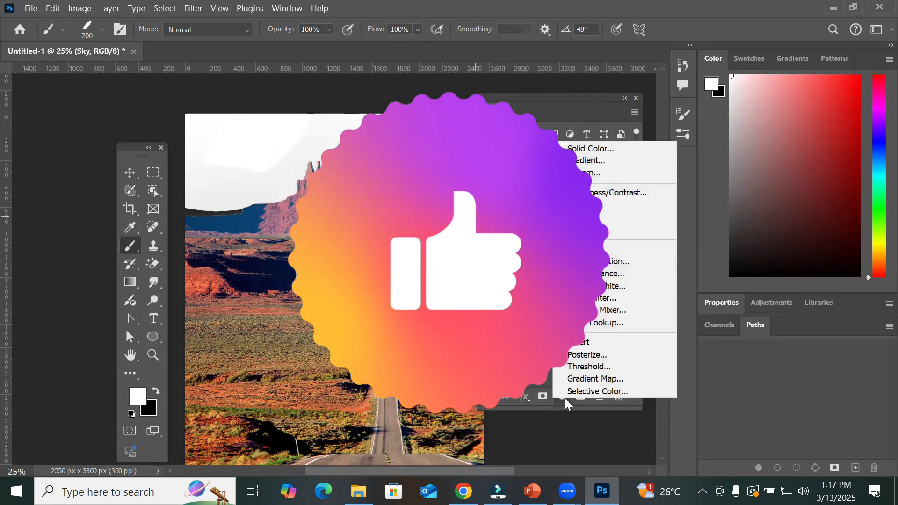
{"action": "left_click", "coordinate": [566, 398]}
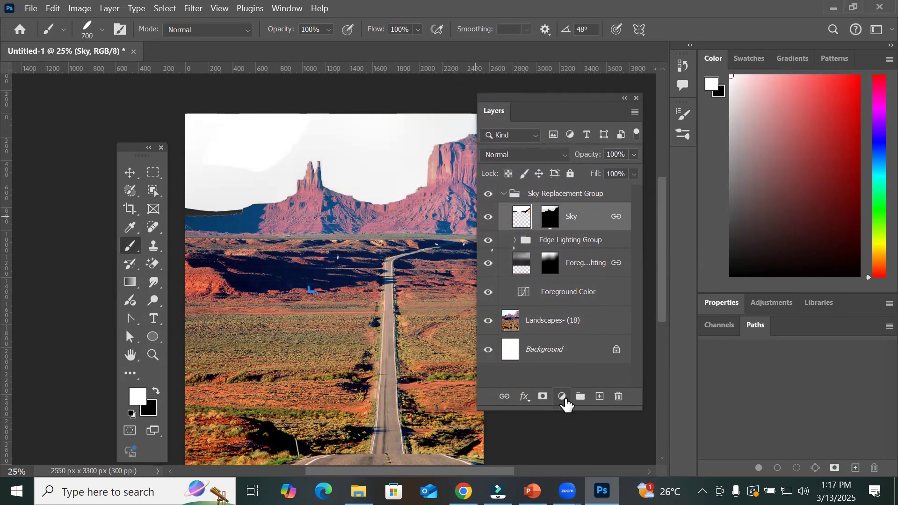
{"action": "left_click", "coordinate": [526, 399]}
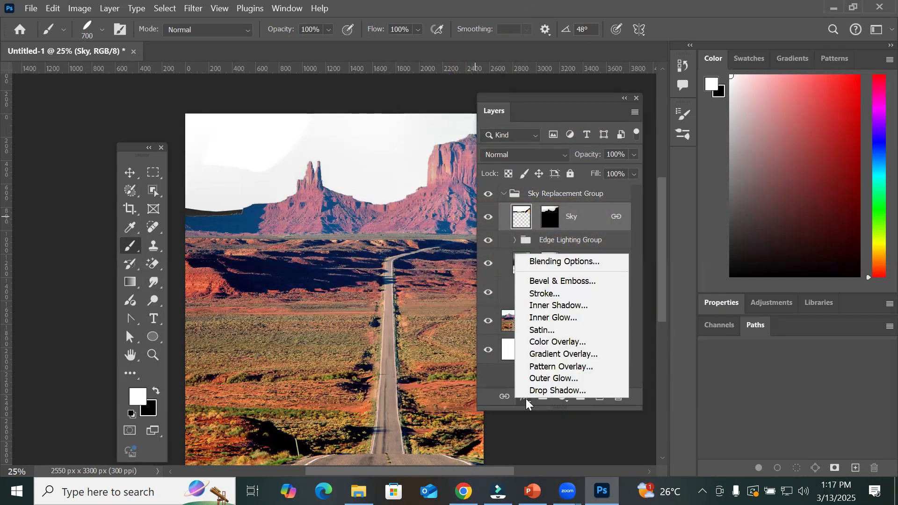
{"action": "left_click", "coordinate": [526, 399]}
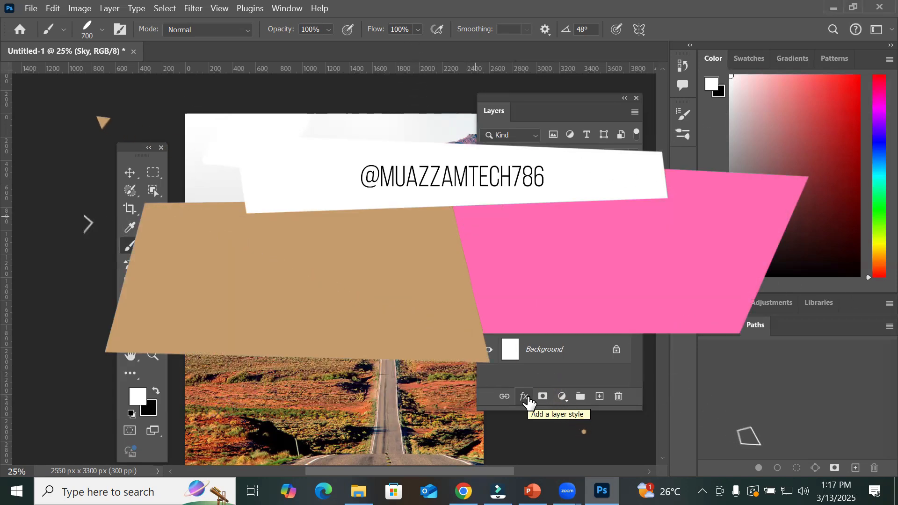
{"action": "left_click", "coordinate": [561, 397]}
{"action": "key", "text": "Escape"}
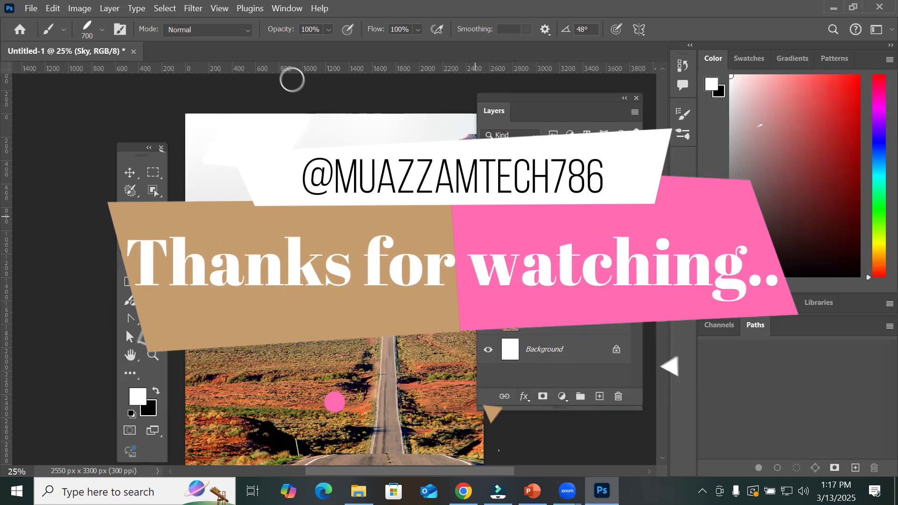